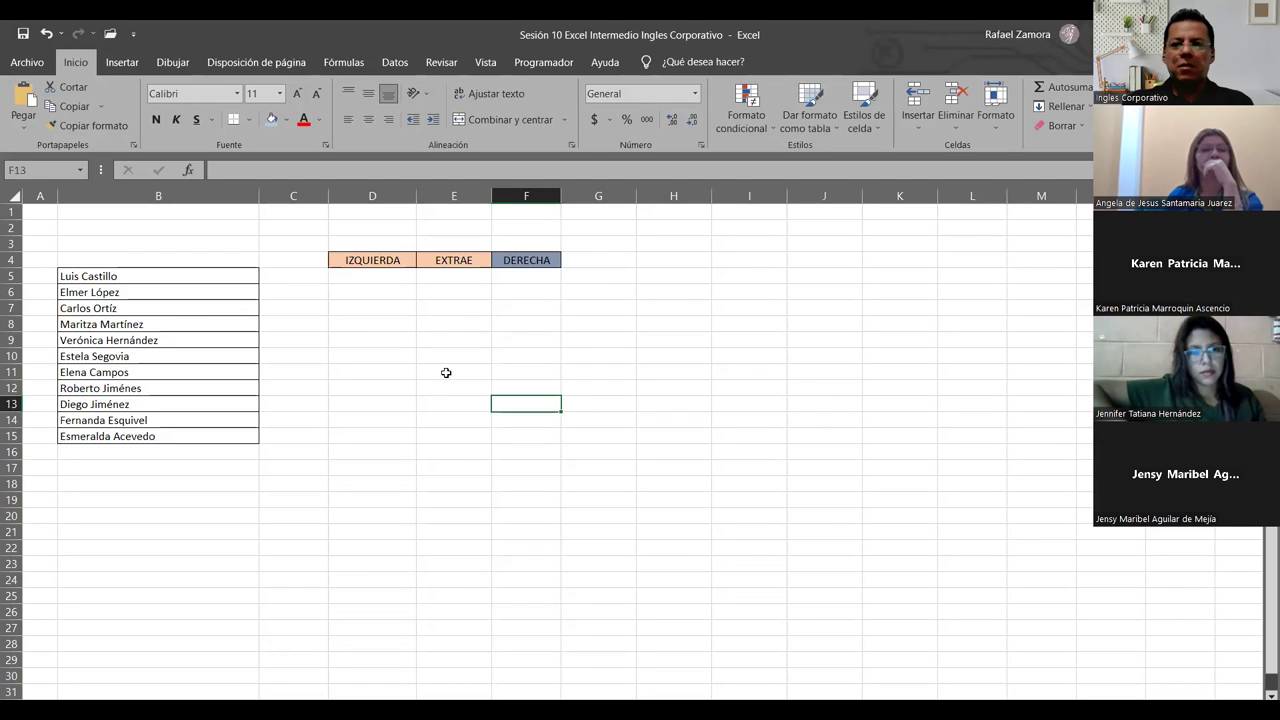
Enter =EXTRAE(B5,5,9) in E5 so it returns the surname Castillo.
{"action": "left_click", "coordinate": [566, 277]}
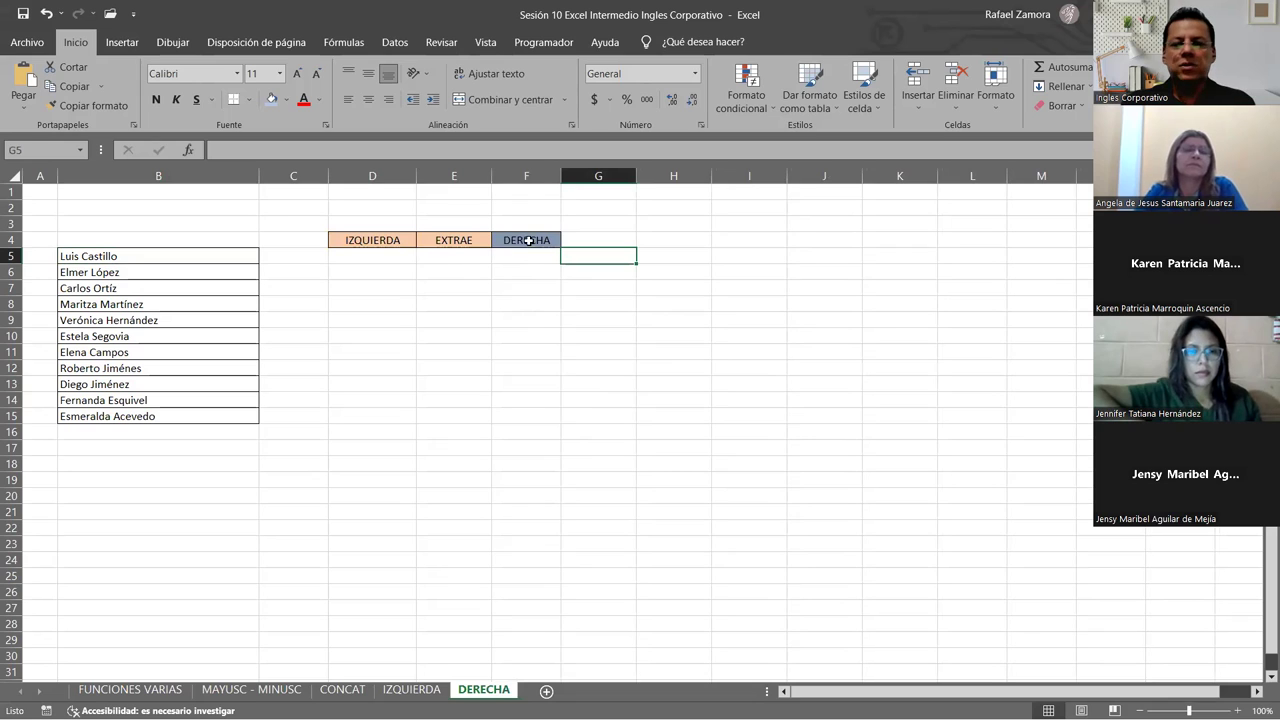
{"action": "left_click", "coordinate": [496, 261]}
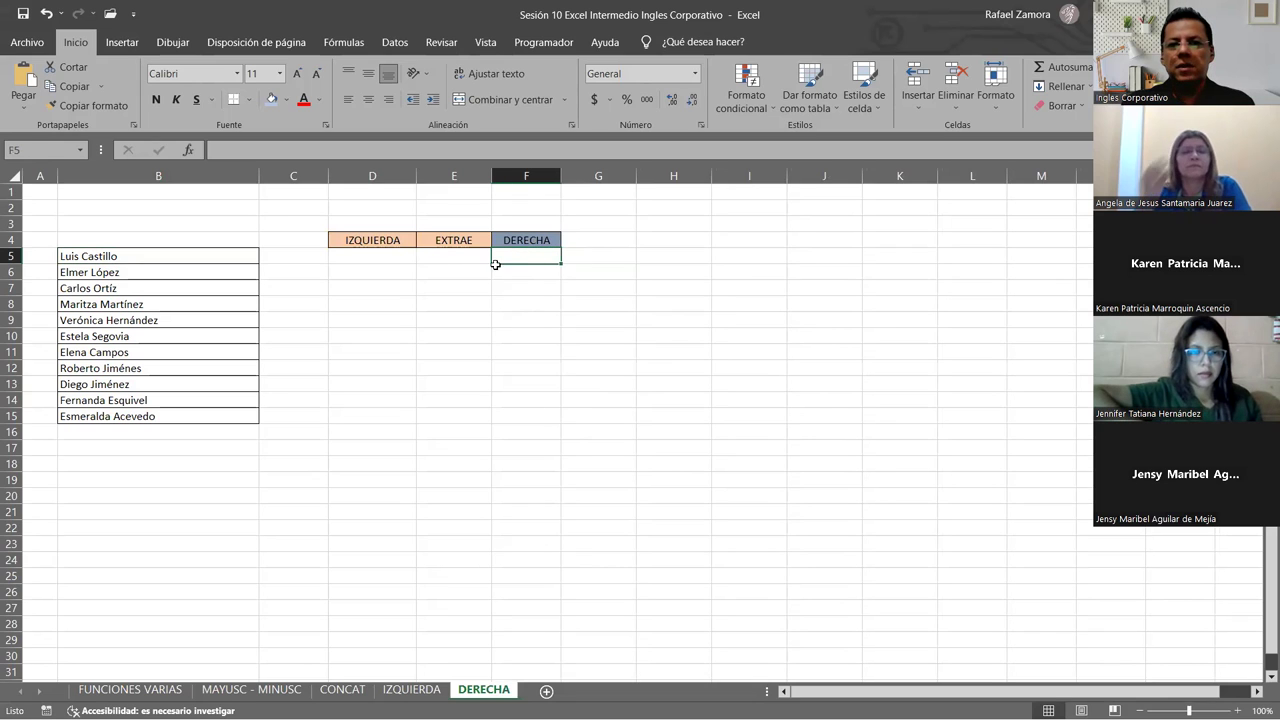
{"action": "left_click", "coordinate": [380, 242]}
{"action": "left_click", "coordinate": [450, 256]}
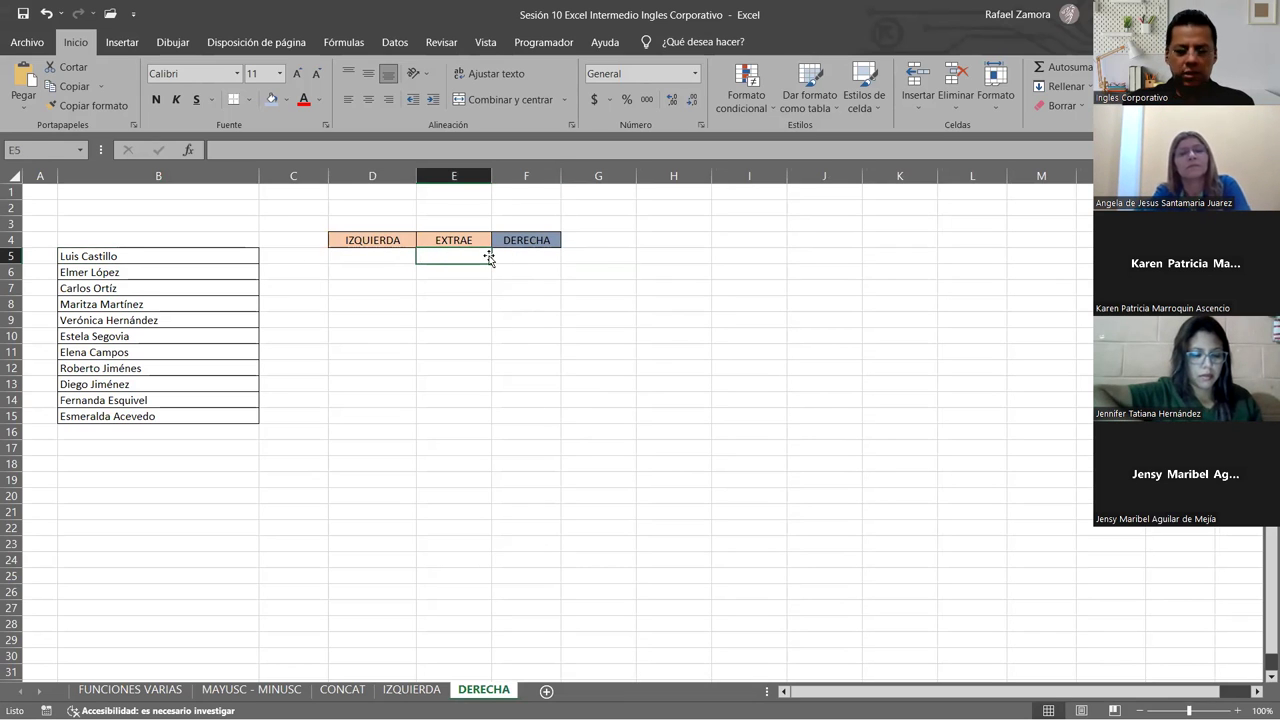
{"action": "type", "text": "="}
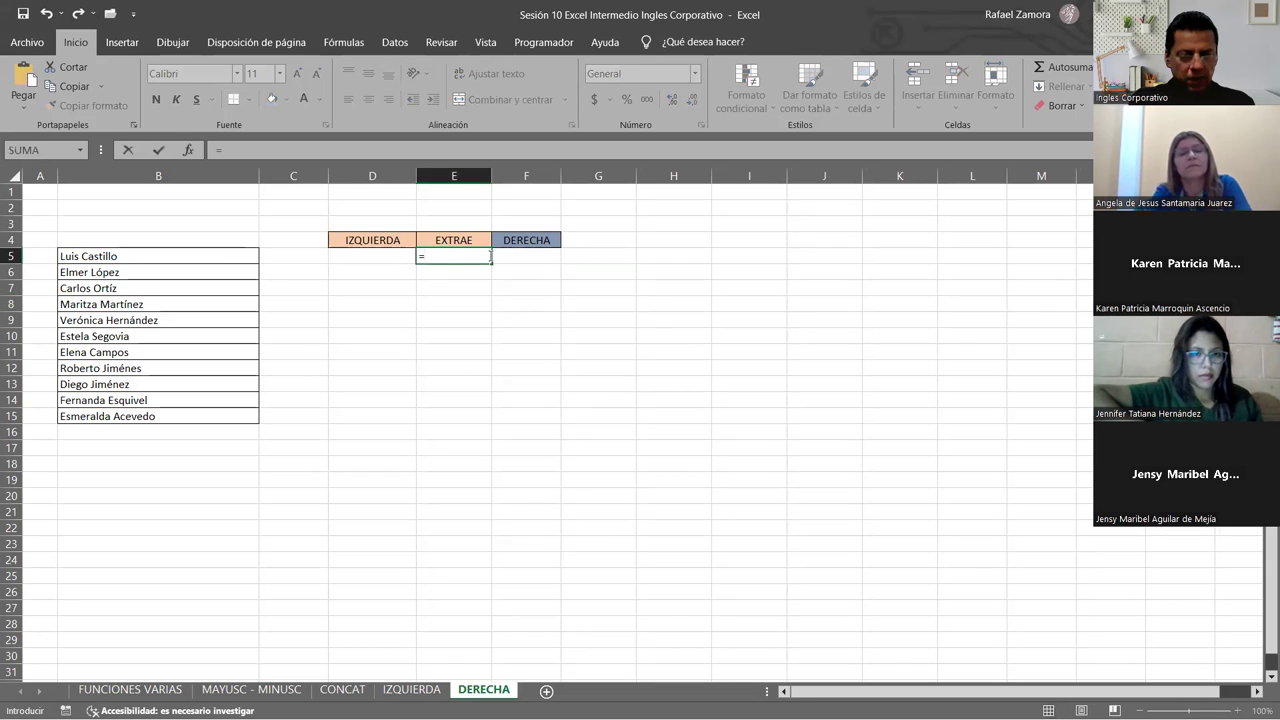
{"action": "type", "text": "extr"}
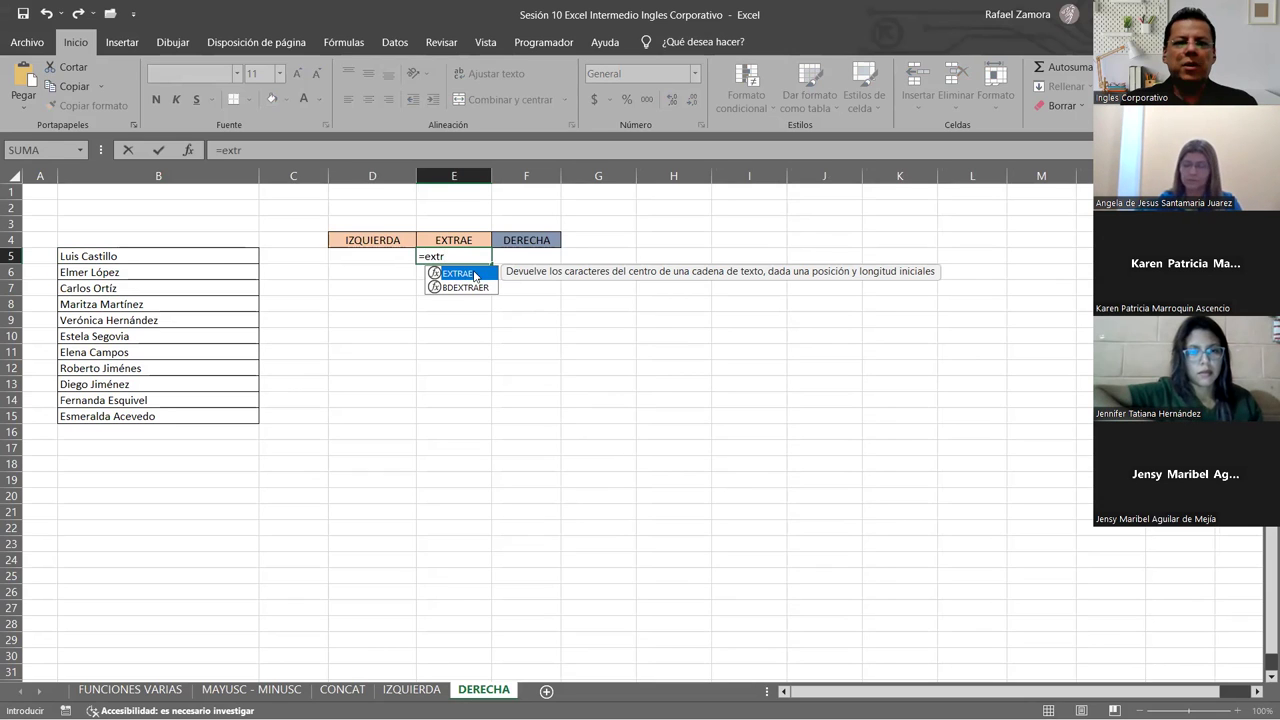
{"action": "key", "text": "Tab"}
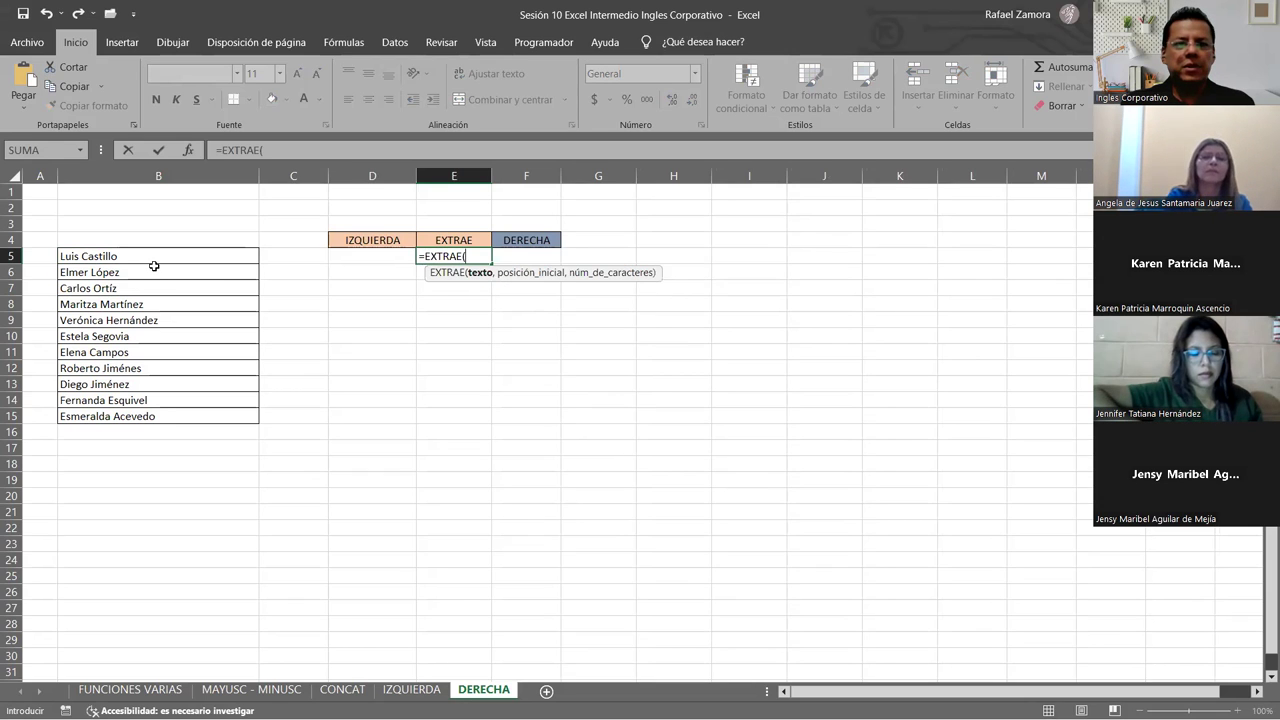
{"action": "left_click", "coordinate": [154, 261]}
{"action": "type", "text": ","}
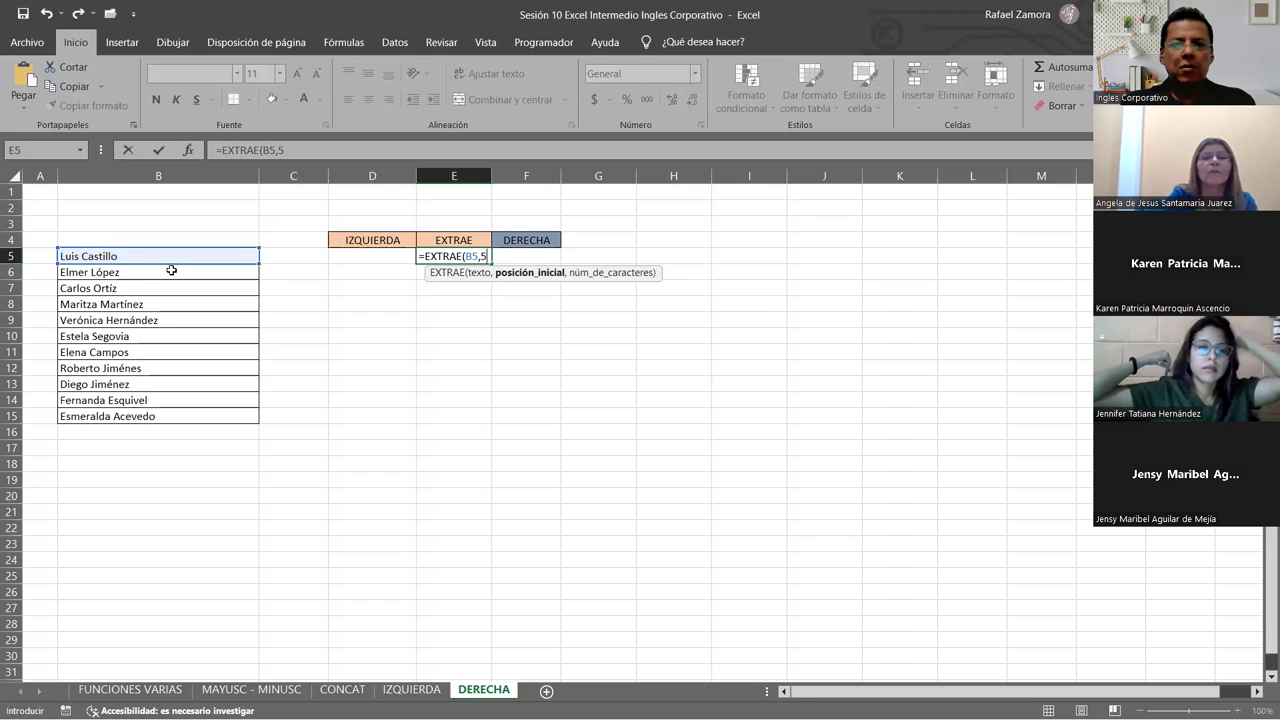
{"action": "type", "text": "5"}
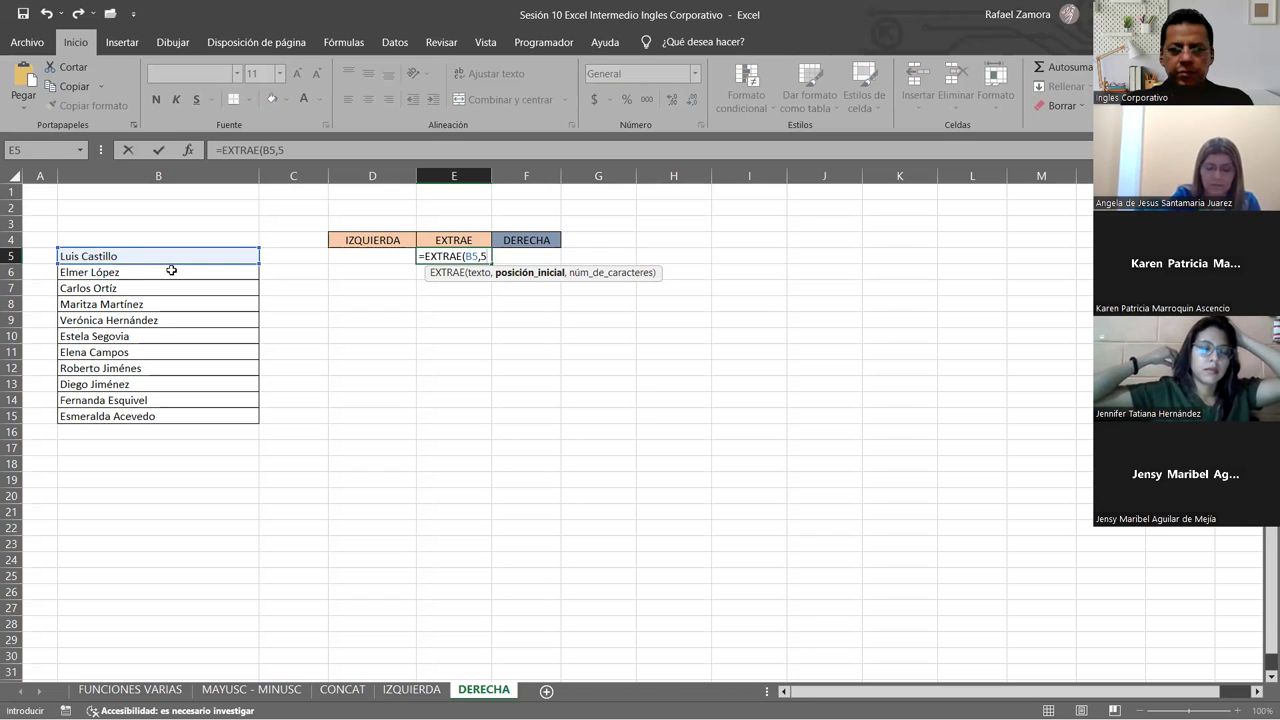
{"action": "type", "text": ","}
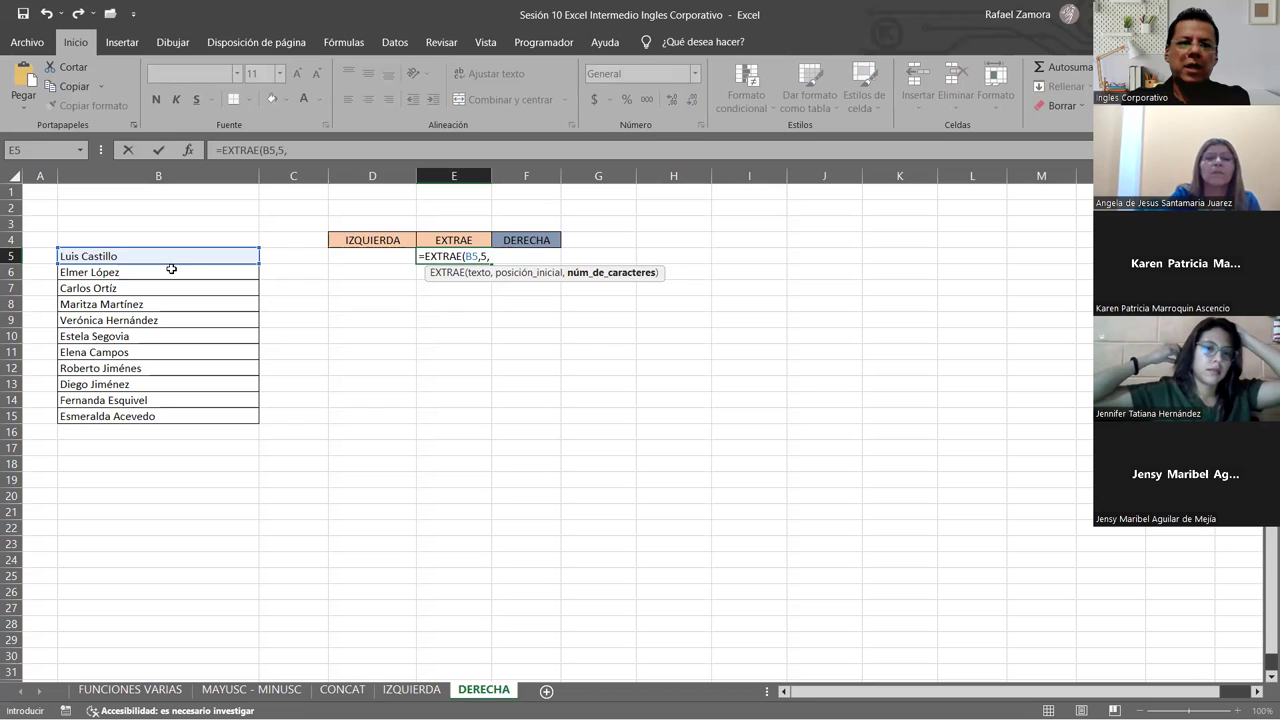
{"action": "type", "text": "9"}
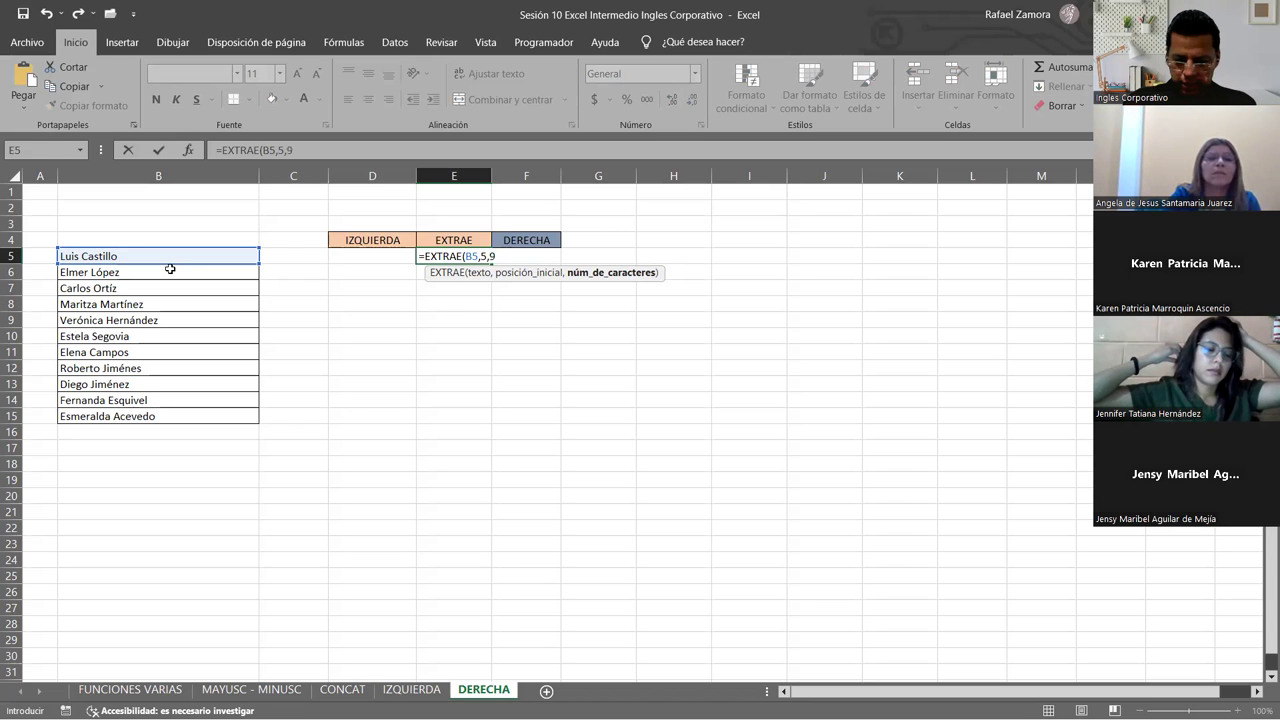
{"action": "key", "text": "Return"}
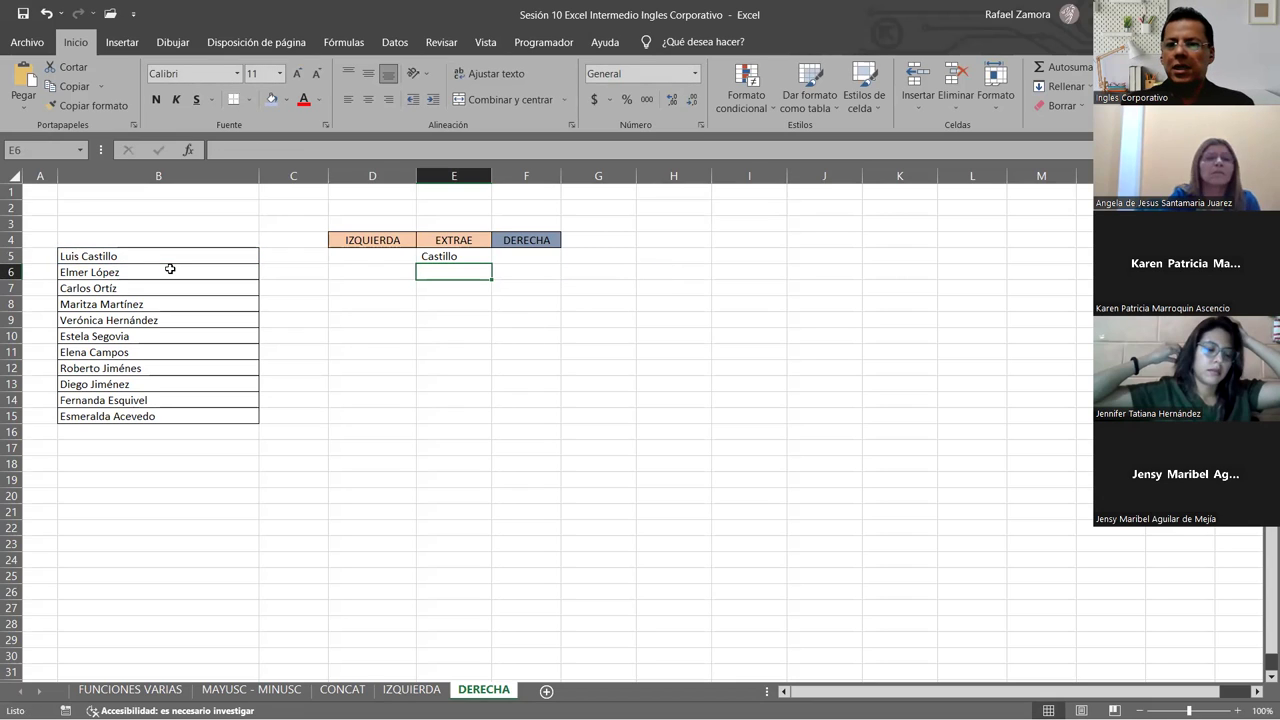
{"action": "left_click", "coordinate": [470, 256]}
{"action": "double_click", "coordinate": [470, 256]}
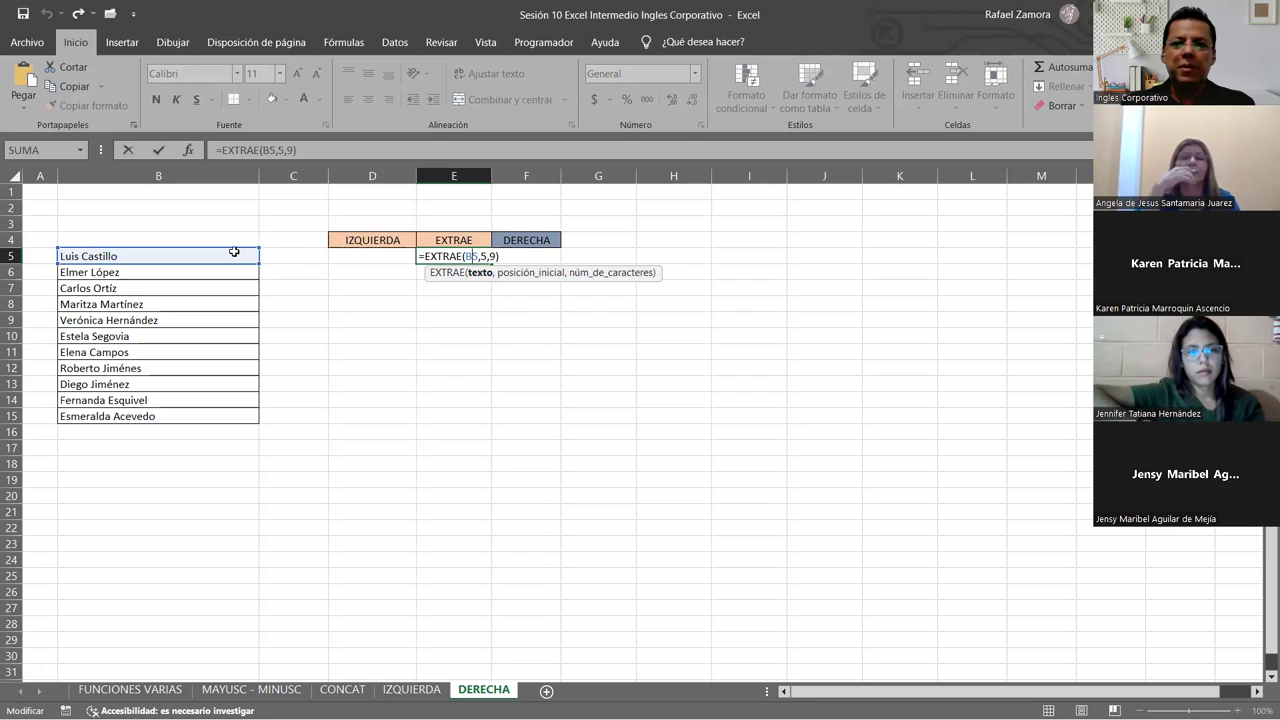
{"action": "left_click", "coordinate": [484, 256]}
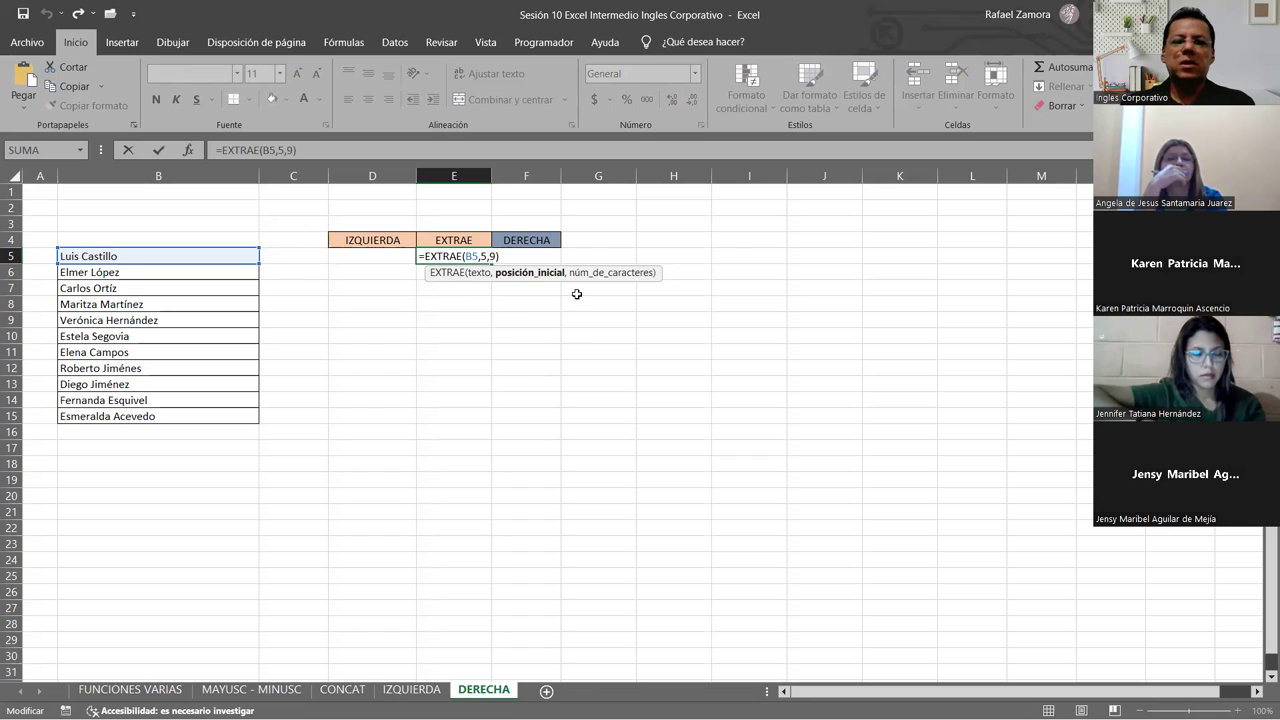
{"action": "key", "text": "ctrl+Return"}
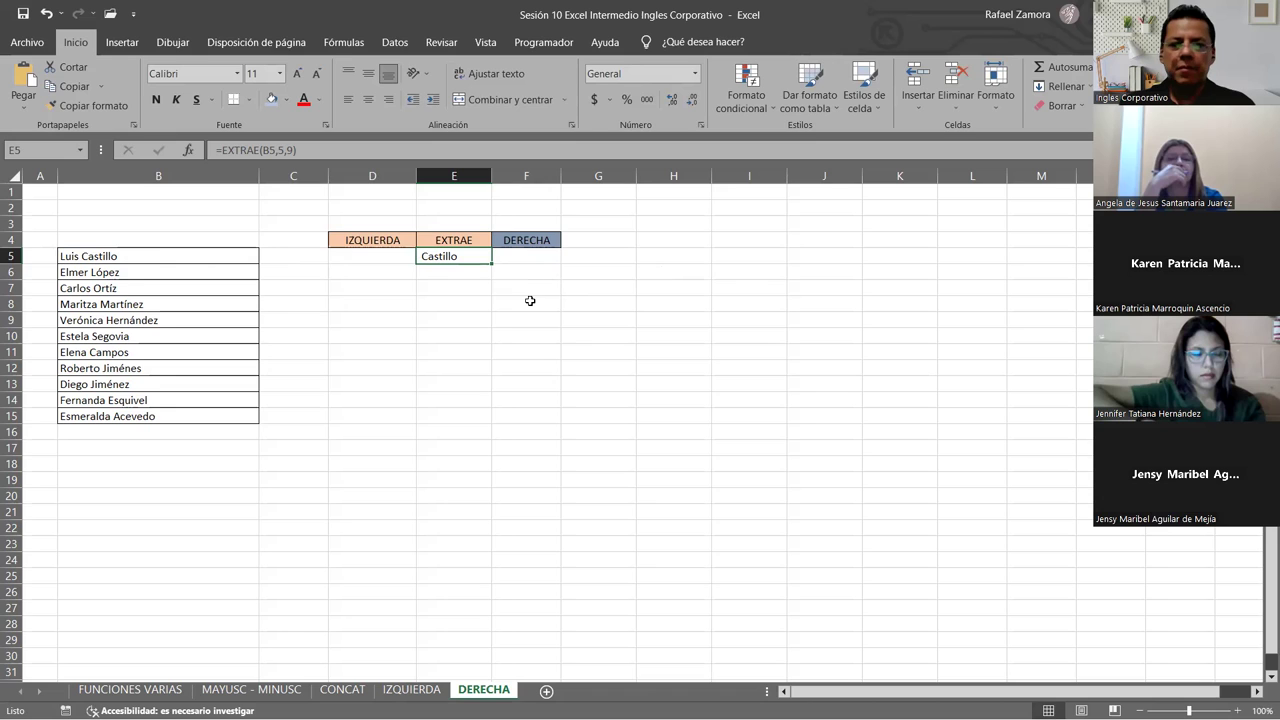
{"action": "scroll", "coordinate": [467, 341], "scroll_direction": "up", "scroll_amount": 1, "text": "ctrl"}
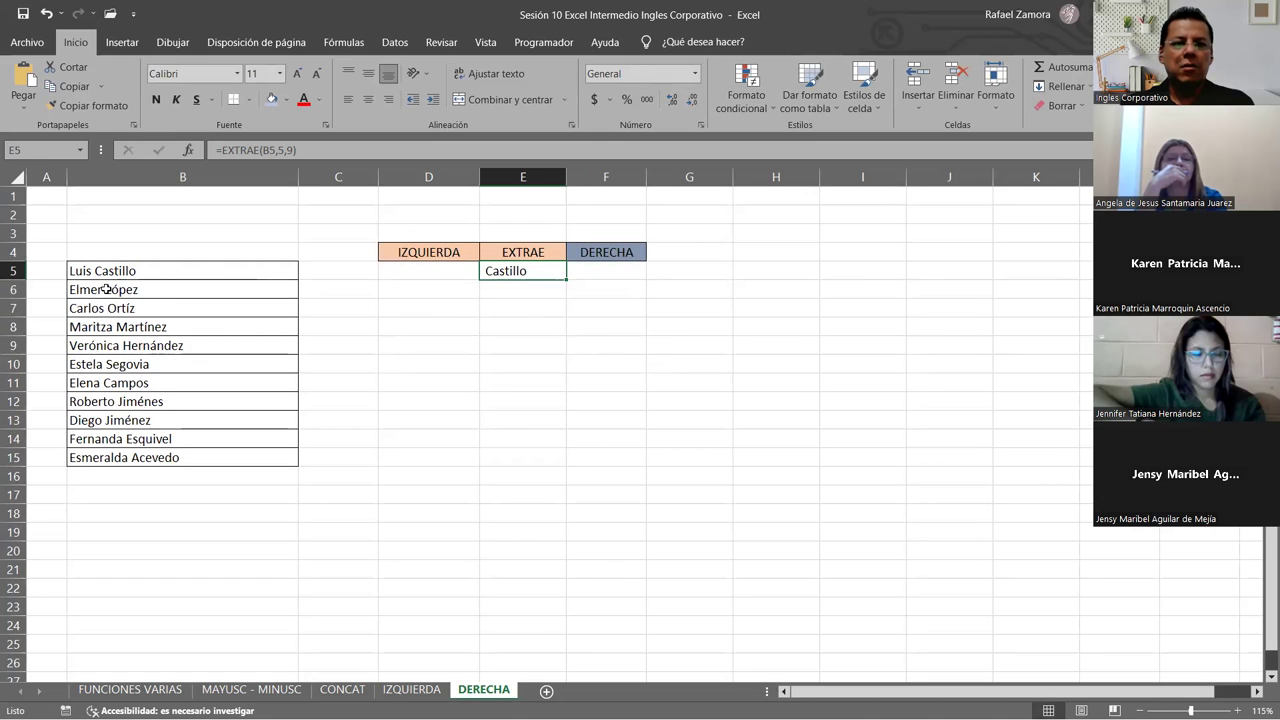
{"action": "double_click", "coordinate": [520, 272]}
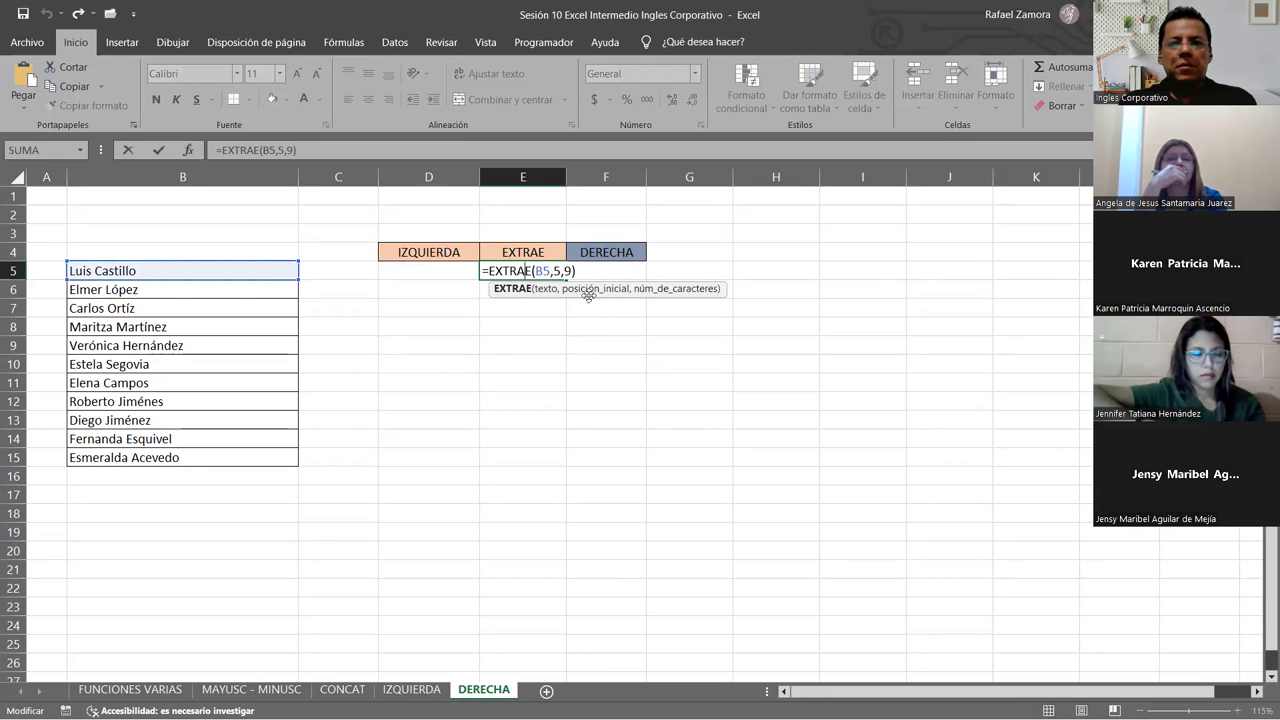
{"action": "left_click", "coordinate": [566, 270]}
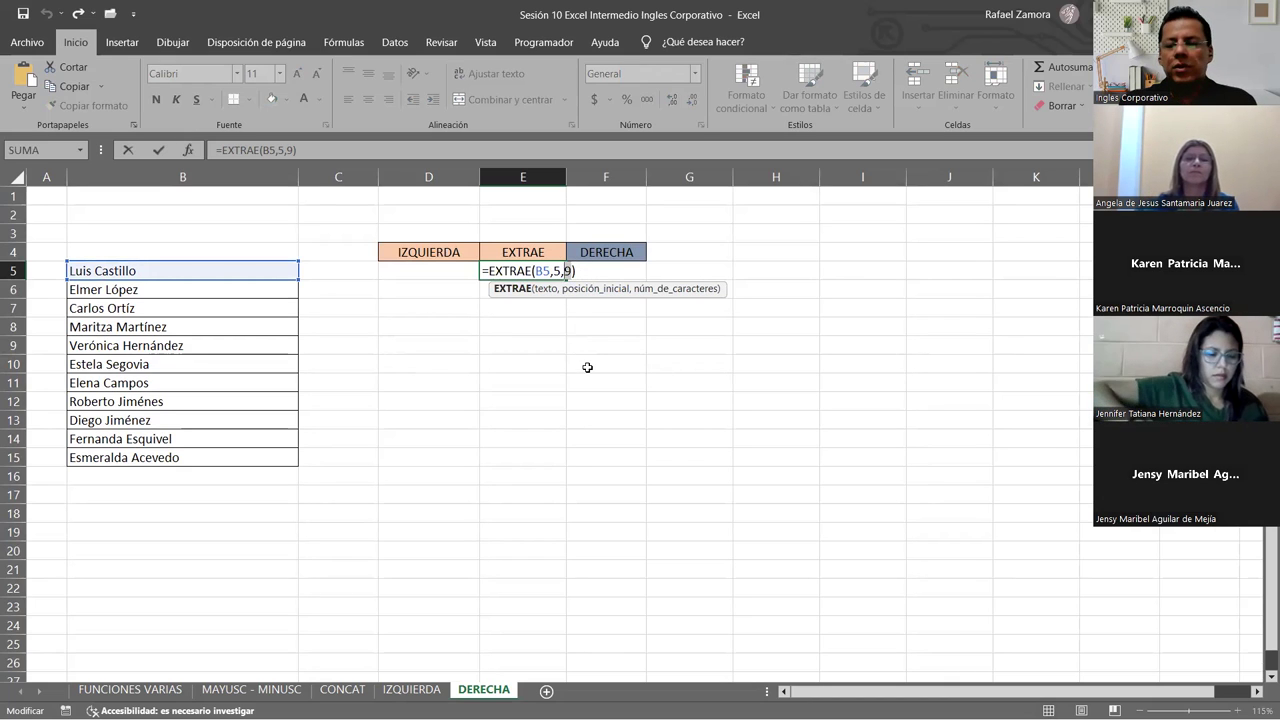
{"action": "key", "text": "Return"}
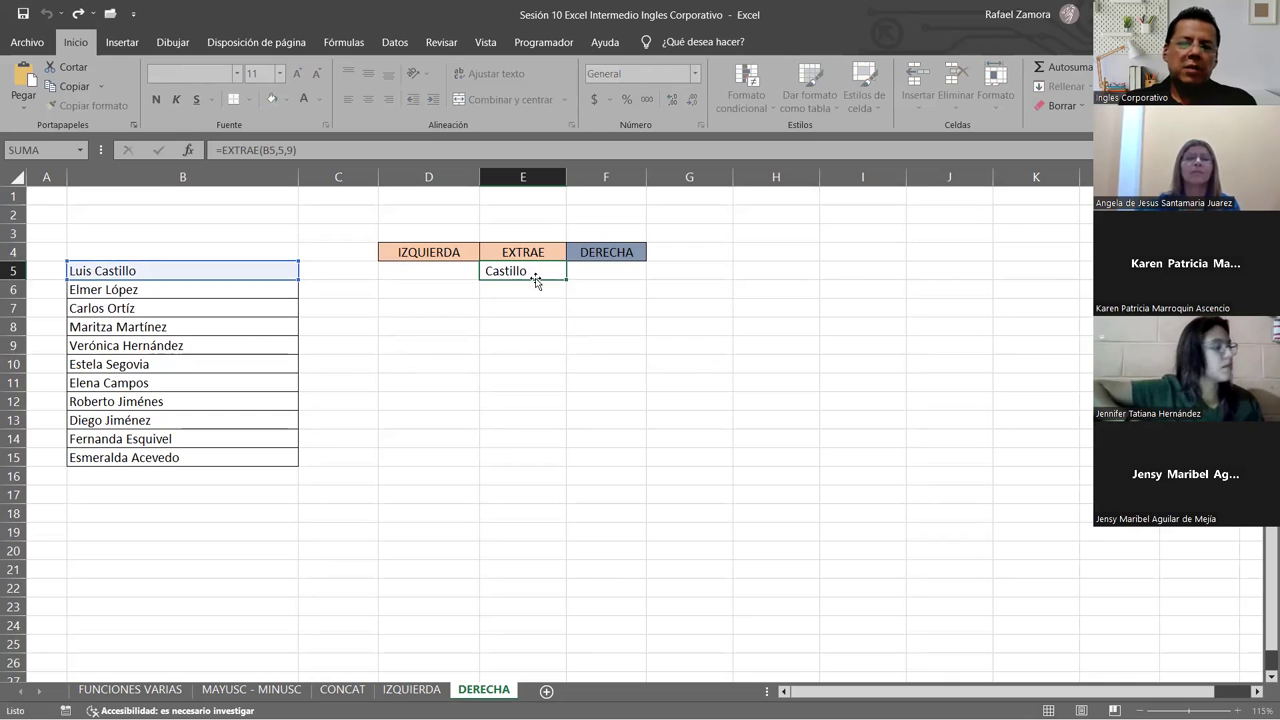
{"action": "left_click", "coordinate": [450, 278]}
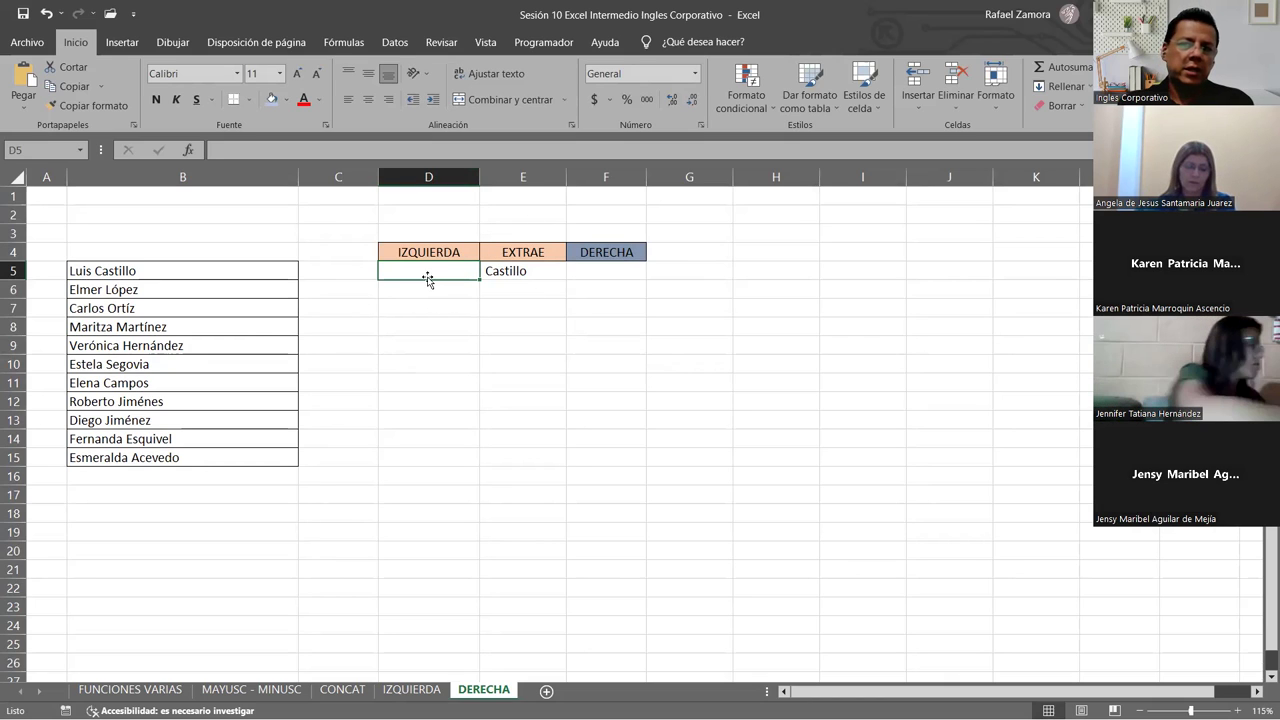
{"action": "double_click", "coordinate": [547, 266]}
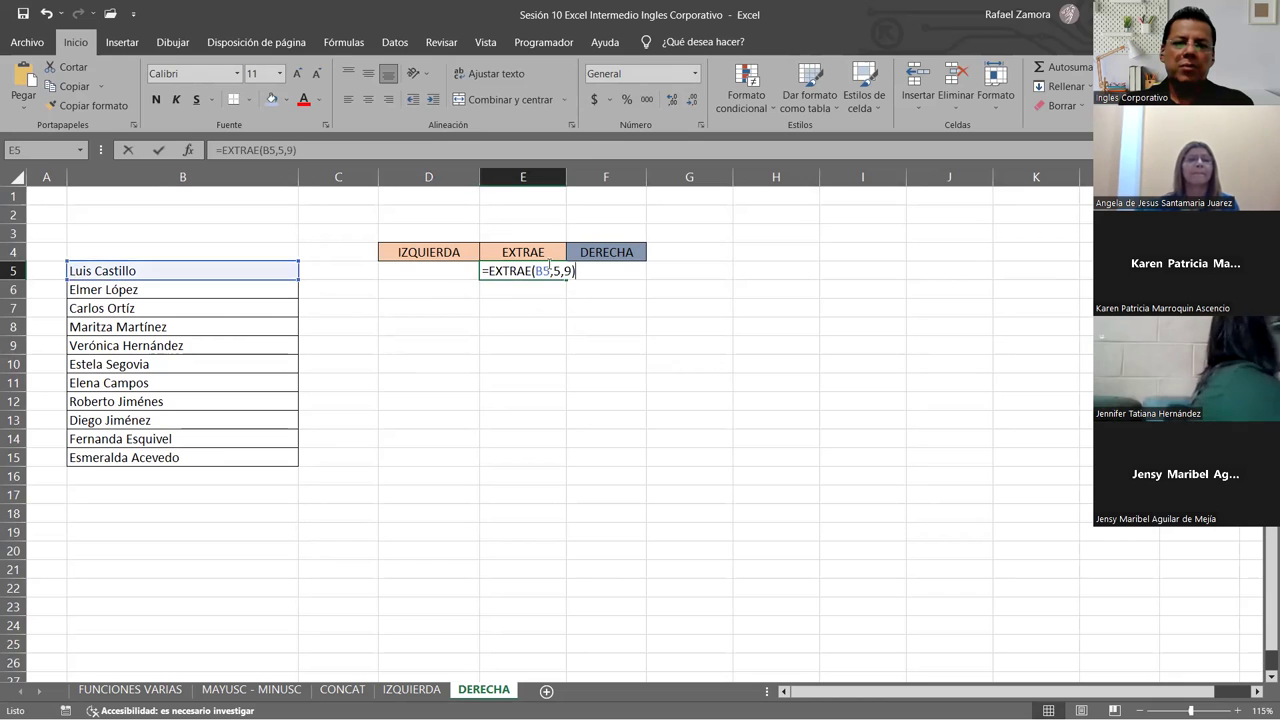
{"action": "left_click", "coordinate": [555, 270]}
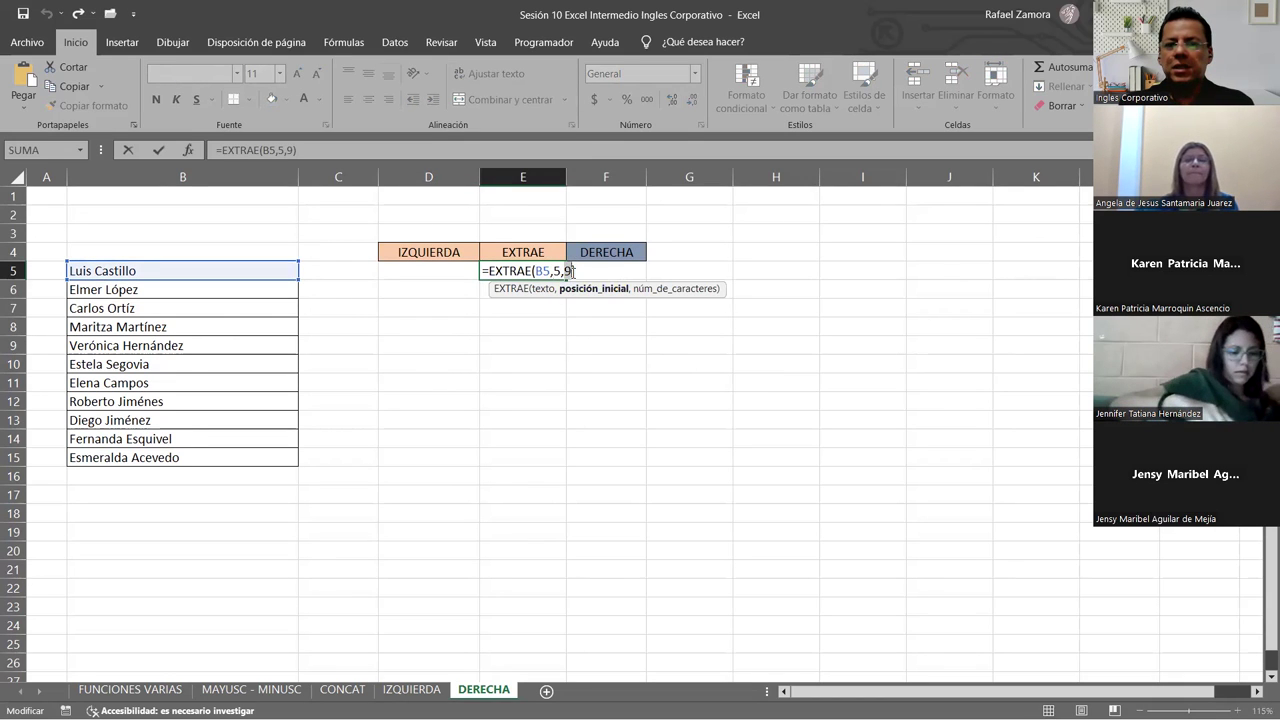
{"action": "left_click", "coordinate": [569, 271]}
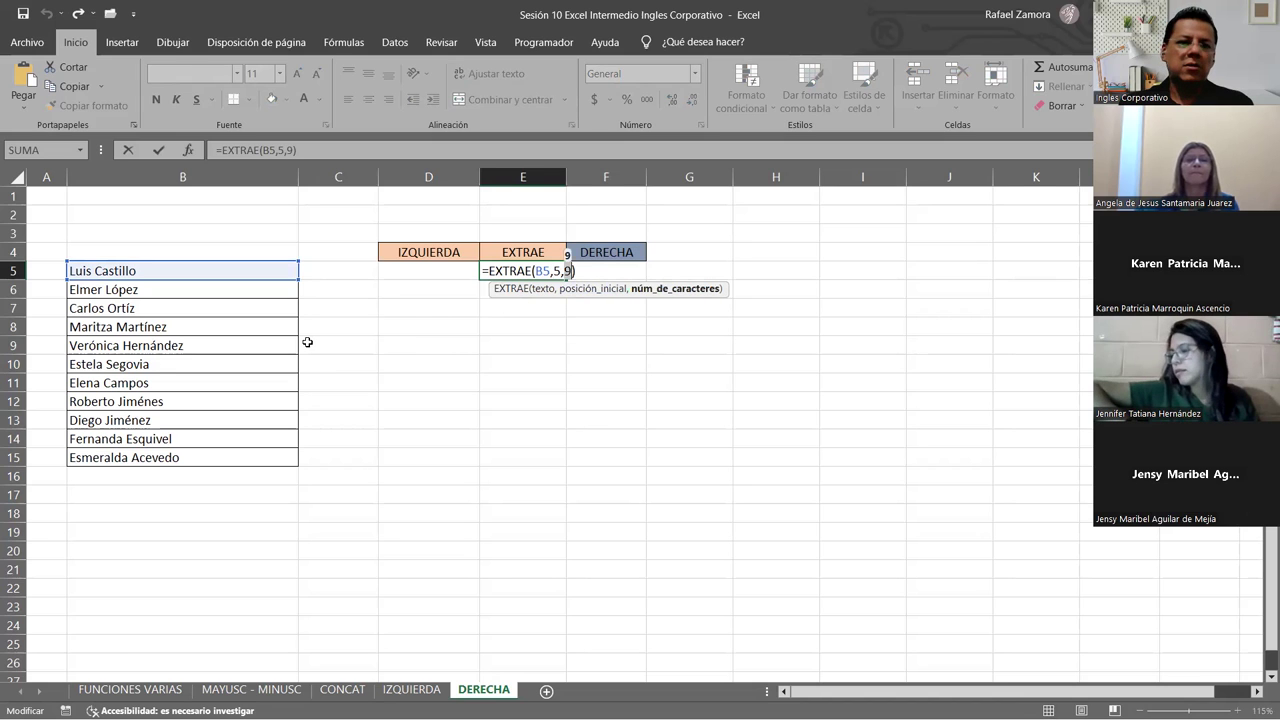
{"action": "key", "text": "Return"}
Select the full names in column B, starting from B5.
{"action": "left_click", "coordinate": [146, 272]}
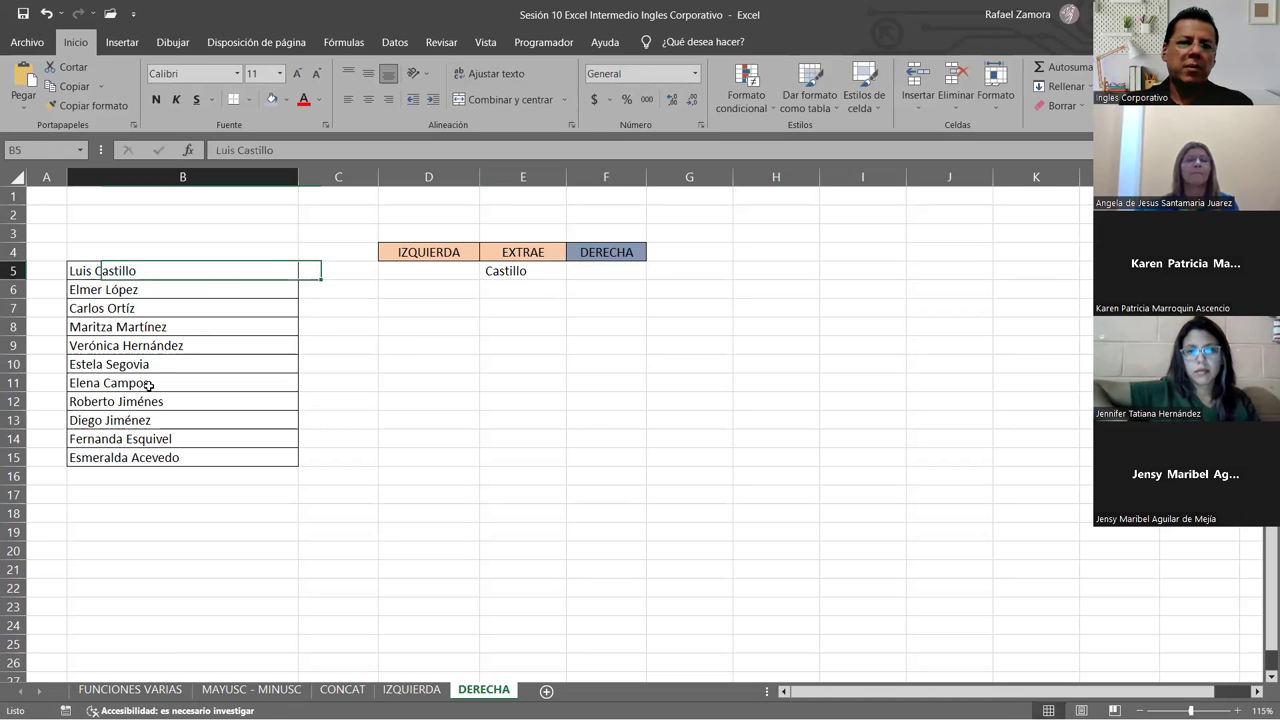
{"action": "key", "text": "ctrl+shift+Down"}
{"action": "key", "text": "shift+Up"}
{"action": "left_click", "coordinate": [169, 335]}
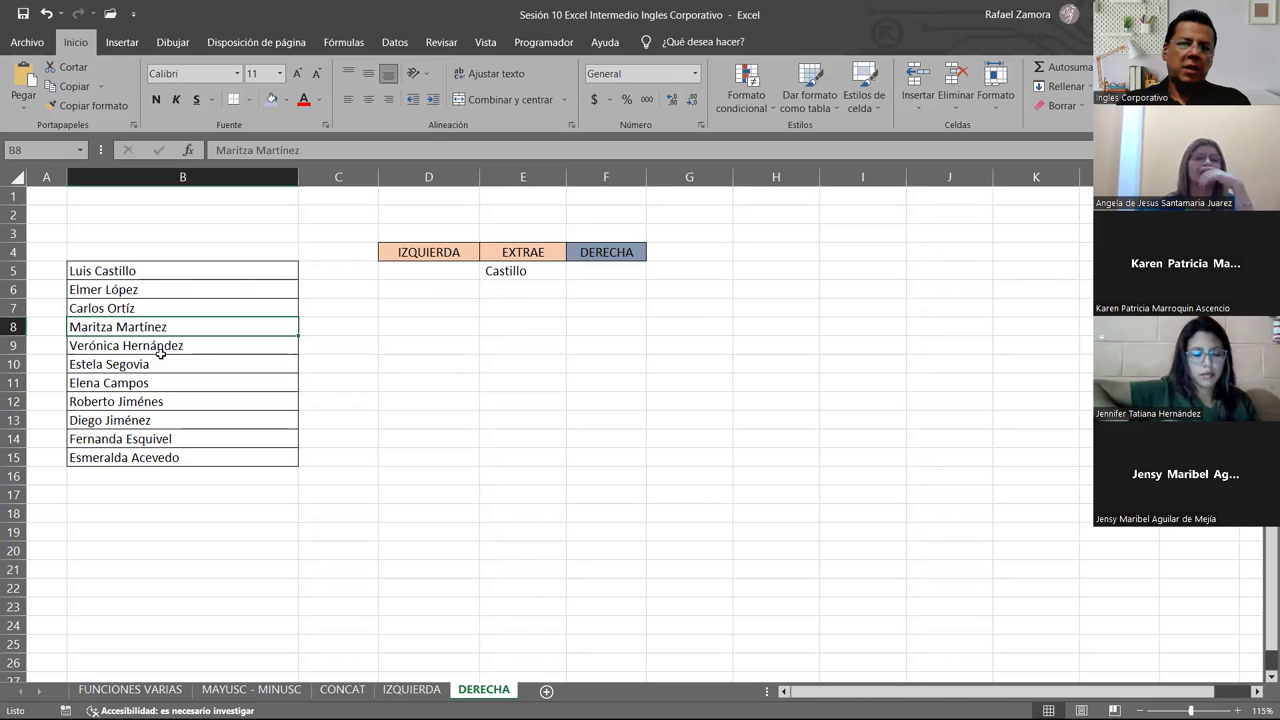
Enter =DERECHA(B5,8) in F5 to return the last 8 characters, Castillo.
{"action": "left_click", "coordinate": [617, 268]}
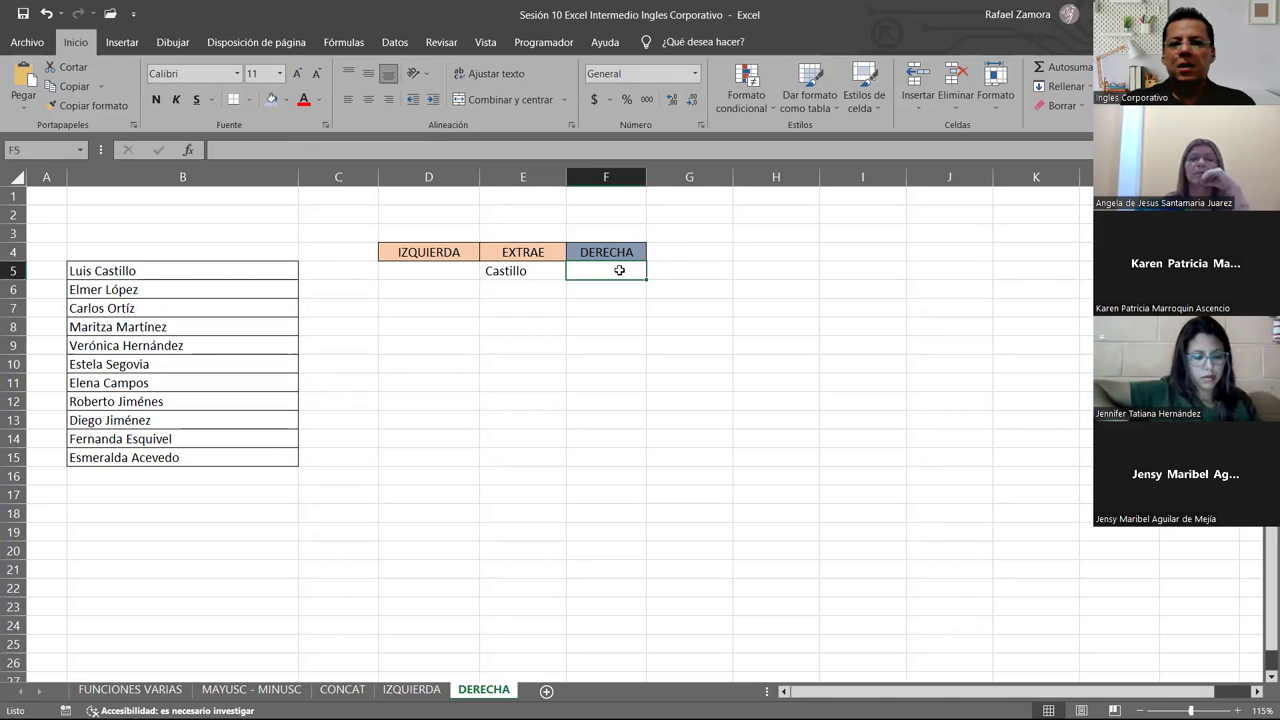
{"action": "type", "text": "="}
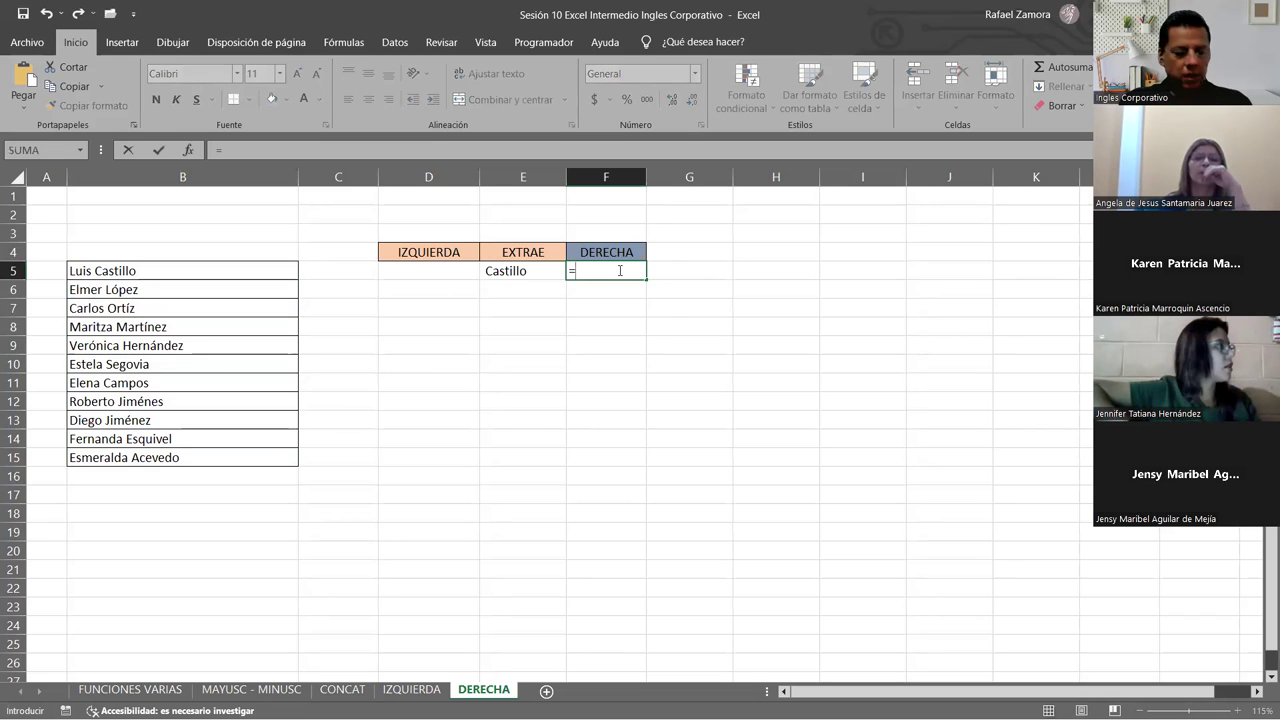
{"action": "type", "text": "der"}
{"action": "key", "text": "Tab"}
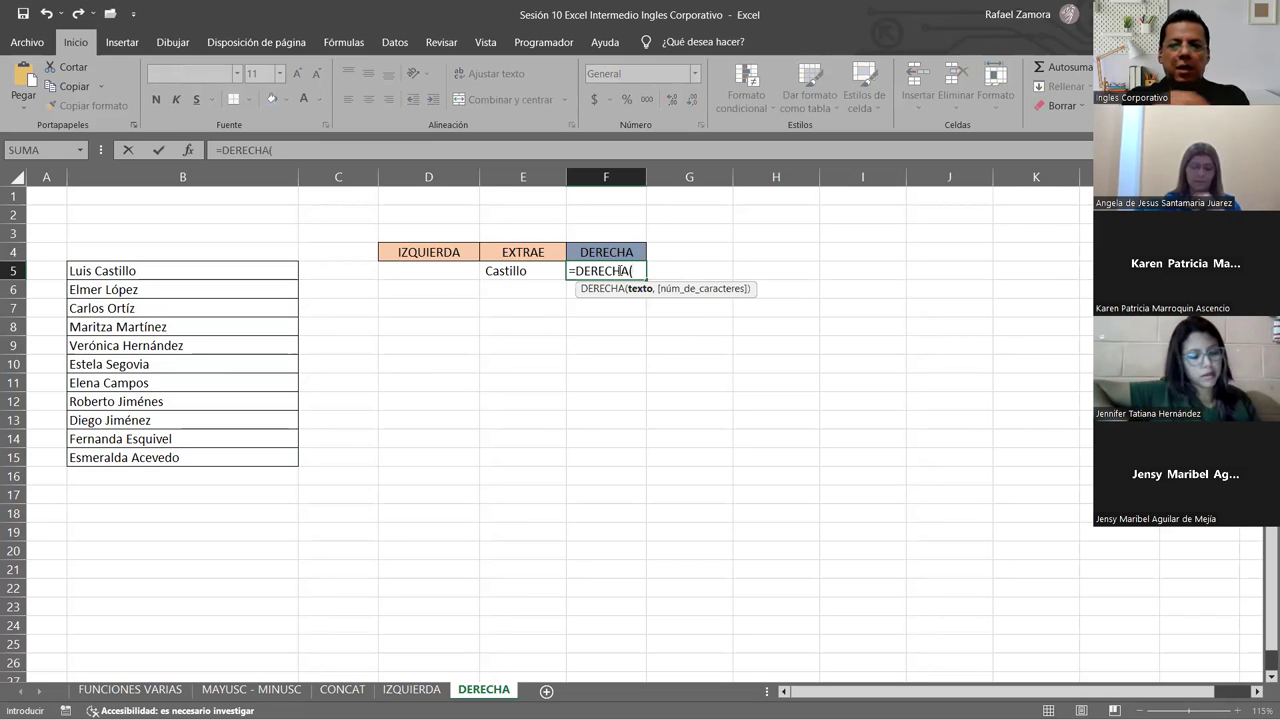
{"action": "key", "text": "BackSpace"}
{"action": "key", "text": "BackSpace"}
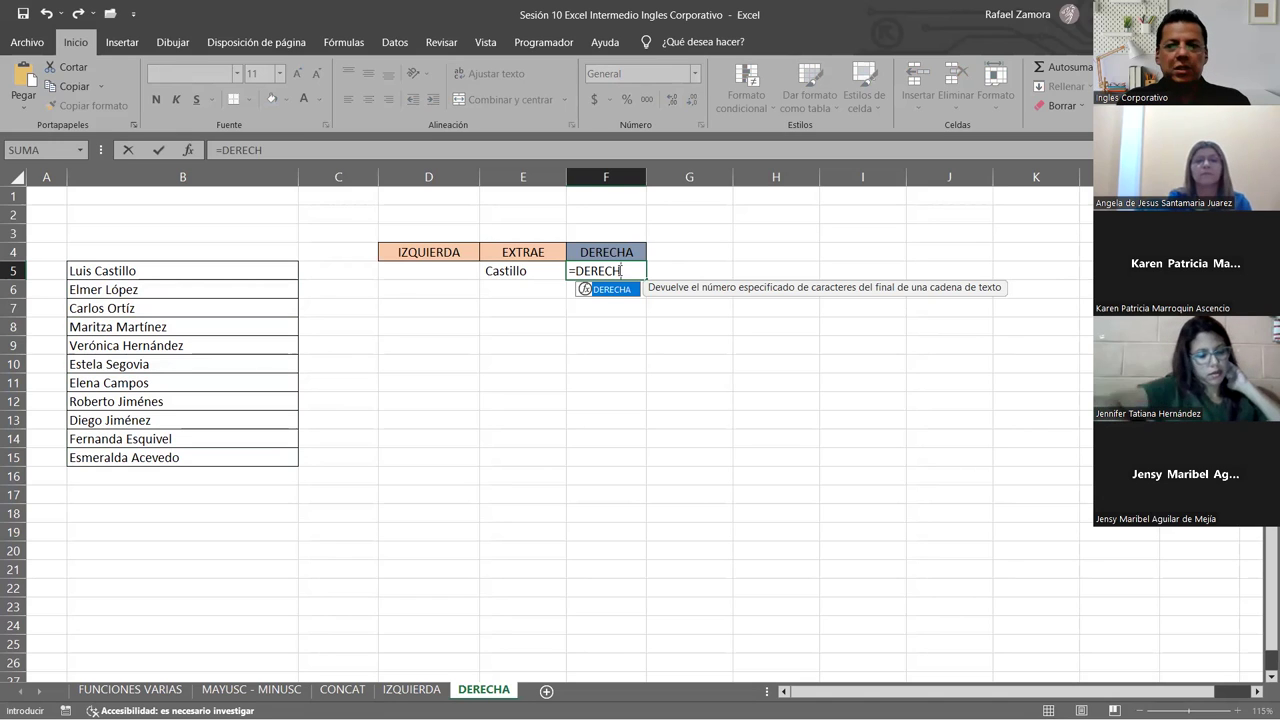
{"action": "key", "text": "Tab"}
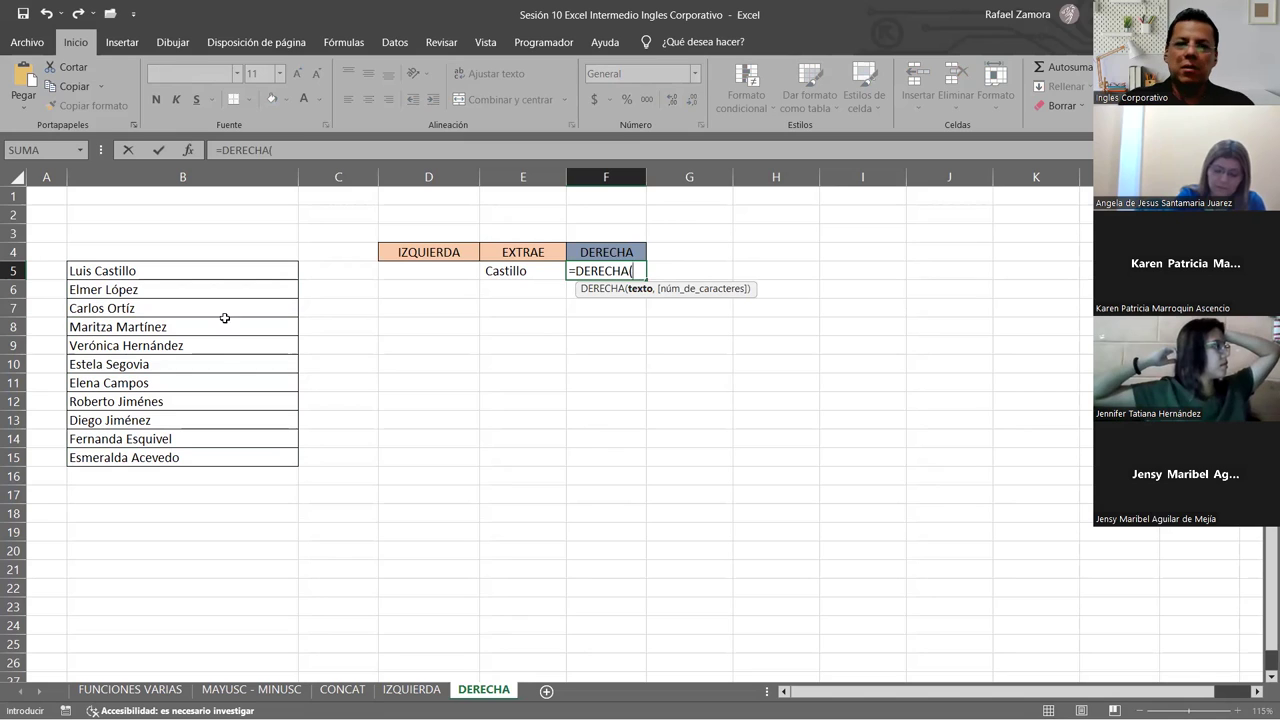
{"action": "left_click", "coordinate": [221, 272]}
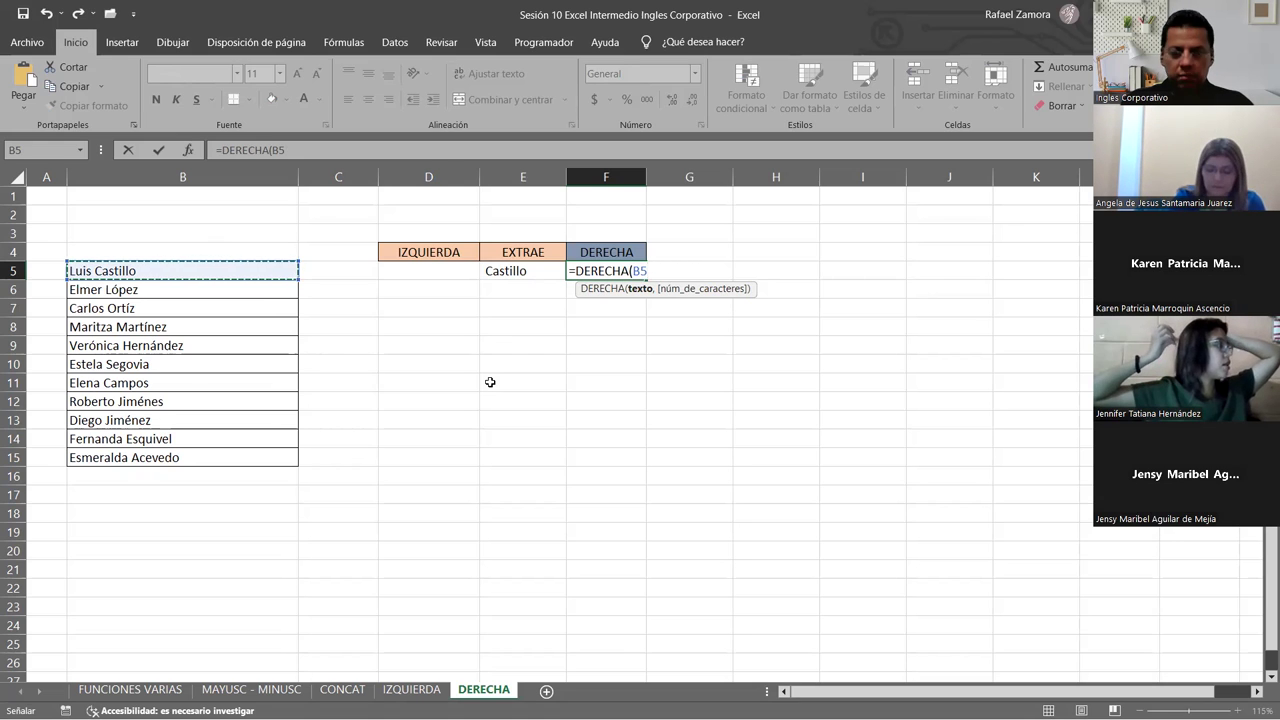
{"action": "type", "text": ","}
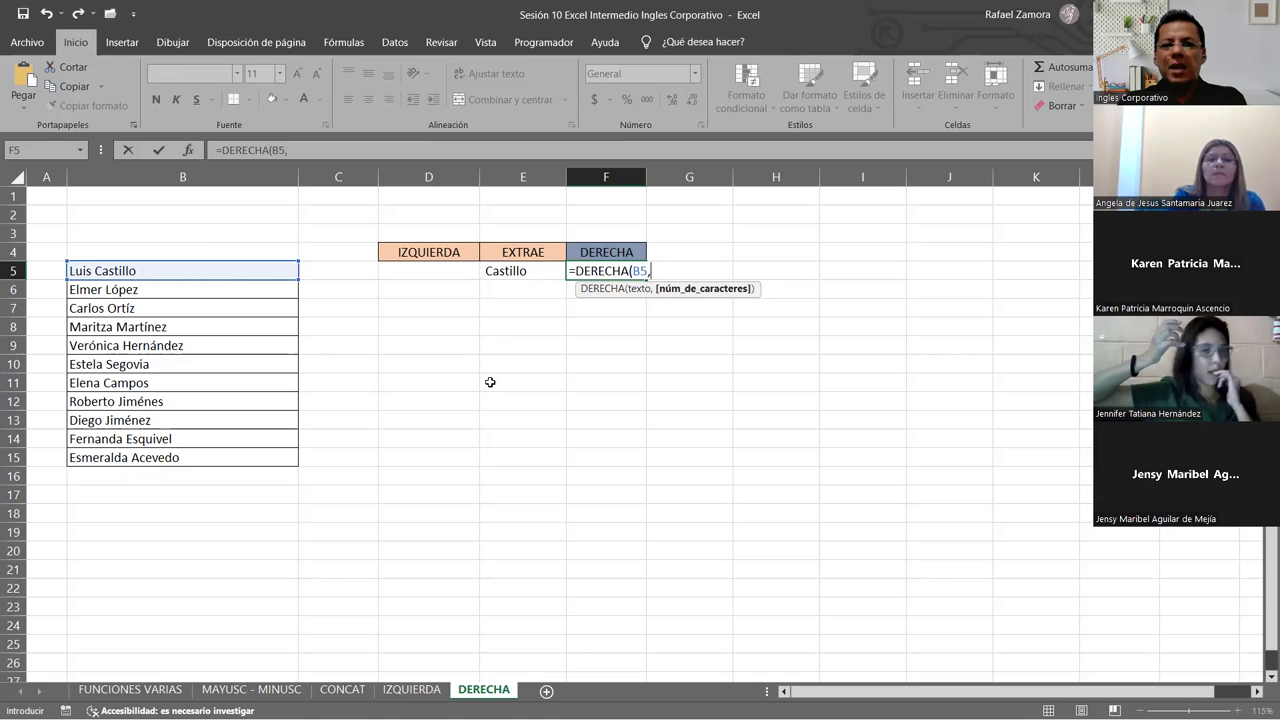
{"action": "type", "text": "8"}
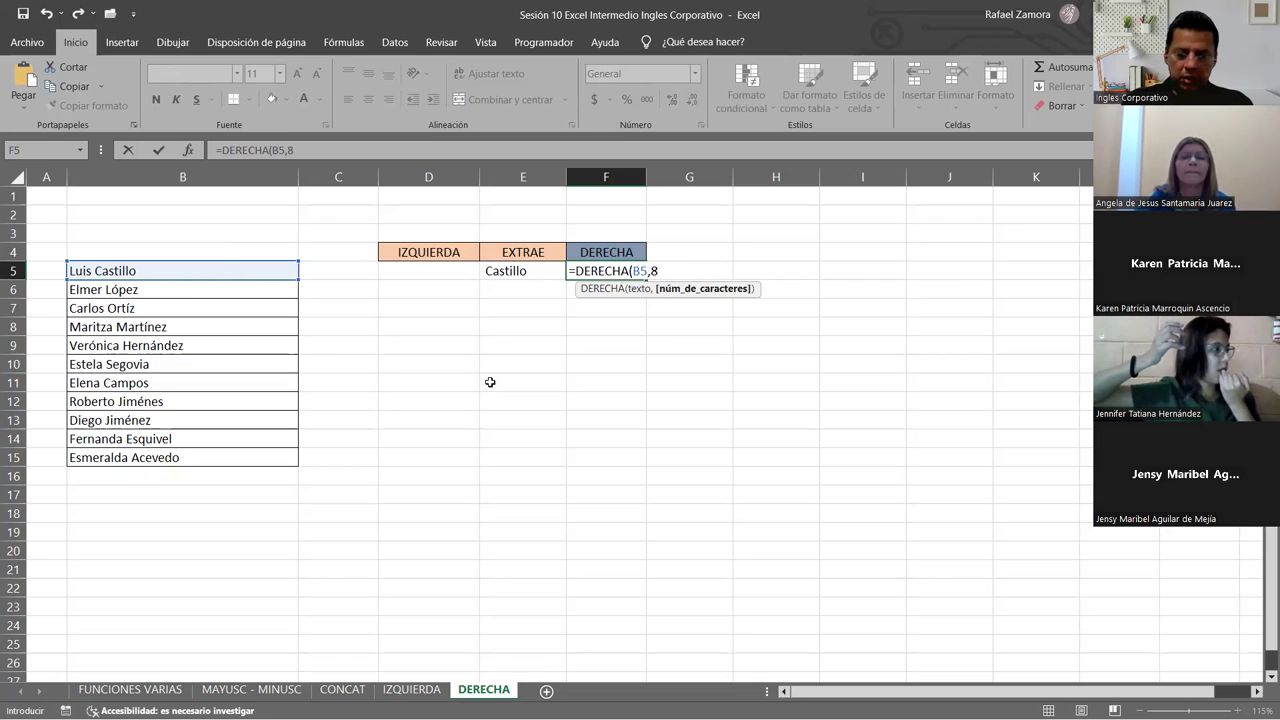
{"action": "key", "text": "Return"}
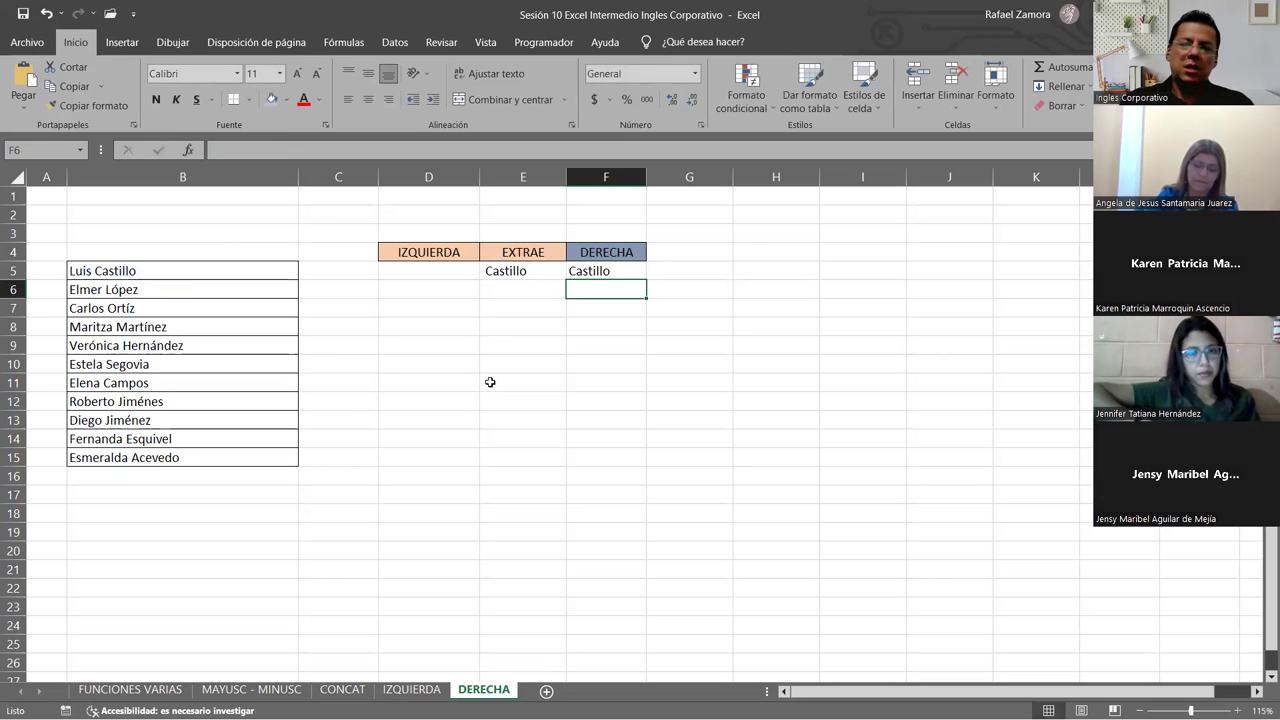
Fill the DERECHA formula from F5 down through F15.
{"action": "left_click", "coordinate": [620, 273]}
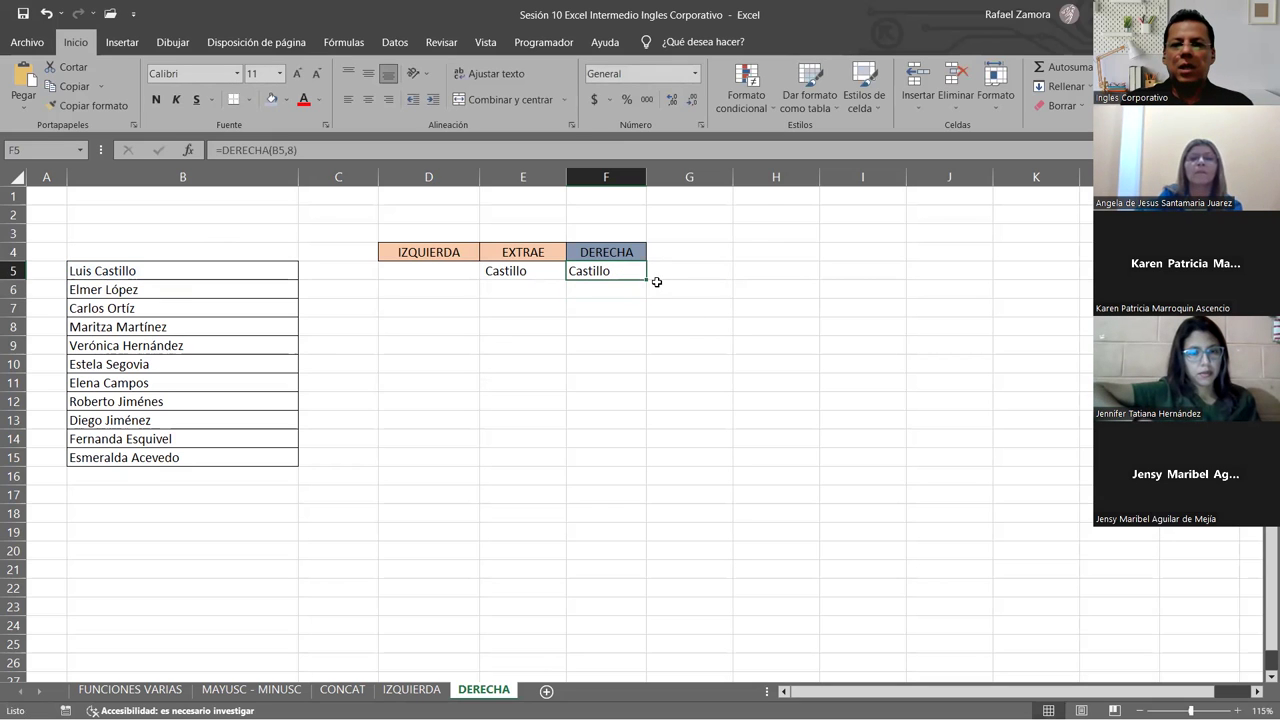
{"action": "left_click_drag", "start_coordinate": [647, 281], "coordinate": [622, 464]}
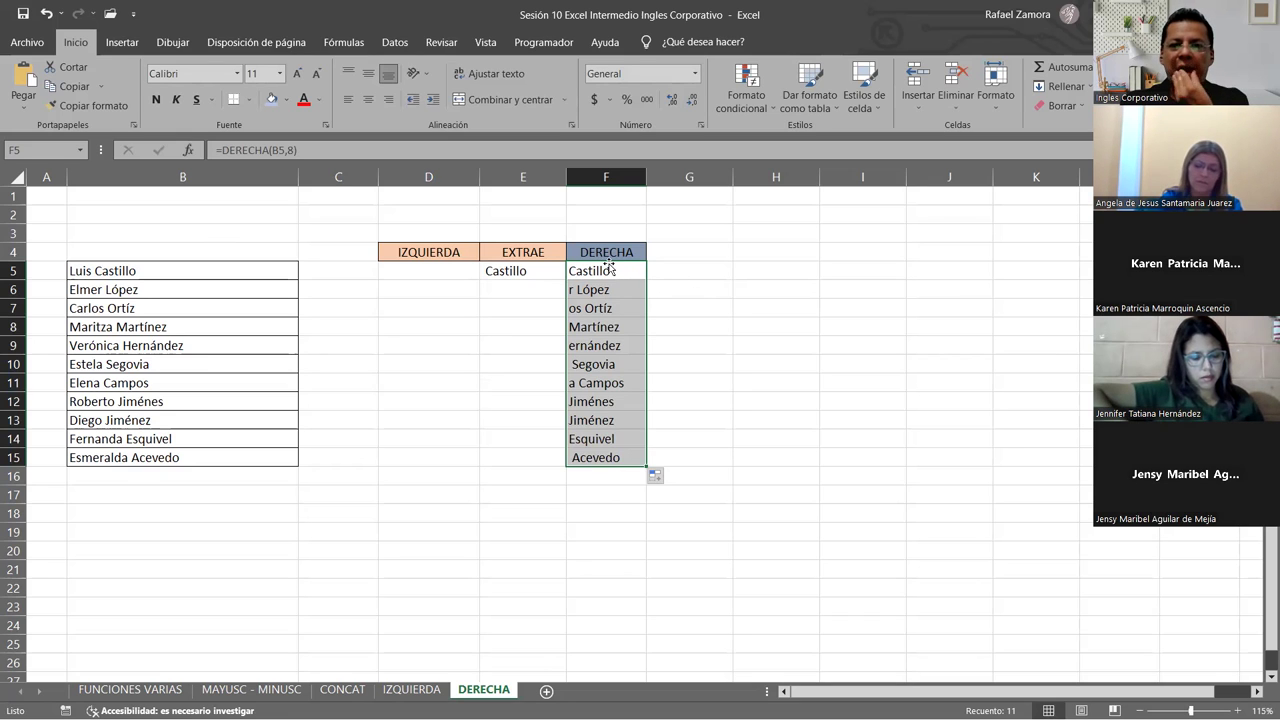
{"action": "left_click", "coordinate": [627, 268]}
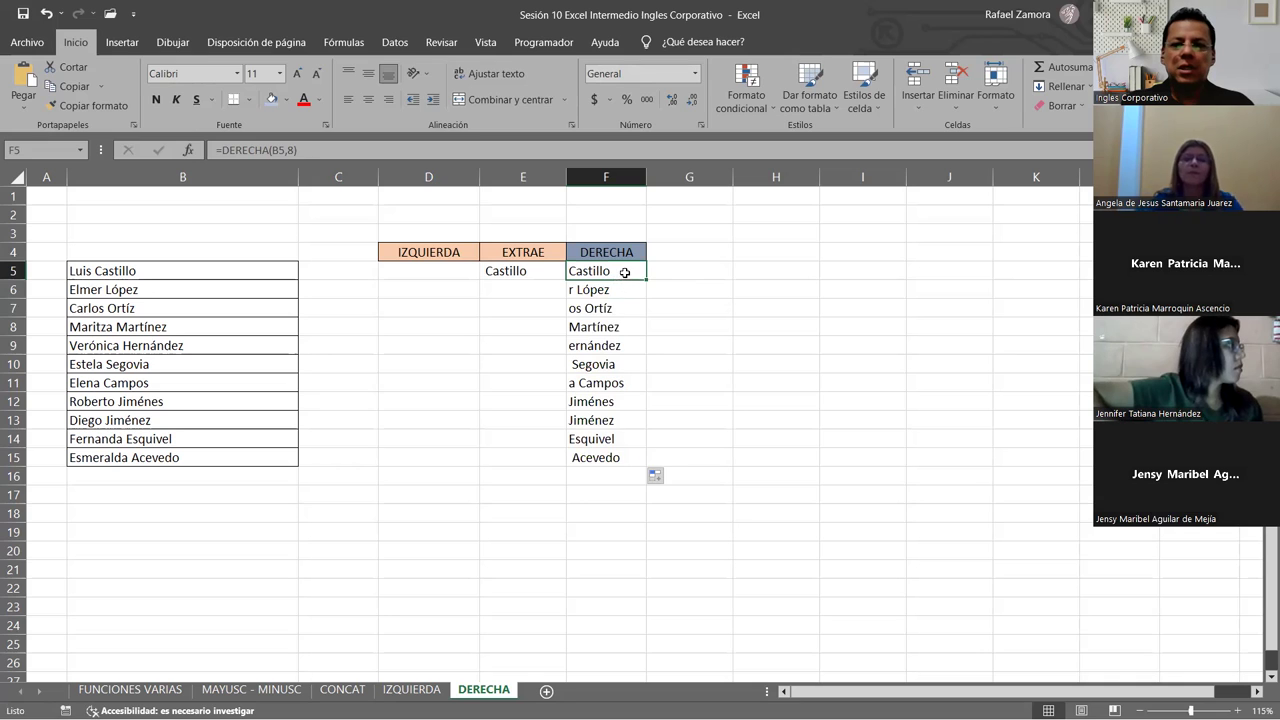
{"action": "double_click", "coordinate": [627, 271]}
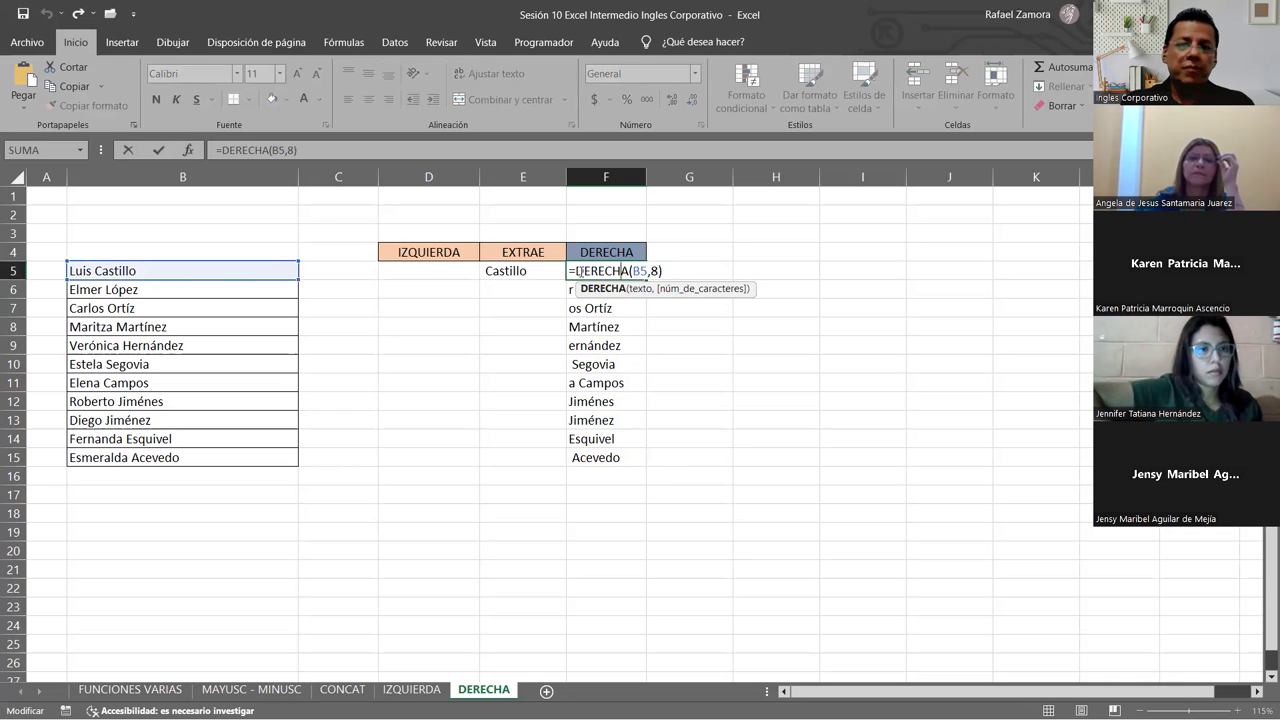
{"action": "left_click", "coordinate": [659, 271]}
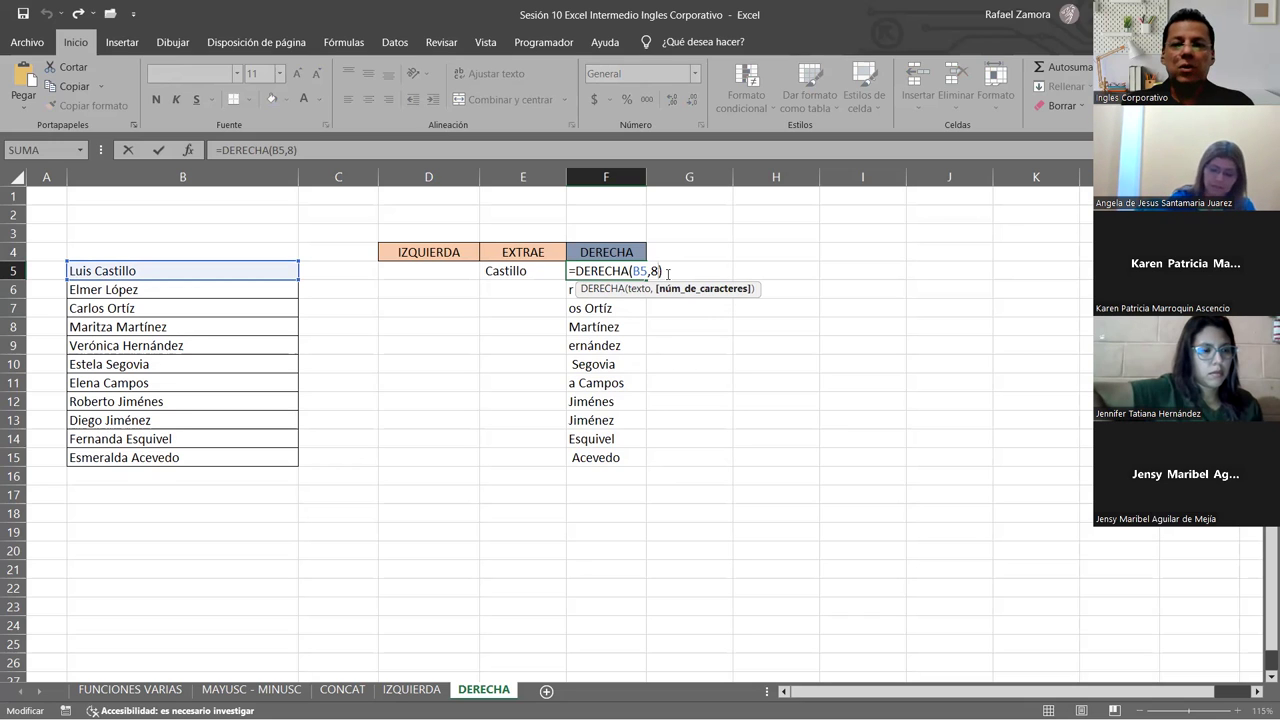
{"action": "left_click", "coordinate": [706, 271]}
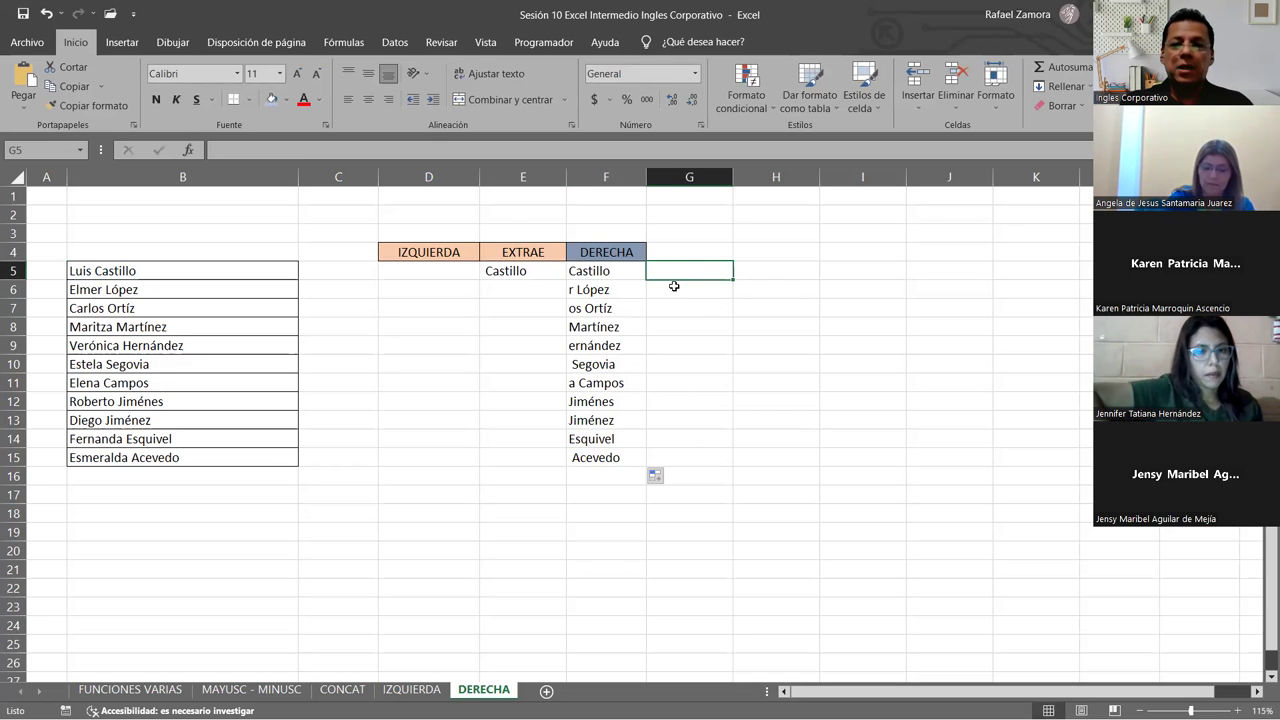
{"action": "left_click", "coordinate": [705, 255]}
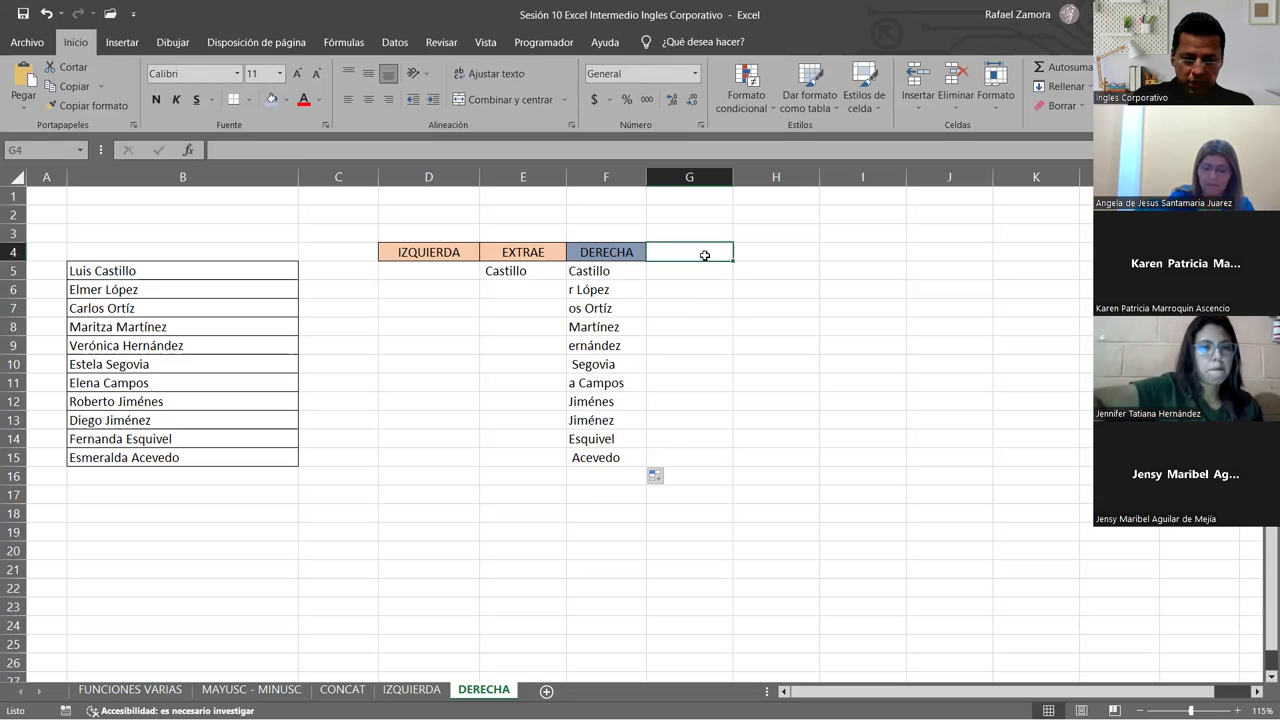
Add a centred LARGO heading in G4 and =LARGO(B5) in G5, returning 13.
{"action": "type", "text": "LARGO"}
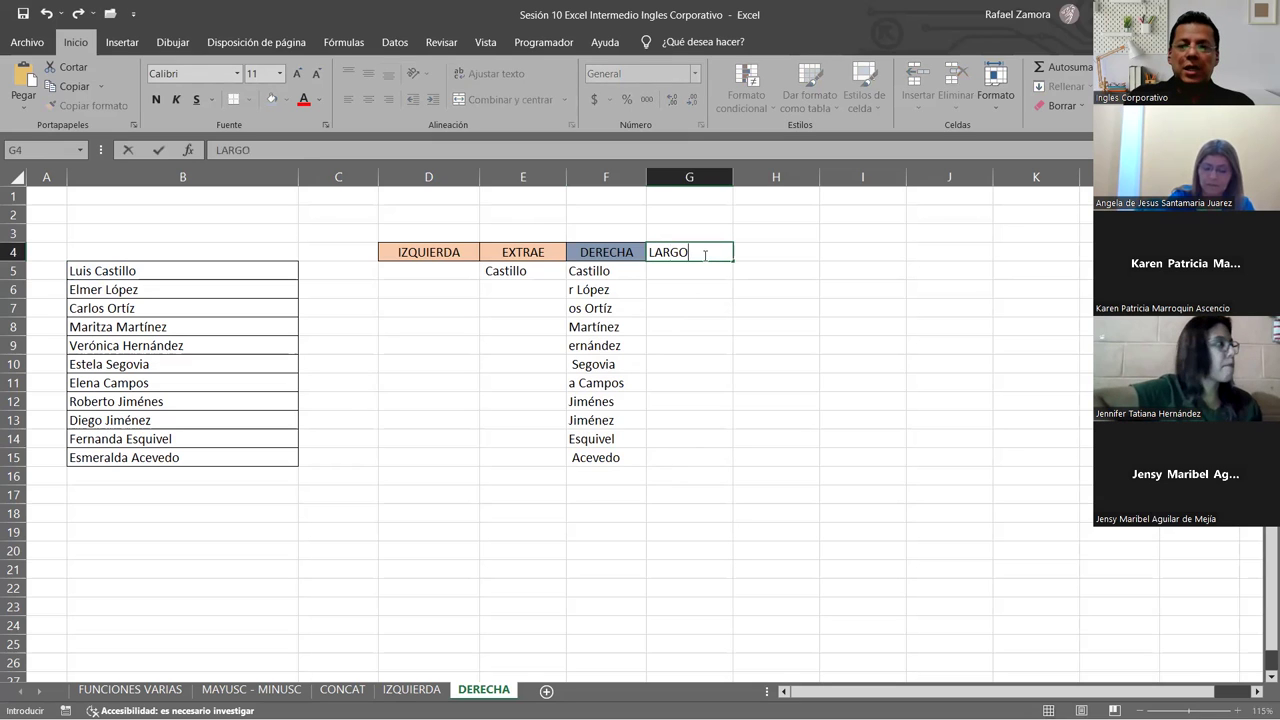
{"action": "key", "text": "Return"}
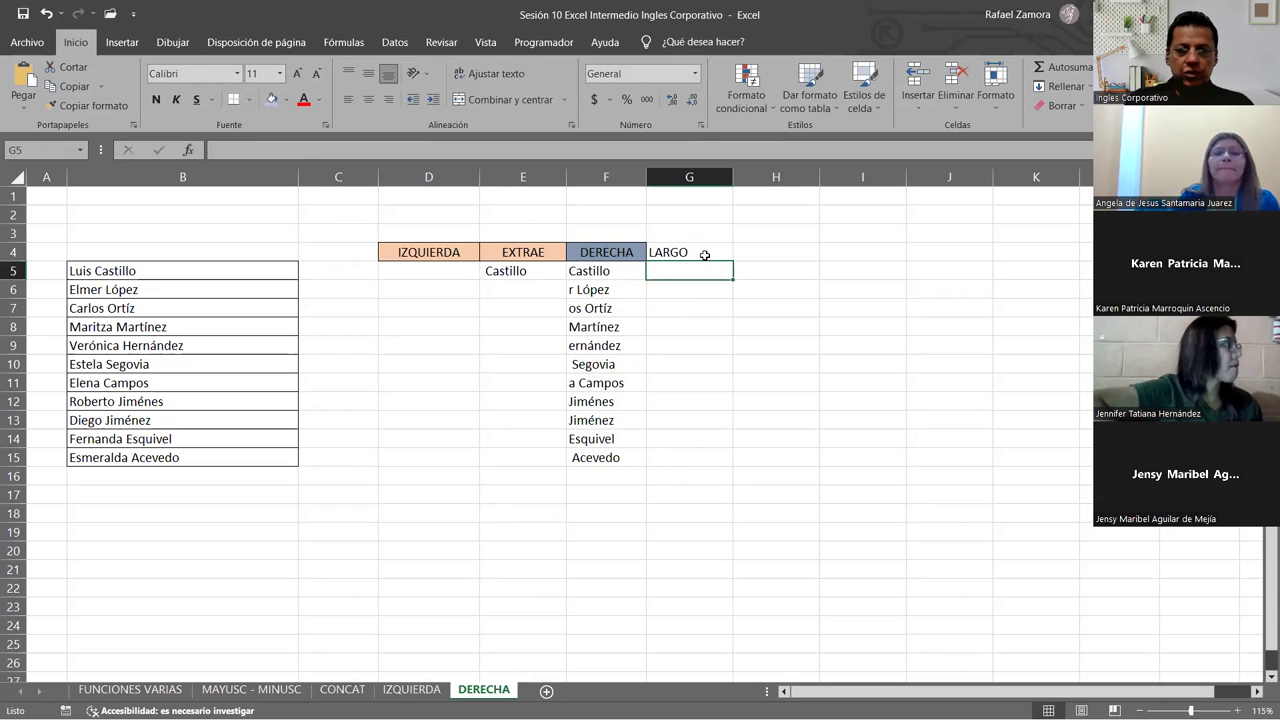
{"action": "type", "text": "="}
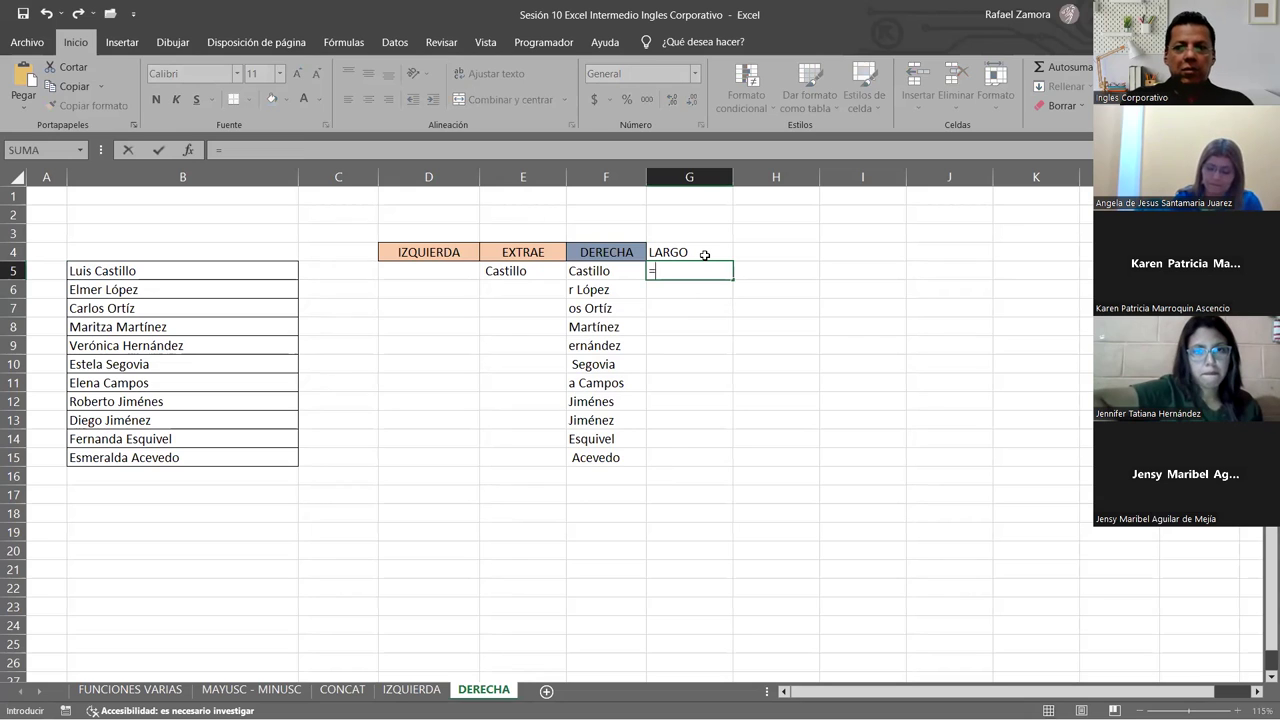
{"action": "type", "text": "LARGO("}
{"action": "left_click", "coordinate": [213, 265]}
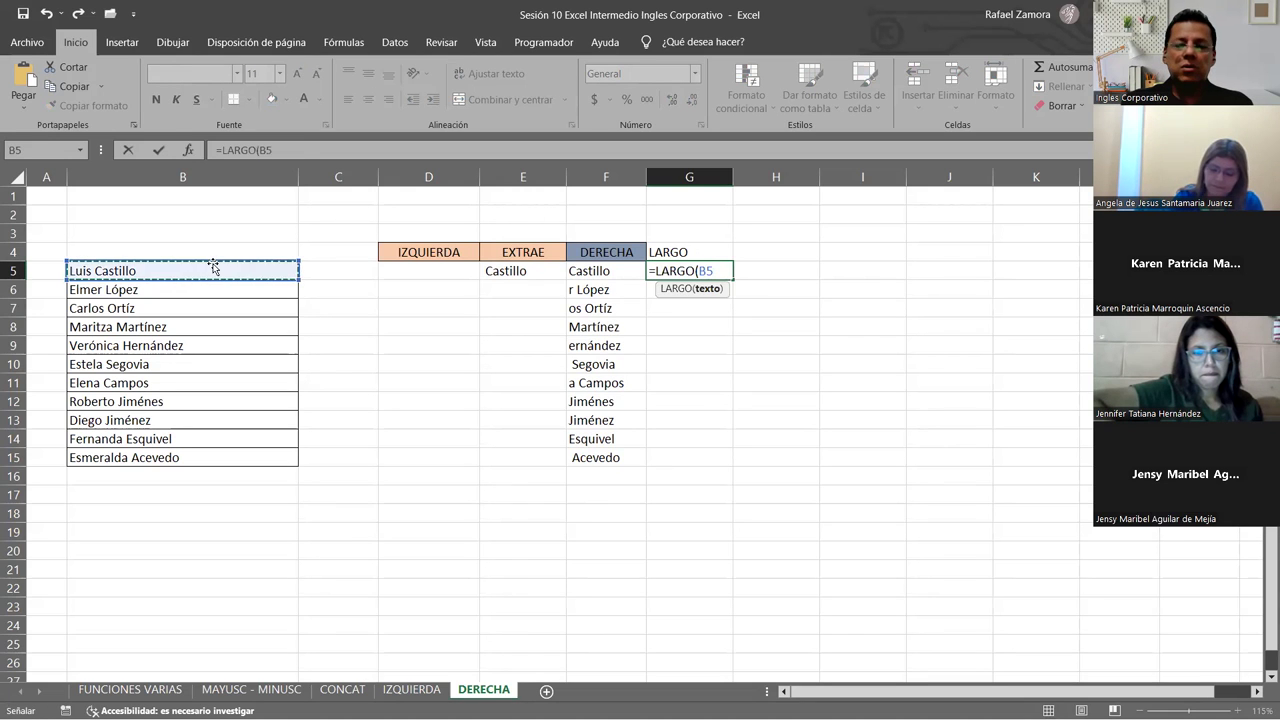
{"action": "type", "text": ")"}
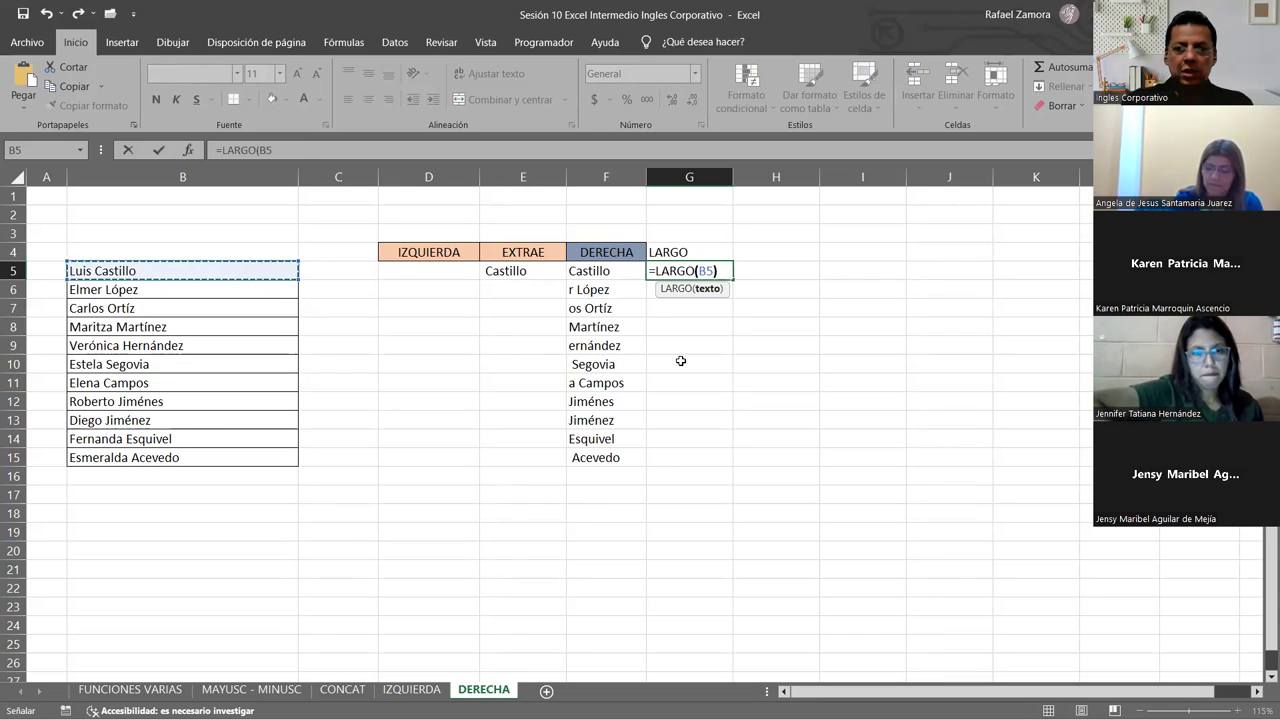
{"action": "key", "text": "Return"}
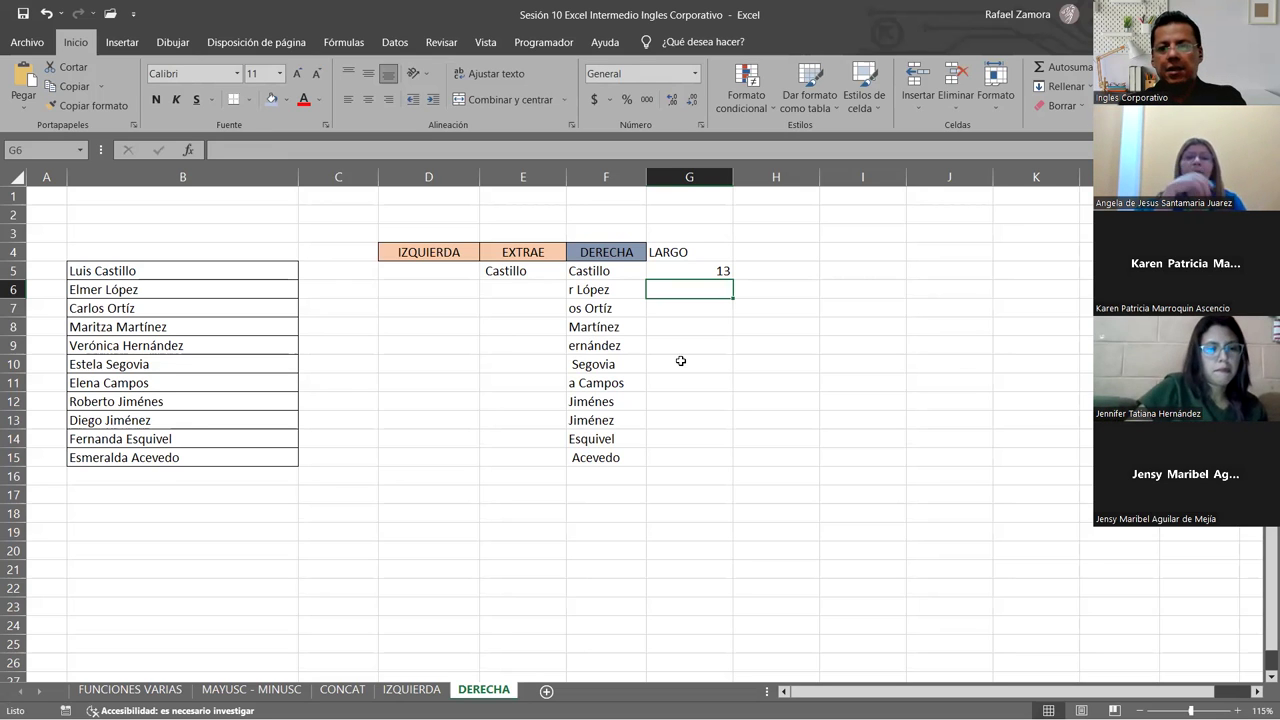
{"action": "left_click", "coordinate": [691, 257]}
{"action": "left_click", "coordinate": [369, 100]}
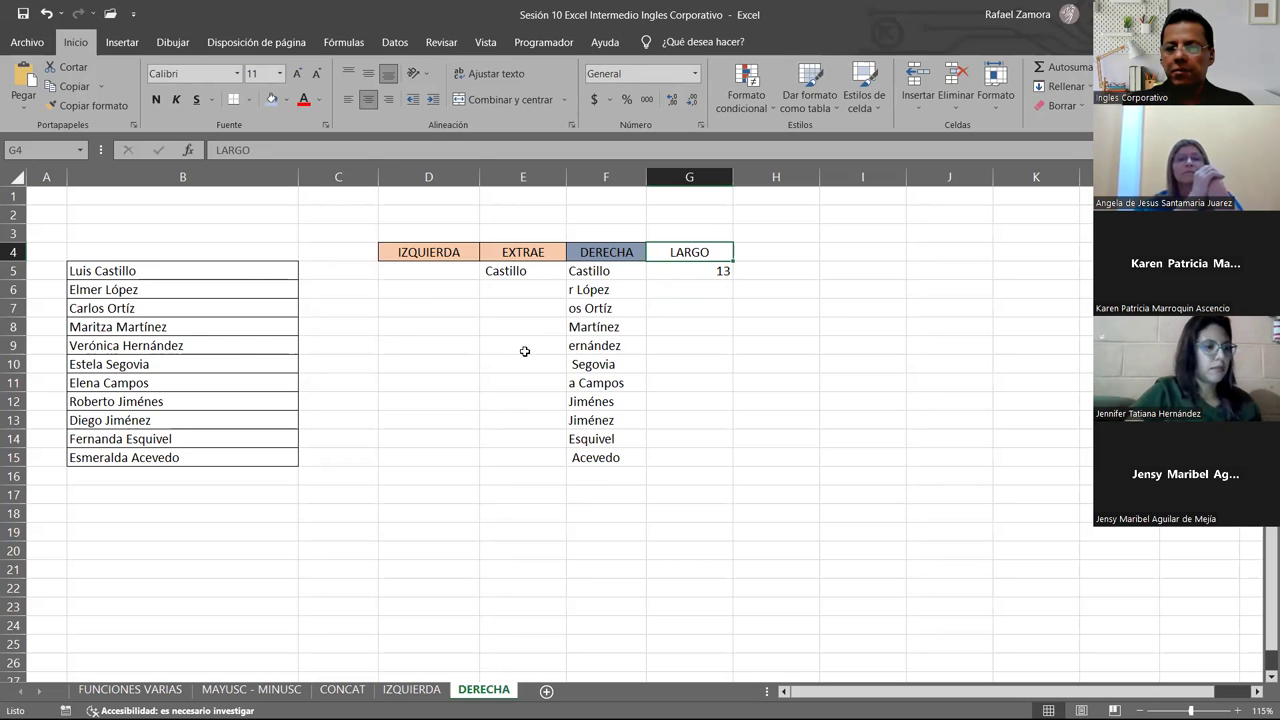
Switch with Alt+Tab to the Sesión 11 Excel Intermedio workbook.
{"action": "left_click", "coordinate": [717, 272]}
{"action": "left_click", "coordinate": [705, 251]}
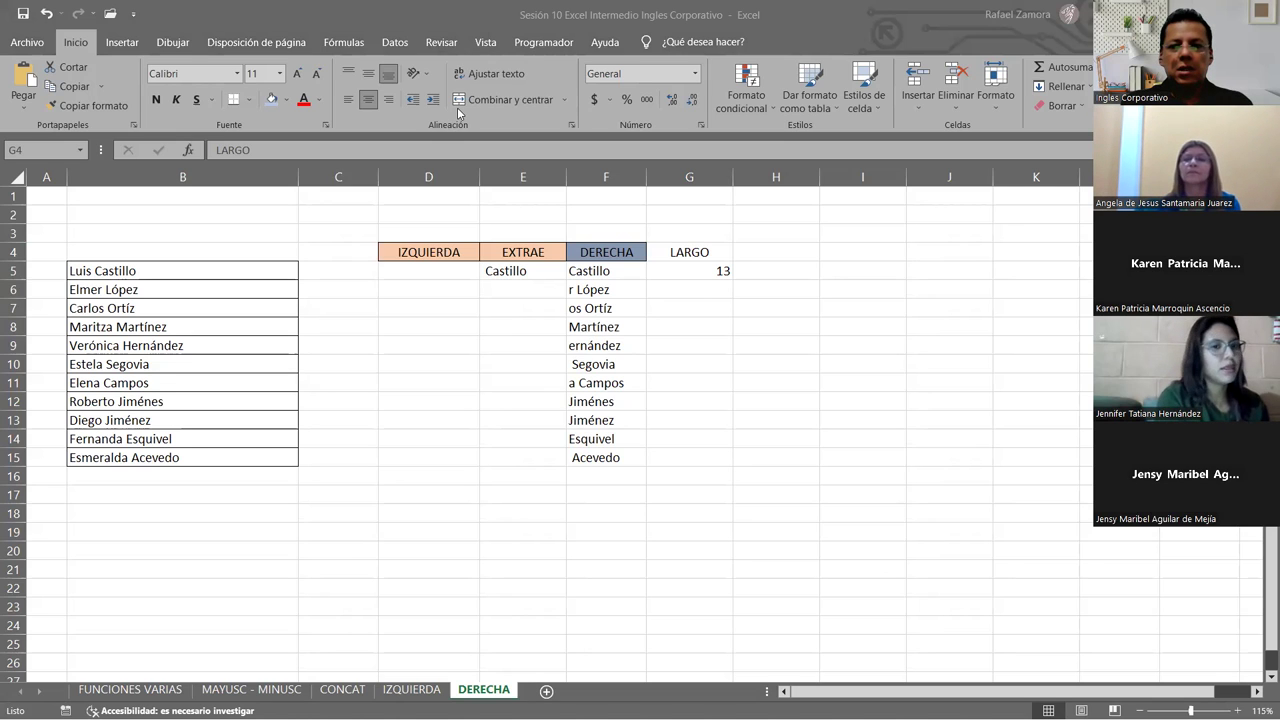
{"action": "key", "text": "alt+Tab"}
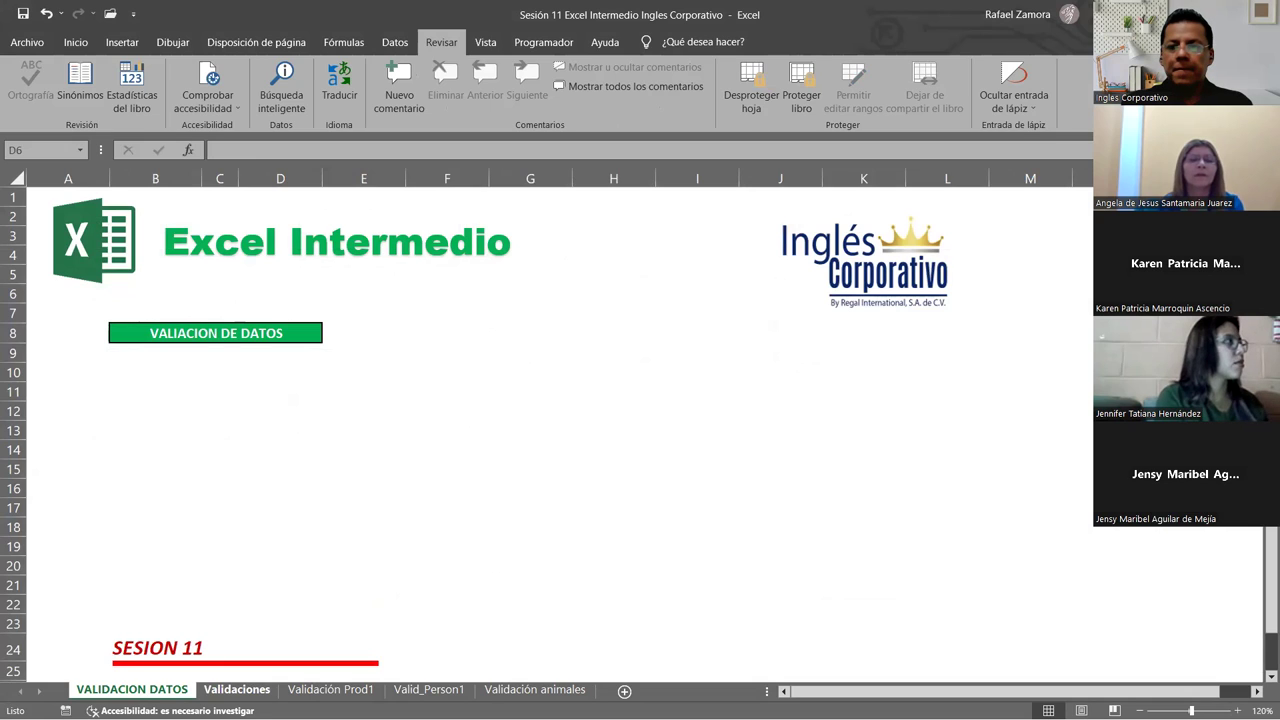
On the Validaciones sheet, review B3:C15 and open Validación de datos for E3.
{"action": "left_click", "coordinate": [254, 692]}
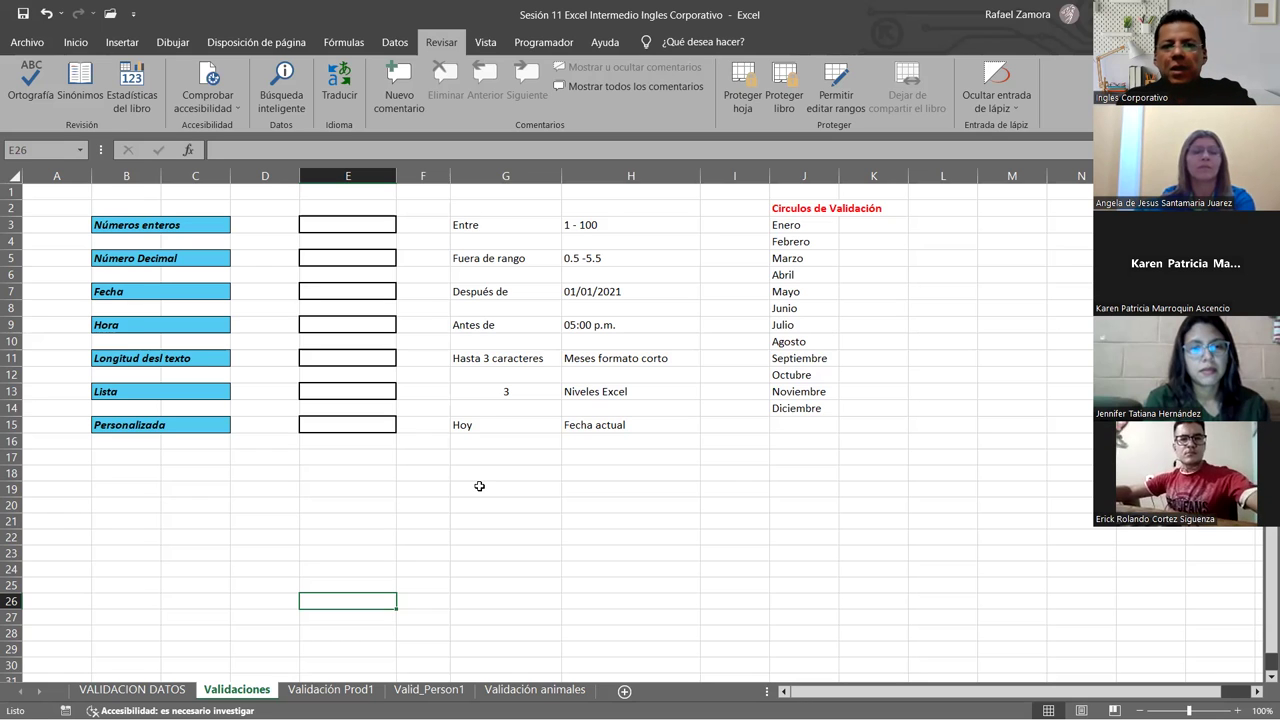
{"action": "left_click_drag", "start_coordinate": [205, 225], "coordinate": [242, 420]}
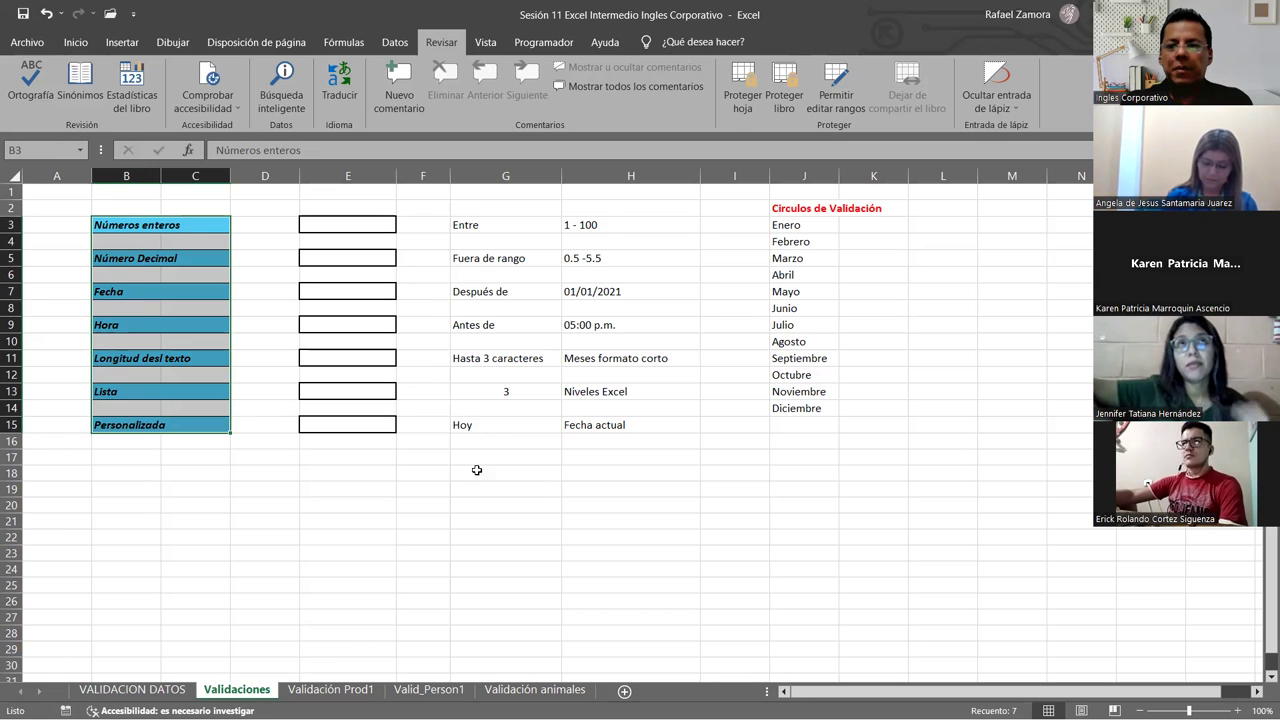
{"action": "left_click", "coordinate": [387, 226]}
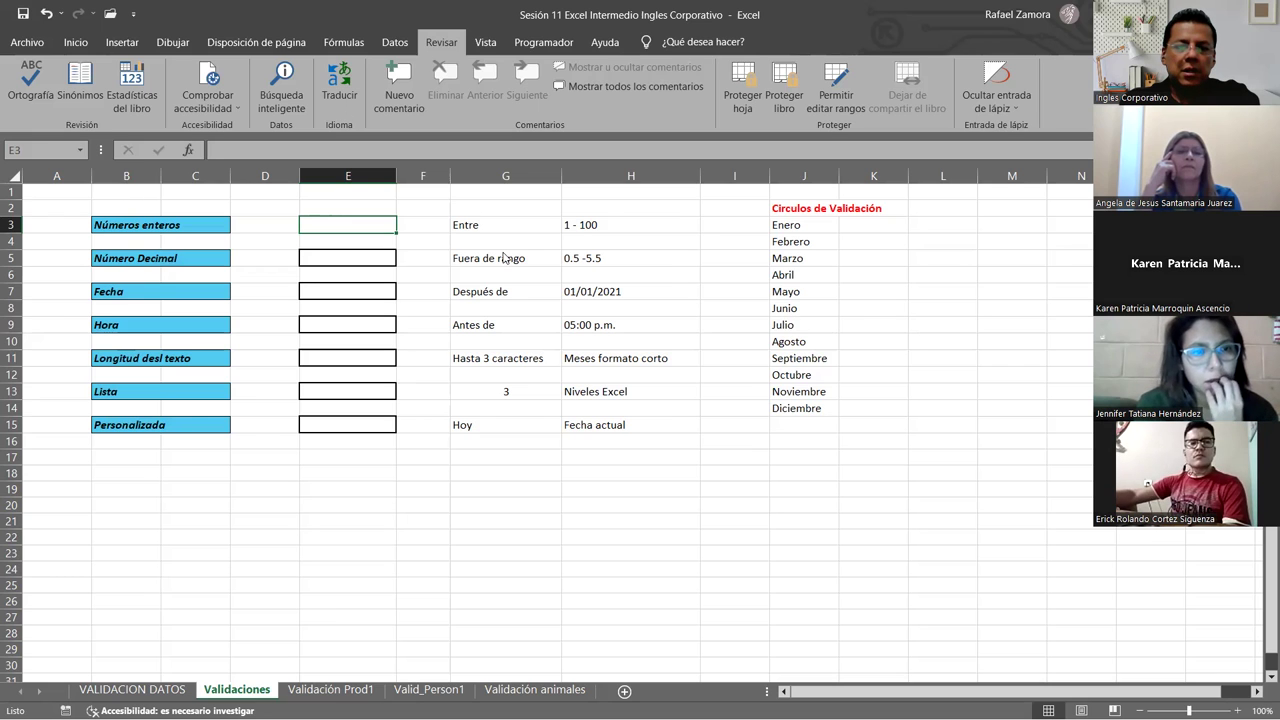
{"action": "left_click", "coordinate": [394, 42]}
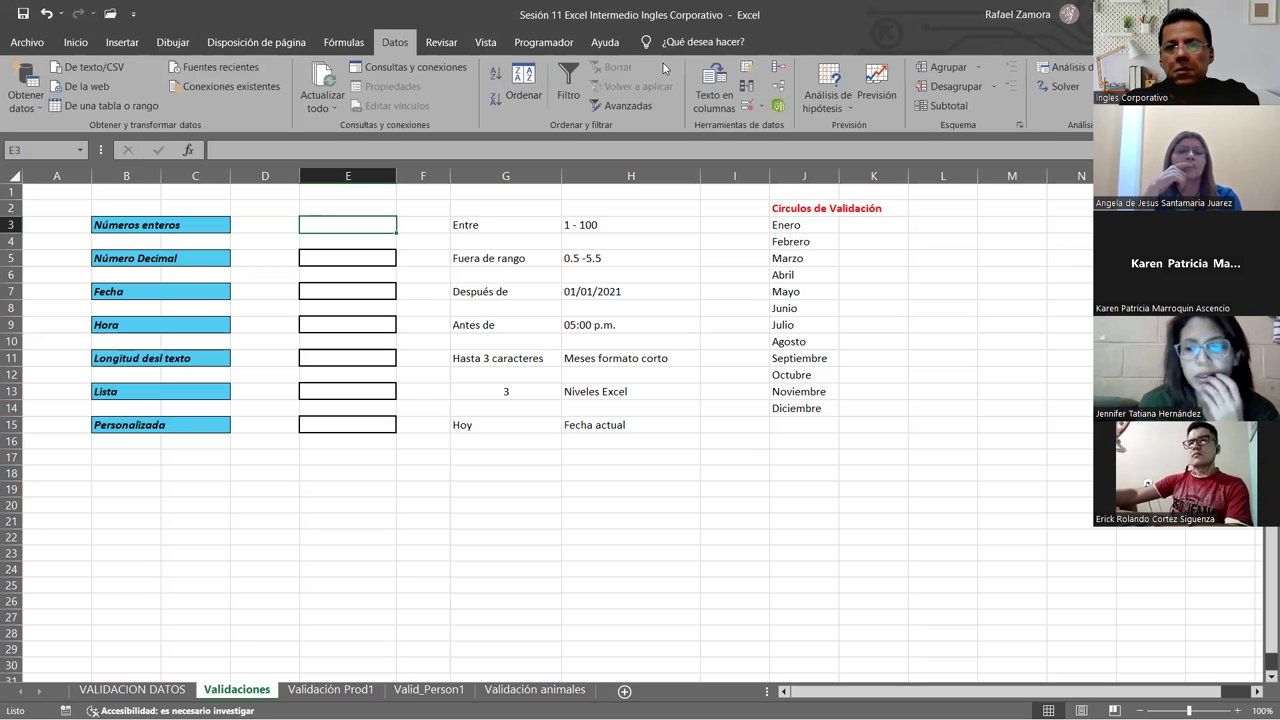
{"action": "left_click", "coordinate": [745, 105]}
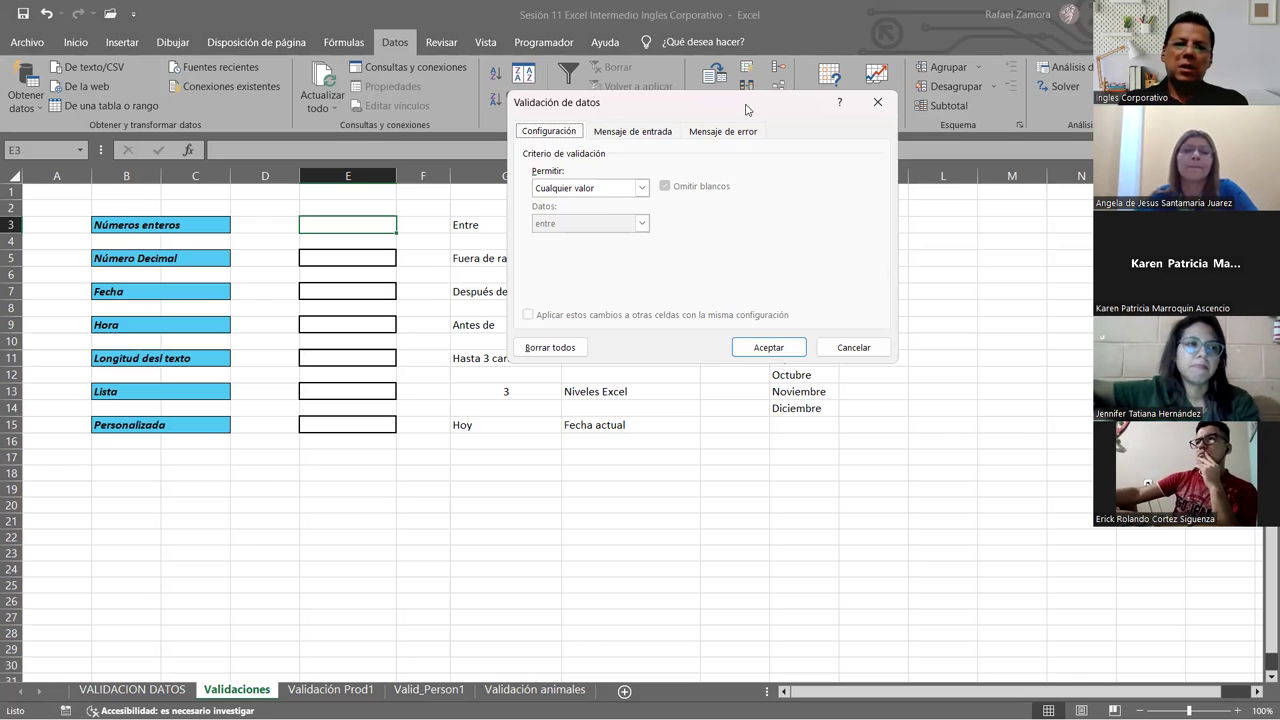
Set the allowed type for E3 to Número entero.
{"action": "left_click", "coordinate": [641, 190]}
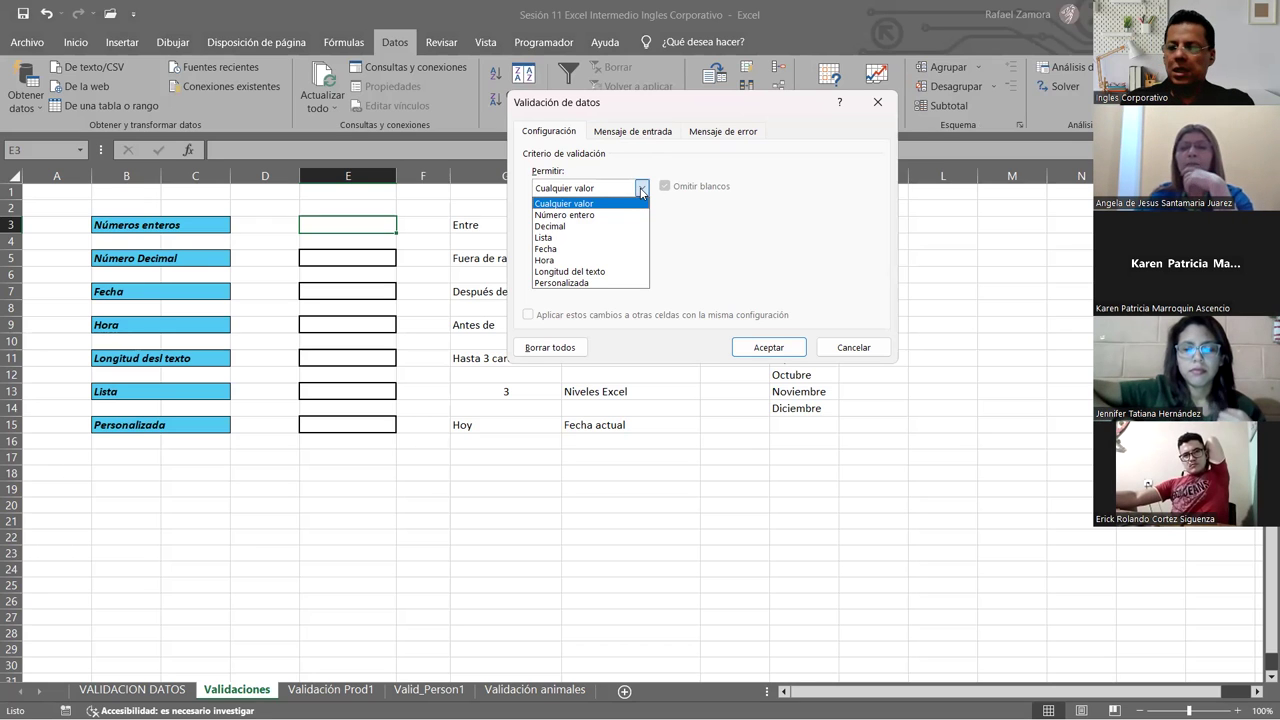
{"action": "left_click", "coordinate": [705, 217]}
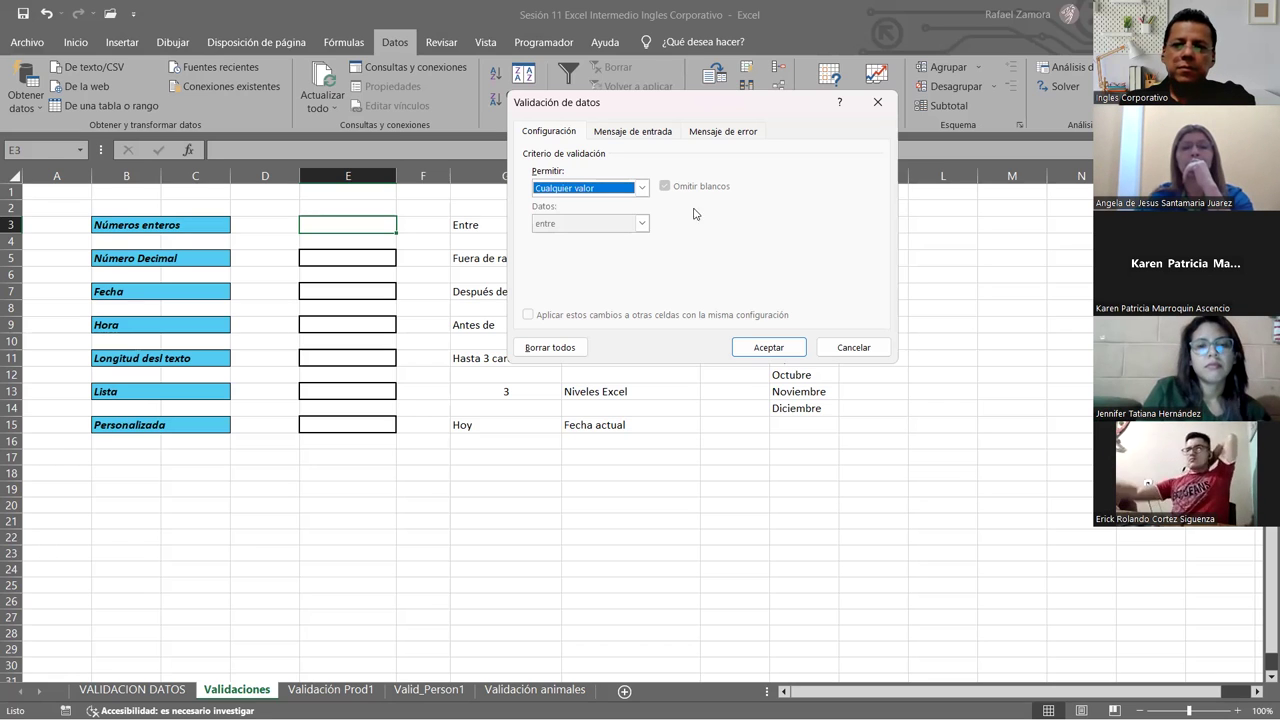
{"action": "left_click", "coordinate": [647, 188]}
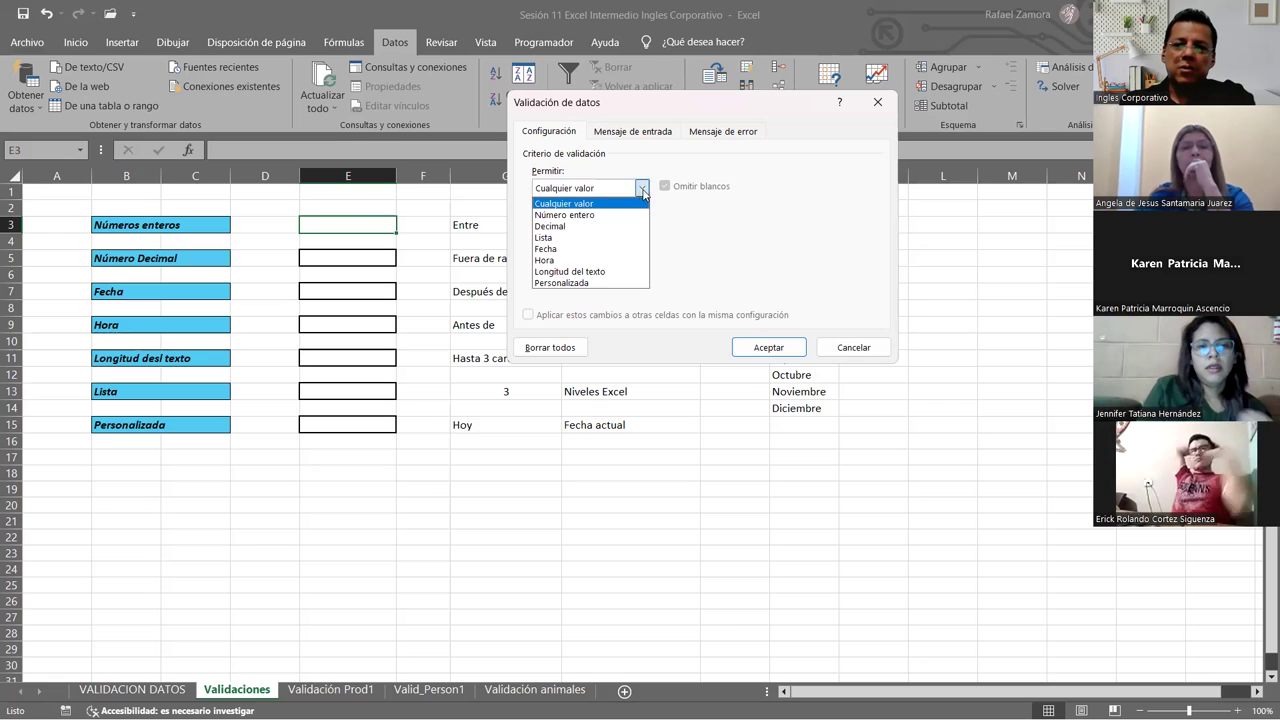
{"action": "left_click", "coordinate": [579, 216]}
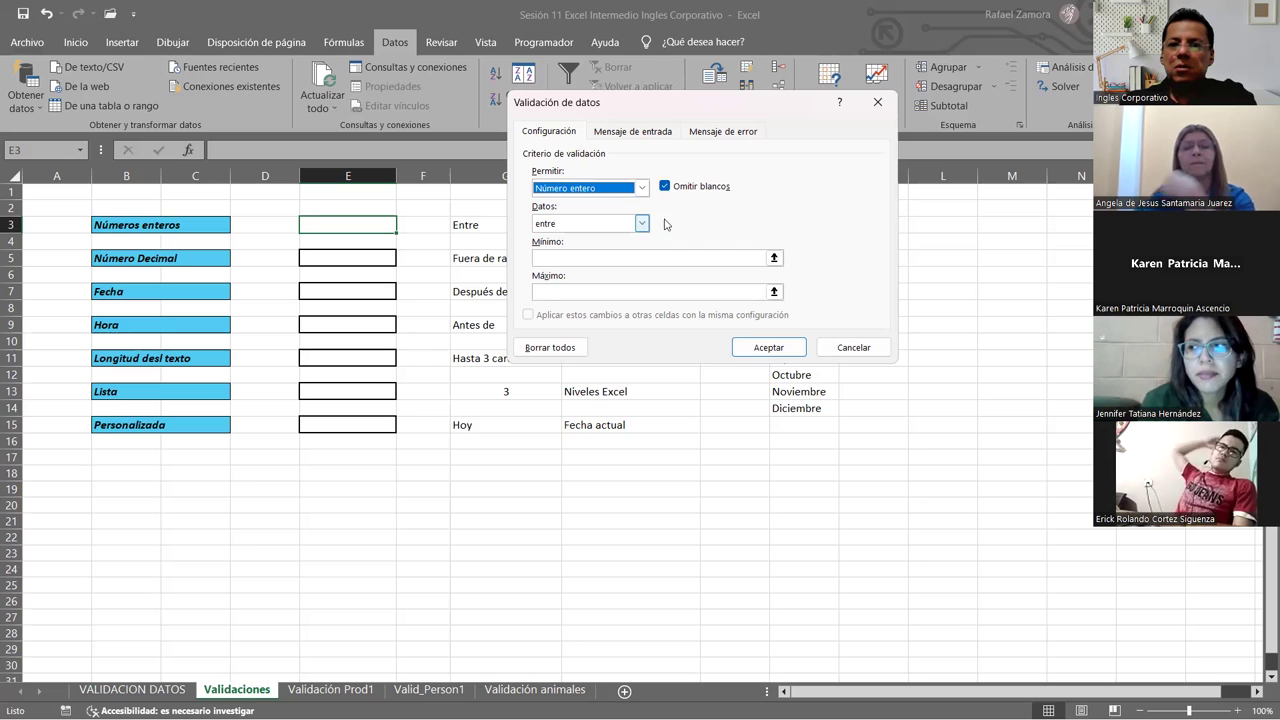
Try the entre, no está entre and mayor que conditions, keeping Número entero.
{"action": "left_click", "coordinate": [641, 224]}
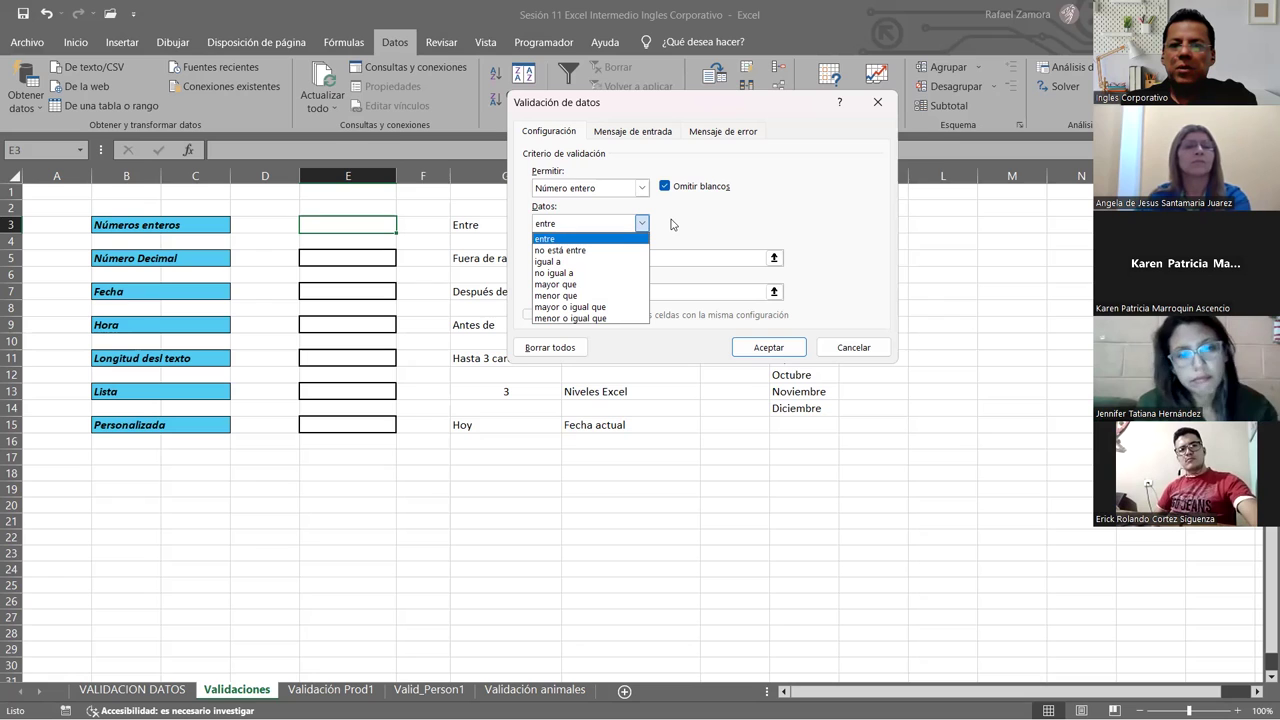
{"action": "left_click", "coordinate": [671, 224]}
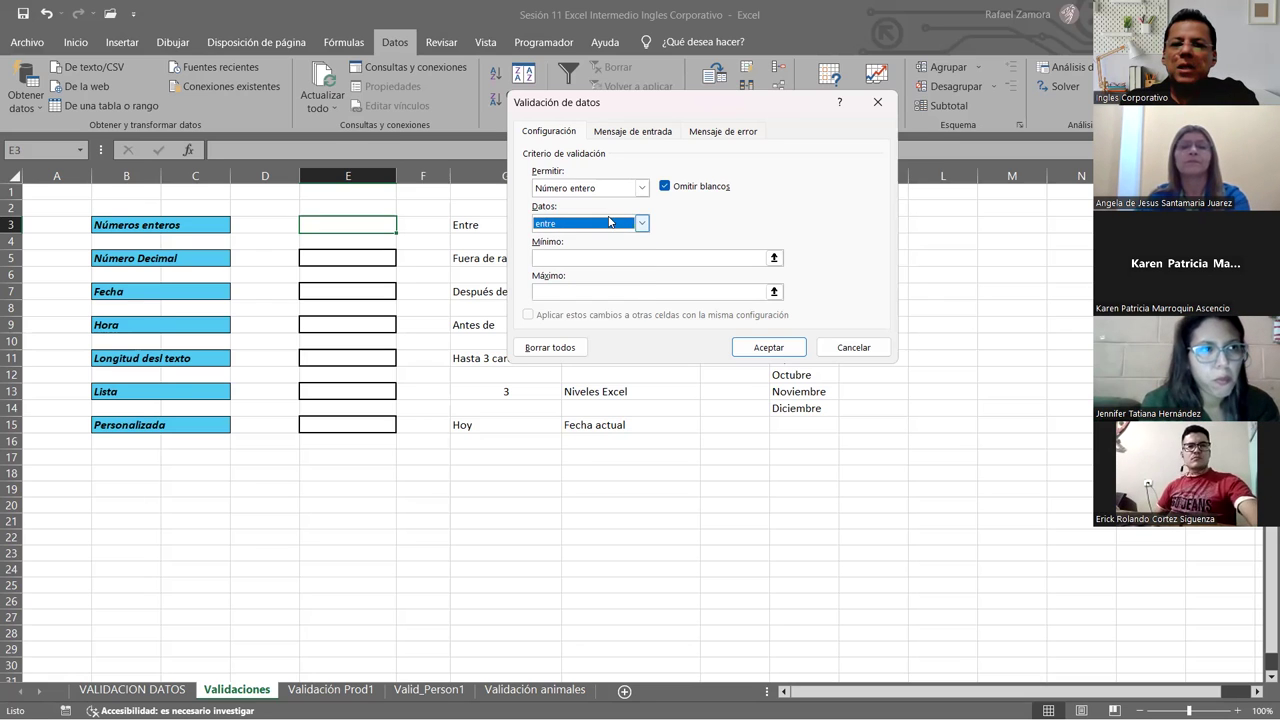
{"action": "left_click", "coordinate": [622, 224]}
{"action": "left_click", "coordinate": [630, 248]}
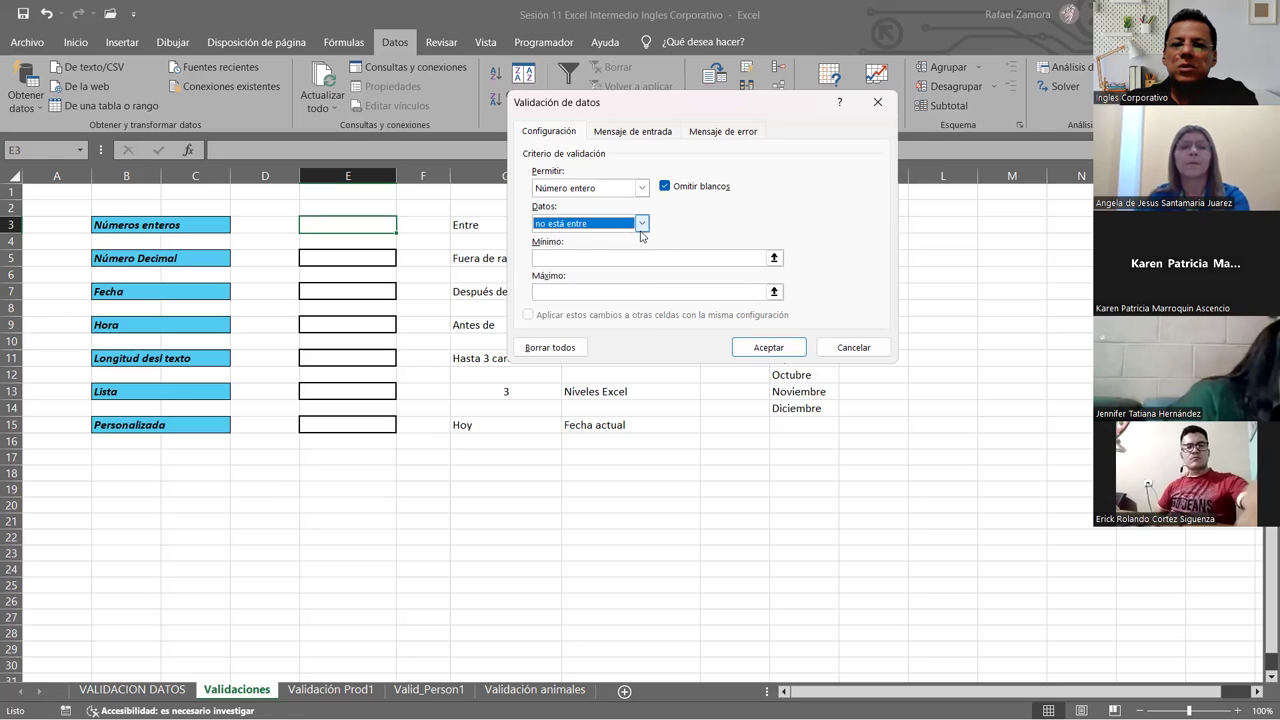
{"action": "scroll", "coordinate": [643, 224], "scroll_direction": "down", "scroll_amount": 2}
{"action": "left_click", "coordinate": [642, 224]}
{"action": "left_click", "coordinate": [646, 220]}
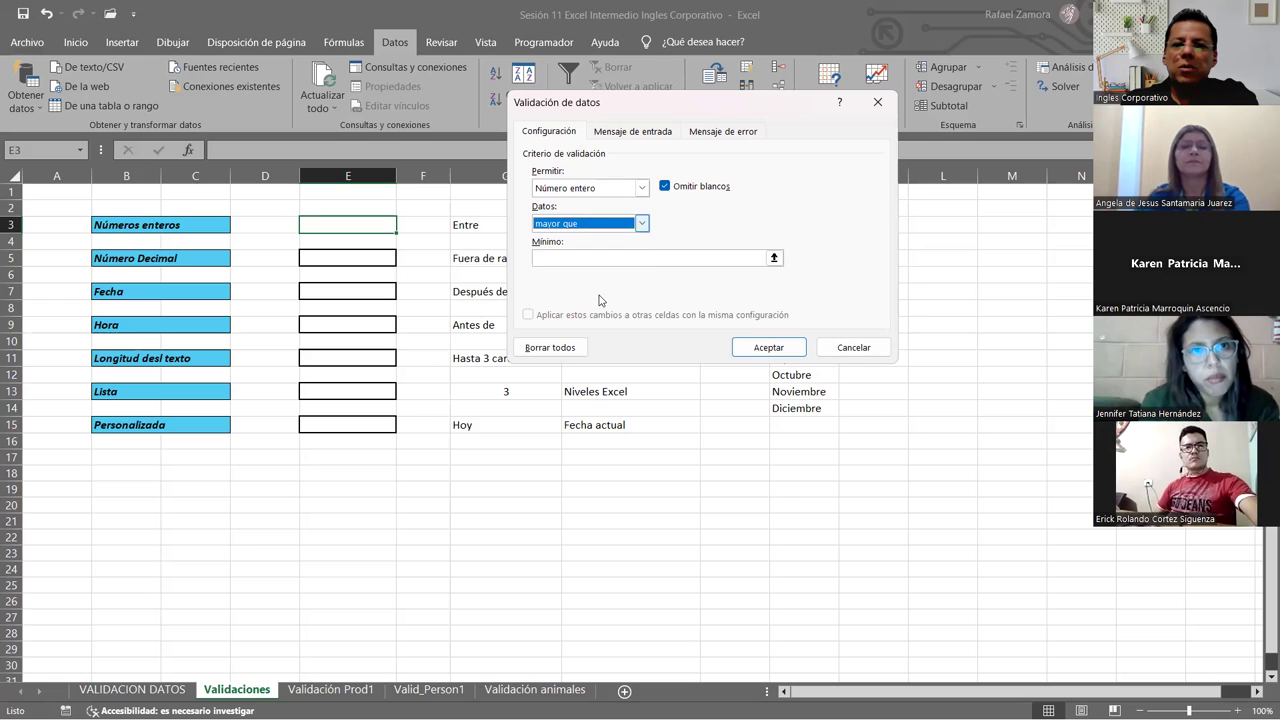
{"action": "left_click", "coordinate": [641, 188]}
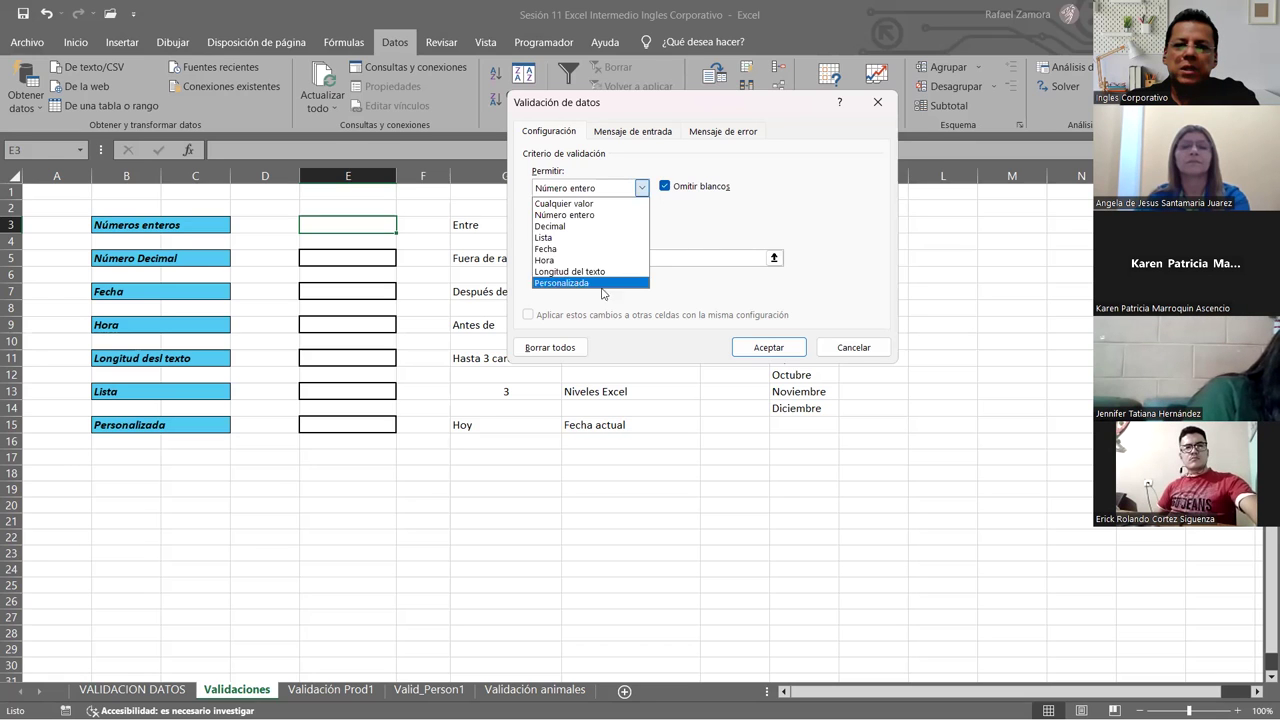
{"action": "left_click", "coordinate": [743, 216]}
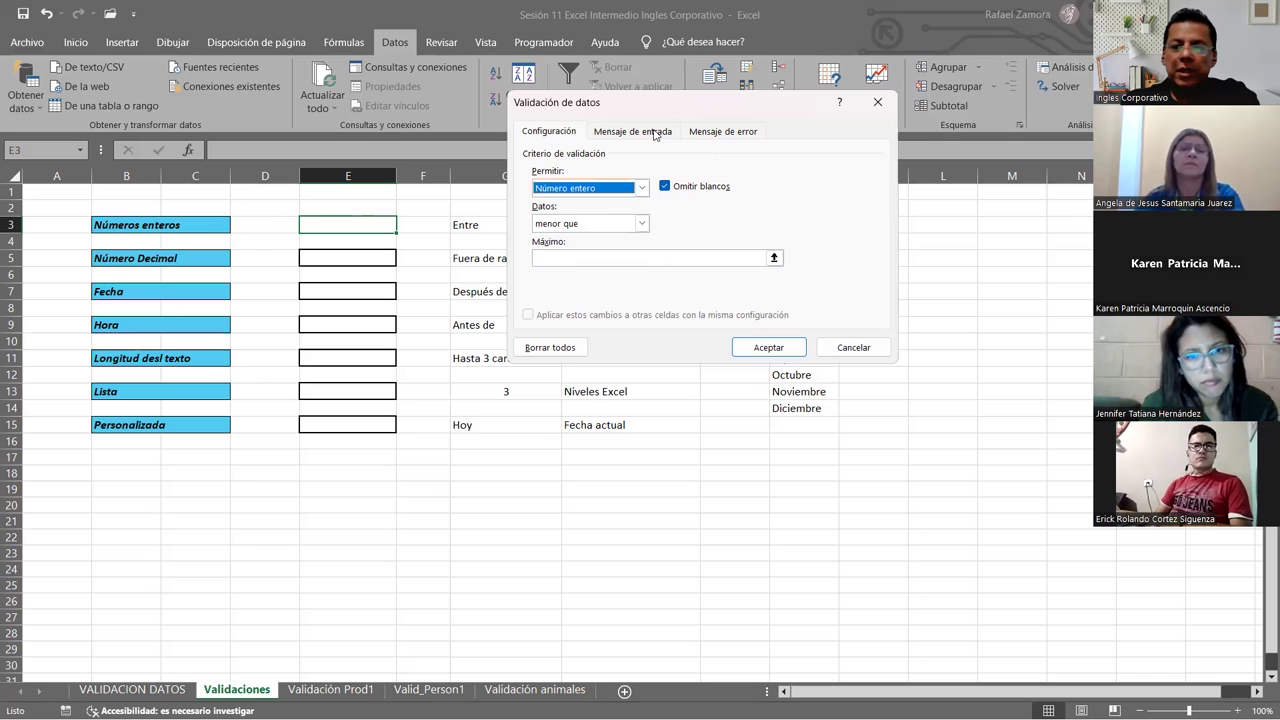
Dismiss the 'Debe introducir un máximo' warning and go to the Mensaje de entrada title.
{"action": "key", "text": "Return"}
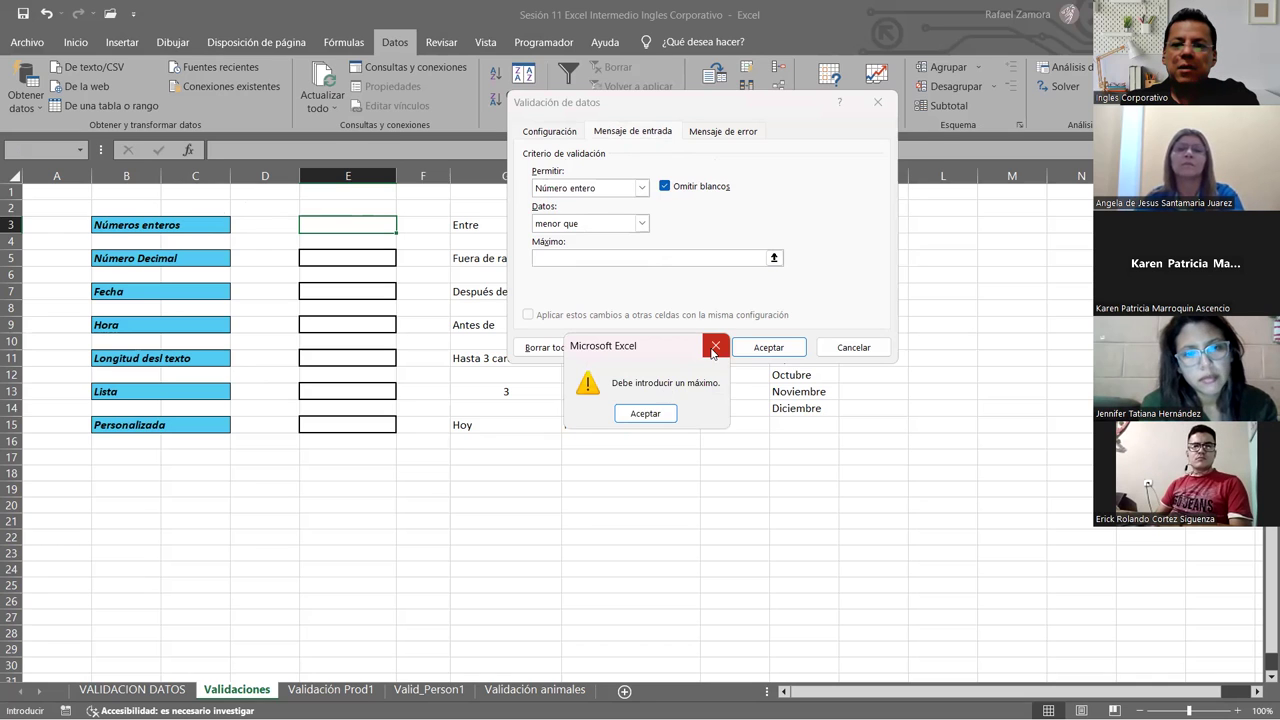
{"action": "key", "text": "Return"}
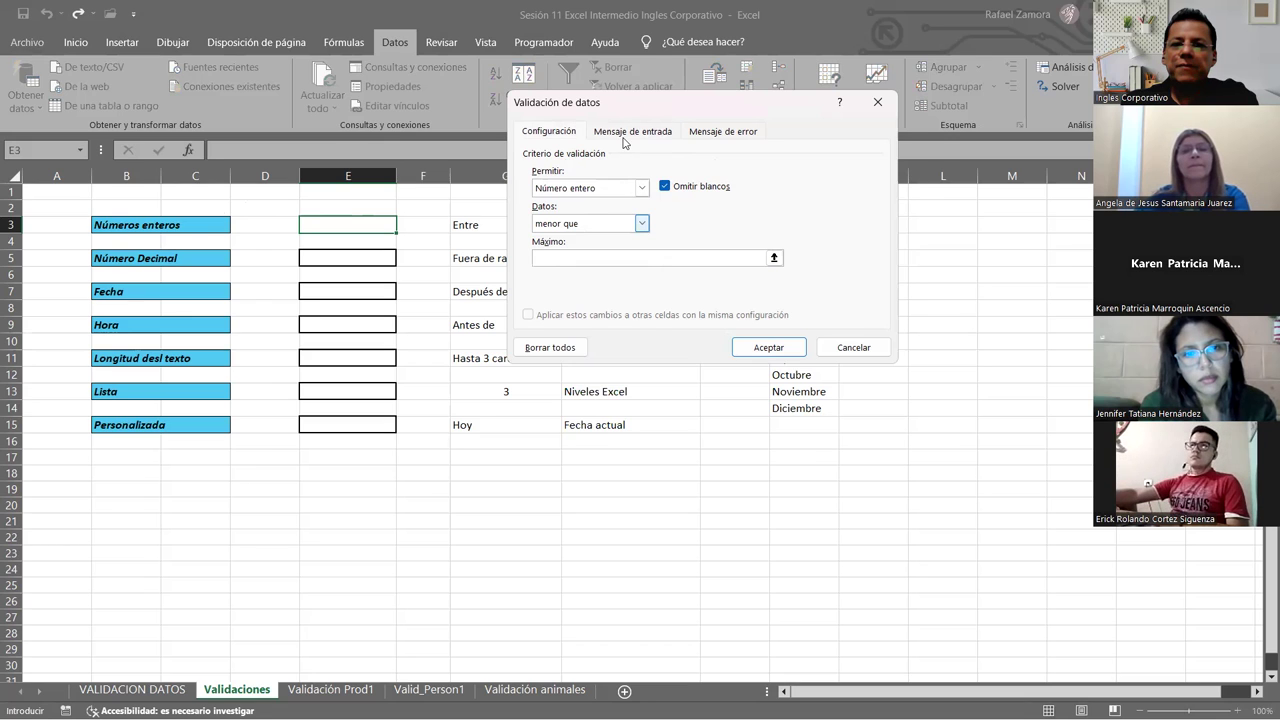
{"action": "left_click", "coordinate": [731, 358]}
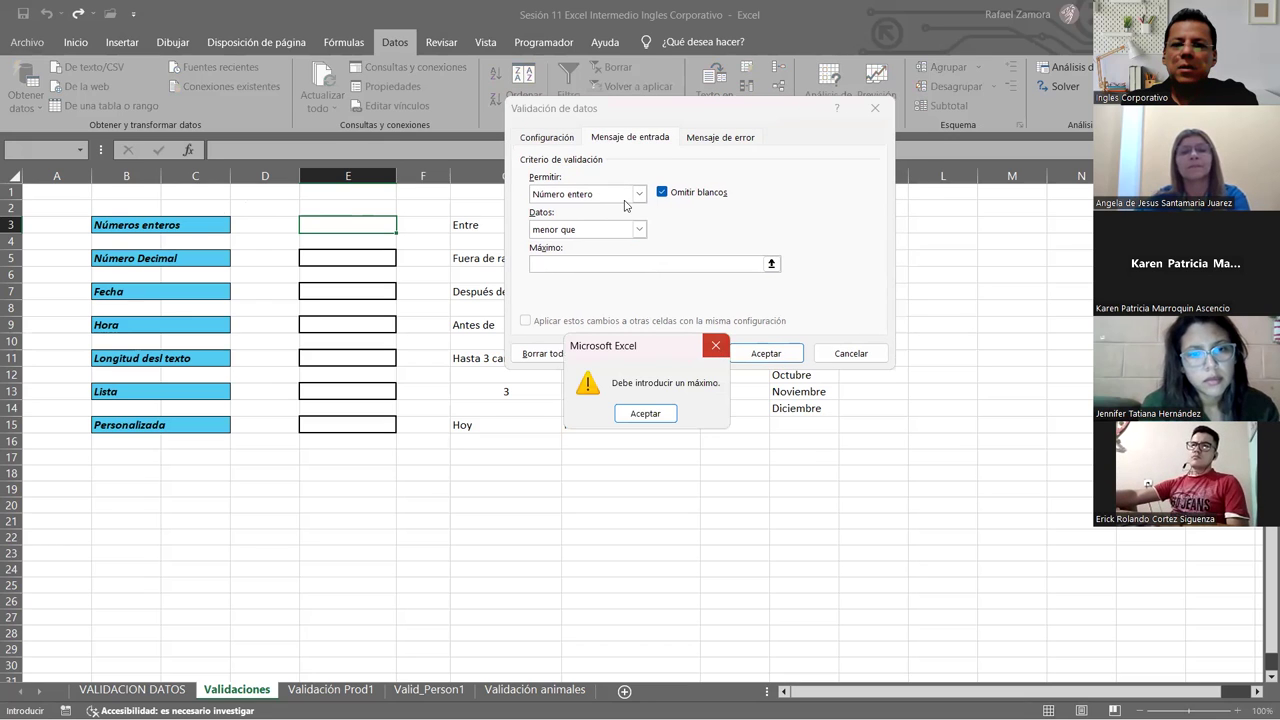
{"action": "left_click", "coordinate": [615, 140]}
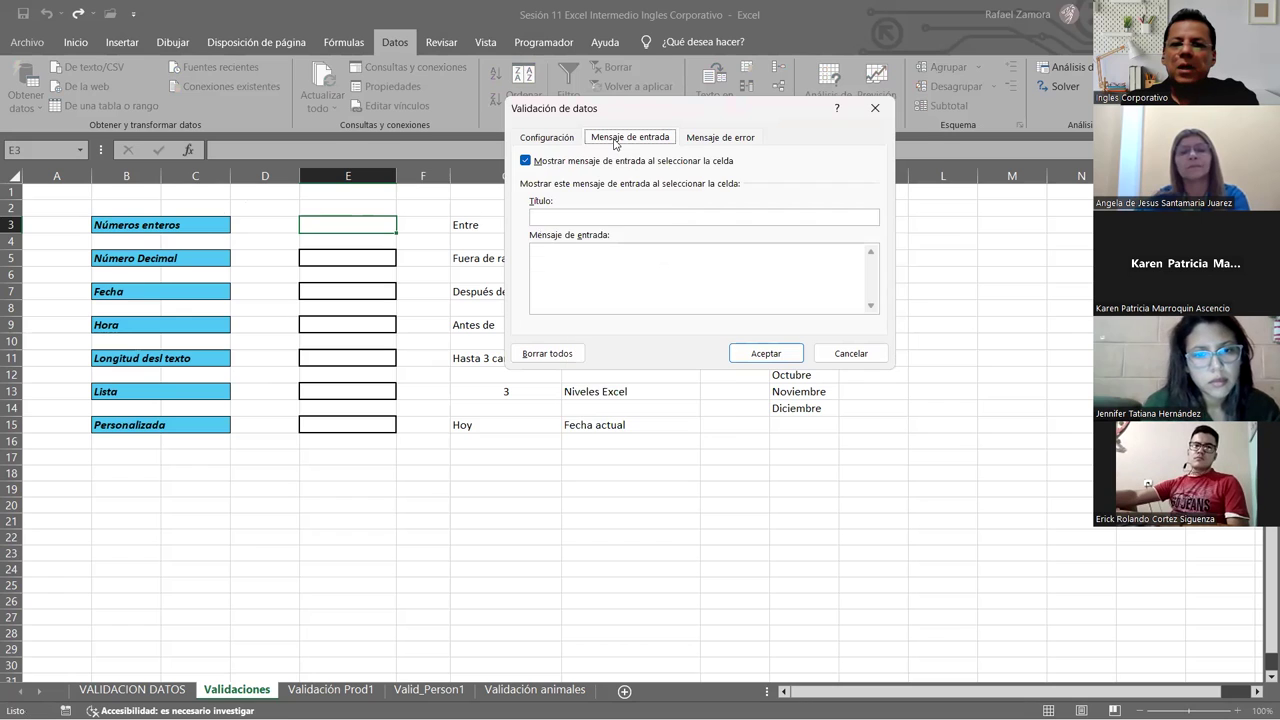
{"action": "left_click", "coordinate": [722, 139]}
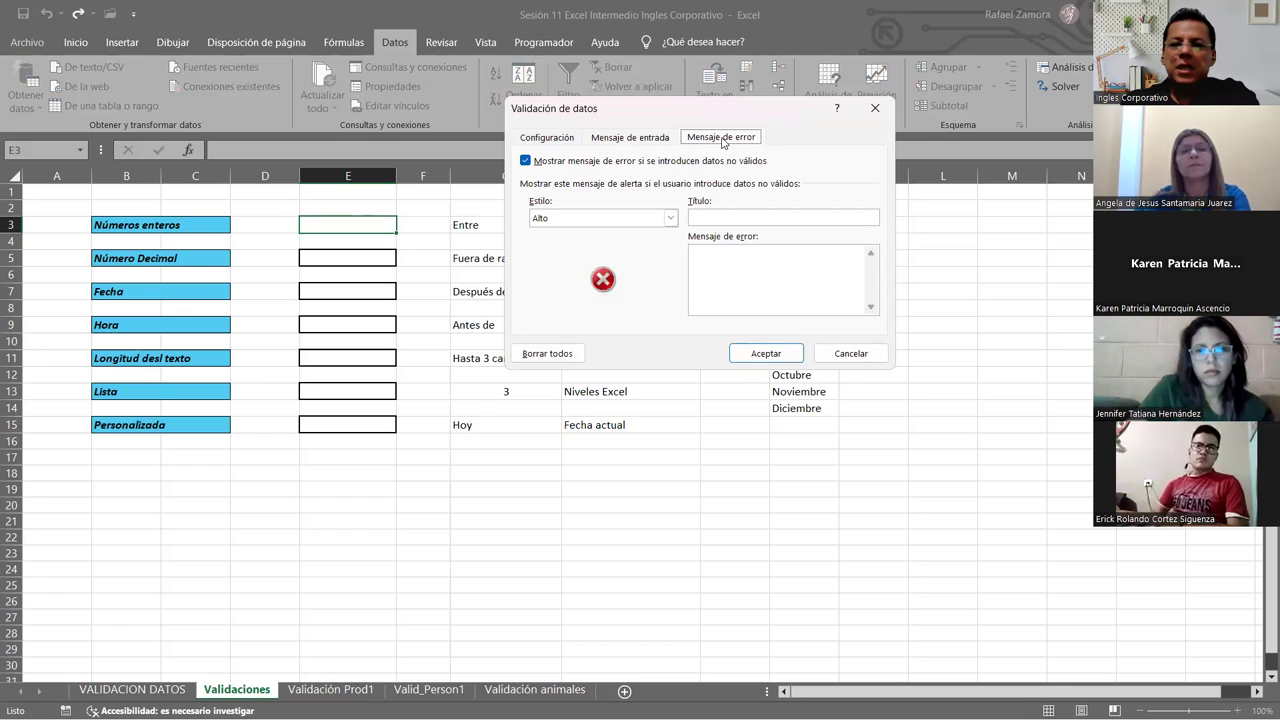
{"action": "left_click", "coordinate": [634, 139]}
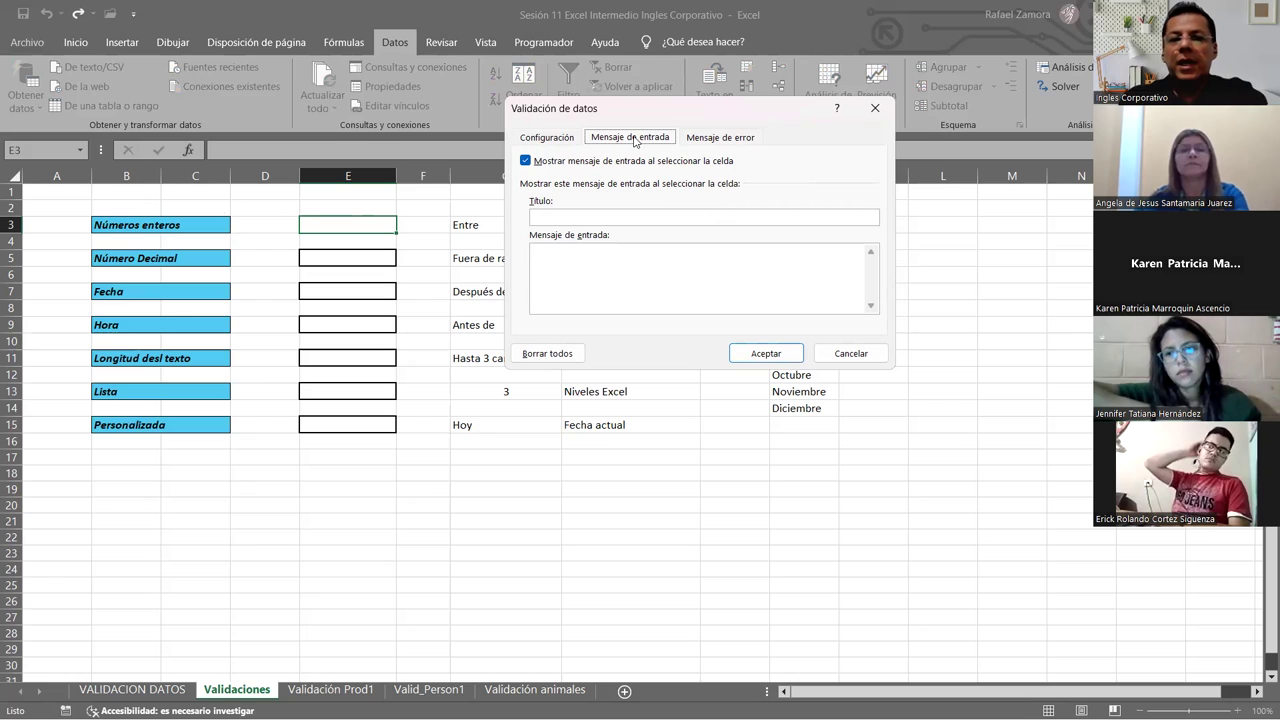
{"action": "left_click", "coordinate": [636, 216]}
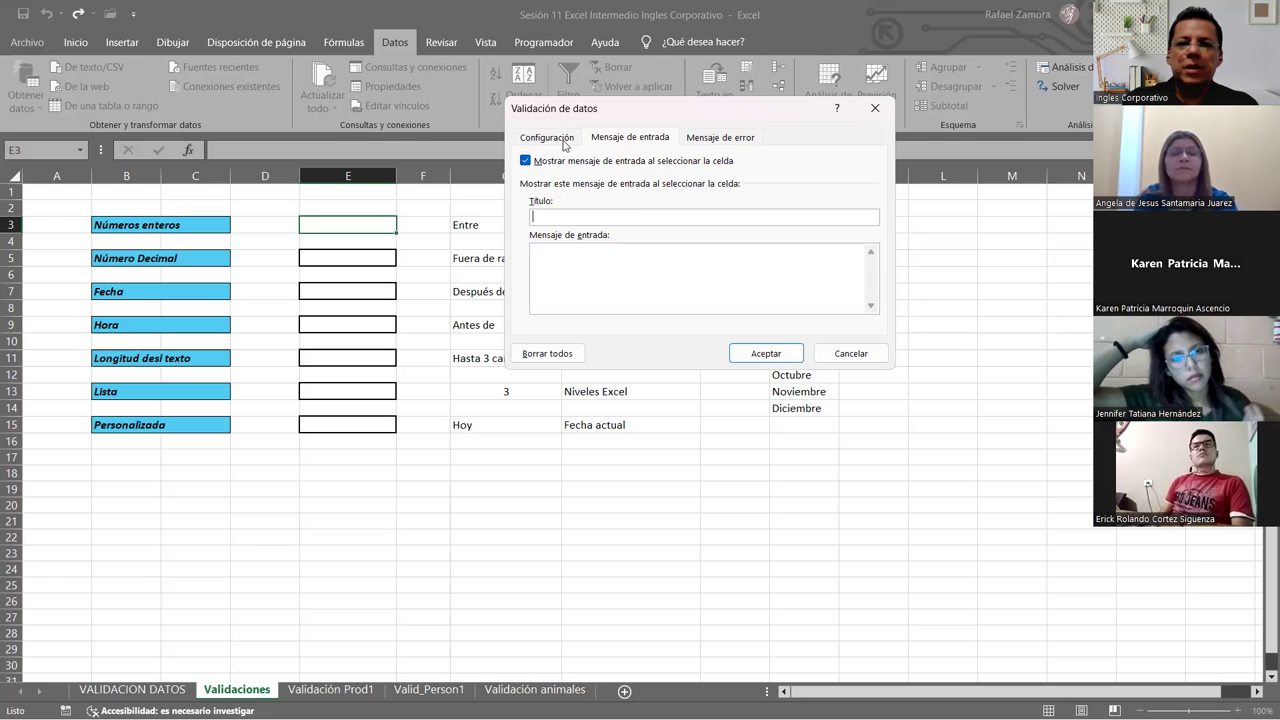
Set E3's rule to Número entero entre 1 and 100, then begin the input message title.
{"action": "left_click", "coordinate": [562, 140]}
{"action": "left_click", "coordinate": [619, 193]}
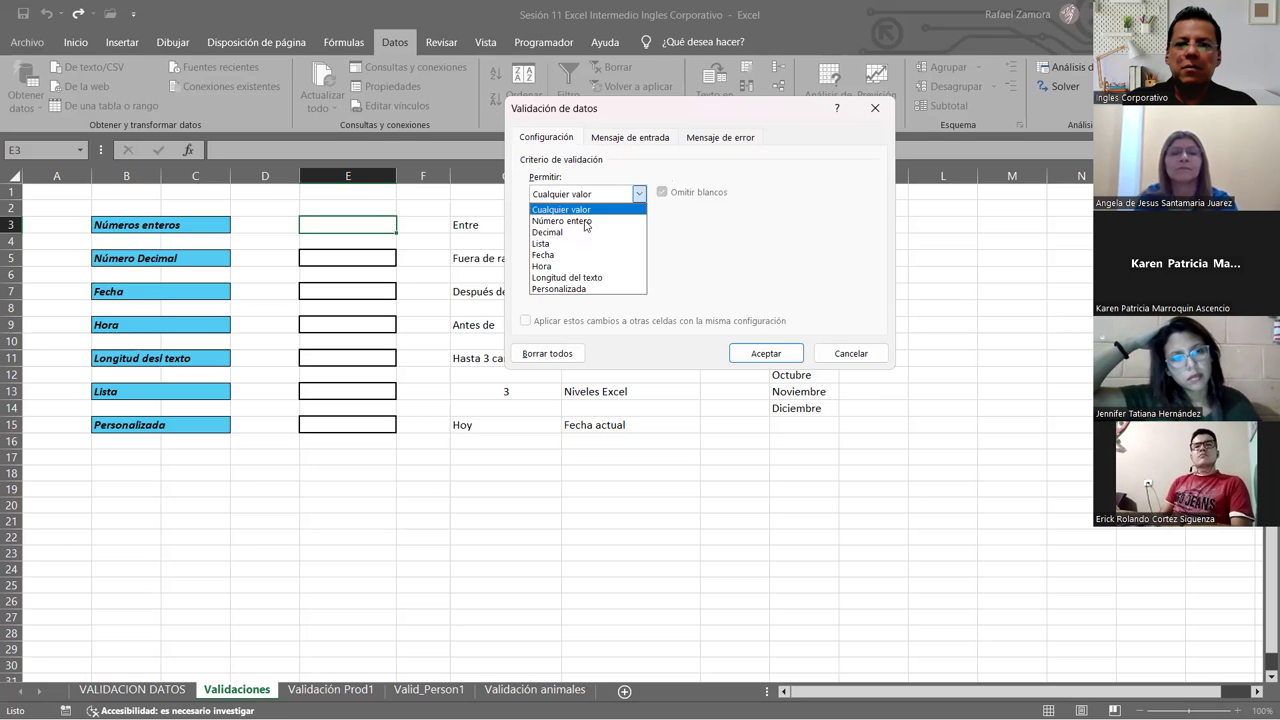
{"action": "left_click", "coordinate": [586, 221]}
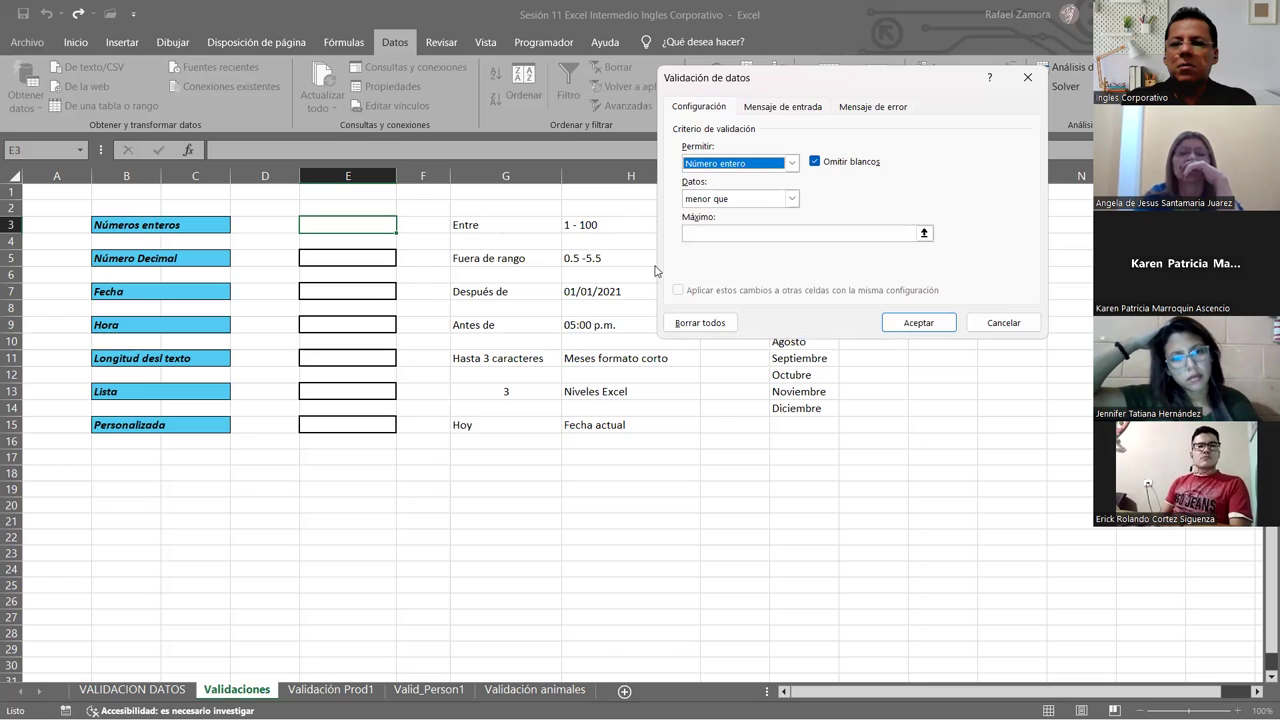
{"action": "left_click", "coordinate": [792, 199]}
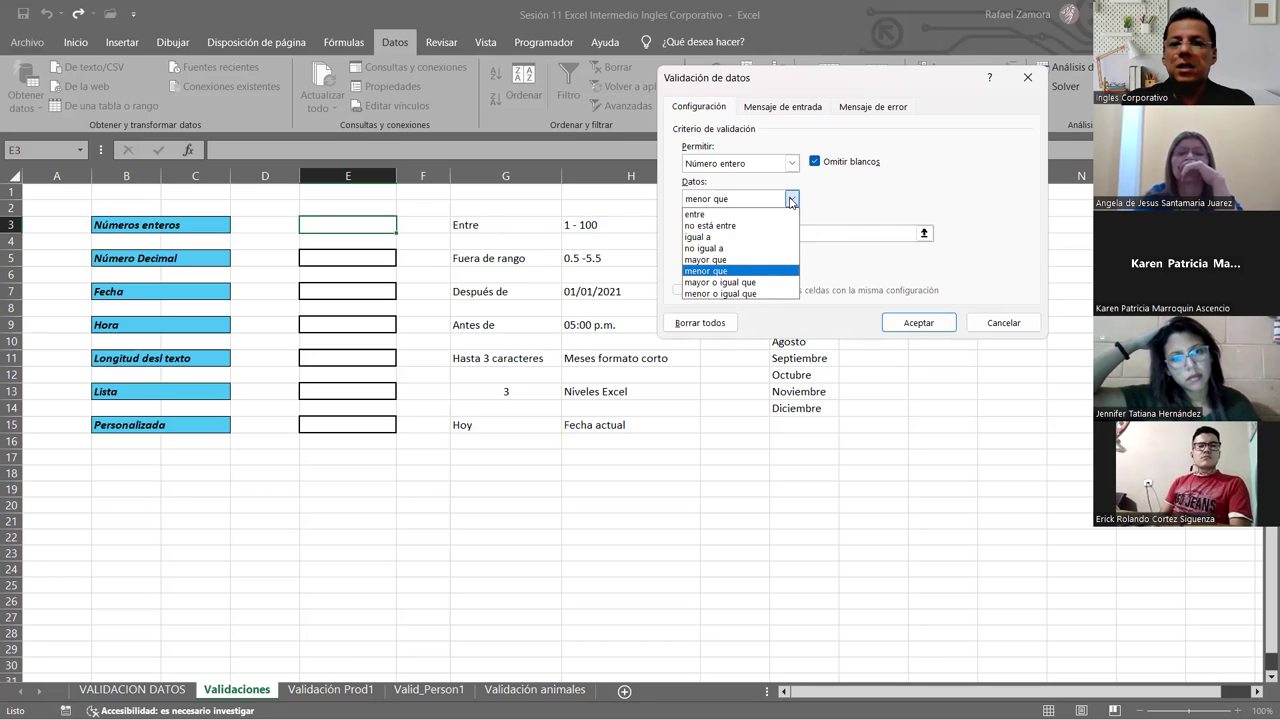
{"action": "left_click", "coordinate": [748, 214]}
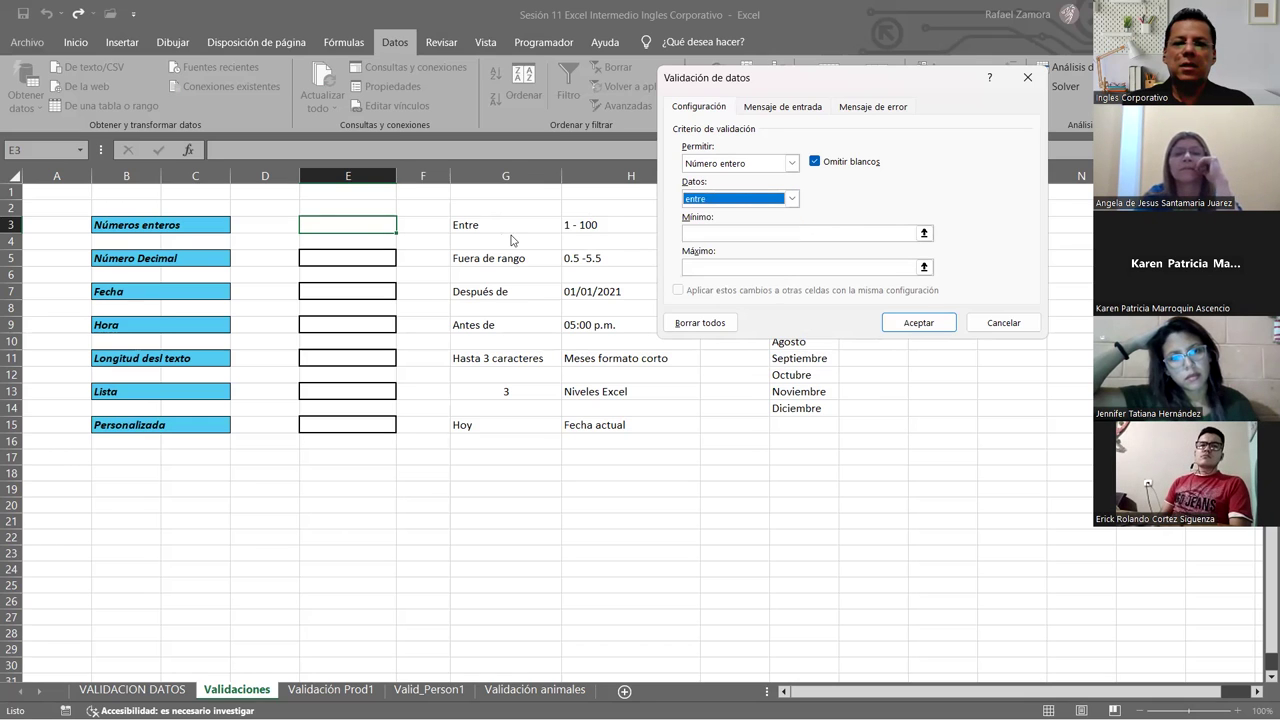
{"action": "left_click", "coordinate": [698, 236]}
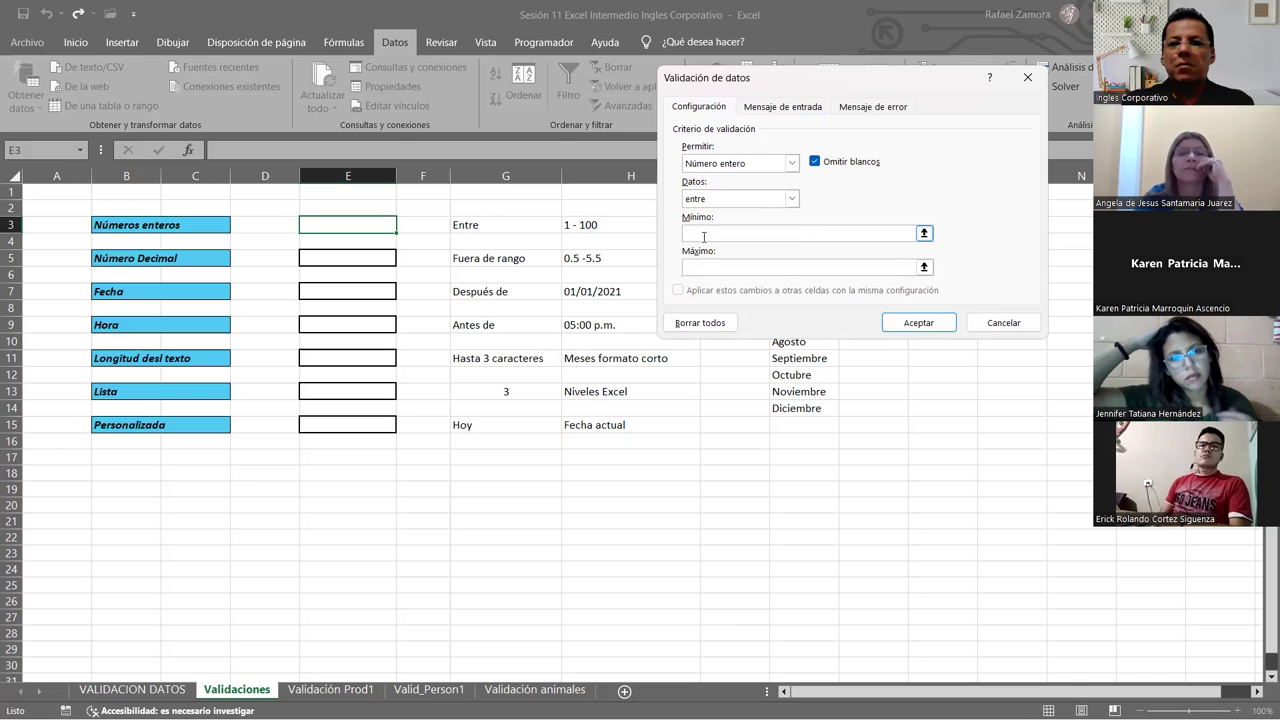
{"action": "type", "text": "1"}
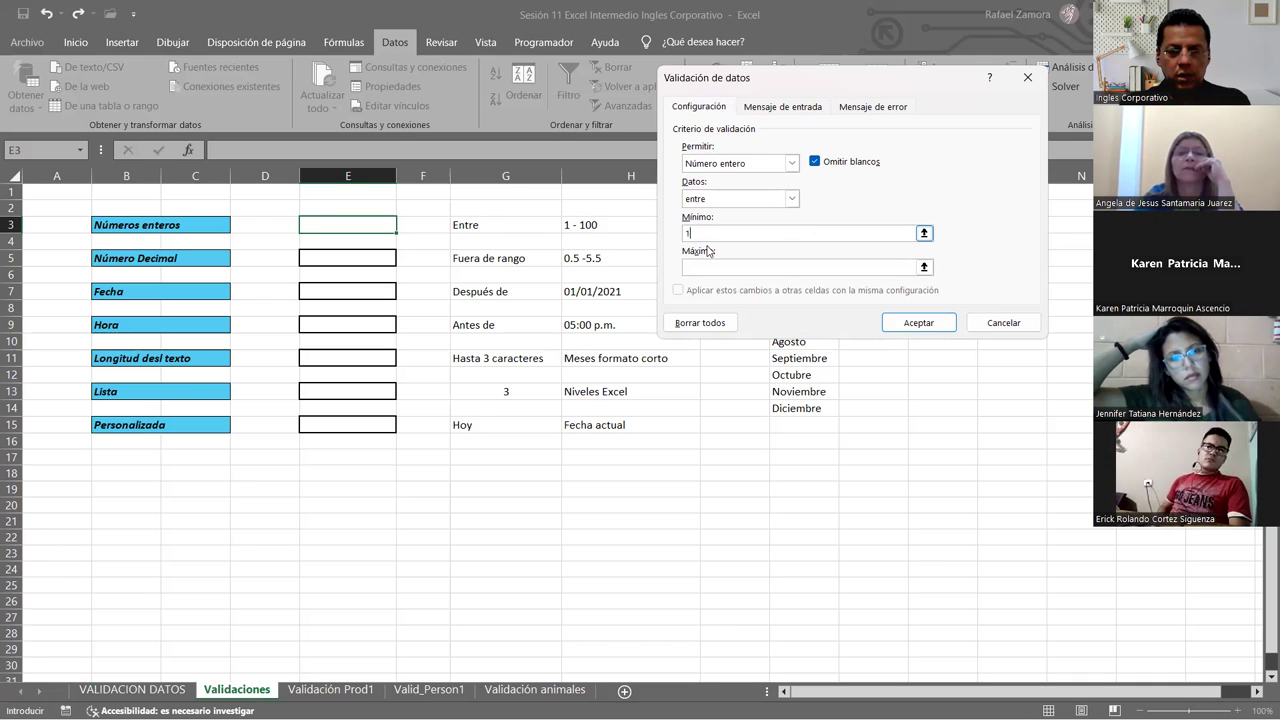
{"action": "left_click", "coordinate": [707, 268]}
{"action": "type", "text": "100"}
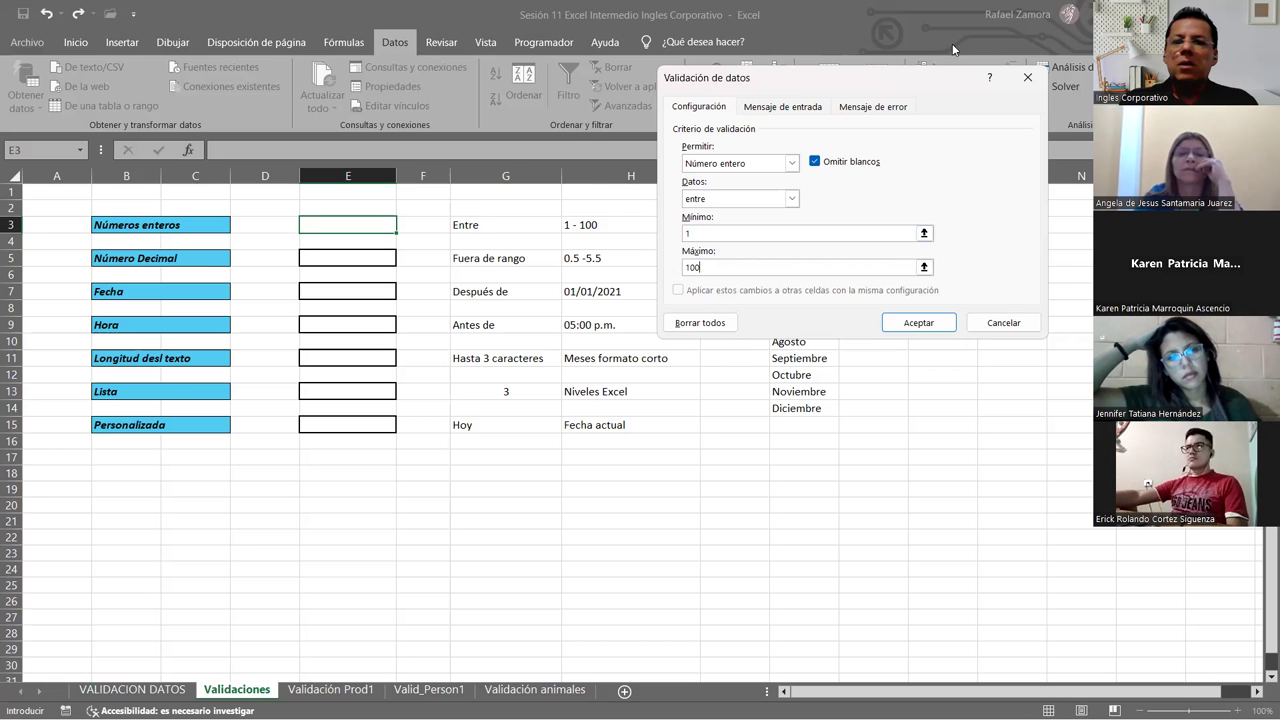
{"action": "left_click", "coordinate": [798, 110]}
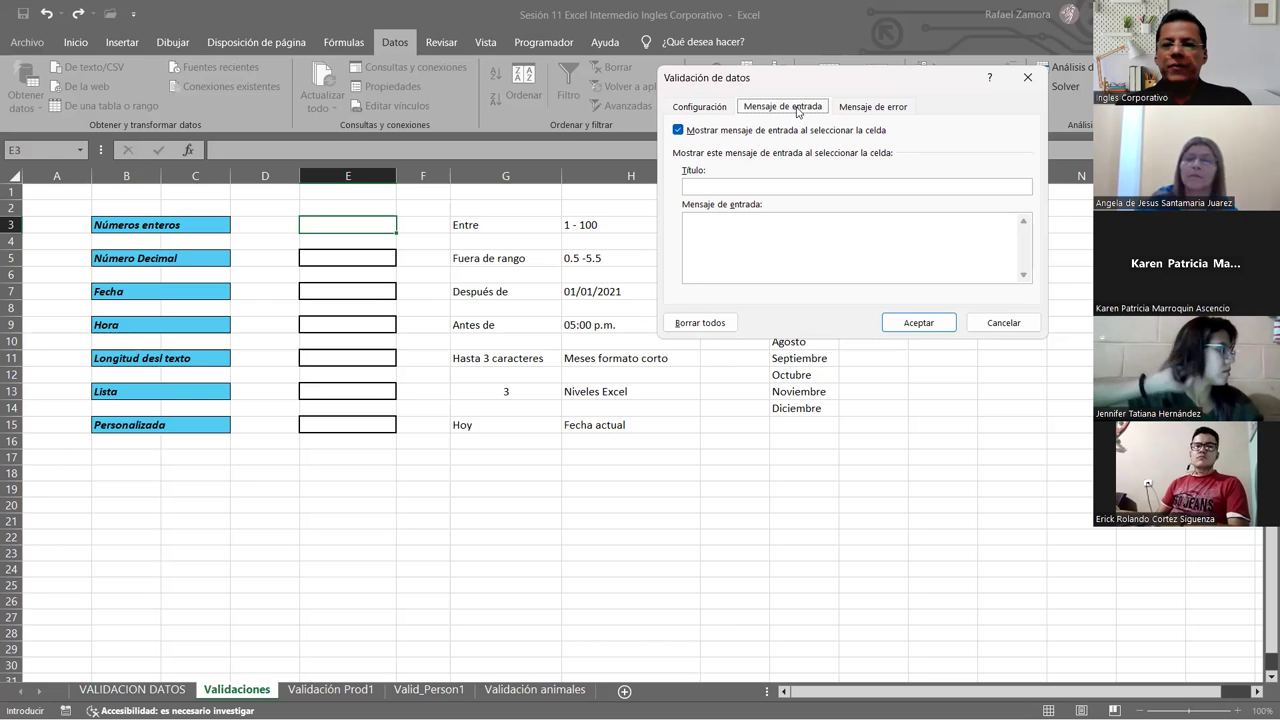
{"action": "left_click", "coordinate": [765, 190]}
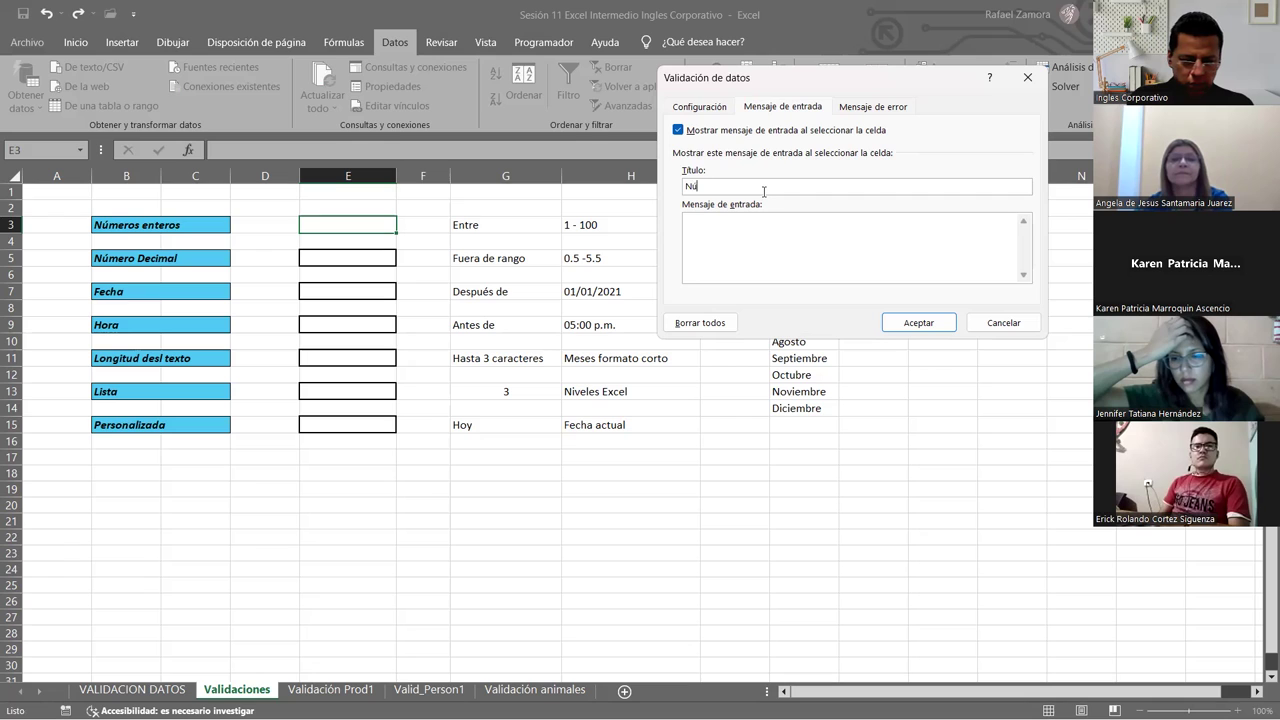
Enter title 'Número entero' and message 'Ingrese un valor entero entre 1 y 100'.
{"action": "type", "text": "mero entero"}
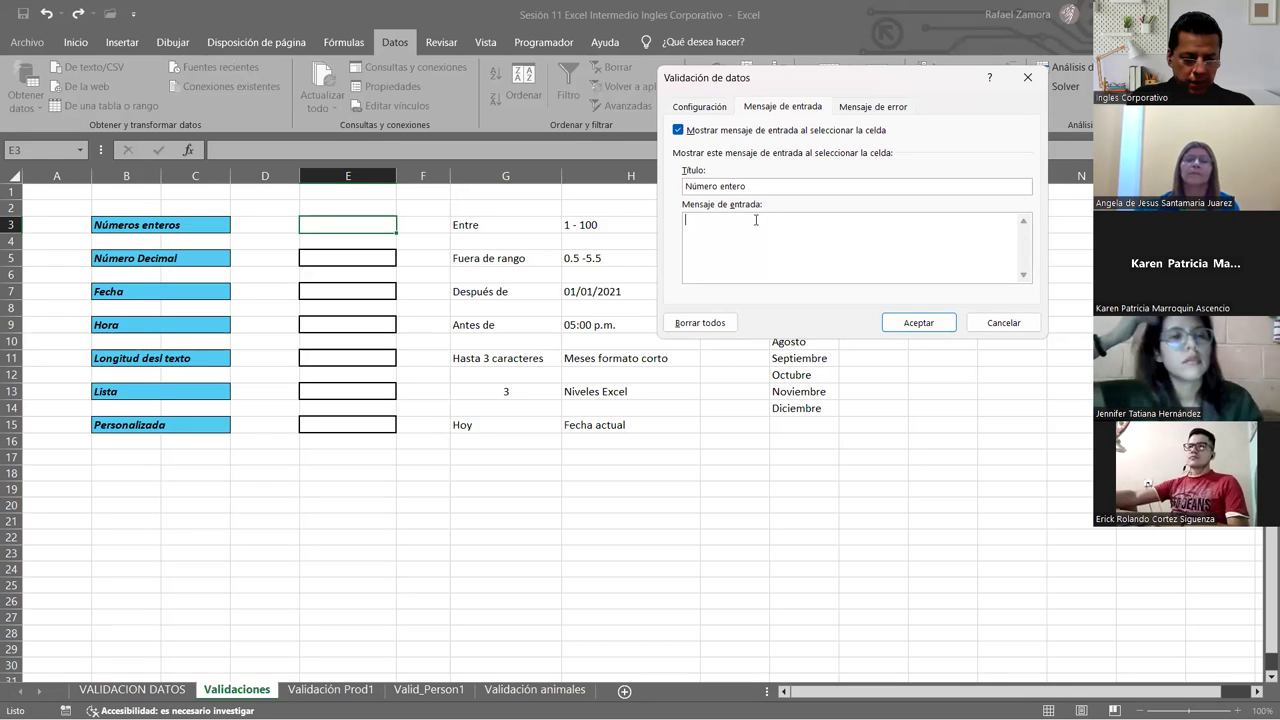
{"action": "type", "text": "Ingrese un valor"}
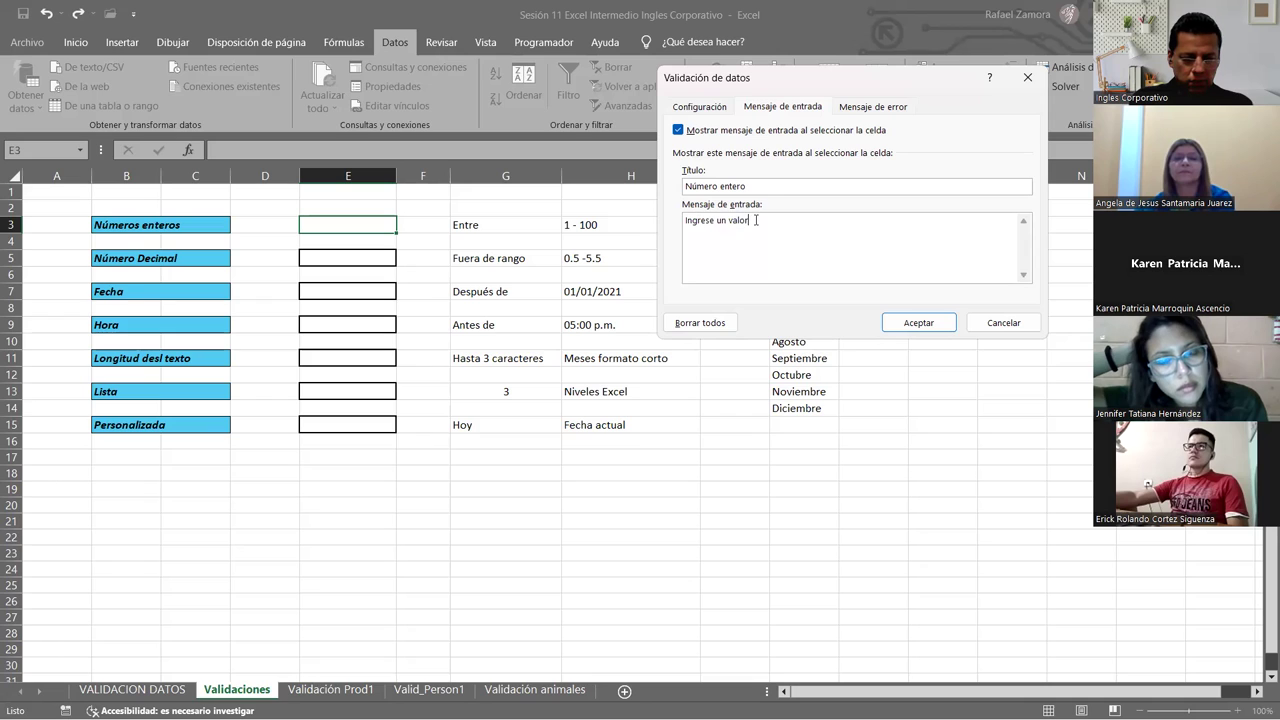
{"action": "type", "text": " entero entre"}
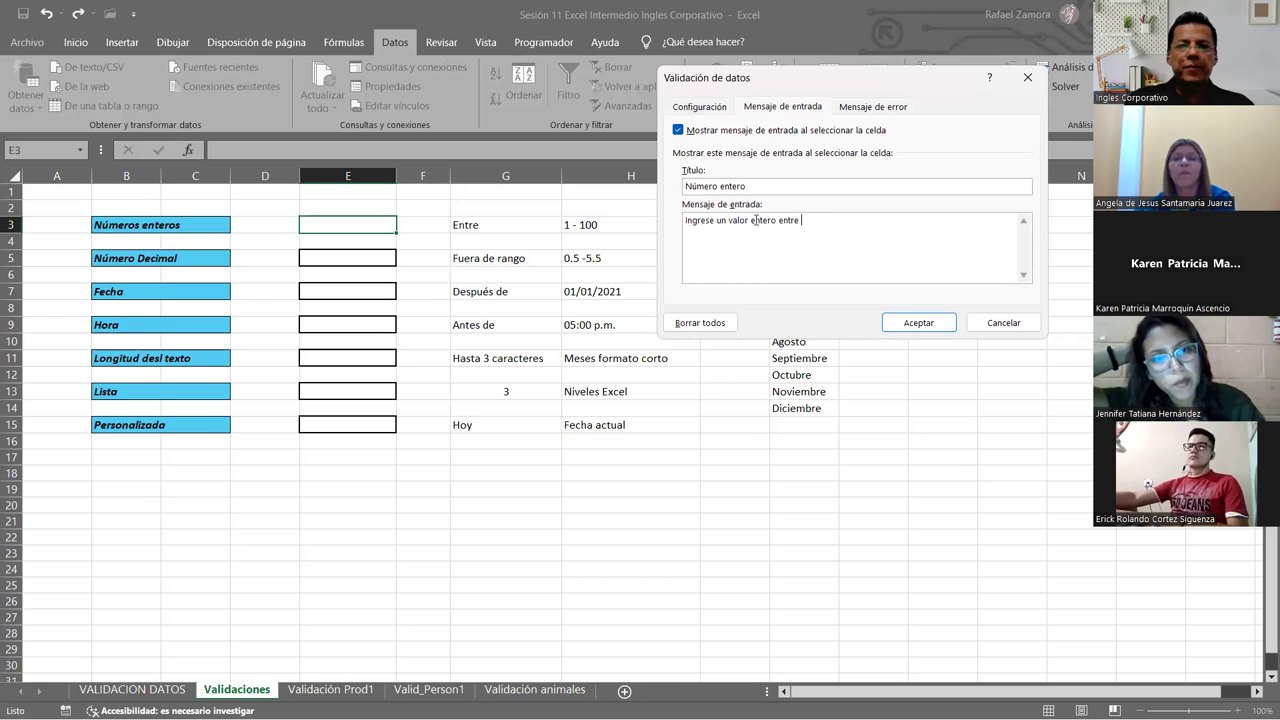
{"action": "type", "text": " 1 y 100"}
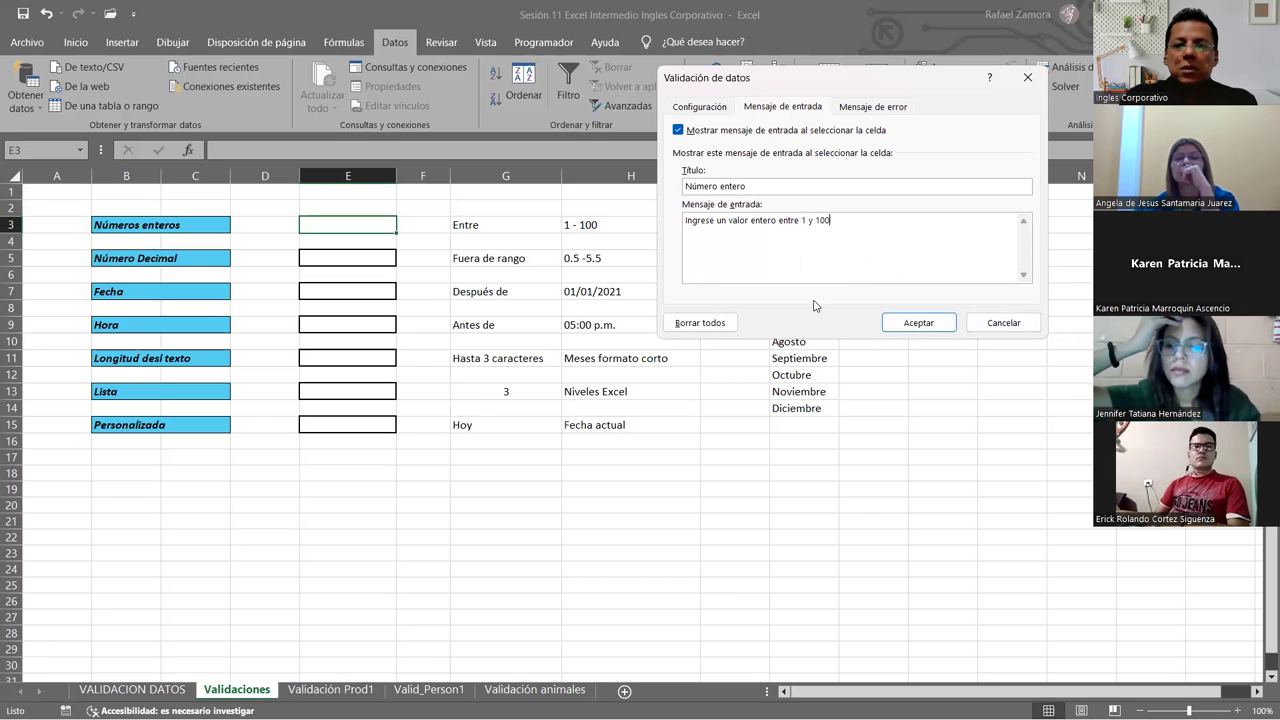
Set E3's error alert style to Información.
{"action": "left_click", "coordinate": [864, 108]}
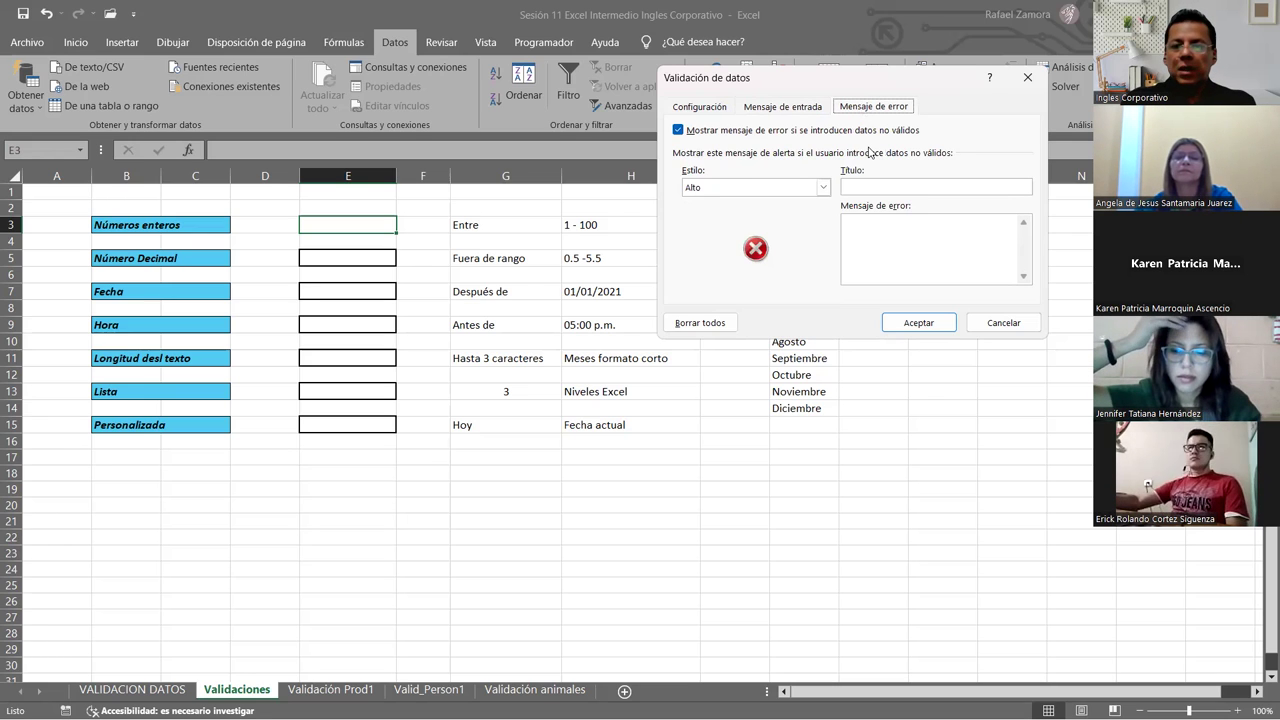
{"action": "left_click", "coordinate": [822, 187]}
{"action": "left_click", "coordinate": [720, 223]}
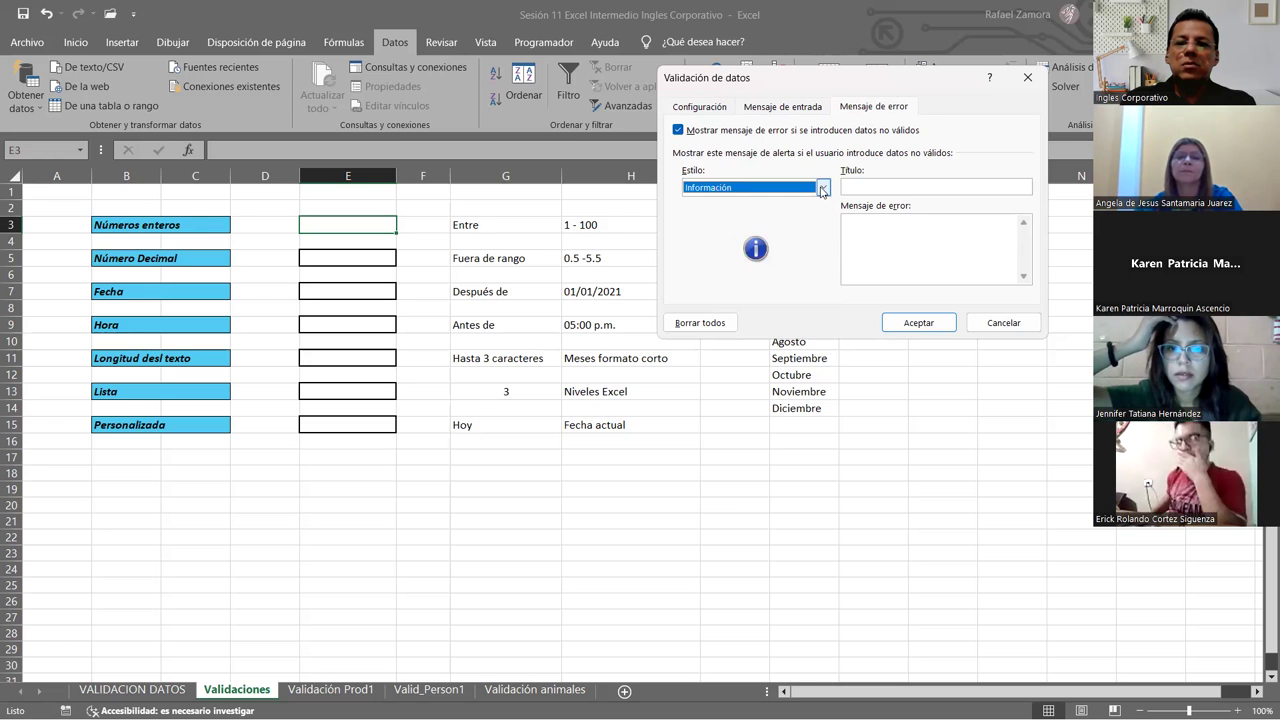
{"action": "left_click", "coordinate": [822, 187]}
{"action": "key", "text": "Up"}
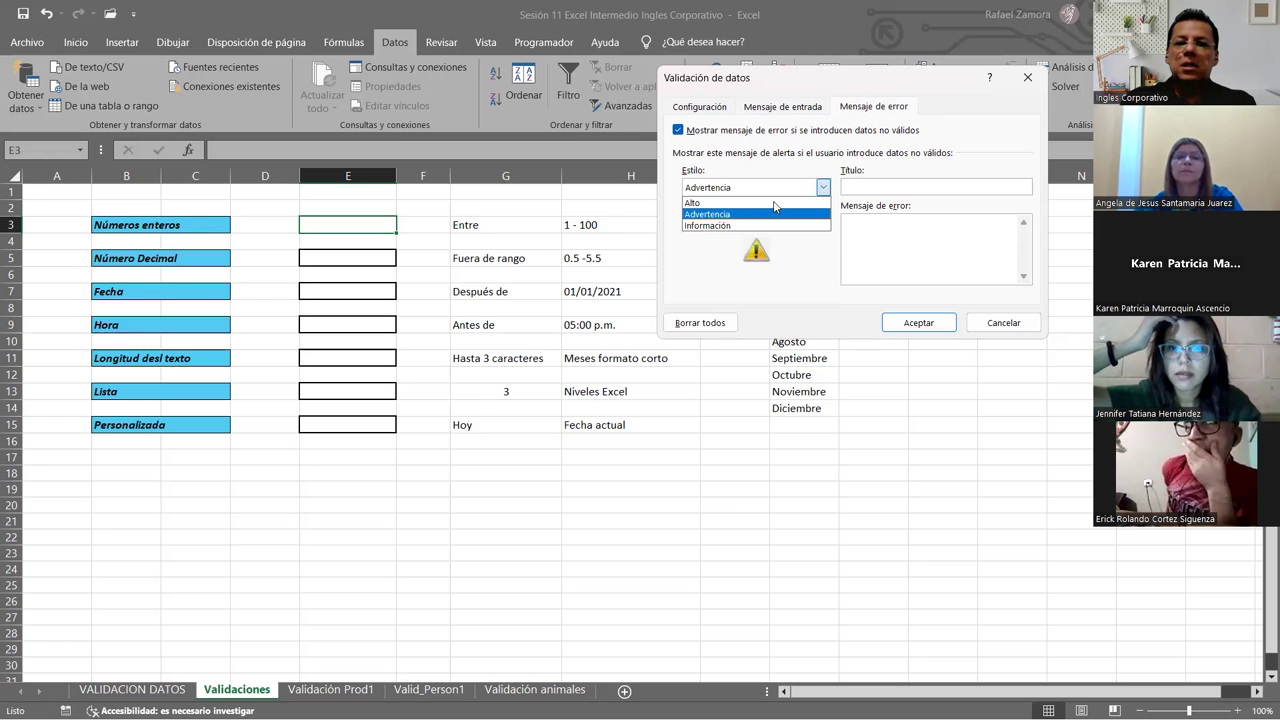
{"action": "key", "text": "Up"}
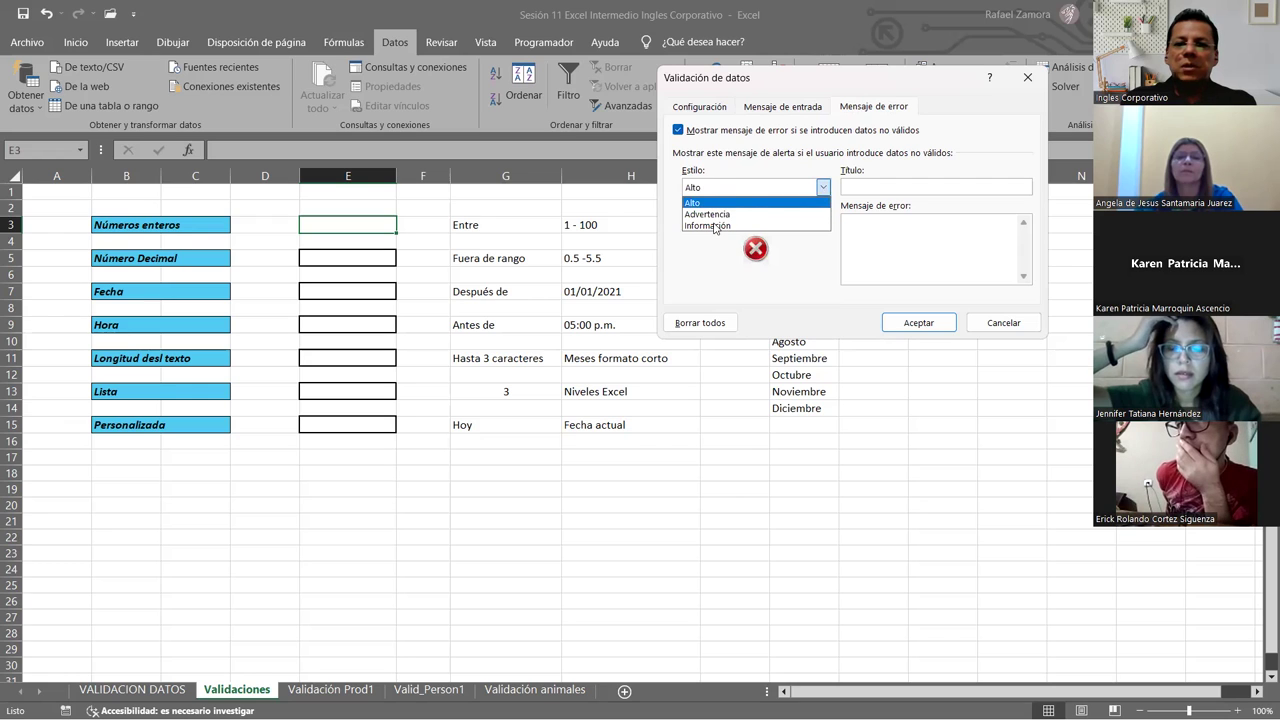
{"action": "left_click", "coordinate": [714, 226]}
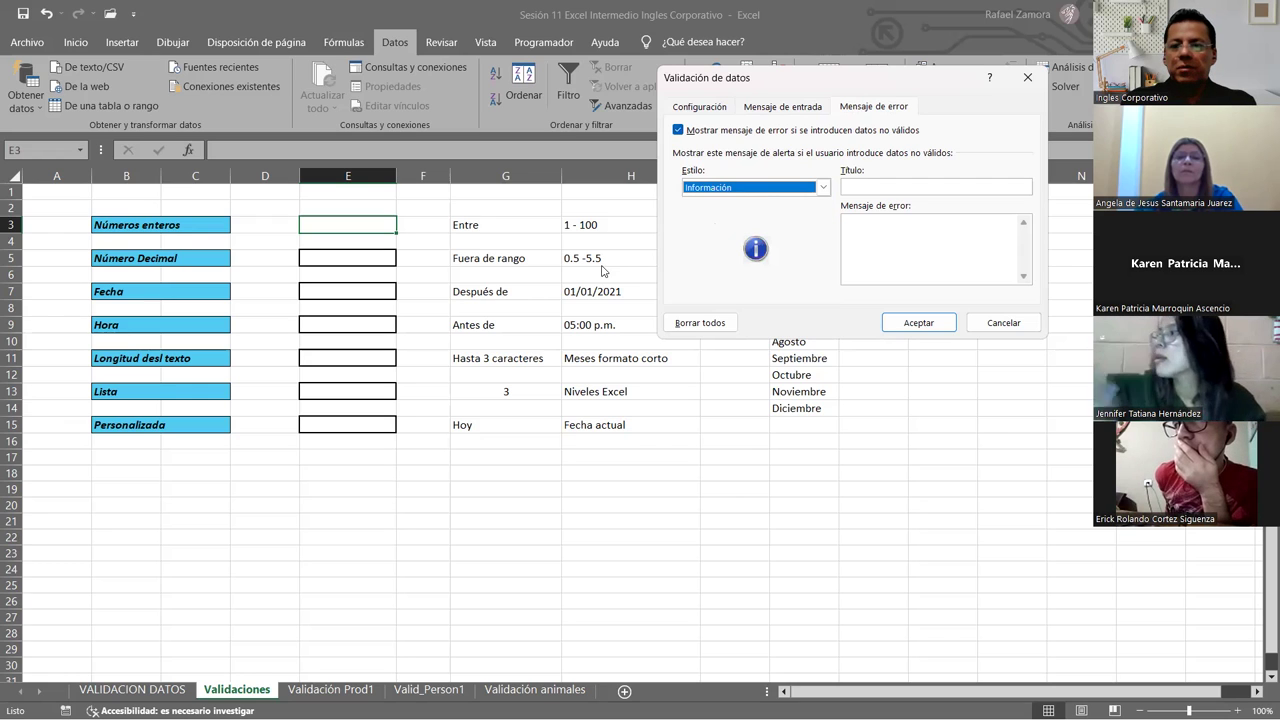
Title the error alert ERROR with the message 'Revise dato ingresado'.
{"action": "left_click", "coordinate": [847, 186]}
{"action": "type", "text": "ERROR"}
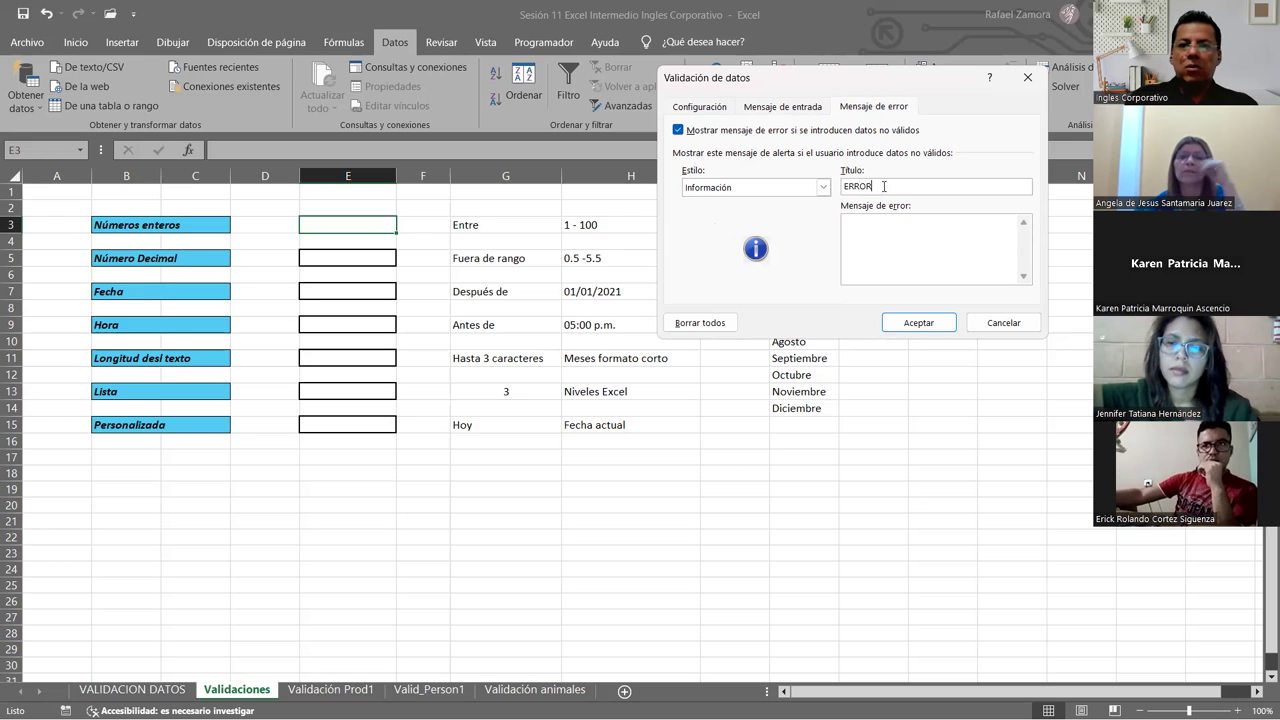
{"action": "left_click", "coordinate": [926, 260]}
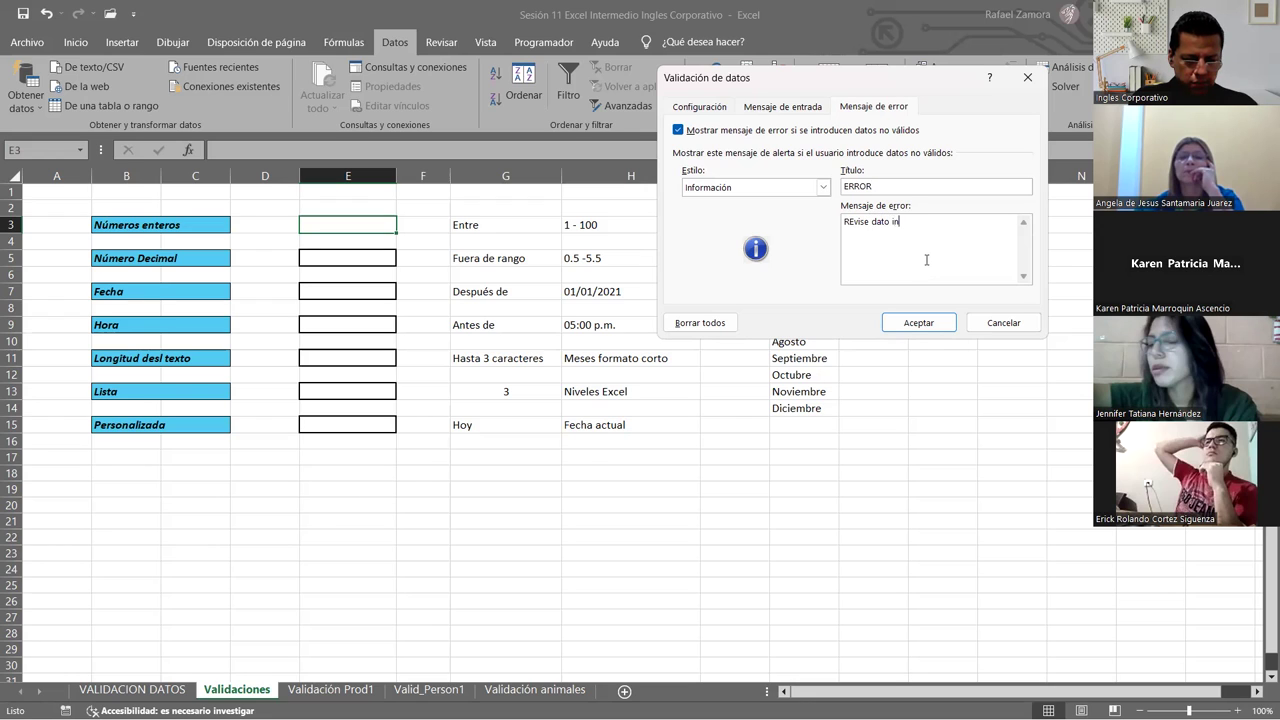
{"action": "type", "text": "gresado"}
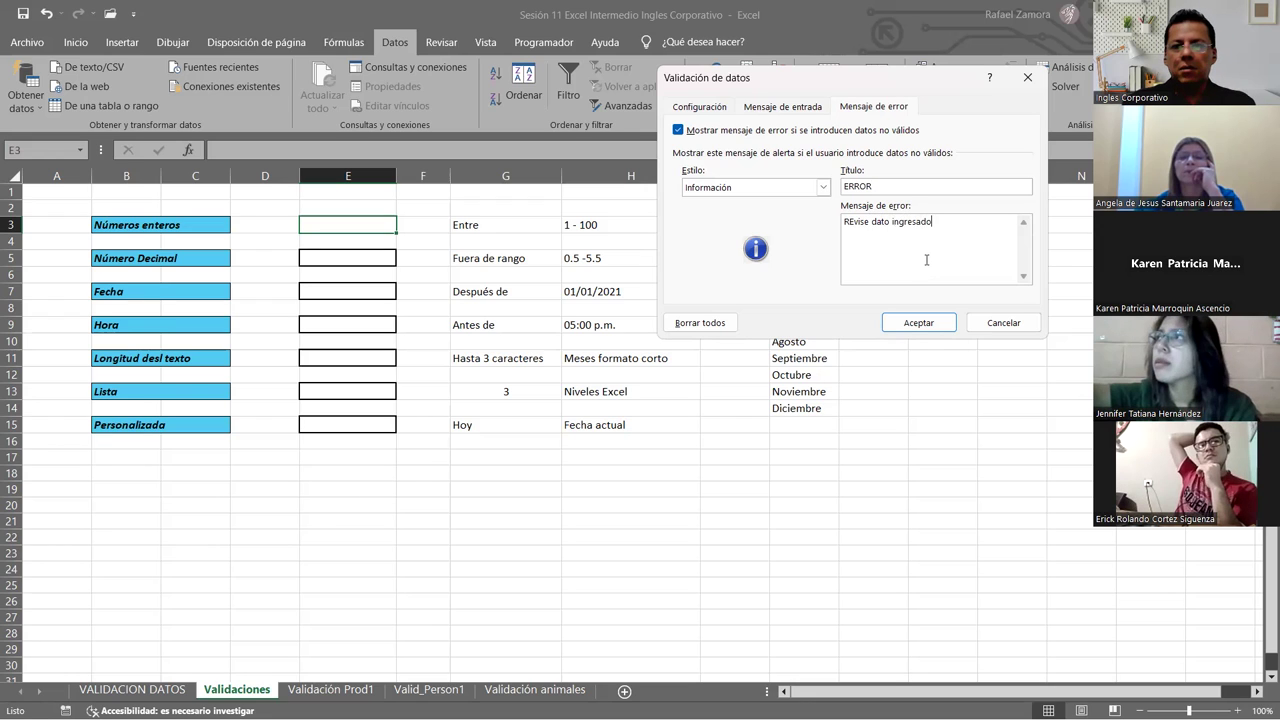
{"action": "key", "text": "Left"}
{"action": "key", "text": "Left"}
{"action": "key", "text": "Left"}
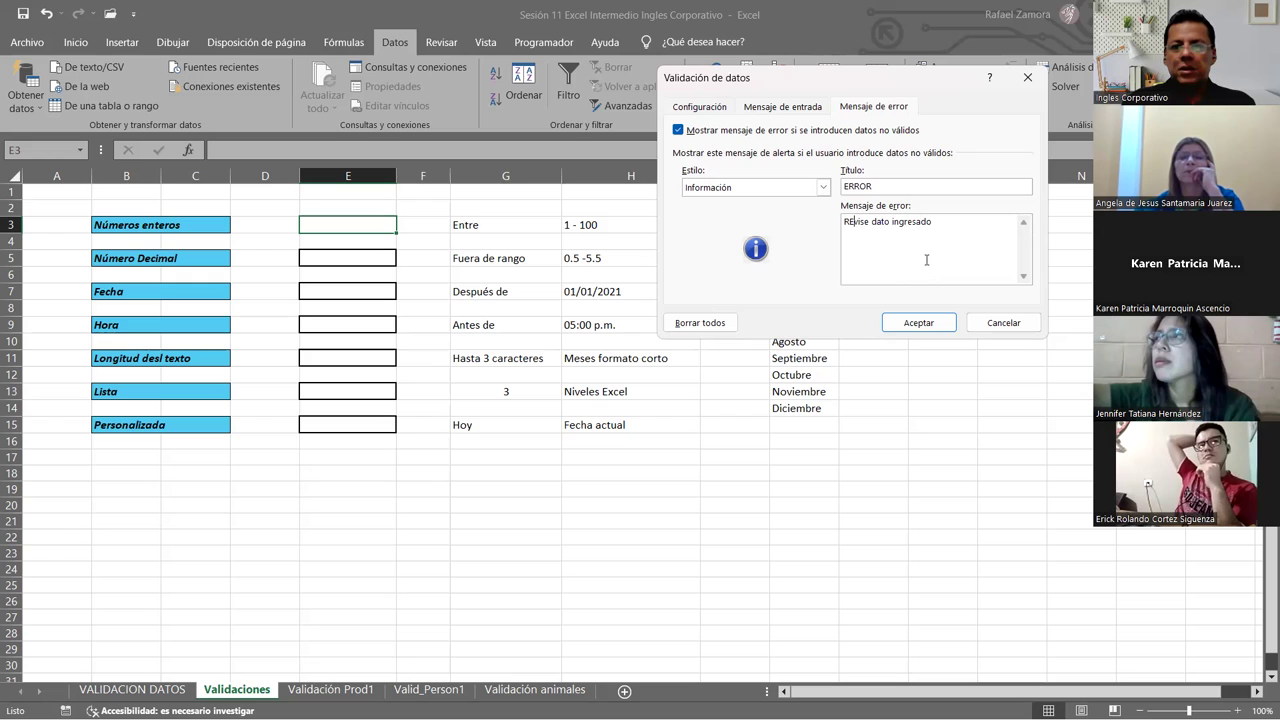
{"action": "key", "text": "BackSpace"}
{"action": "type", "text": "e"}
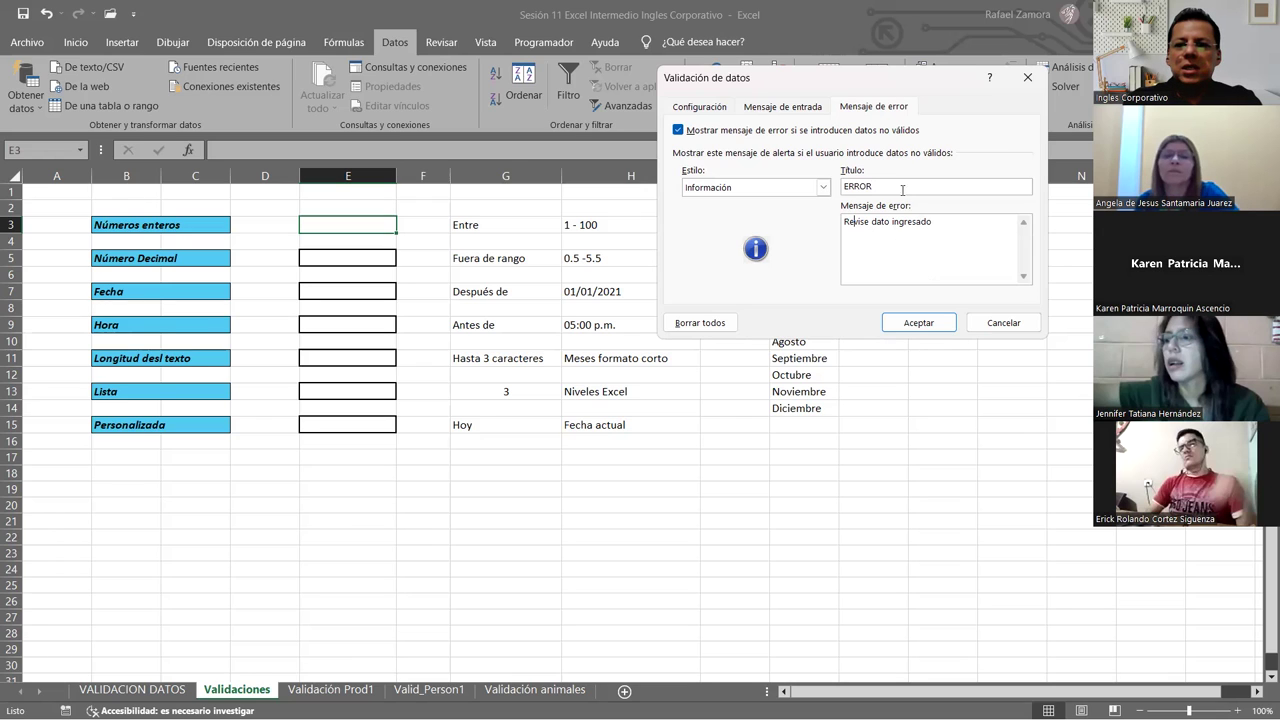
Review the input message and 1–100 criteria, then apply the validation.
{"action": "left_click", "coordinate": [796, 108]}
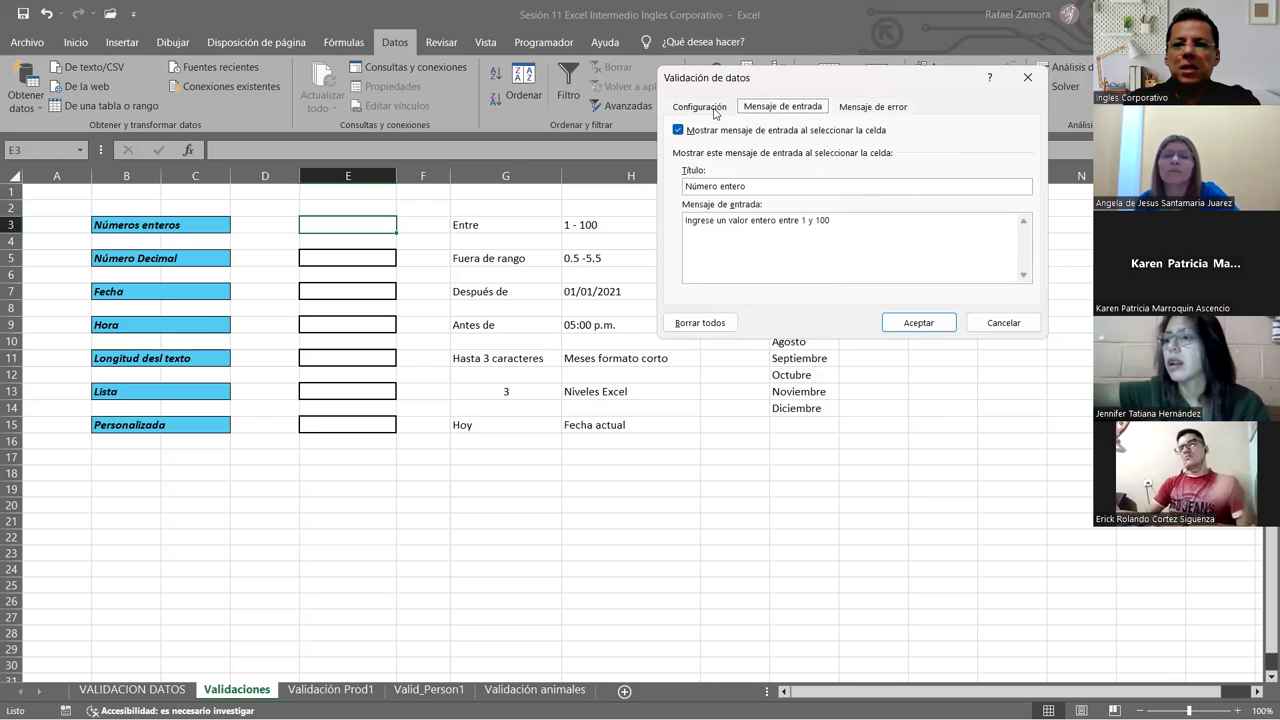
{"action": "left_click", "coordinate": [714, 108]}
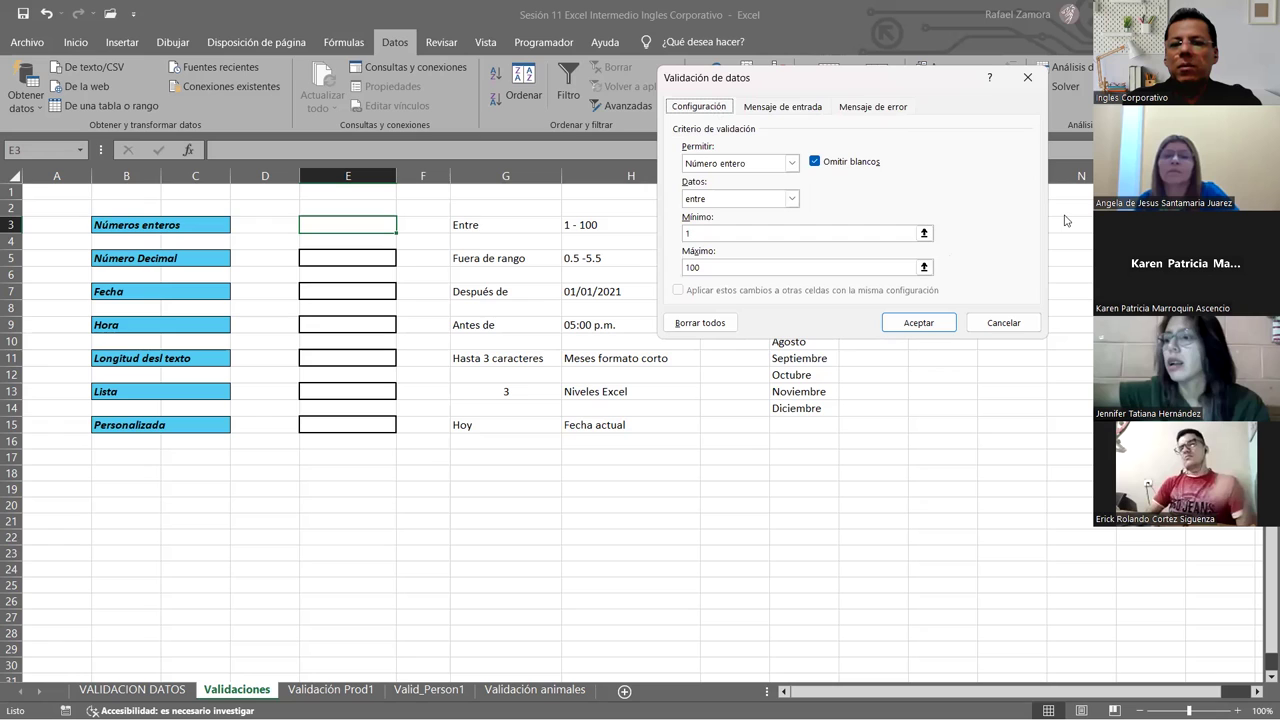
{"action": "left_click", "coordinate": [917, 326]}
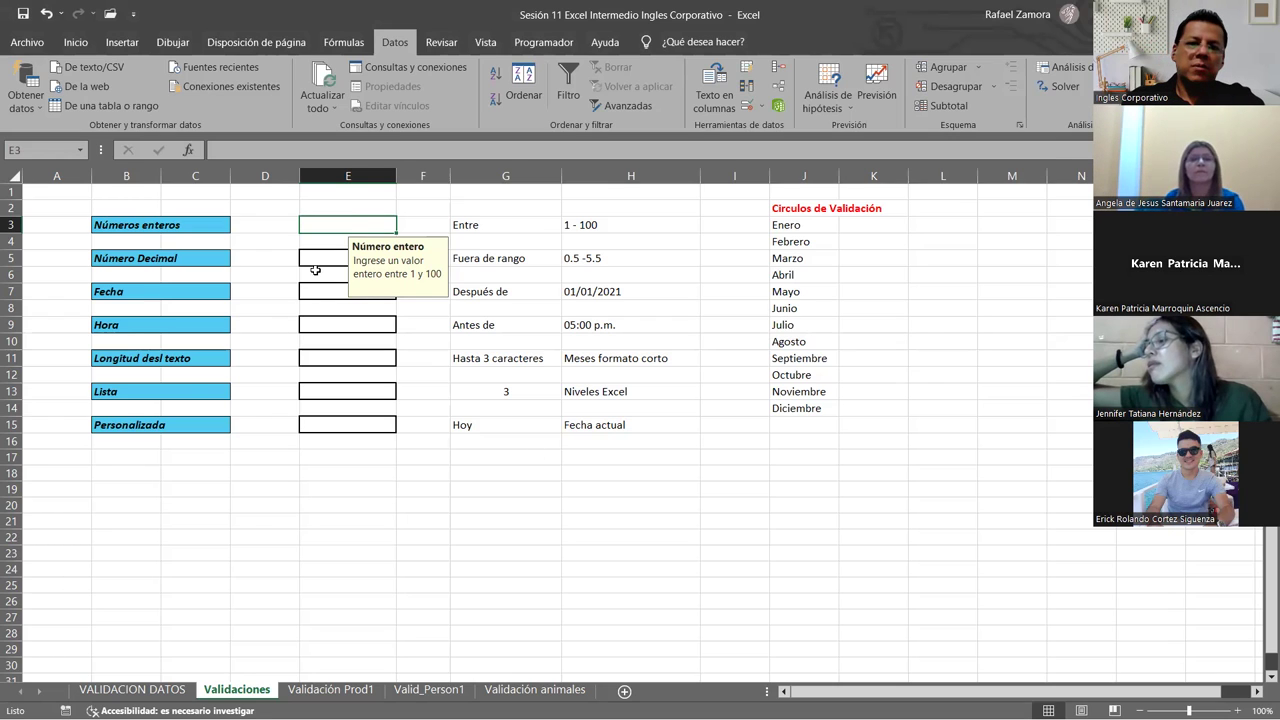
Enter 10, 50 and 80 in E3, each accepted.
{"action": "double_click", "coordinate": [345, 224]}
{"action": "type", "text": "10"}
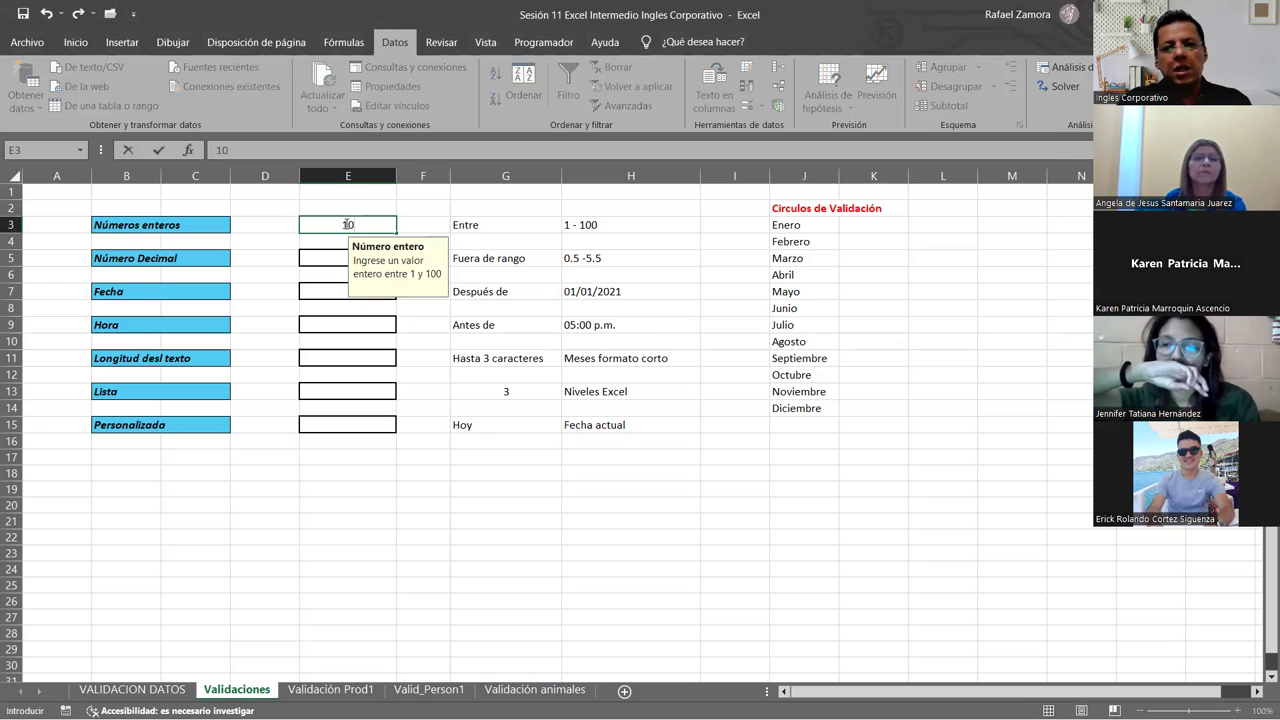
{"action": "key", "text": "ctrl+Return"}
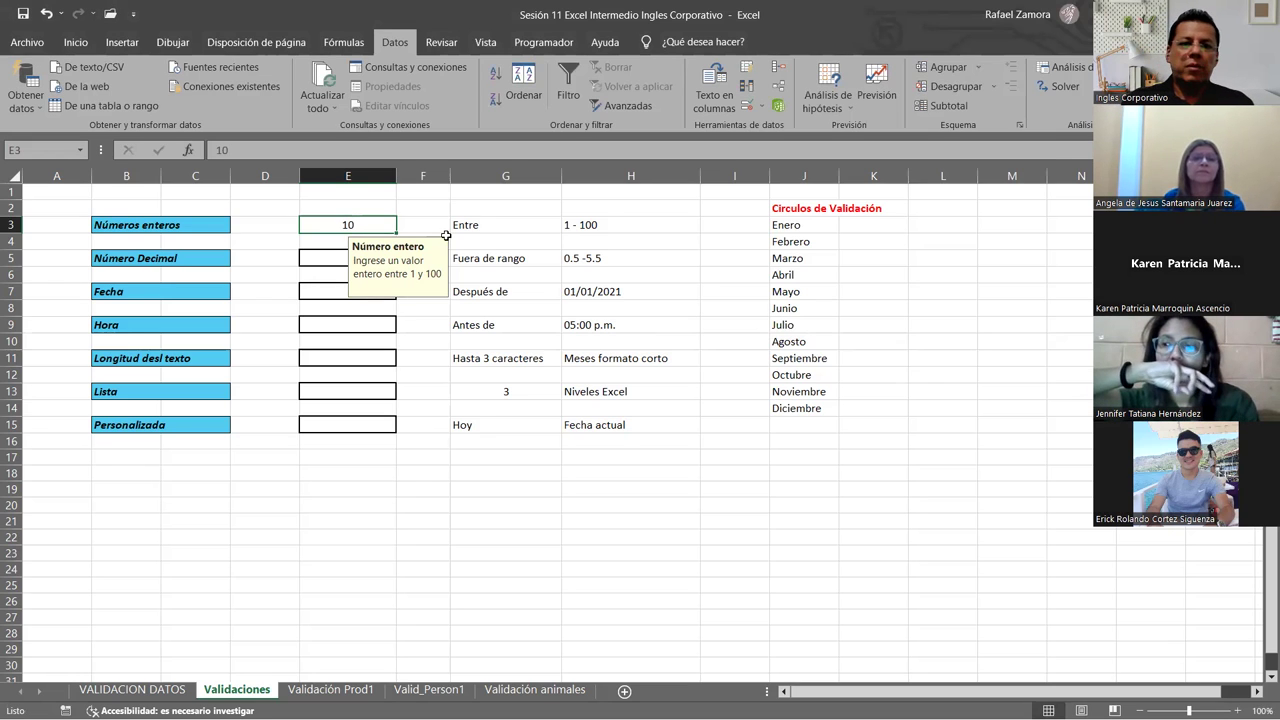
{"action": "type", "text": "50"}
{"action": "key", "text": "ctrl+Return"}
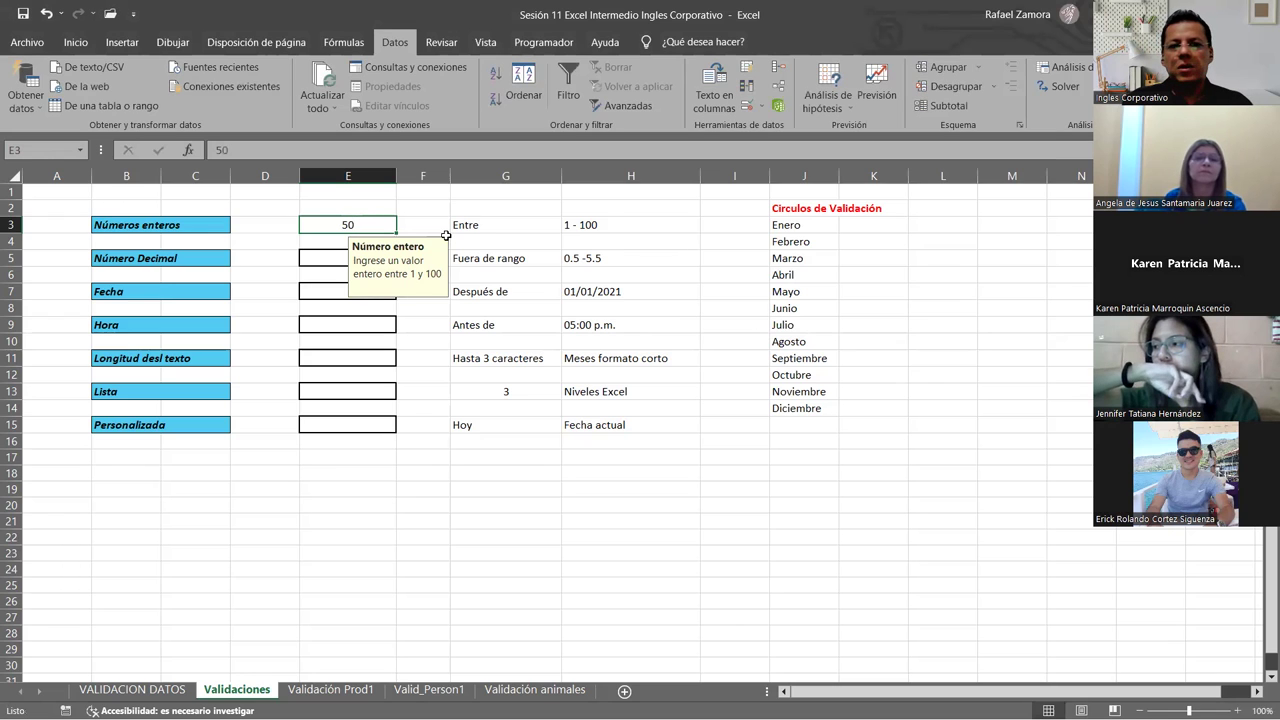
{"action": "type", "text": "80"}
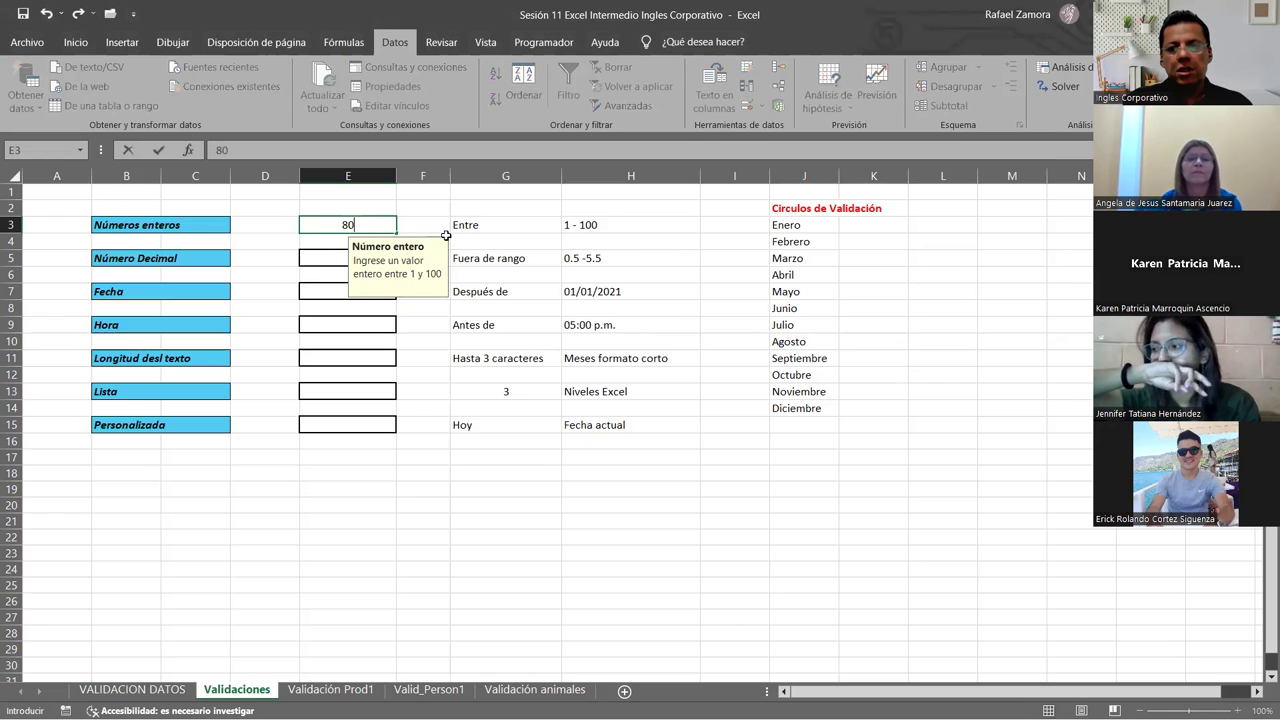
{"action": "key", "text": "ctrl+Return"}
Enter 99 and 100 in E3, then 101 to test the upper limit.
{"action": "type", "text": "9"}
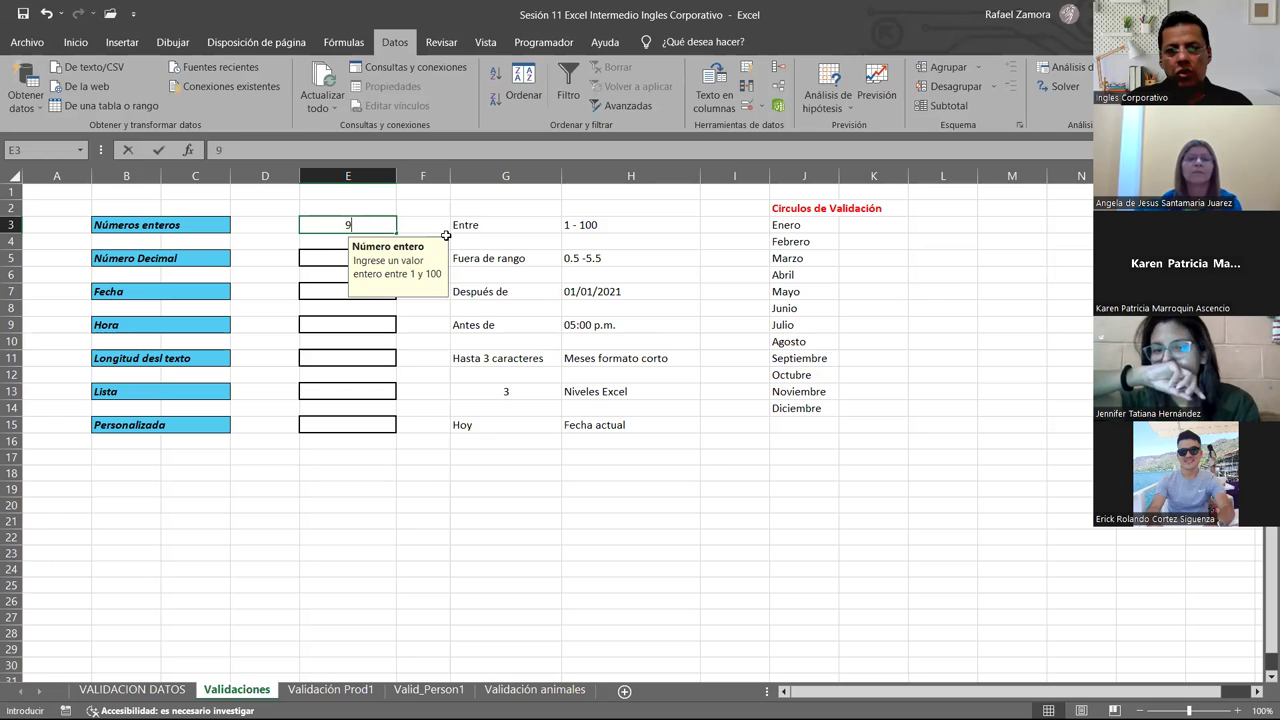
{"action": "type", "text": "9"}
{"action": "key", "text": "ctrl+Return"}
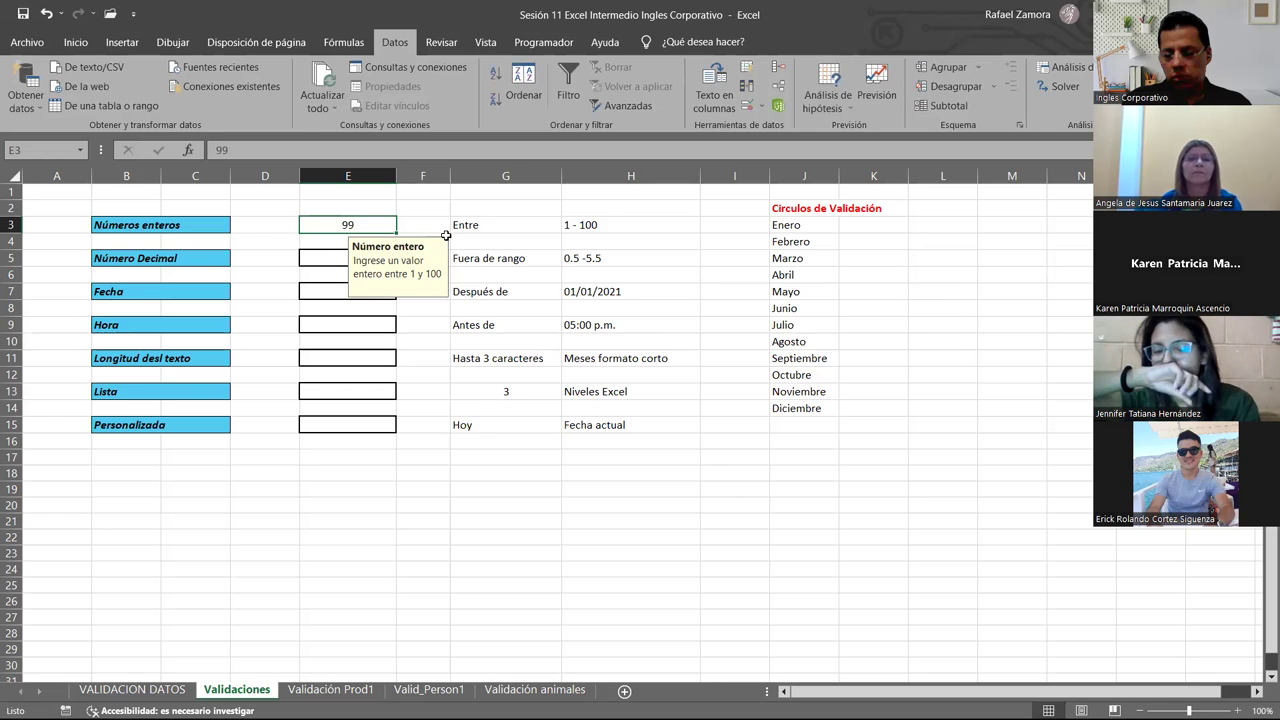
{"action": "type", "text": "100"}
{"action": "key", "text": "ctrl+Return"}
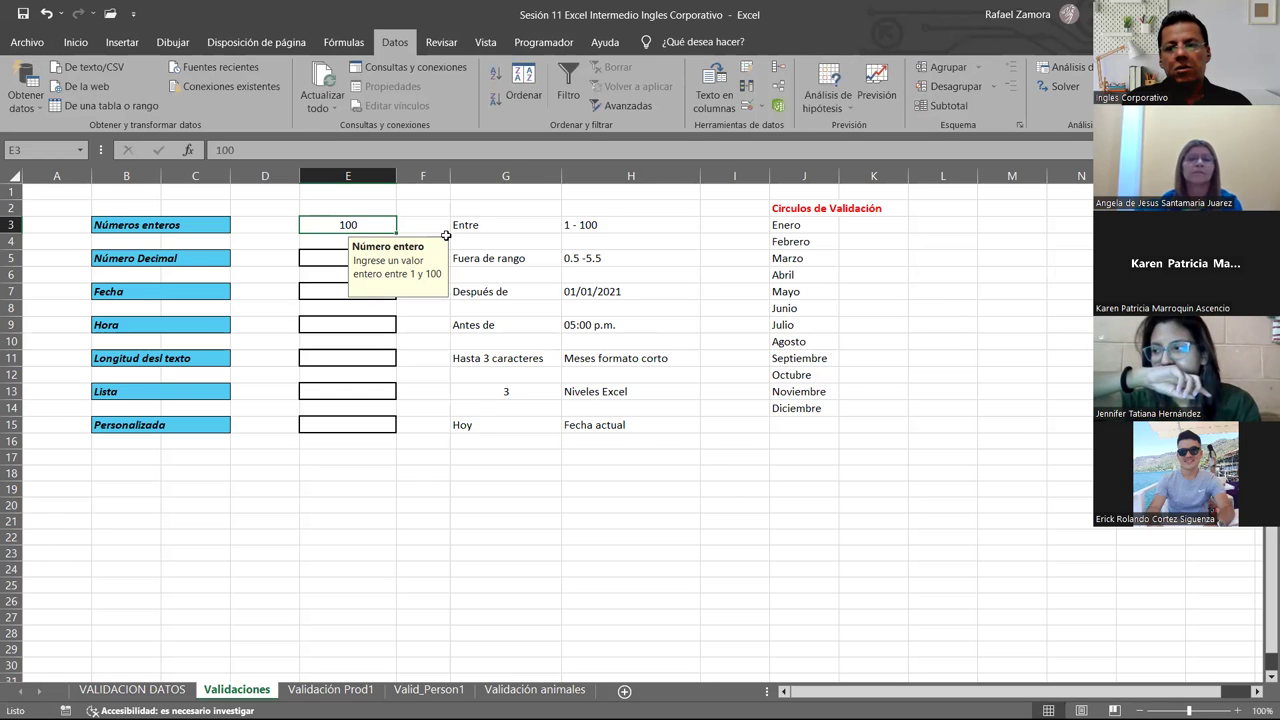
{"action": "type", "text": "101"}
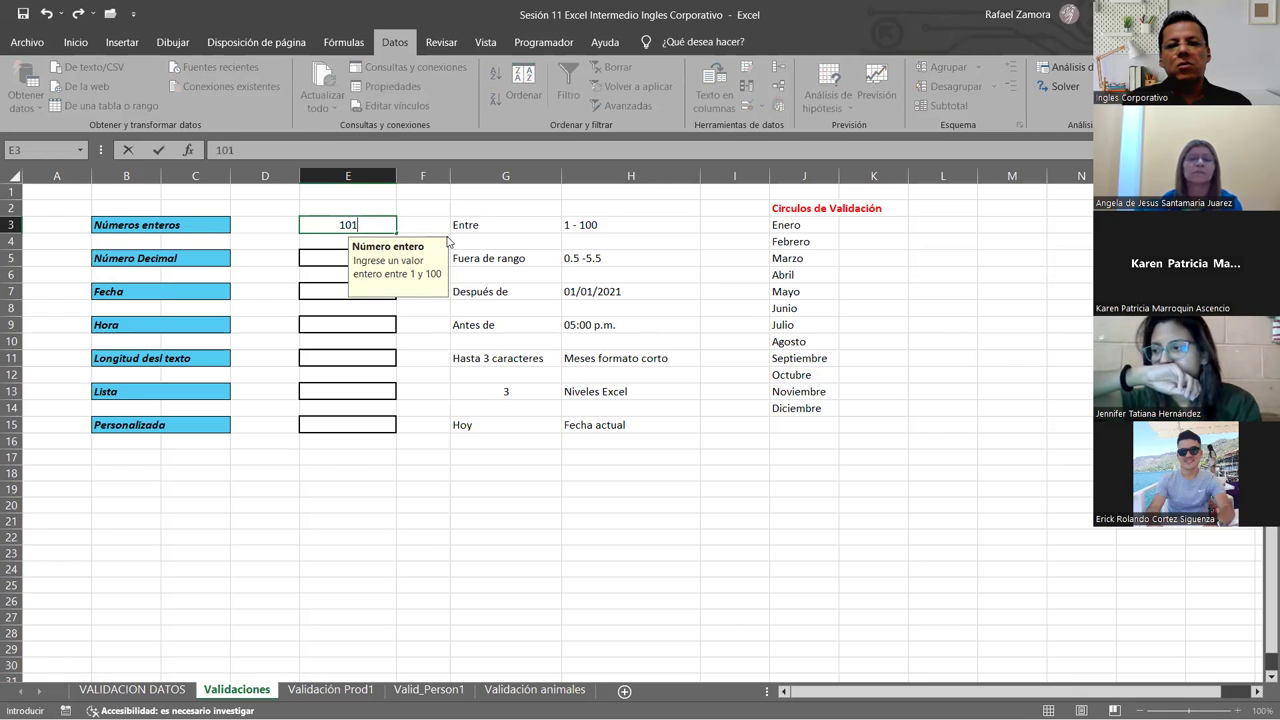
{"action": "key", "text": "ctrl+Return"}
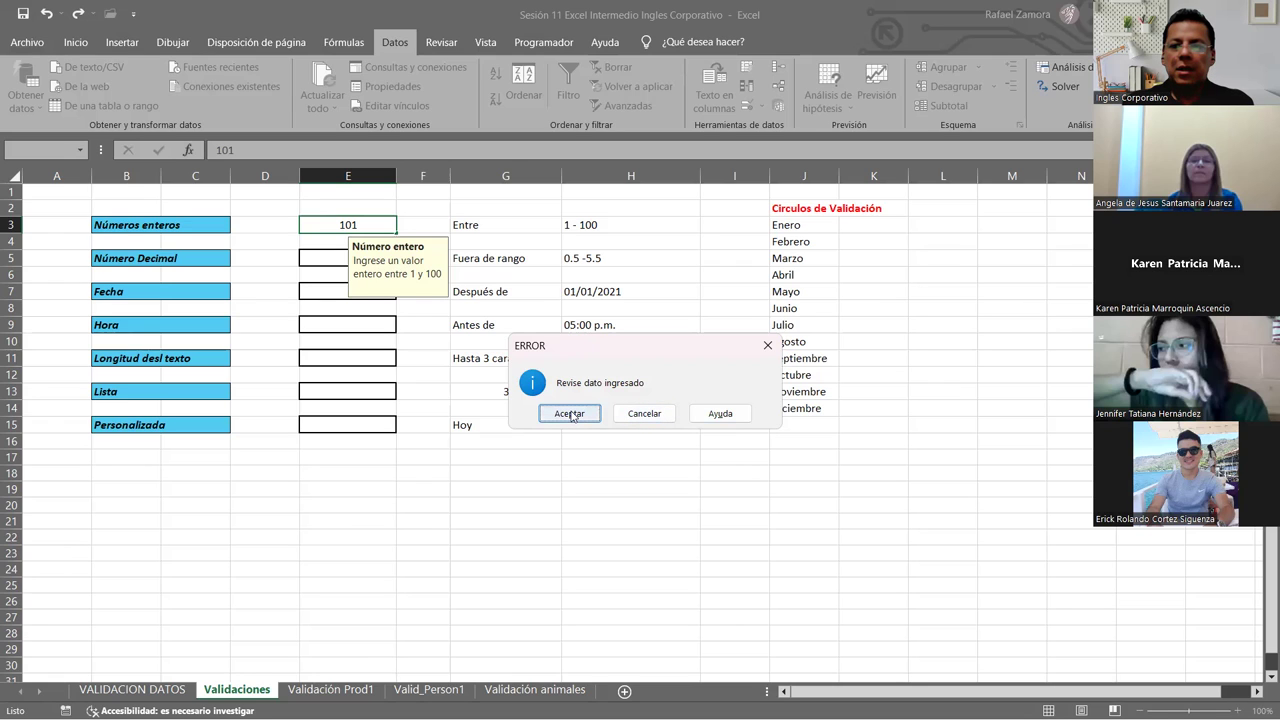
Dismiss the alert and enter 75 in E3.
{"action": "left_click", "coordinate": [571, 415]}
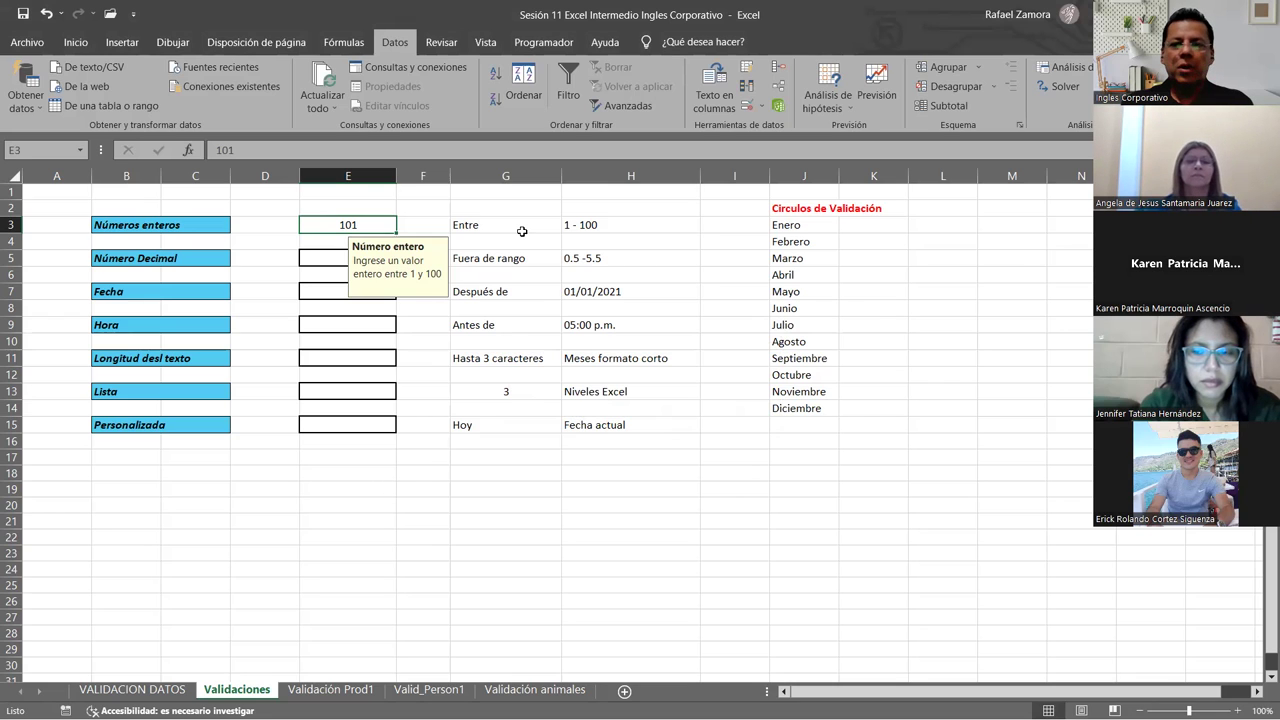
{"action": "left_click", "coordinate": [325, 256]}
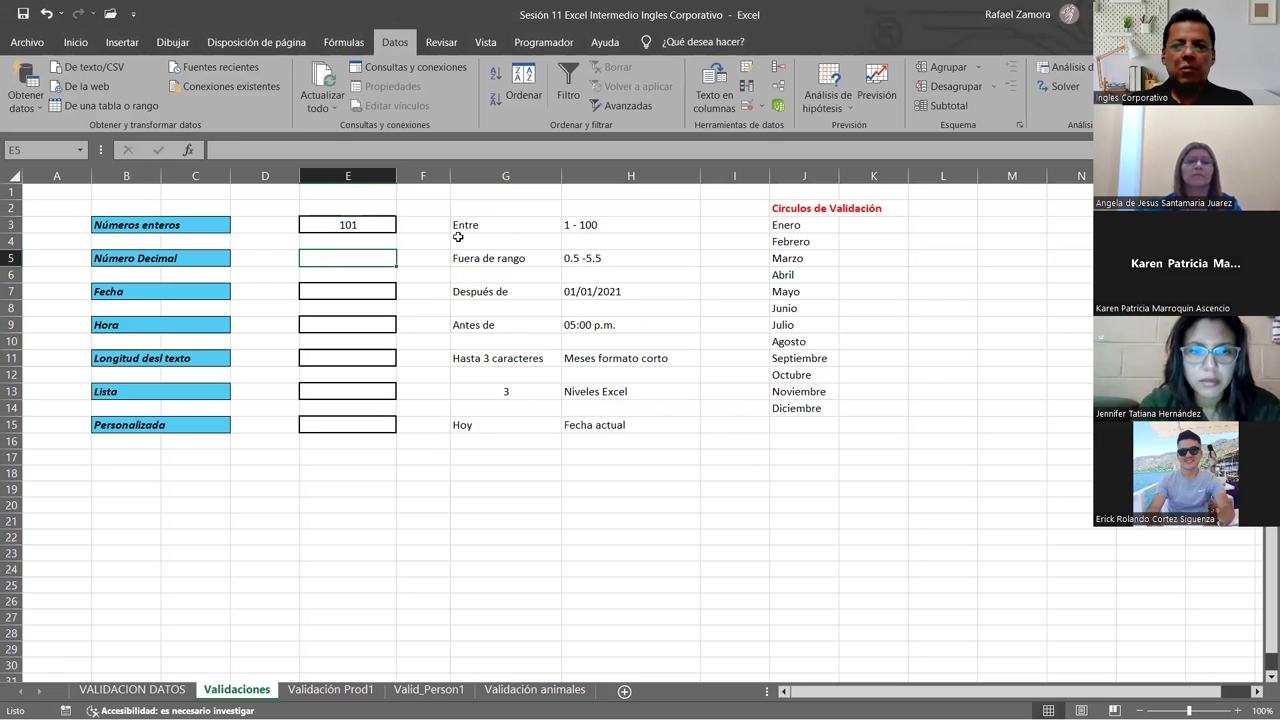
{"action": "left_click", "coordinate": [605, 258]}
{"action": "left_click", "coordinate": [628, 338]}
{"action": "left_click", "coordinate": [522, 406]}
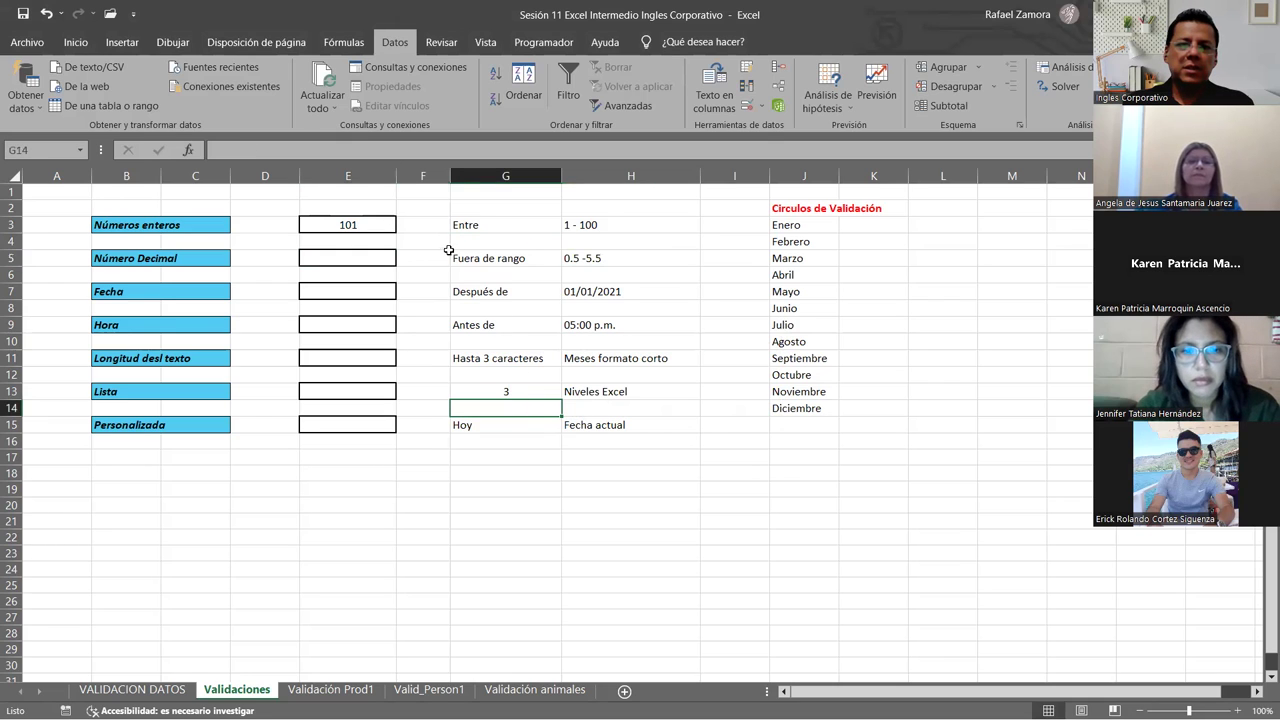
{"action": "left_click", "coordinate": [372, 225]}
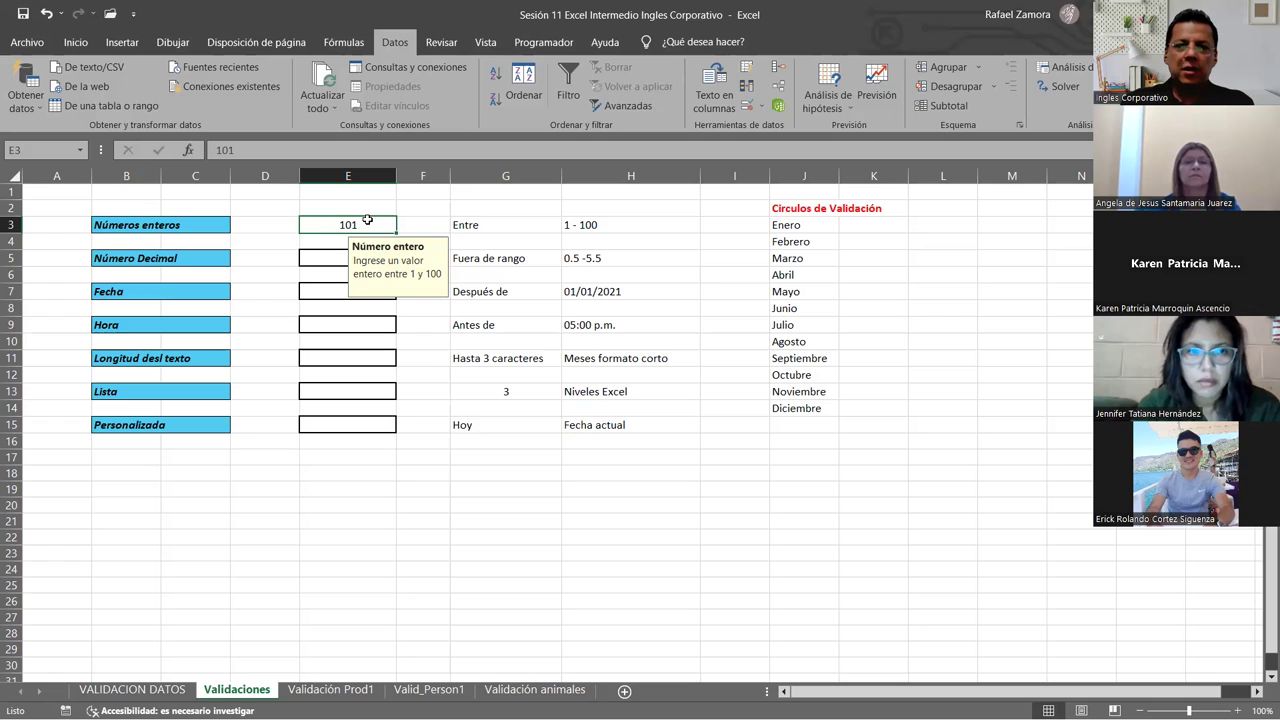
{"action": "type", "text": "75"}
{"action": "key", "text": "Return"}
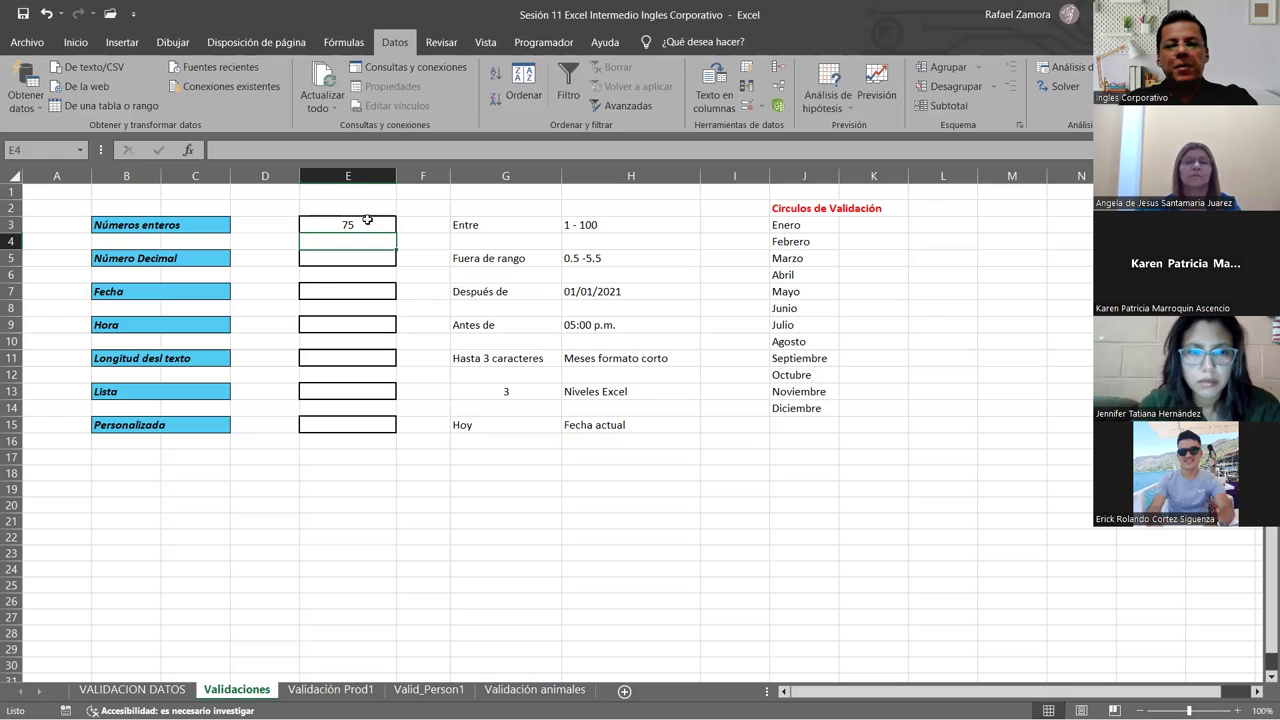
Try 150 in E3 and cancel the ERROR alert so 75 remains.
{"action": "left_click", "coordinate": [367, 220]}
{"action": "type", "text": "1"}
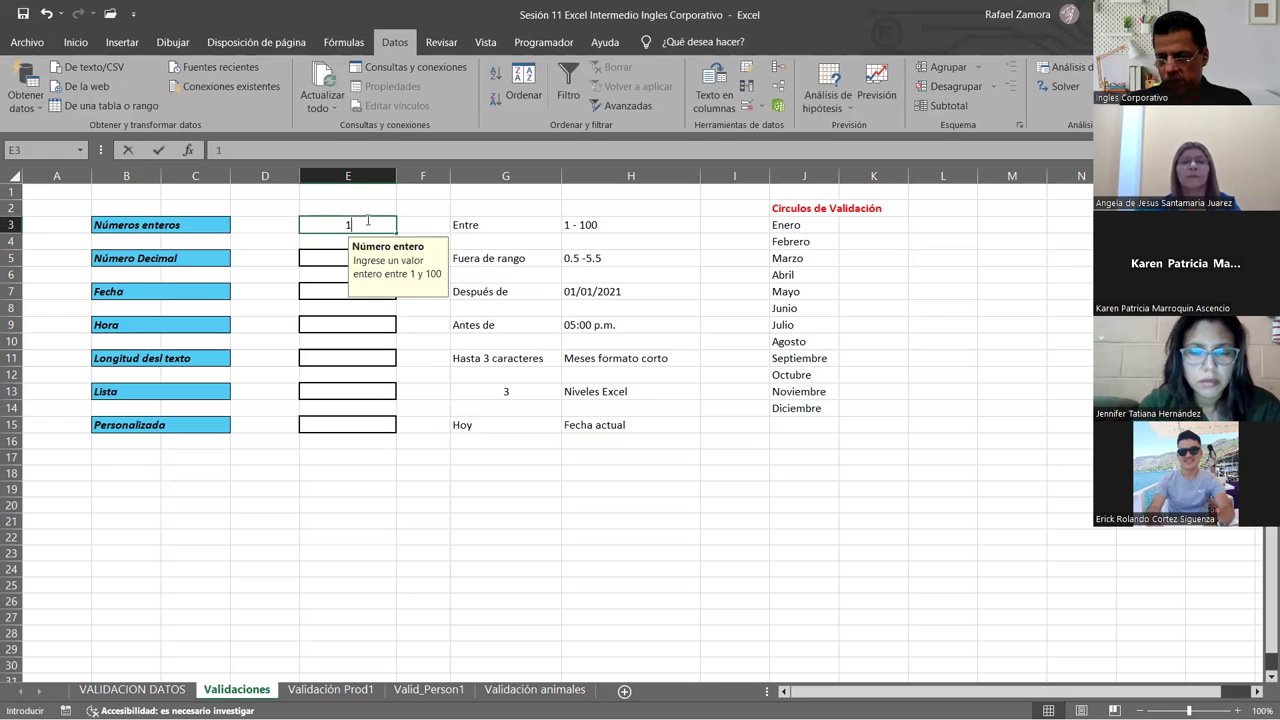
{"action": "type", "text": "50"}
{"action": "key", "text": "Return"}
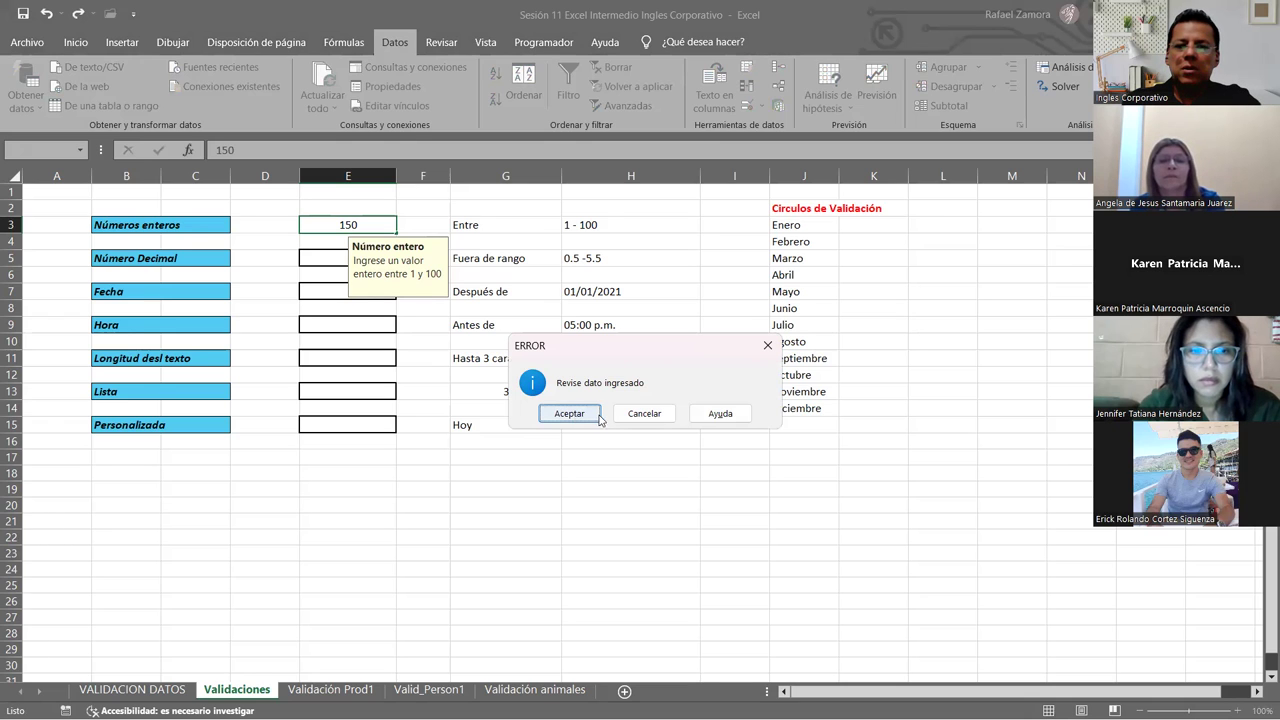
{"action": "left_click", "coordinate": [642, 413]}
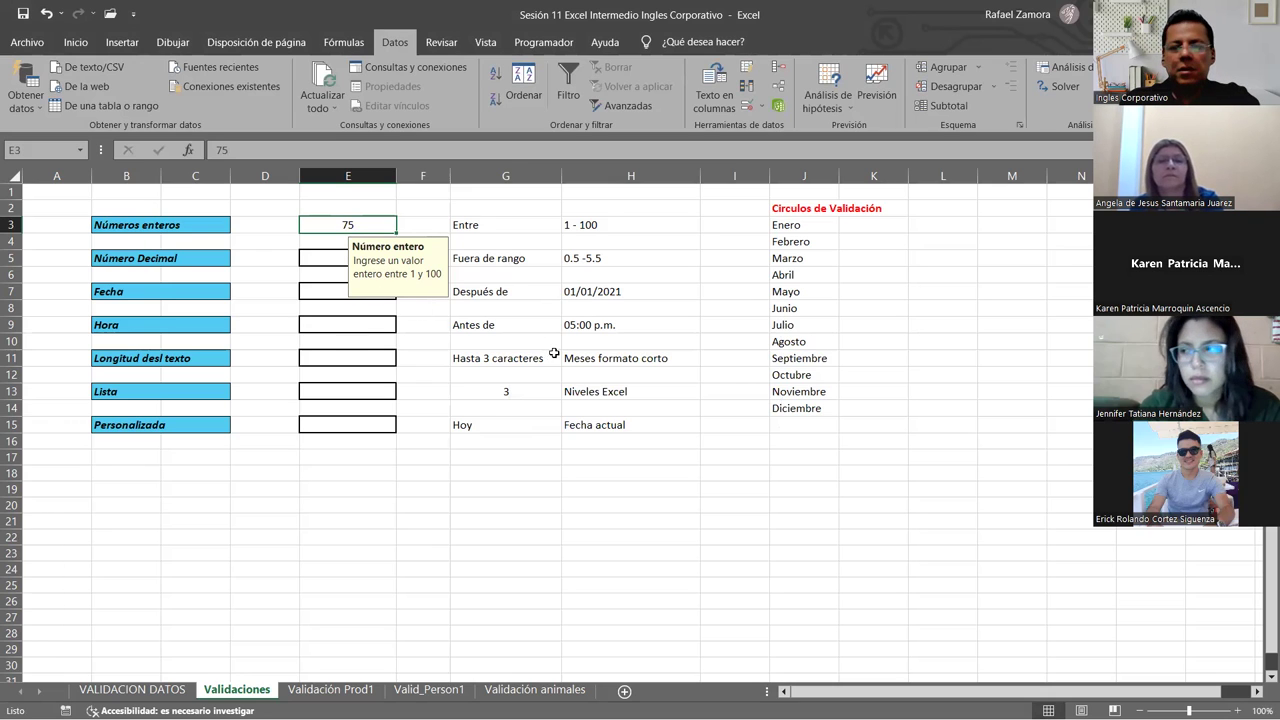
{"action": "left_click", "coordinate": [458, 376]}
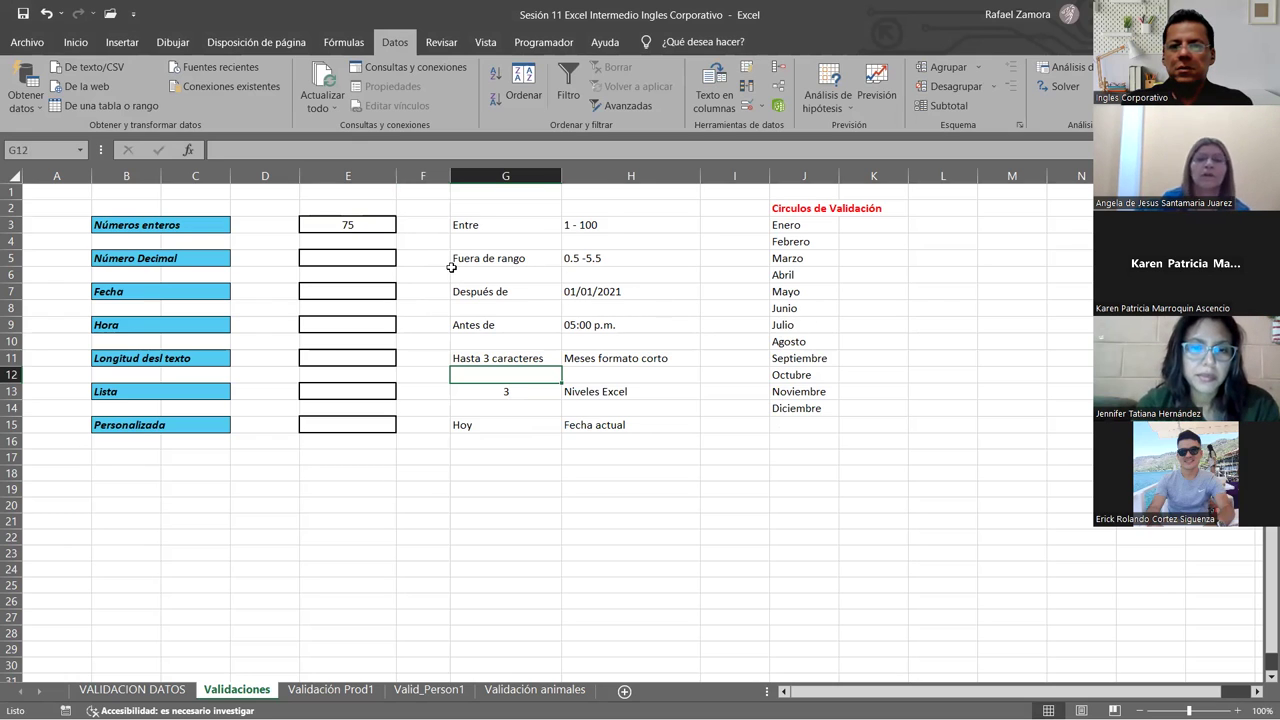
{"action": "left_click", "coordinate": [362, 258]}
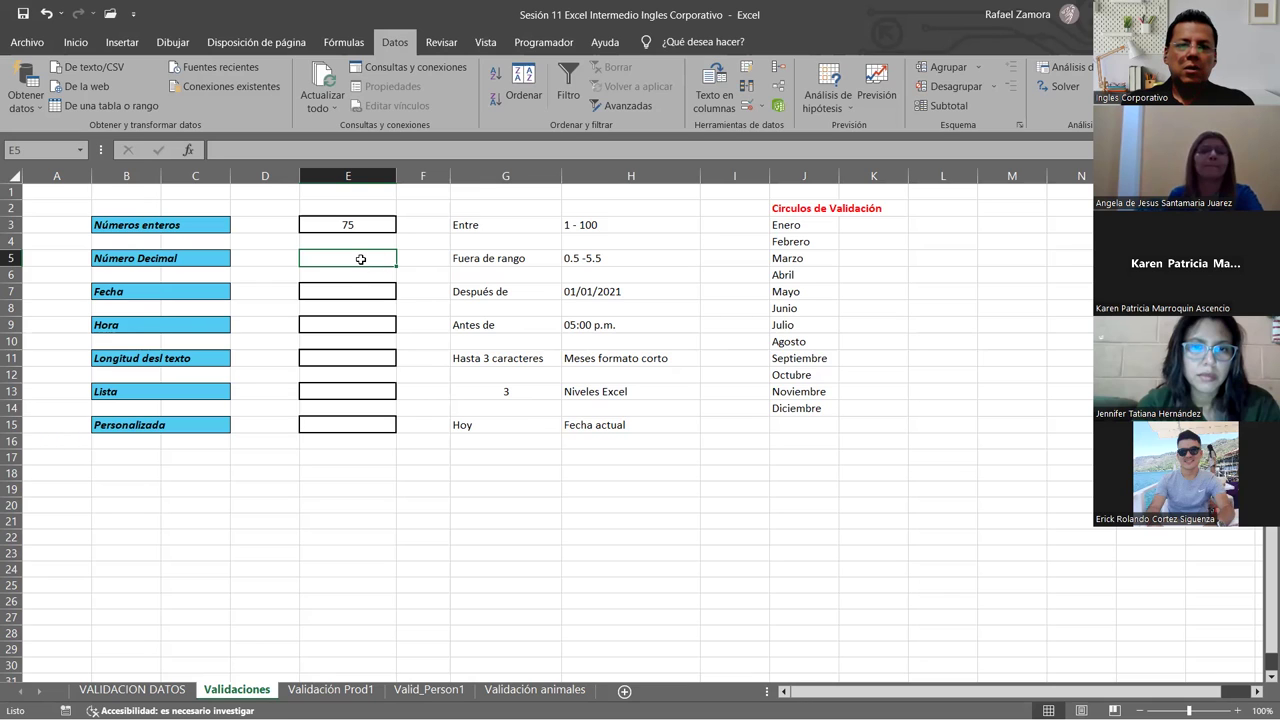
Give E5 a Decimal rule, 'no está entre', minimum 0.5 and maximum 5.5.
{"action": "left_click", "coordinate": [744, 108]}
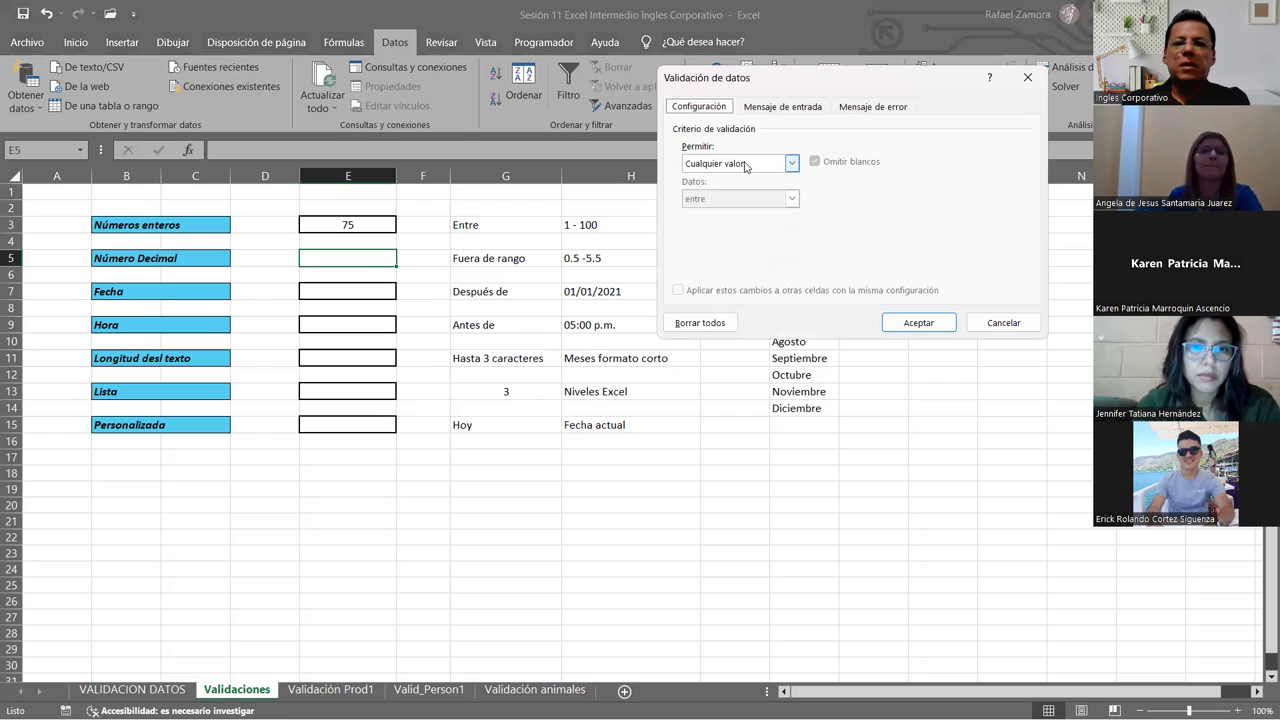
{"action": "left_click", "coordinate": [744, 166]}
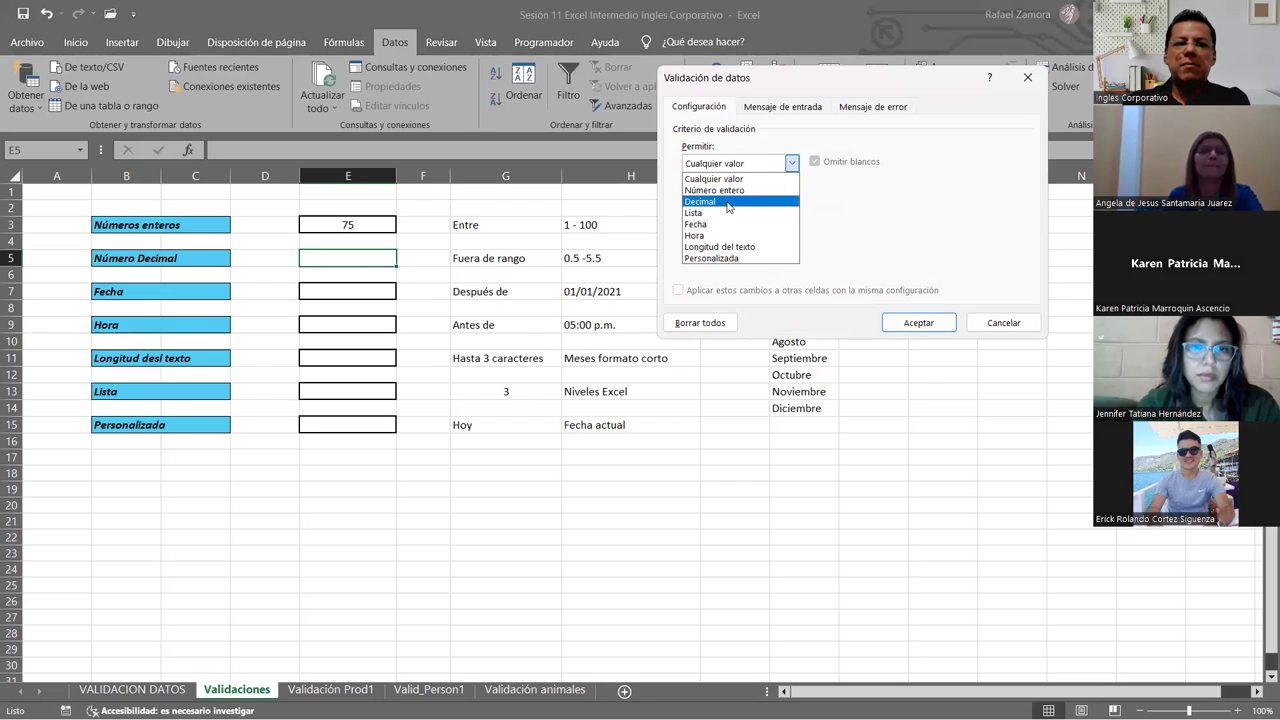
{"action": "left_click", "coordinate": [728, 204]}
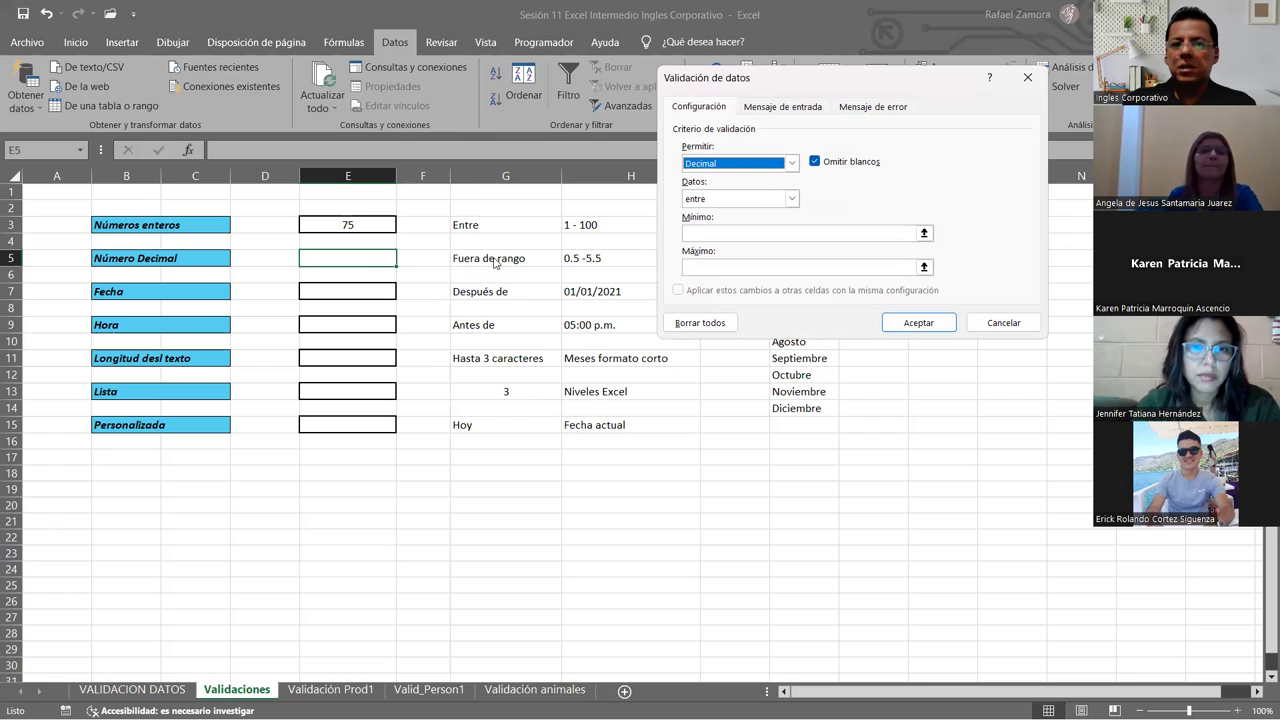
{"action": "left_click", "coordinate": [790, 199]}
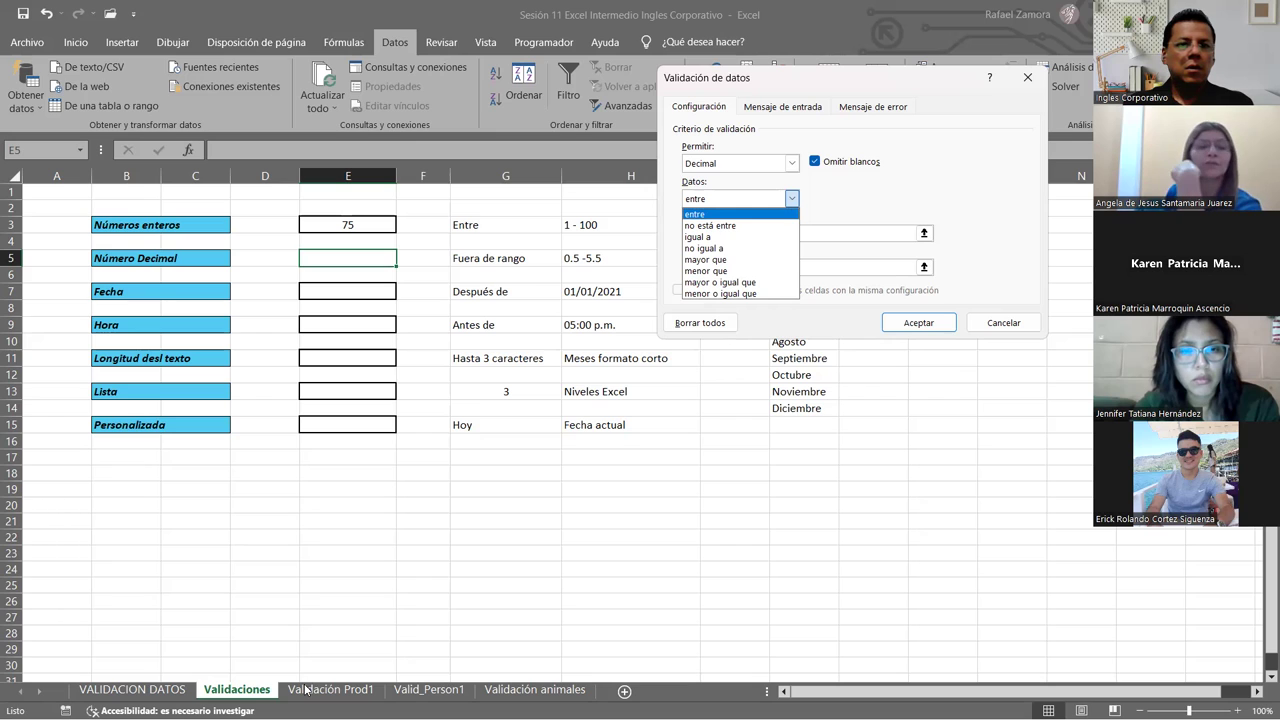
{"action": "left_click", "coordinate": [290, 364]}
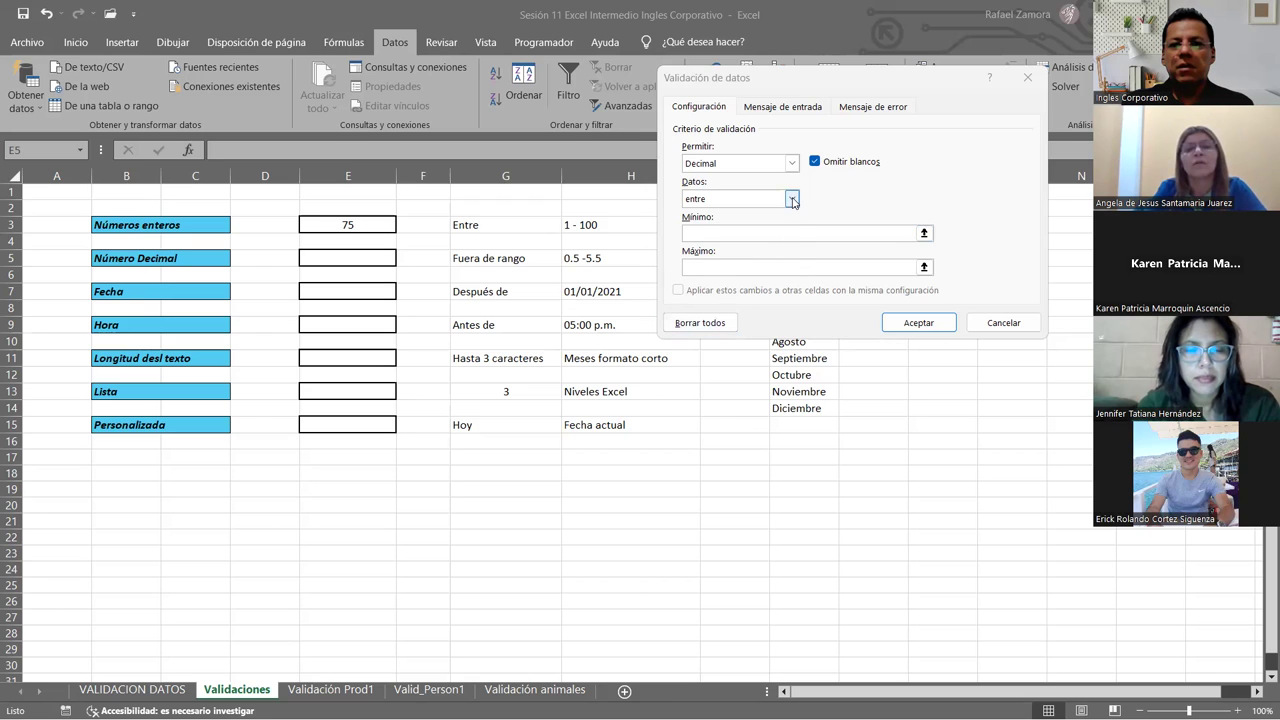
{"action": "left_click", "coordinate": [792, 199]}
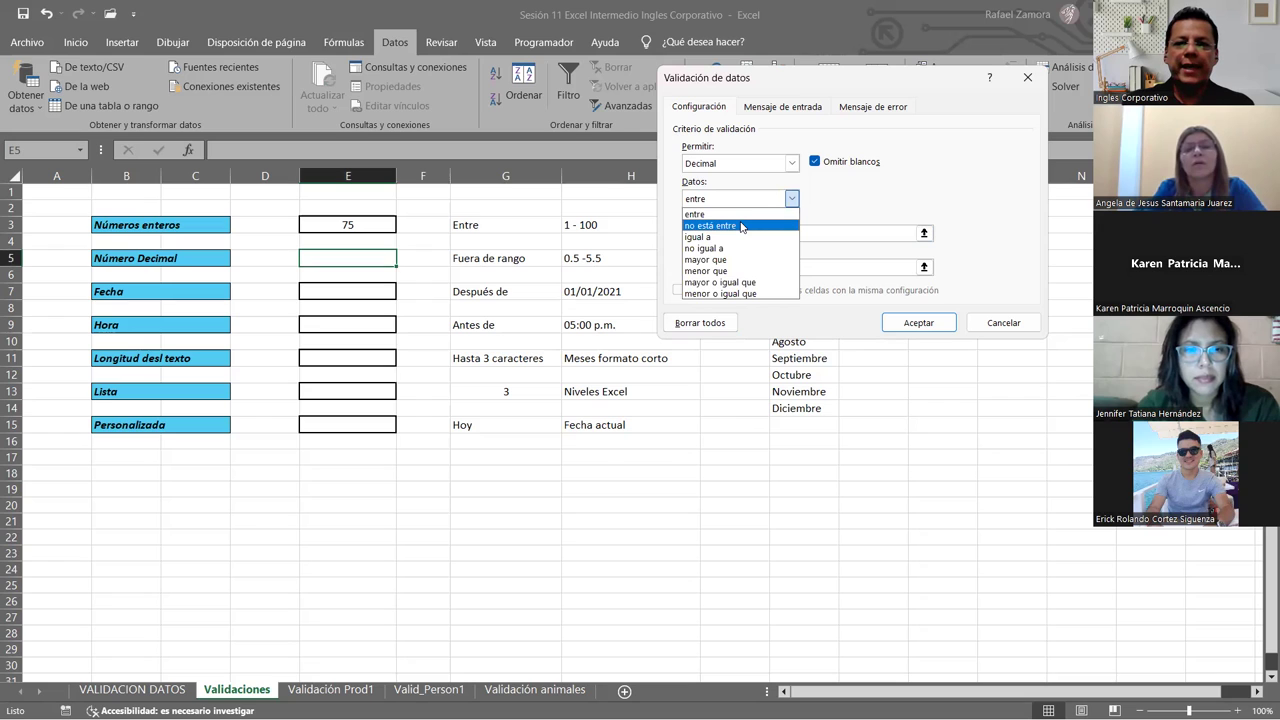
{"action": "left_click", "coordinate": [742, 226]}
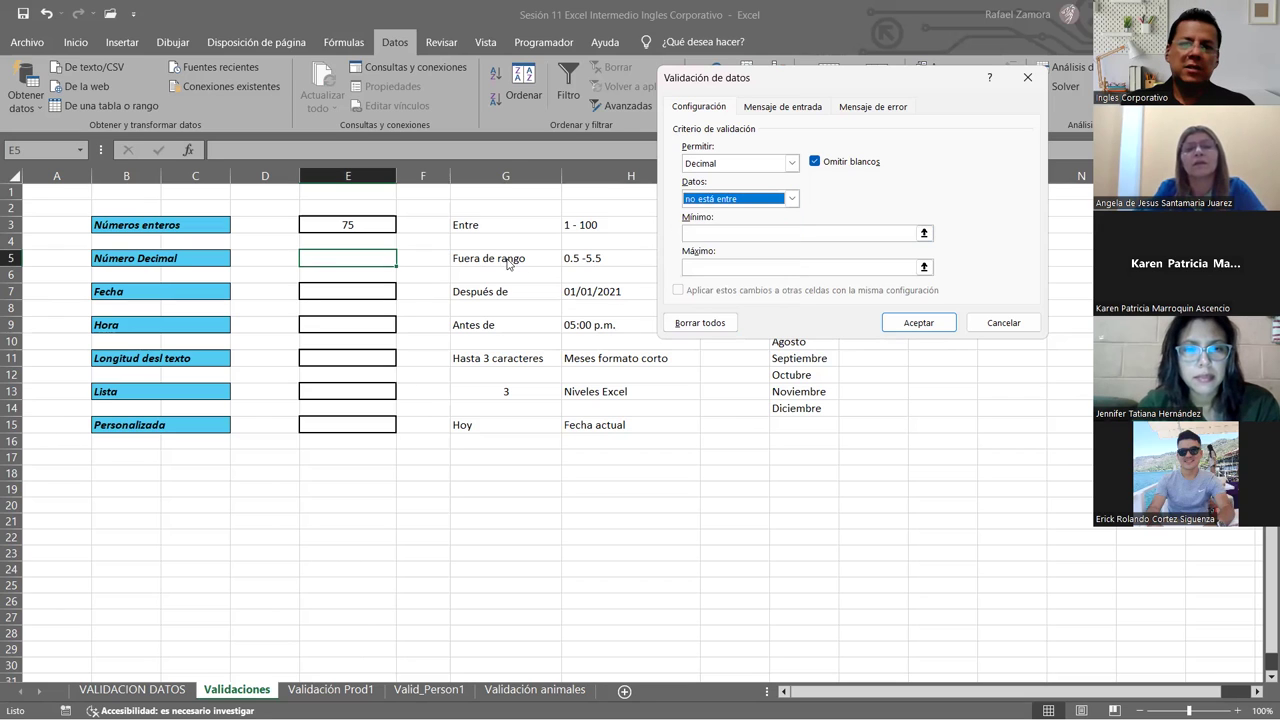
{"action": "left_click", "coordinate": [729, 238]}
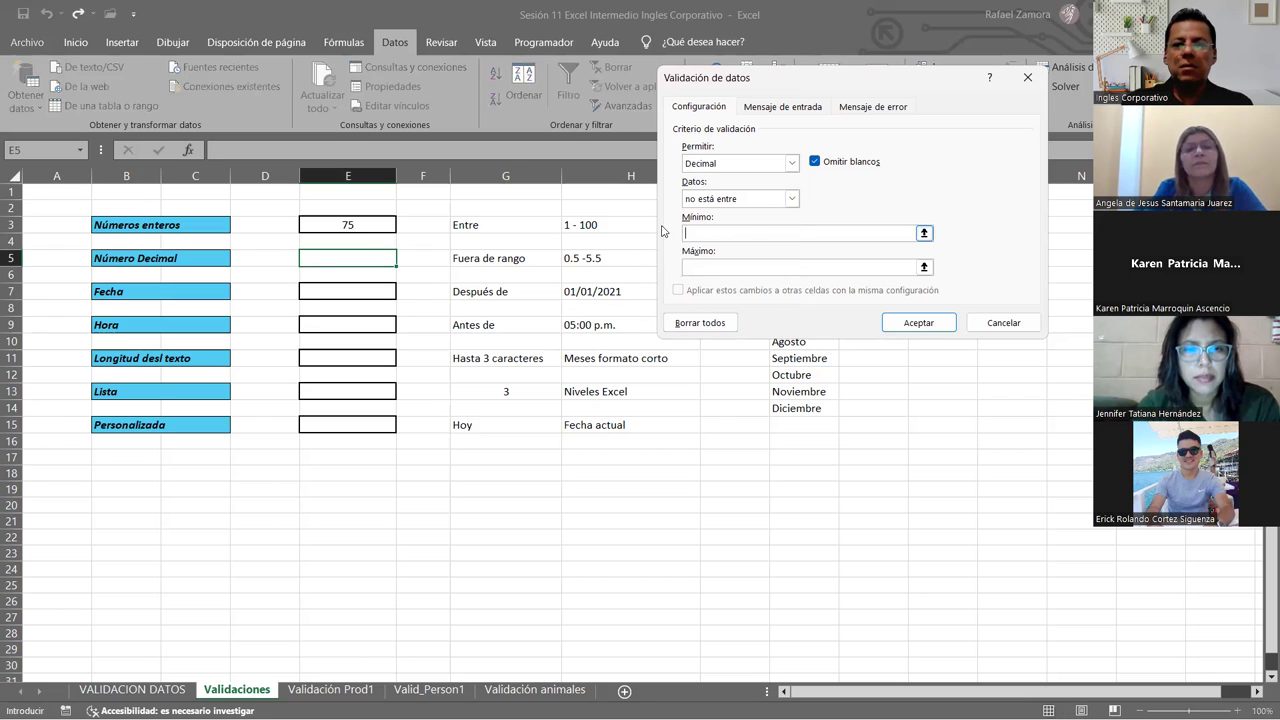
{"action": "type", "text": "0.5"}
{"action": "left_click", "coordinate": [714, 265]}
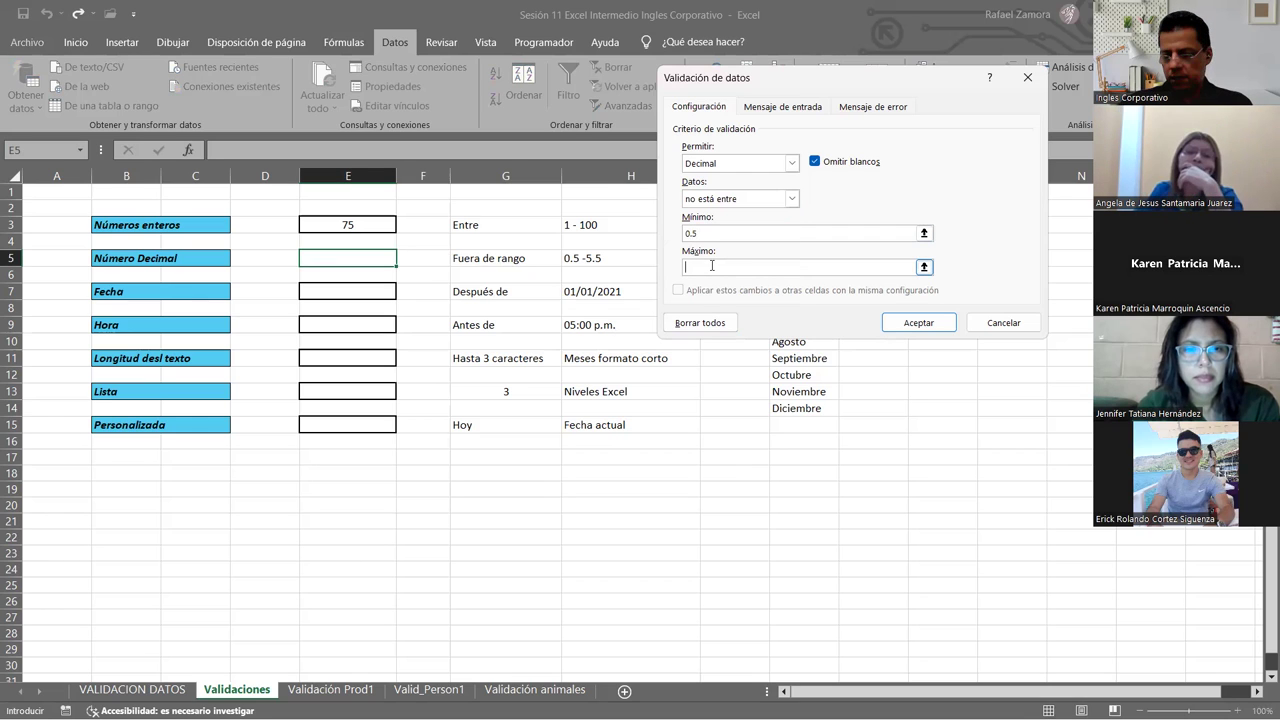
{"action": "type", "text": ".5"}
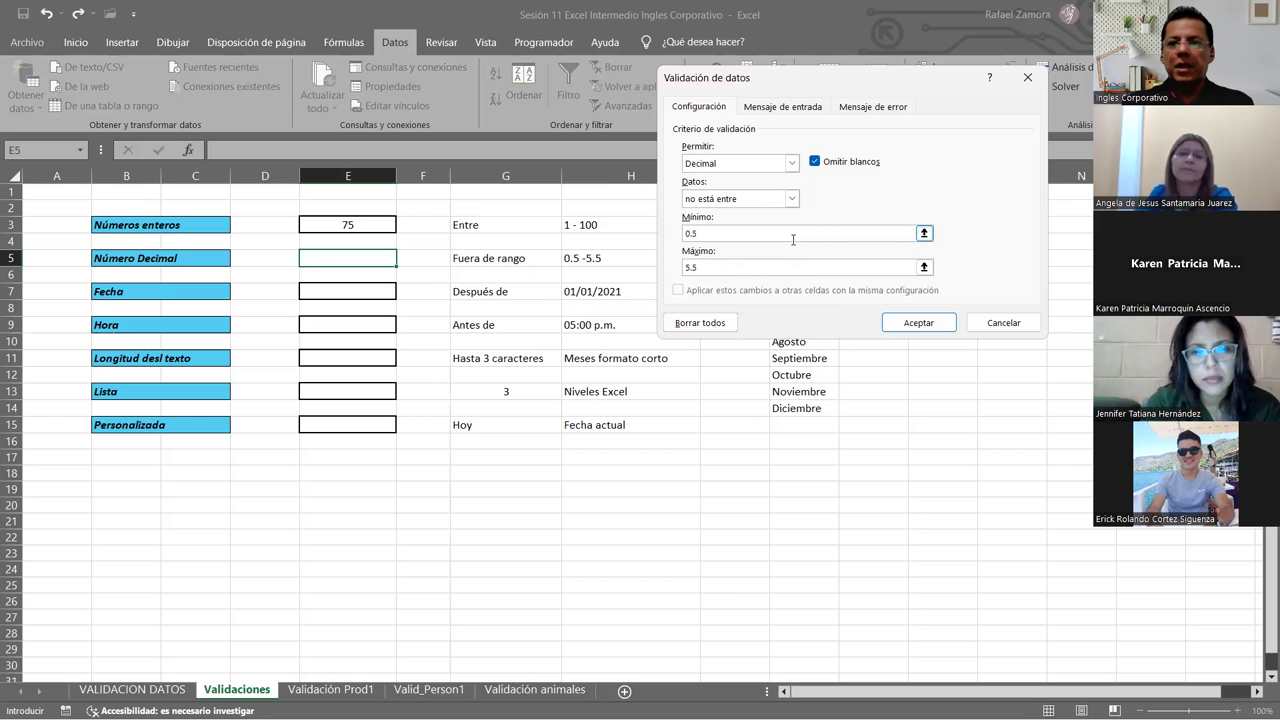
Enter input title 'Decimales' and message 'Ingrese un valor decimal fuera del rango entre 0.5 y 5.5'.
{"action": "left_click", "coordinate": [795, 107]}
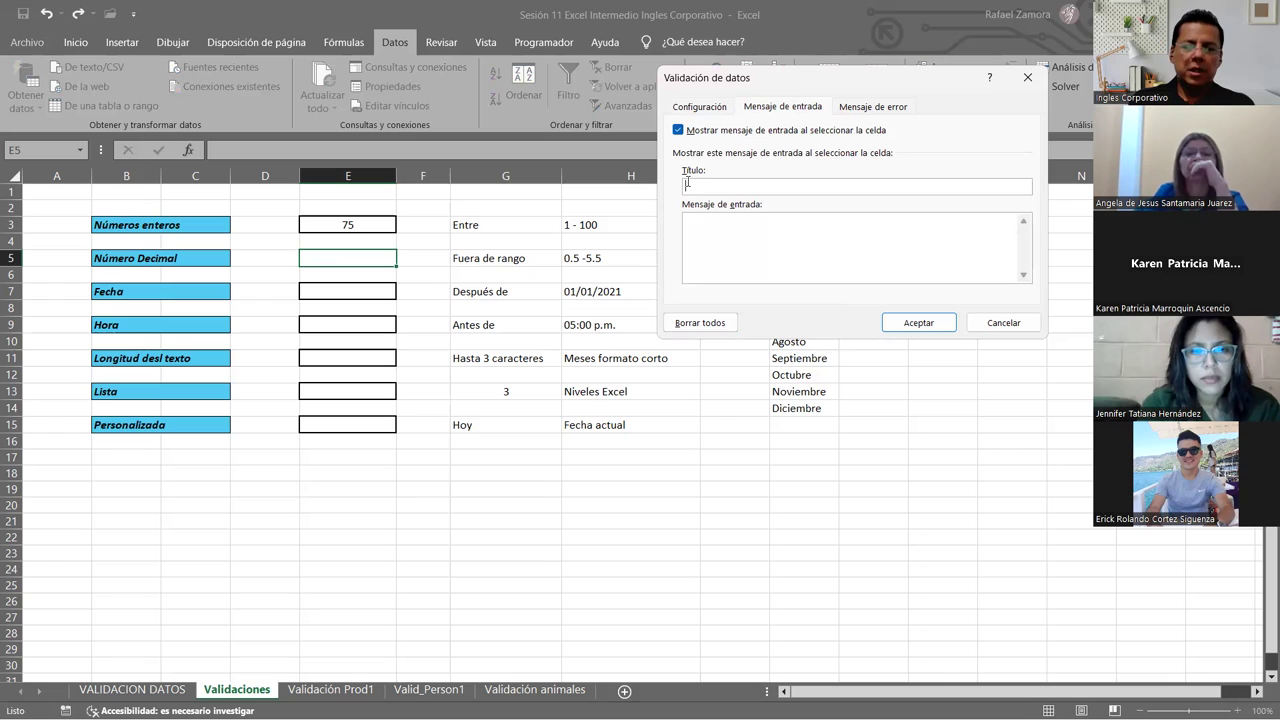
{"action": "left_click", "coordinate": [688, 184]}
{"action": "type", "text": "De"}
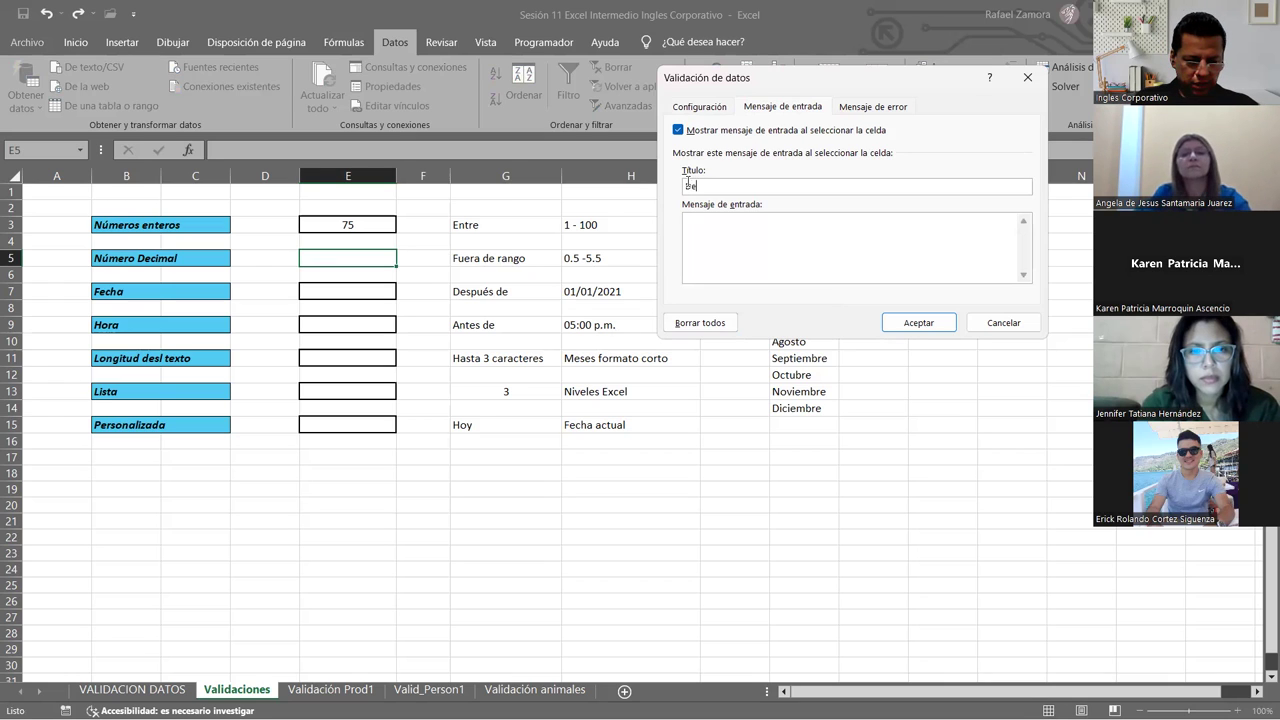
{"action": "type", "text": "cimales"}
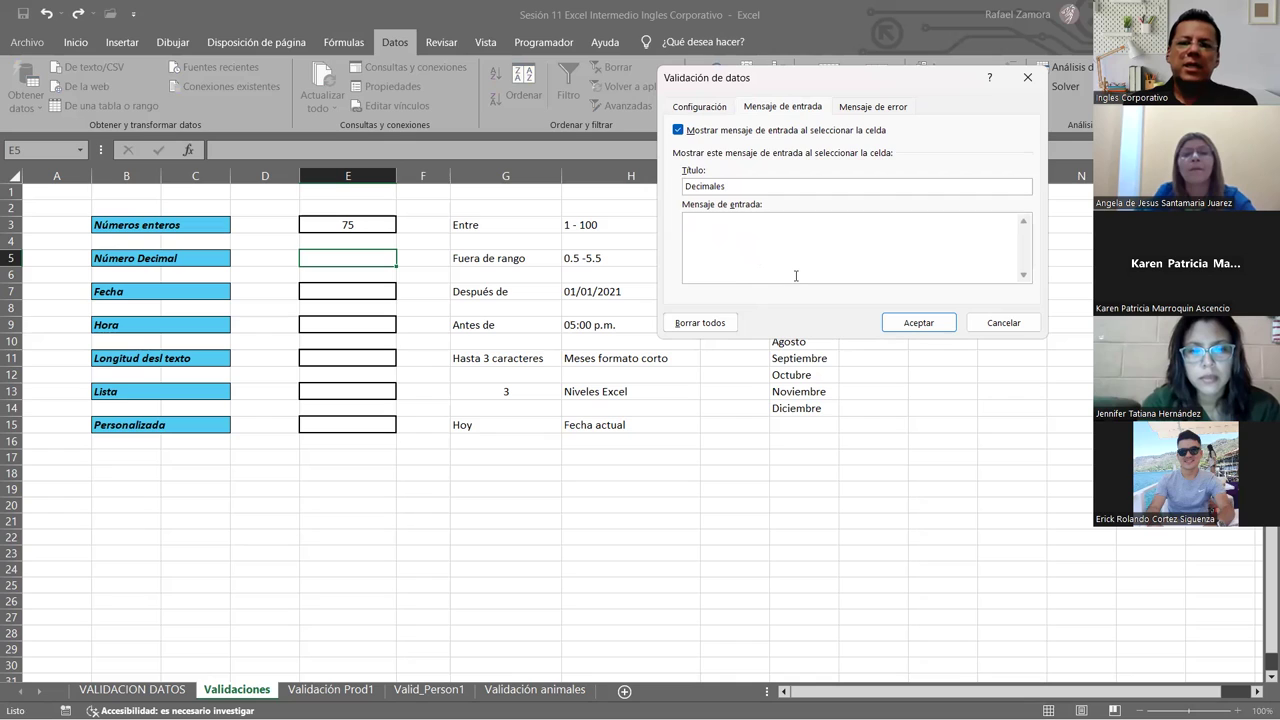
{"action": "type", "text": "Ingrese un"}
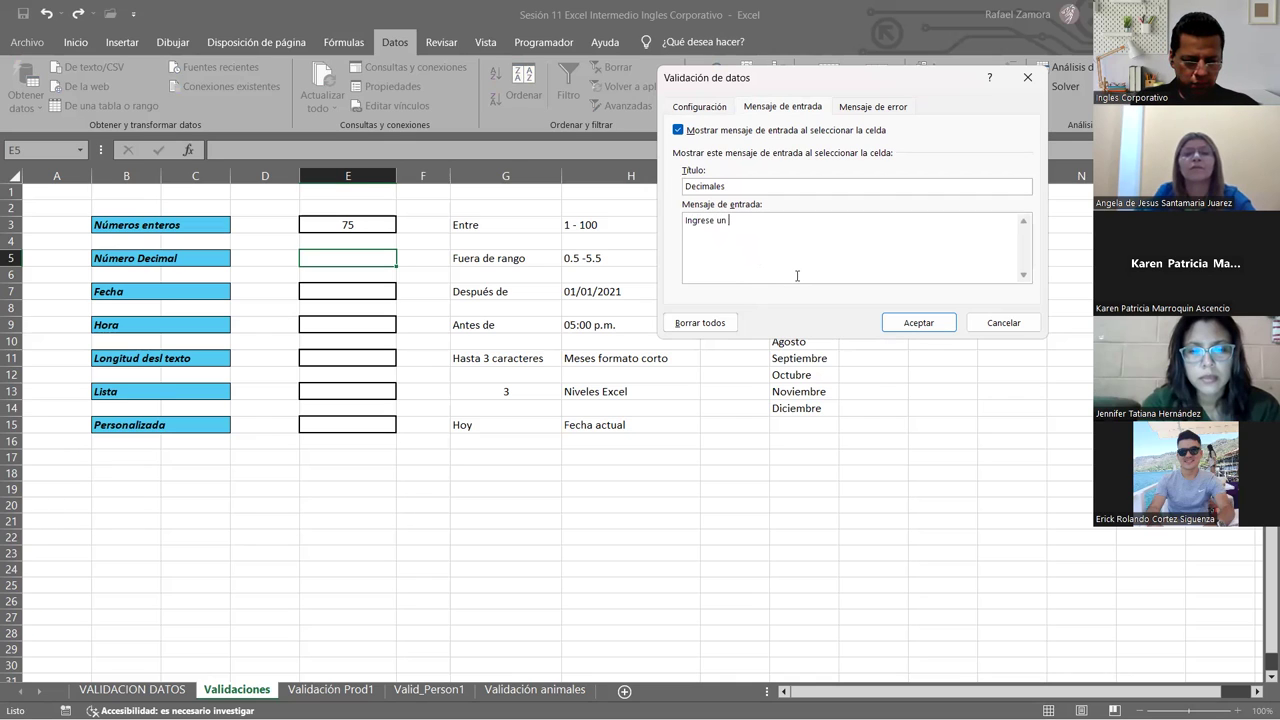
{"action": "type", "text": " valor "}
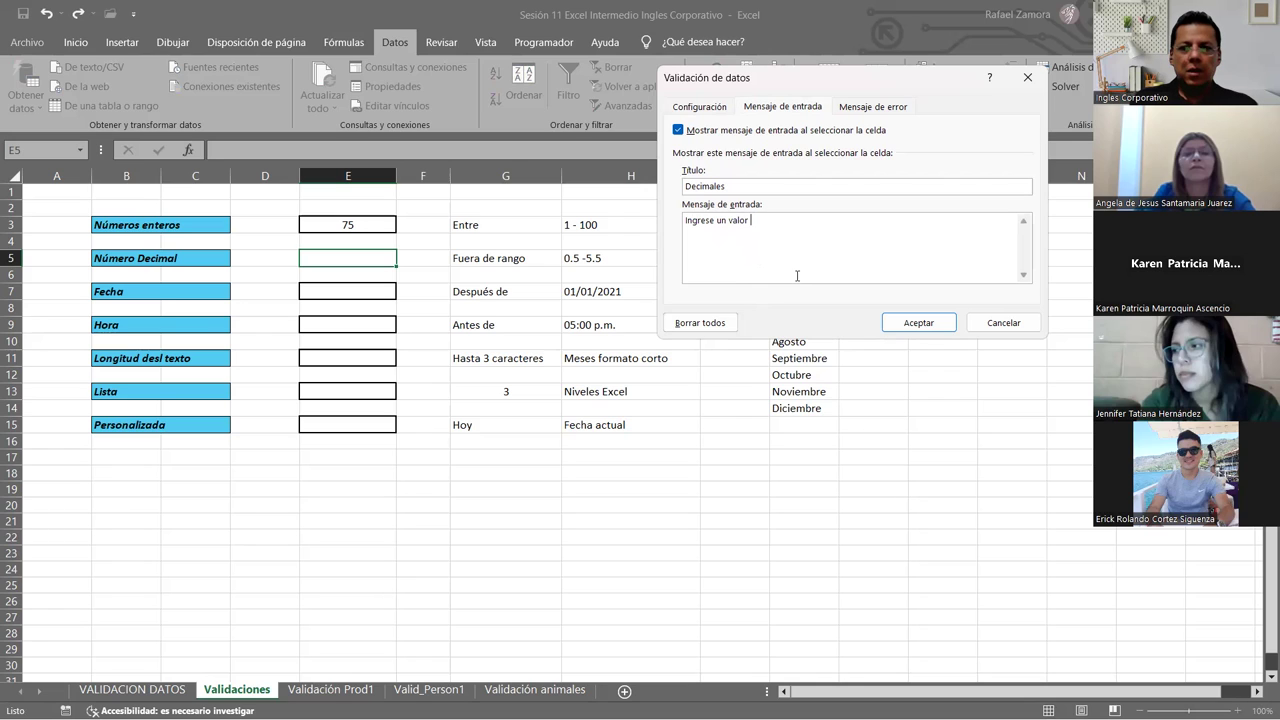
{"action": "type", "text": "decimal fuera del rango "}
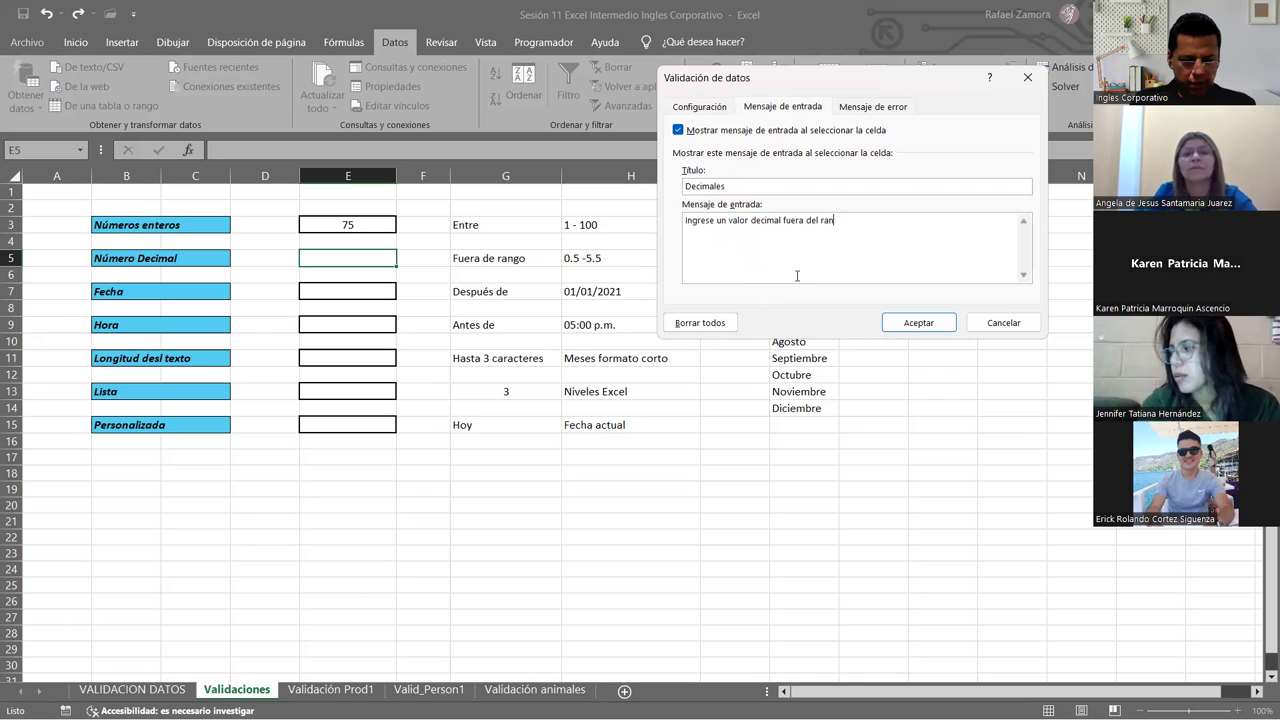
{"action": "type", "text": "entre "}
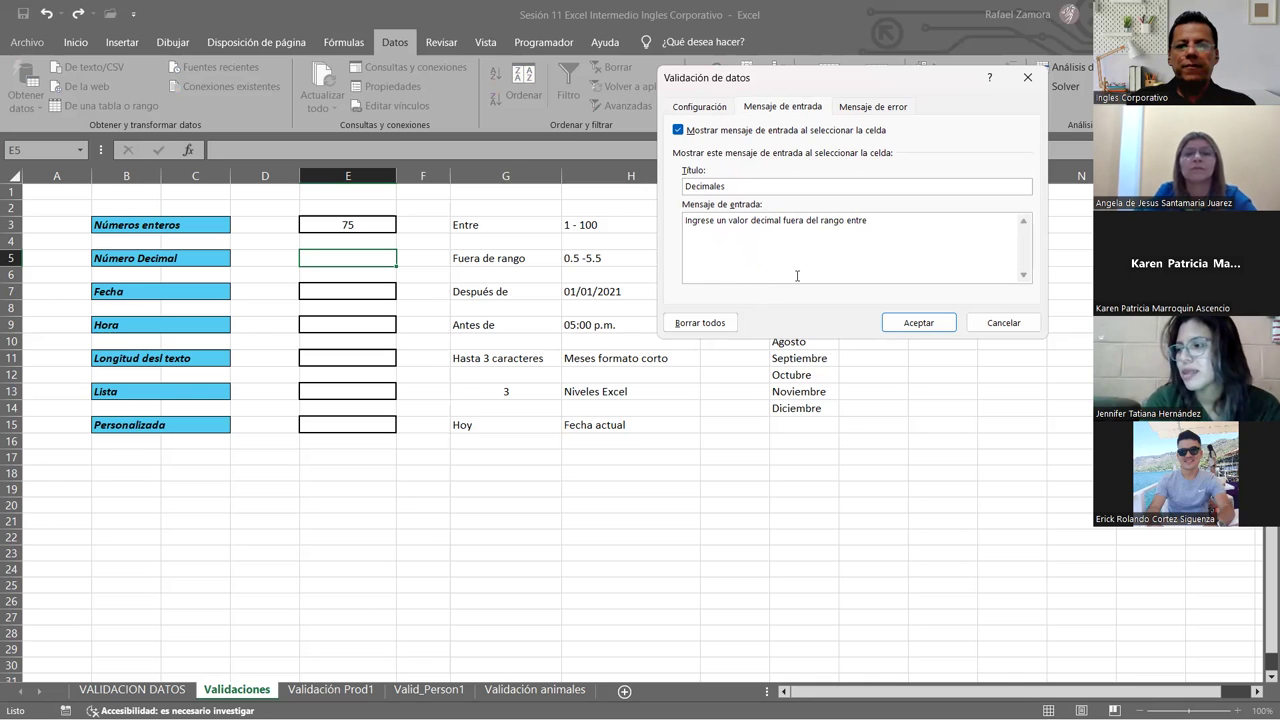
{"action": "type", "text": "0.5 y 5.5"}
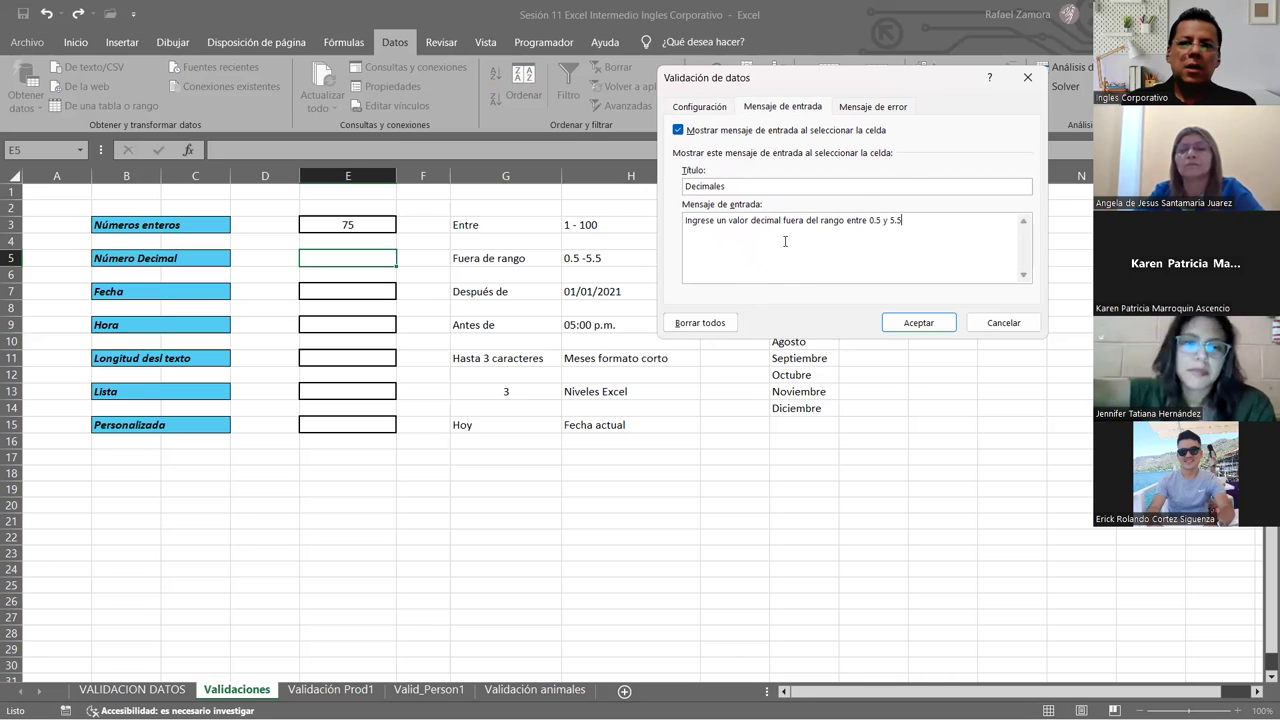
Set E5's error alert to Advertencia style titled ERROR.
{"action": "left_click", "coordinate": [866, 110]}
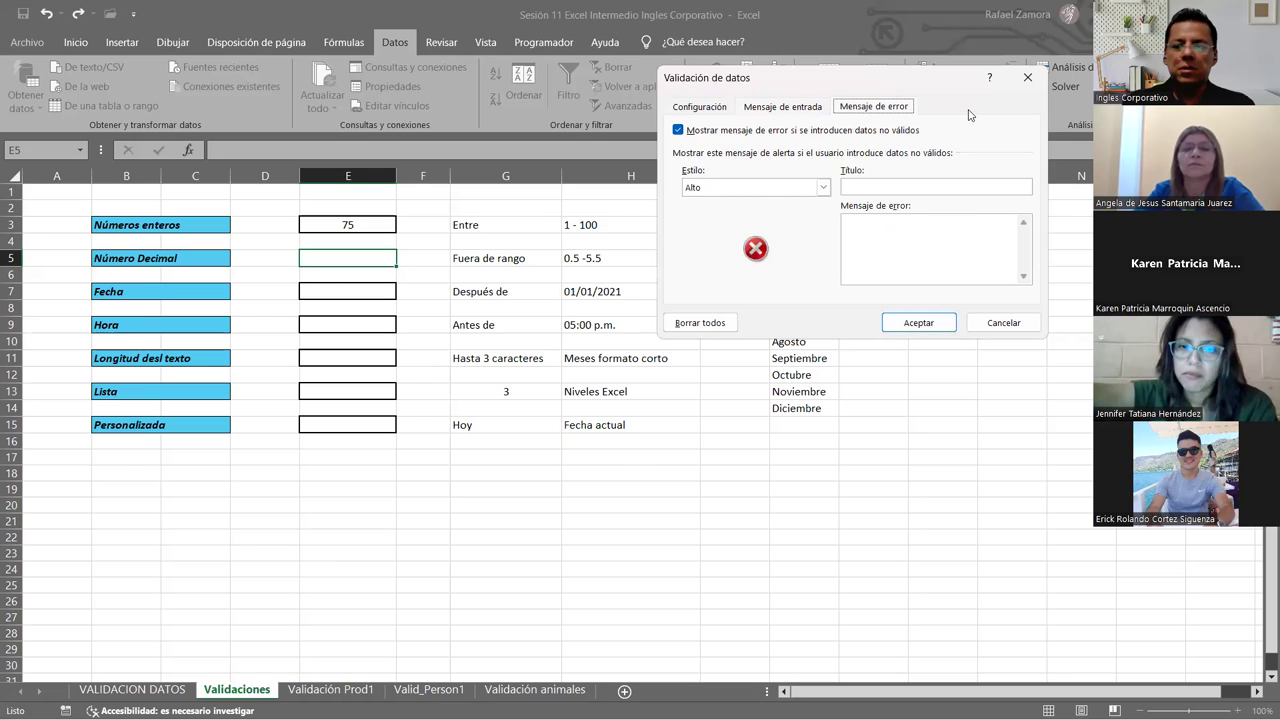
{"action": "left_click", "coordinate": [806, 190]}
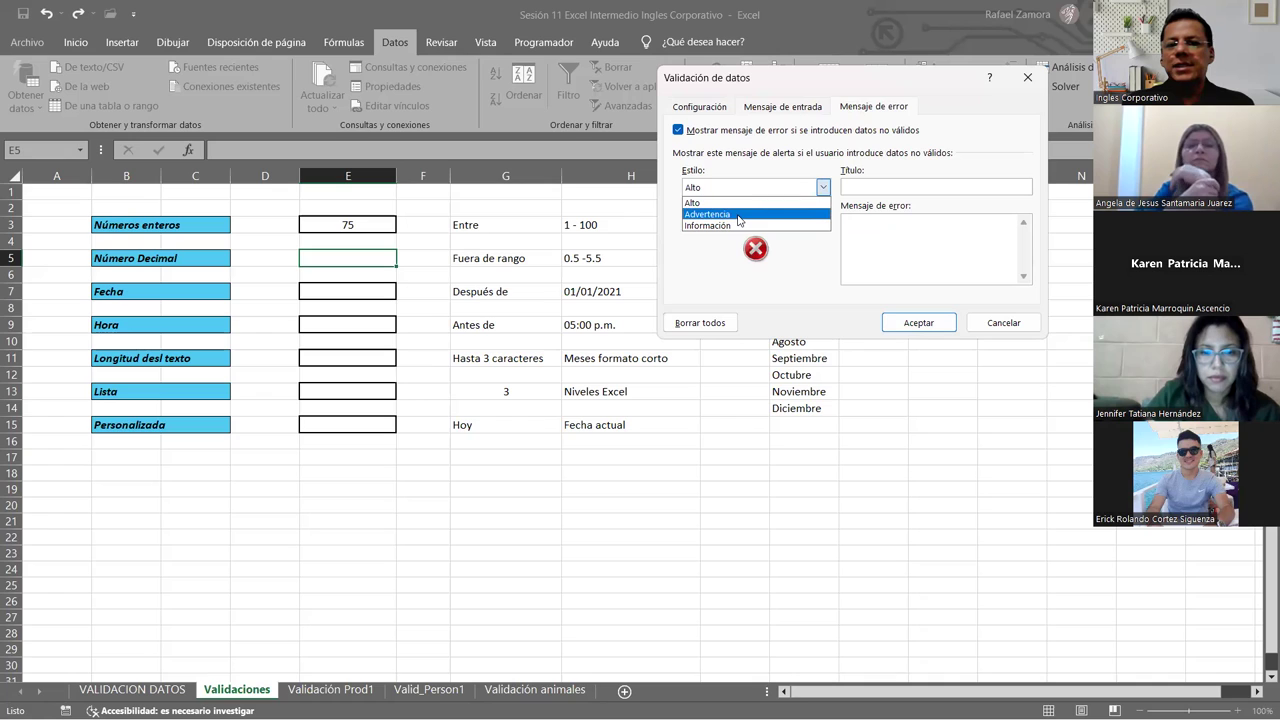
{"action": "left_click", "coordinate": [739, 215]}
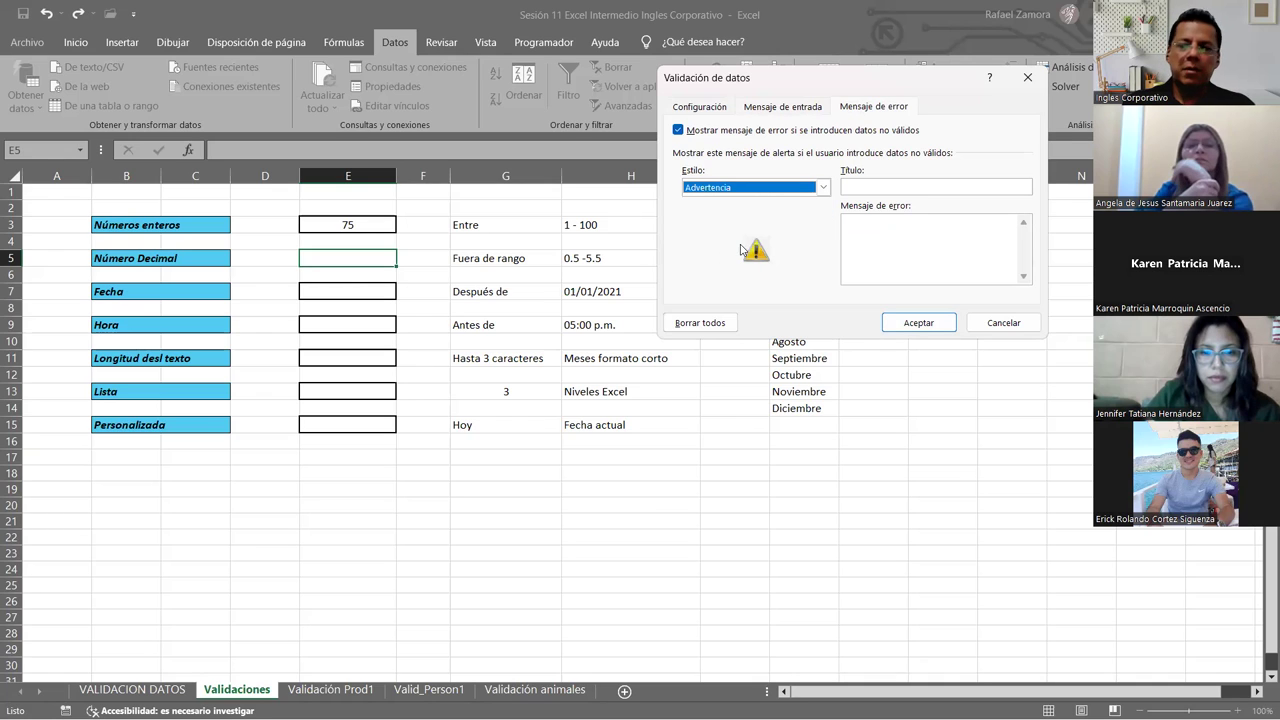
{"action": "left_click", "coordinate": [903, 188]}
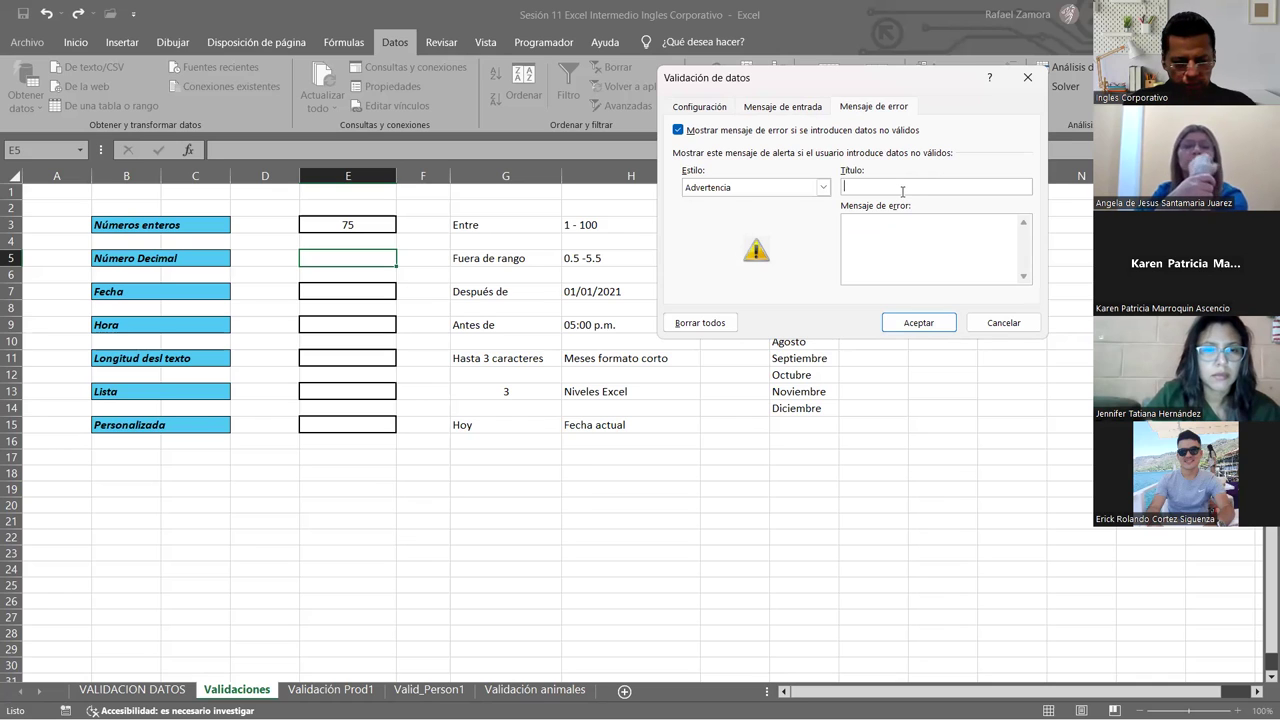
{"action": "type", "text": "ERROR"}
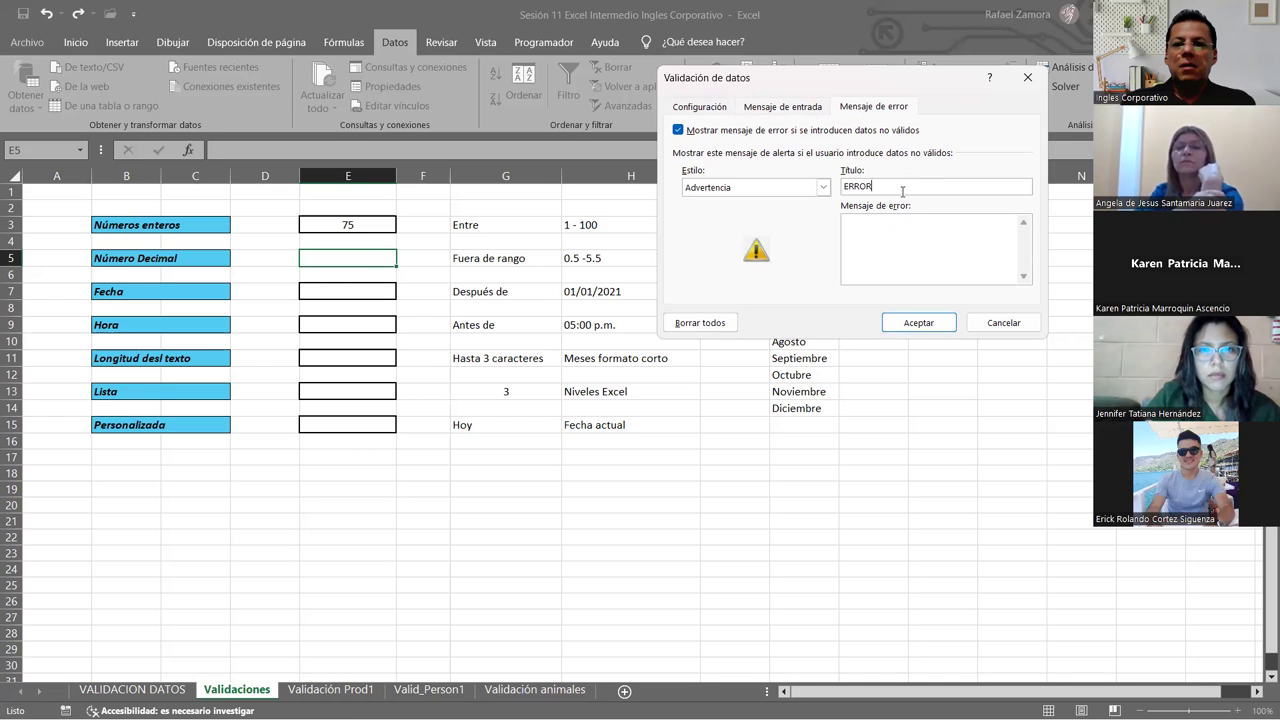
Enter the error message 'Revise datos ingresados' and review the other tabs.
{"action": "left_click", "coordinate": [892, 234]}
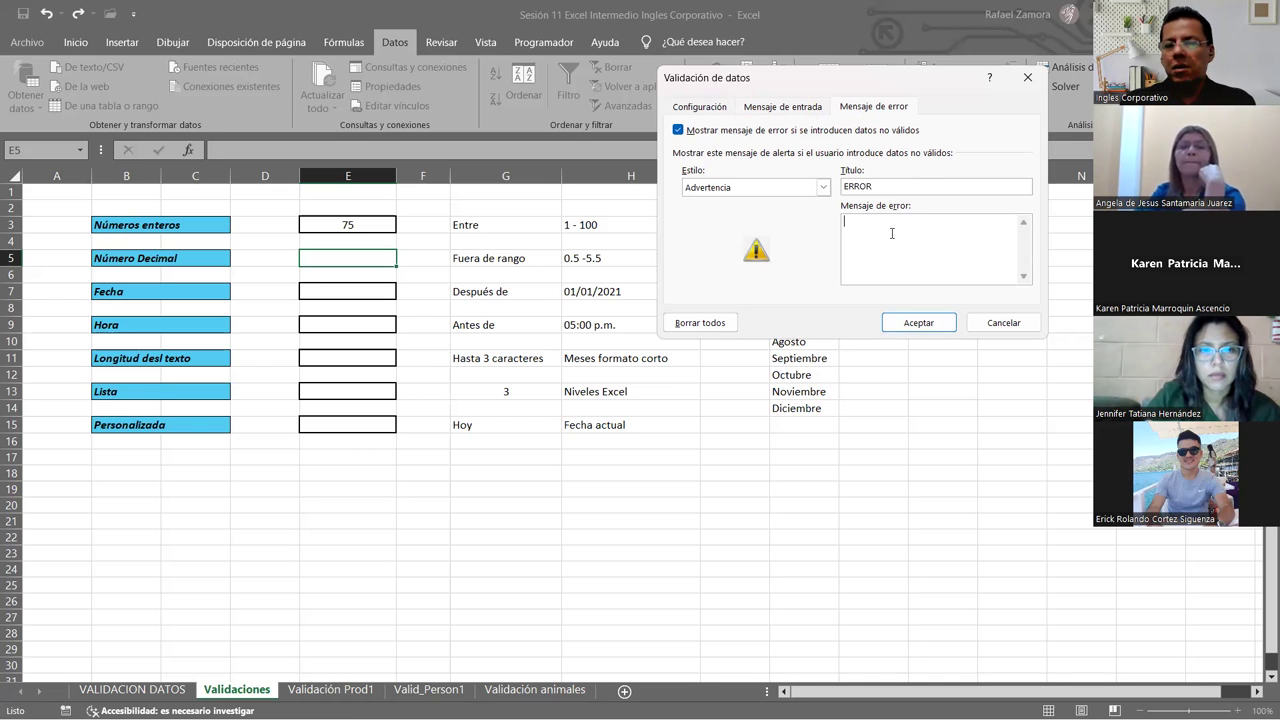
{"action": "type", "text": "REvise datos ingresado"}
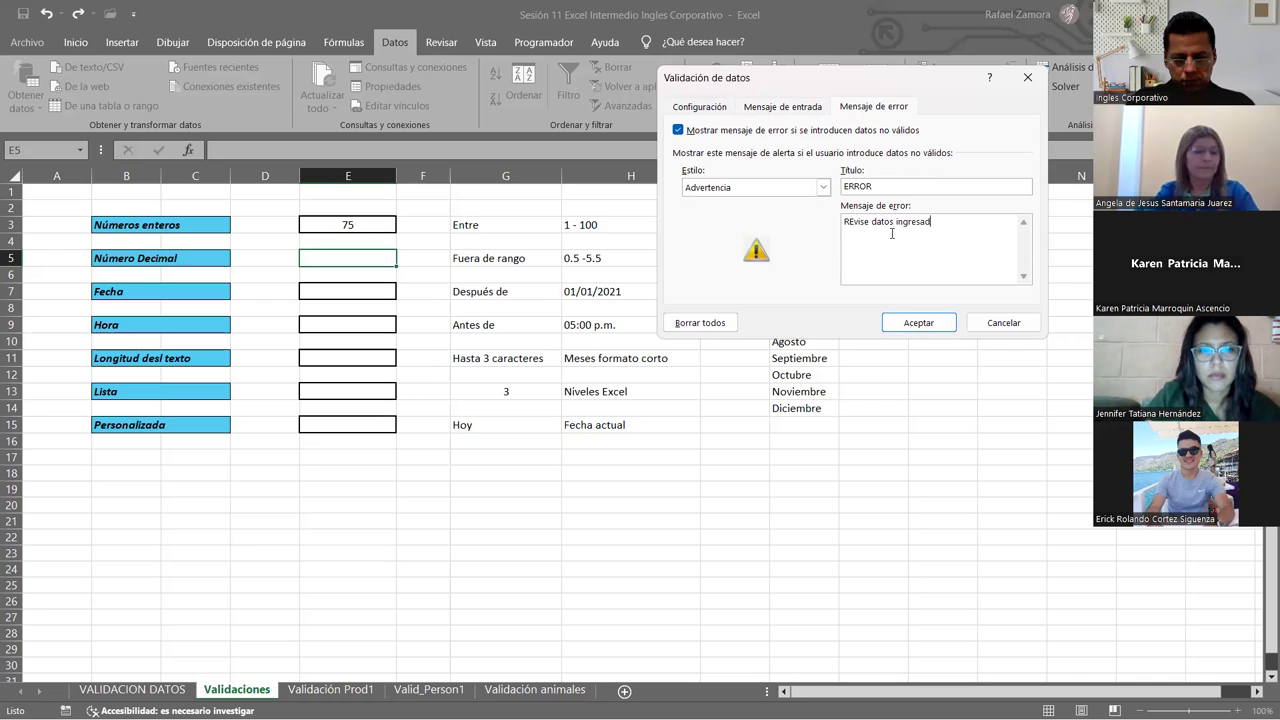
{"action": "key", "text": "Home"}
{"action": "key", "text": "Right"}
{"action": "key", "text": "Delete"}
{"action": "type", "text": "e"}
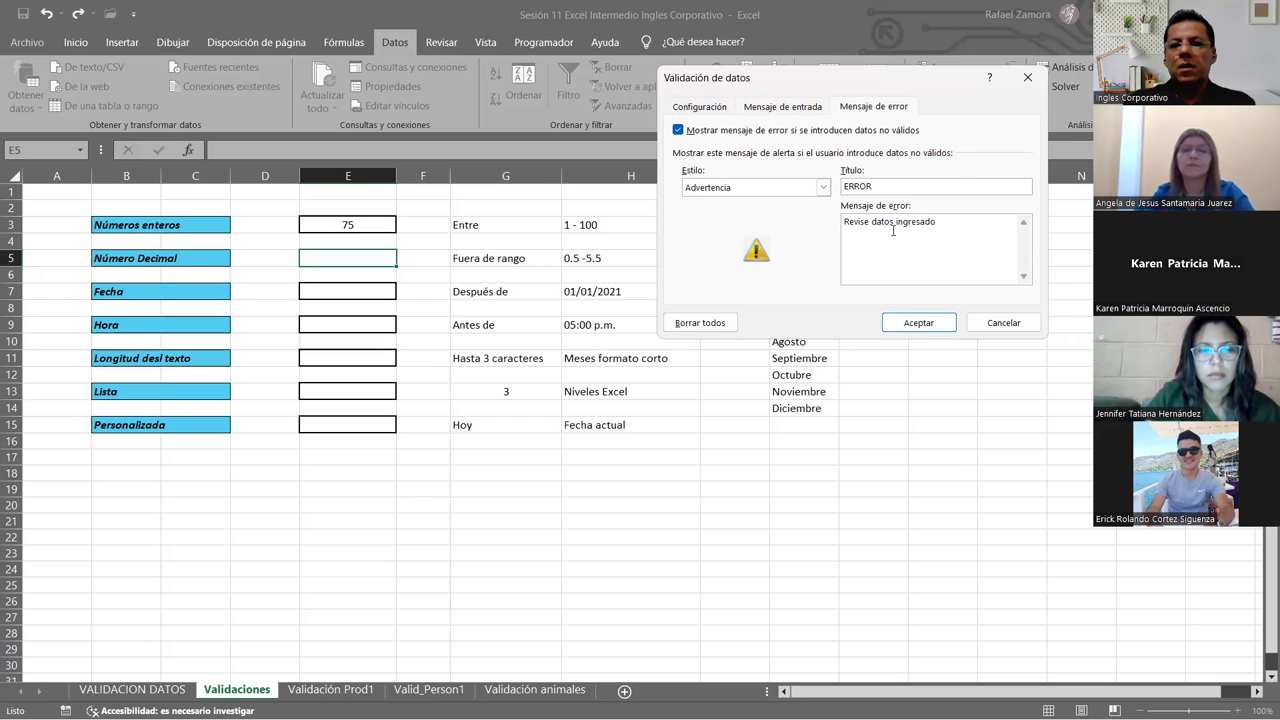
{"action": "left_click", "coordinate": [937, 221]}
{"action": "type", "text": "s"}
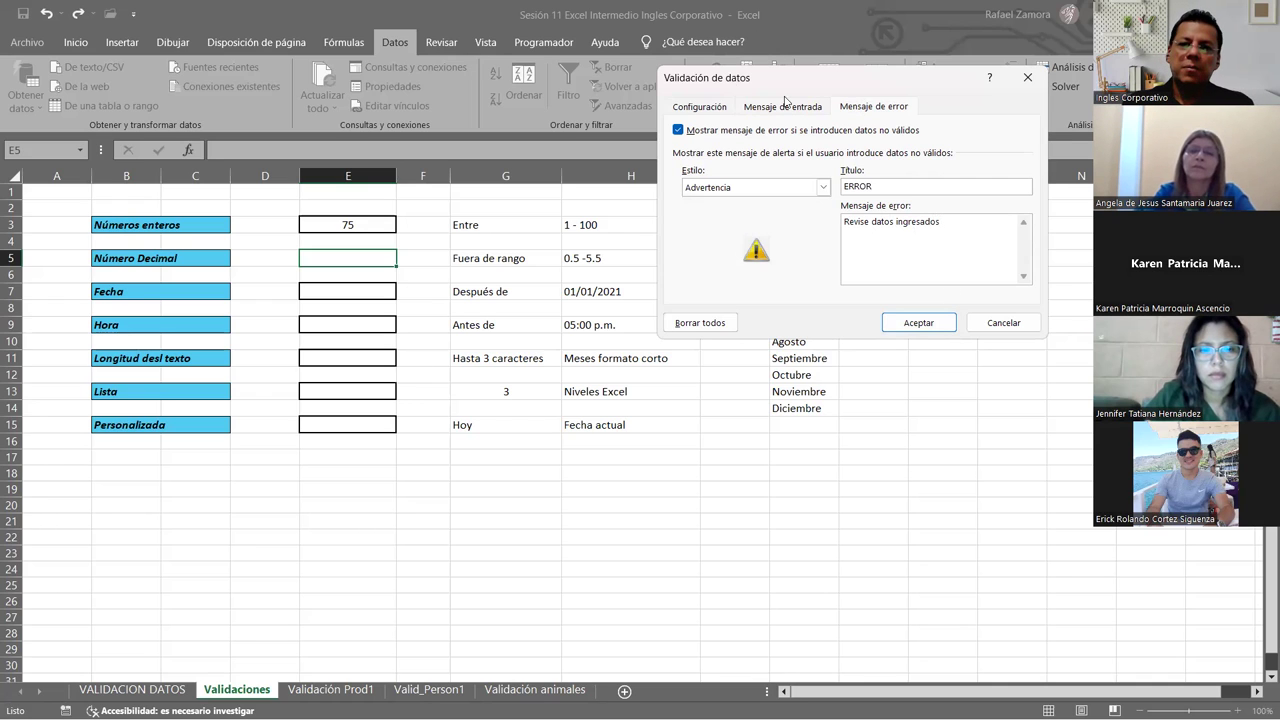
{"action": "left_click", "coordinate": [806, 113]}
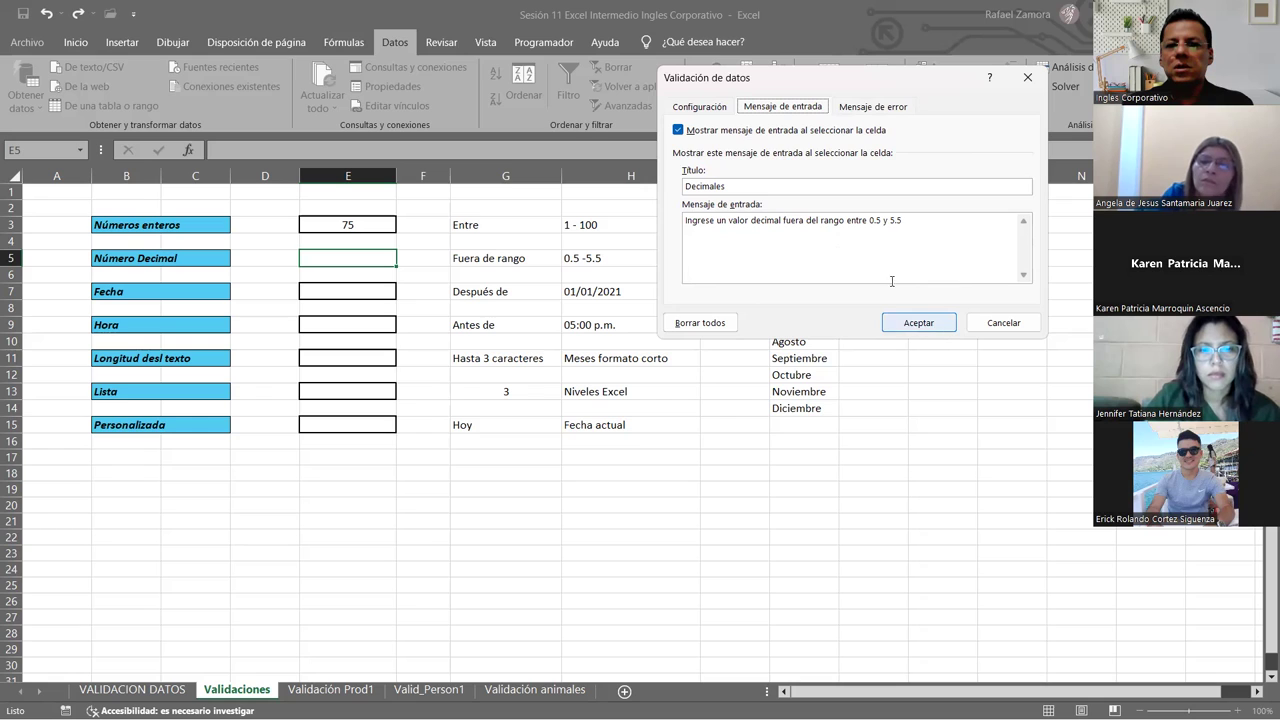
{"action": "left_click", "coordinate": [718, 108]}
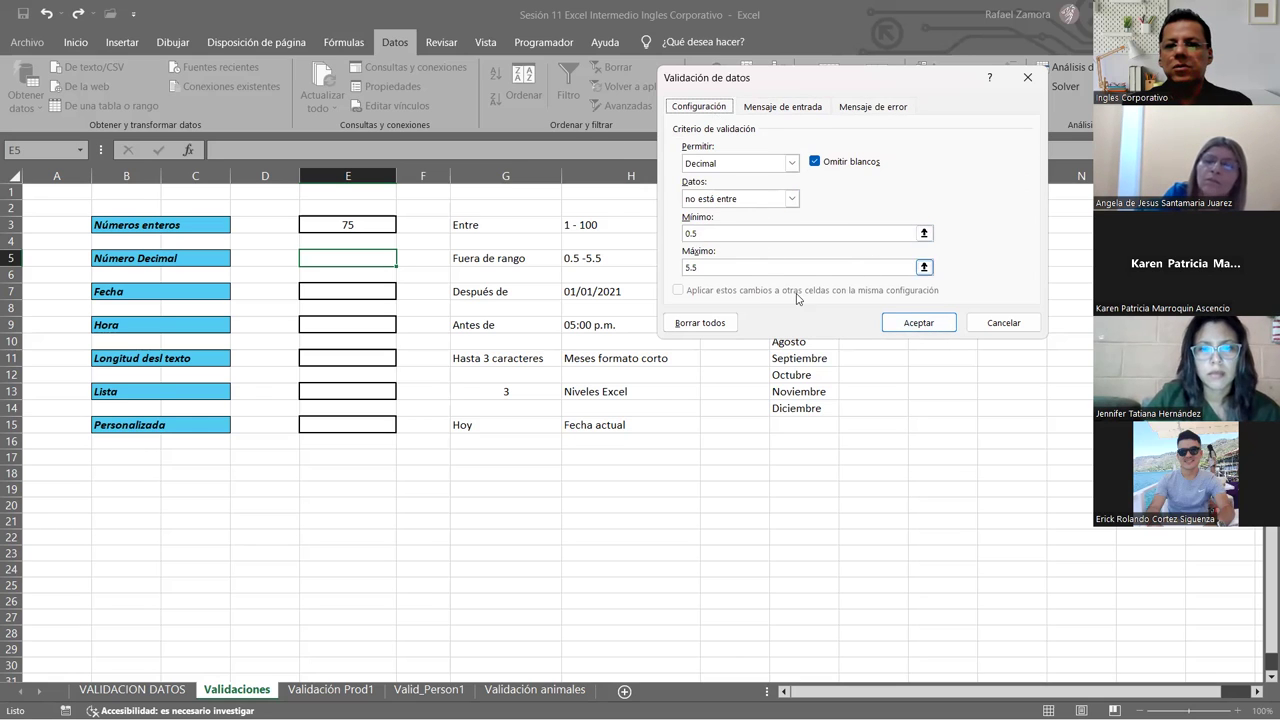
Apply E5's validation, enter 0.4 in E5, then type 0.6.
{"action": "left_click", "coordinate": [920, 323]}
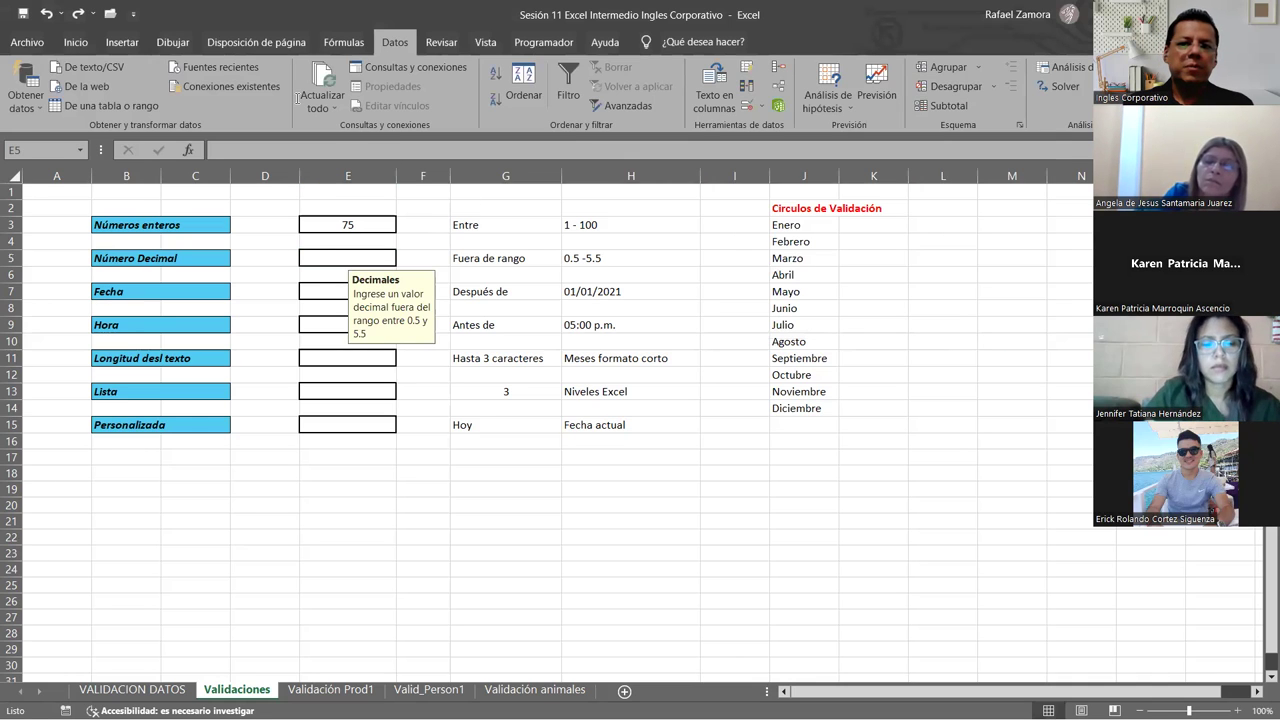
{"action": "double_click", "coordinate": [360, 256]}
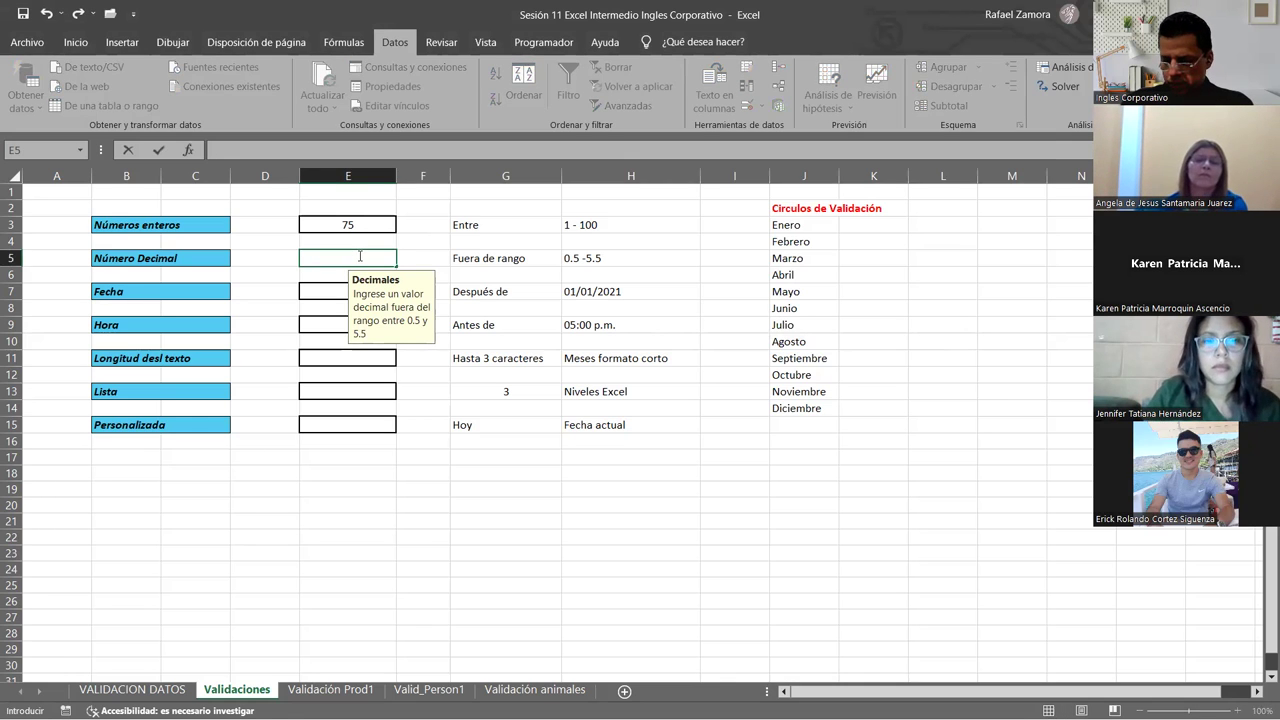
{"action": "type", "text": "0.2"}
{"action": "key", "text": "Escape"}
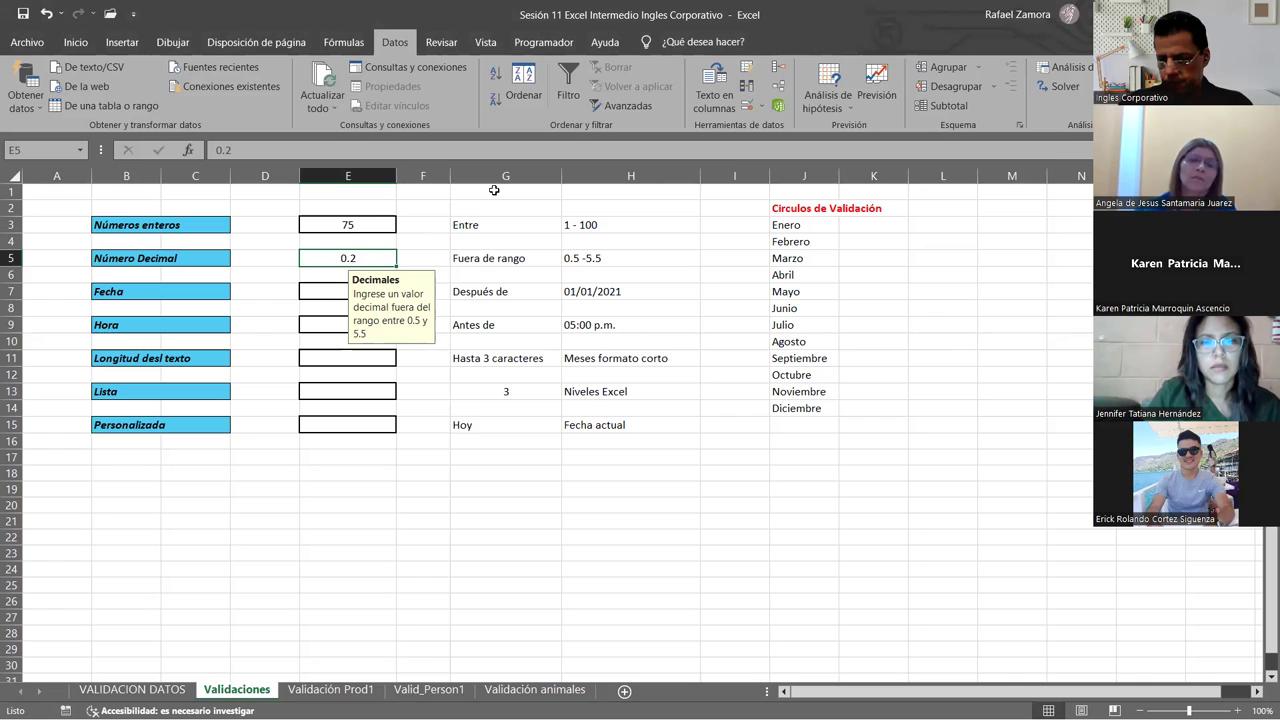
{"action": "type", "text": "0."}
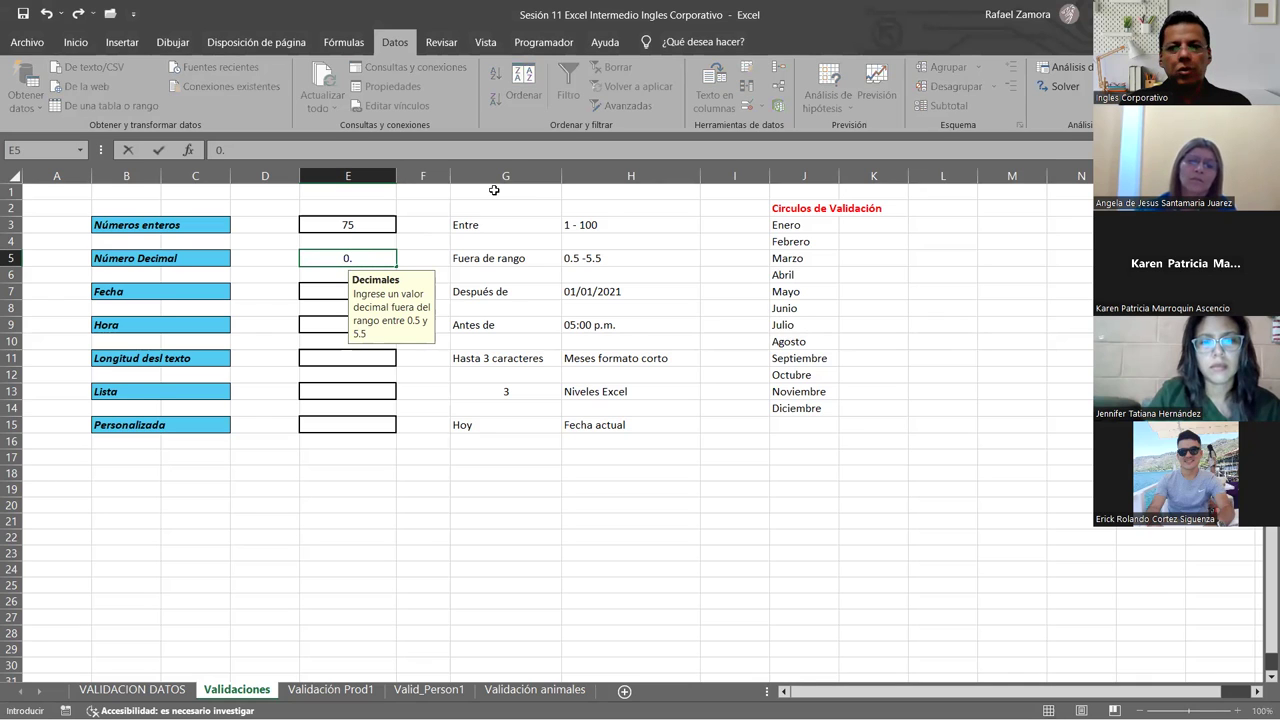
{"action": "key", "text": "ctrl+Return"}
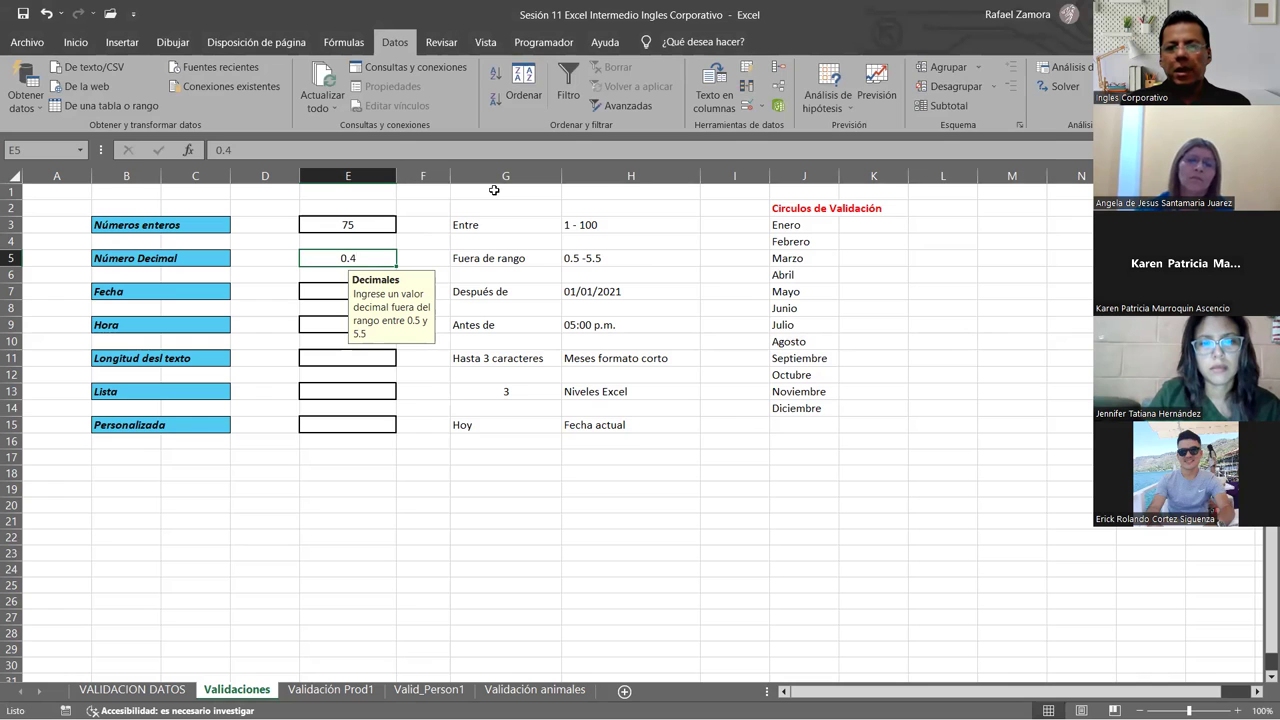
{"action": "type", "text": "0.6"}
Commit 0.6 in E5 and cancel the ERROR warning so E5 keeps 0.4.
{"action": "key", "text": "Return"}
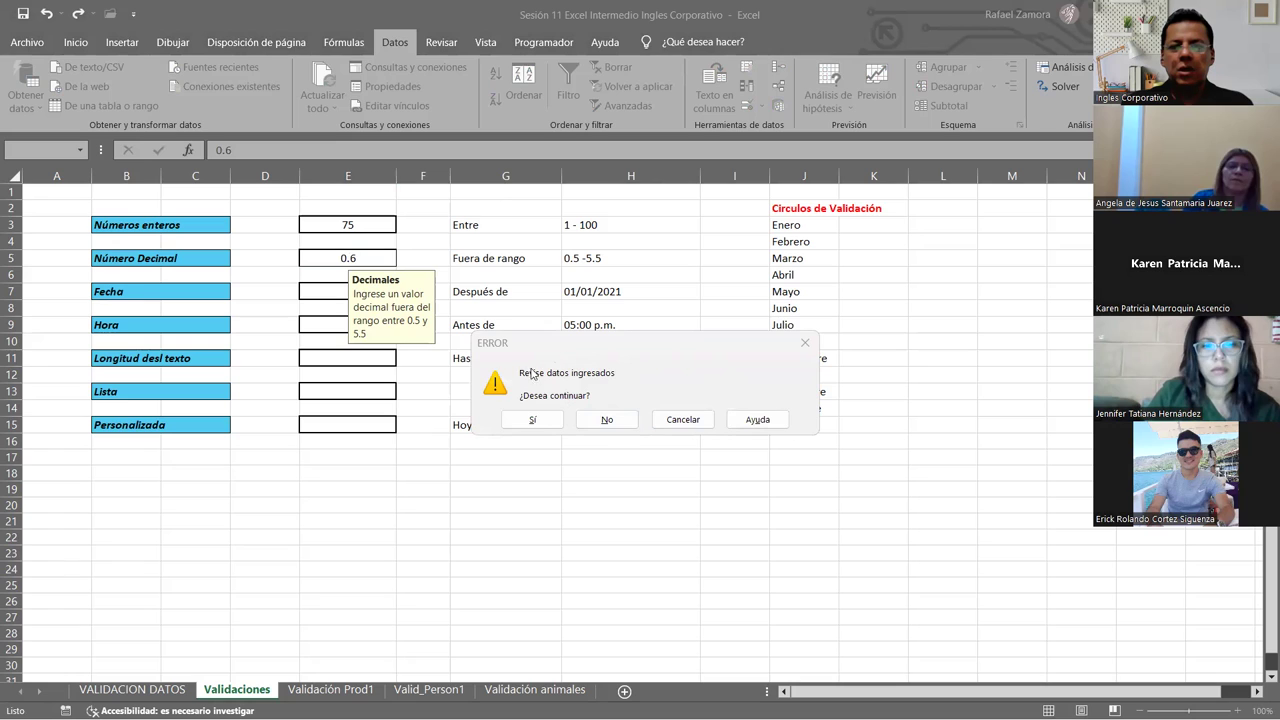
{"action": "left_click", "coordinate": [640, 410]}
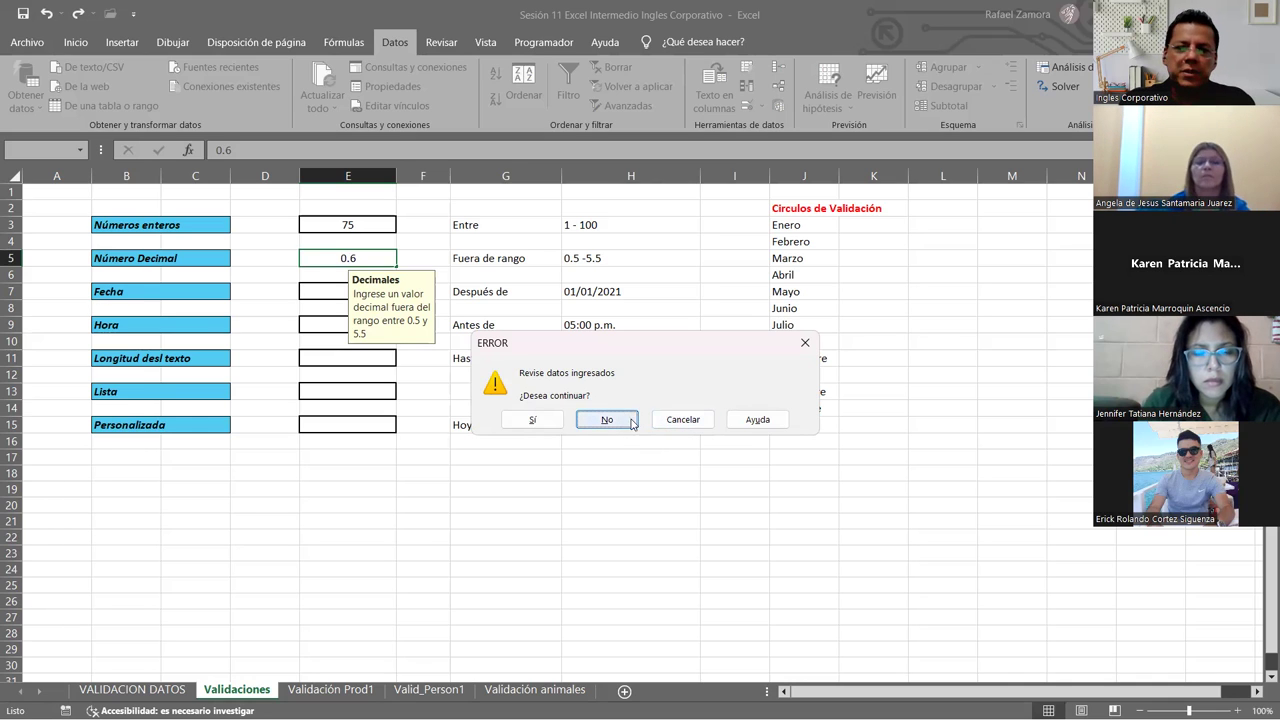
{"action": "left_click", "coordinate": [691, 419]}
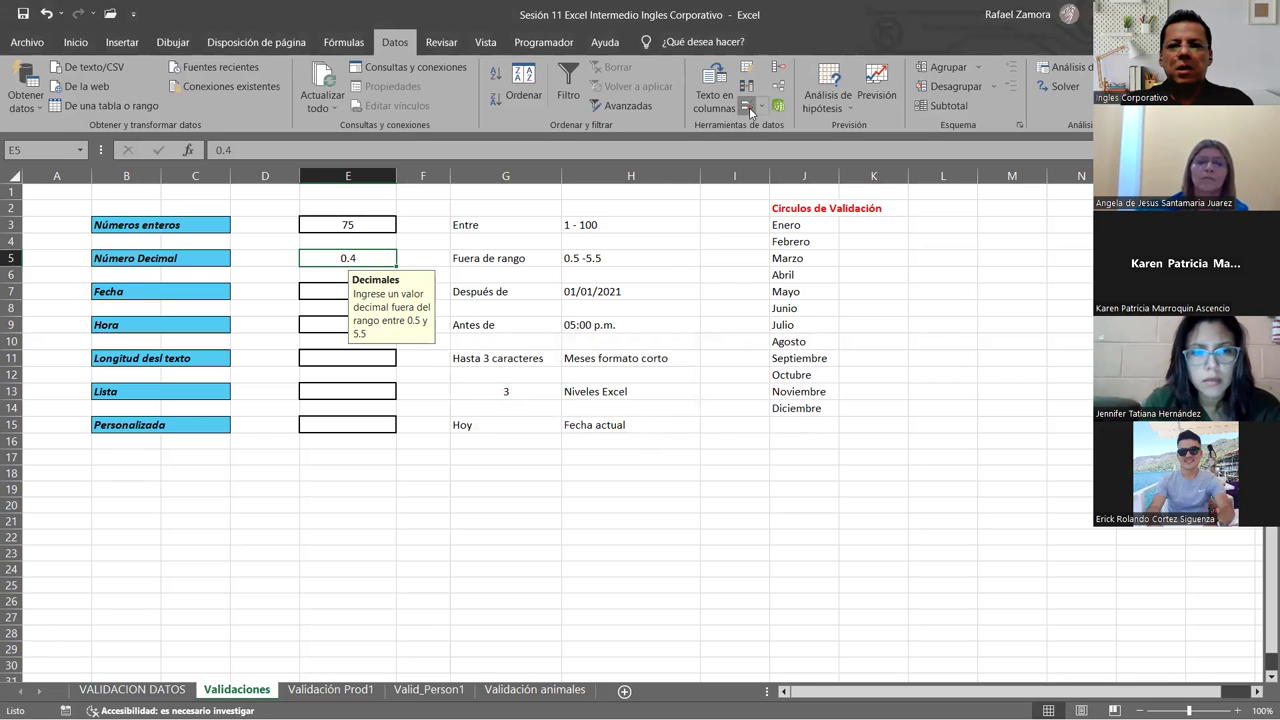
{"action": "left_click", "coordinate": [749, 107]}
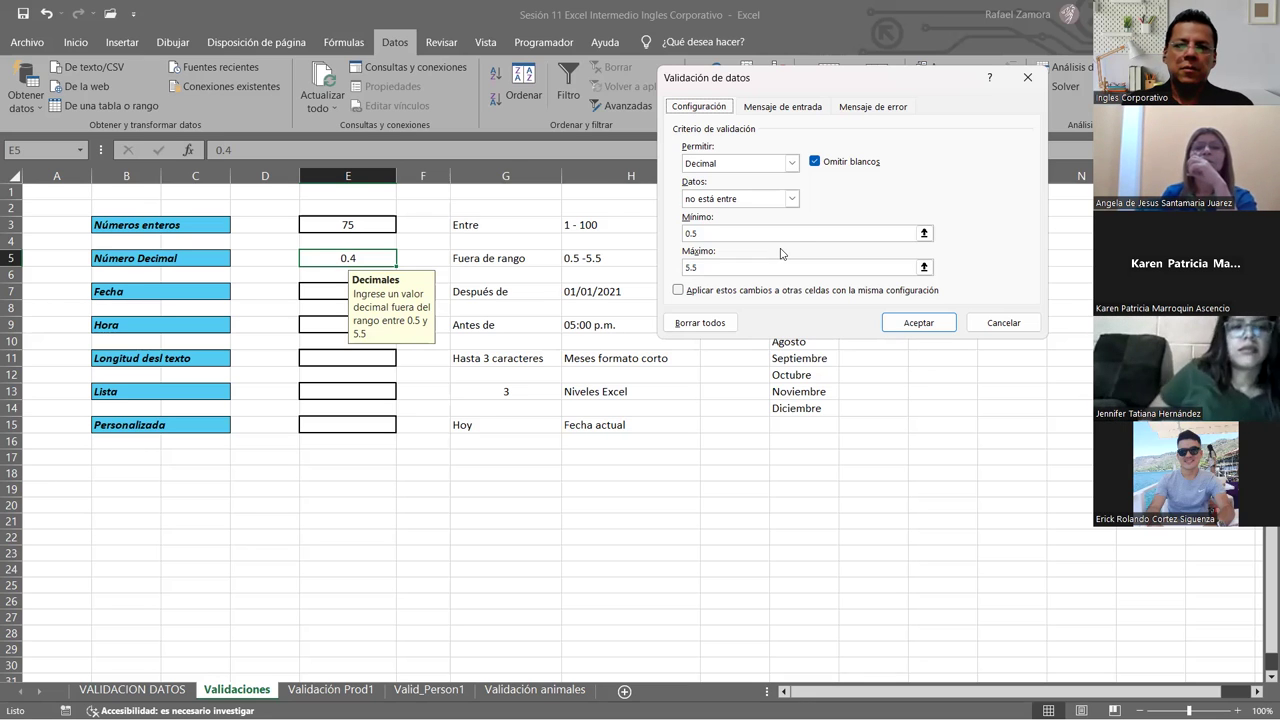
{"action": "left_click", "coordinate": [800, 107]}
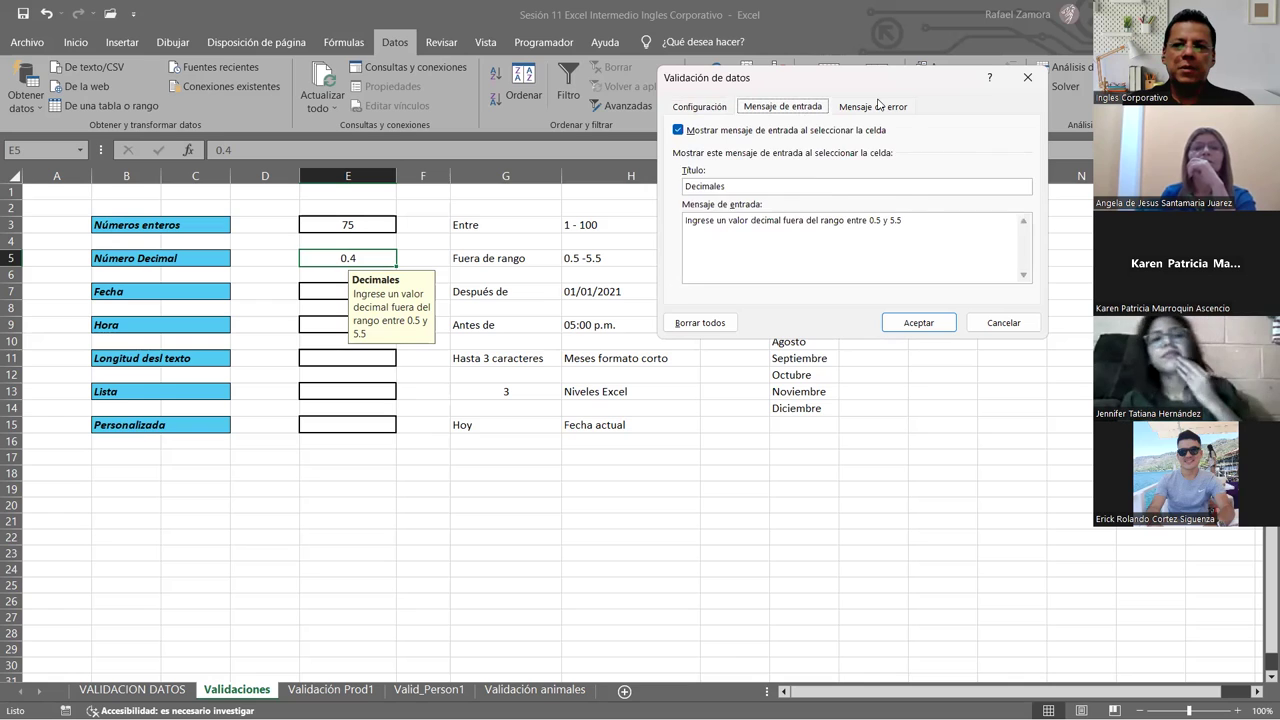
{"action": "key", "text": "ctrl+Tab"}
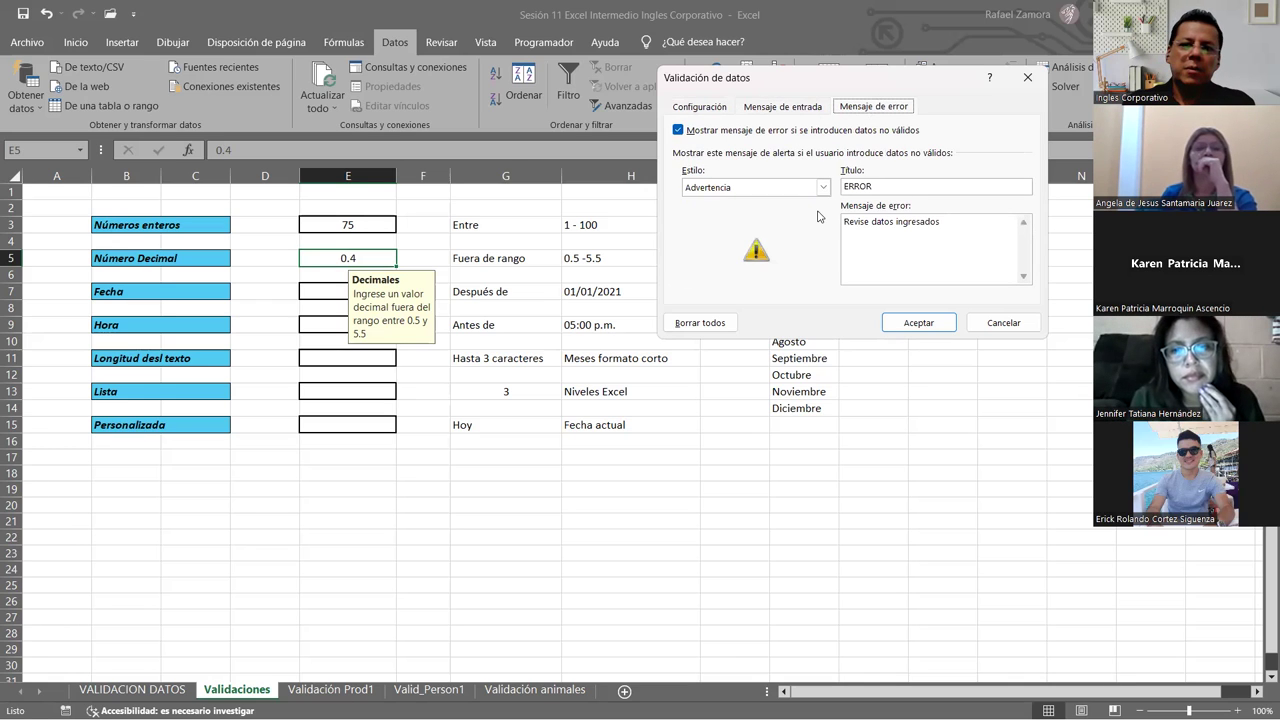
{"action": "left_click", "coordinate": [716, 187]}
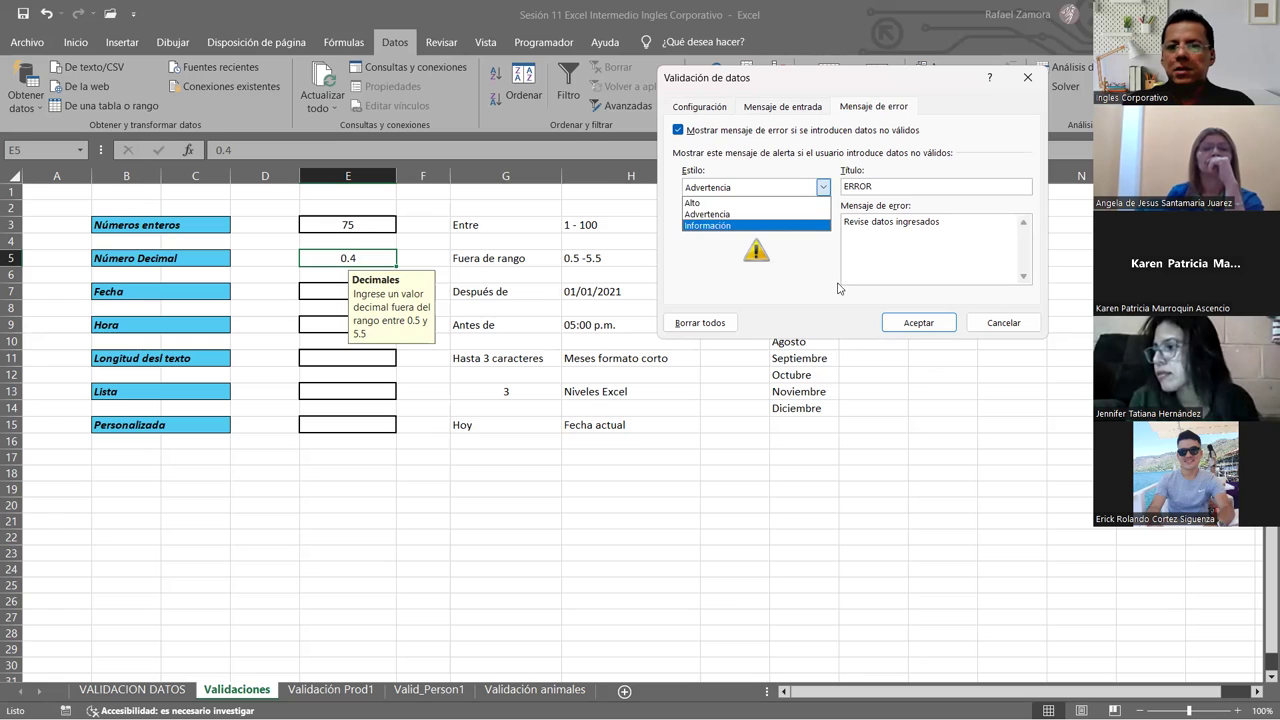
{"action": "key", "text": "Escape"}
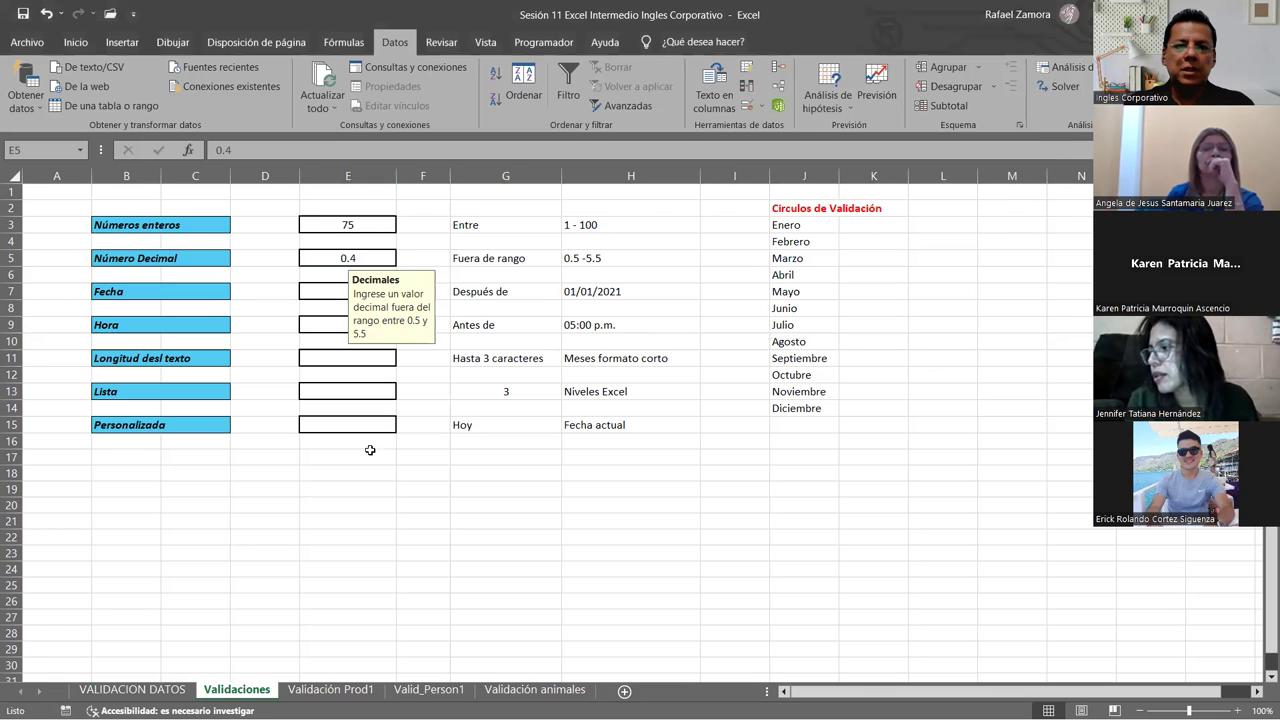
{"action": "left_click", "coordinate": [411, 473]}
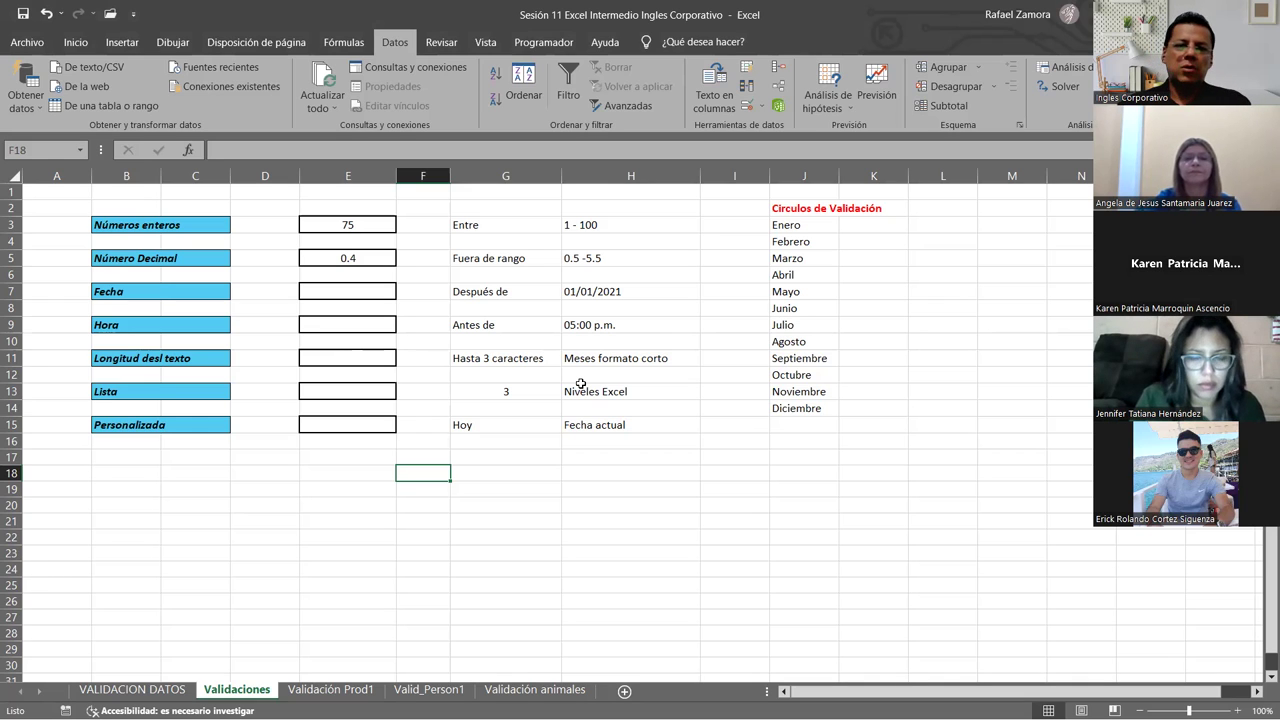
Select cell E7 under Fecha.
{"action": "left_click", "coordinate": [353, 287]}
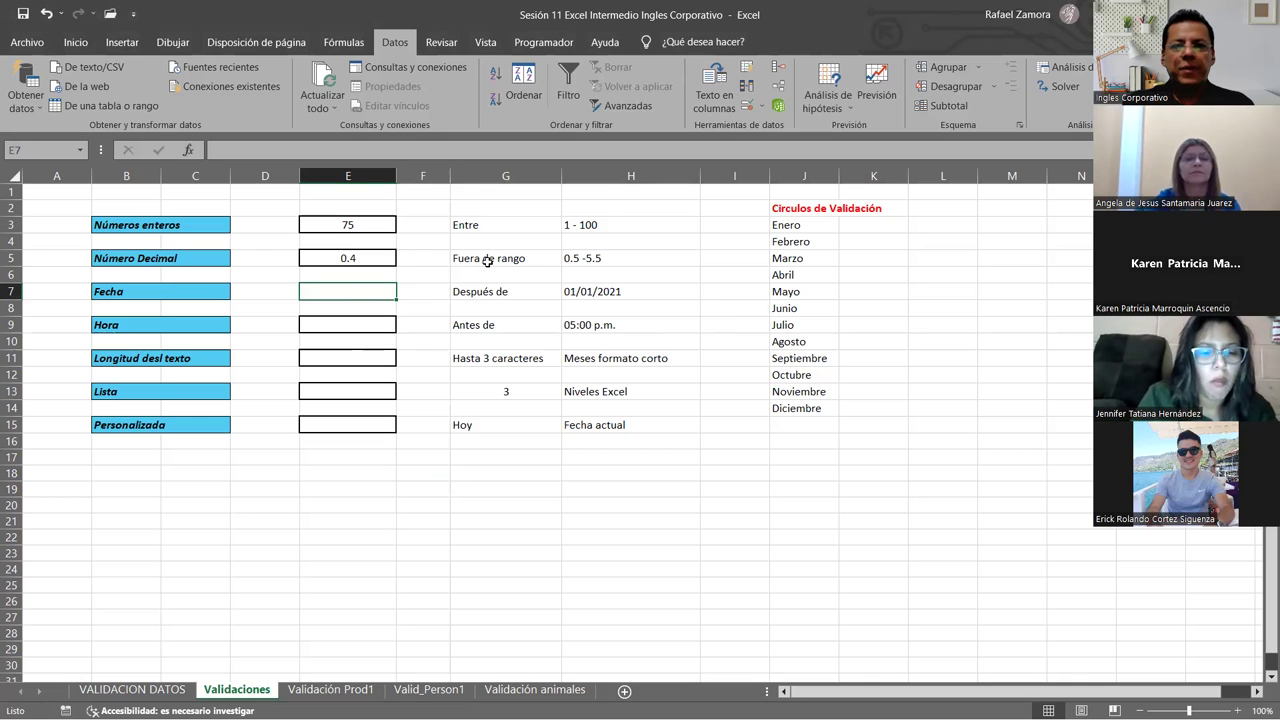
Set E7's validation to Fecha, mayor que, with start date =H7.
{"action": "left_click", "coordinate": [741, 109]}
{"action": "left_click", "coordinate": [712, 108]}
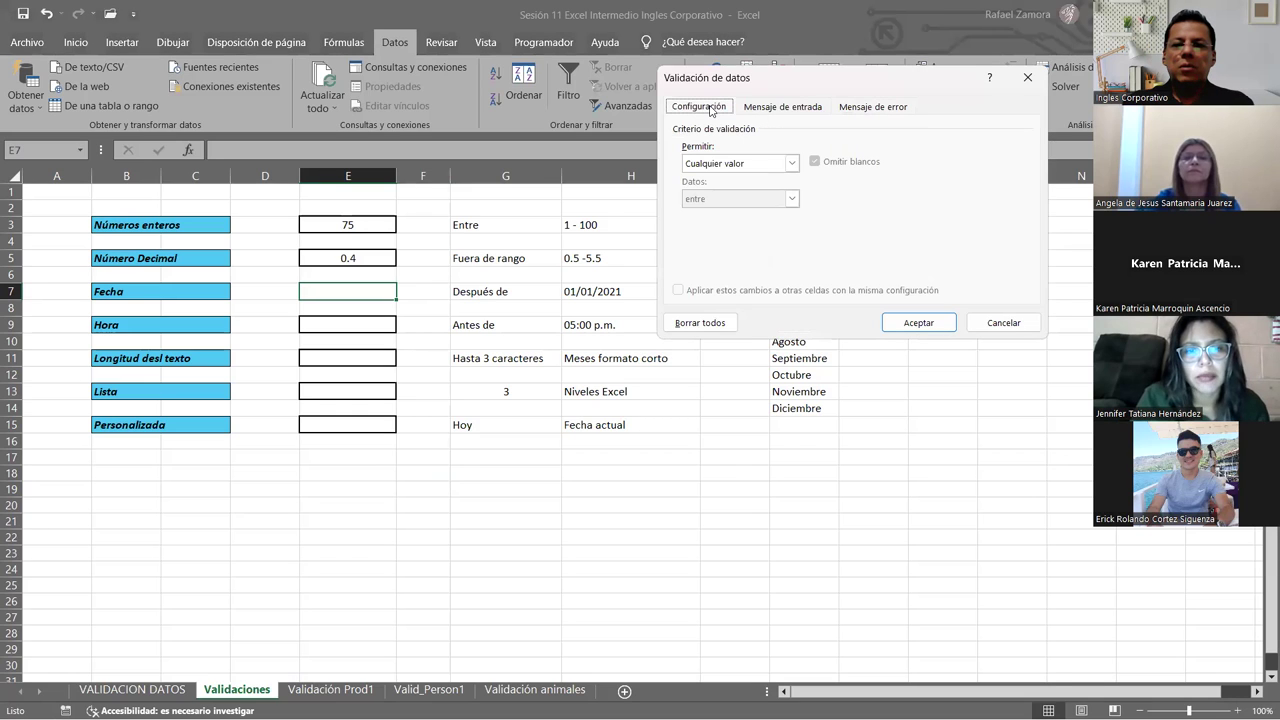
{"action": "left_click", "coordinate": [784, 164]}
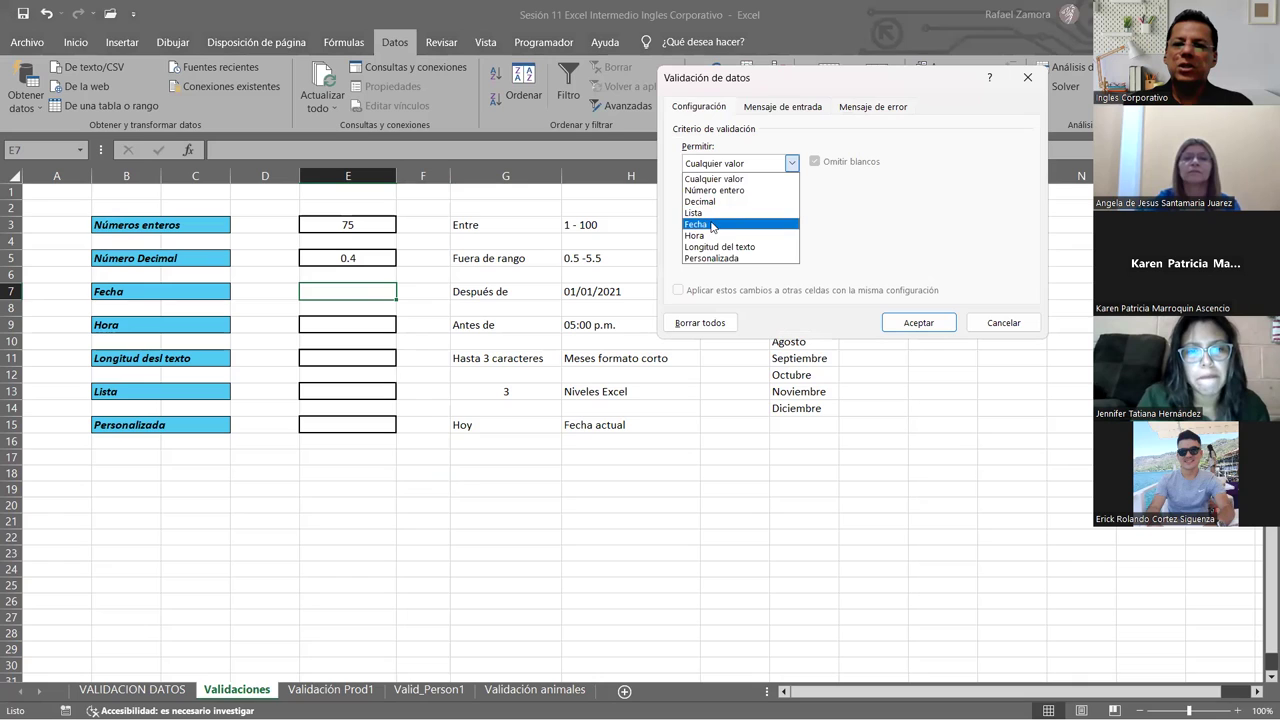
{"action": "left_click", "coordinate": [712, 224]}
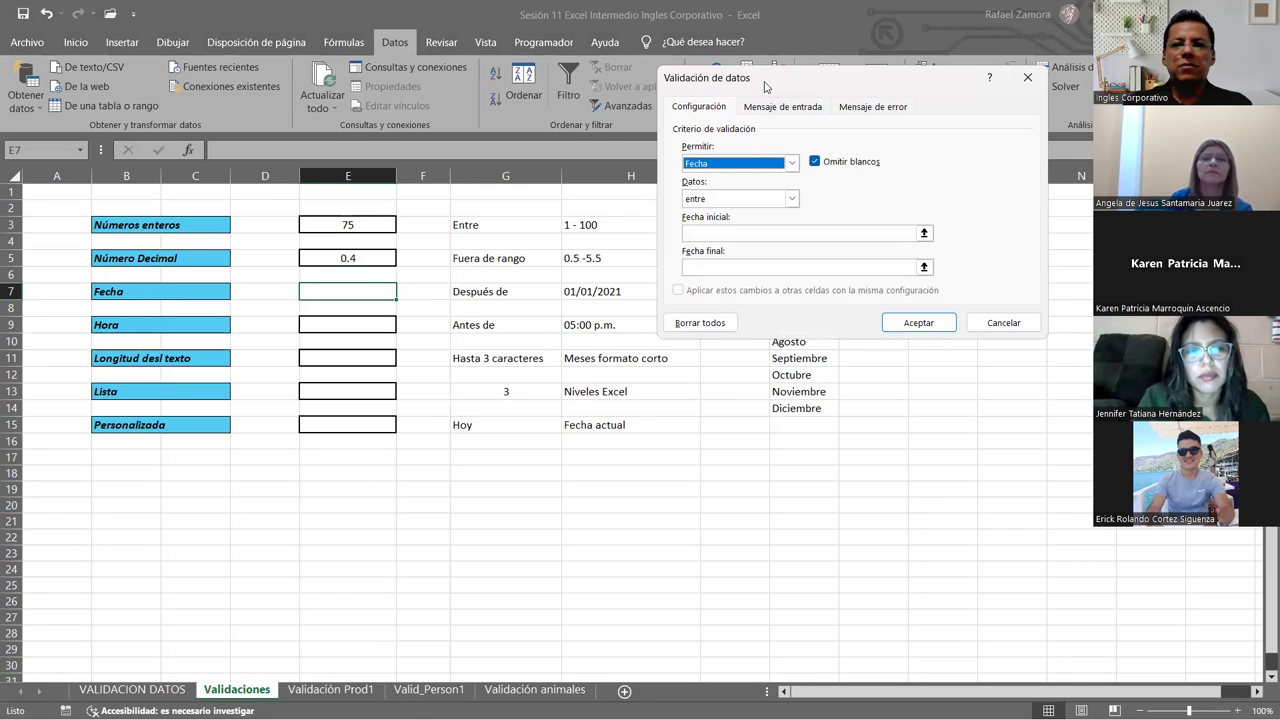
{"action": "left_click_drag", "start_coordinate": [765, 87], "coordinate": [788, 53]}
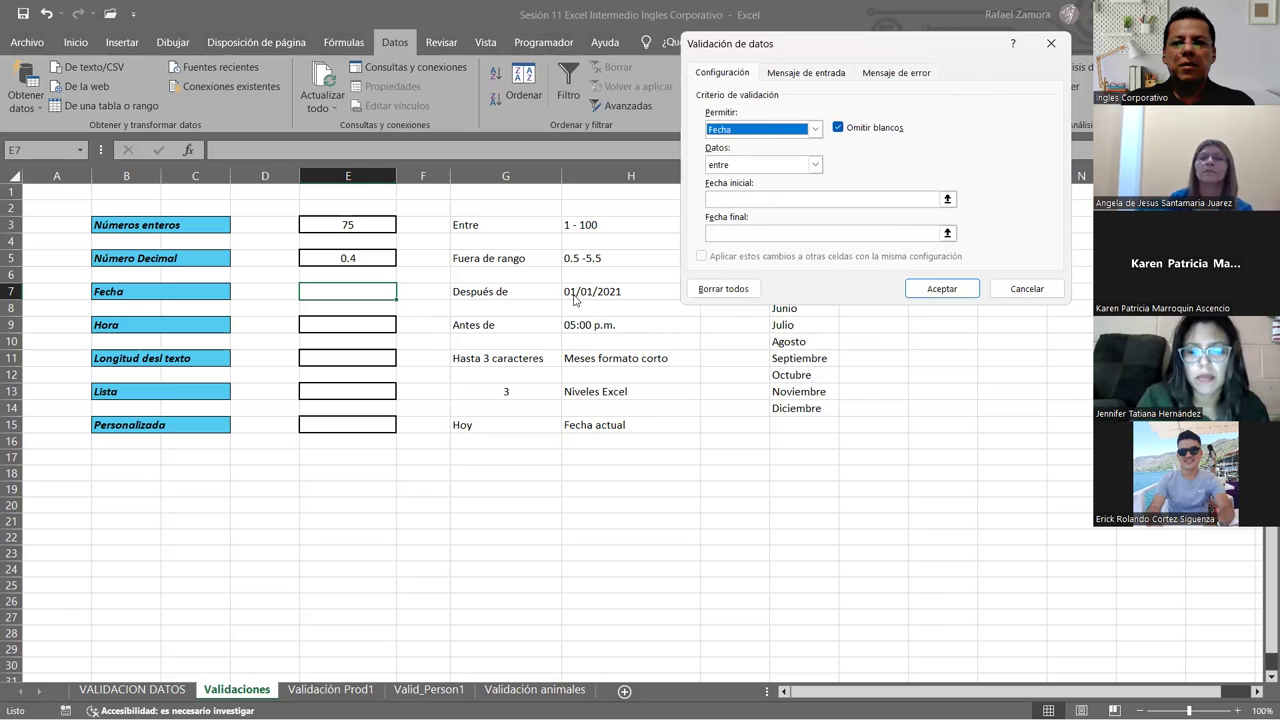
{"action": "left_click", "coordinate": [814, 165]}
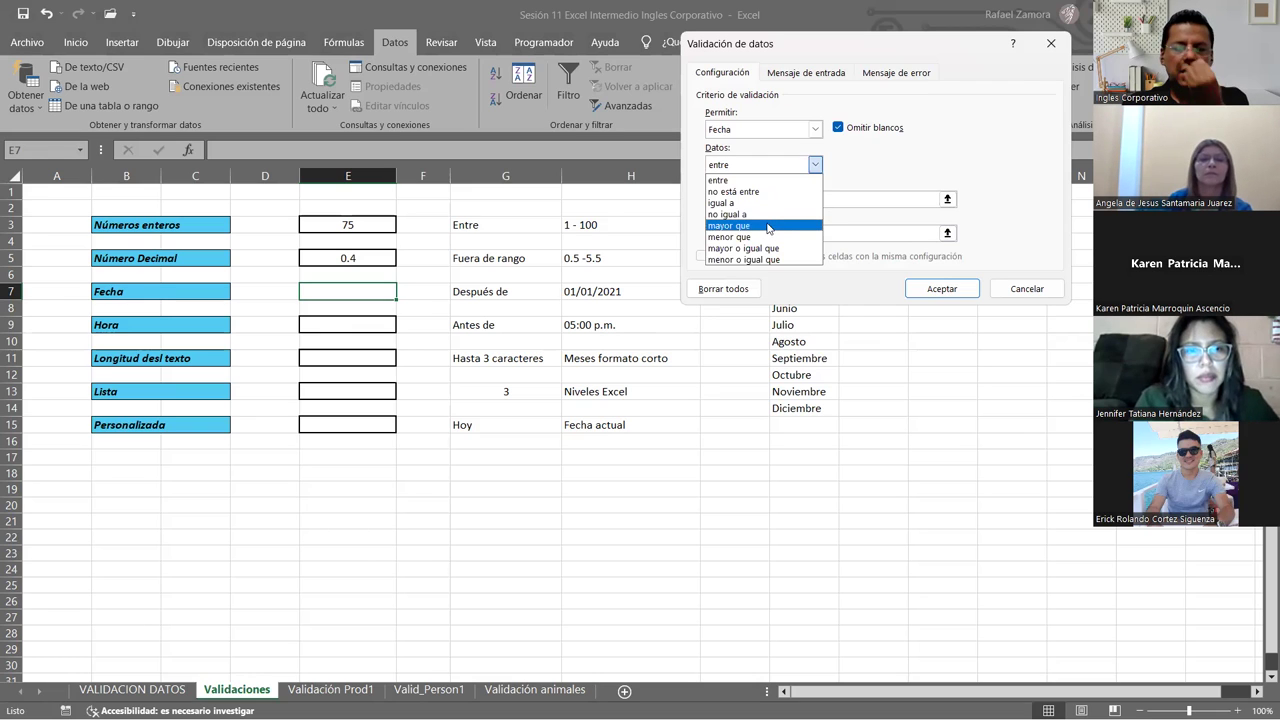
{"action": "left_click", "coordinate": [770, 226]}
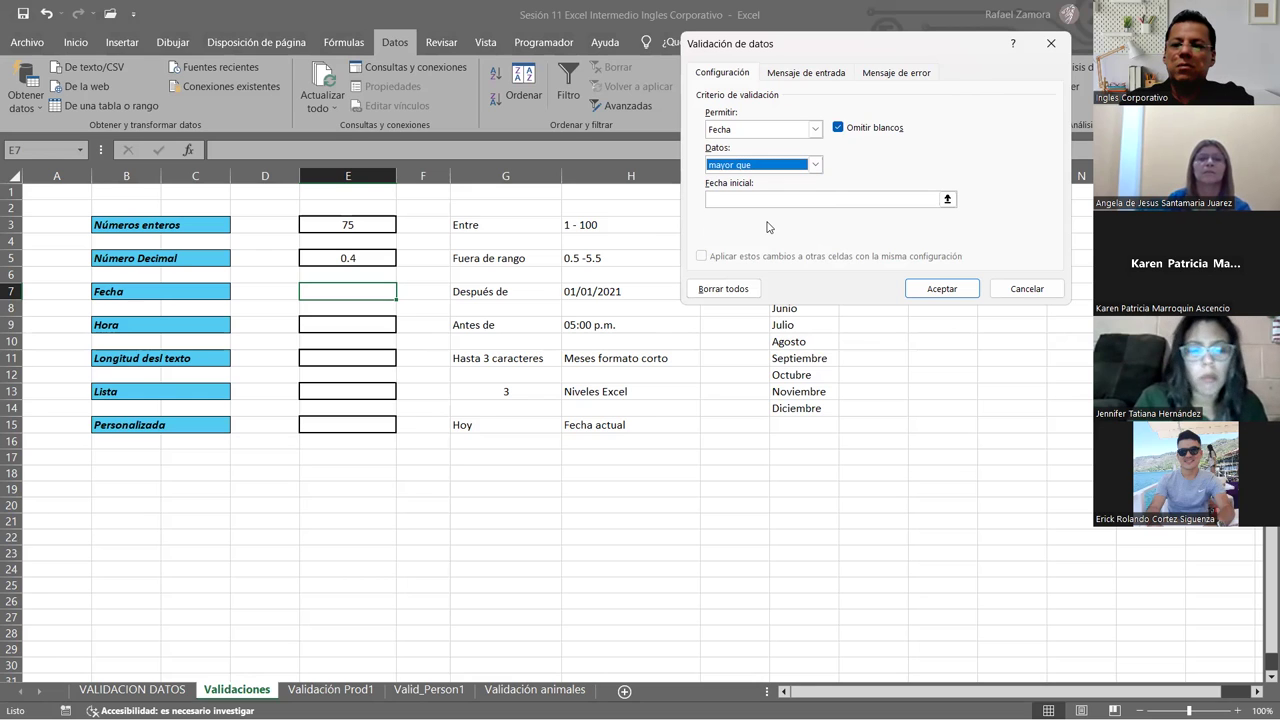
{"action": "left_click", "coordinate": [932, 199]}
{"action": "left_click", "coordinate": [594, 287]}
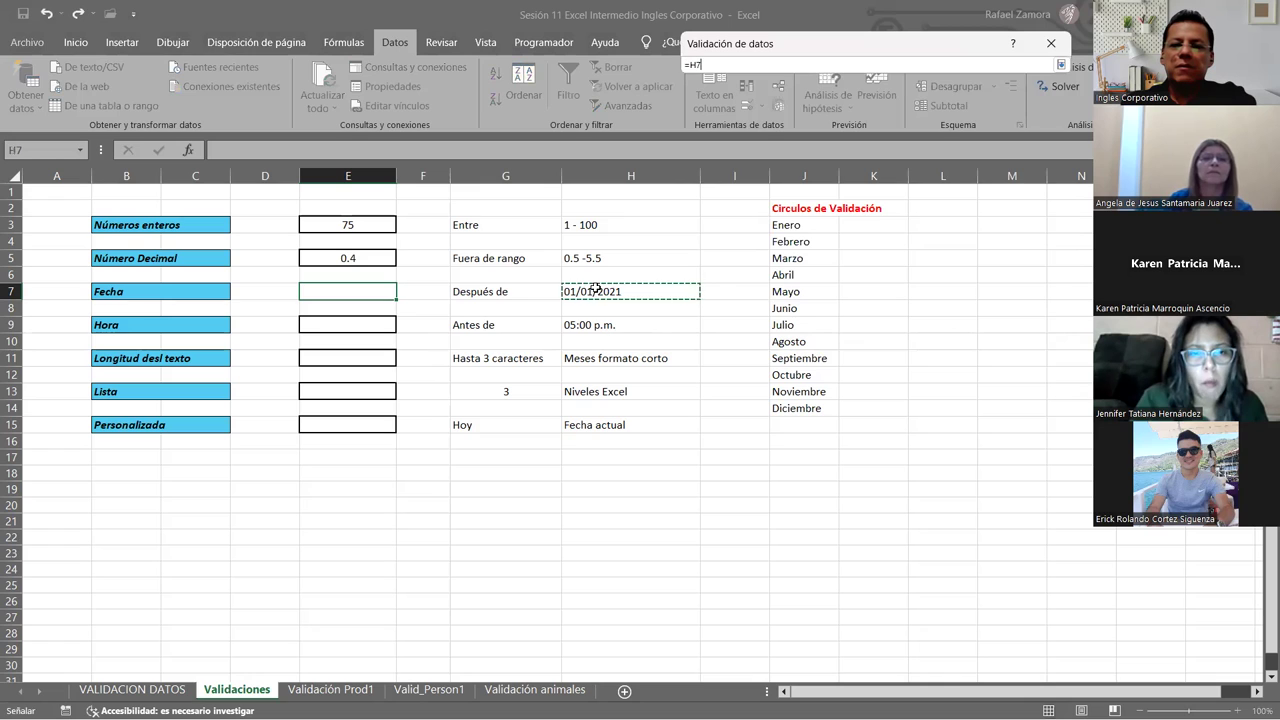
{"action": "left_click", "coordinate": [1059, 65]}
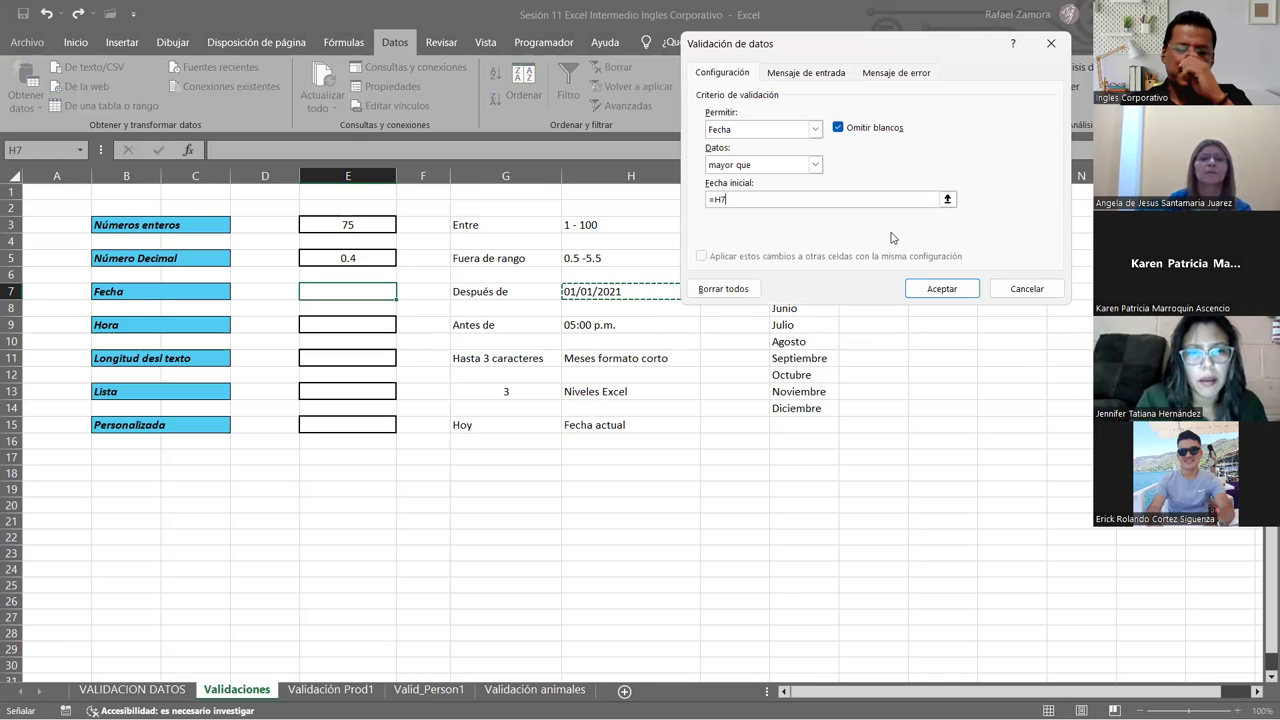
{"action": "left_click", "coordinate": [829, 76]}
Enter 'Fecha' as the input message title and 'Ingrese fecha después de 01/01/2021' as its text.
{"action": "left_click", "coordinate": [747, 151]}
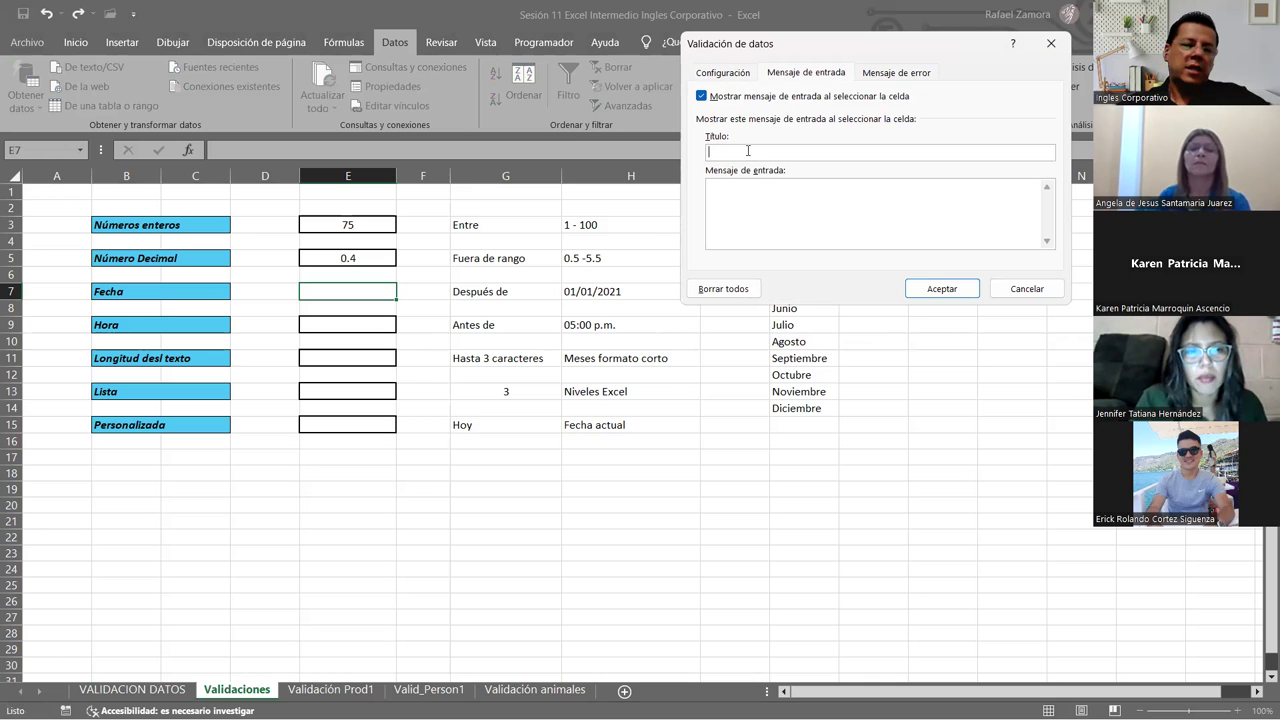
{"action": "type", "text": "Fecha"}
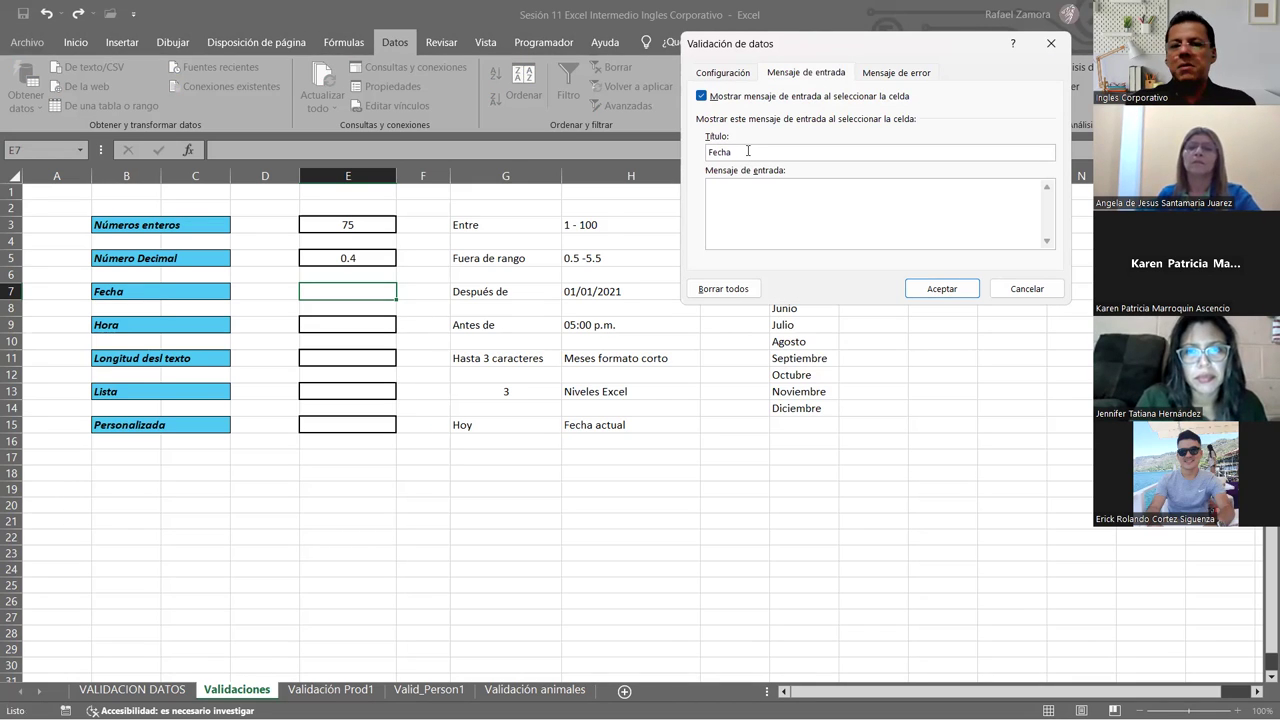
{"action": "left_click", "coordinate": [745, 204]}
{"action": "type", "text": "Ingrese fecha después de 01/01/"}
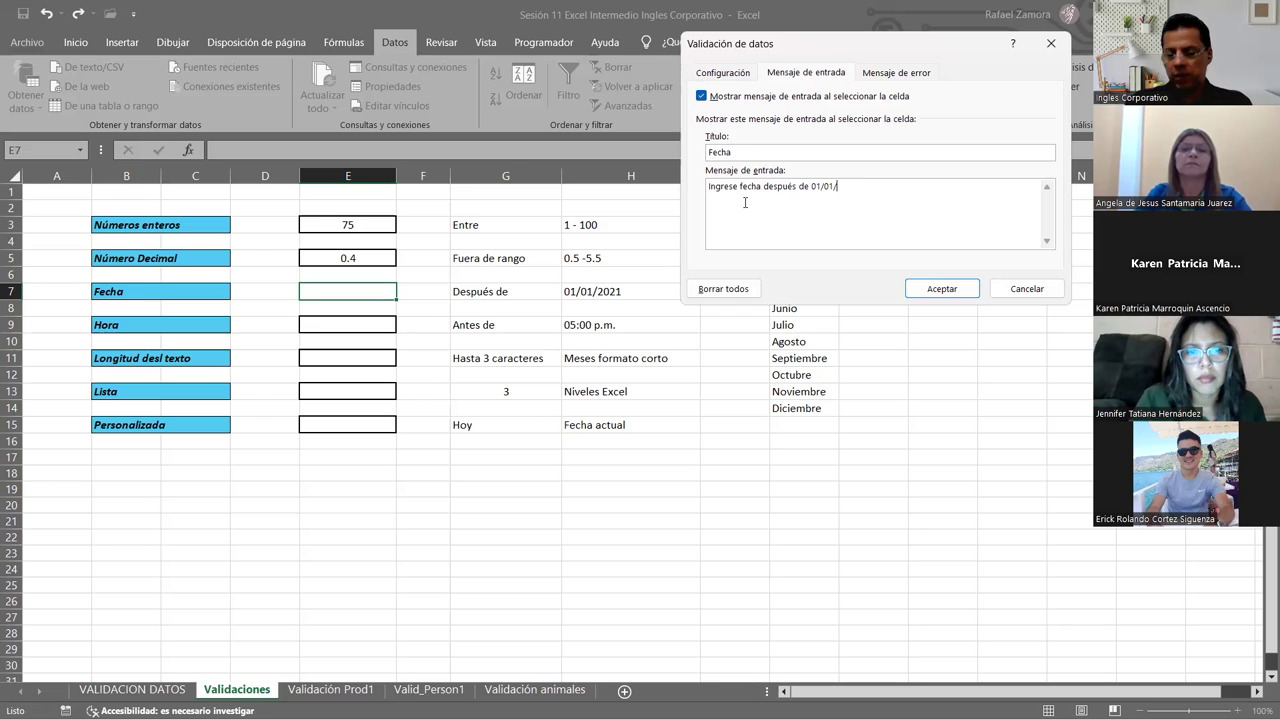
{"action": "type", "text": "2021"}
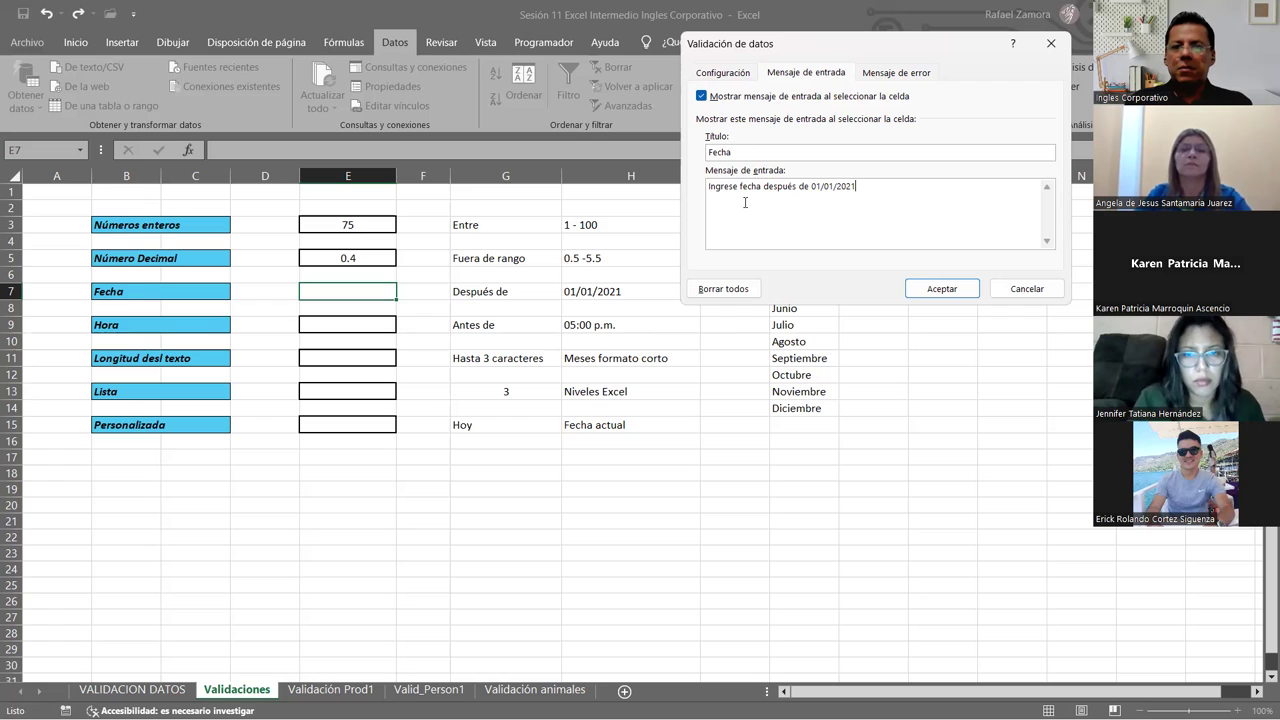
{"action": "type", "text": "la "}
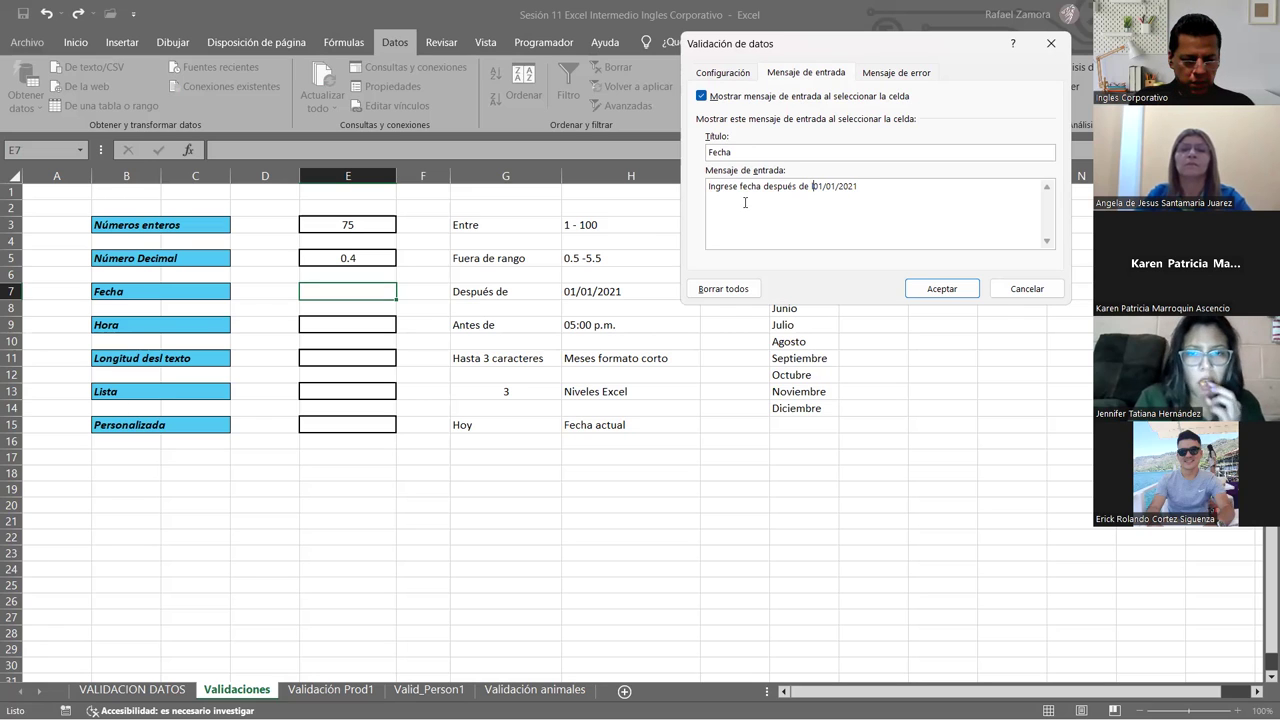
{"action": "type", "text": "fecha"}
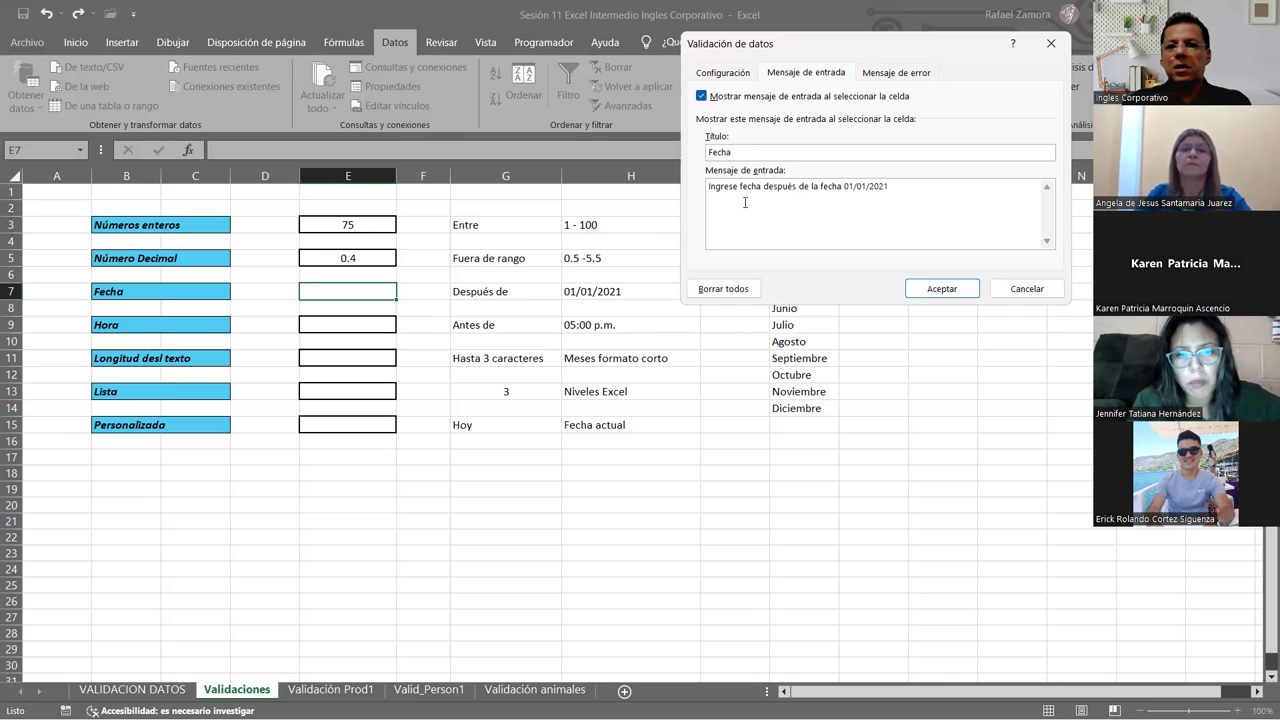
{"action": "key", "text": "BackSpace"}
{"action": "key", "text": "BackSpace"}
{"action": "key", "text": "BackSpace"}
{"action": "key", "text": "BackSpace"}
{"action": "key", "text": "BackSpace"}
{"action": "key", "text": "BackSpace"}
{"action": "key", "text": "BackSpace"}
{"action": "key", "text": "BackSpace"}
{"action": "key", "text": "BackSpace"}
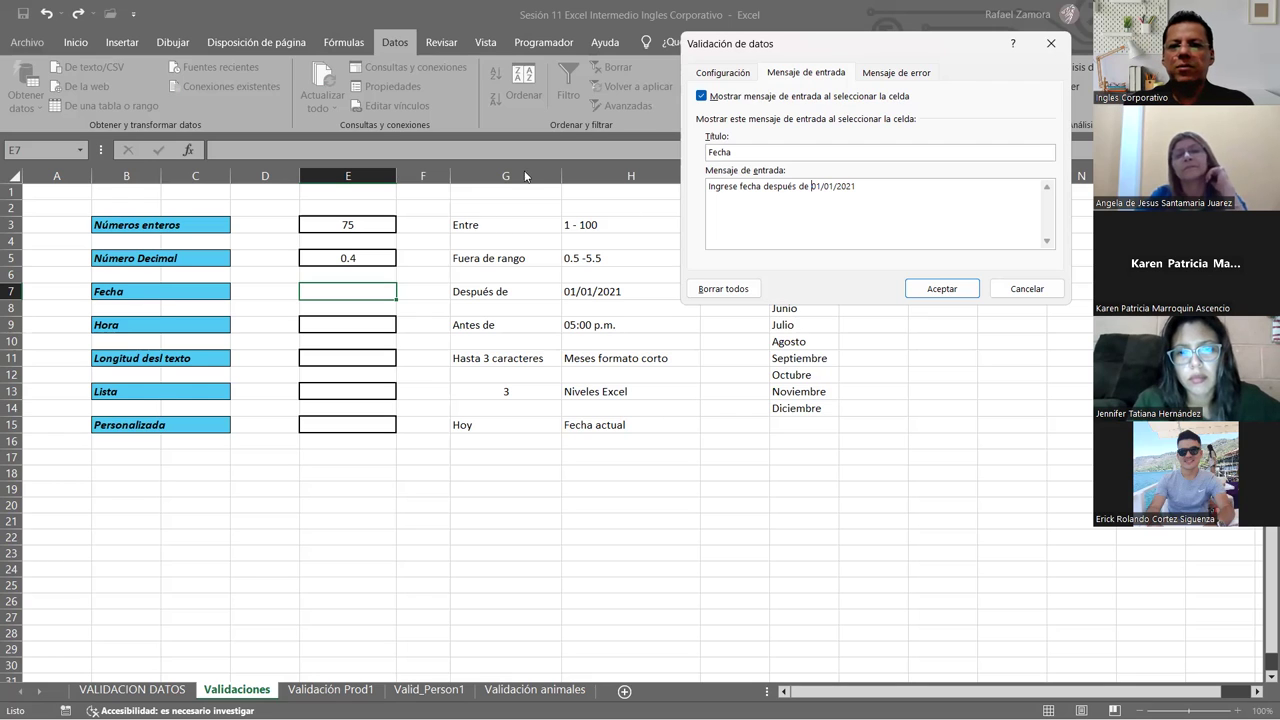
Keep the Alto error alert style and title the error alert ERROR.
{"action": "left_click", "coordinate": [866, 75]}
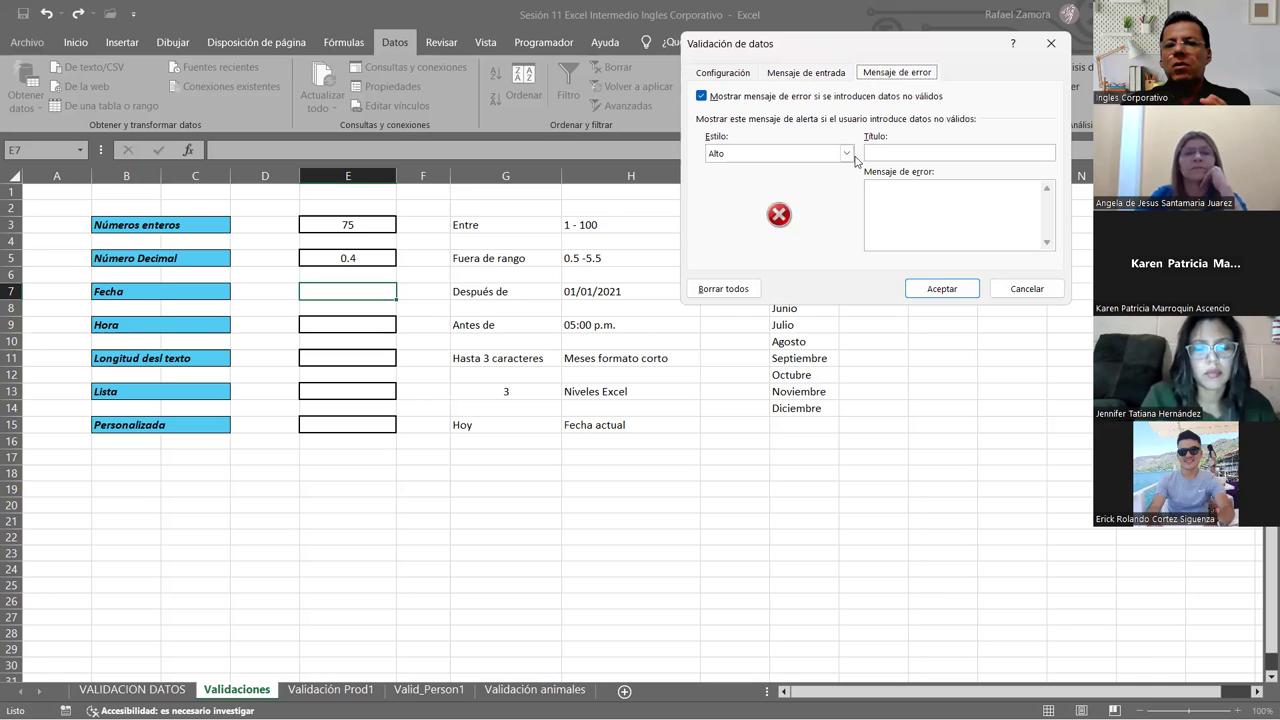
{"action": "left_click", "coordinate": [779, 156]}
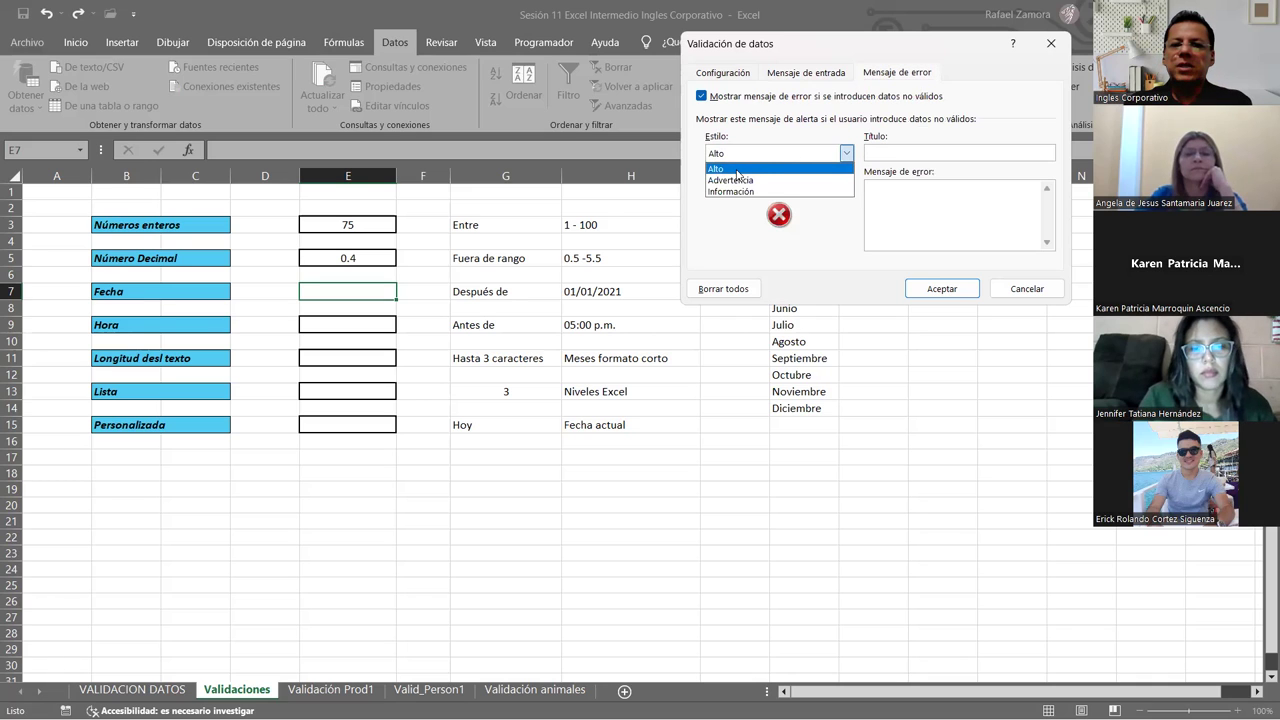
{"action": "left_click", "coordinate": [754, 158]}
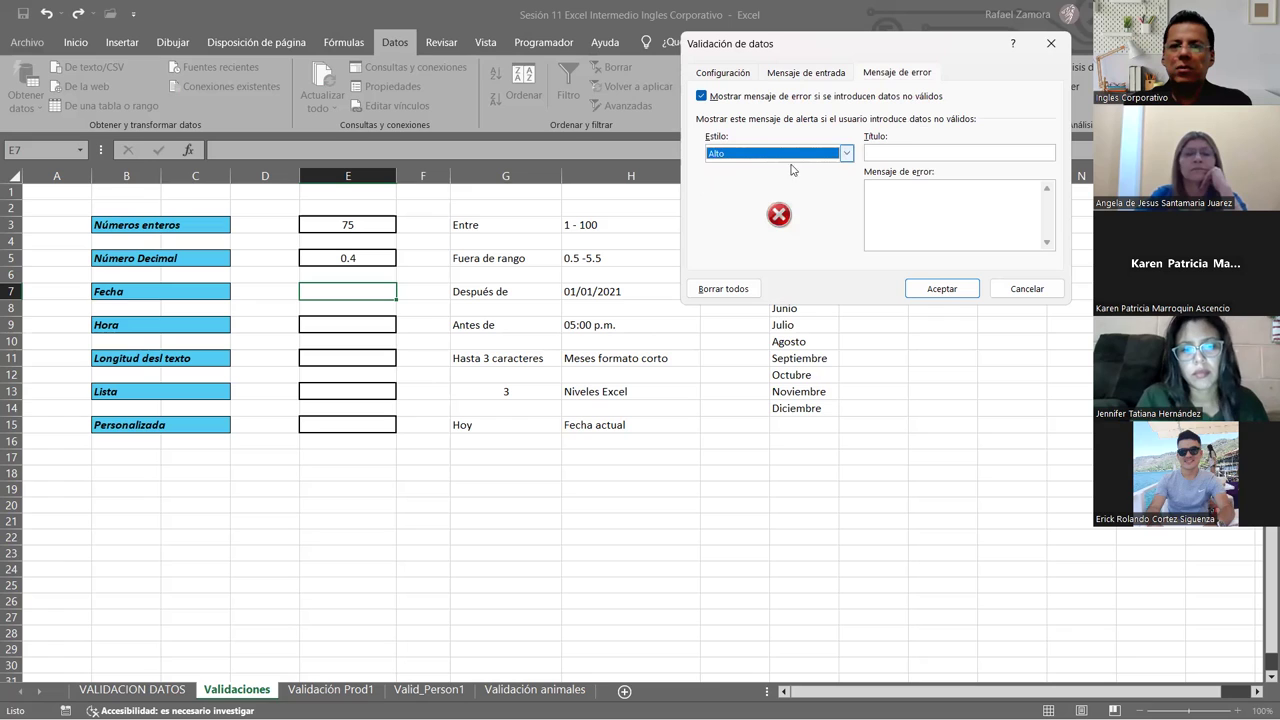
{"action": "left_click", "coordinate": [892, 153]}
{"action": "type", "text": "ERO"}
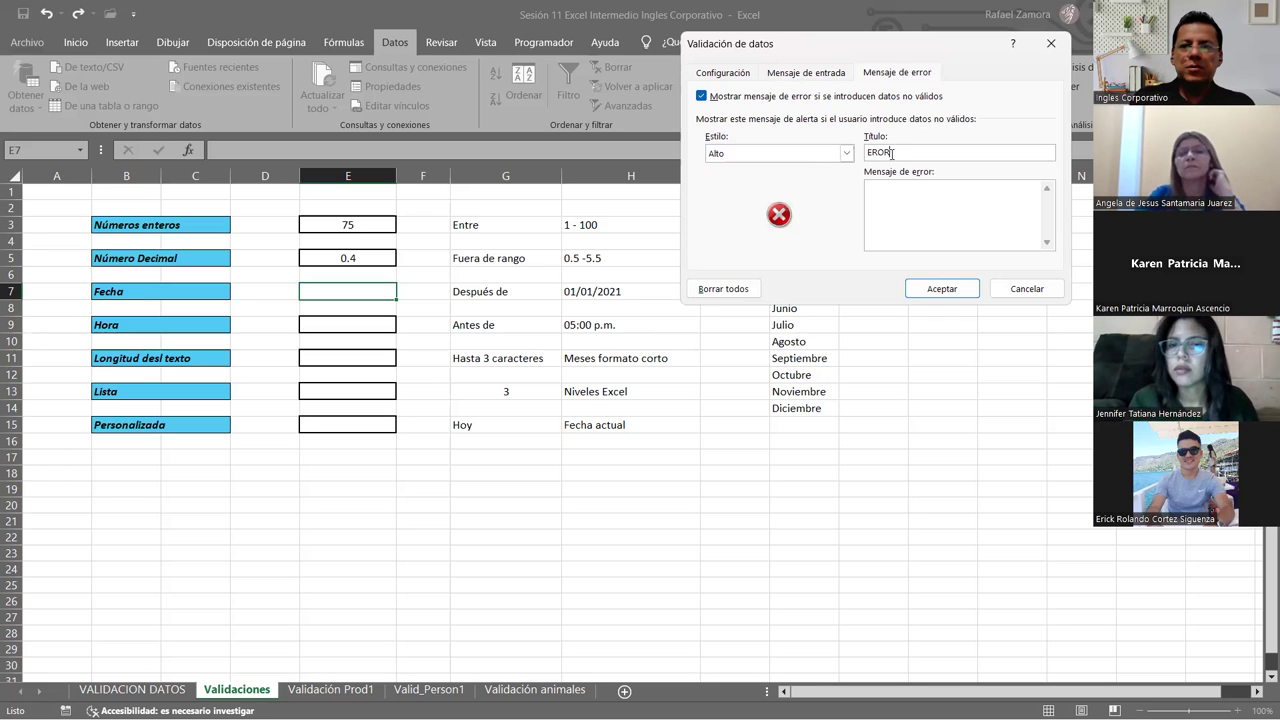
{"action": "key", "text": "BackSpace"}
{"action": "type", "text": "ROR"}
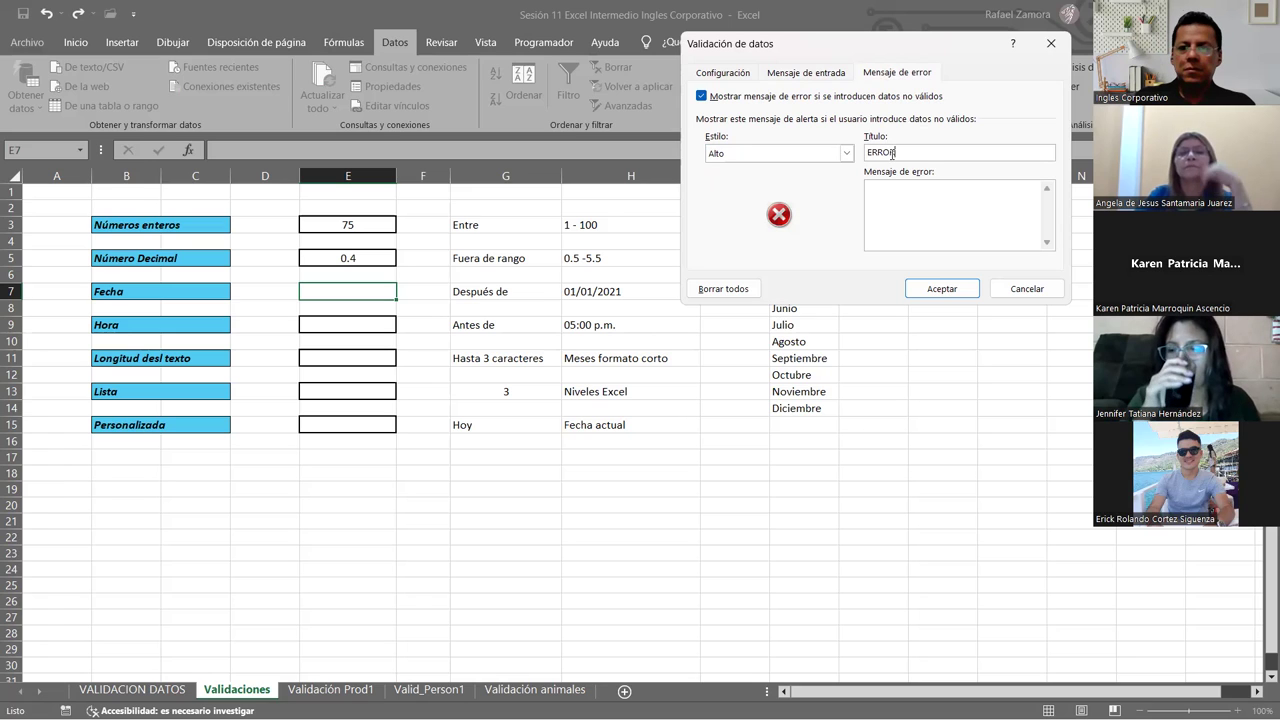
Enter the error message 'Revise datos ingresados', recheck the other tabs, and apply the rule.
{"action": "left_click", "coordinate": [921, 202]}
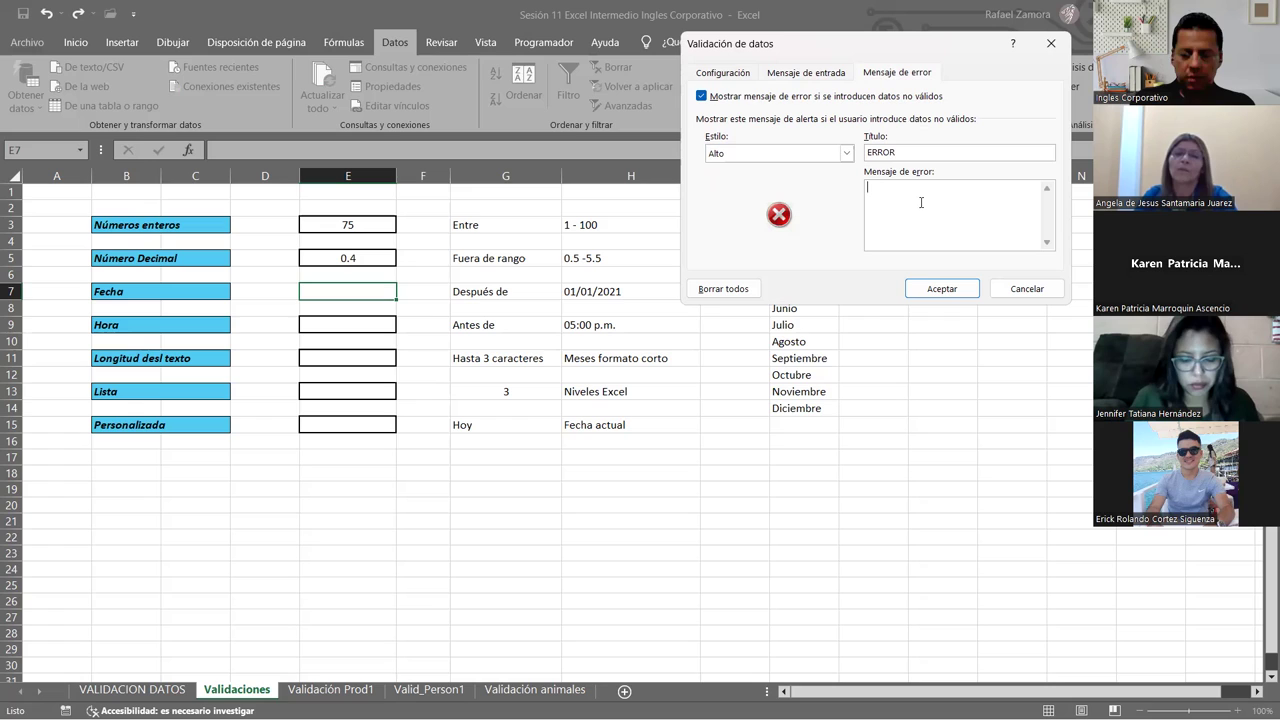
{"action": "type", "text": "Re"}
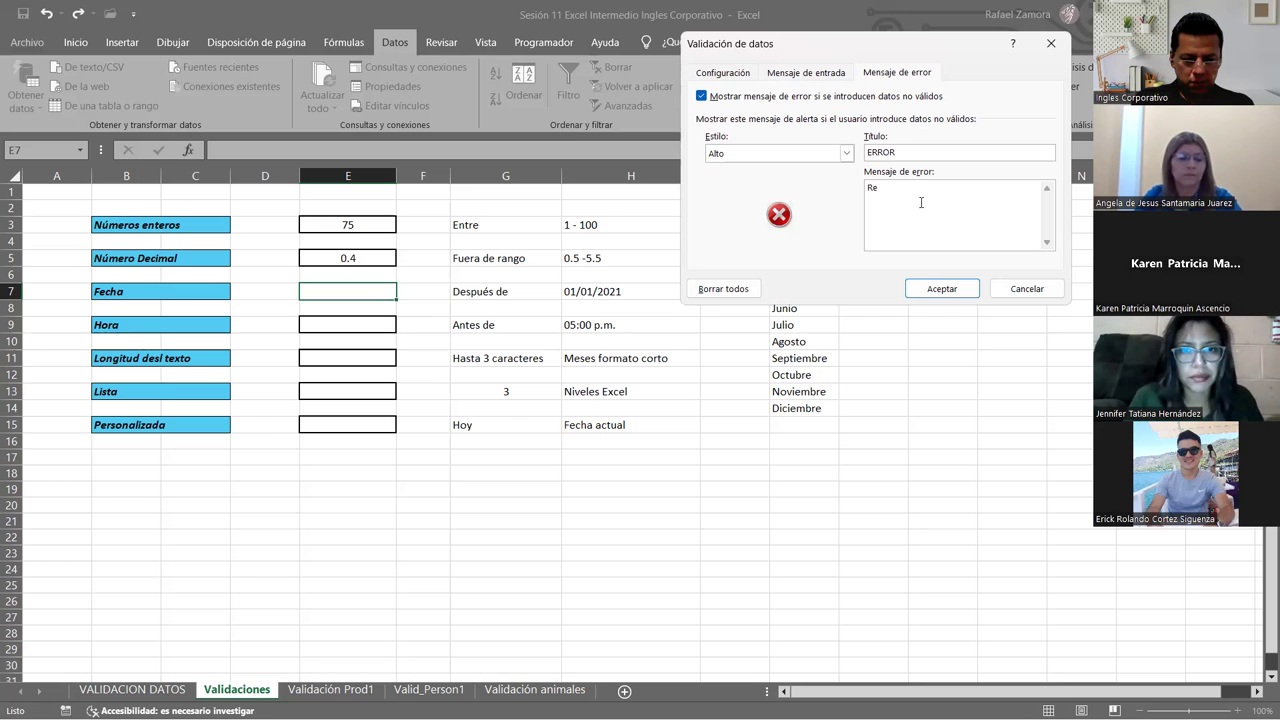
{"action": "type", "text": "vise datos ingrfesados"}
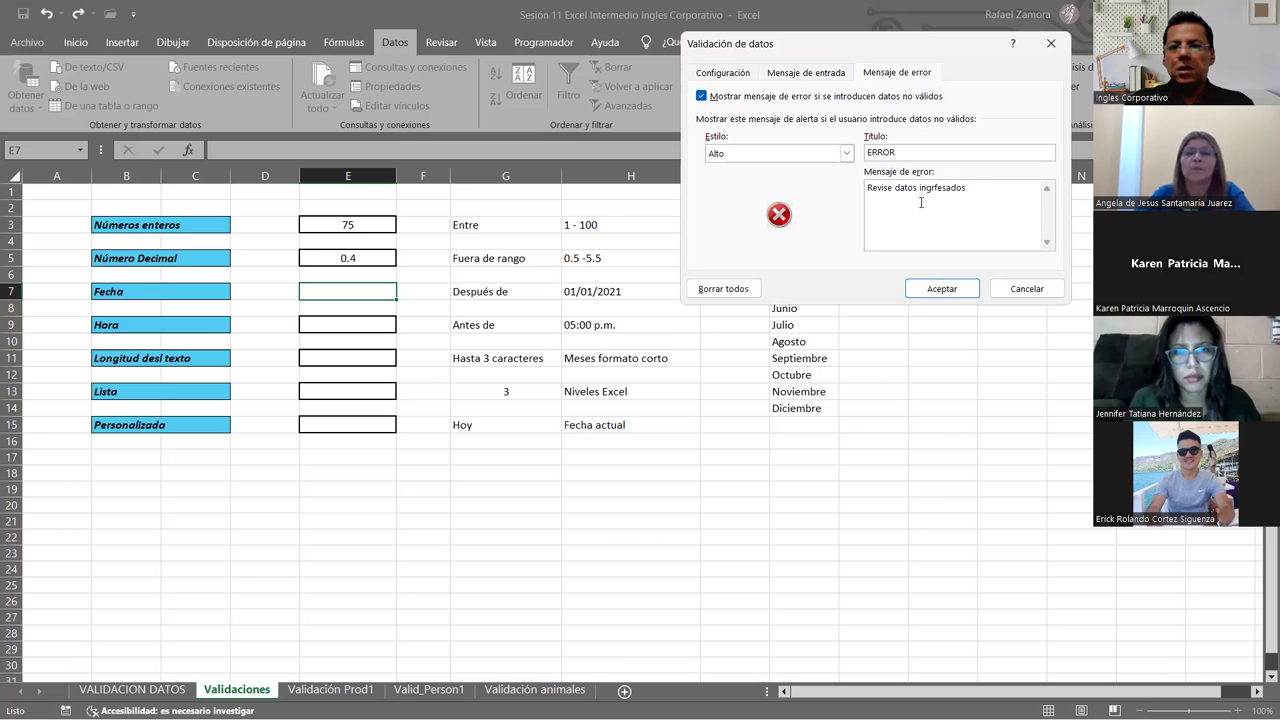
{"action": "left_click", "coordinate": [921, 202]}
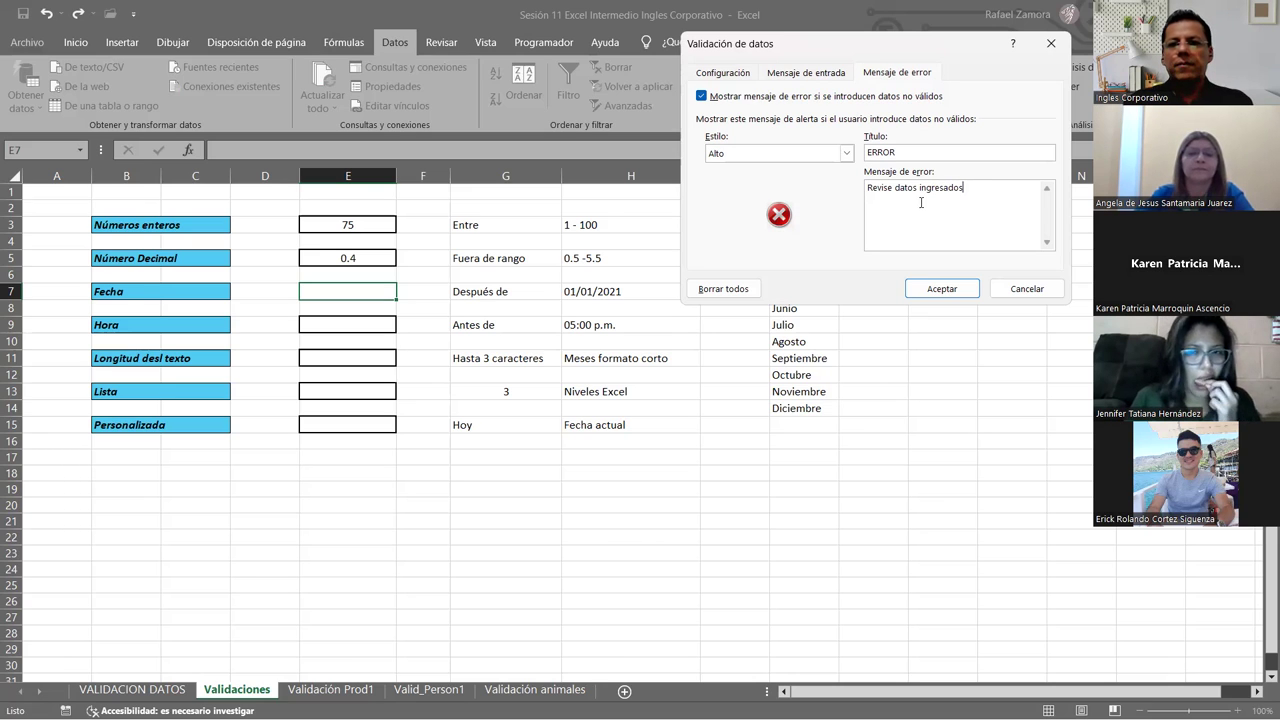
{"action": "left_click", "coordinate": [787, 73]}
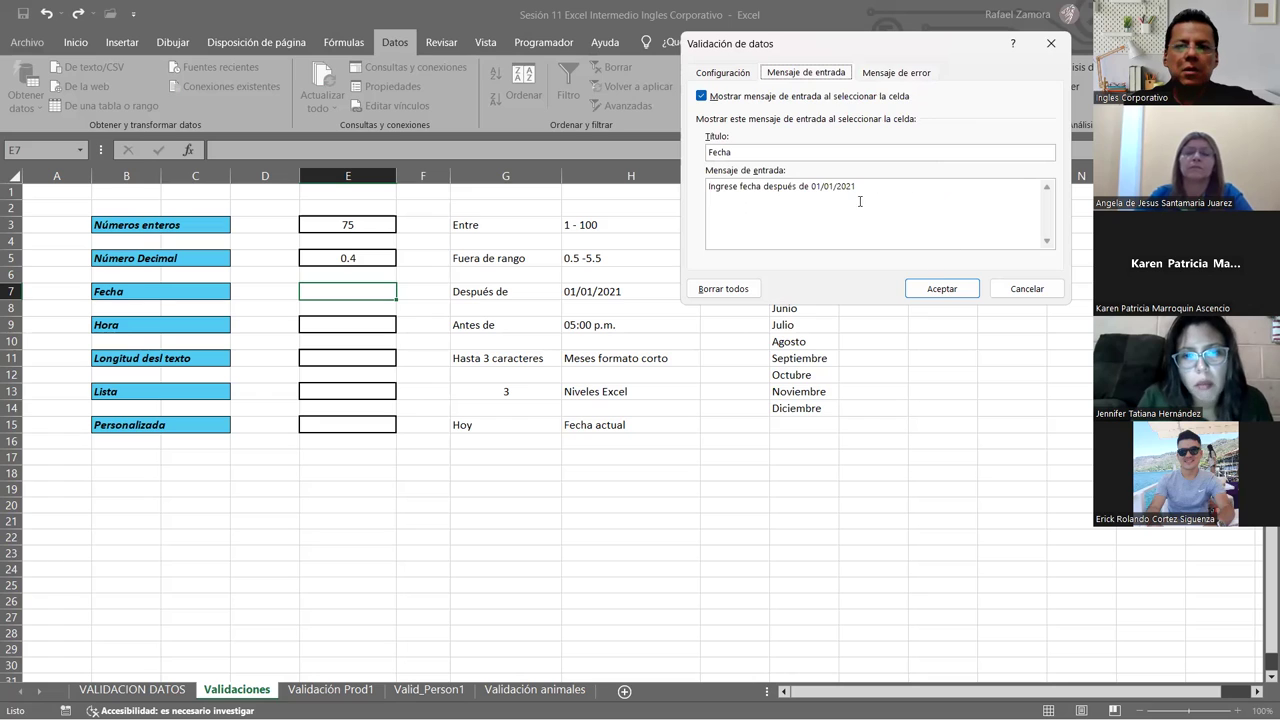
{"action": "left_click", "coordinate": [724, 76]}
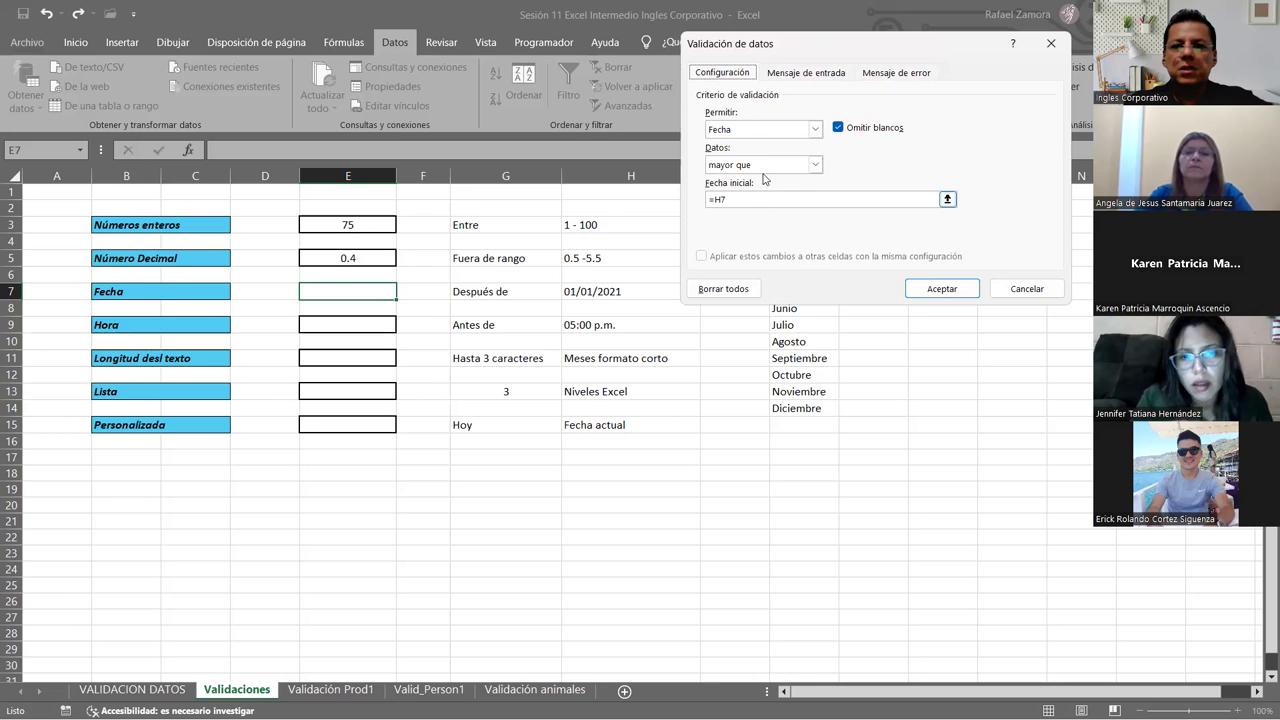
{"action": "left_click", "coordinate": [949, 289]}
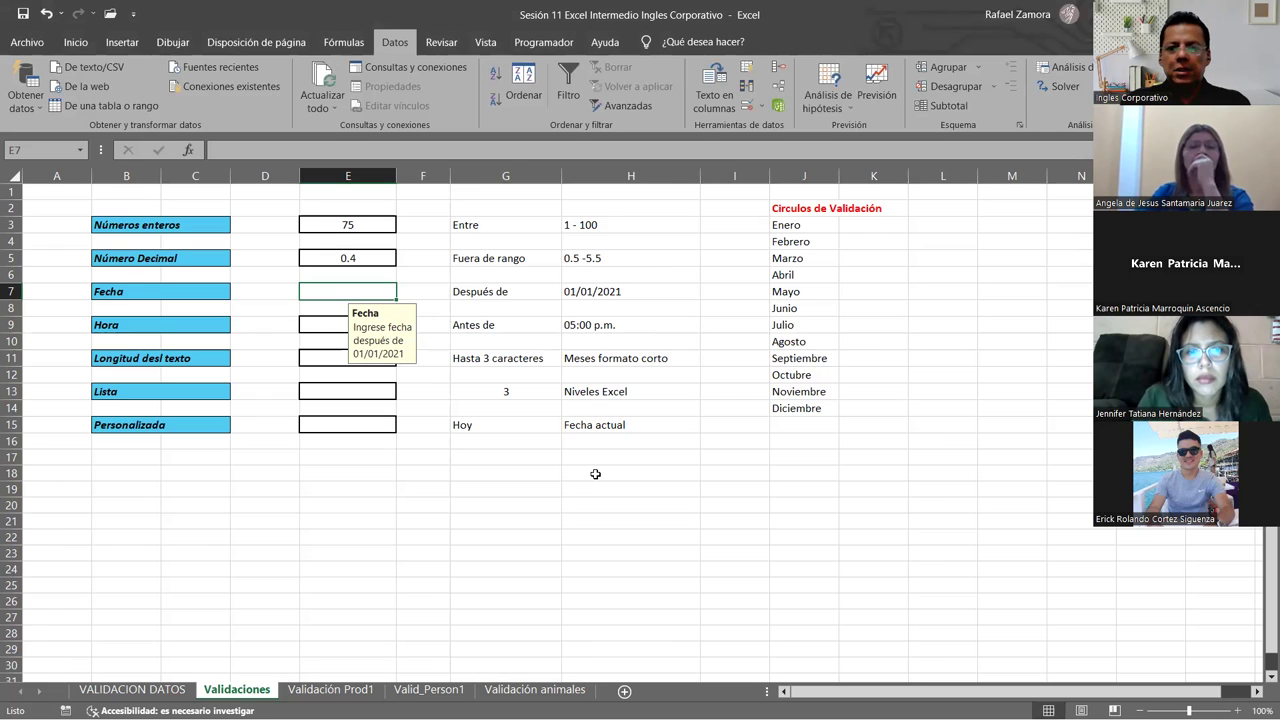
Enter 30-12-2020 in E7 to test the date rule.
{"action": "type", "text": "30-"}
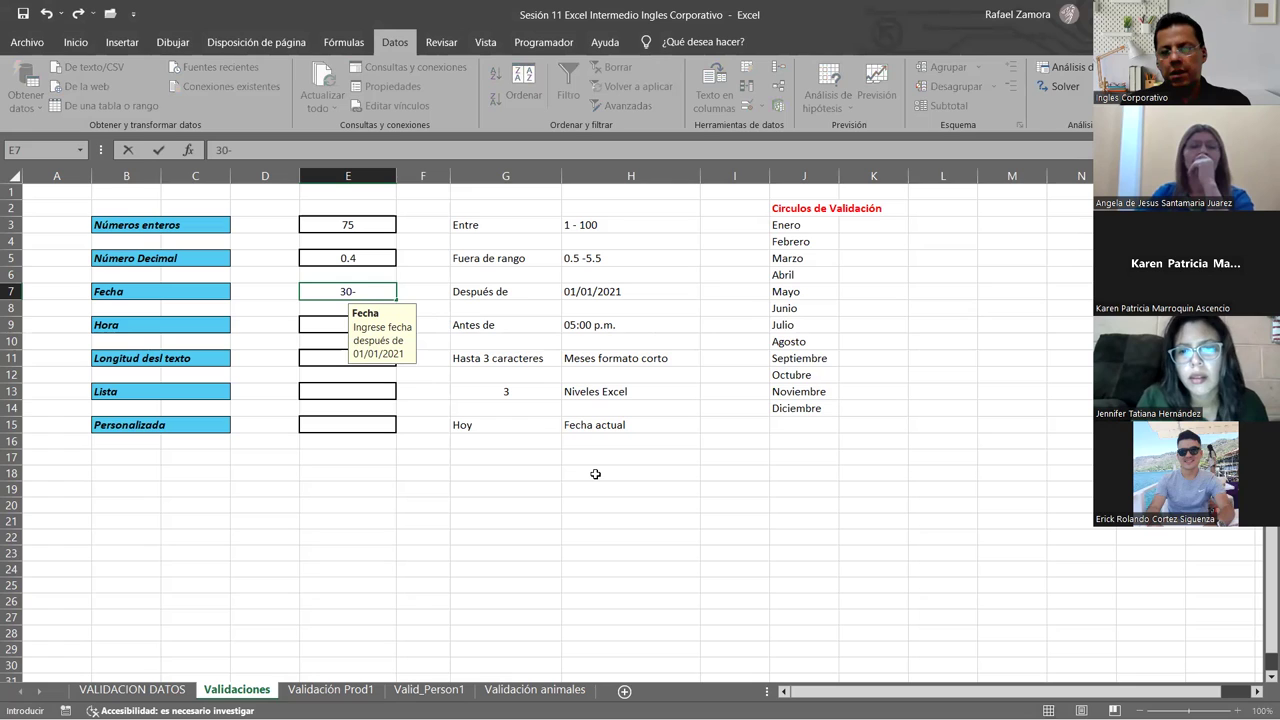
{"action": "type", "text": "12"}
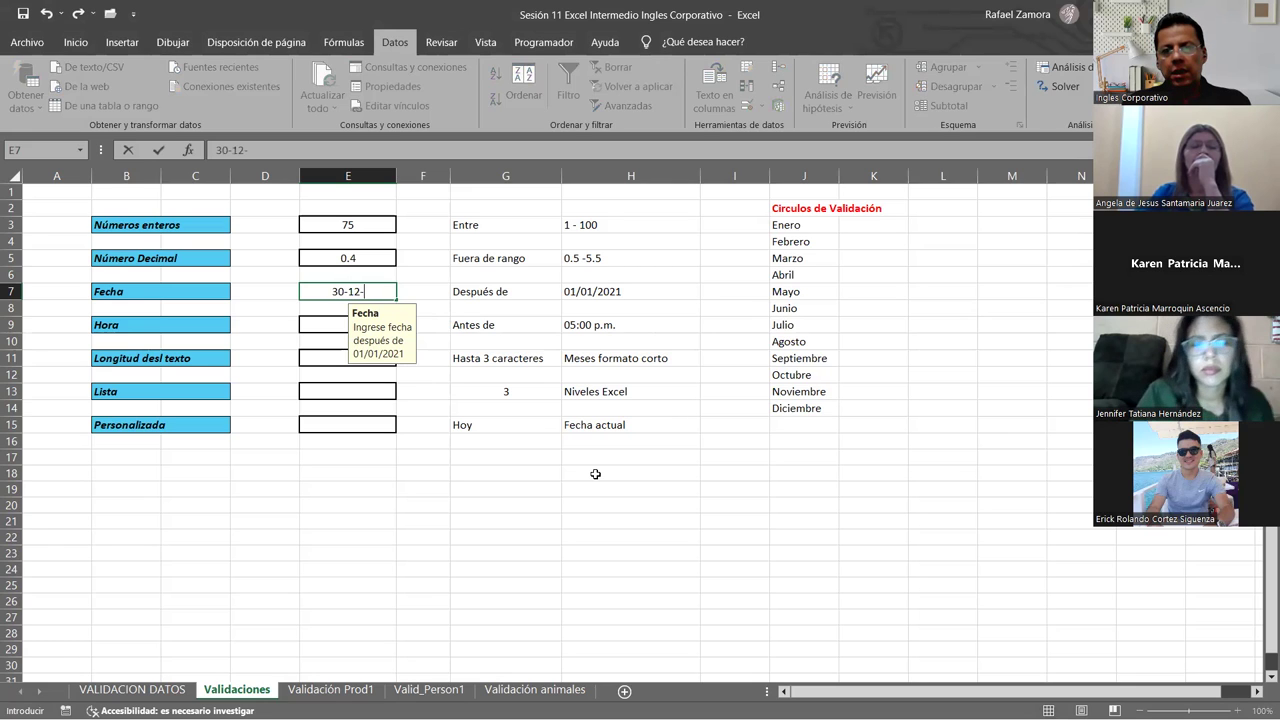
{"action": "type", "text": "-2020"}
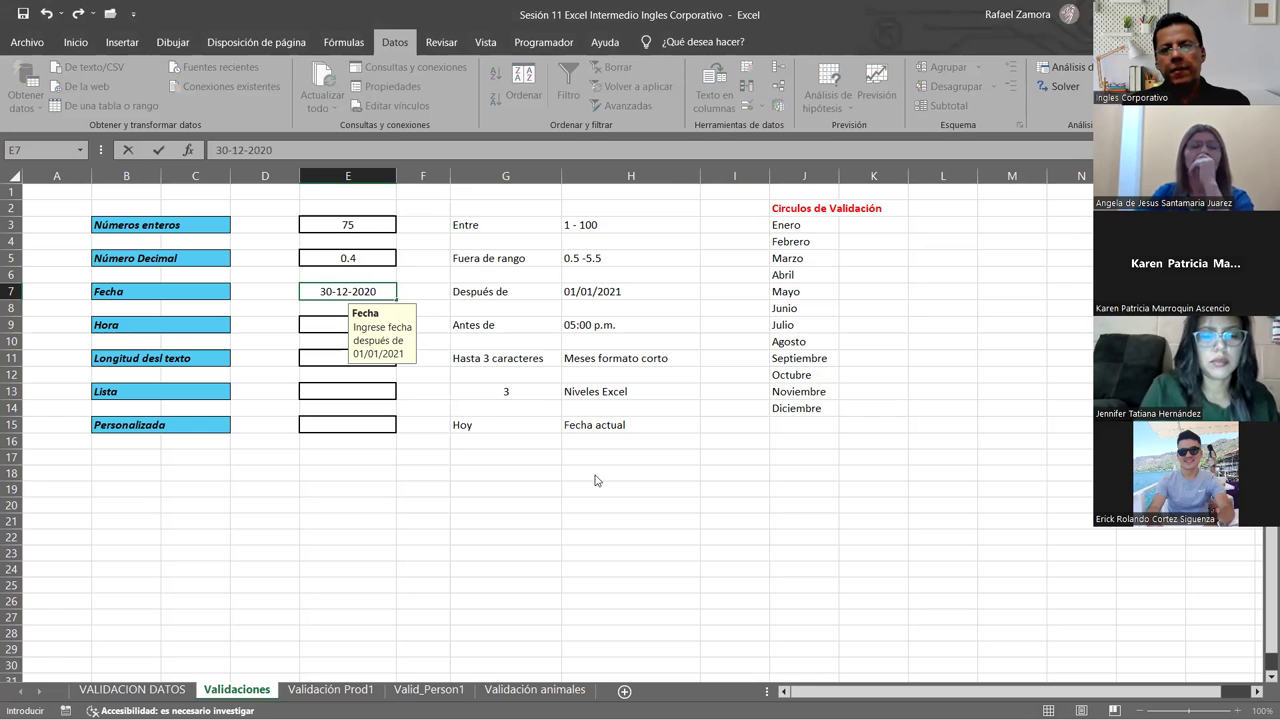
{"action": "key", "text": "Return"}
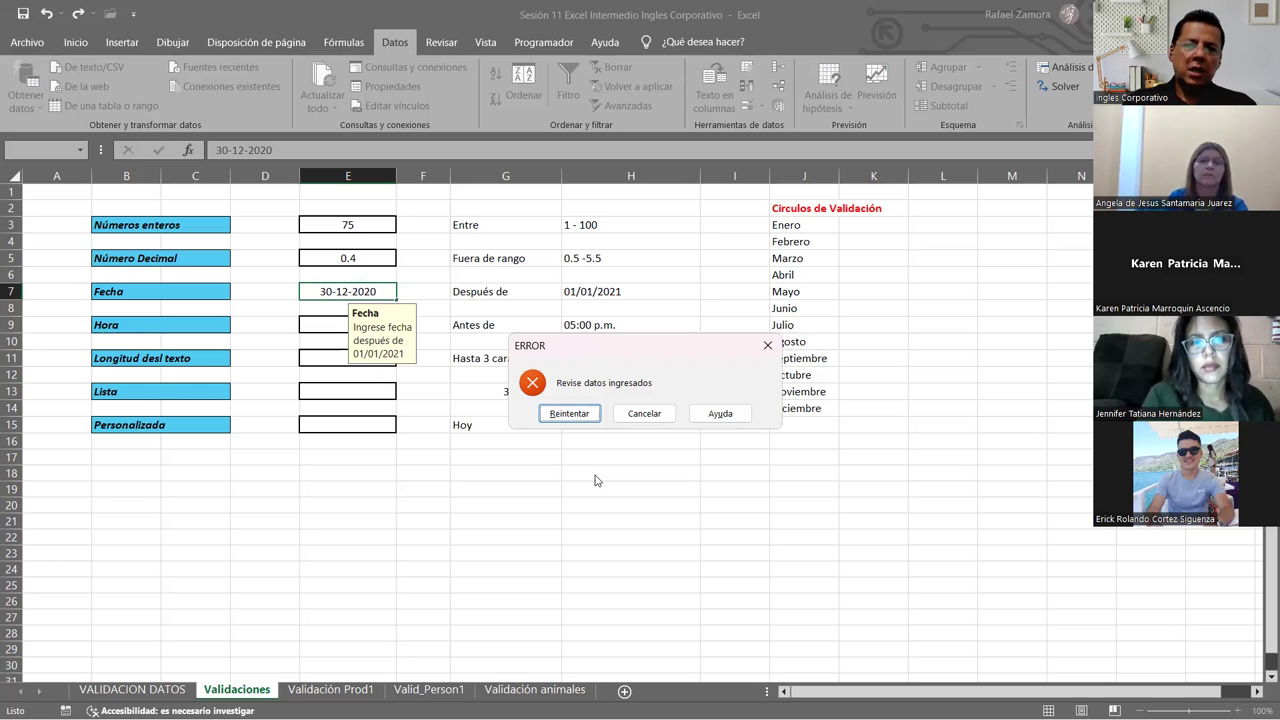
Retry E7 with 10-12-2020 and then the boundary date 1-1-2021, each rejected.
{"action": "left_click", "coordinate": [575, 412]}
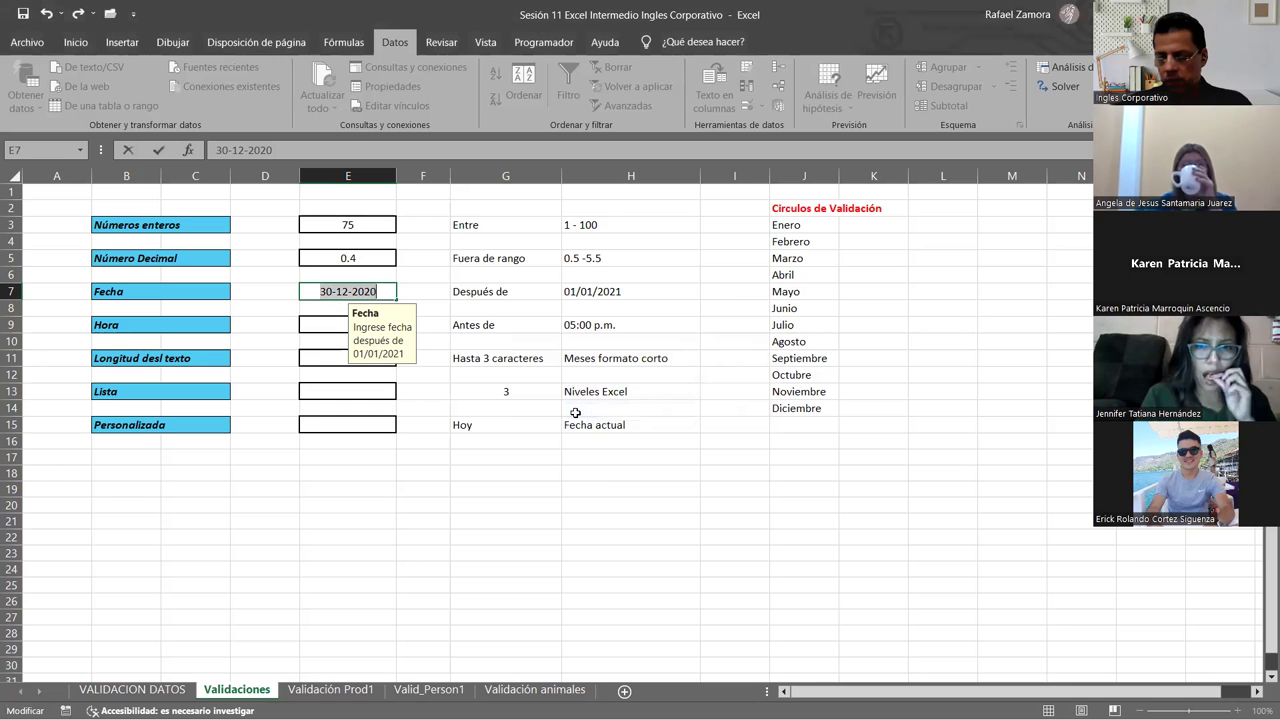
{"action": "type", "text": "10-"}
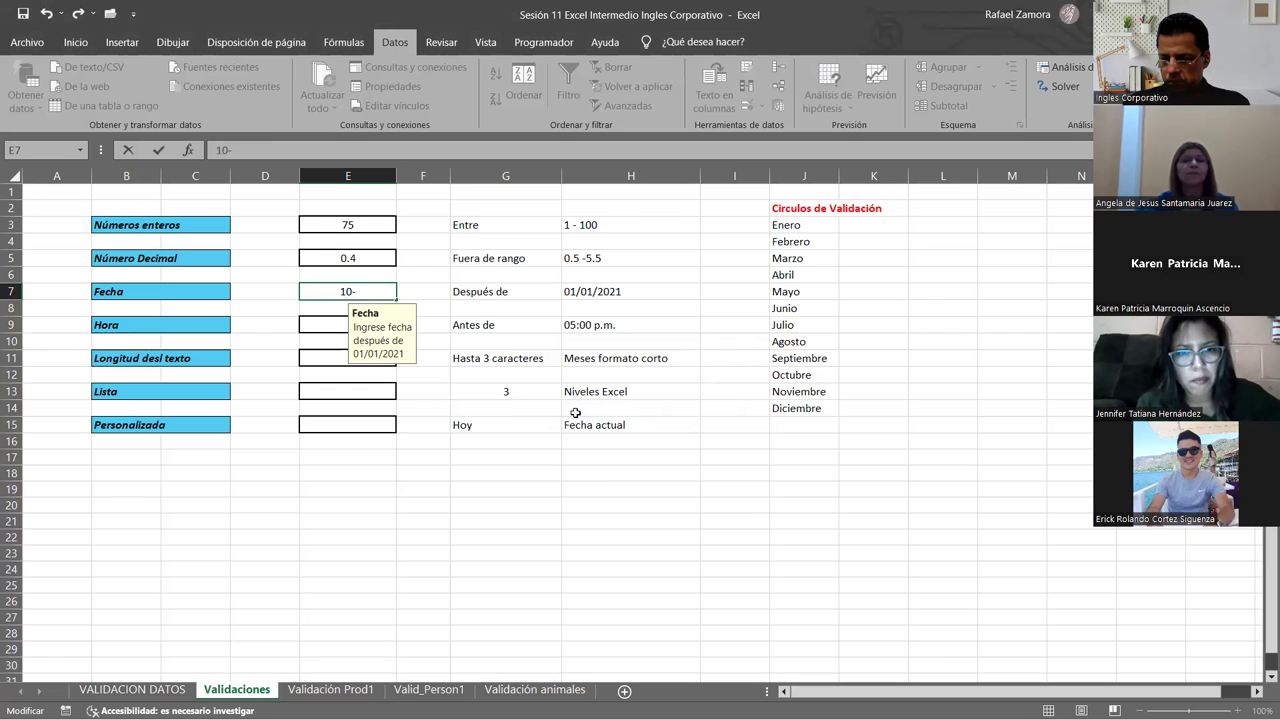
{"action": "type", "text": "12-2020"}
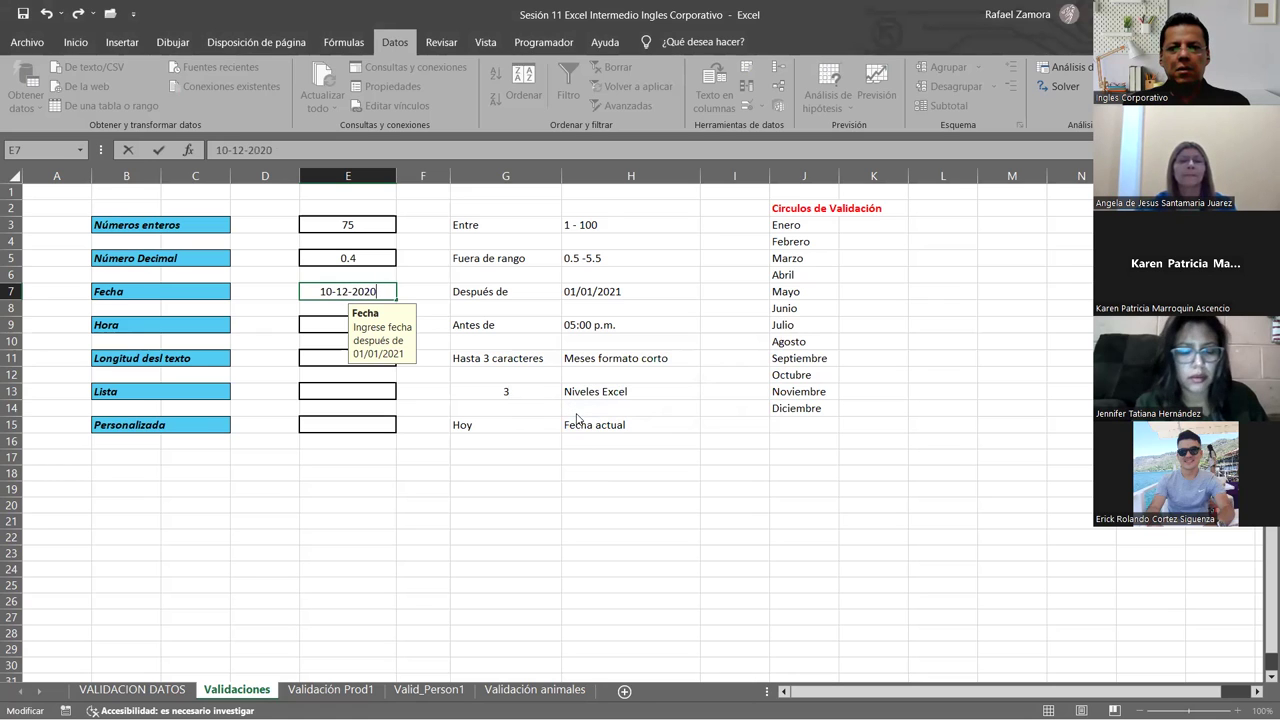
{"action": "key", "text": "Return"}
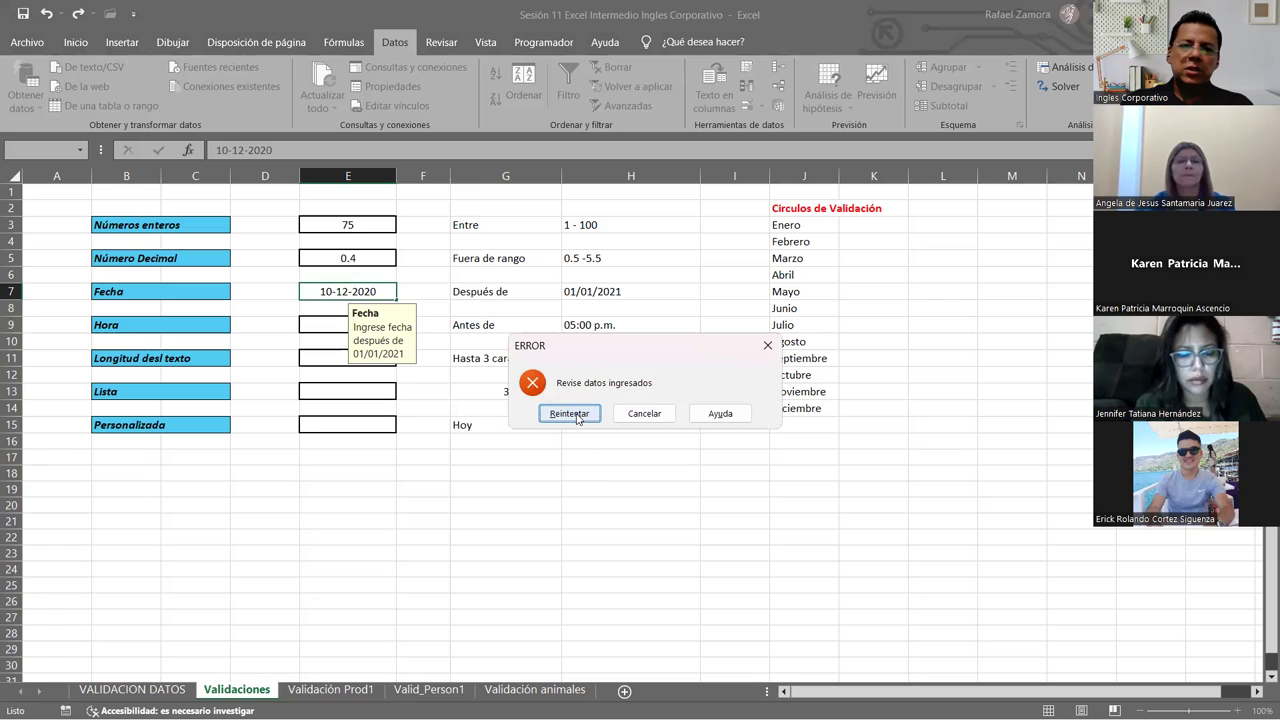
{"action": "left_click", "coordinate": [576, 416]}
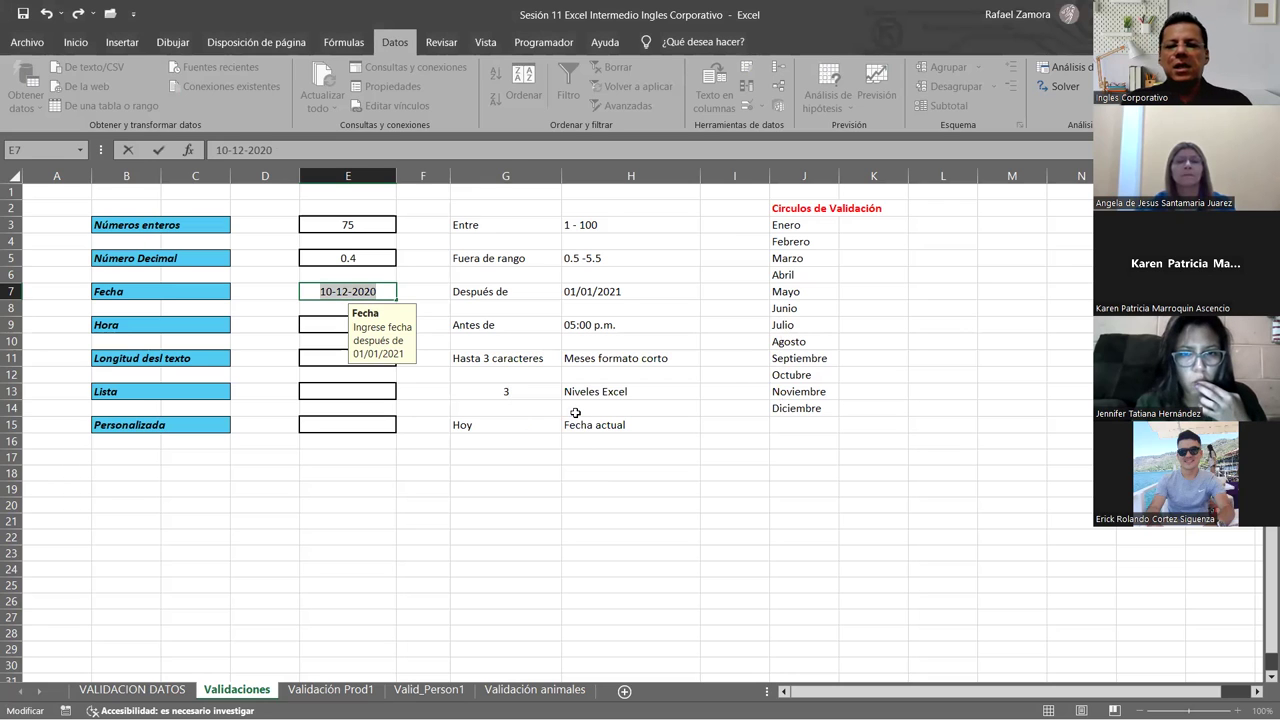
{"action": "type", "text": "1-1-"}
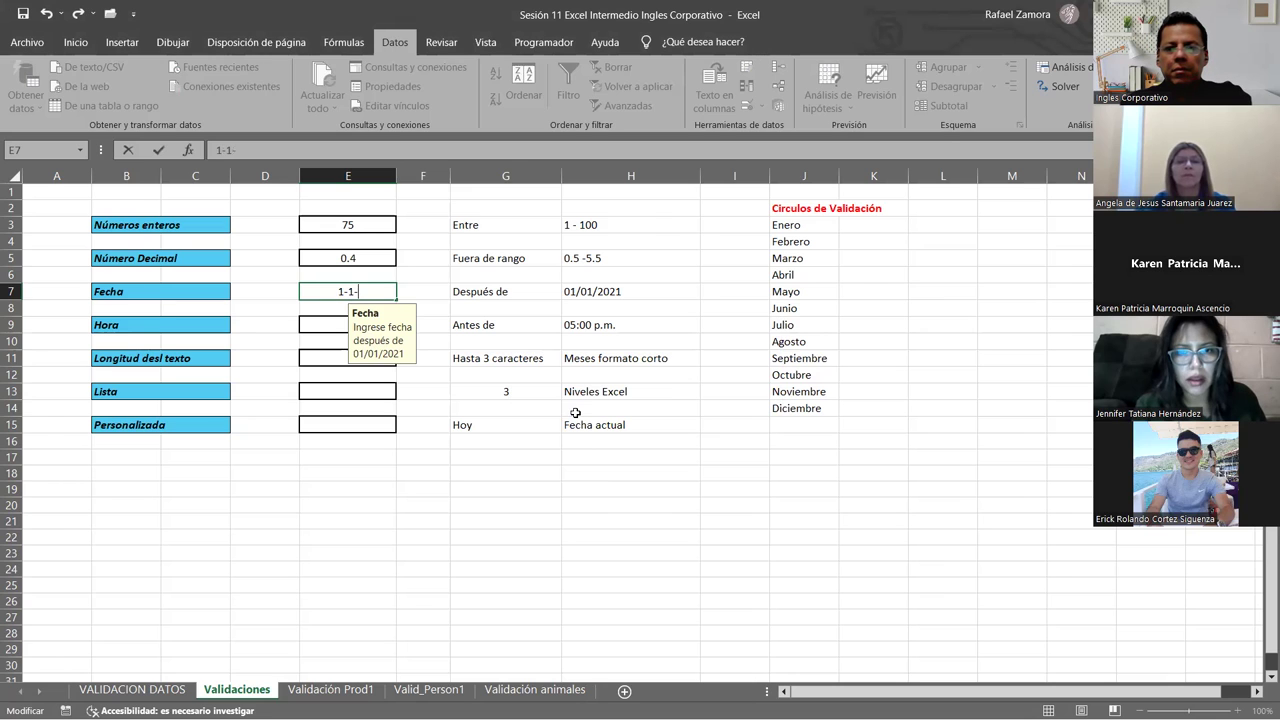
{"action": "type", "text": "2022"}
{"action": "key", "text": "BackSpace"}
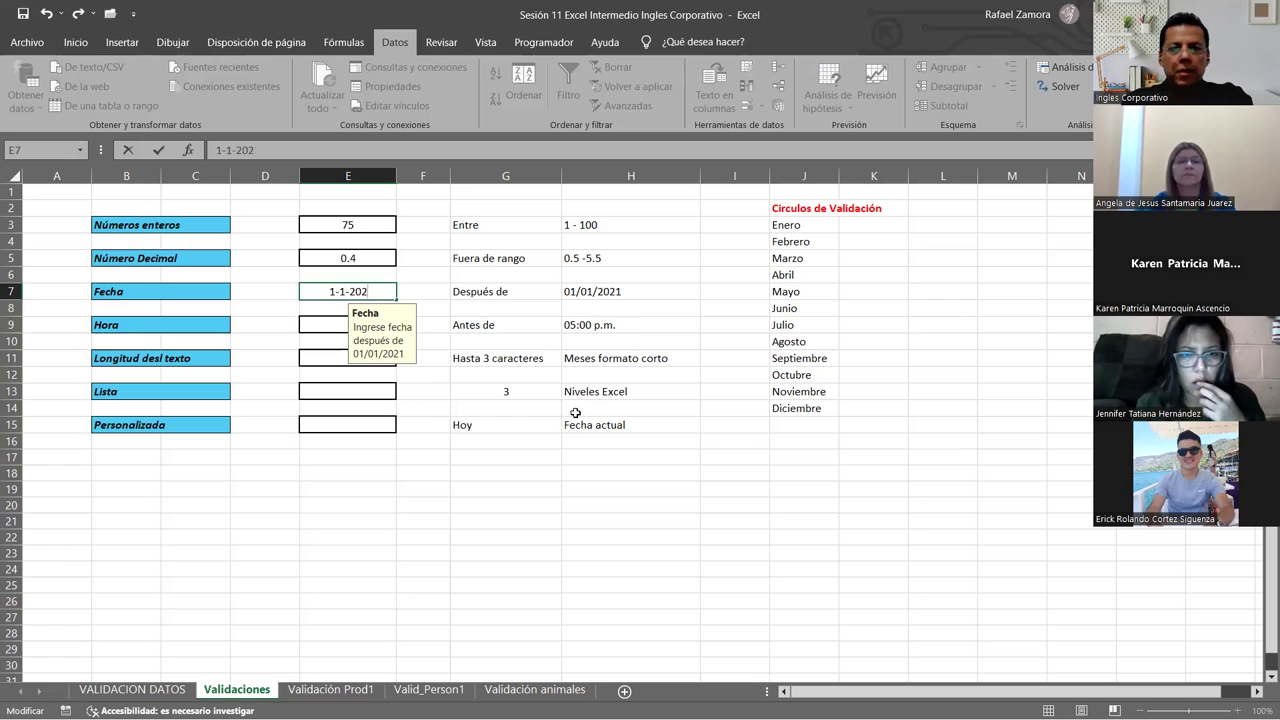
{"action": "type", "text": "1"}
{"action": "key", "text": "Return"}
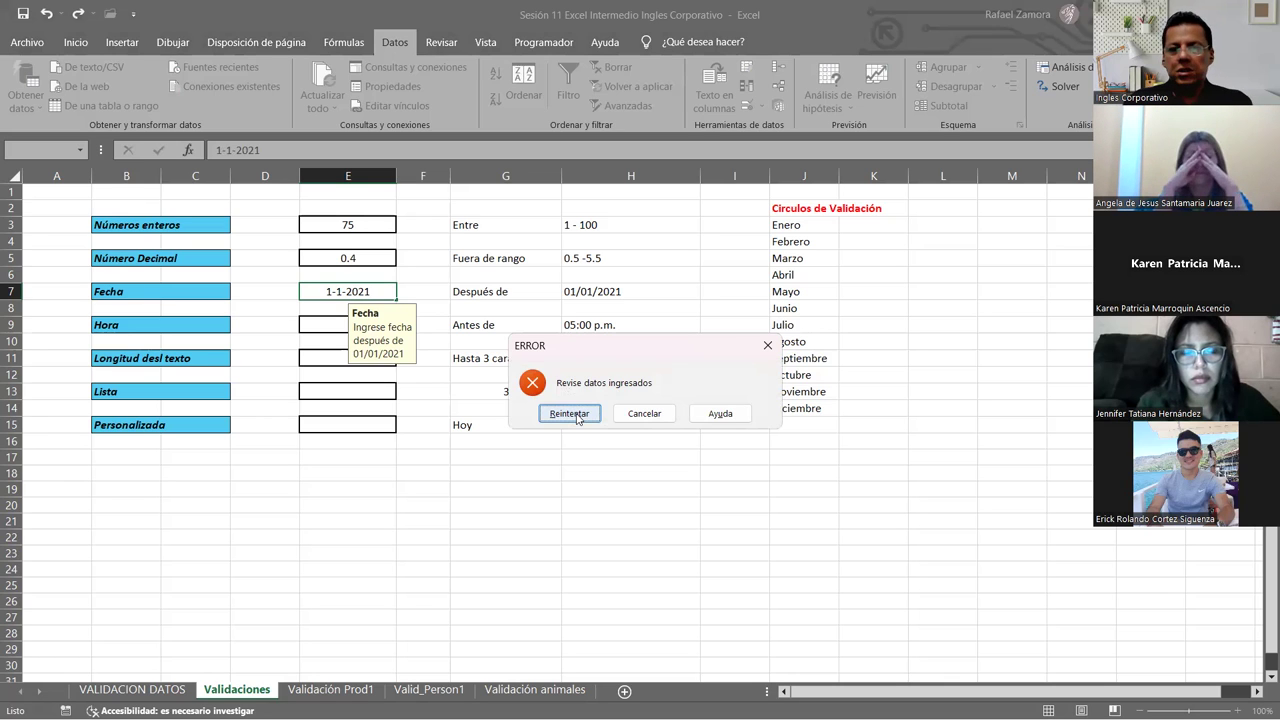
Try 2-1-2021 and then 2-2-2021 in E7, both still rejected by the rule.
{"action": "left_click", "coordinate": [572, 413]}
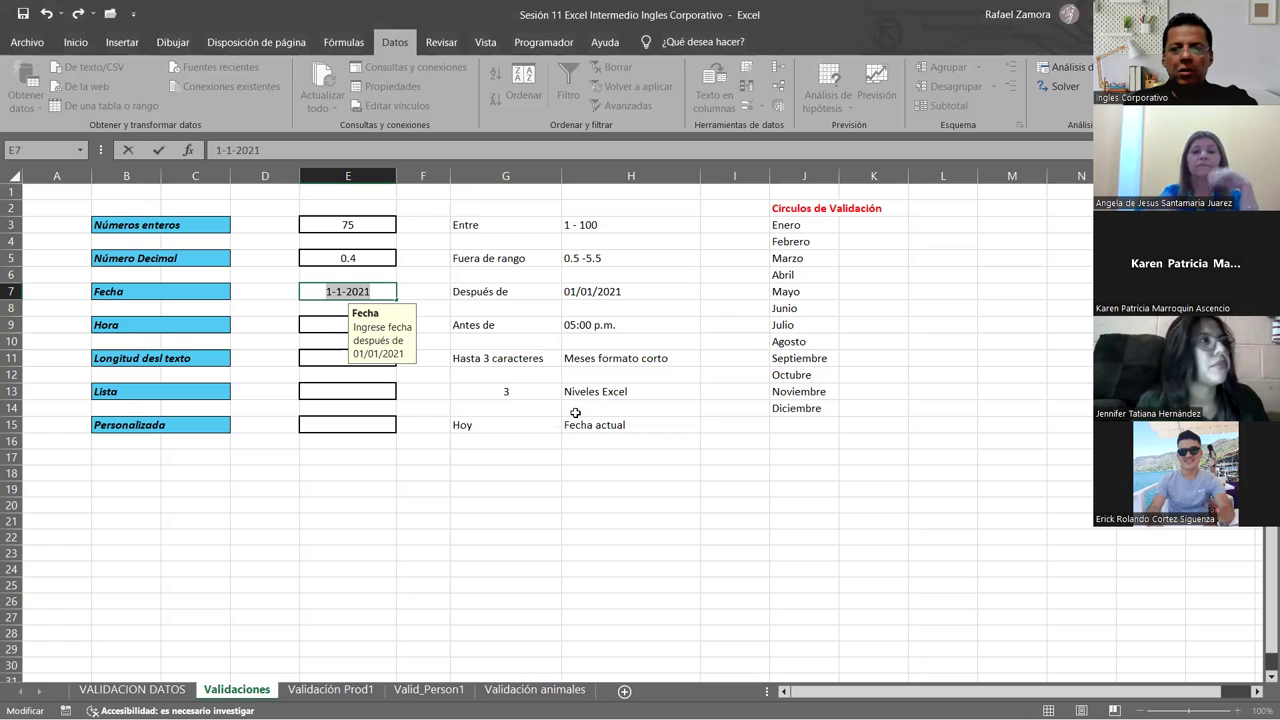
{"action": "type", "text": "2-2"}
{"action": "key", "text": "BackSpace"}
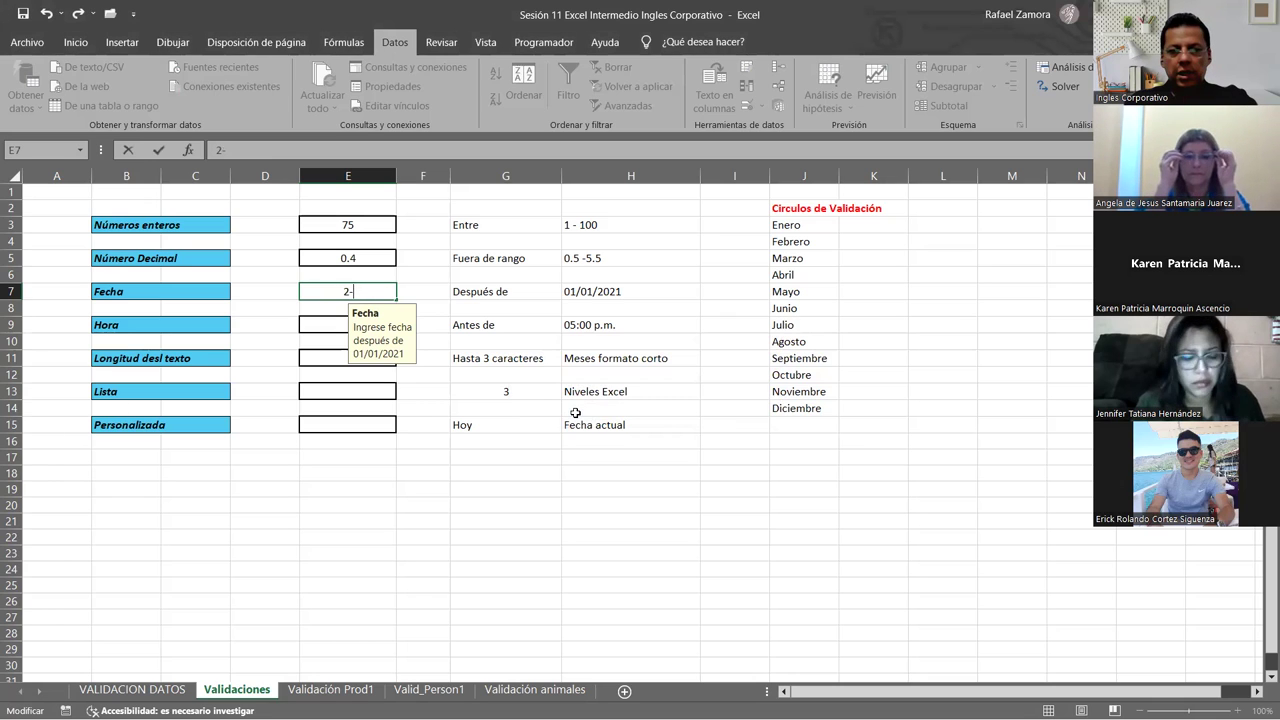
{"action": "type", "text": "1-2020"}
{"action": "key", "text": "BackSpace"}
{"action": "type", "text": "1"}
{"action": "key", "text": "Return"}
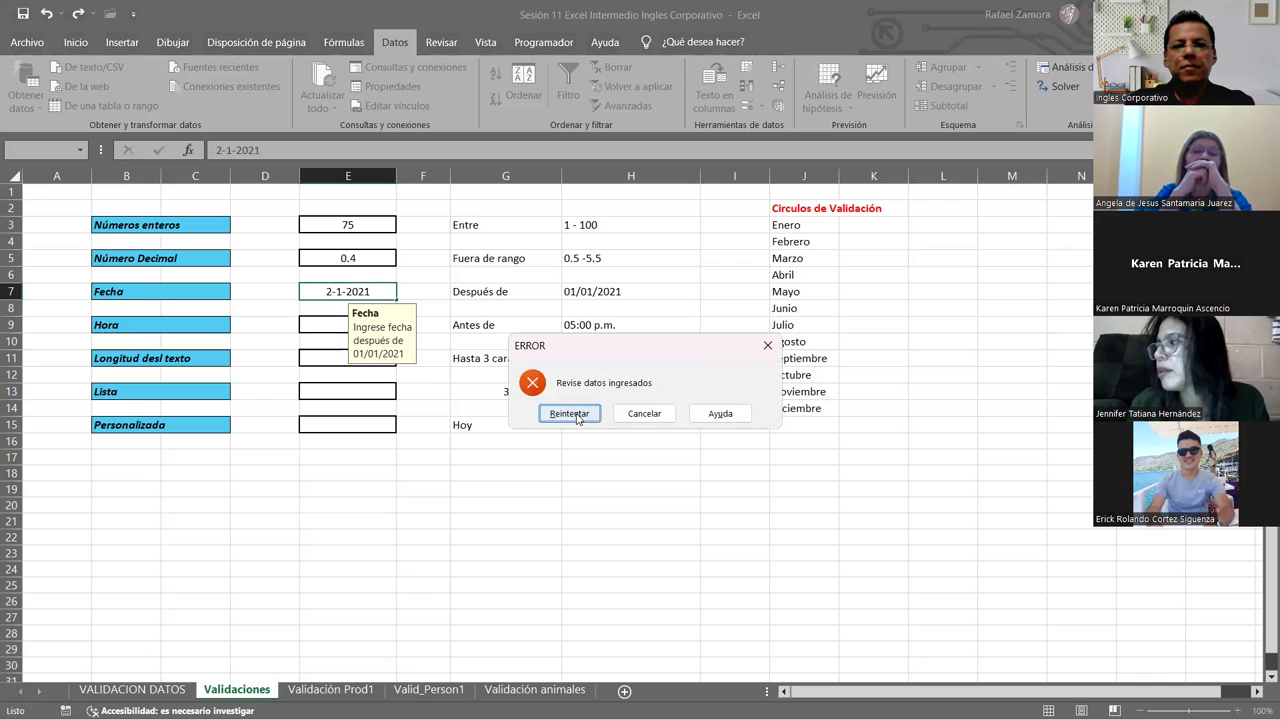
{"action": "left_click", "coordinate": [573, 413]}
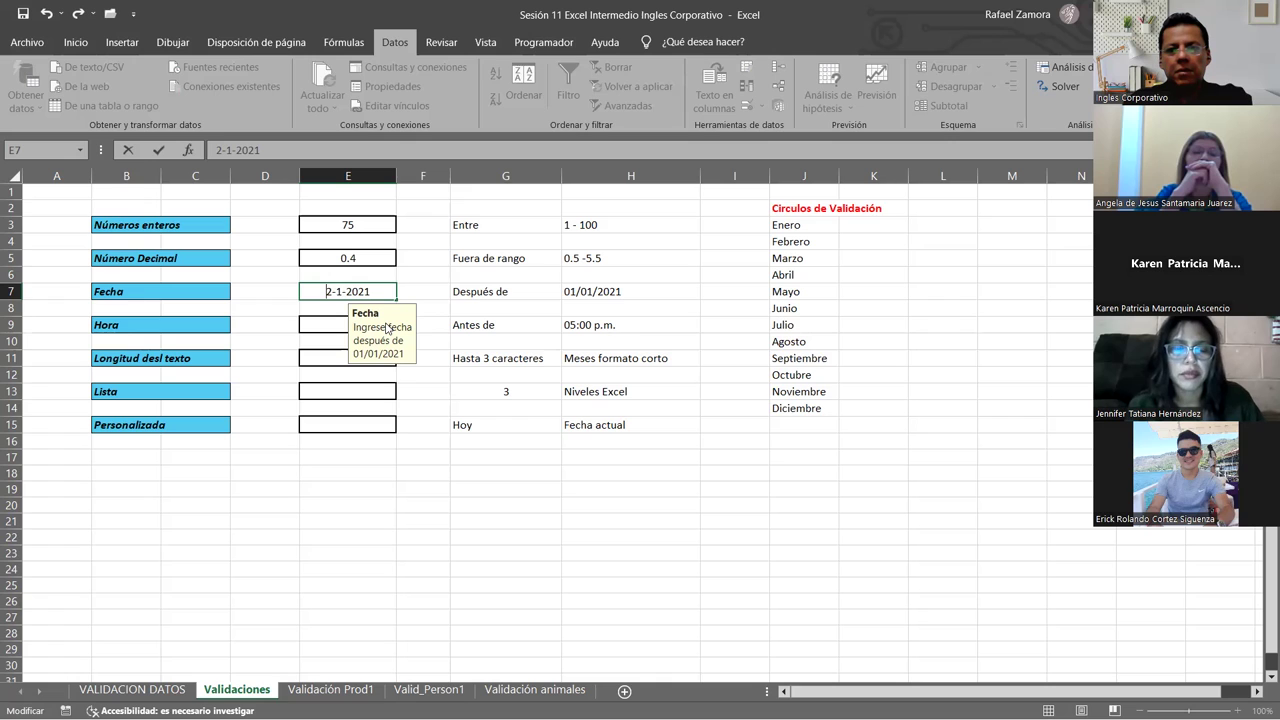
{"action": "key", "text": "Right"}
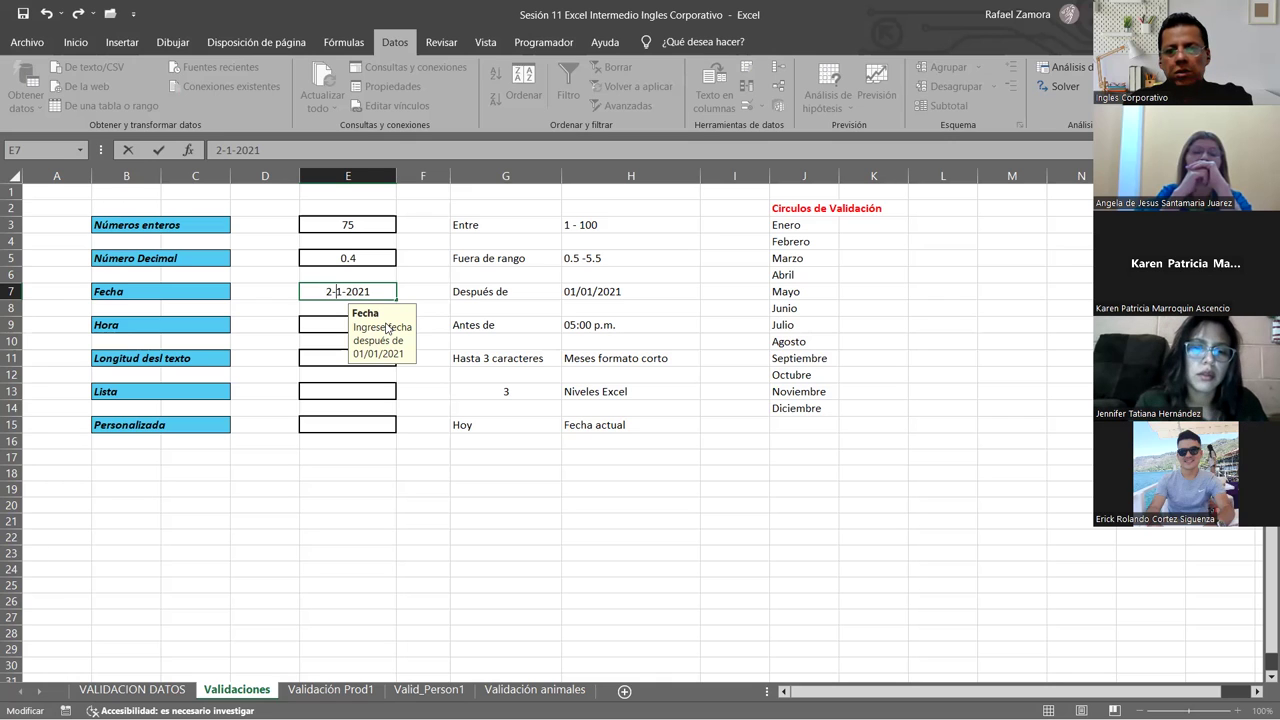
{"action": "key", "text": "Delete"}
{"action": "type", "text": "2"}
{"action": "key", "text": "Return"}
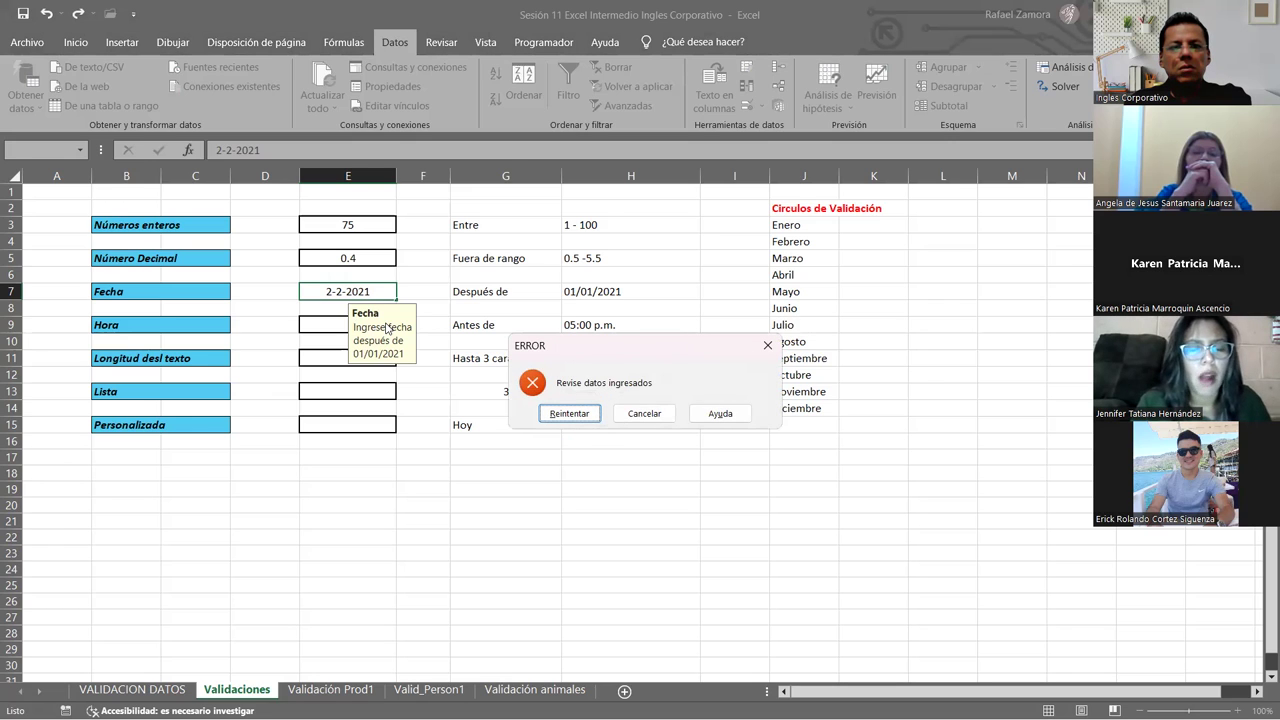
Rewrite the date as 10/5/2021 with slashes, submit it, and cancel the rejected entry.
{"action": "key", "text": "Return"}
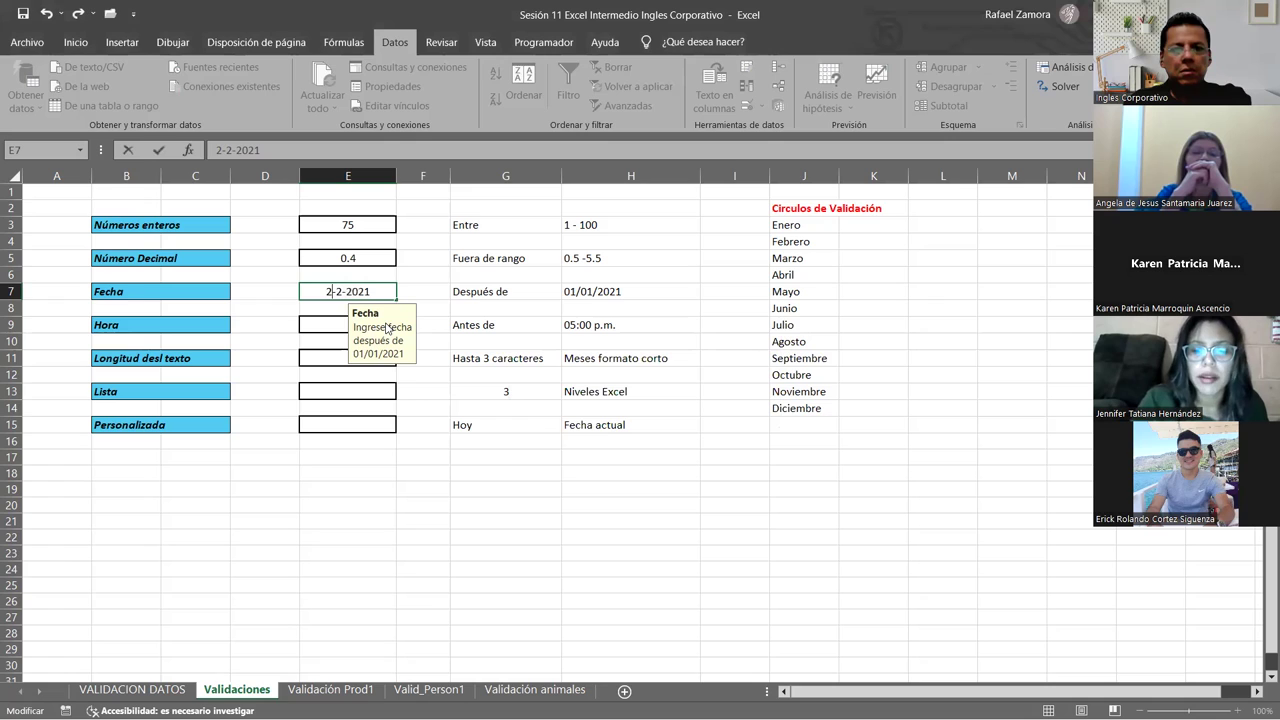
{"action": "key", "text": "BackSpace"}
{"action": "type", "text": "/"}
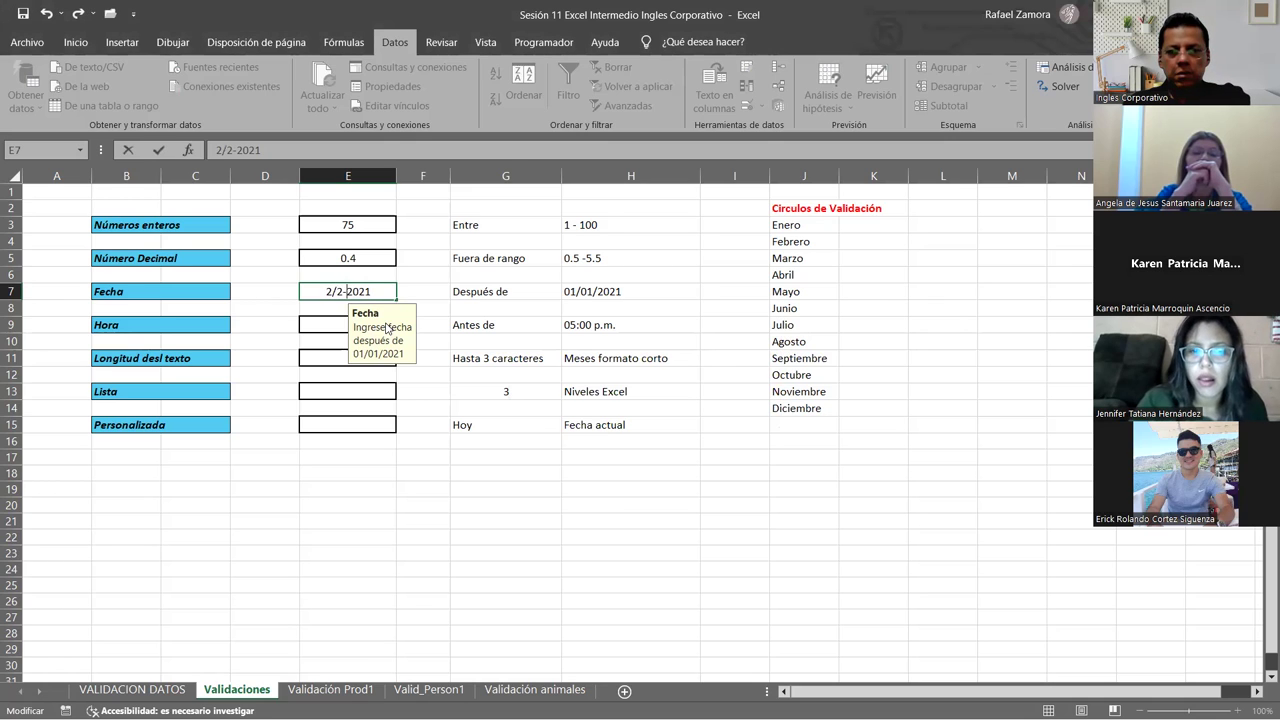
{"action": "key", "text": "Right"}
{"action": "key", "text": "Delete"}
{"action": "type", "text": "/"}
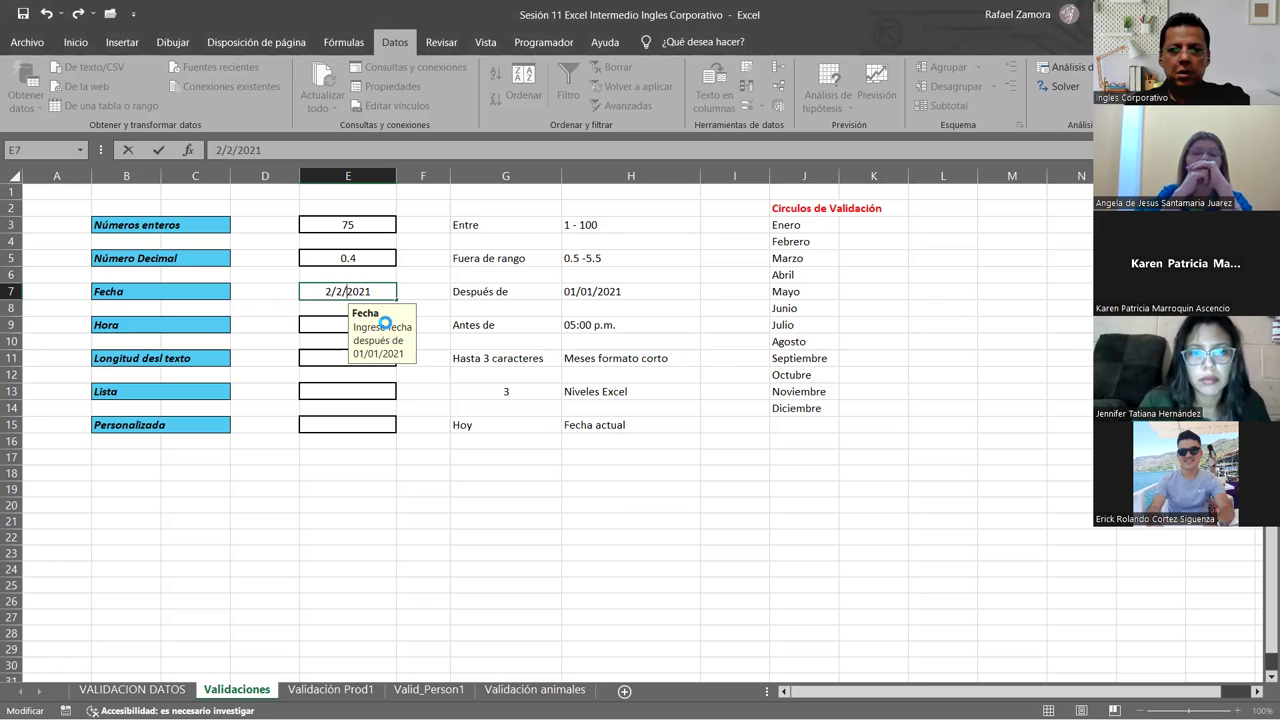
{"action": "key", "text": "shift+Home"}
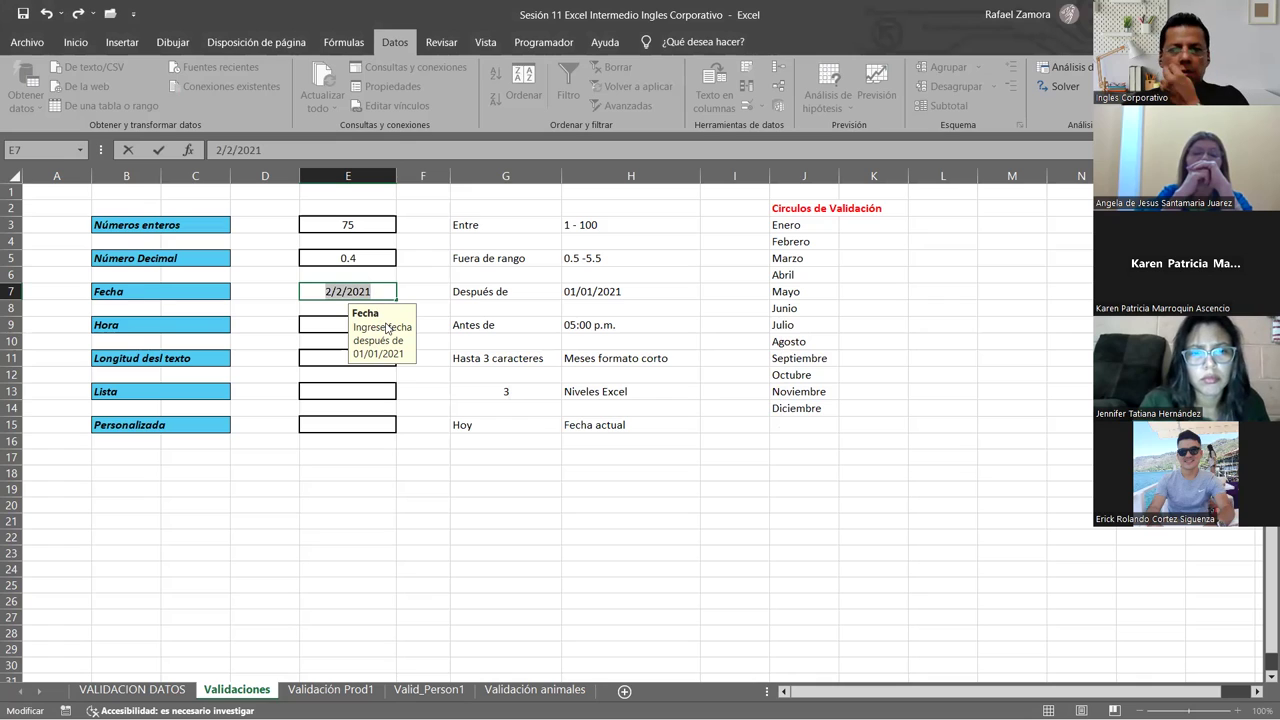
{"action": "key", "text": "Home"}
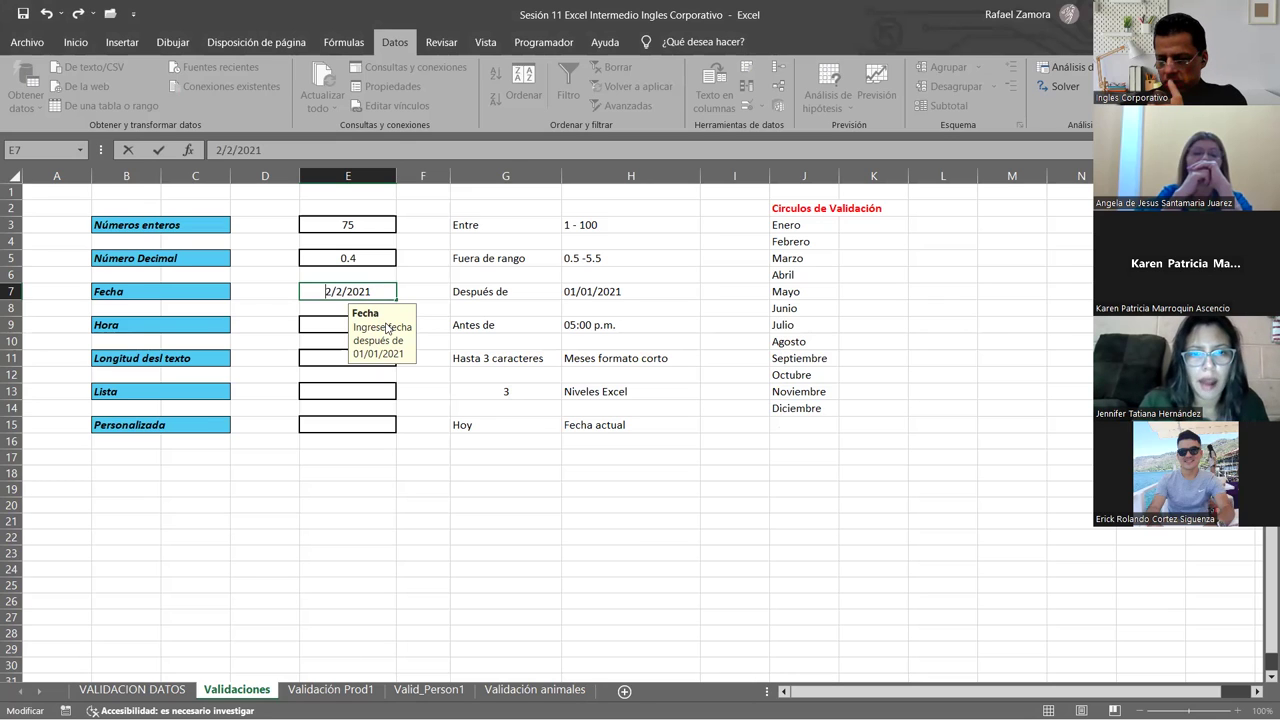
{"action": "type", "text": "10"}
{"action": "key", "text": "Delete"}
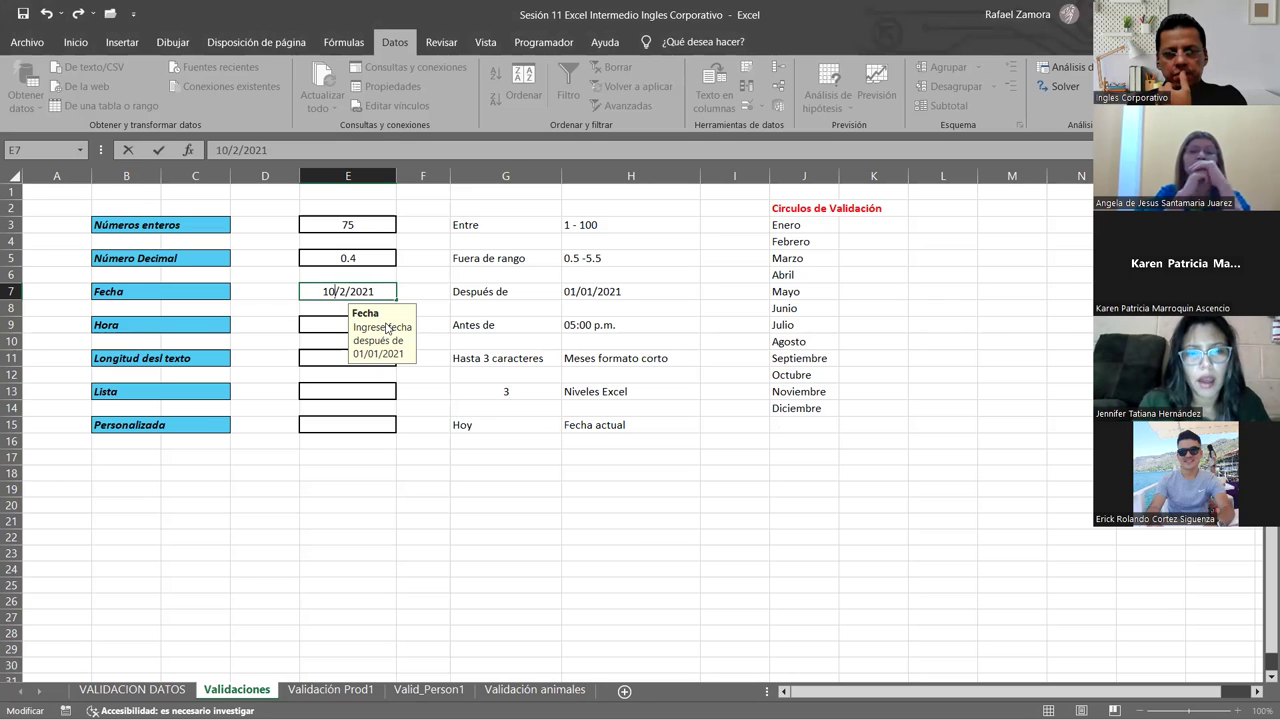
{"action": "key", "text": "Delete"}
{"action": "key", "text": "Delete"}
{"action": "type", "text": "/5"}
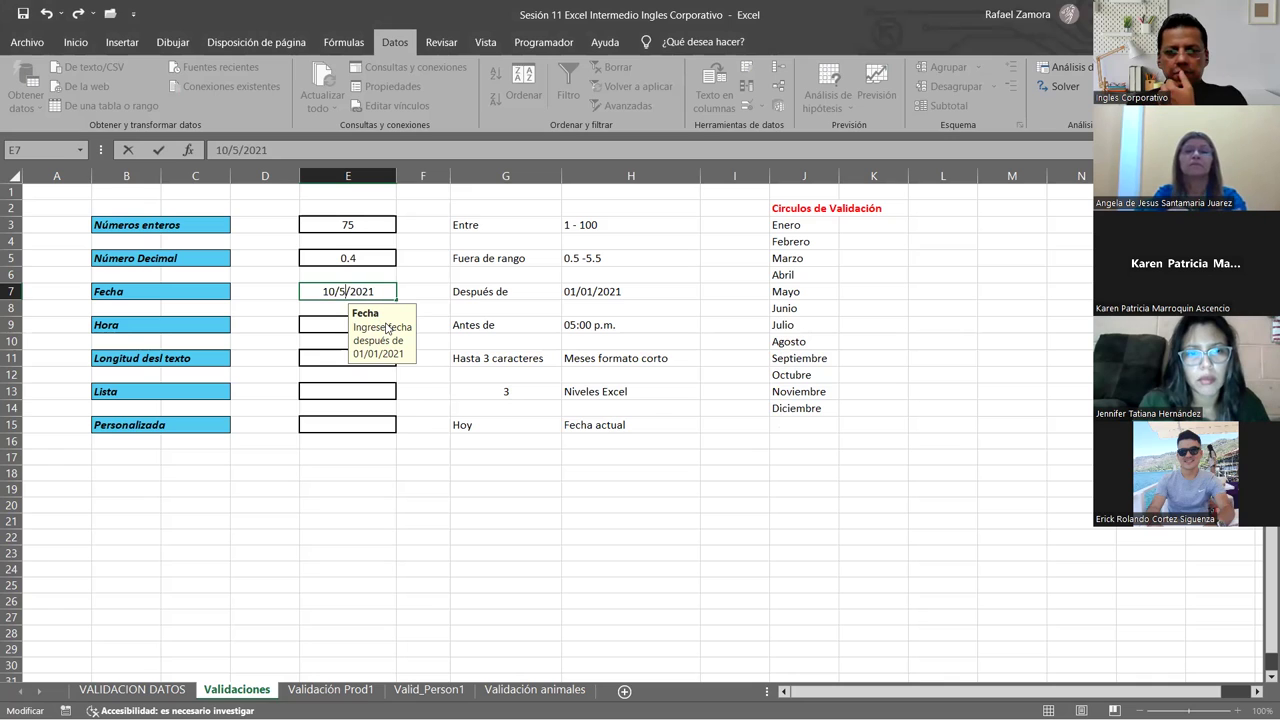
{"action": "key", "text": "Return"}
{"action": "key", "text": "Return"}
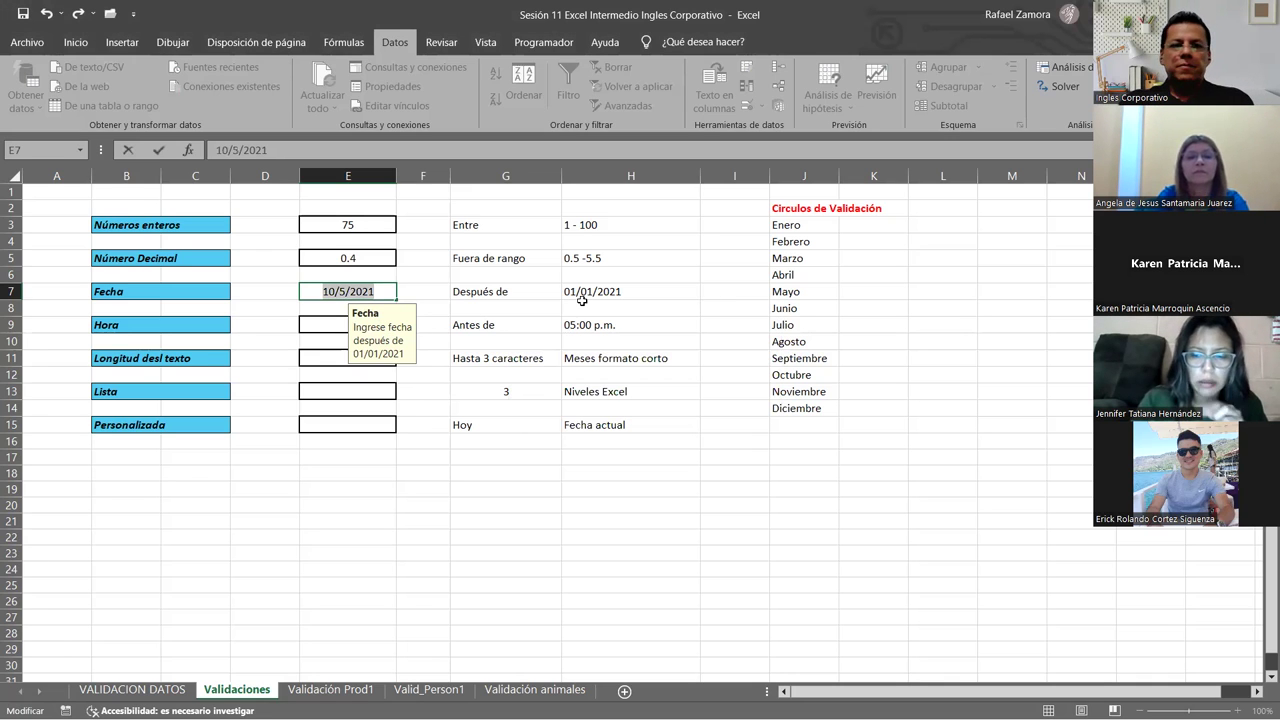
{"action": "key", "text": "Escape"}
Re-enter 1-1-21 in H7 and inspect its number format.
{"action": "left_click", "coordinate": [619, 289]}
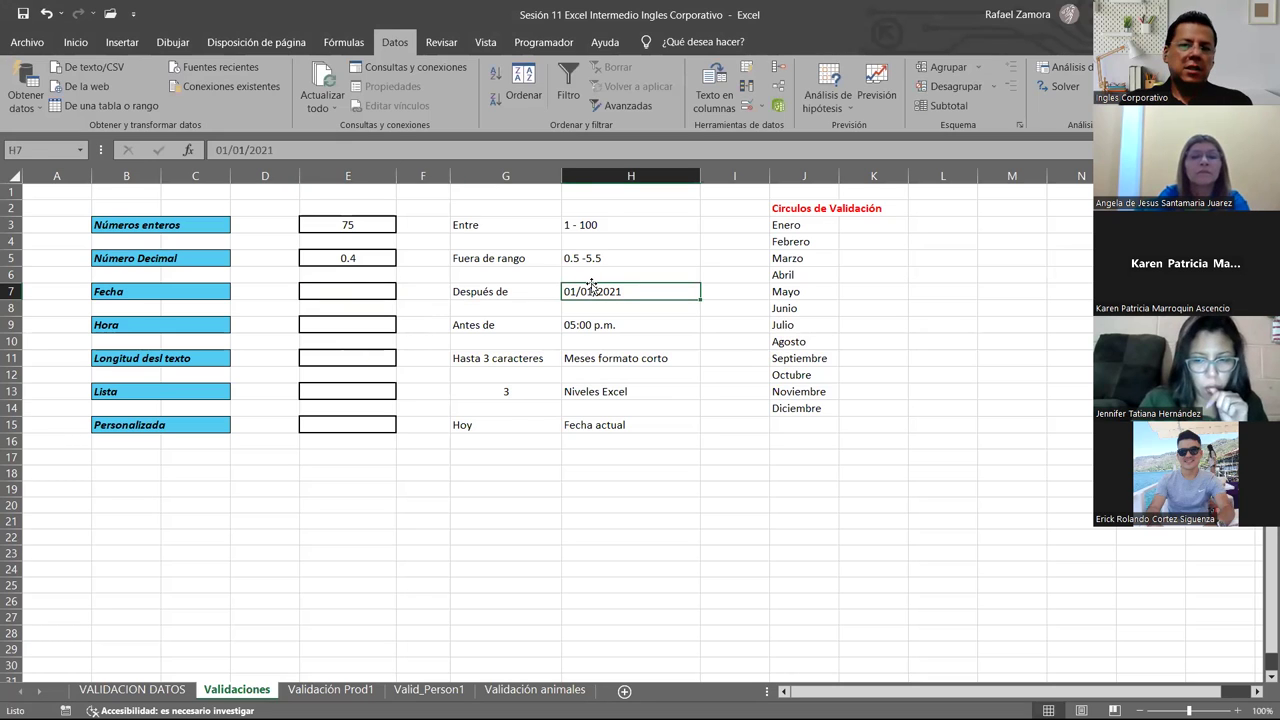
{"action": "type", "text": "1-1-"}
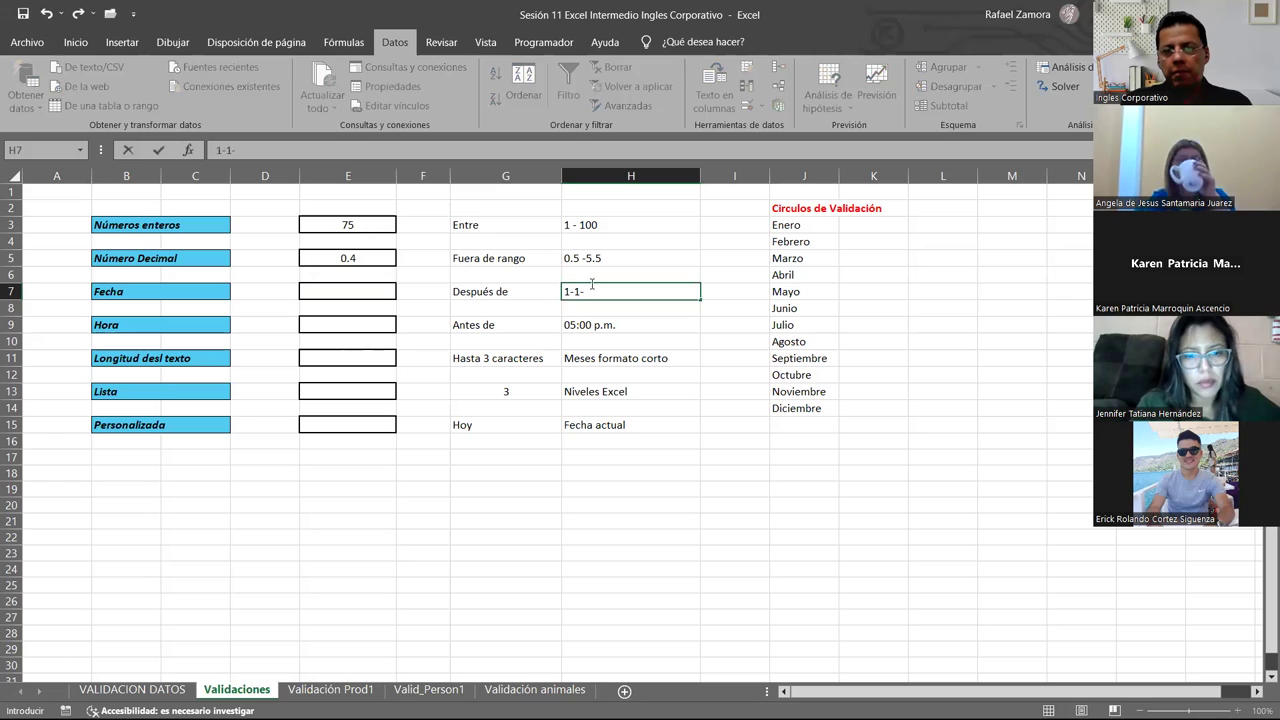
{"action": "type", "text": "21"}
{"action": "key", "text": "Return"}
{"action": "left_click", "coordinate": [592, 287]}
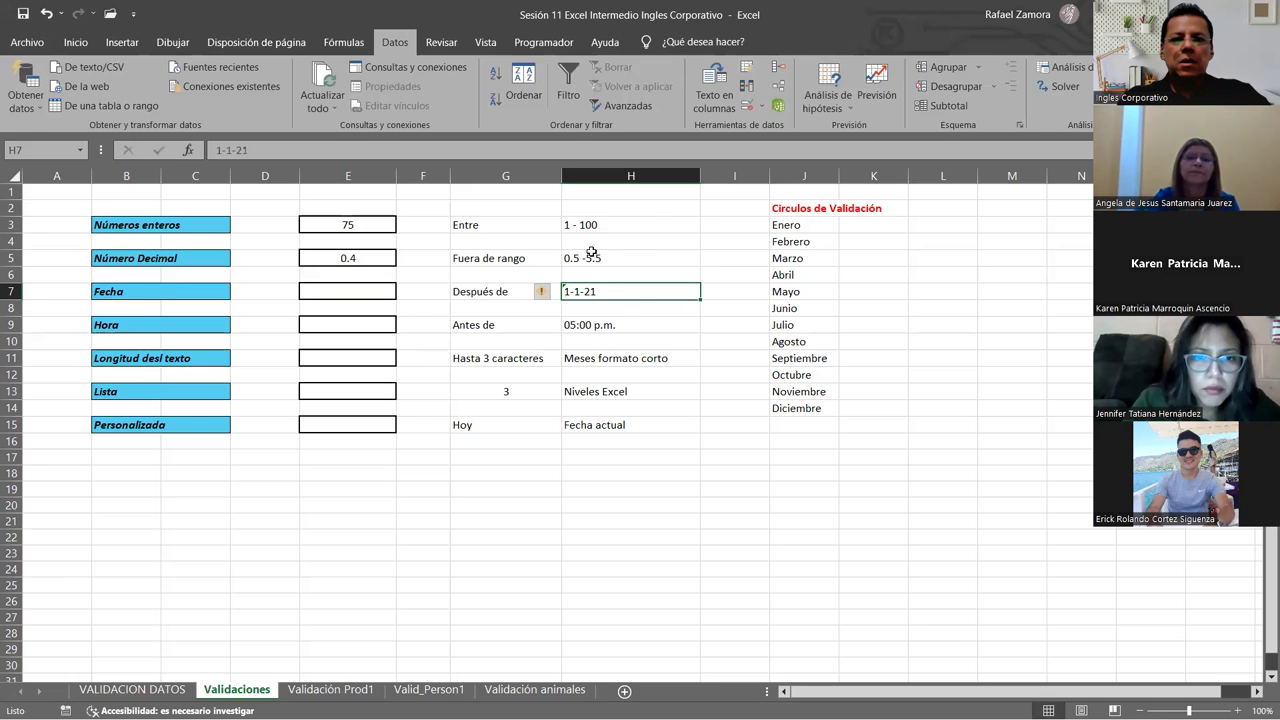
{"action": "left_click", "coordinate": [80, 43]}
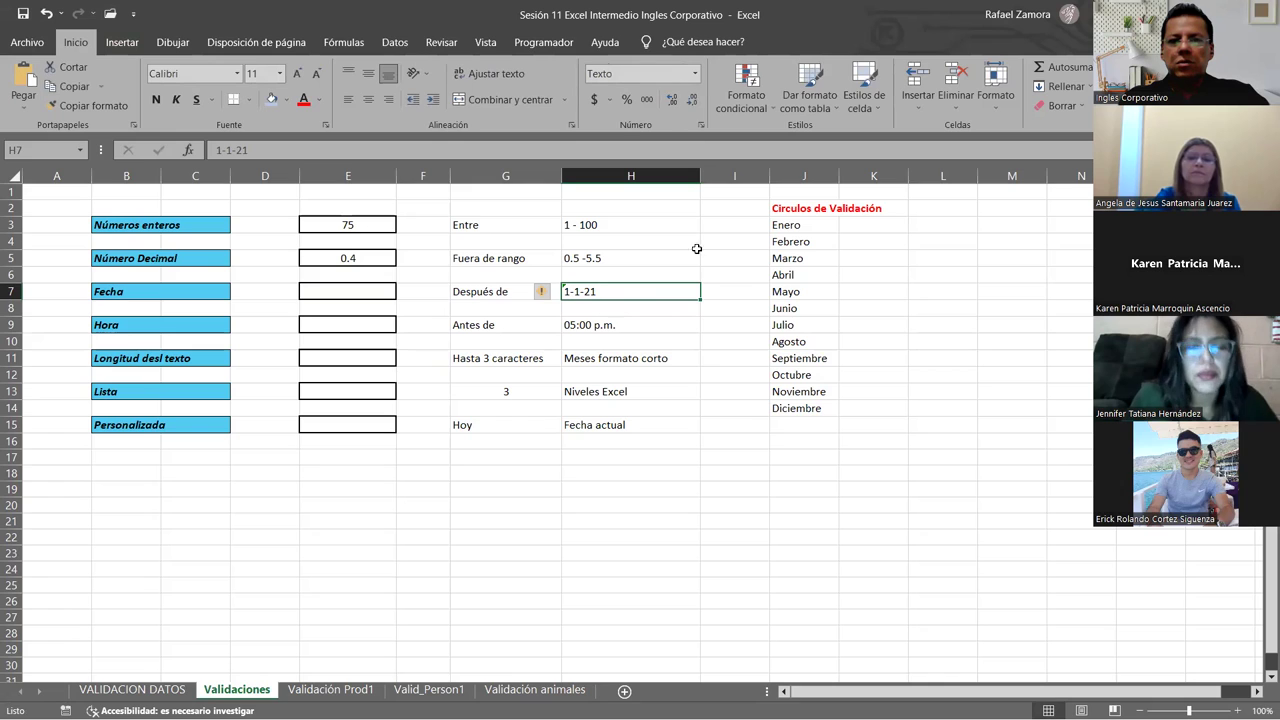
{"action": "left_click", "coordinate": [689, 325]}
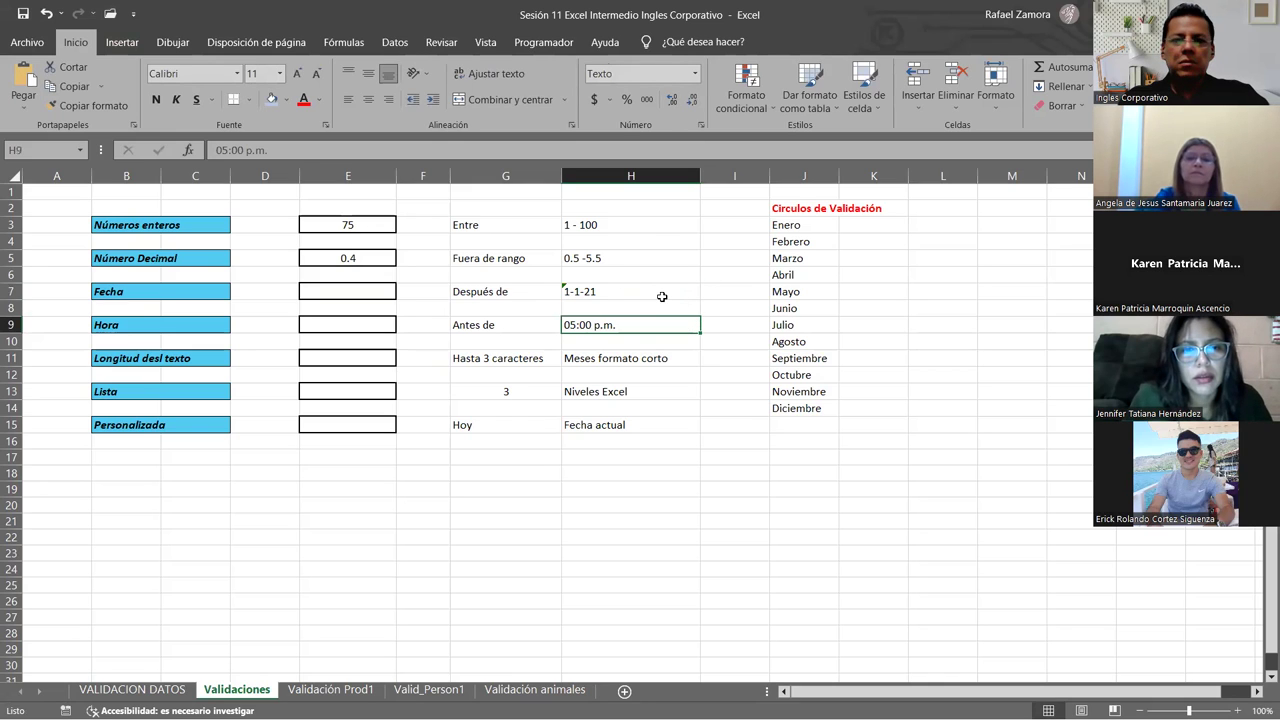
{"action": "left_click", "coordinate": [632, 292]}
Apply the Fecha corta format to H7 and re-enter 1-1-2021 there.
{"action": "left_click", "coordinate": [694, 73]}
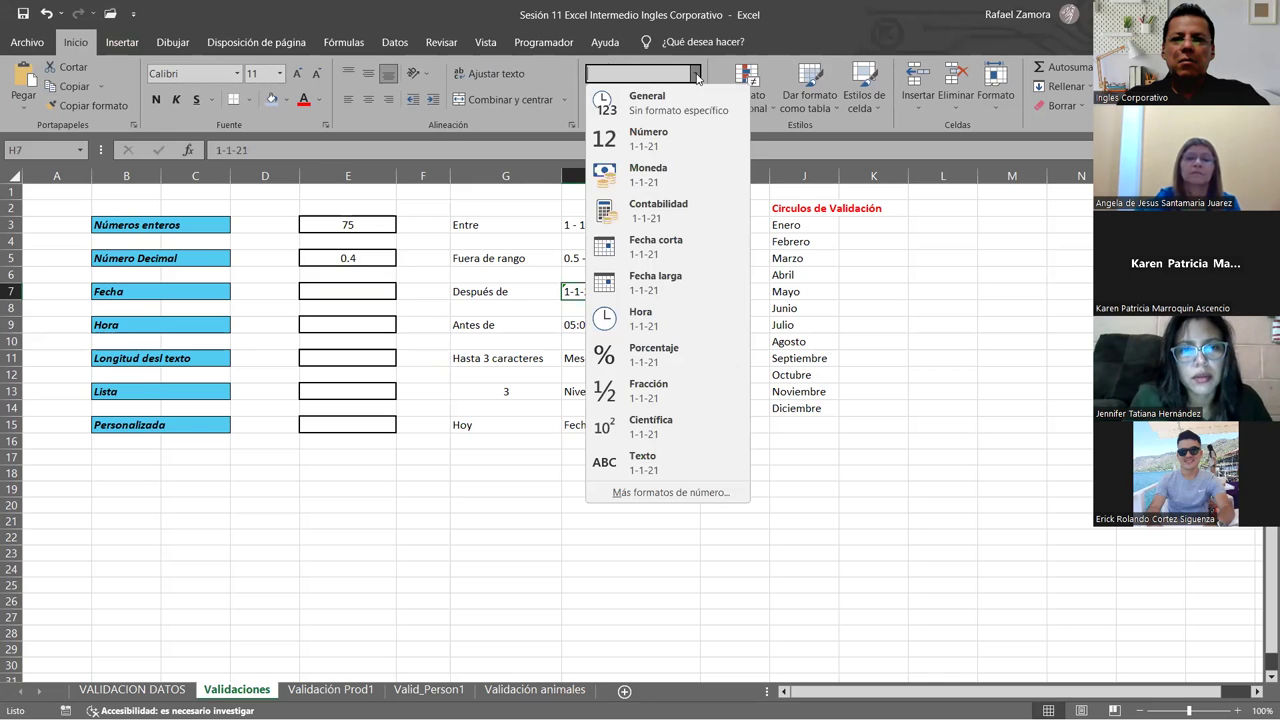
{"action": "left_click", "coordinate": [686, 244]}
{"action": "left_click", "coordinate": [683, 343]}
{"action": "left_click", "coordinate": [674, 295]}
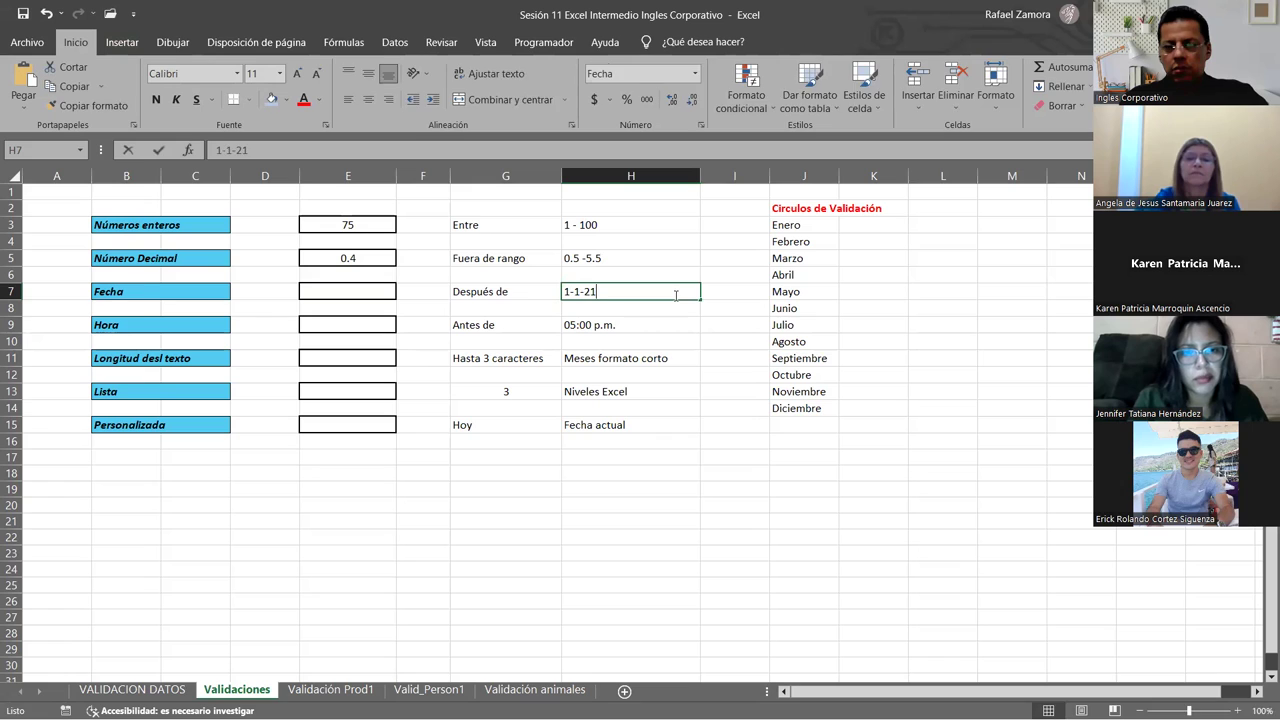
{"action": "type", "text": "1-1"}
{"action": "type", "text": "20"}
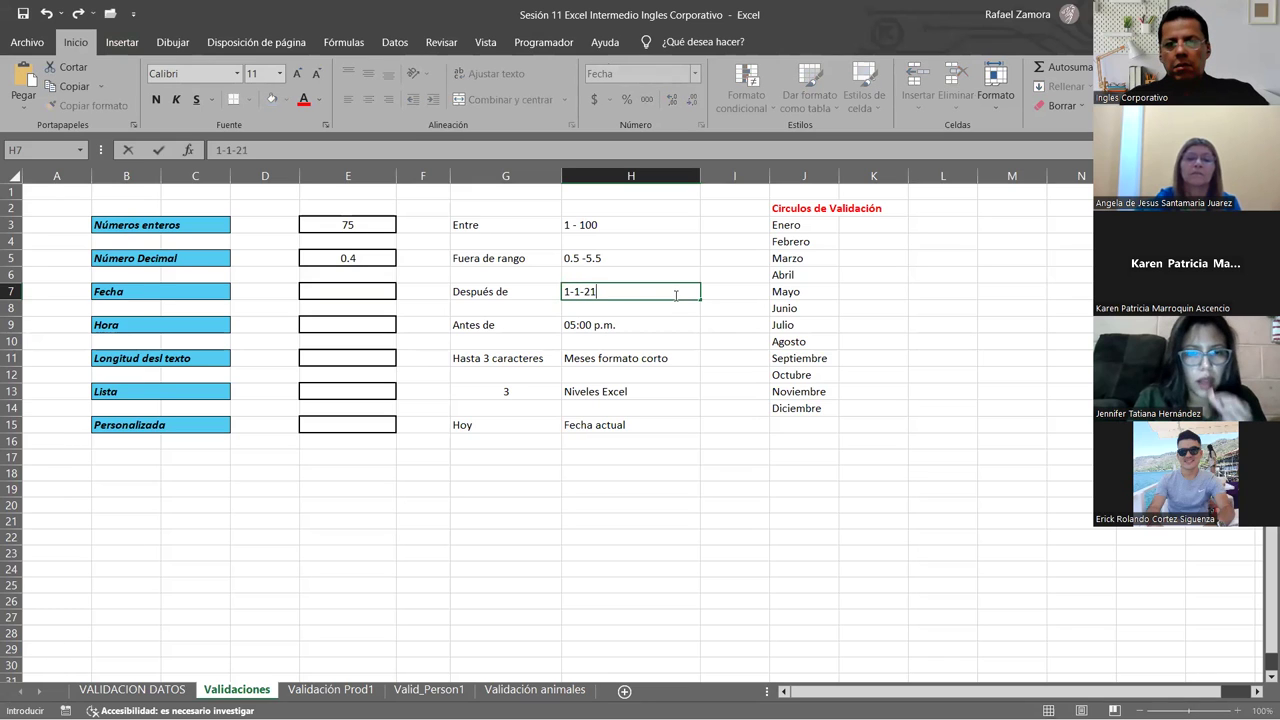
{"action": "type", "text": "21"}
{"action": "key", "text": "Return"}
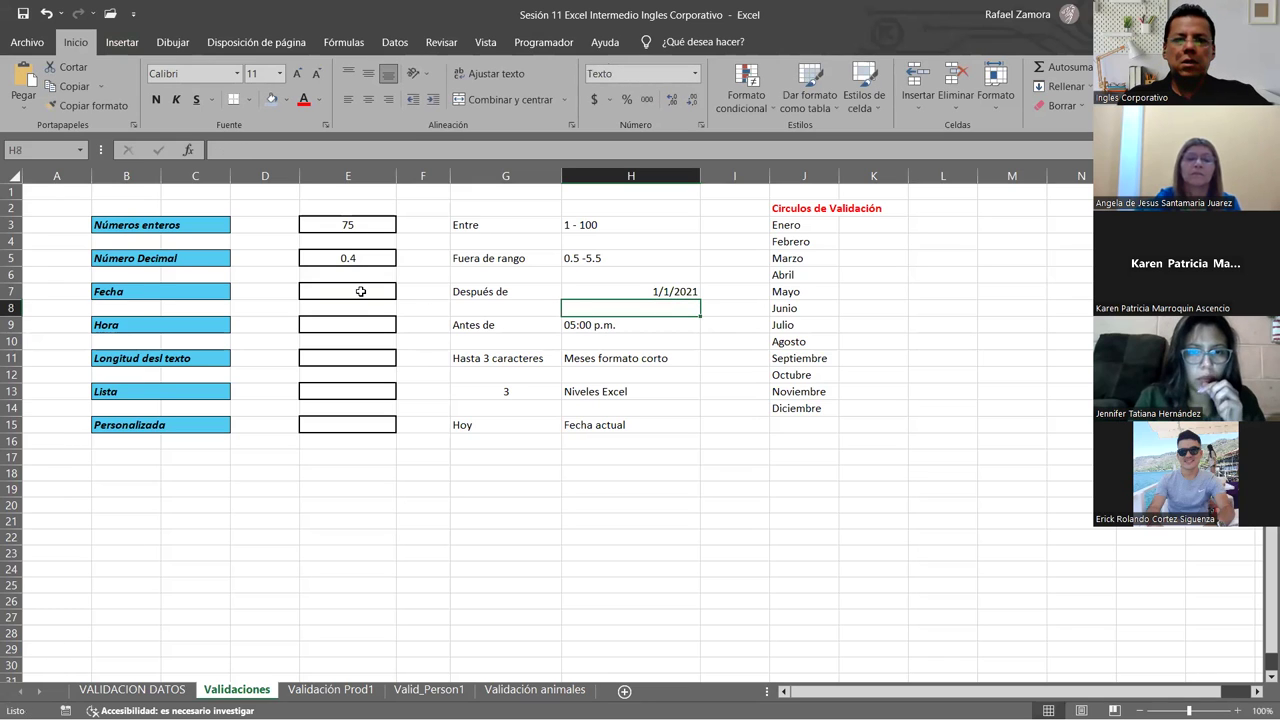
{"action": "left_click", "coordinate": [357, 291]}
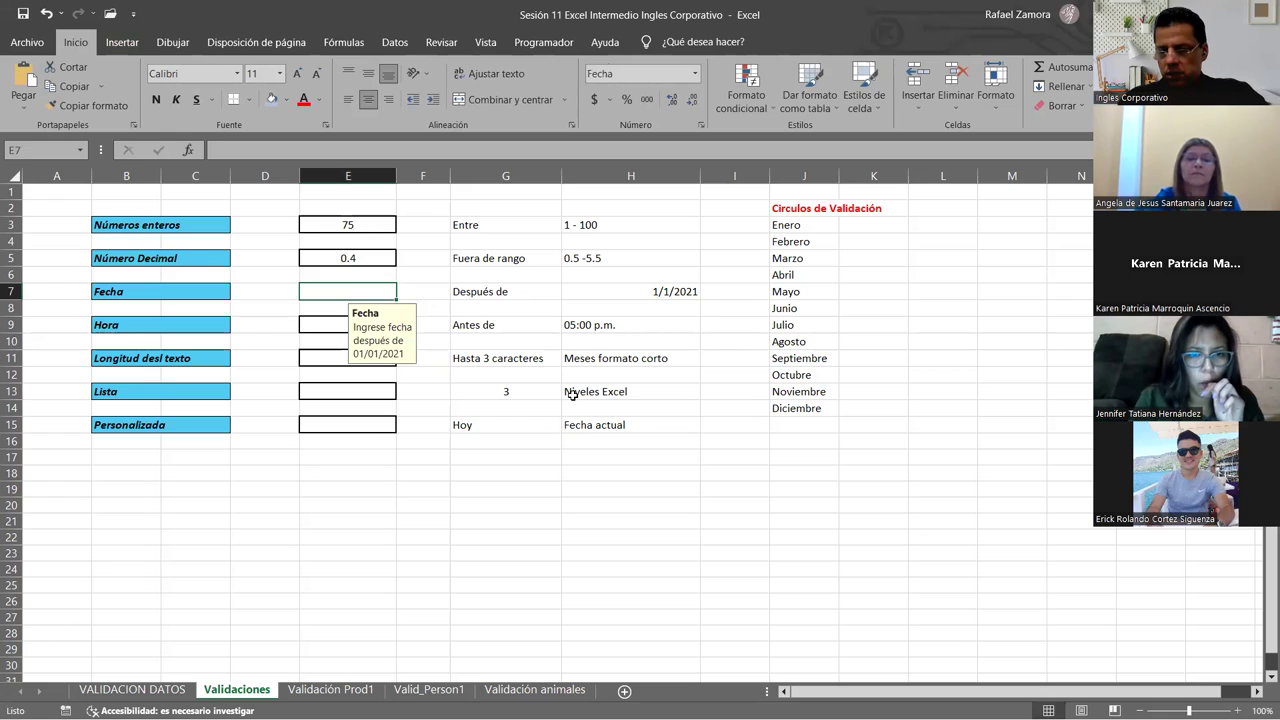
Enter 2-1-2021 in E7, then check the value stored in H7.
{"action": "type", "text": "2-"}
{"action": "type", "text": "1"}
{"action": "type", "text": "-2021"}
{"action": "key", "text": "Return"}
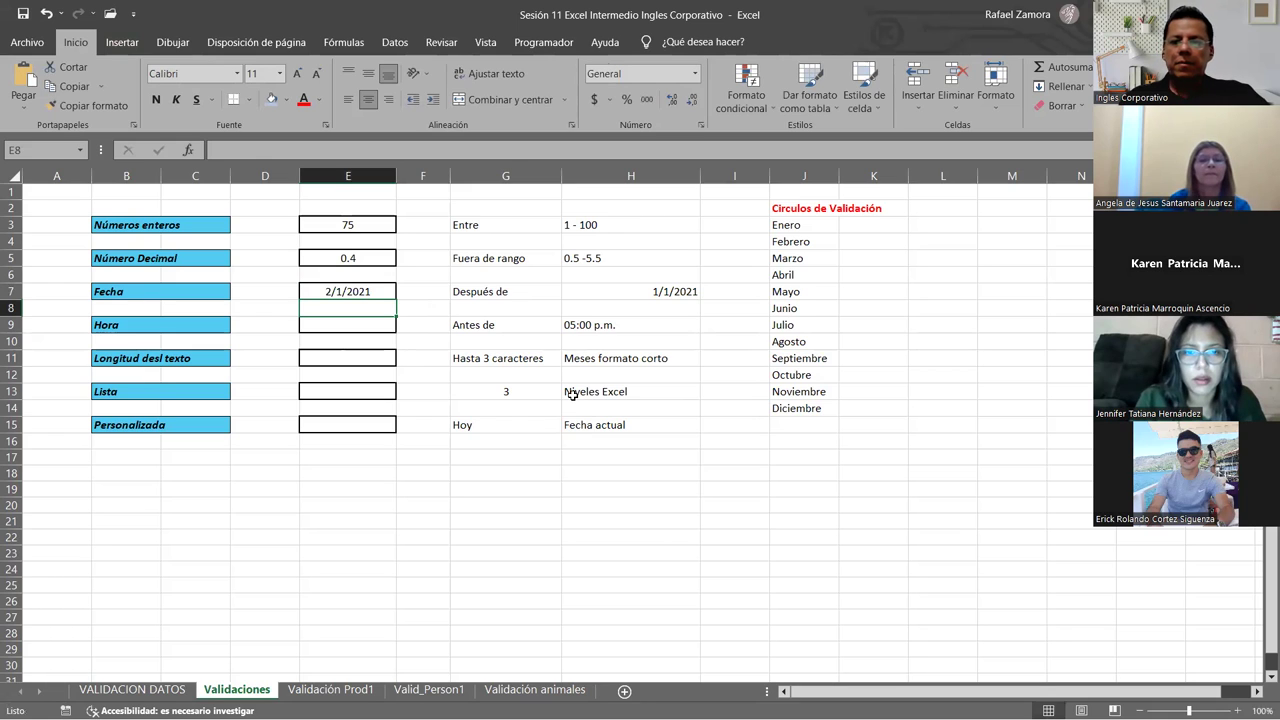
{"action": "left_click", "coordinate": [686, 296]}
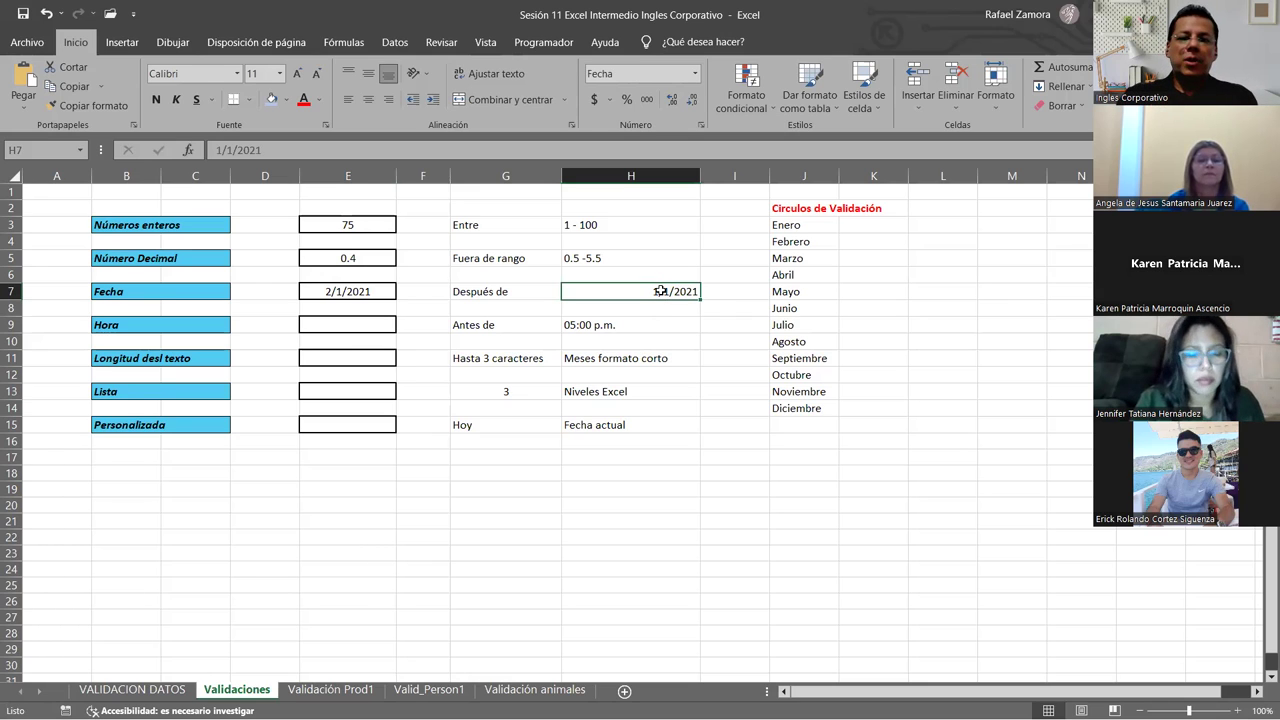
{"action": "left_click", "coordinate": [352, 293]}
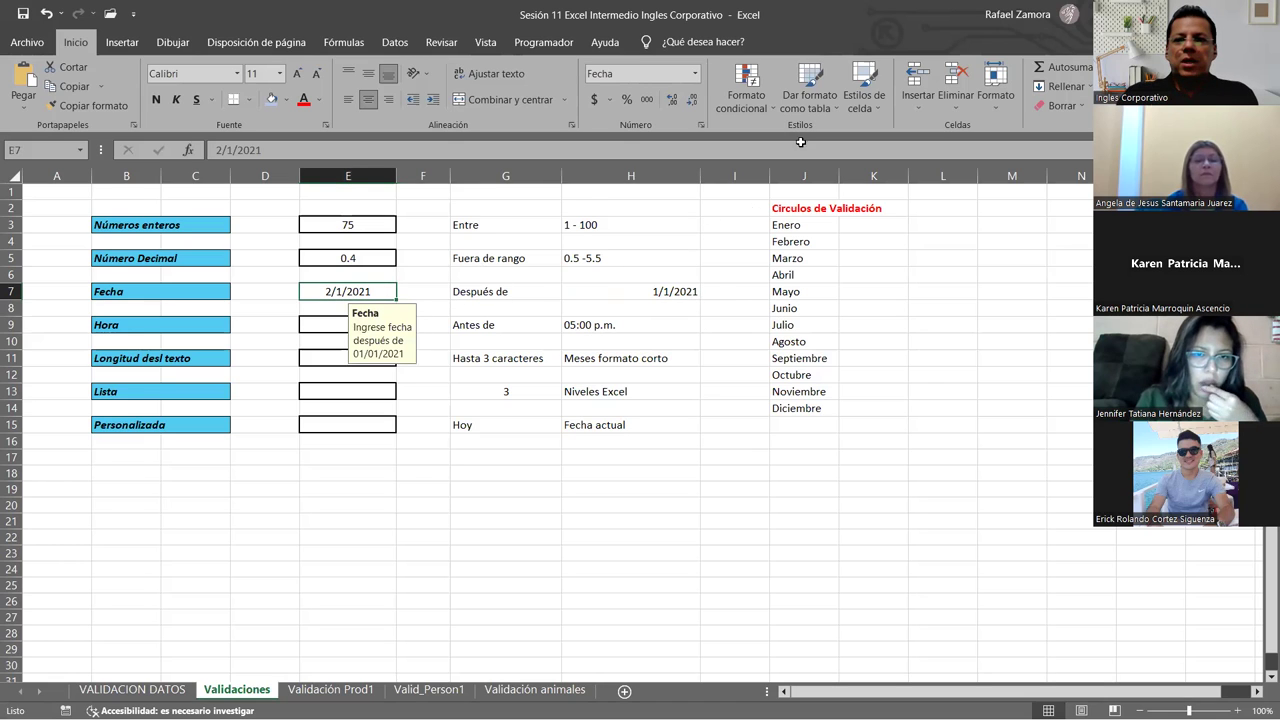
{"action": "left_click", "coordinate": [394, 42]}
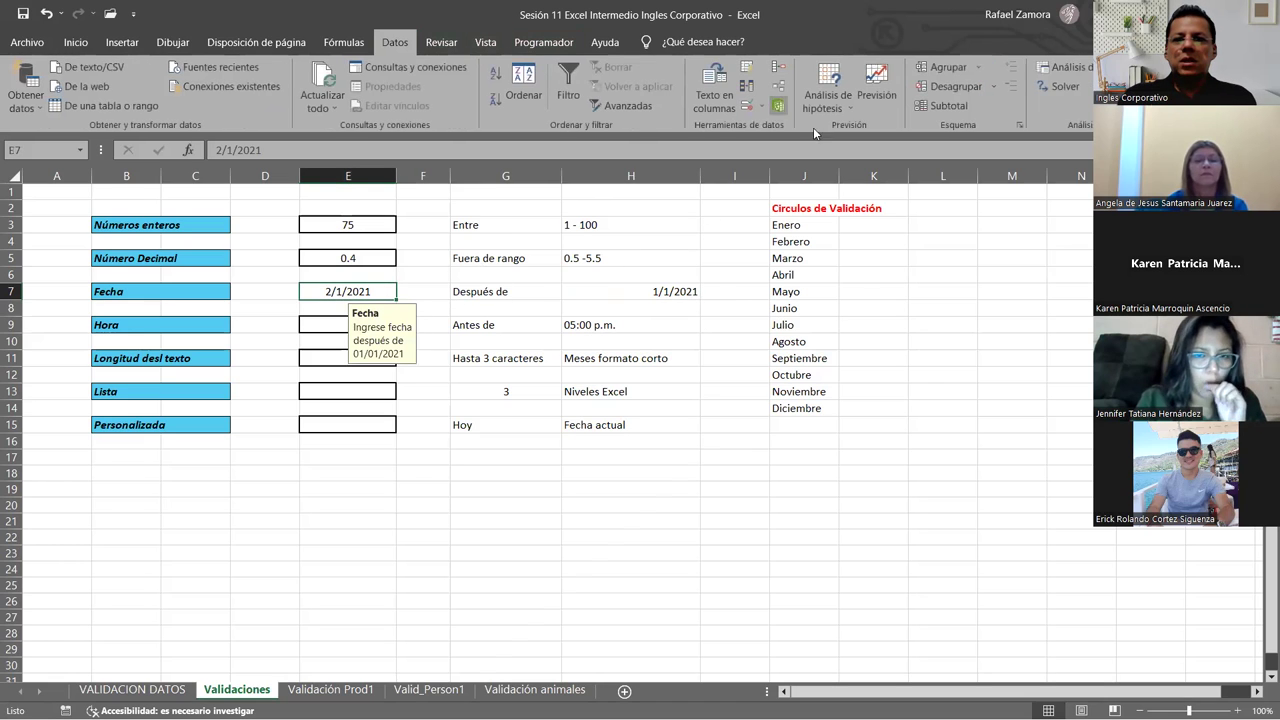
Replace the =H7 start date in E7's validation rule with 1-1-2021.
{"action": "left_click", "coordinate": [745, 106]}
{"action": "left_click", "coordinate": [752, 197]}
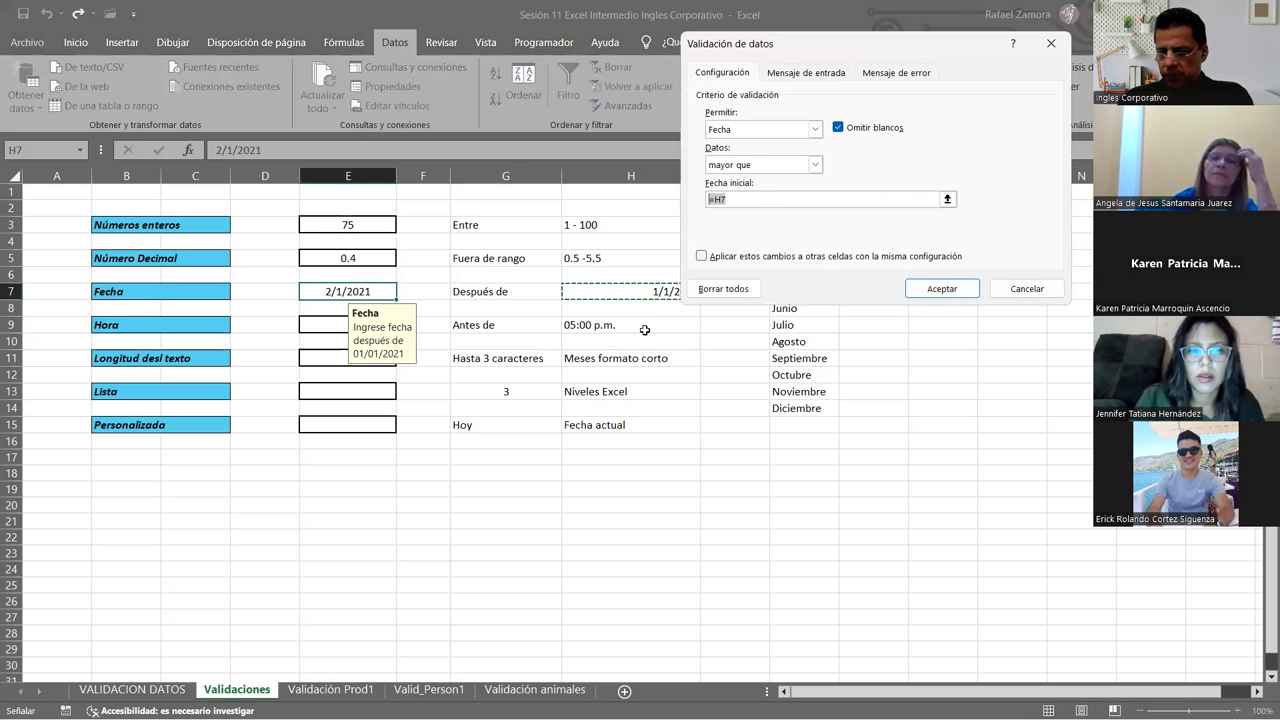
{"action": "type", "text": "1-1"}
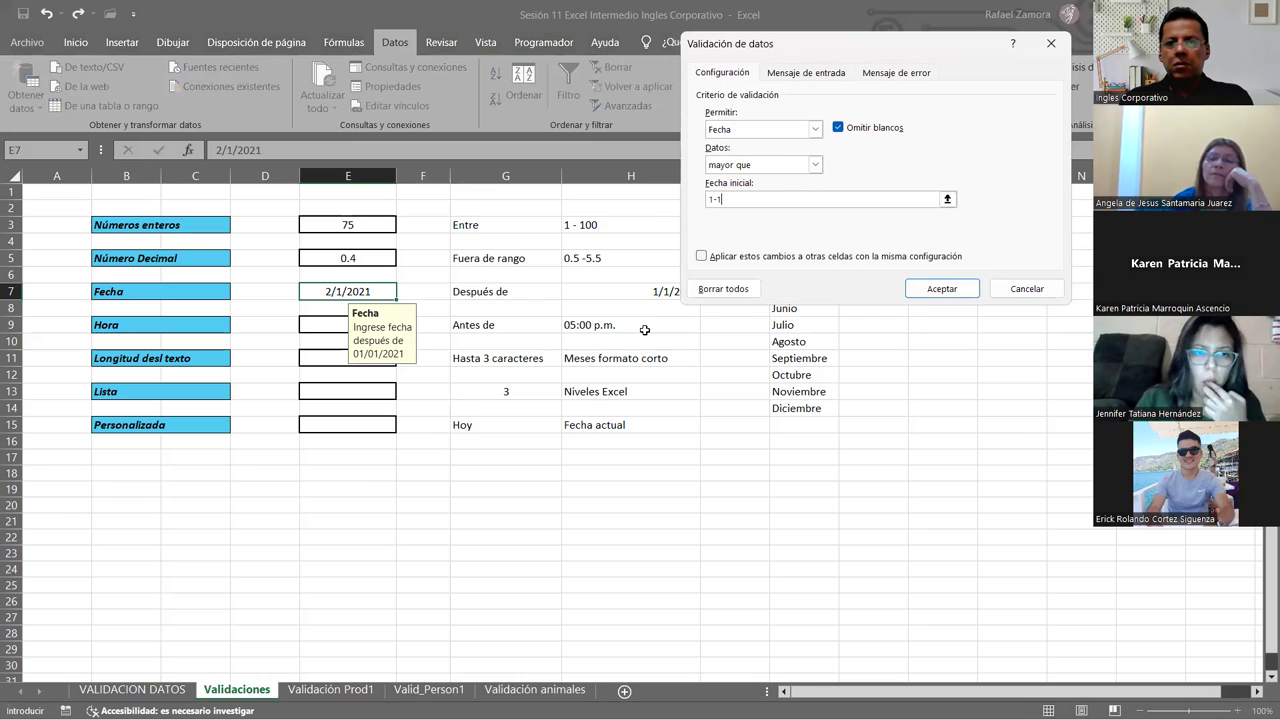
{"action": "type", "text": "-2021"}
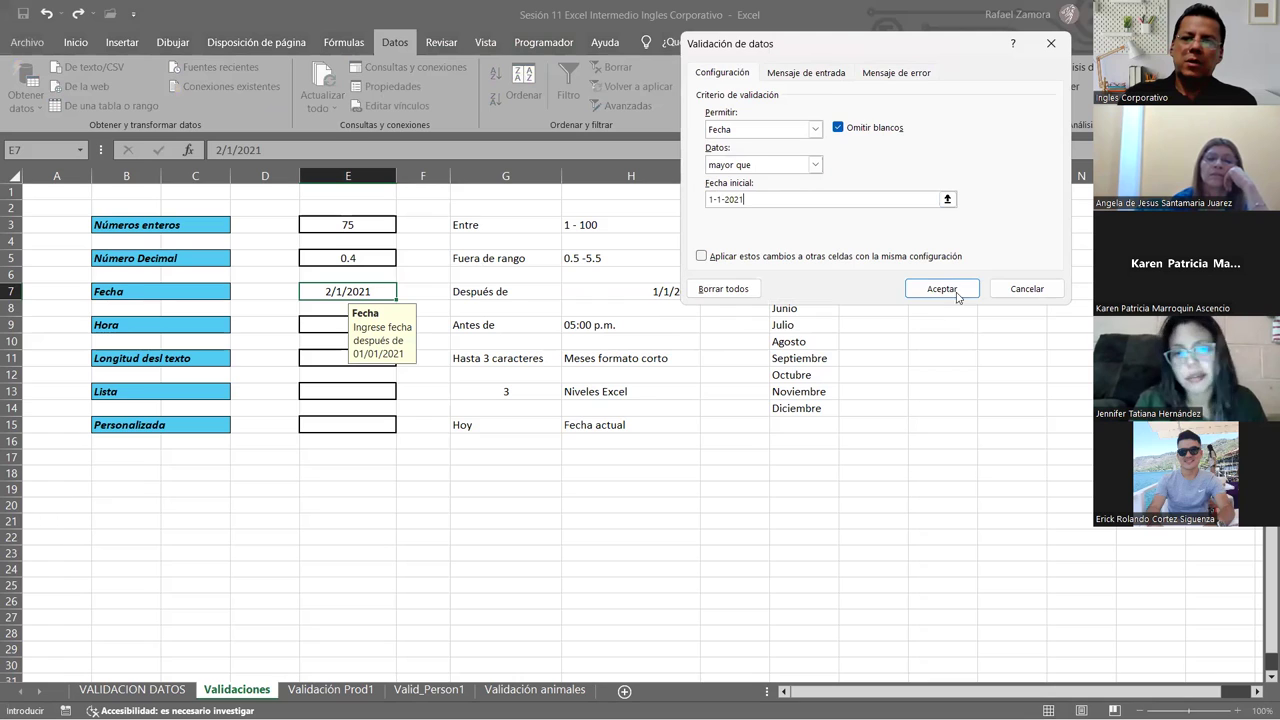
{"action": "key", "text": "Return"}
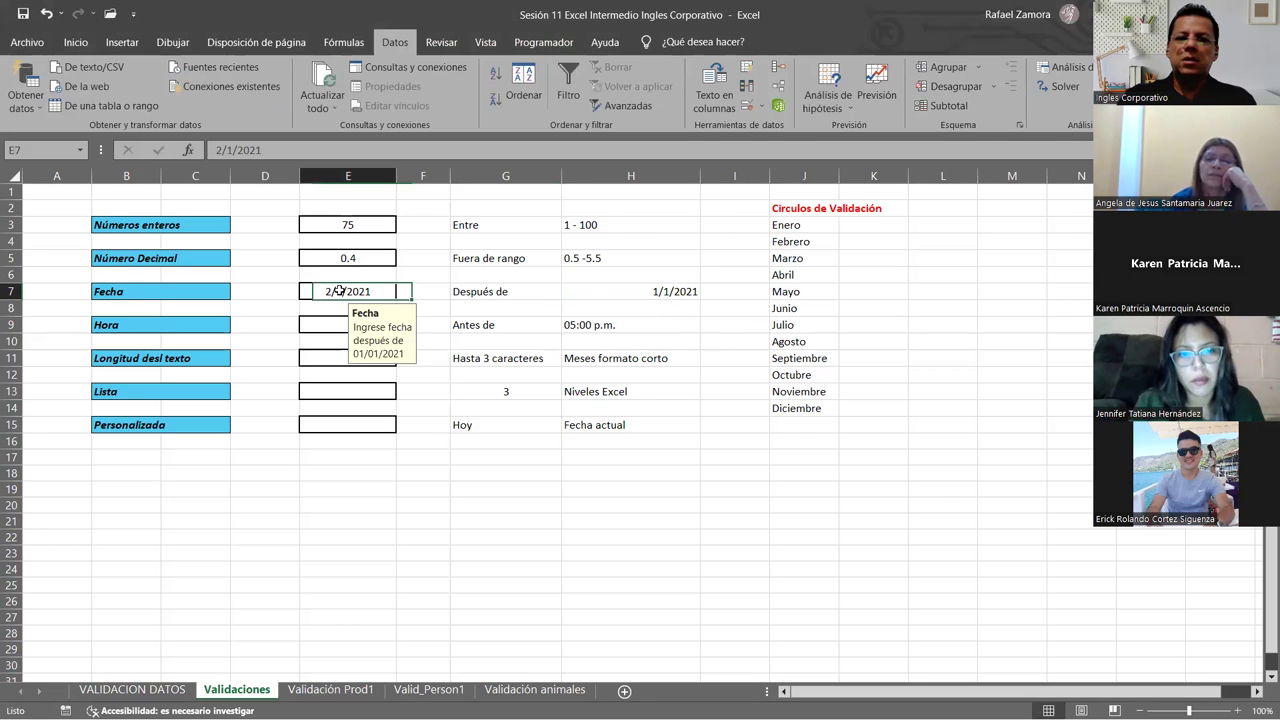
Test E7 with 1-1-21, rejected, then retry with 2-1-21, which is accepted.
{"action": "type", "text": "1-1"}
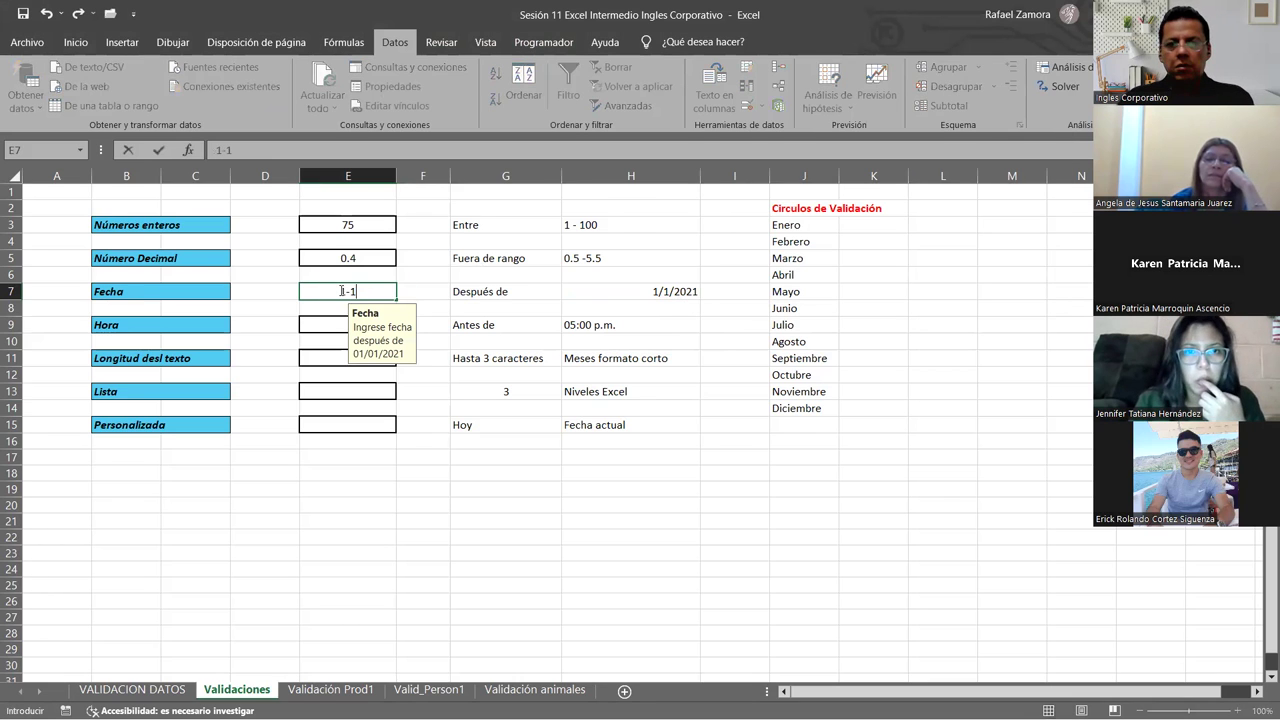
{"action": "type", "text": "-21"}
{"action": "key", "text": "Return"}
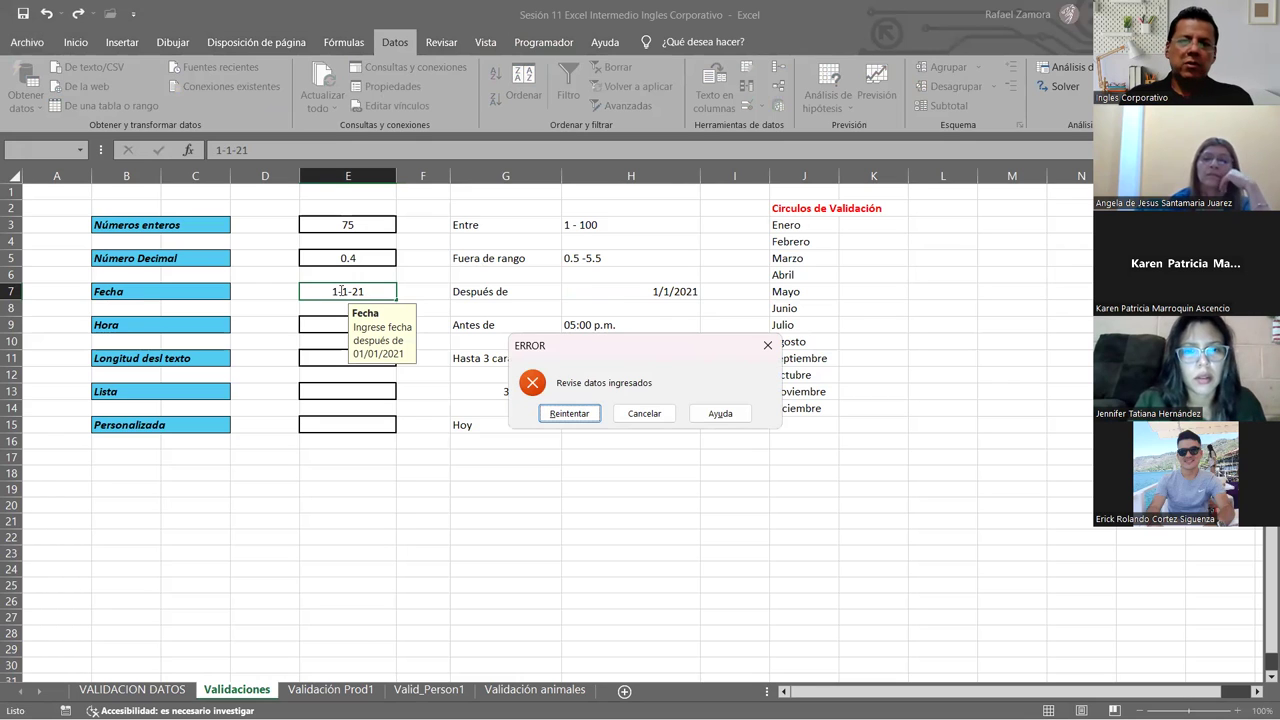
{"action": "key", "text": "Return"}
{"action": "type", "text": "2-1-21"}
{"action": "key", "text": "Return"}
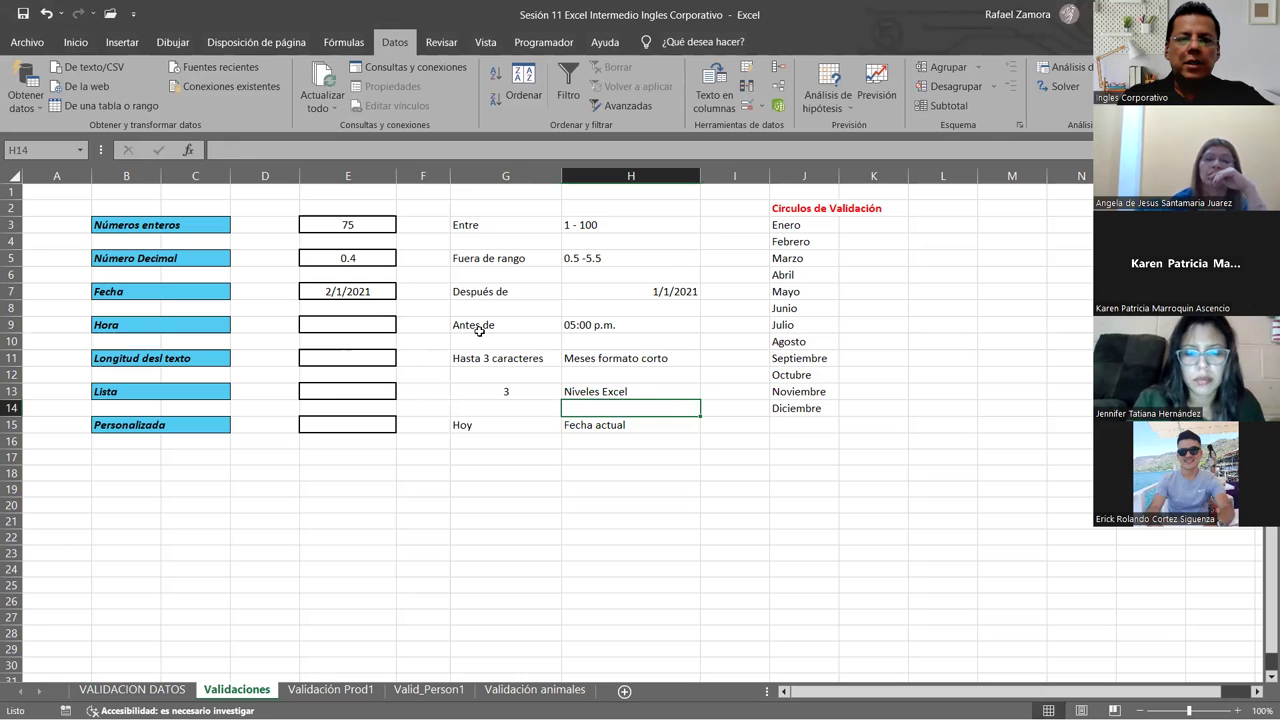
{"action": "left_click", "coordinate": [381, 232]}
{"action": "left_click", "coordinate": [333, 257]}
{"action": "left_click", "coordinate": [330, 291]}
{"action": "left_click", "coordinate": [347, 224]}
{"action": "left_click", "coordinate": [667, 472]}
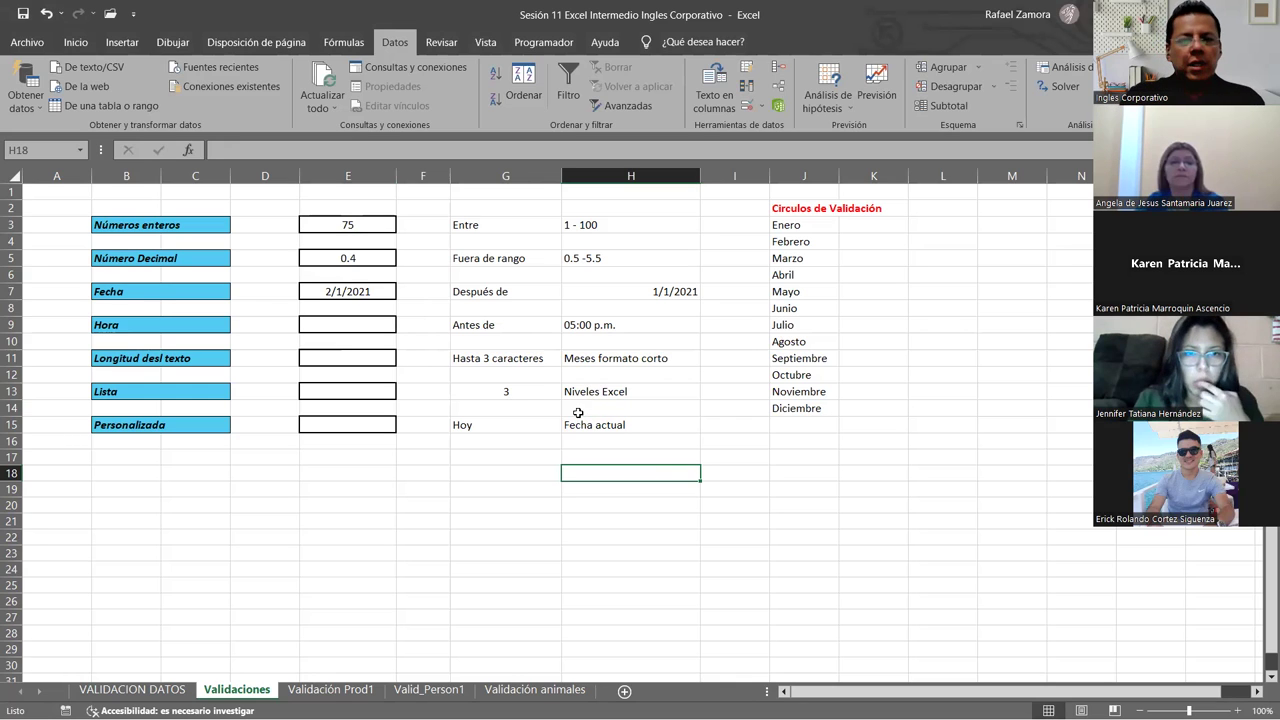
{"action": "left_click", "coordinate": [337, 317]}
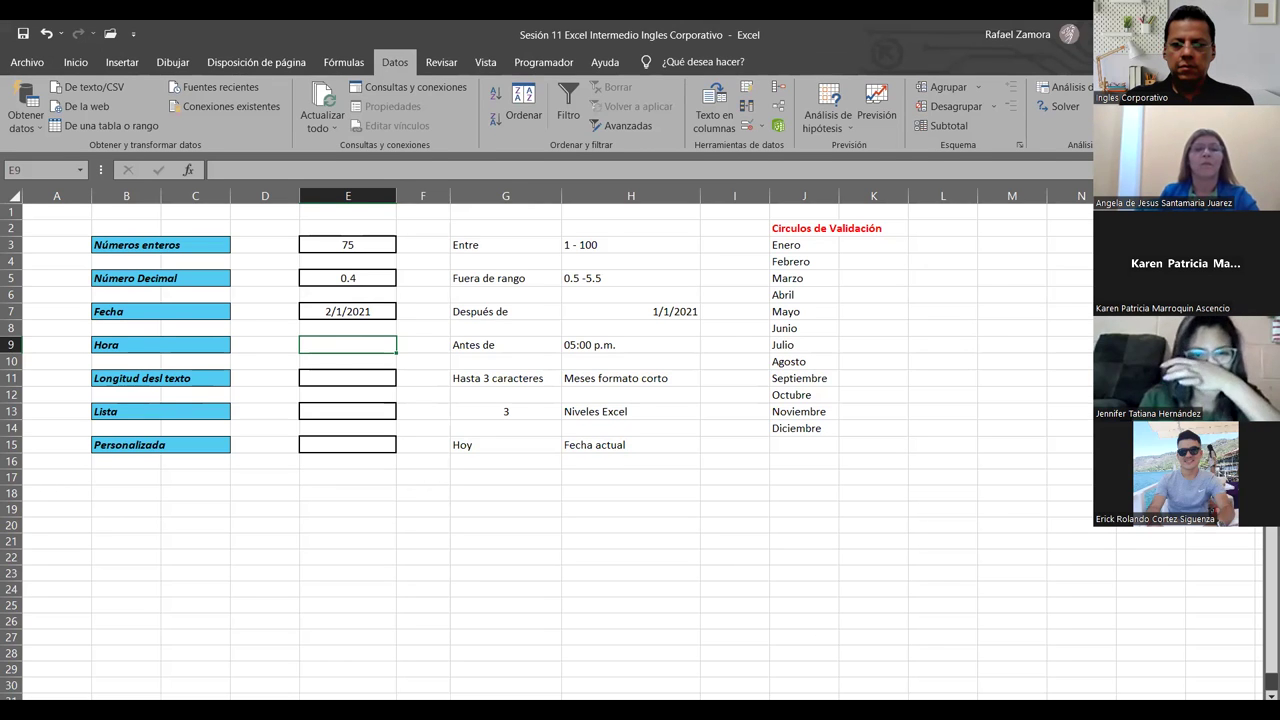
{"action": "left_click", "coordinate": [895, 558]}
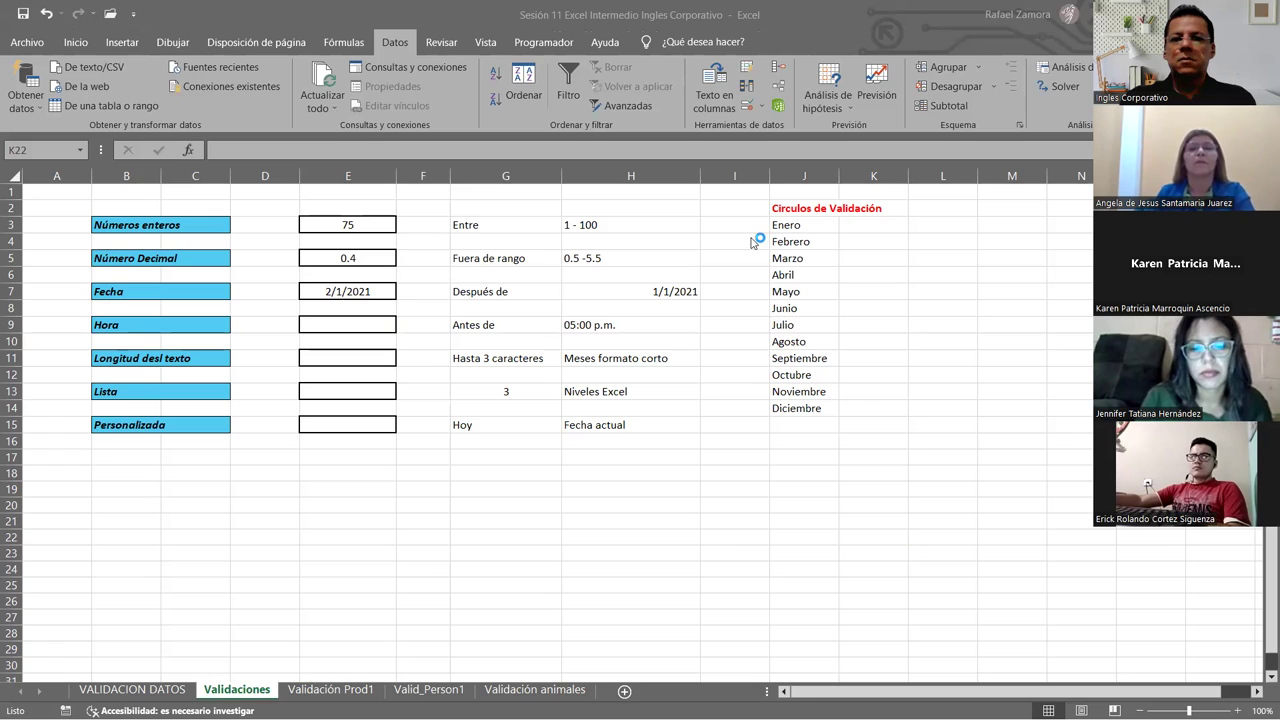
{"action": "left_click", "coordinate": [836, 396]}
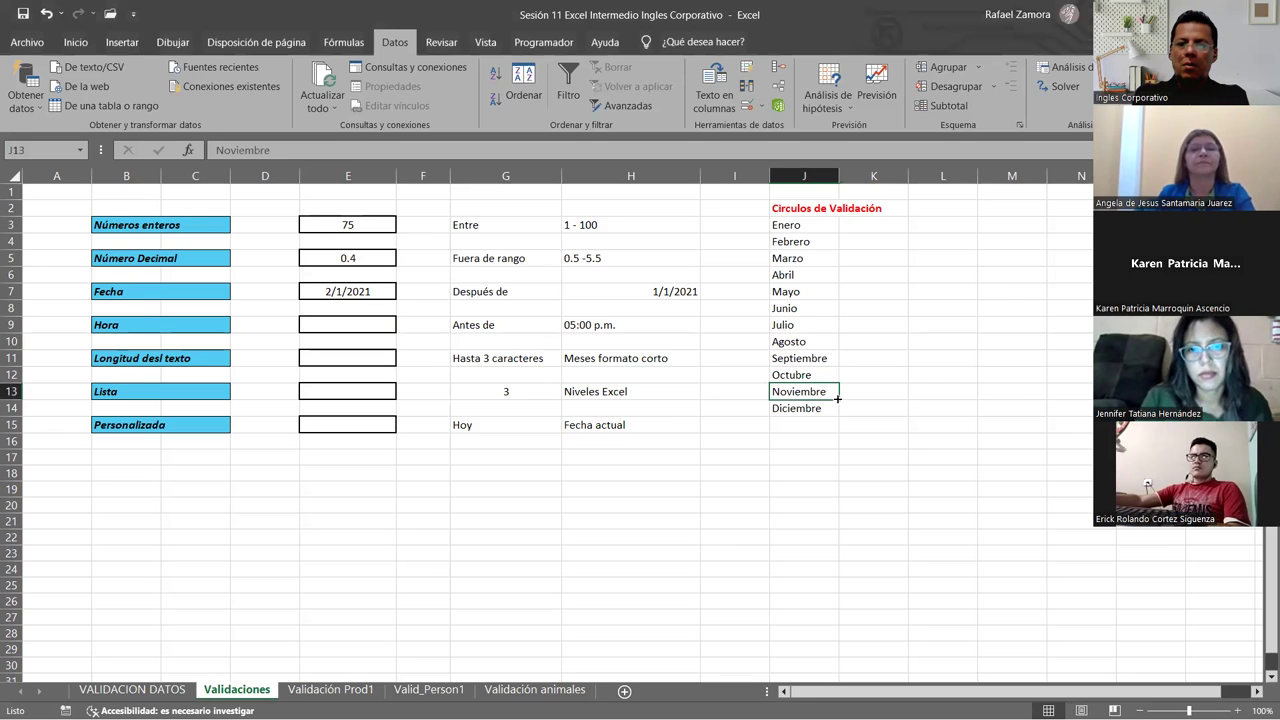
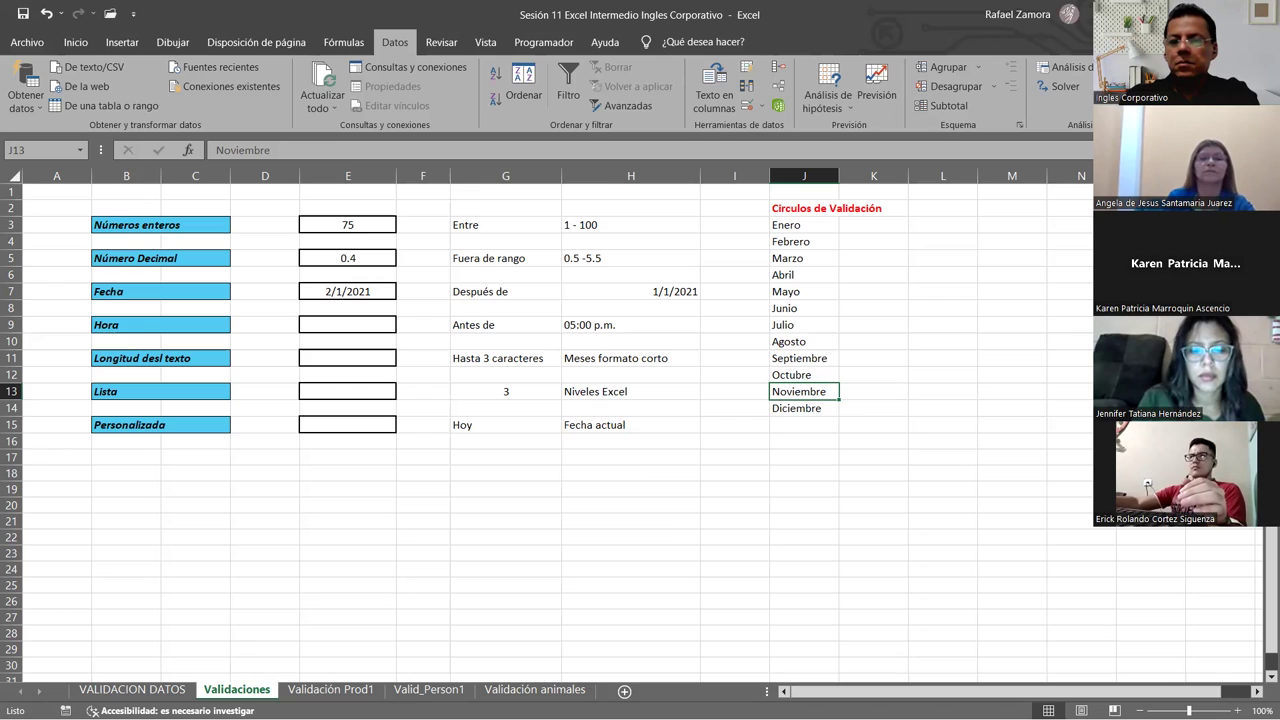
Select the Hora input cell E9 on the Validaciones sheet.
{"action": "left_click", "coordinate": [858, 523]}
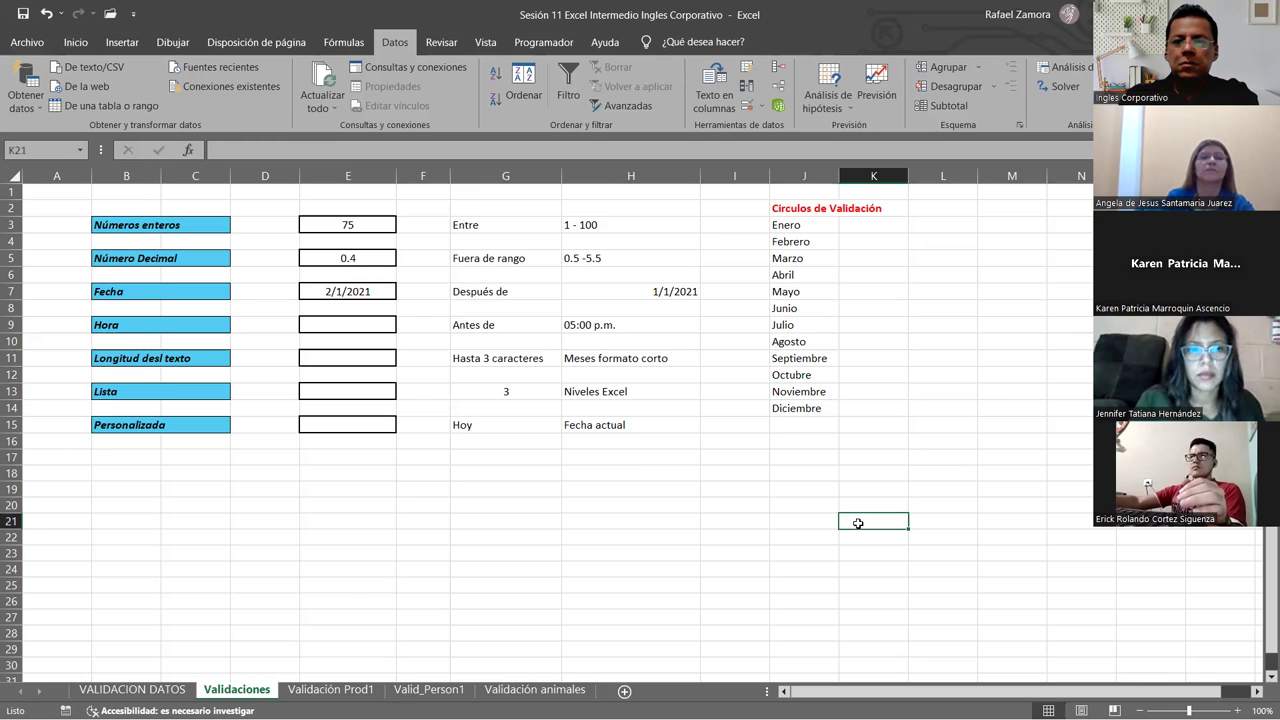
{"action": "left_click", "coordinate": [591, 467]}
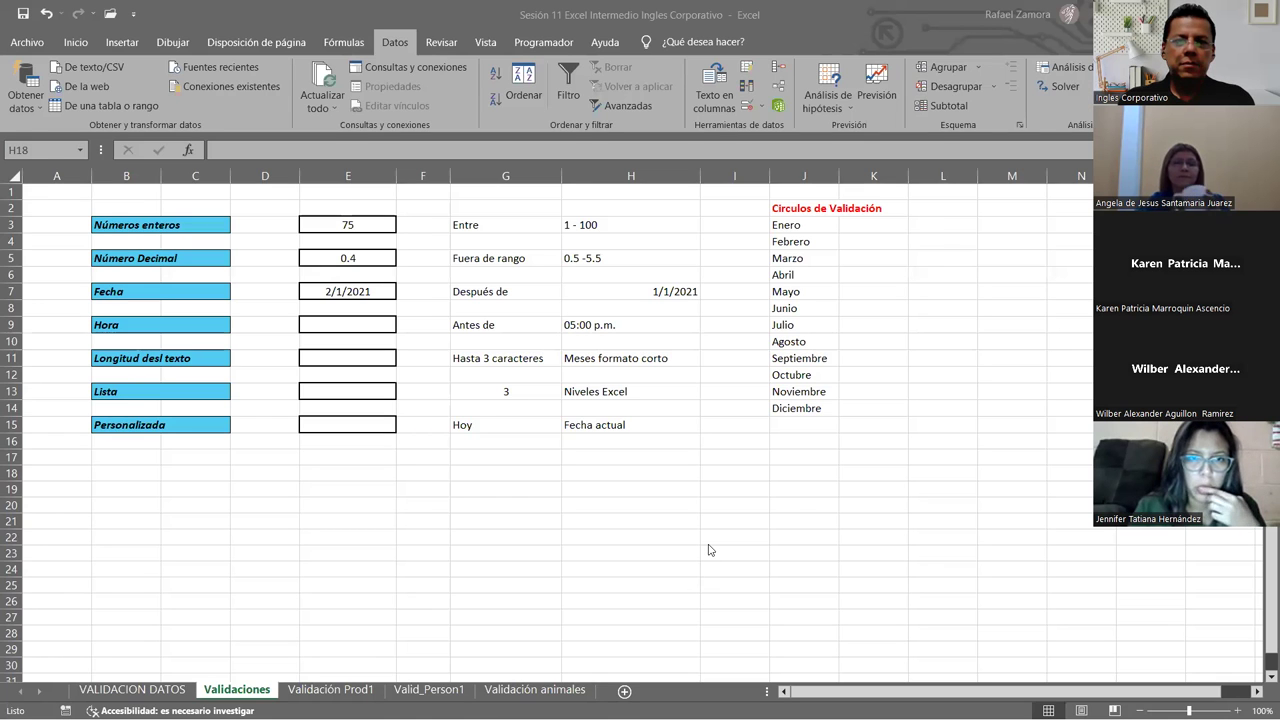
{"action": "left_click", "coordinate": [378, 334]}
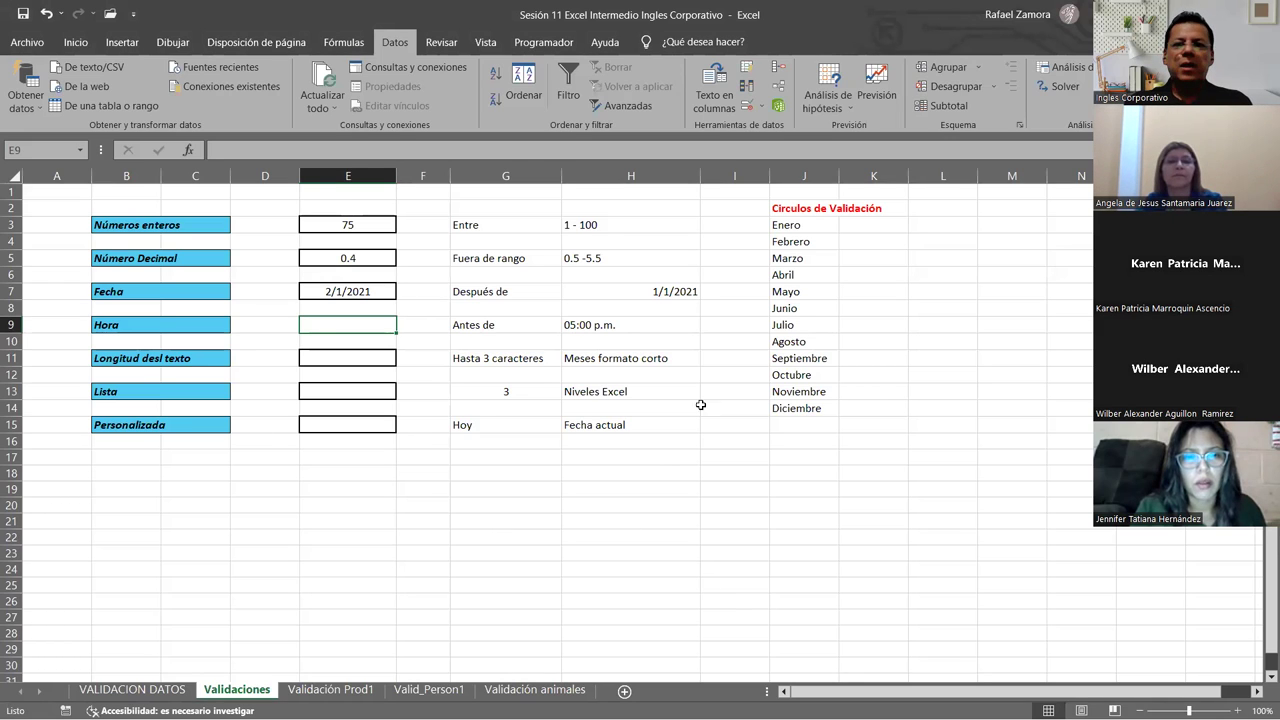
Restrict E9 to Hora values menor que 17:00 and confirm the rule.
{"action": "left_click", "coordinate": [748, 106]}
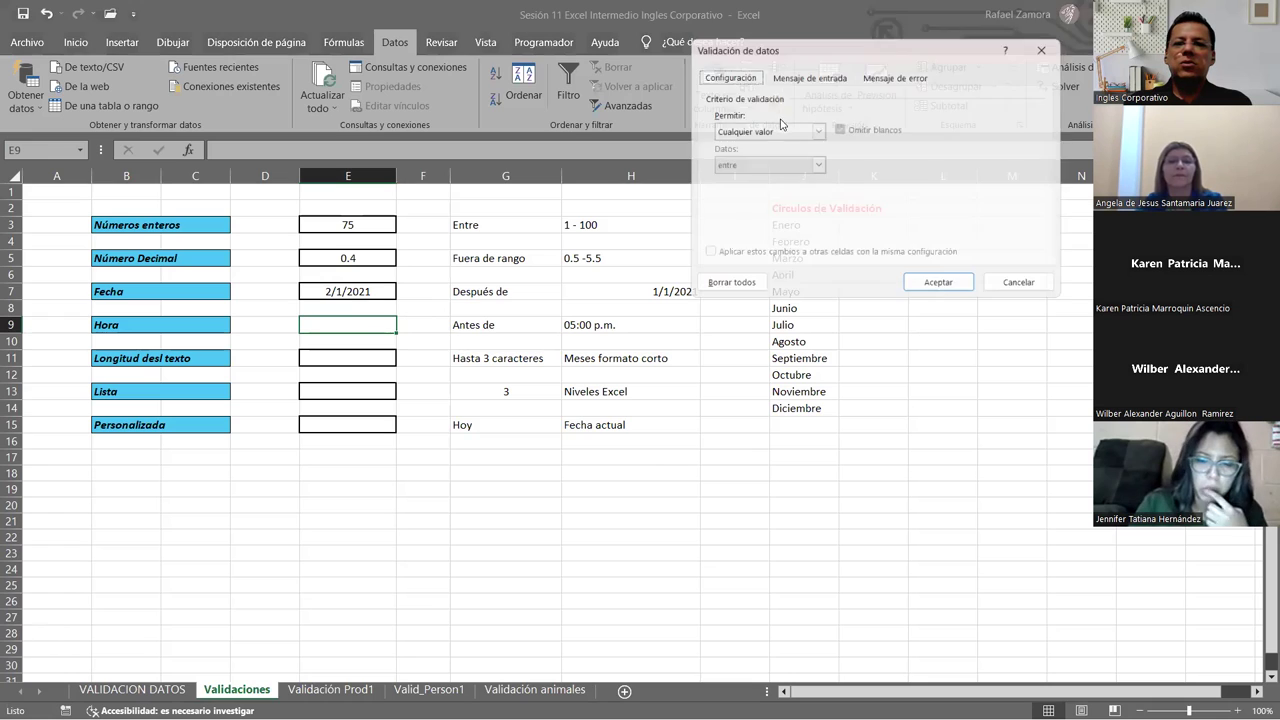
{"action": "left_click", "coordinate": [785, 131]}
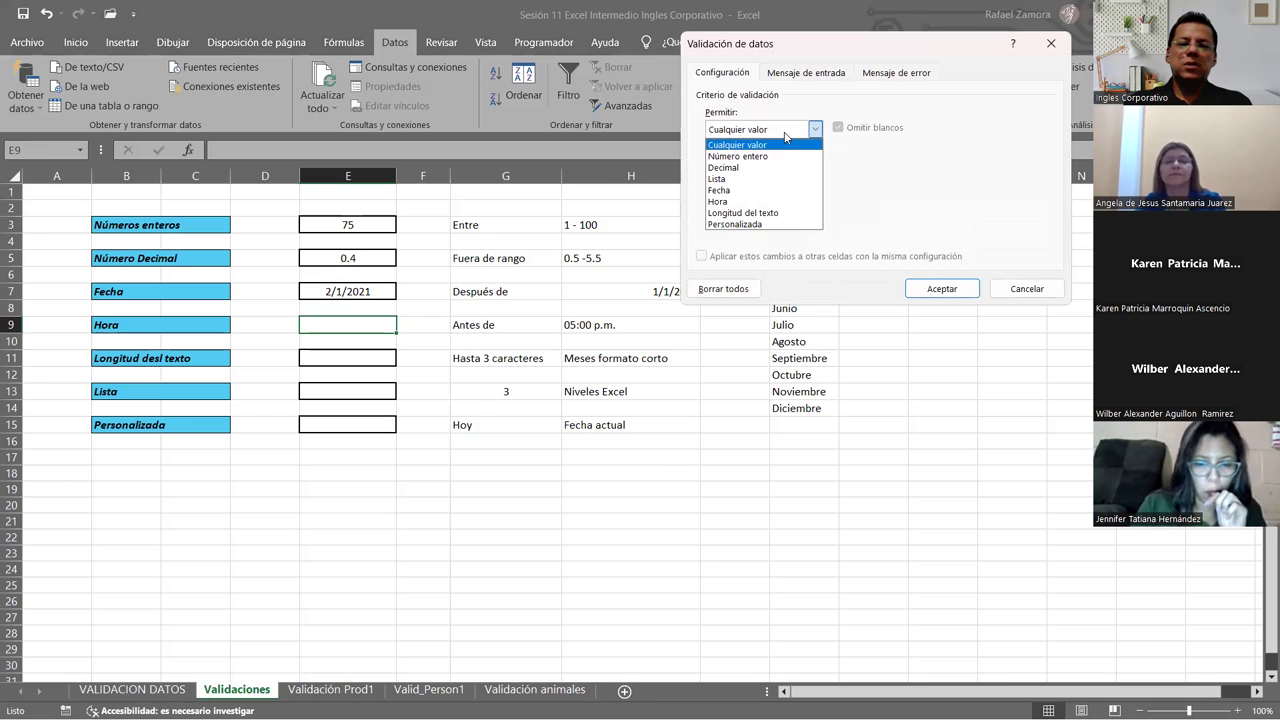
{"action": "left_click", "coordinate": [750, 201]}
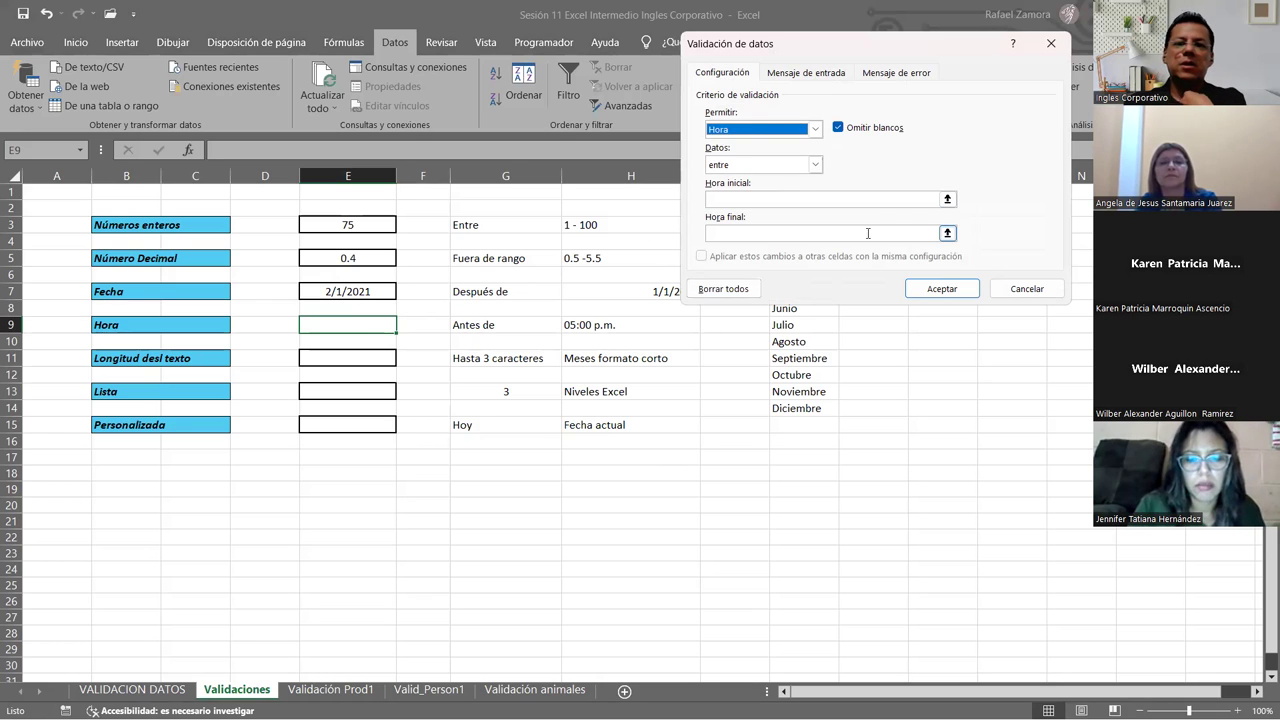
{"action": "left_click", "coordinate": [814, 165]}
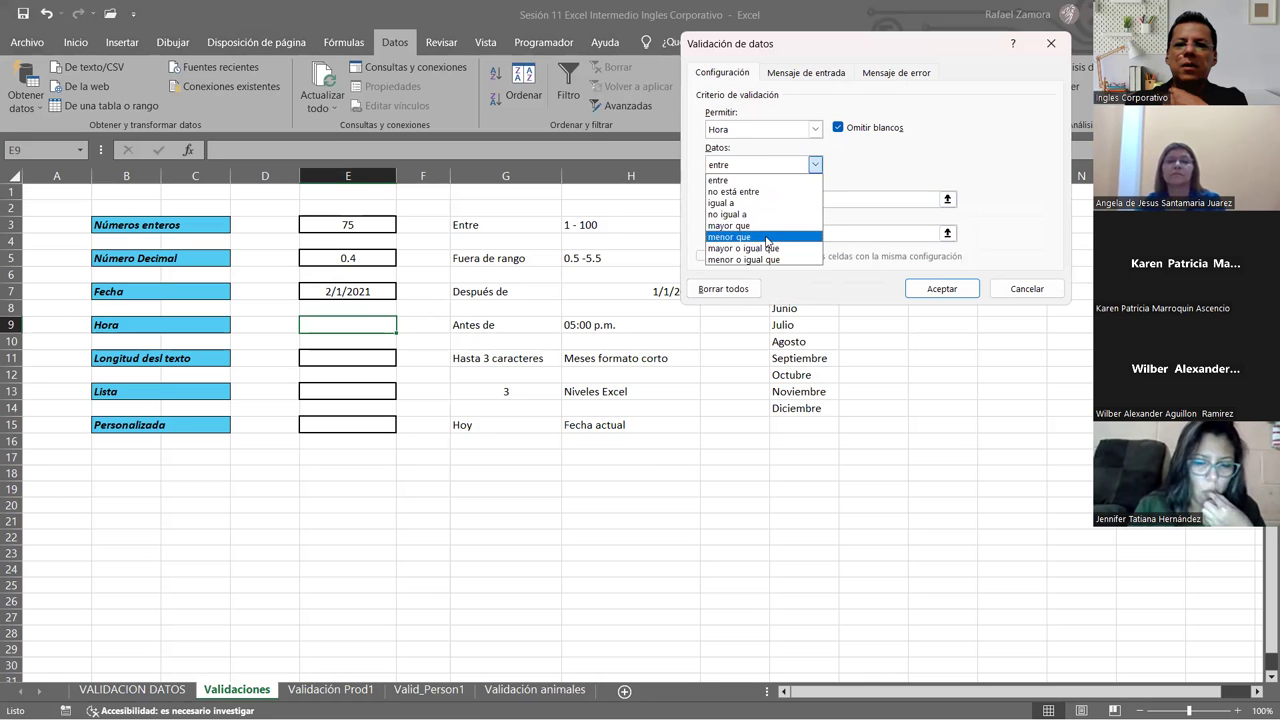
{"action": "left_click", "coordinate": [766, 237]}
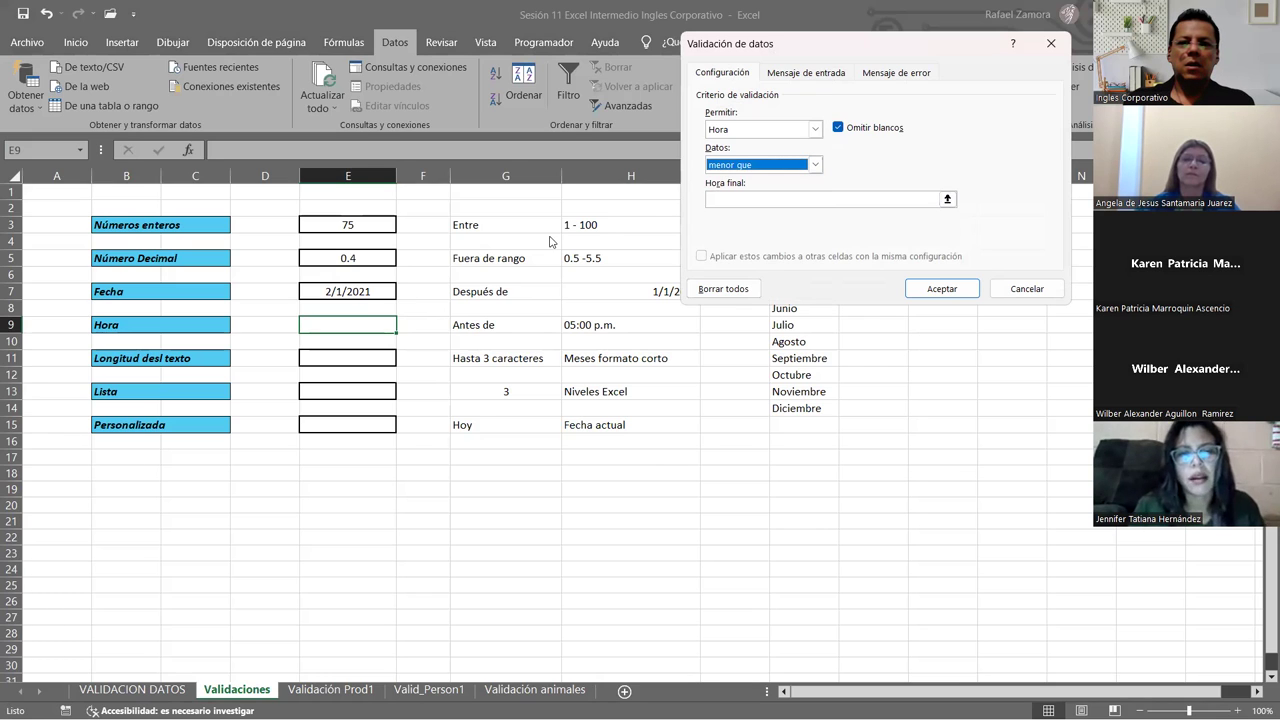
{"action": "left_click", "coordinate": [797, 201]}
{"action": "type", "text": "05"}
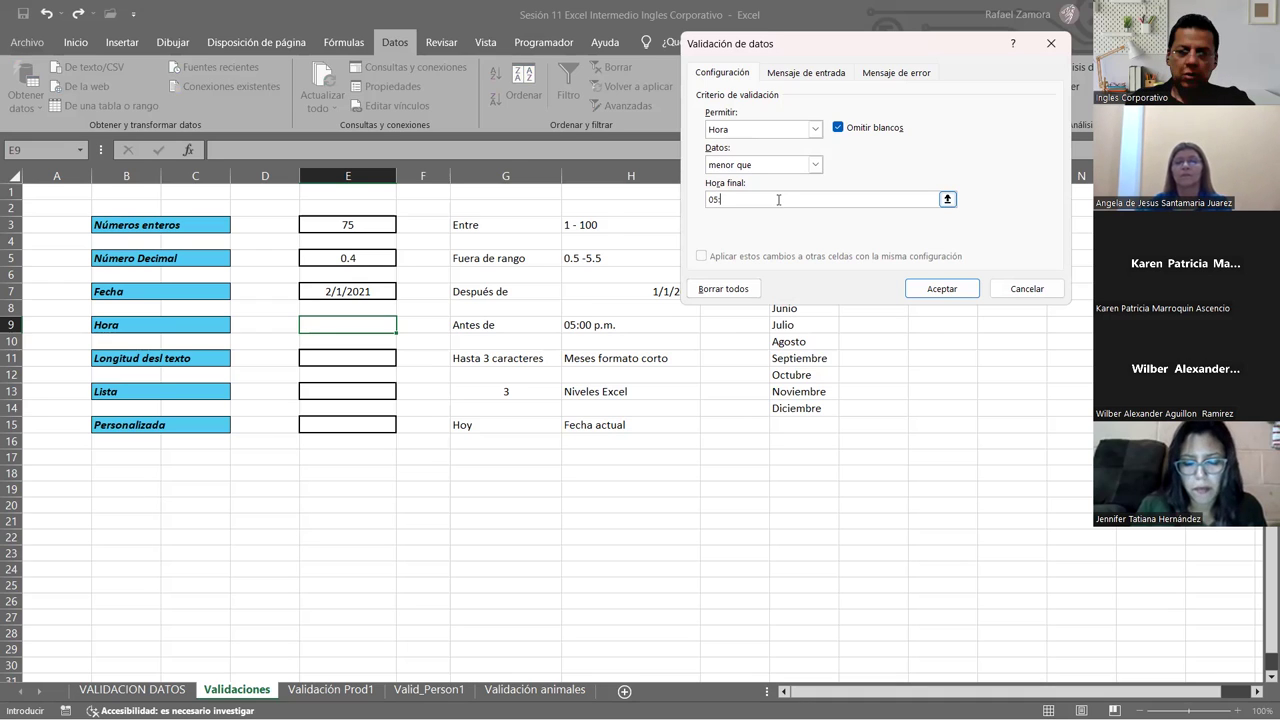
{"action": "type", "text": ":00"}
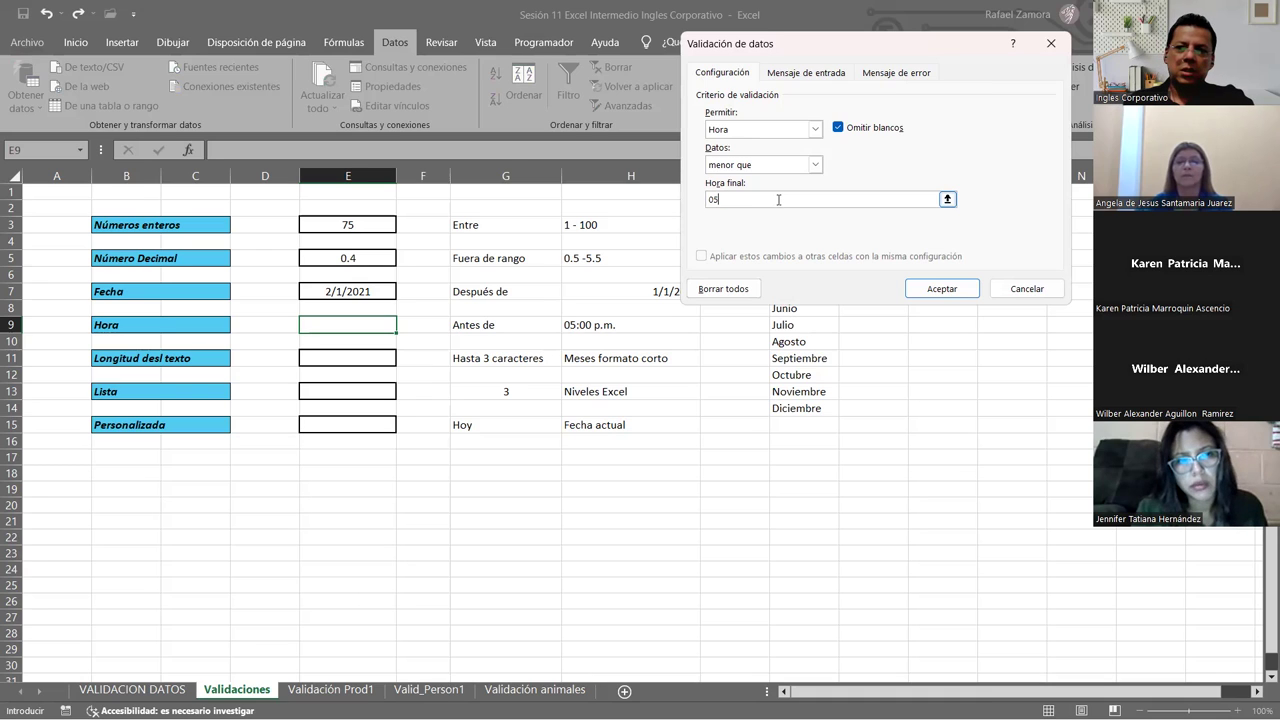
{"action": "key", "text": "BackSpace"}
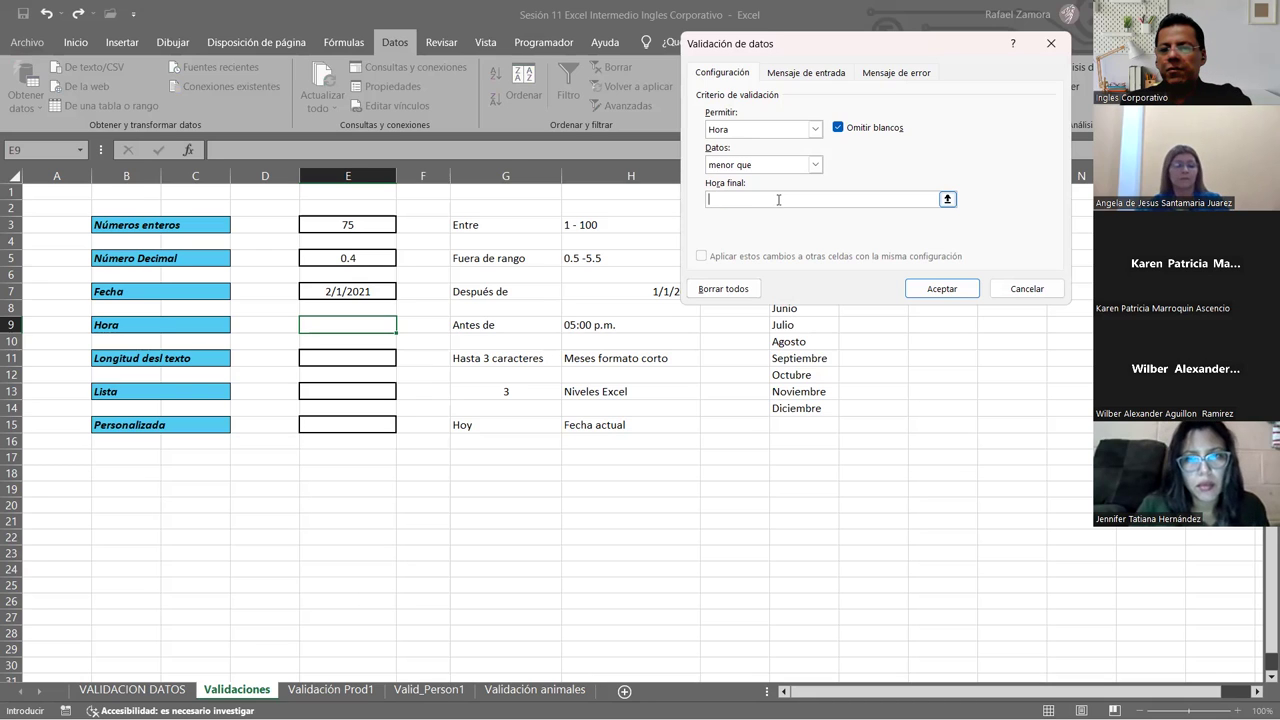
{"action": "type", "text": "17:00"}
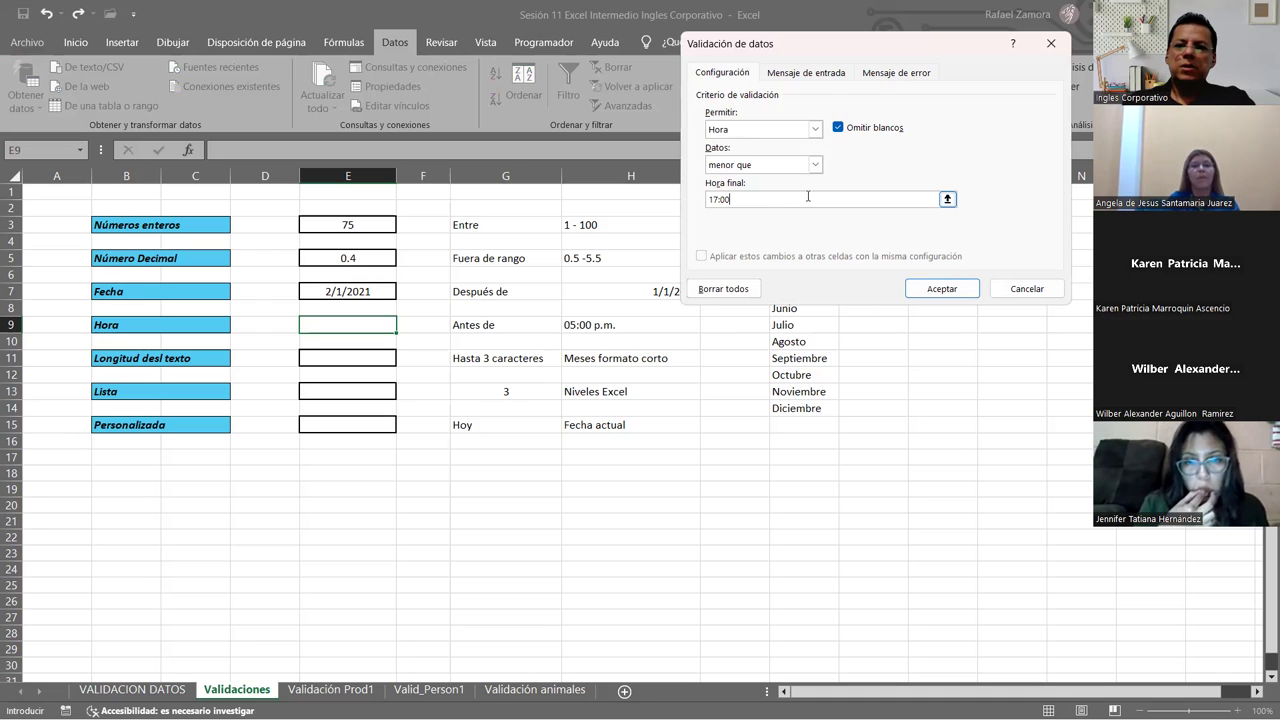
{"action": "left_click", "coordinate": [932, 288]}
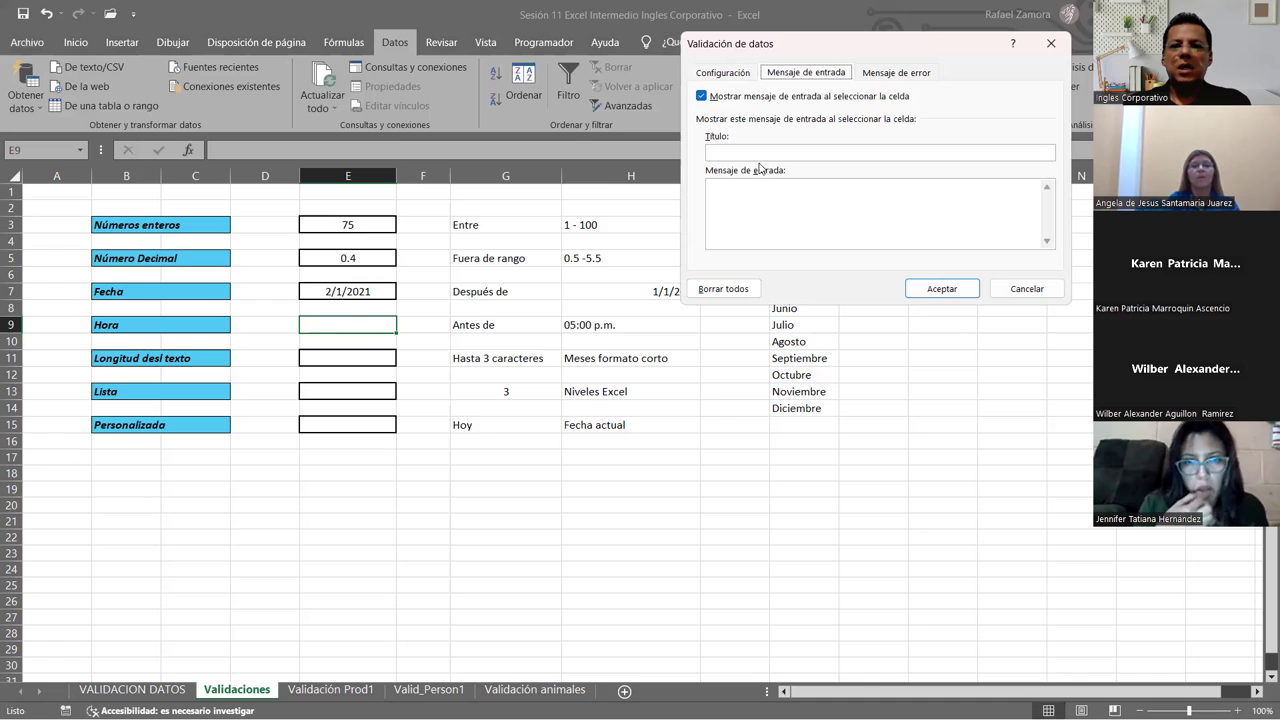
Give E9 the input message title 'Ingreso de hora' and text 'Ingrese hora antes de las 5:00 p.'.
{"action": "left_click", "coordinate": [745, 152]}
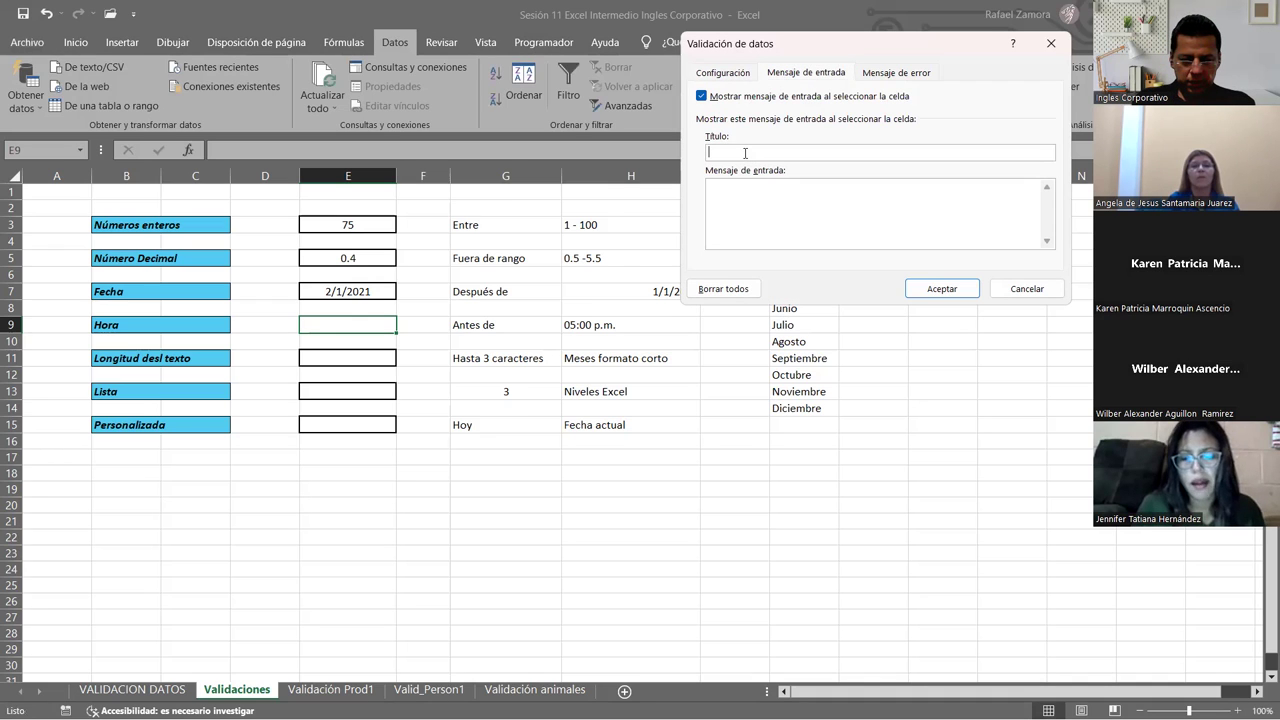
{"action": "type", "text": "In"}
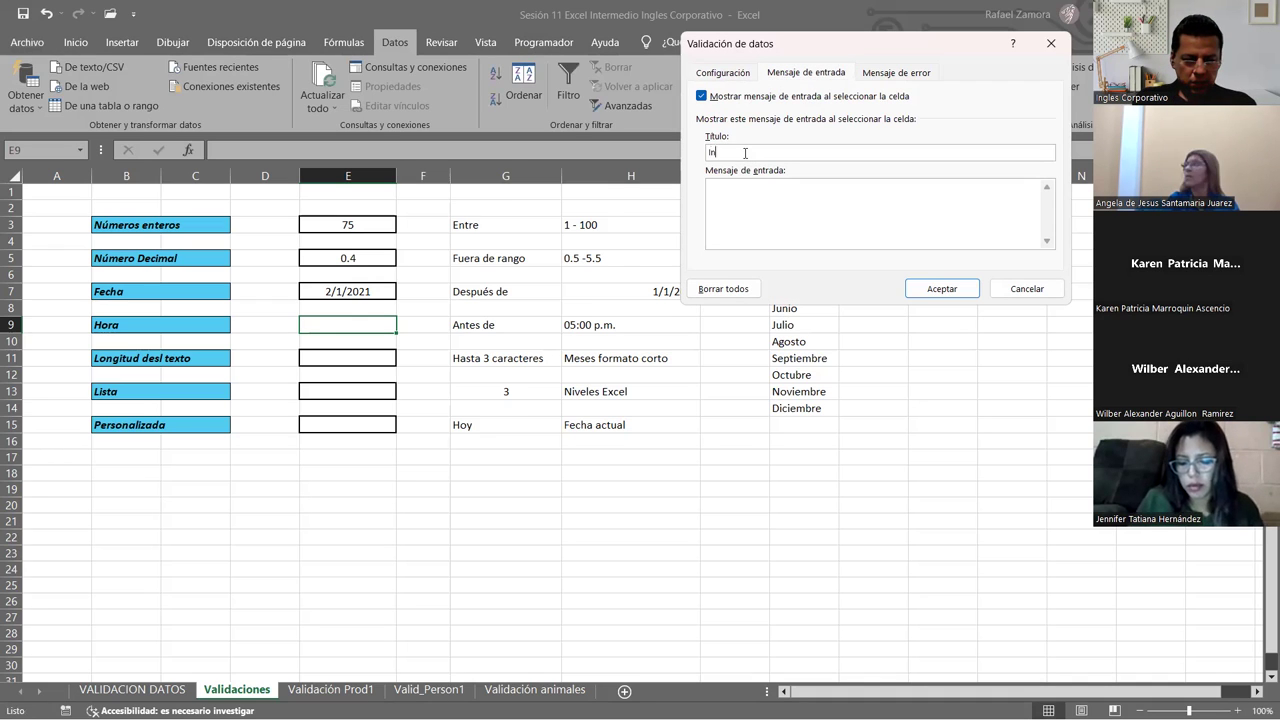
{"action": "type", "text": "greso de hor"}
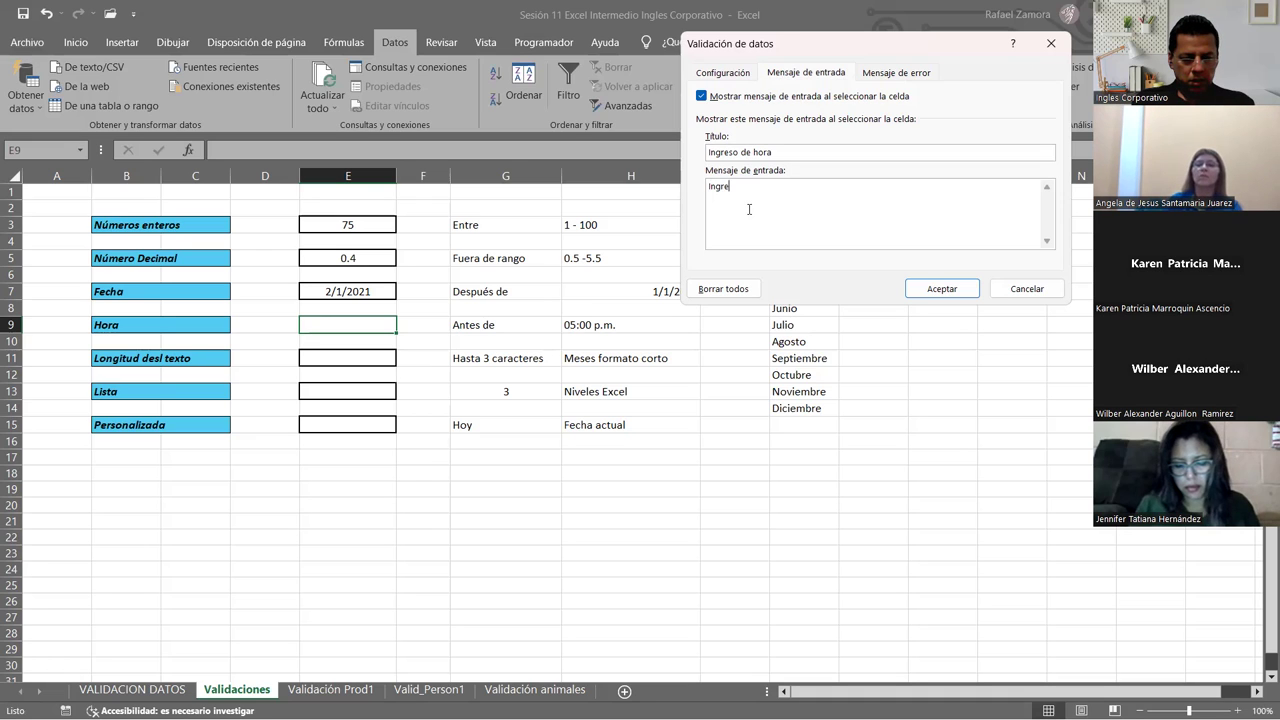
{"action": "type", "text": "antes de ls"}
{"action": "key", "text": "BackSpace"}
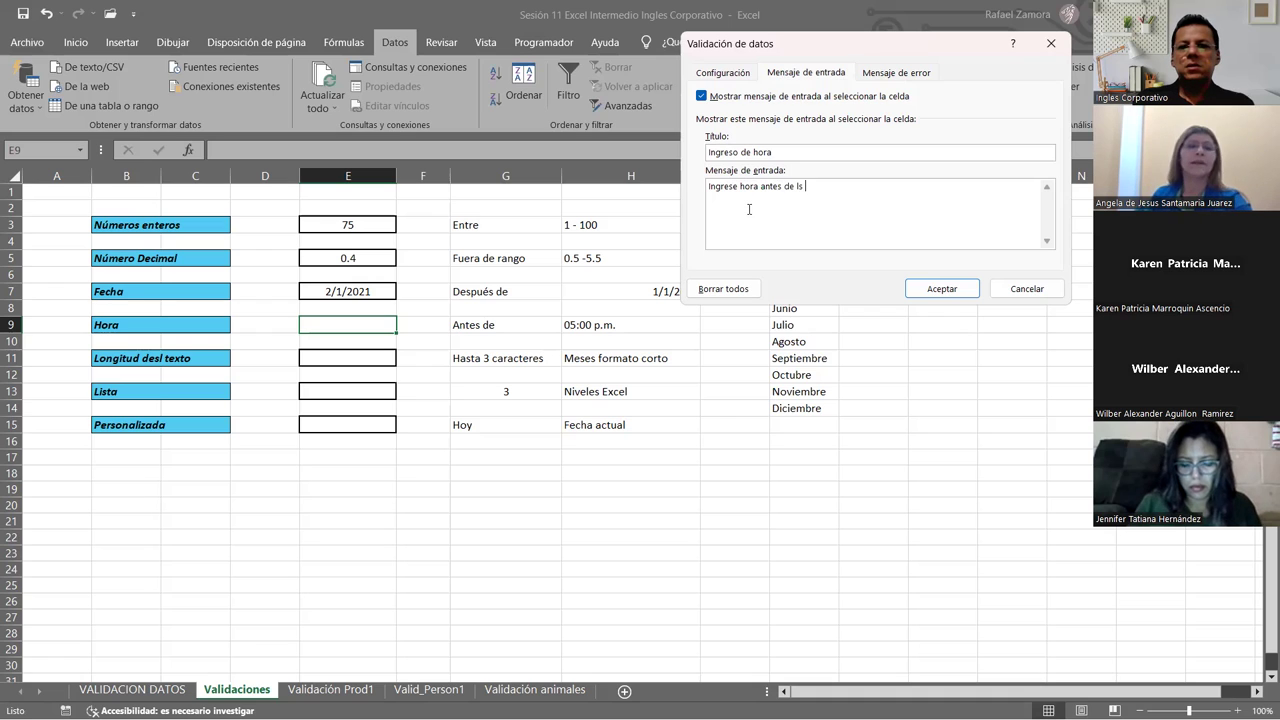
{"action": "type", "text": "a<"}
{"action": "key", "text": "BackSpace"}
{"action": "type", "text": "s "}
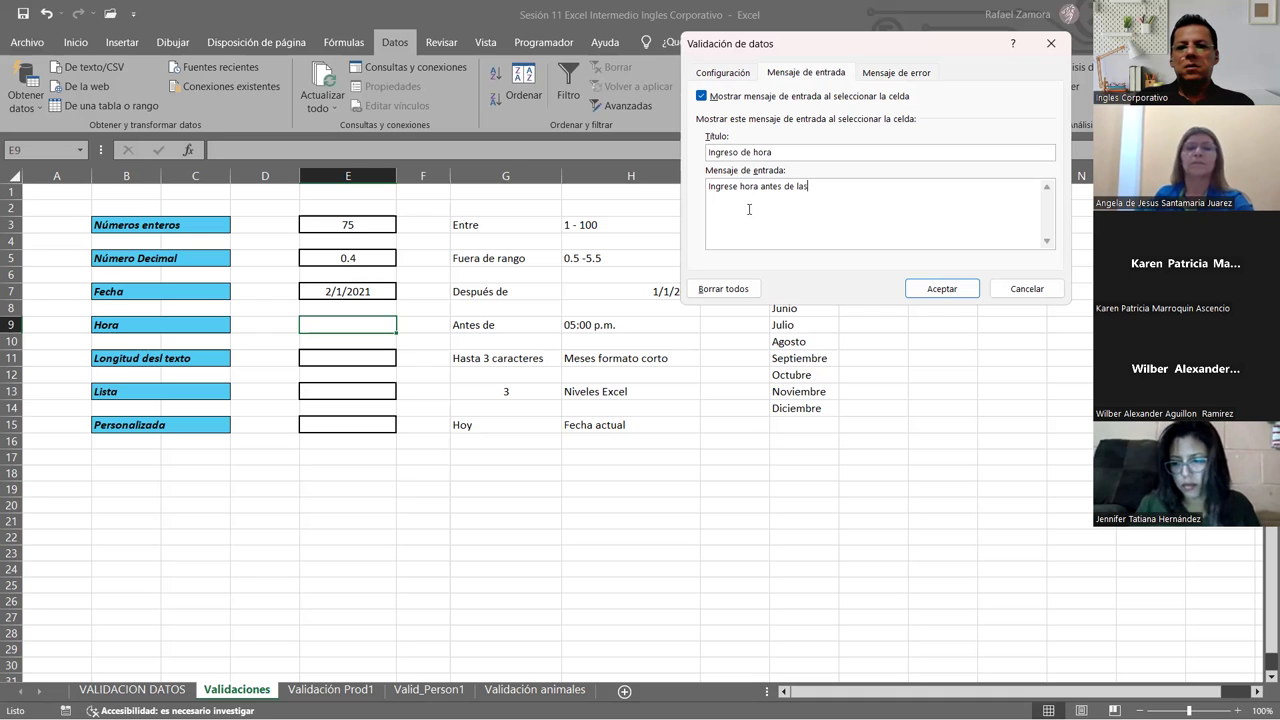
{"action": "type", "text": "5:"}
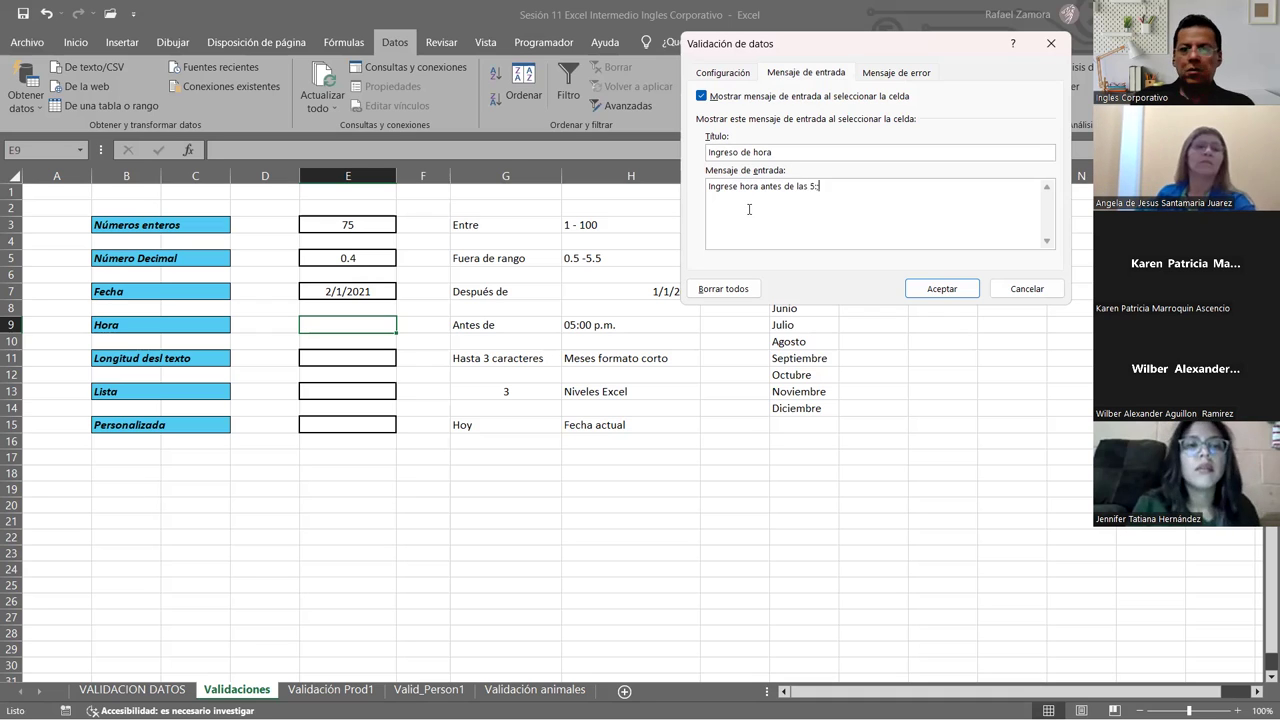
{"action": "type", "text": "0"}
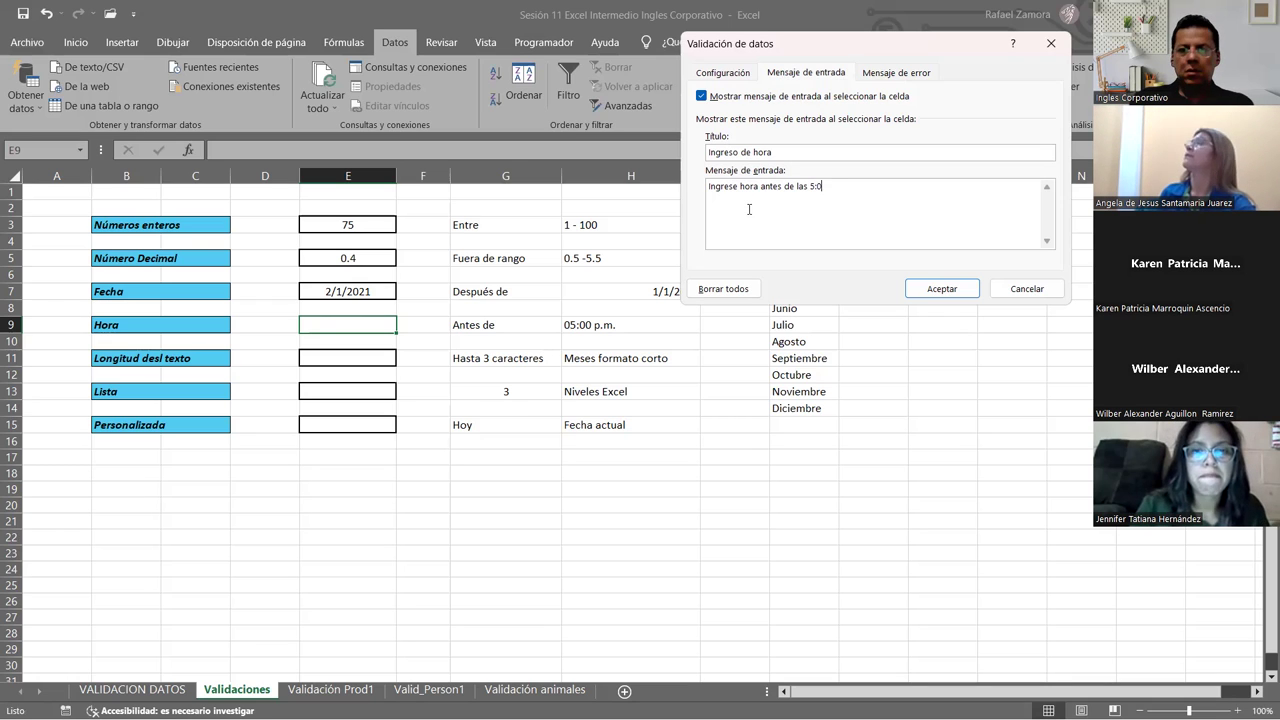
{"action": "type", "text": "0 p"}
{"action": "type", "text": "."}
{"action": "left_click", "coordinate": [898, 72]}
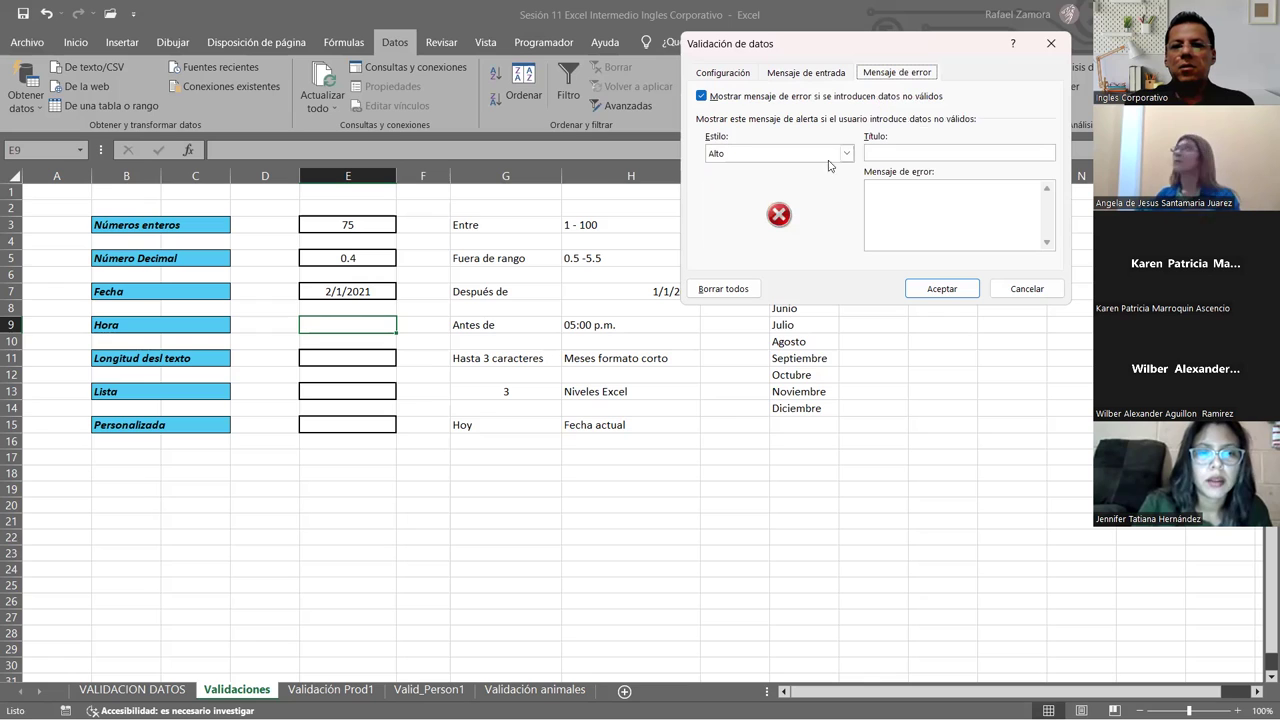
Add a Stop error alert titled 'ERROR' reading 'Revise datos ingresados' and apply the validation.
{"action": "left_click", "coordinate": [882, 153]}
{"action": "type", "text": "ERROR"}
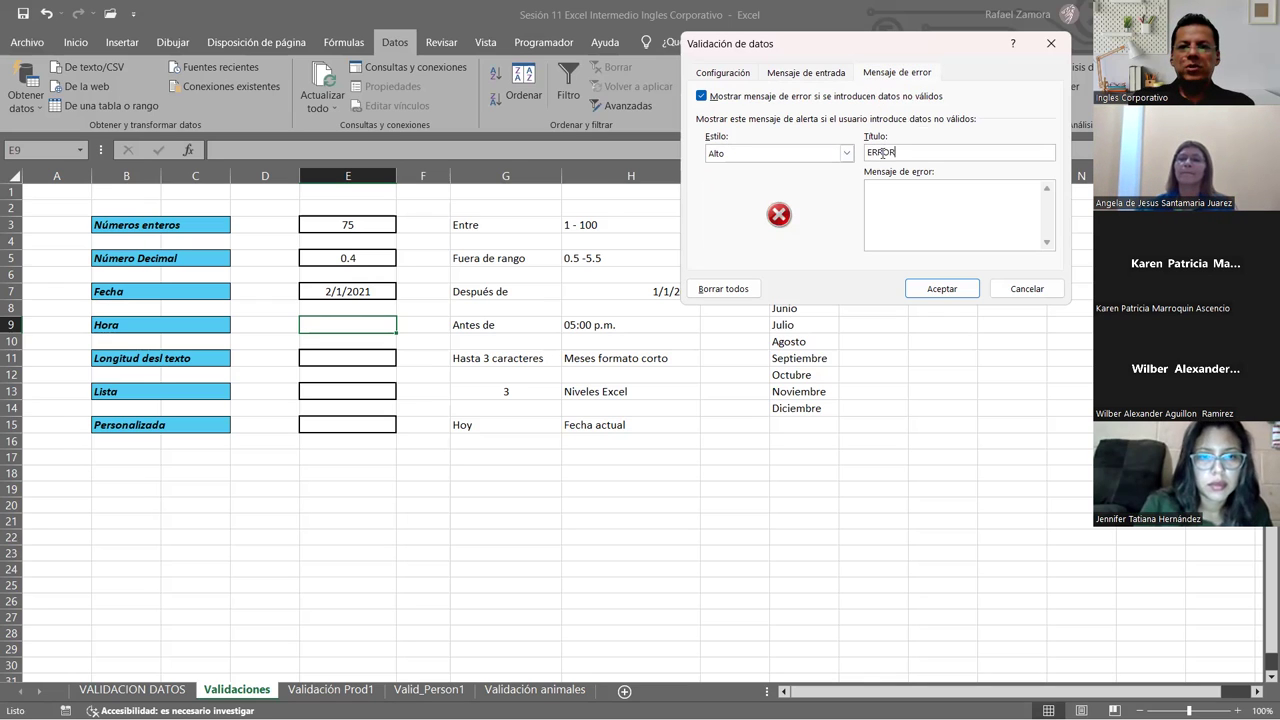
{"action": "left_click", "coordinate": [1013, 215]}
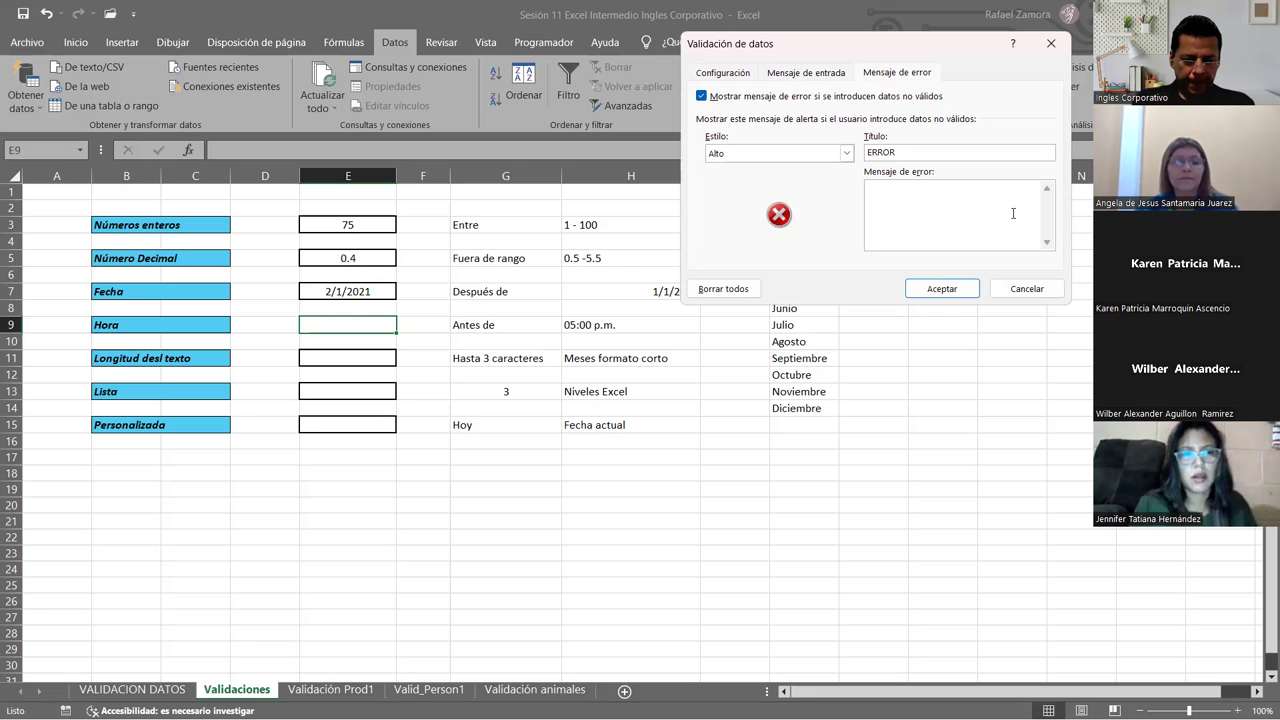
{"action": "type", "text": "Revi"}
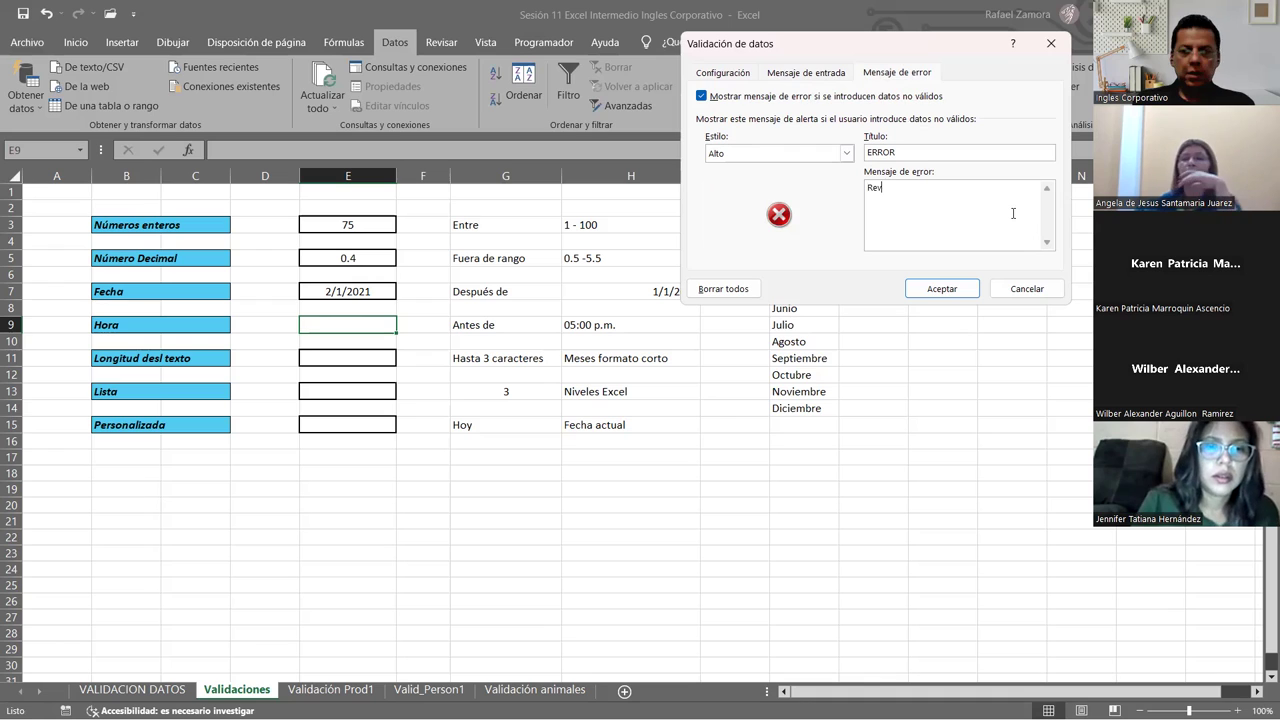
{"action": "type", "text": "se datos ingresad"}
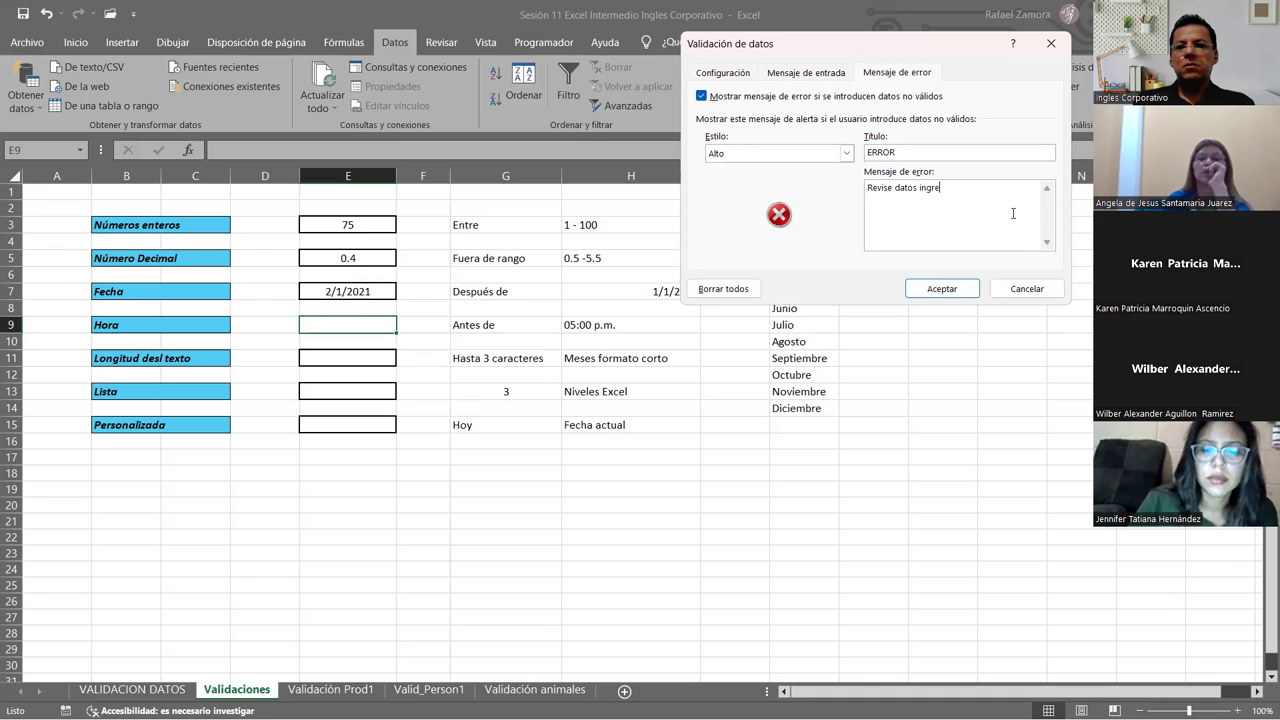
{"action": "type", "text": "os"}
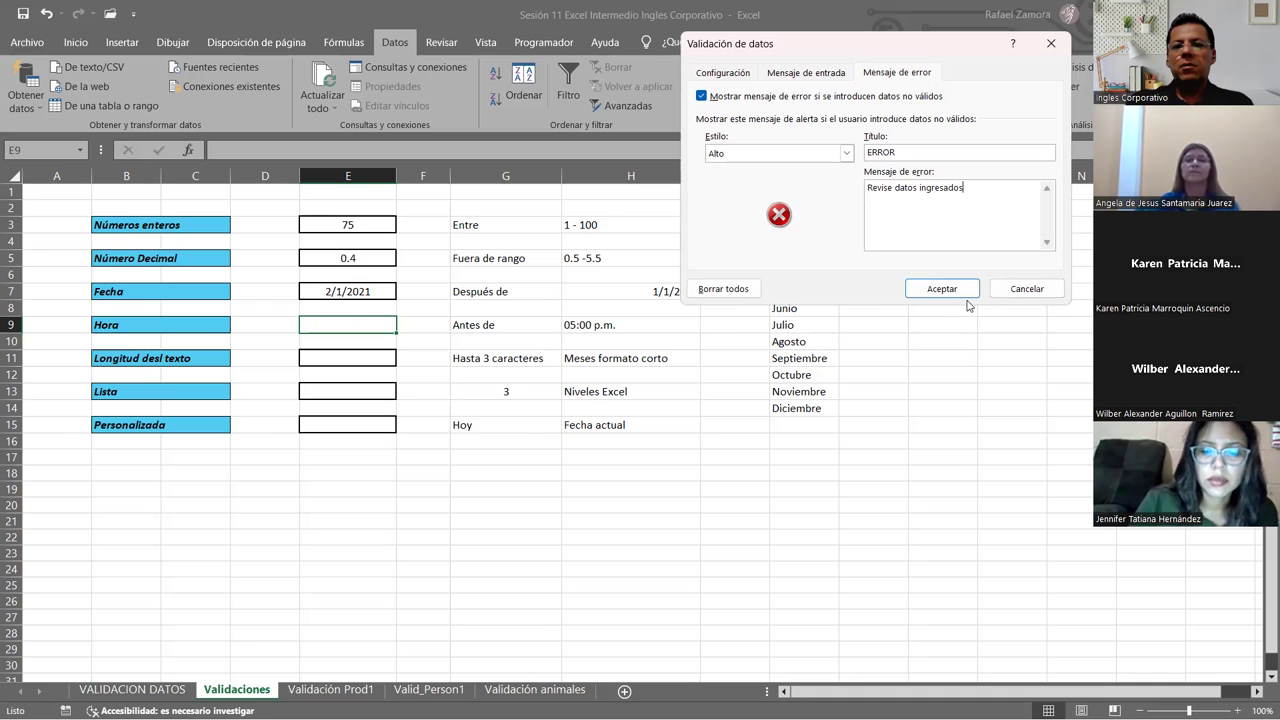
{"action": "left_click", "coordinate": [943, 289]}
Enter the valid test times 10:00, 11:30 and 4:59 in E9.
{"action": "left_click_drag", "start_coordinate": [456, 441], "coordinate": [440, 441]}
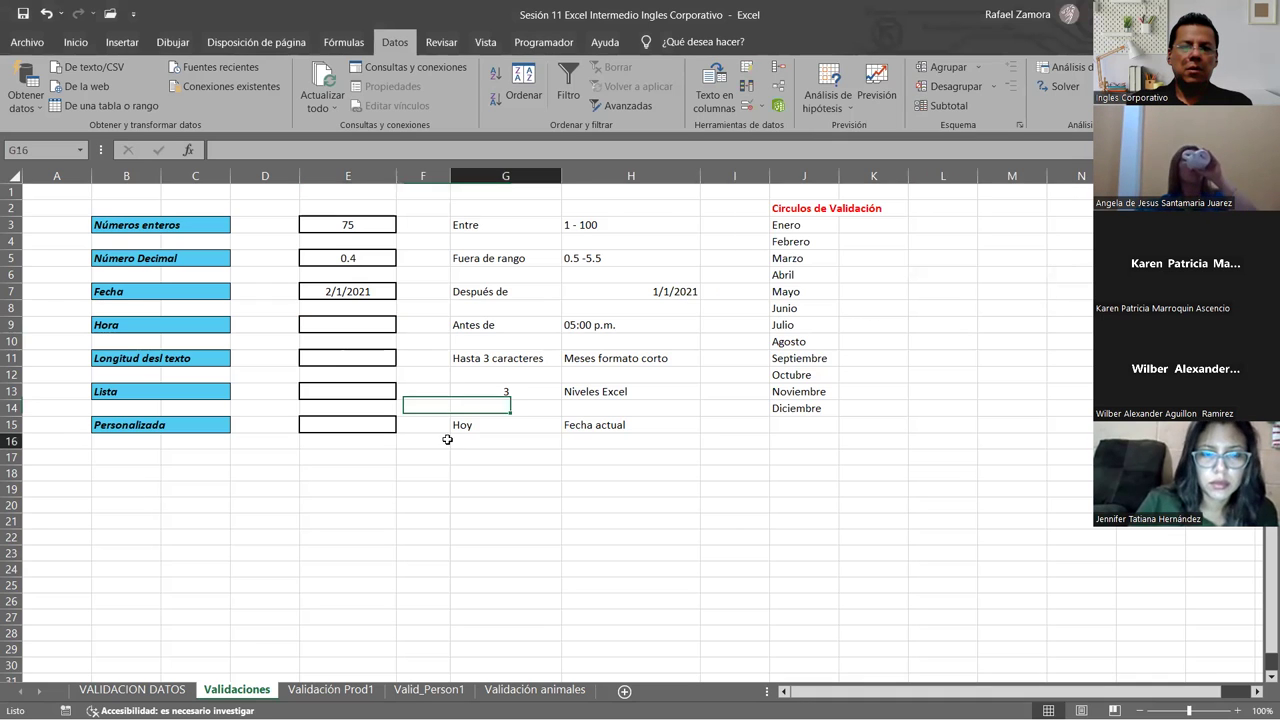
{"action": "left_click", "coordinate": [338, 325]}
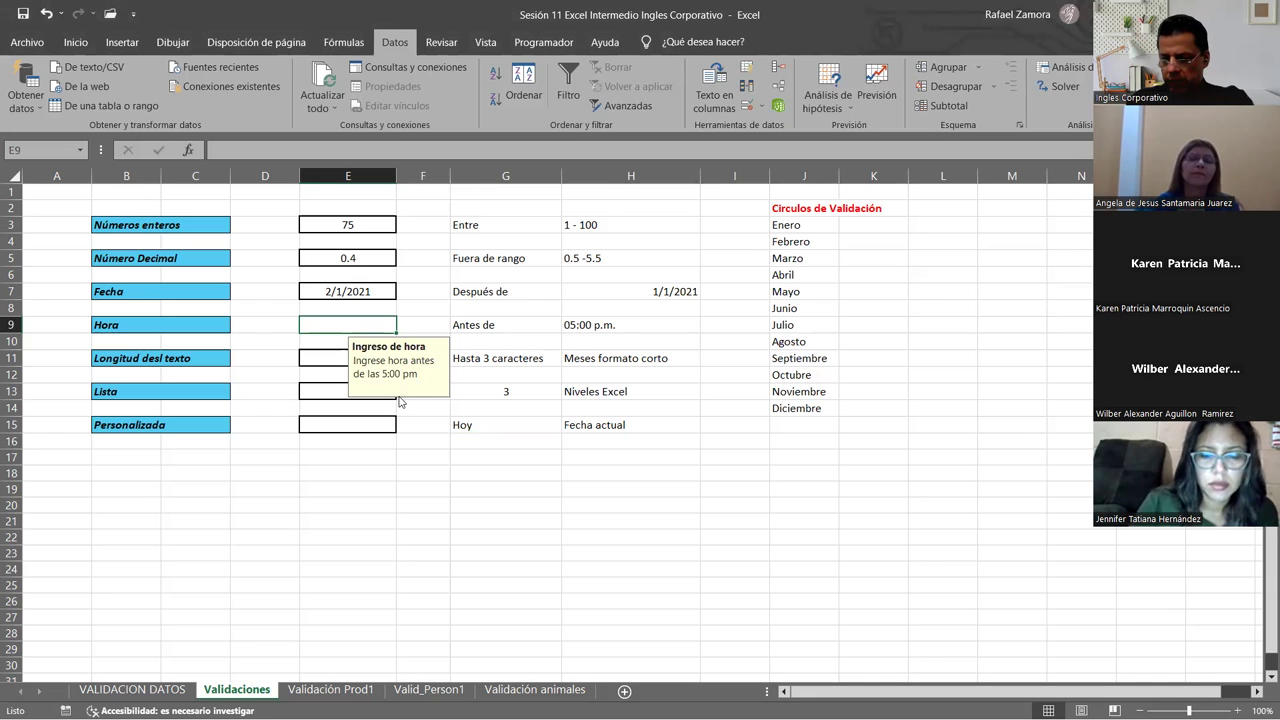
{"action": "type", "text": "10:00"}
{"action": "key", "text": "ctrl+Return"}
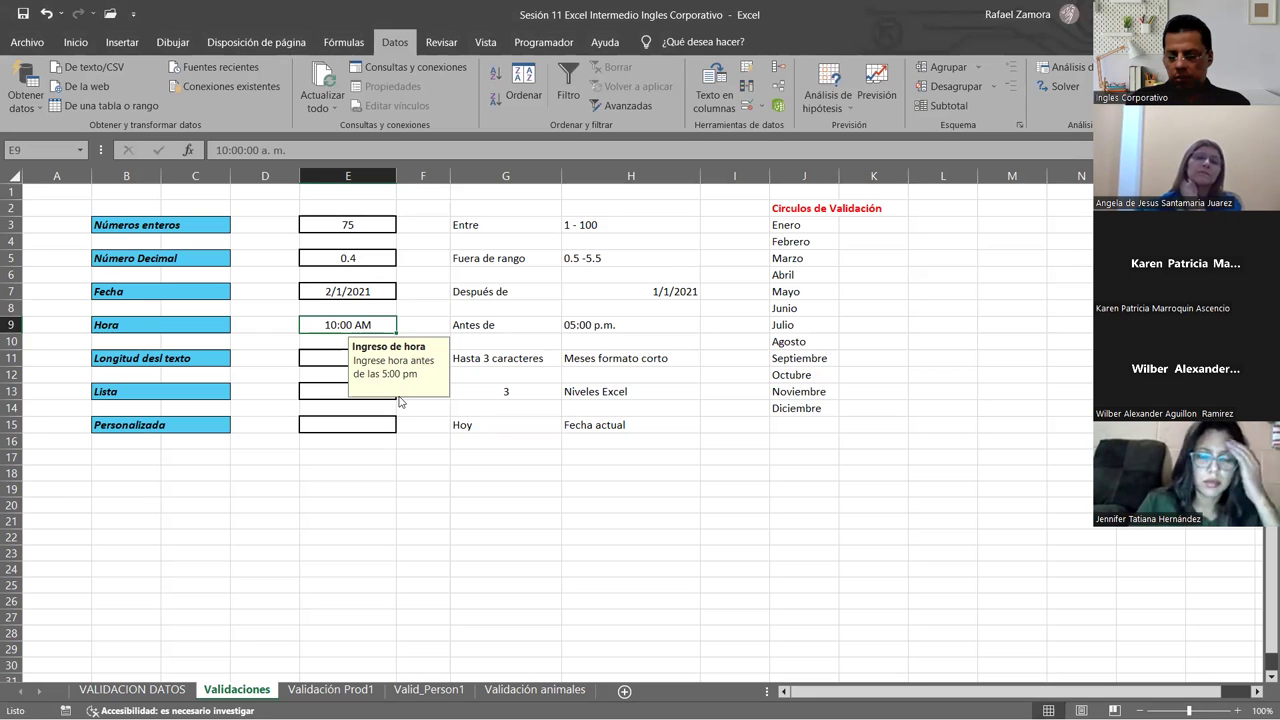
{"action": "type", "text": "11:30"}
{"action": "key", "text": "ctrl+Return"}
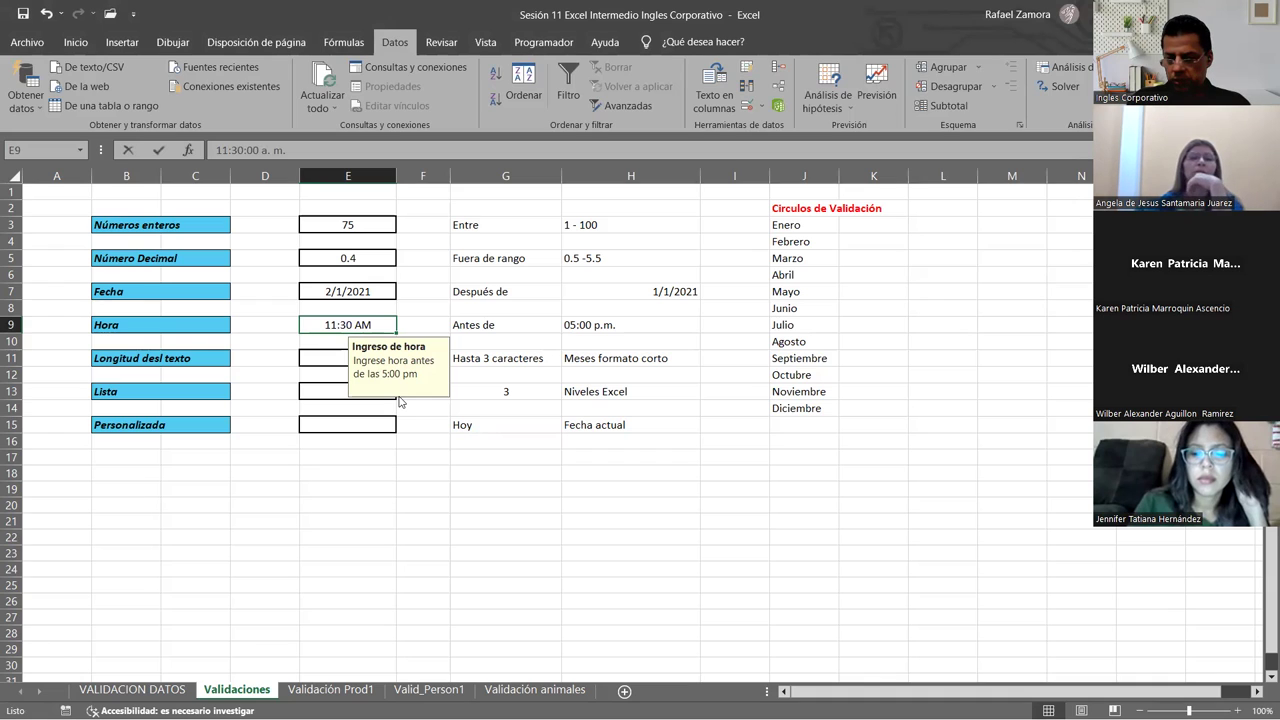
{"action": "type", "text": "4:59"}
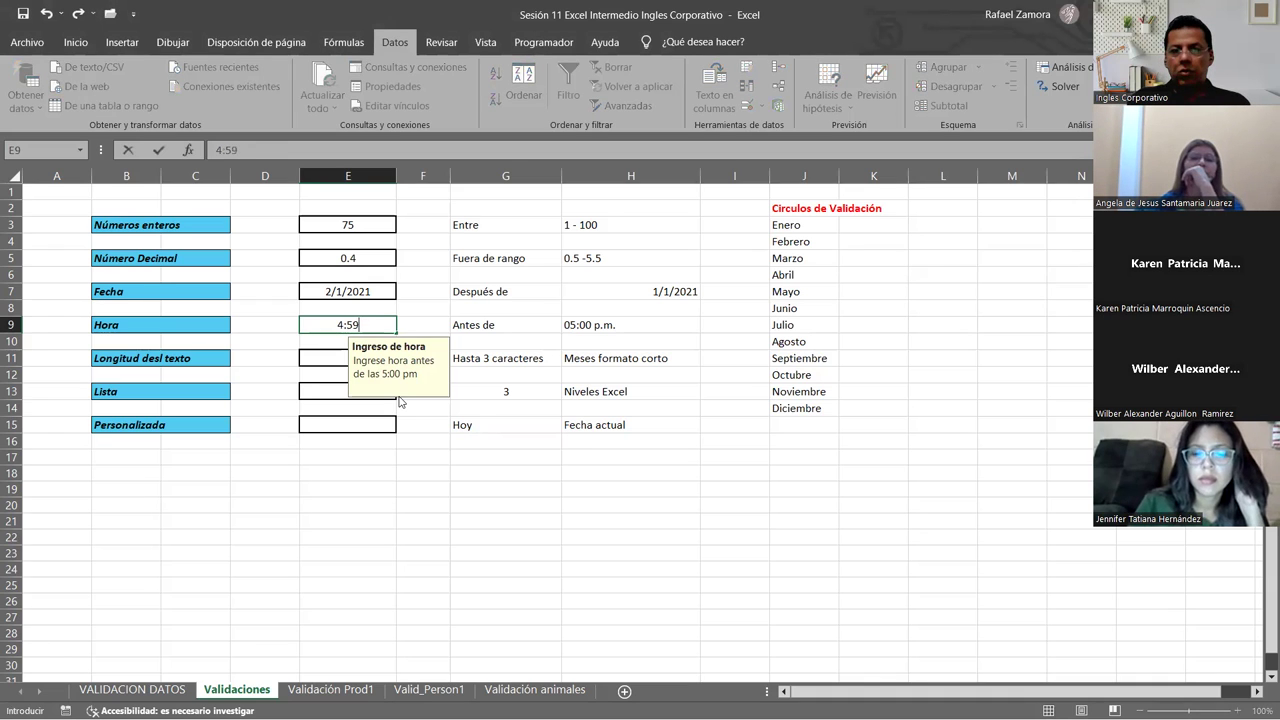
{"action": "key", "text": "ctrl+Return"}
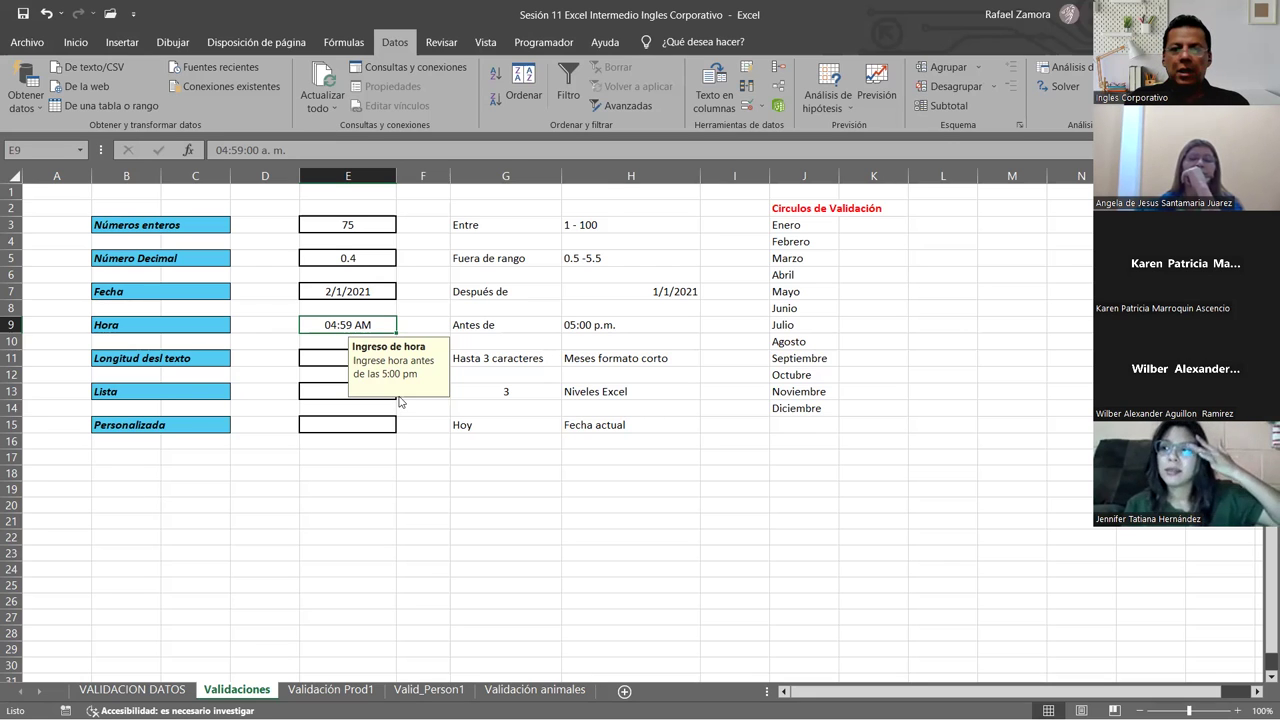
Enter 16:59 and then 17:00 in E9, triggering the ERROR alert.
{"action": "type", "text": "16:"}
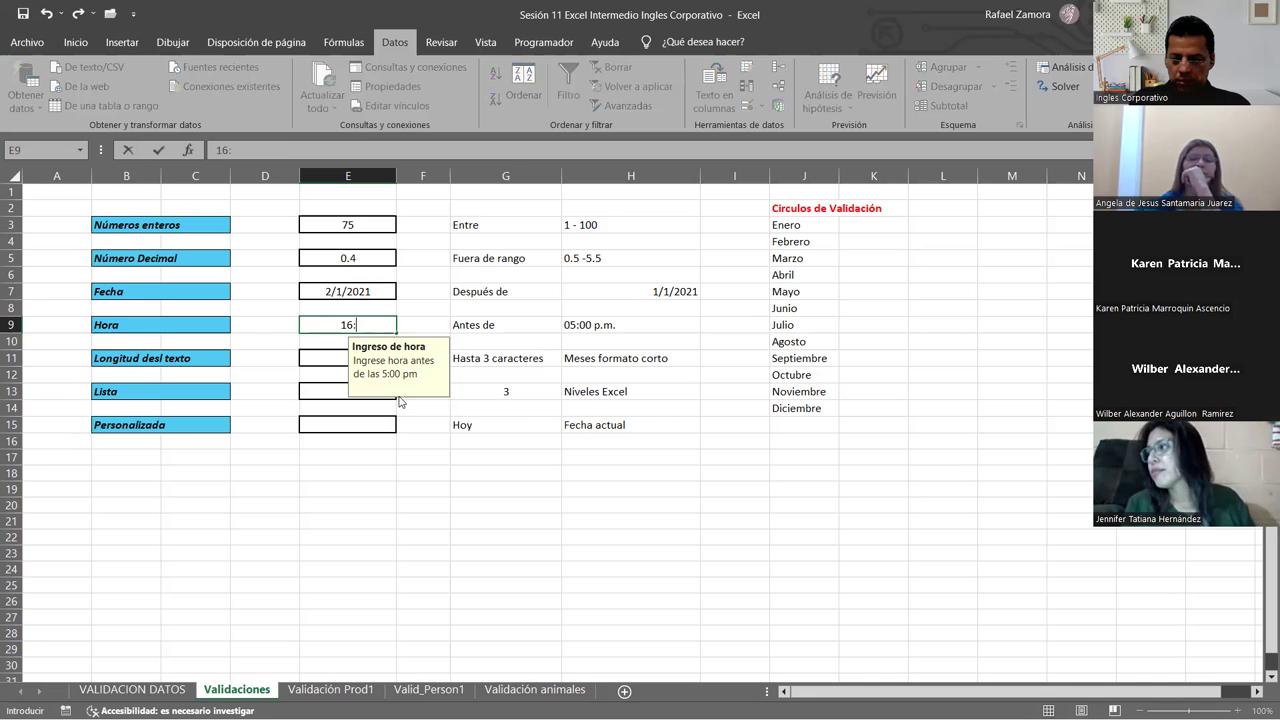
{"action": "type", "text": "59"}
{"action": "key", "text": "Return"}
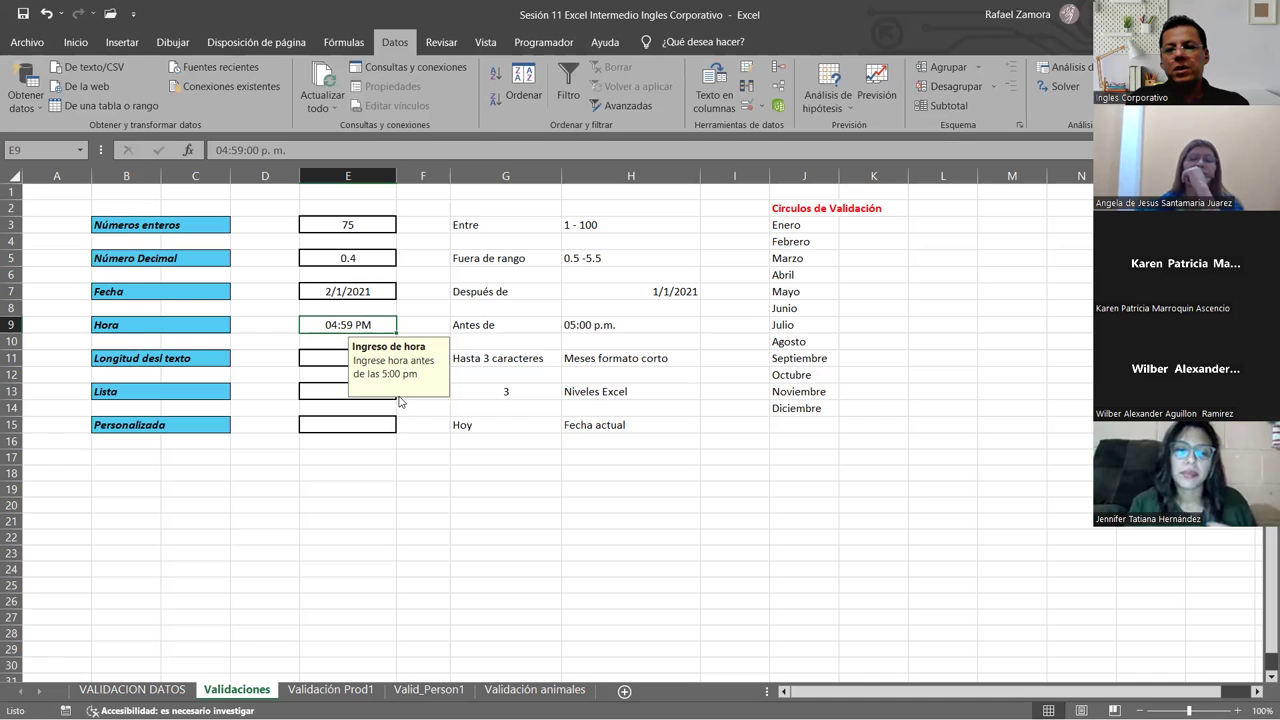
{"action": "type", "text": "17:00"}
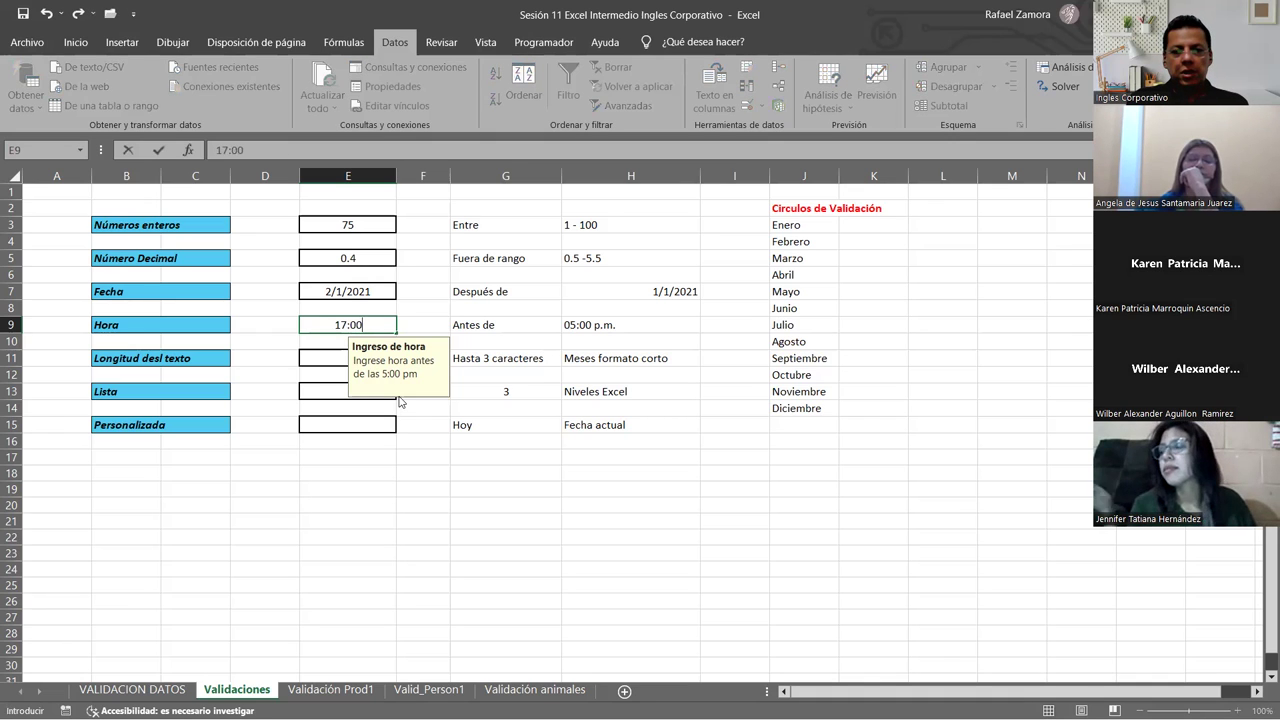
{"action": "key", "text": "Return"}
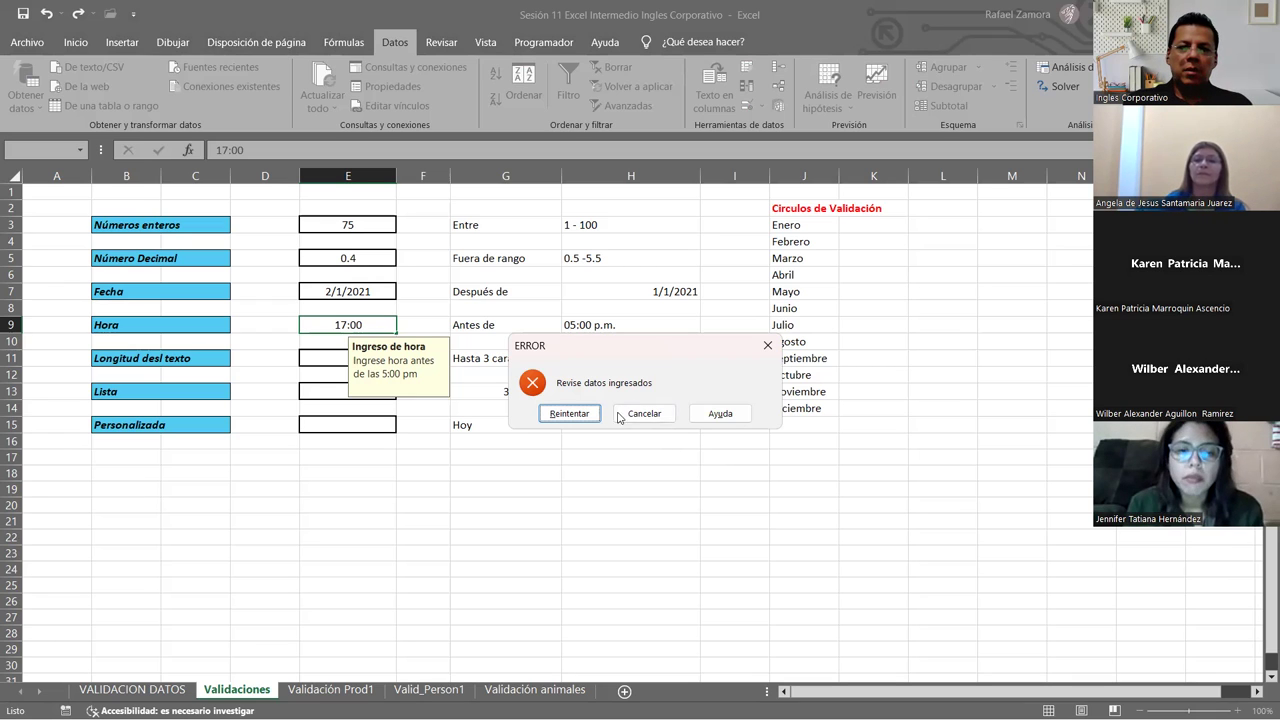
Cancel the rejected 17:00 entry and reopen E9's data validation settings.
{"action": "left_click", "coordinate": [560, 413]}
{"action": "key", "text": "Escape"}
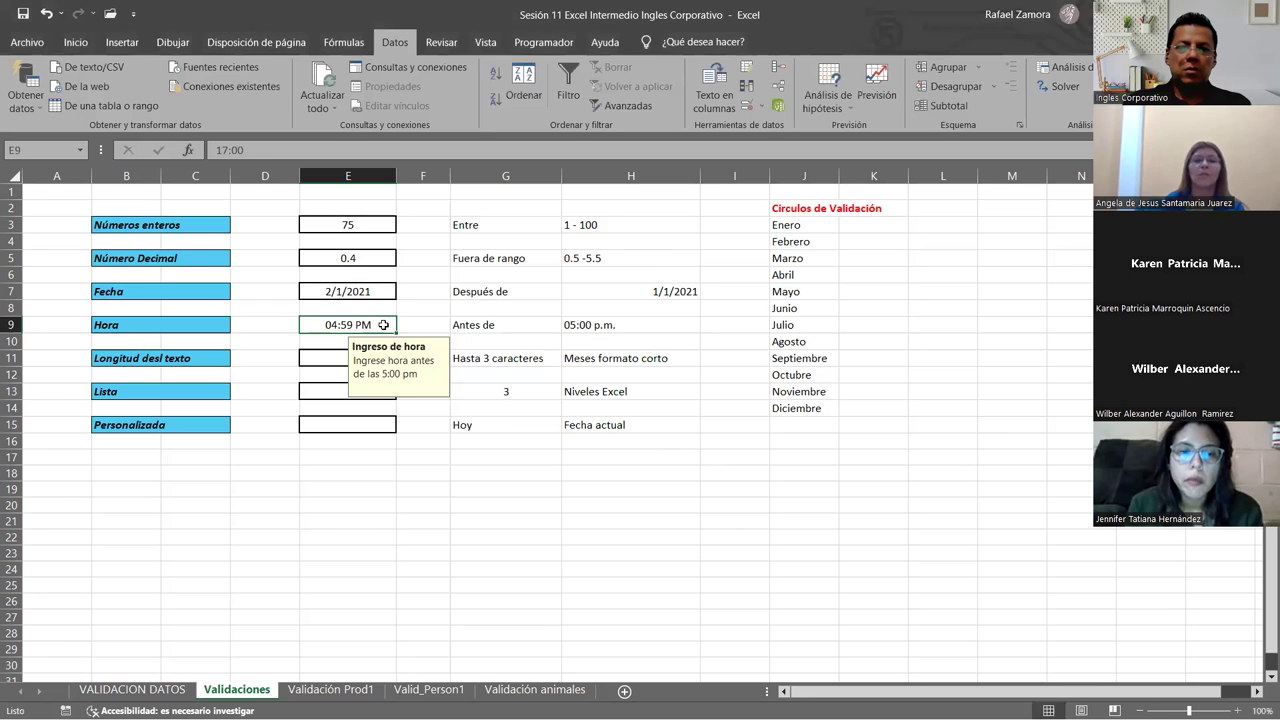
{"action": "left_click", "coordinate": [752, 111]}
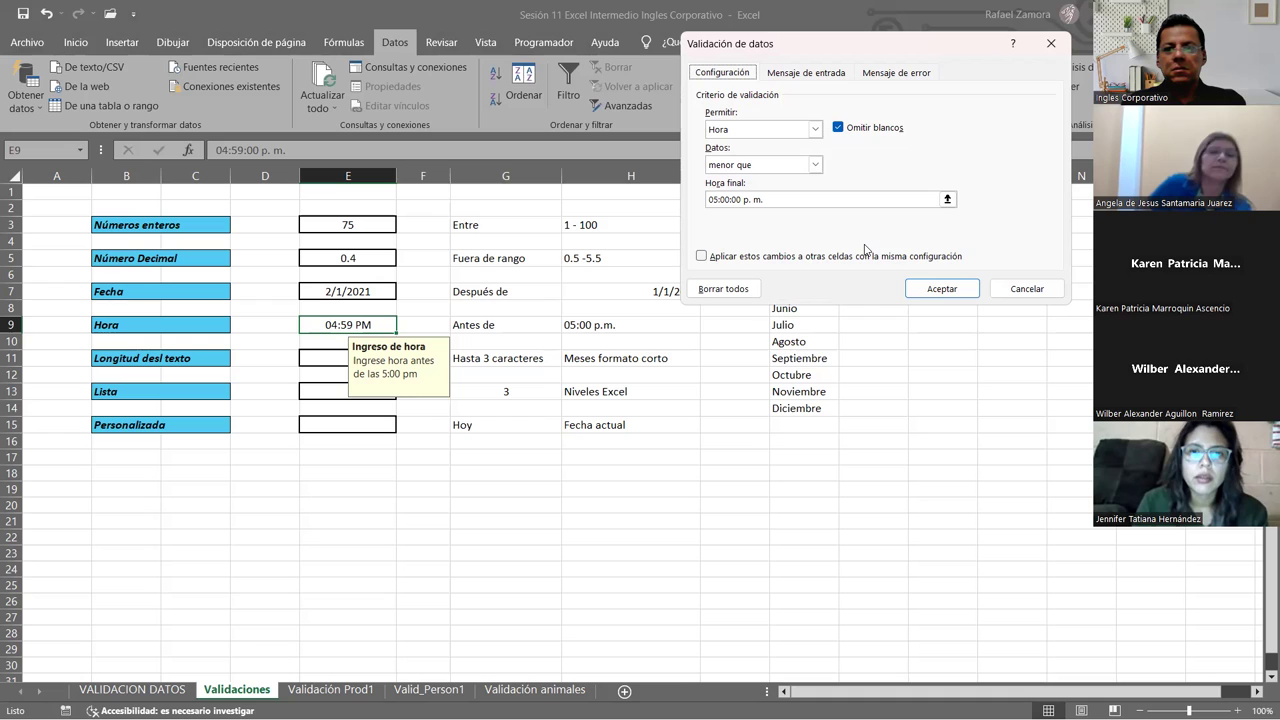
Replace E9's Hora final limit with 17:00 and accept the validation settings.
{"action": "triple_click", "coordinate": [810, 202]}
{"action": "type", "text": "17"}
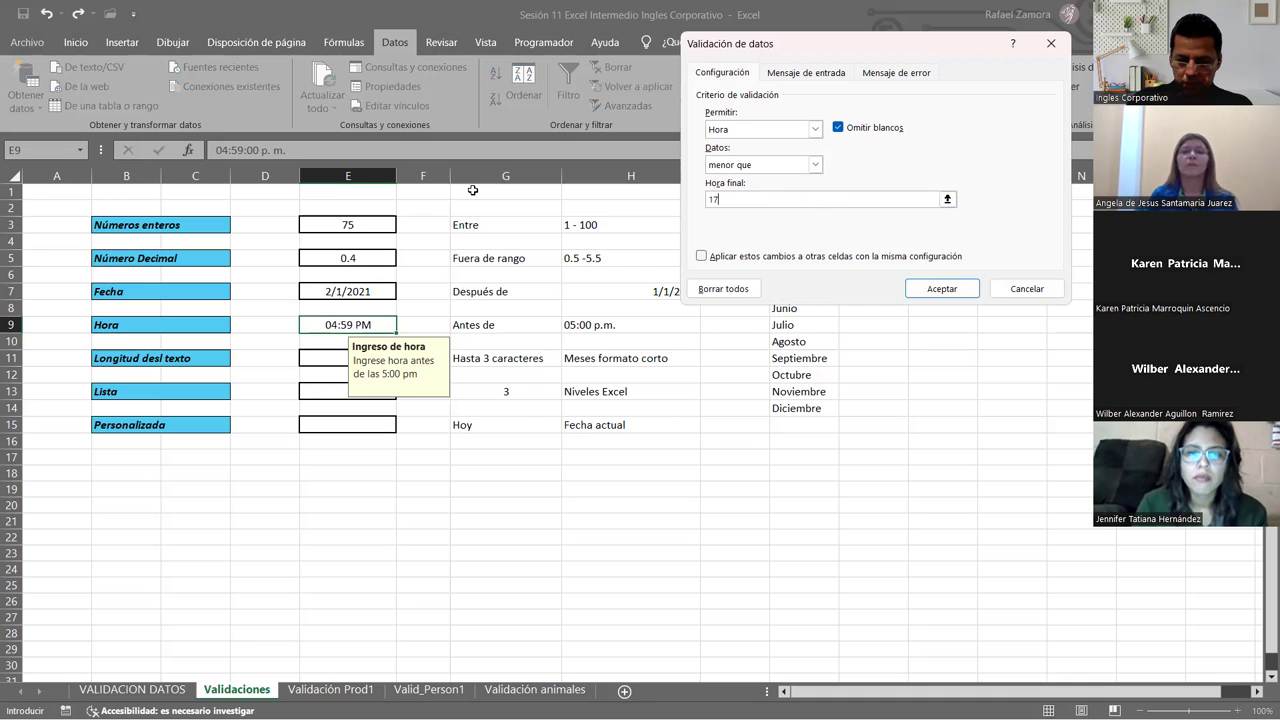
{"action": "type", "text": ":00"}
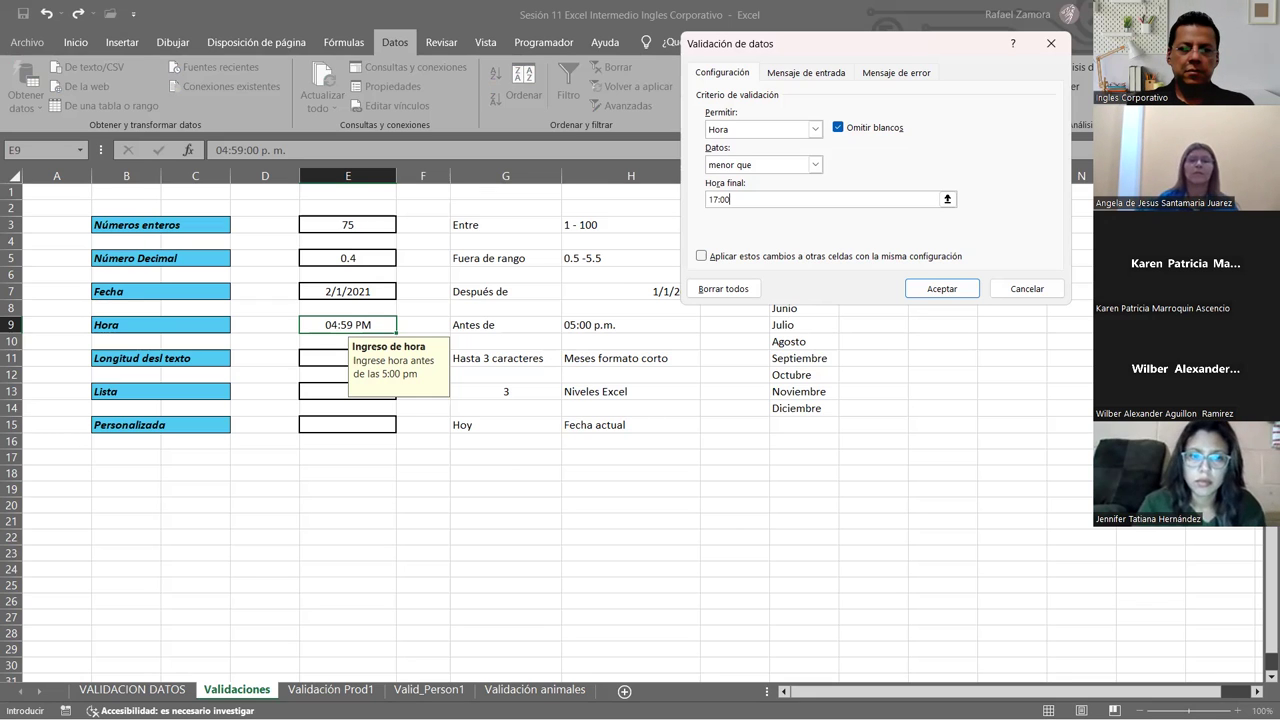
{"action": "left_click", "coordinate": [636, 438]}
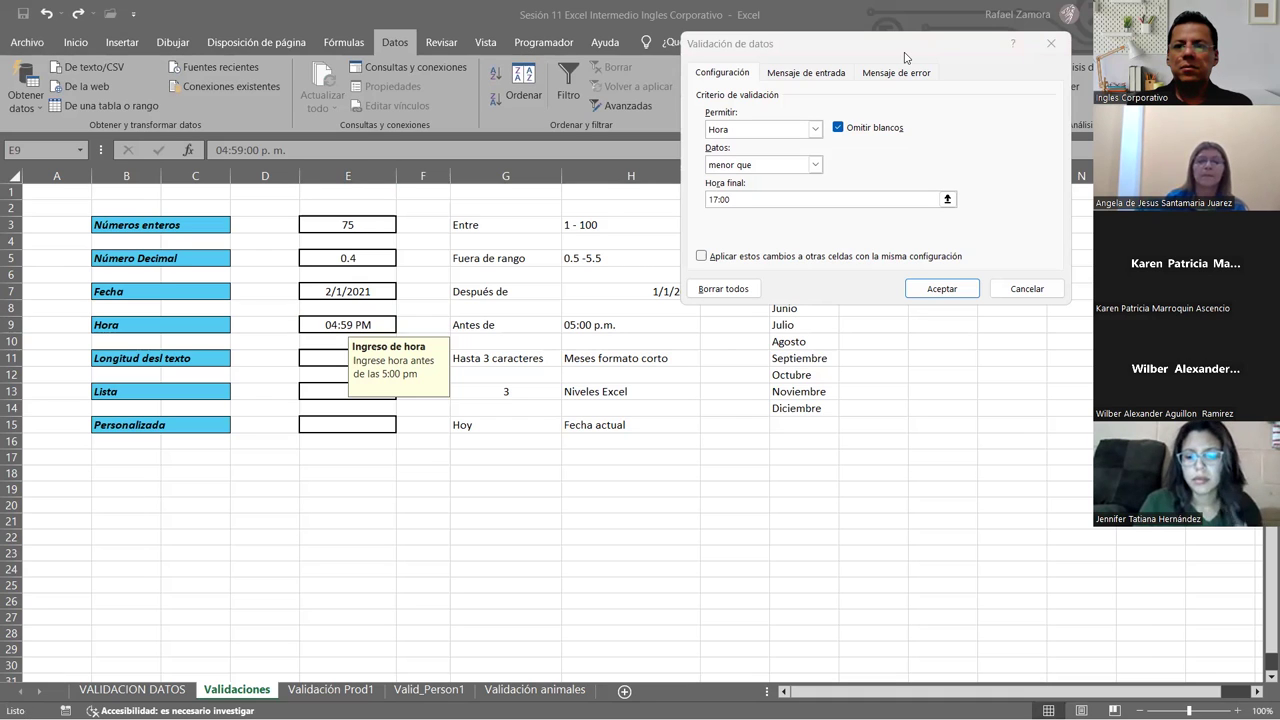
{"action": "left_click_drag", "start_coordinate": [905, 57], "coordinate": [901, 41]}
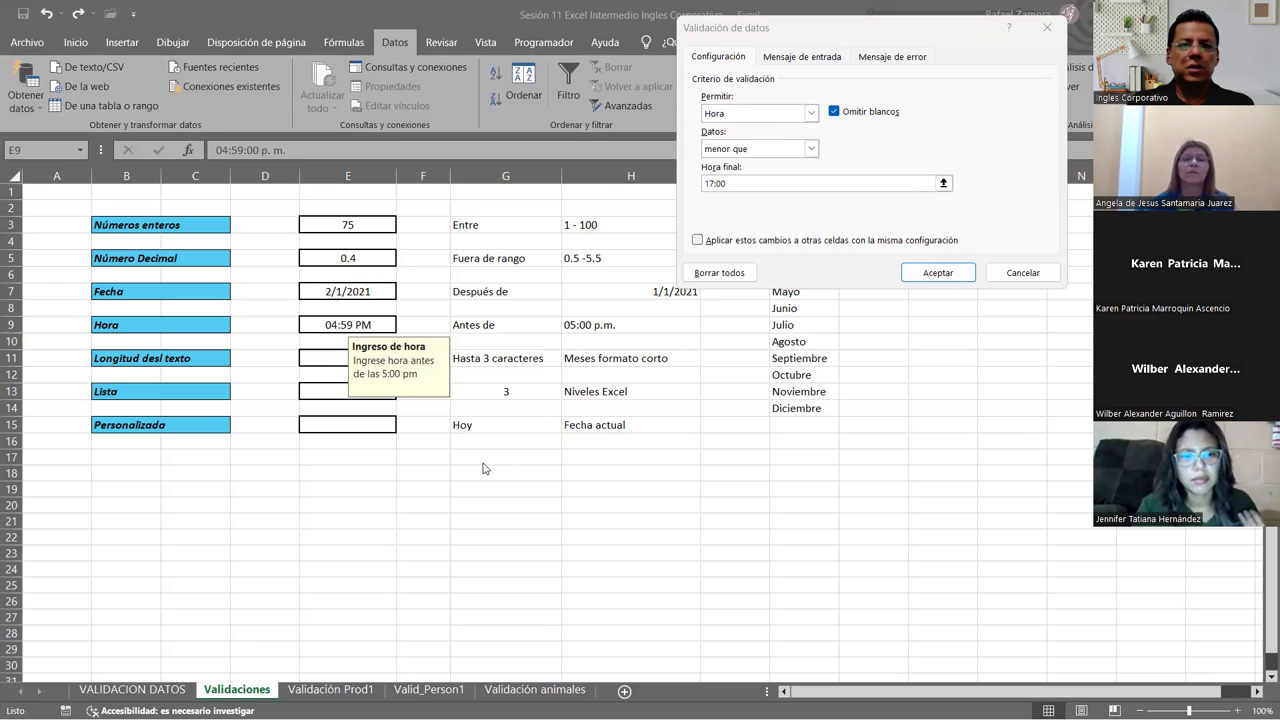
{"action": "key", "text": "Return"}
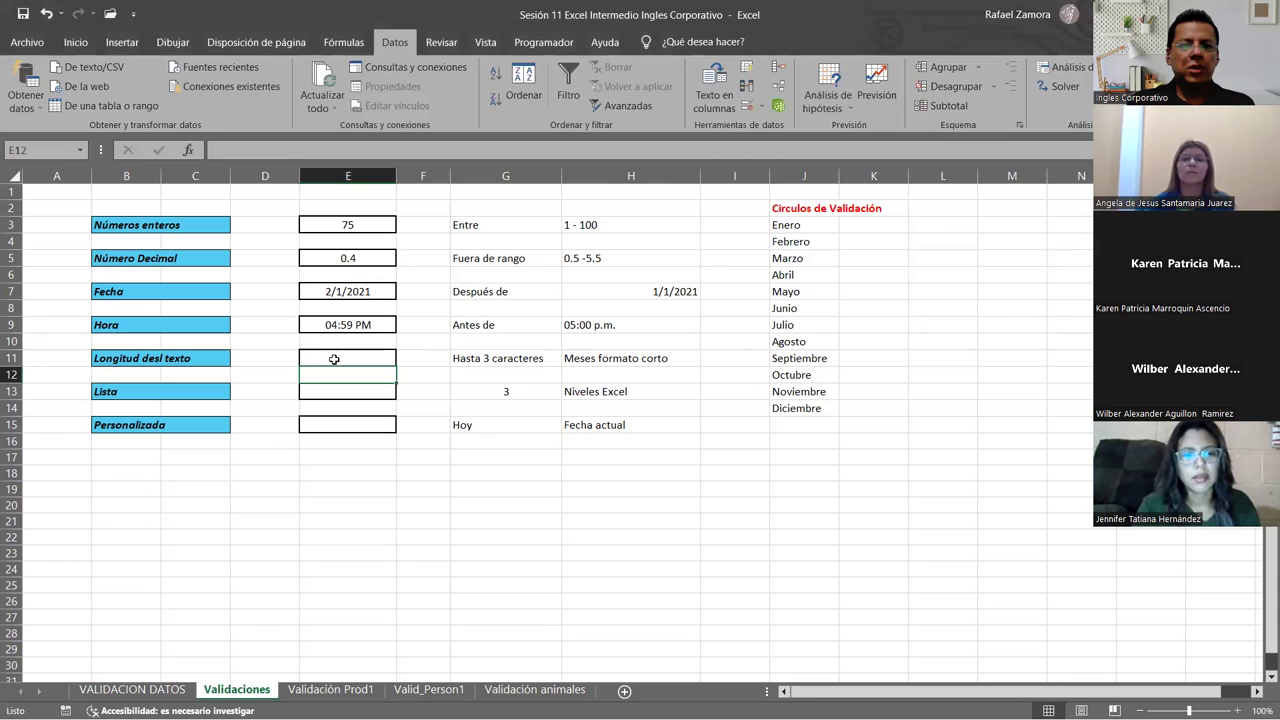
Set E11's validation to Longitud del texto with the menor o igual que condition.
{"action": "left_click", "coordinate": [343, 361]}
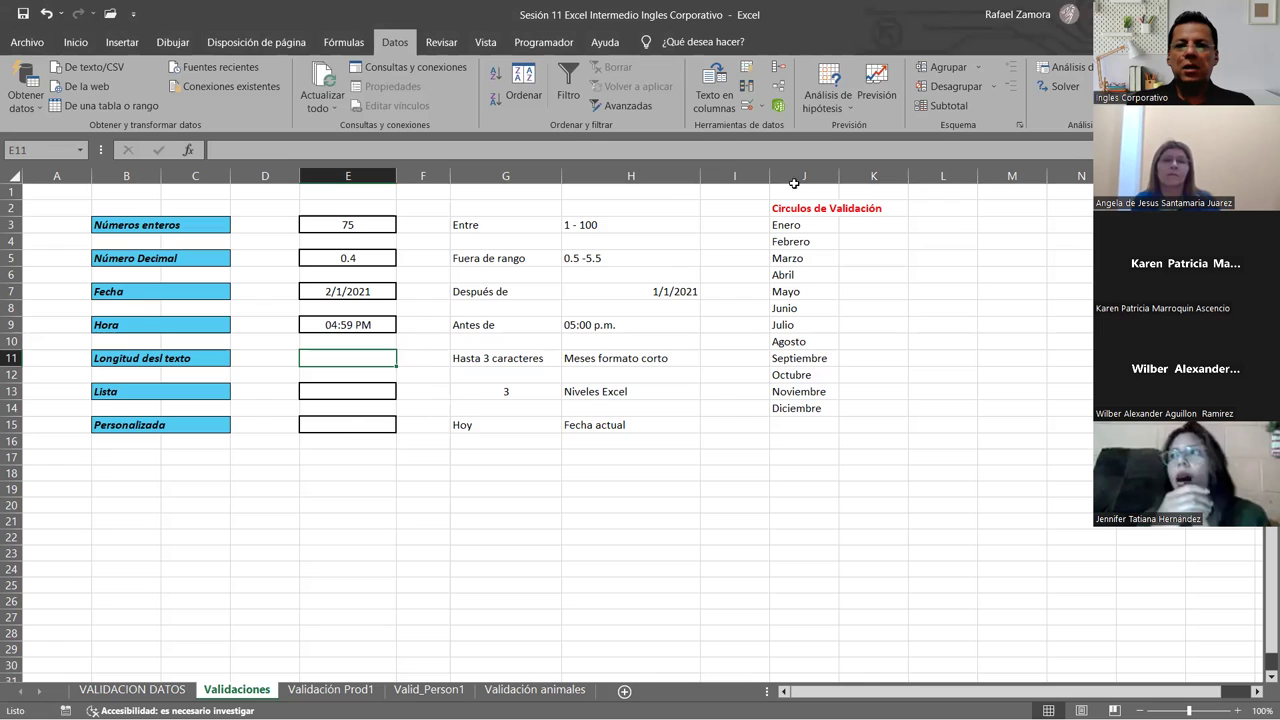
{"action": "left_click", "coordinate": [746, 106]}
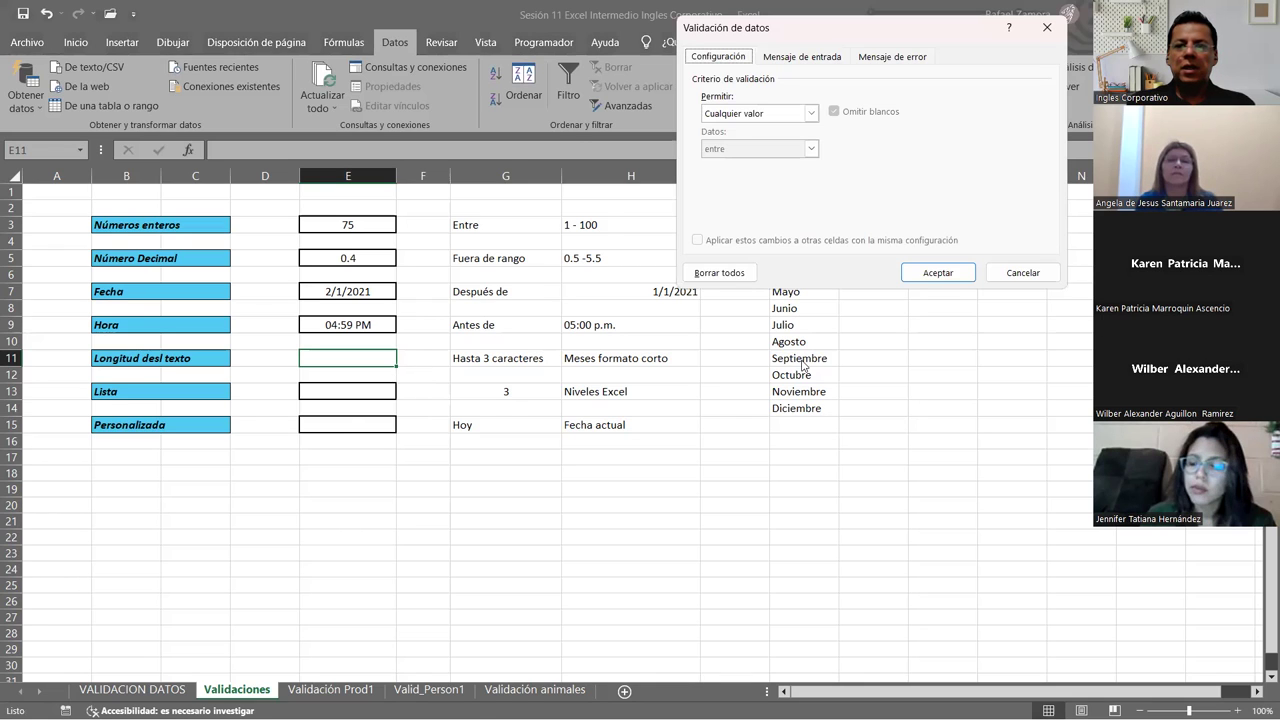
{"action": "left_click", "coordinate": [811, 114]}
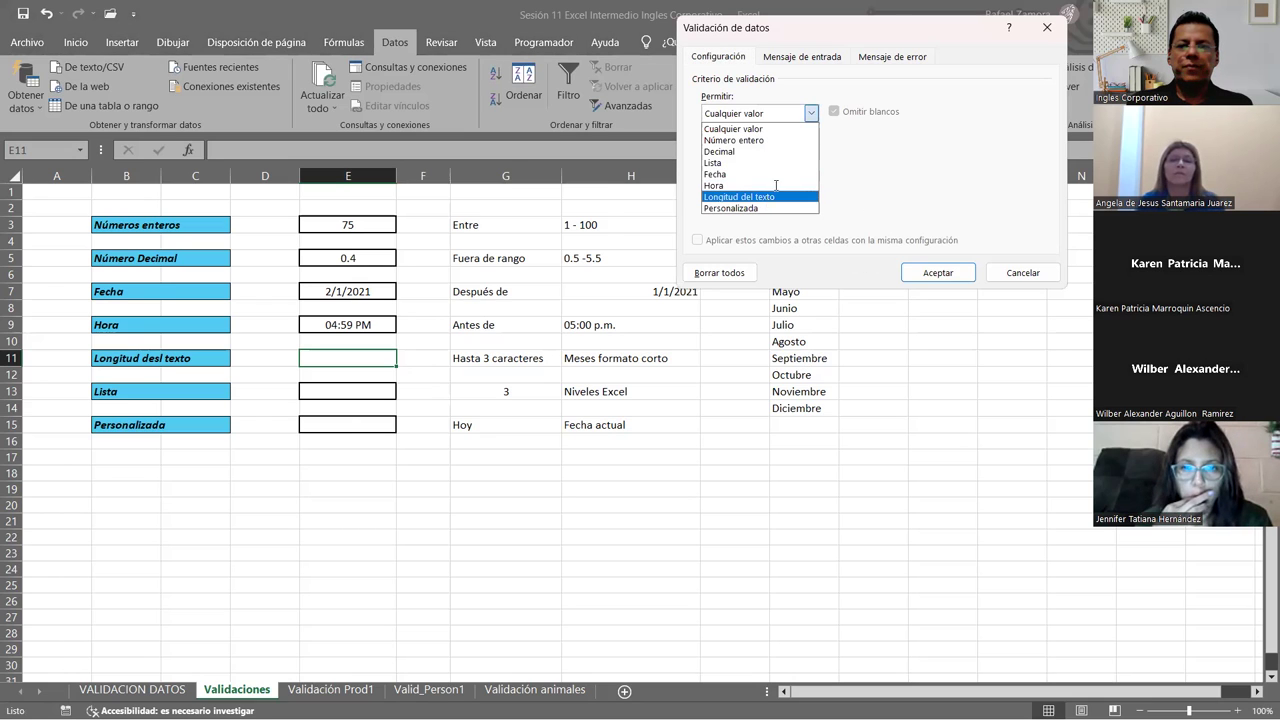
{"action": "left_click", "coordinate": [760, 196]}
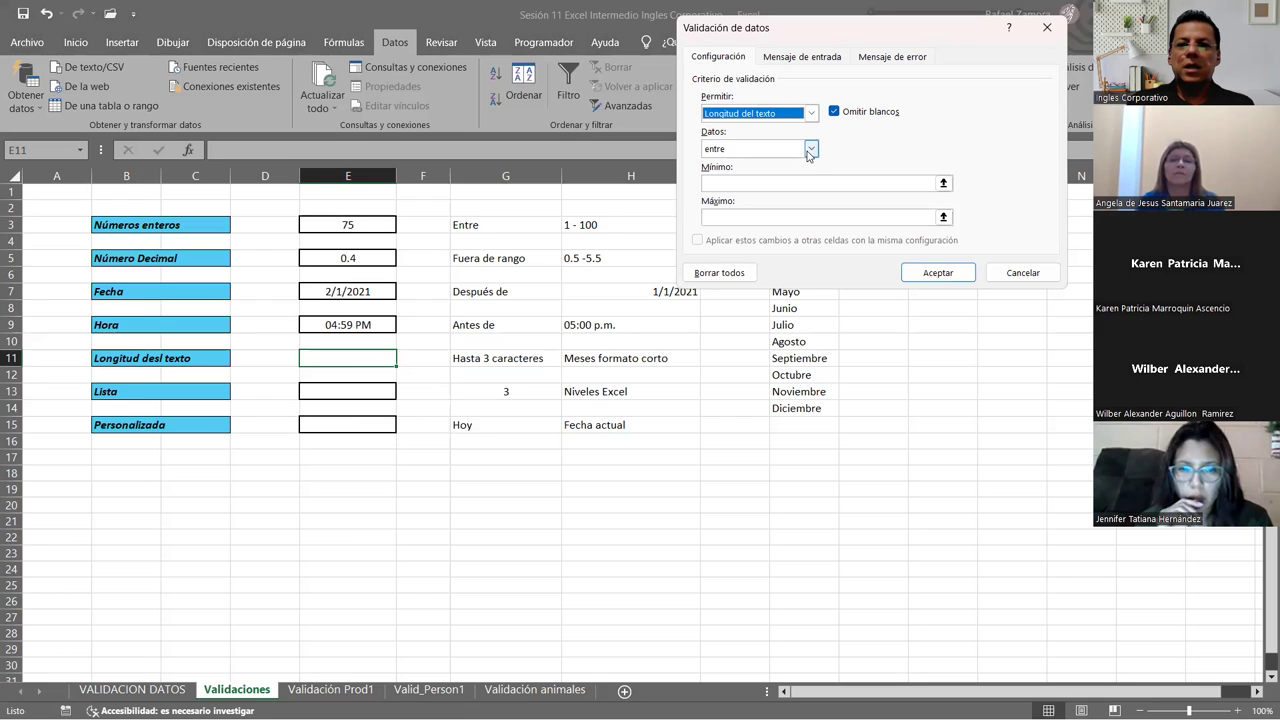
{"action": "left_click", "coordinate": [809, 150]}
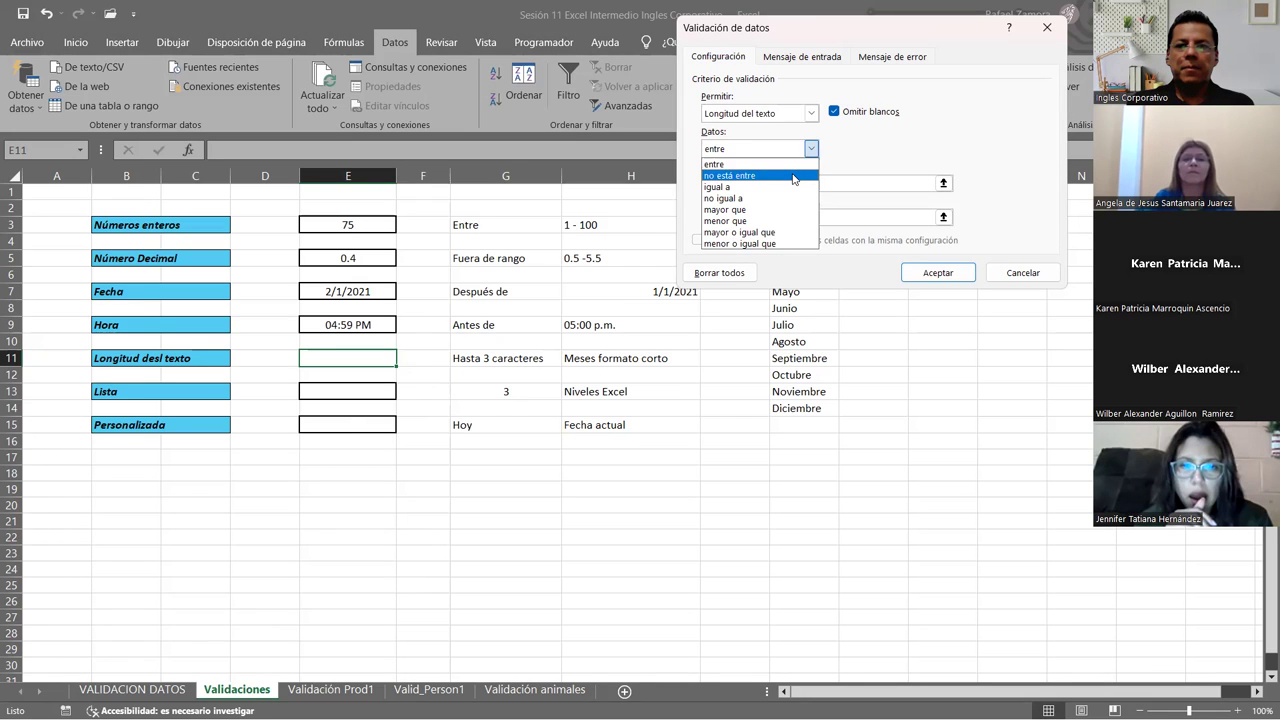
{"action": "left_click", "coordinate": [782, 225]}
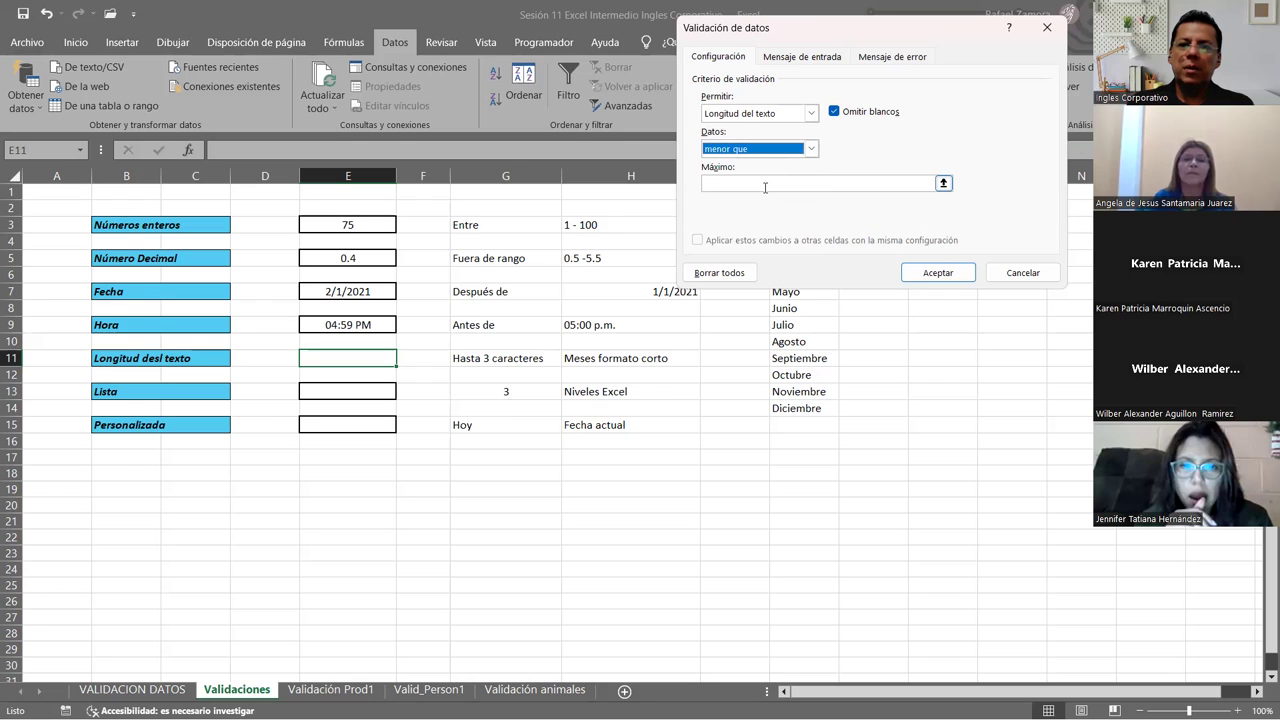
{"action": "left_click", "coordinate": [765, 185]}
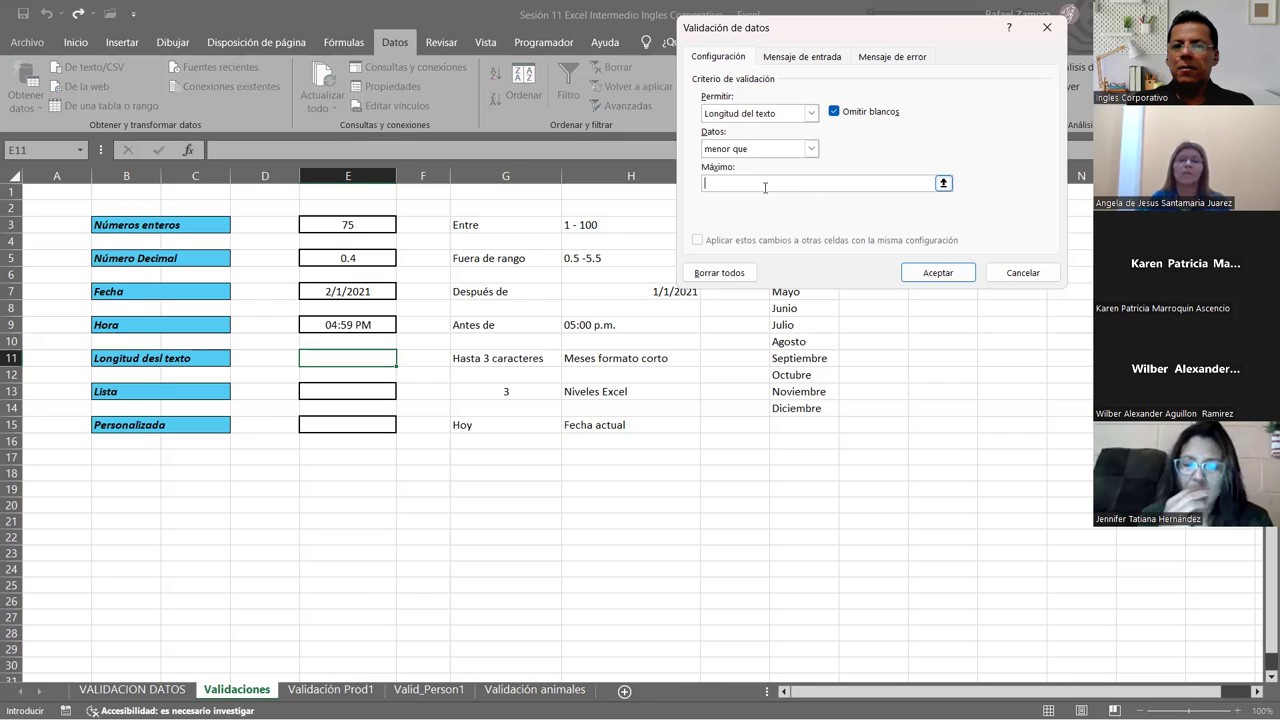
{"action": "left_click", "coordinate": [815, 150]}
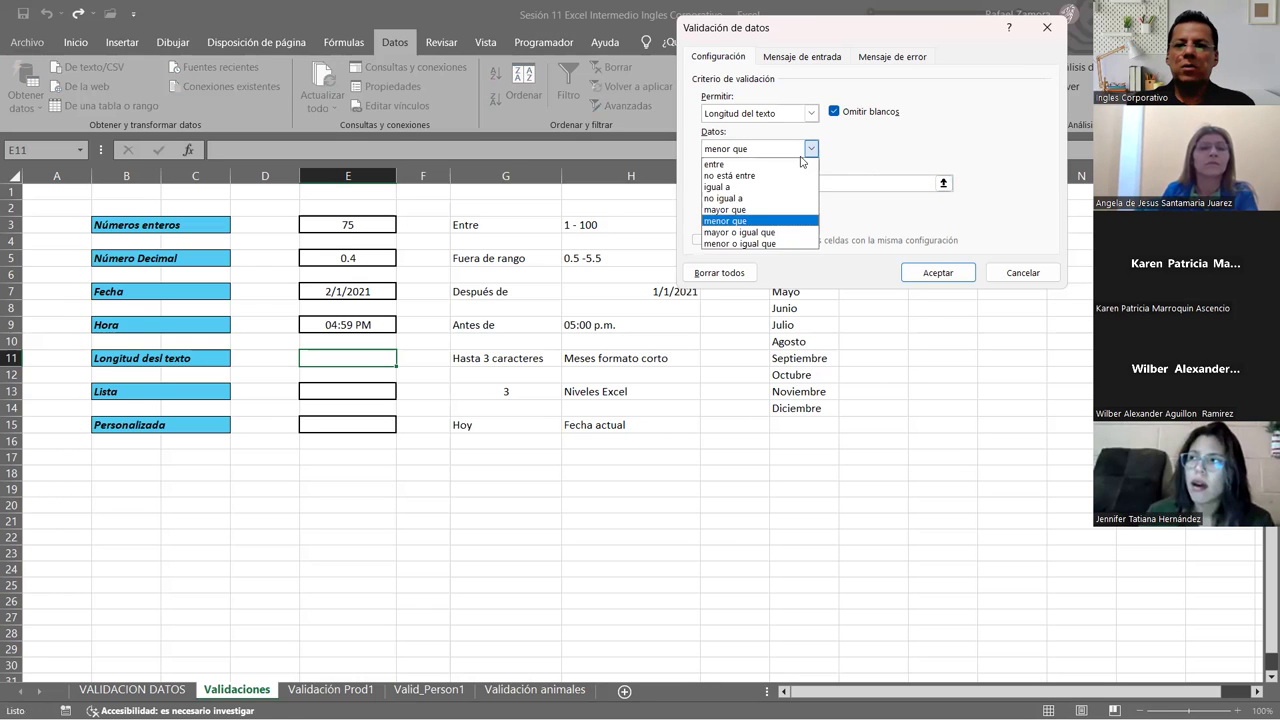
{"action": "left_click", "coordinate": [760, 244]}
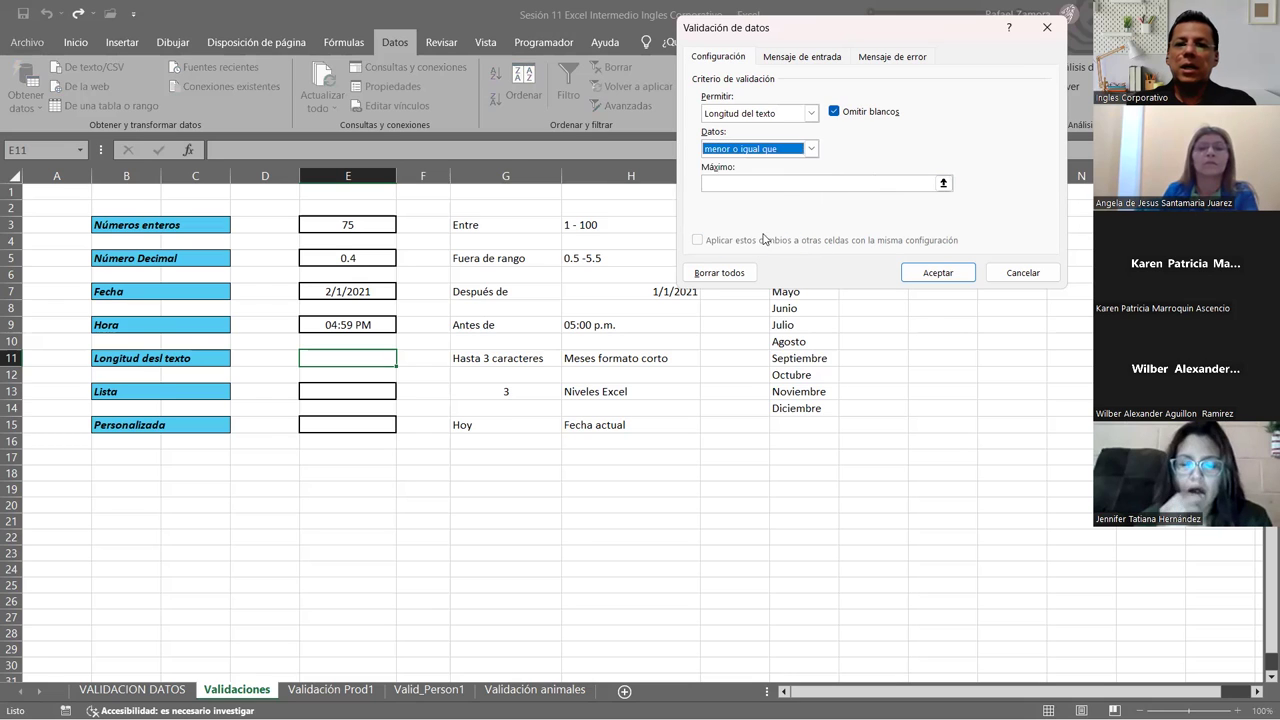
{"action": "left_click", "coordinate": [799, 183]}
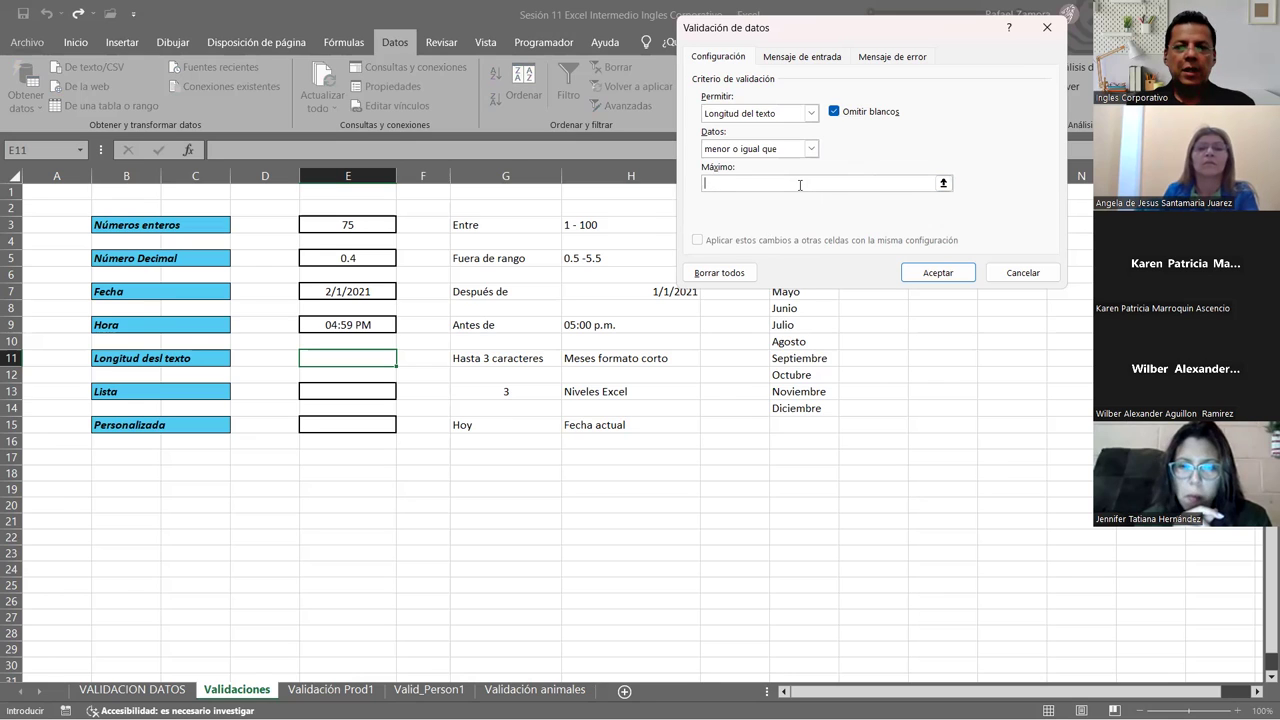
{"action": "type", "text": "3"}
Give E11 the input message 'Mes' with text 'Ingrese mes en formato corto'.
{"action": "left_click", "coordinate": [830, 60]}
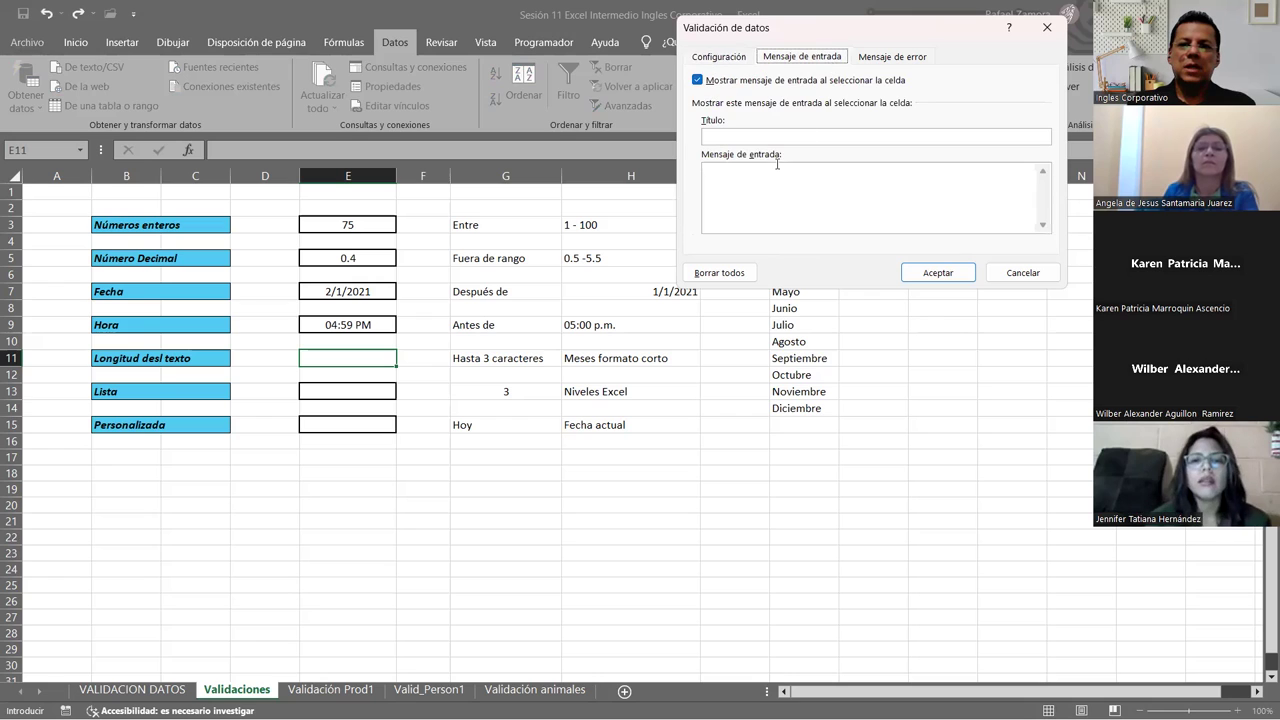
{"action": "left_click", "coordinate": [755, 137]}
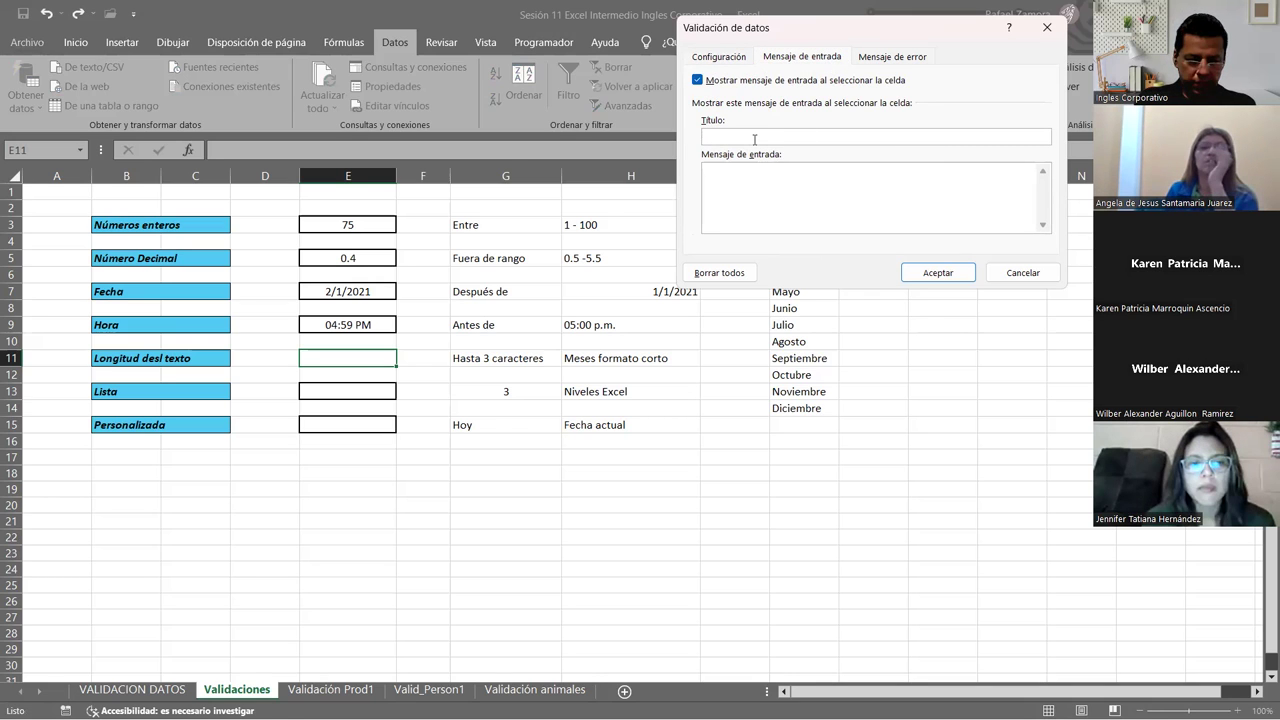
{"action": "type", "text": "Mese"}
{"action": "key", "text": "BackSpace"}
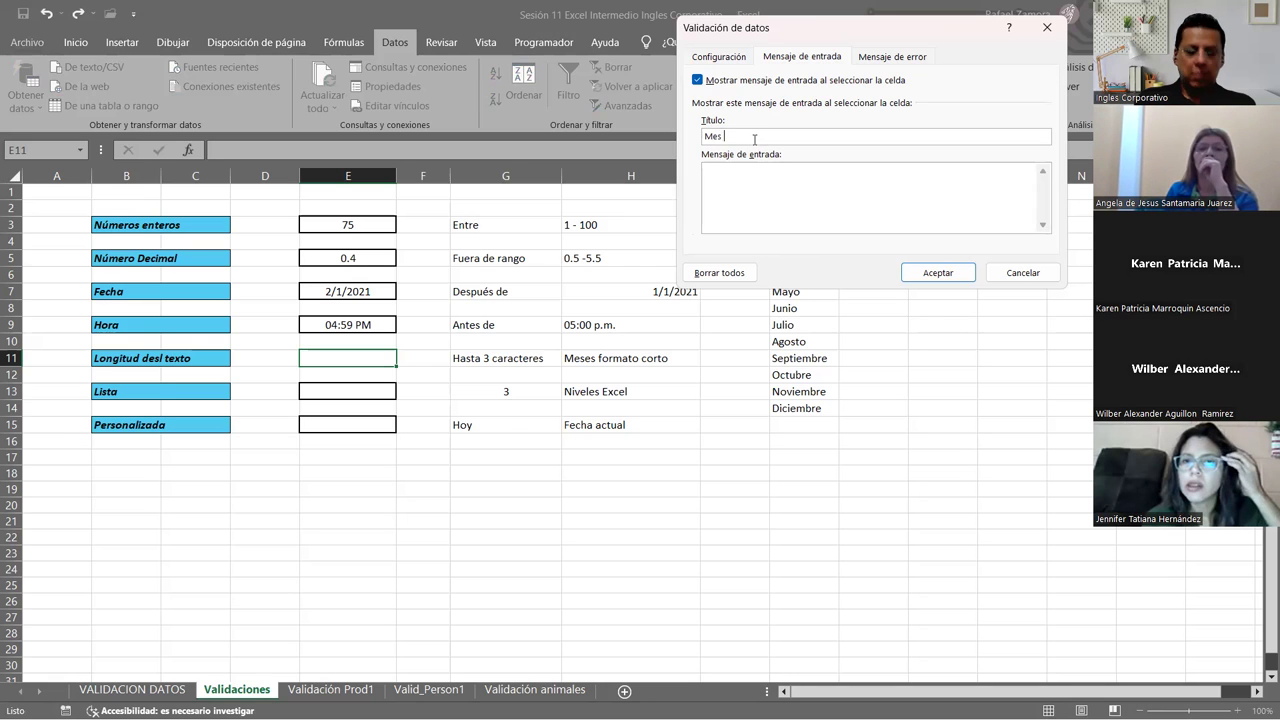
{"action": "type", "text": "forma"}
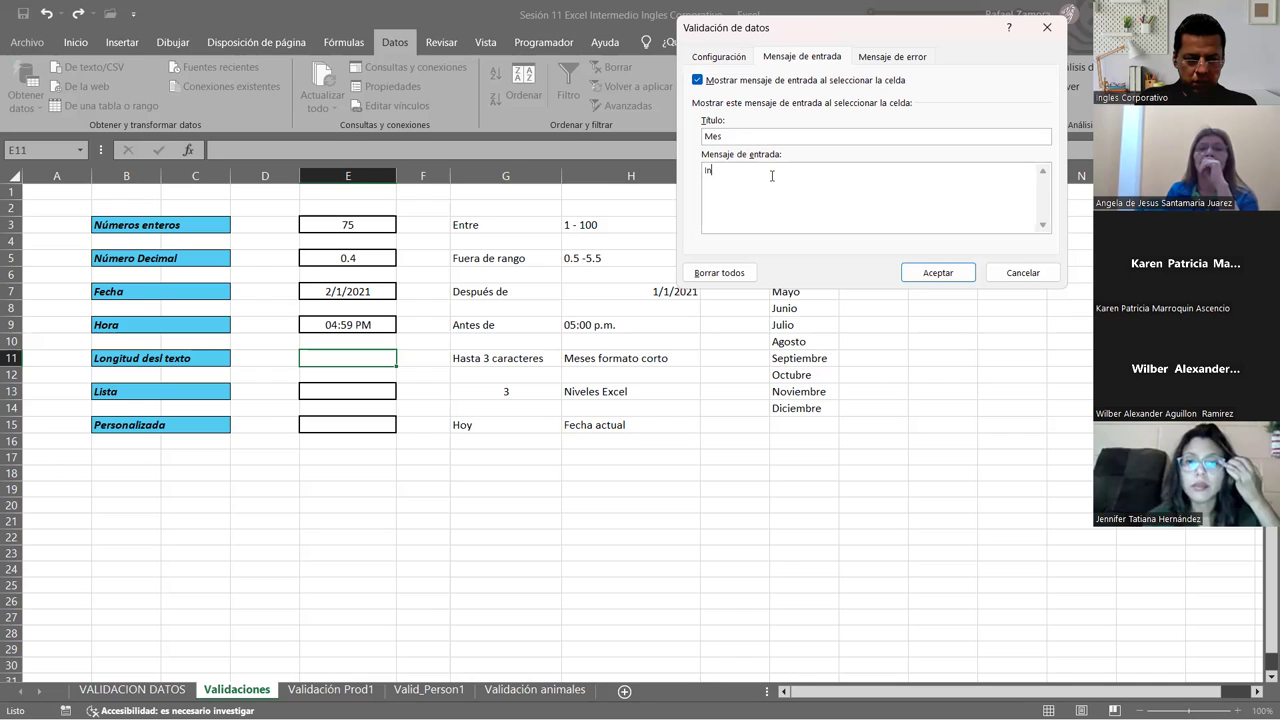
{"action": "left_click", "coordinate": [770, 178]}
{"action": "type", "text": "Ingrese mes en"}
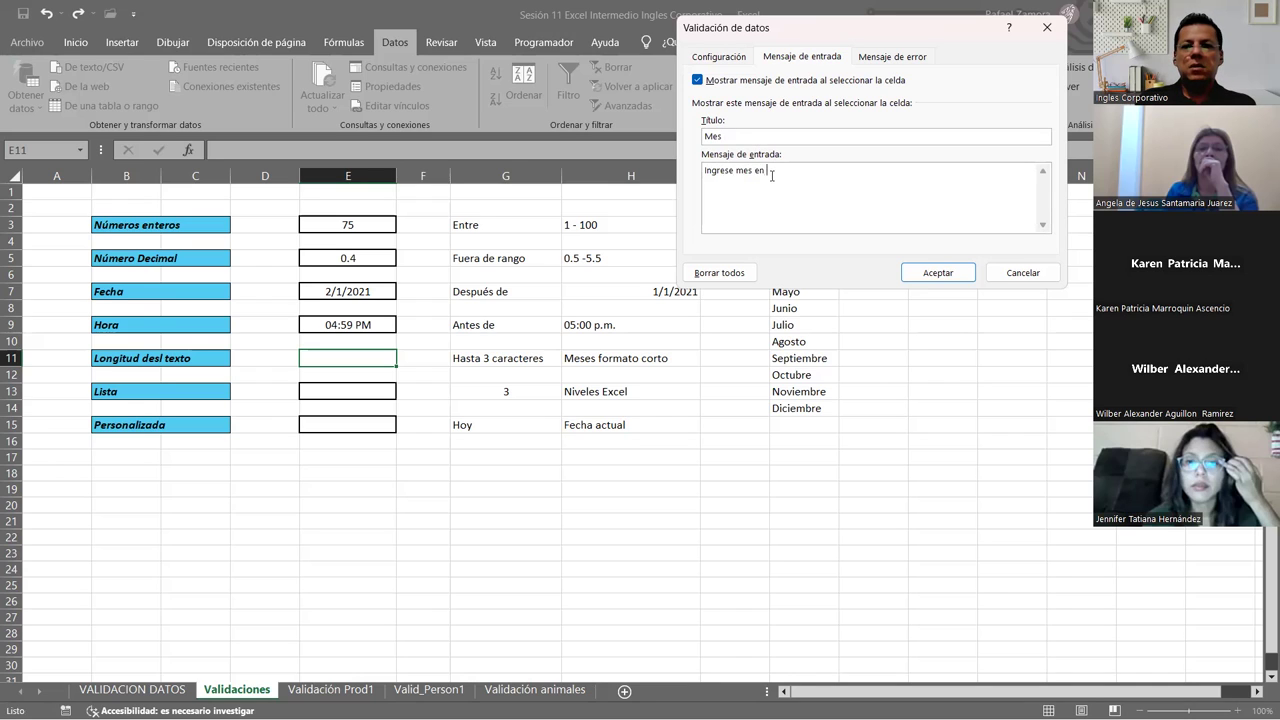
{"action": "type", "text": "formato"}
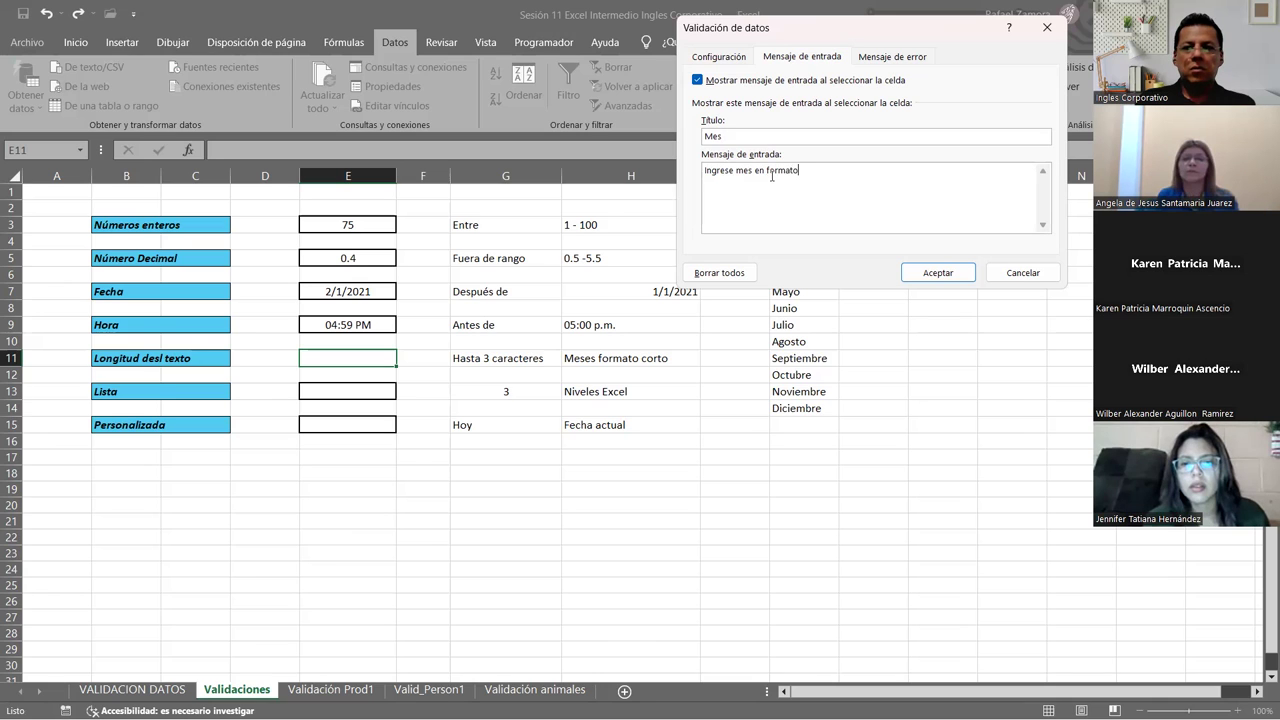
{"action": "type", "text": " corto"}
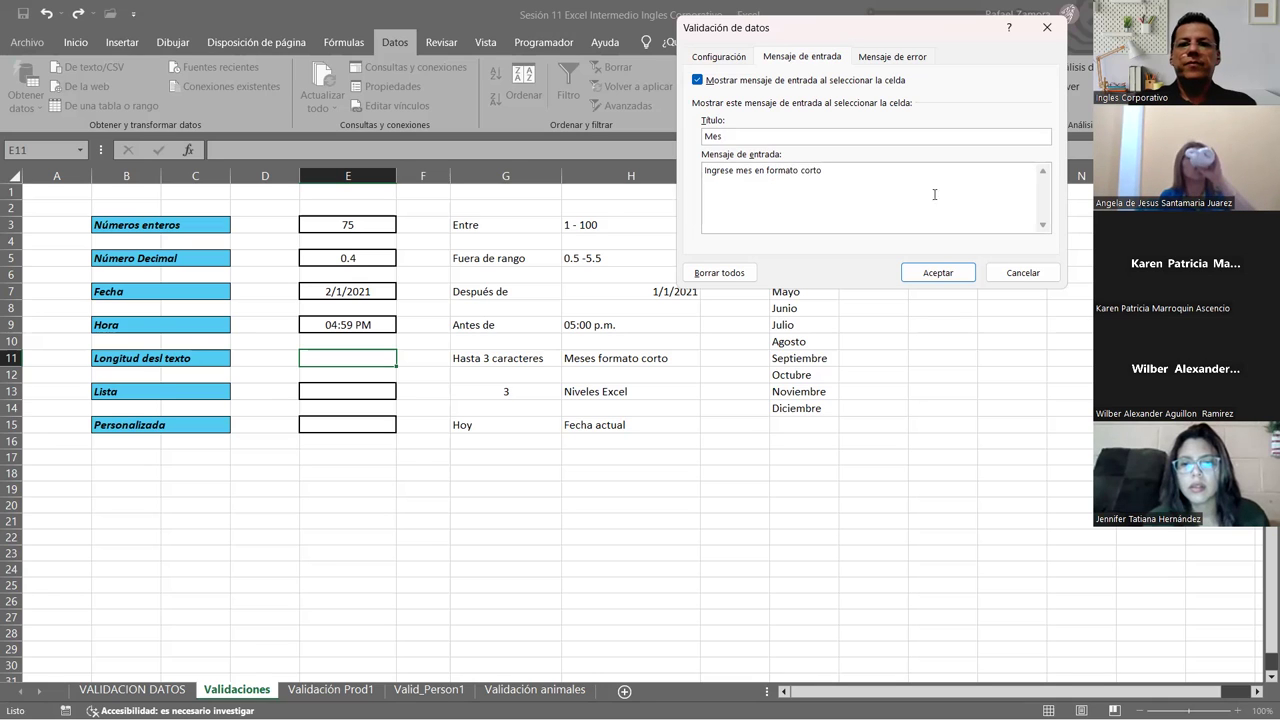
Add a Stop error alert 'ERROR' reading 'Revise dato ingresado' and confirm.
{"action": "left_click", "coordinate": [890, 57]}
{"action": "left_click", "coordinate": [893, 135]}
{"action": "type", "text": "ERRO"}
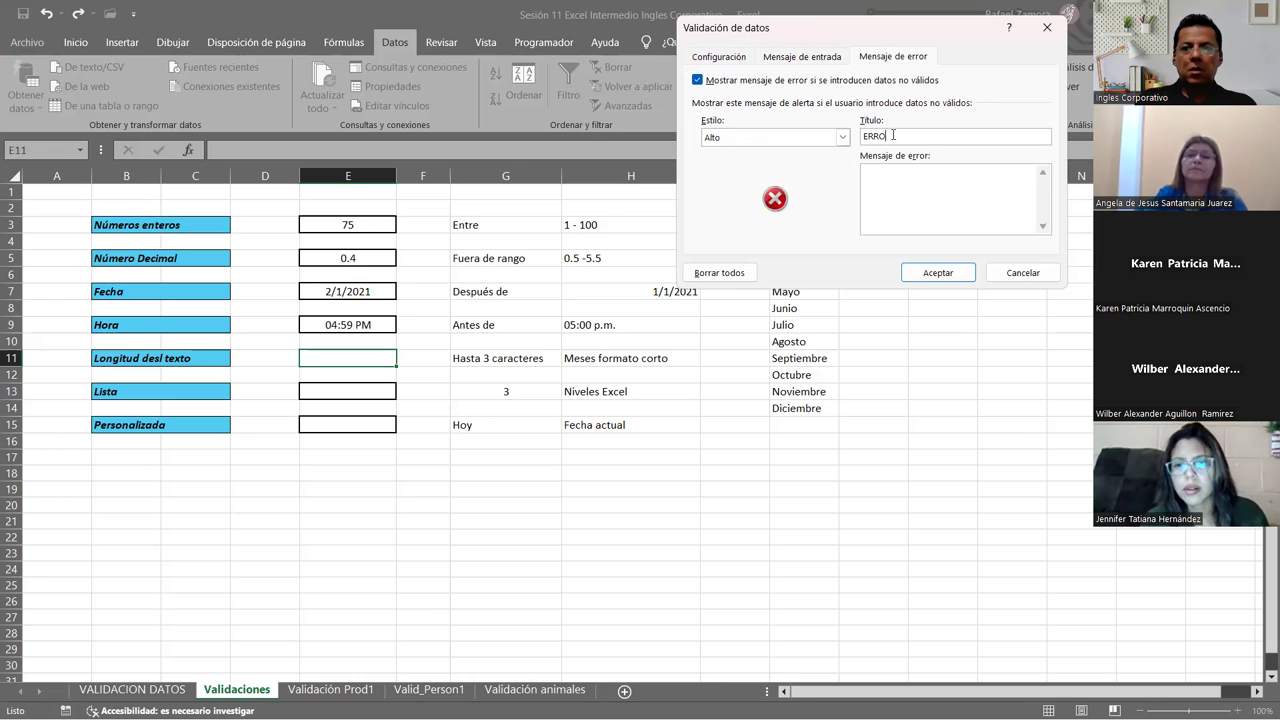
{"action": "type", "text": "Revise dato ingresado"}
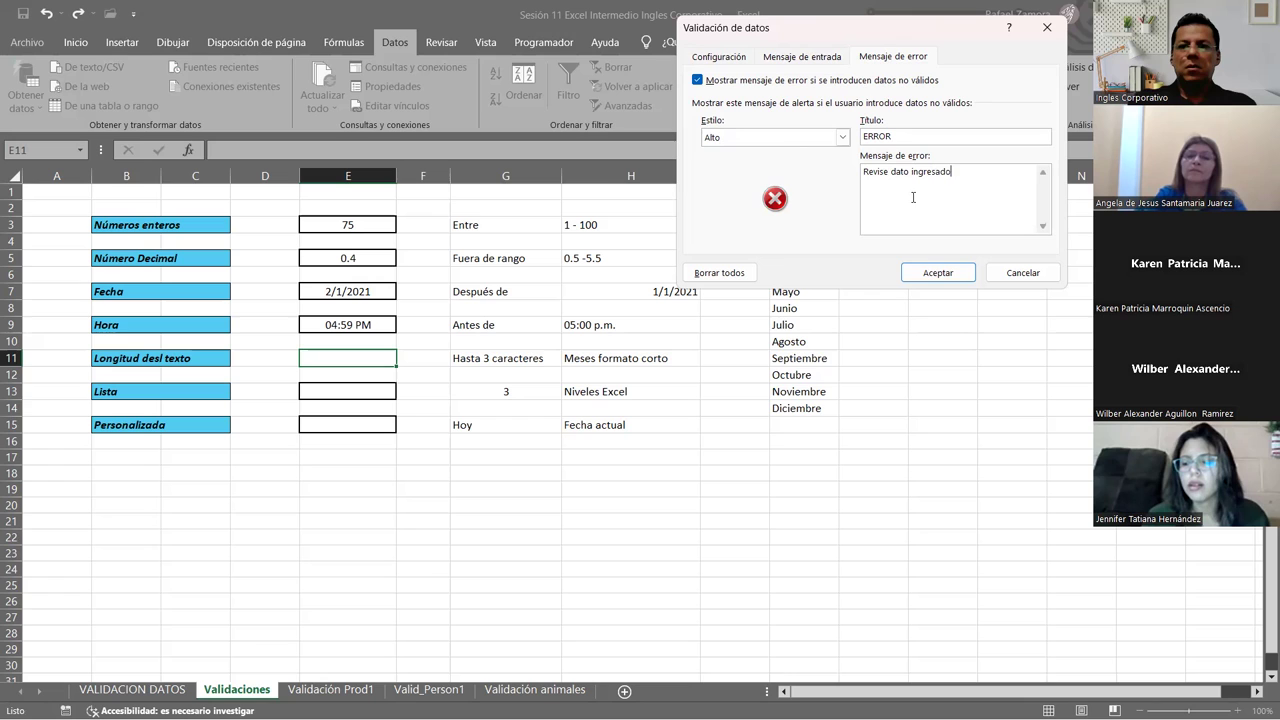
{"action": "left_click", "coordinate": [938, 273]}
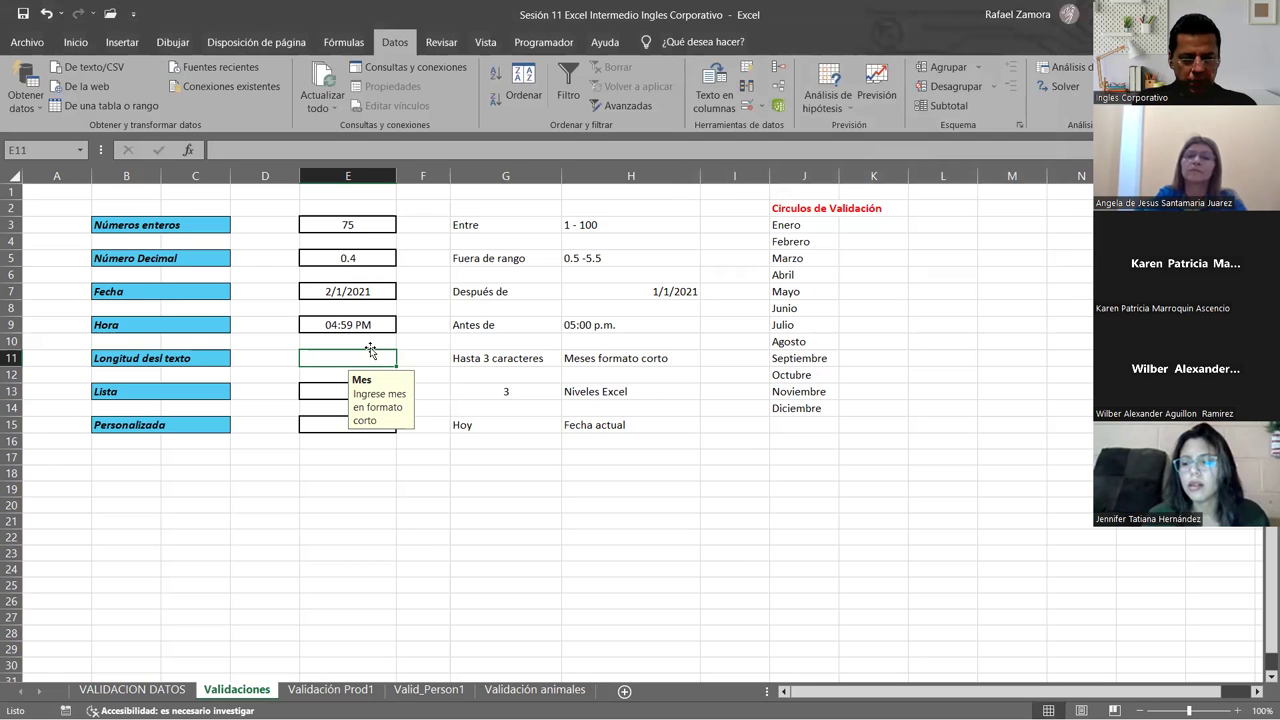
Test E11 by entering ener, febr and mar against the length limit.
{"action": "type", "text": "ener"}
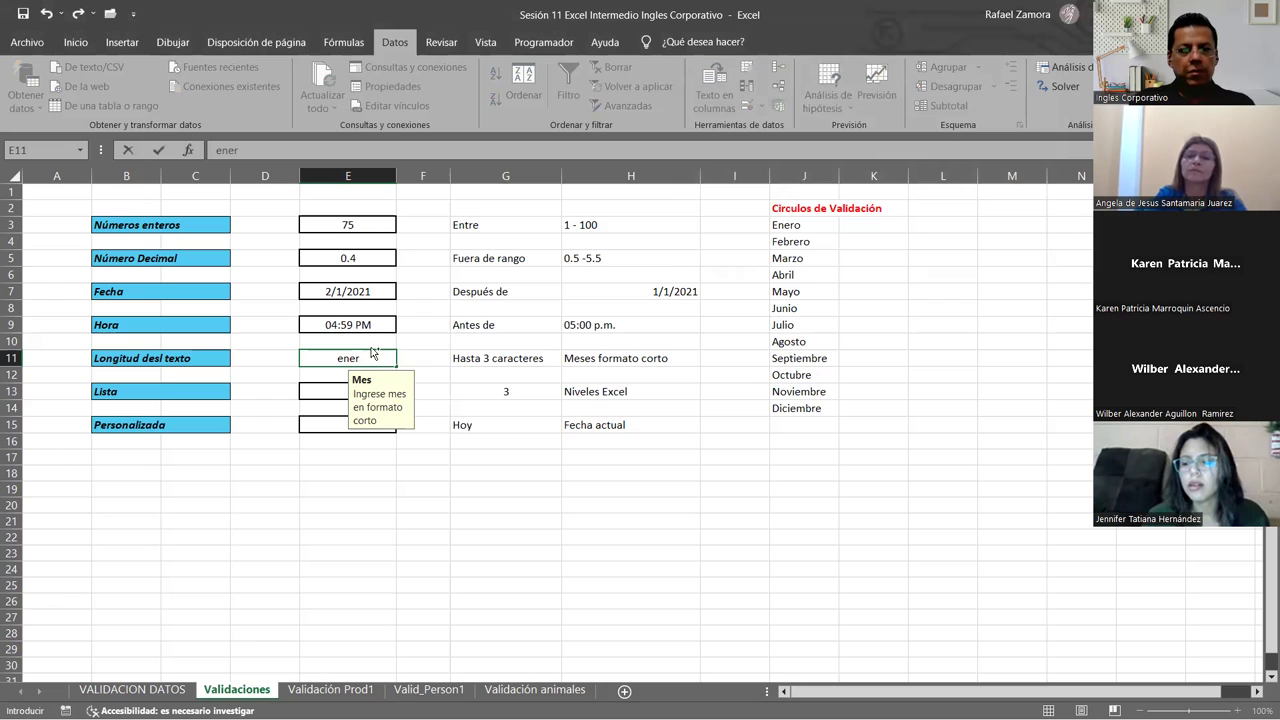
{"action": "key", "text": "Return"}
{"action": "key", "text": "Return"}
{"action": "type", "text": "fer"}
{"action": "type", "text": "br"}
{"action": "key", "text": "Return"}
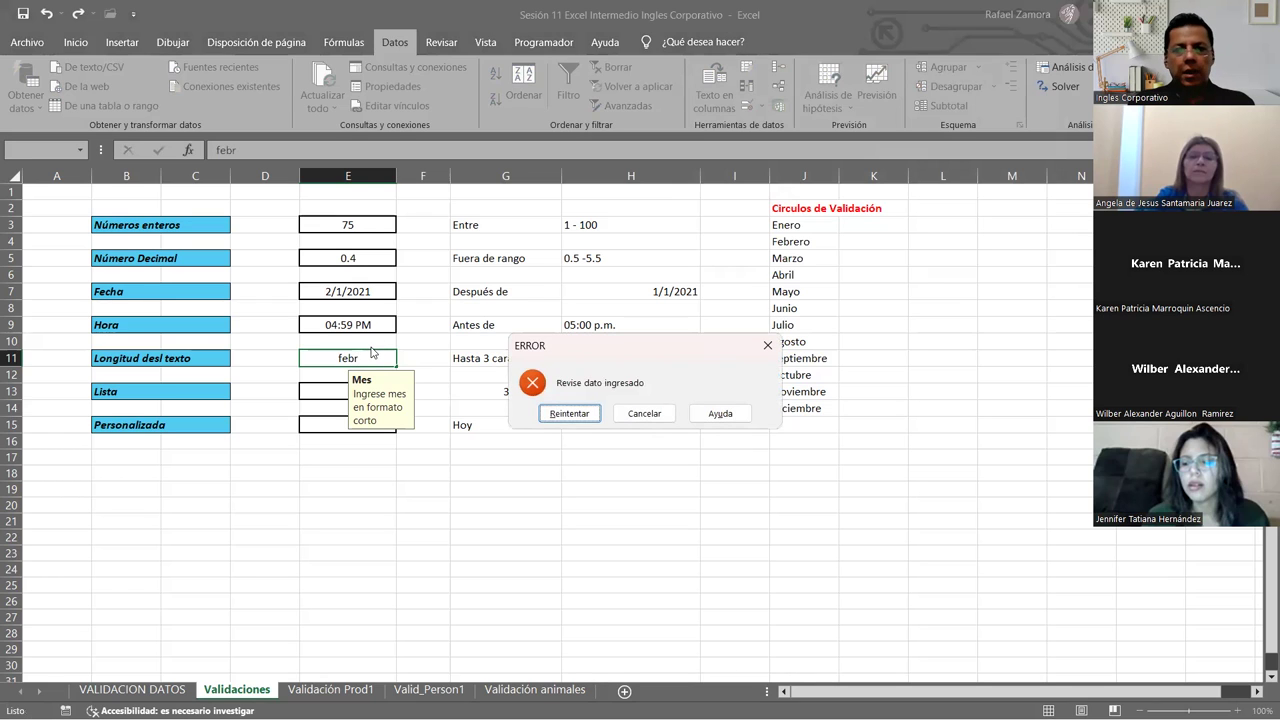
{"action": "key", "text": "Return"}
{"action": "type", "text": "mar"}
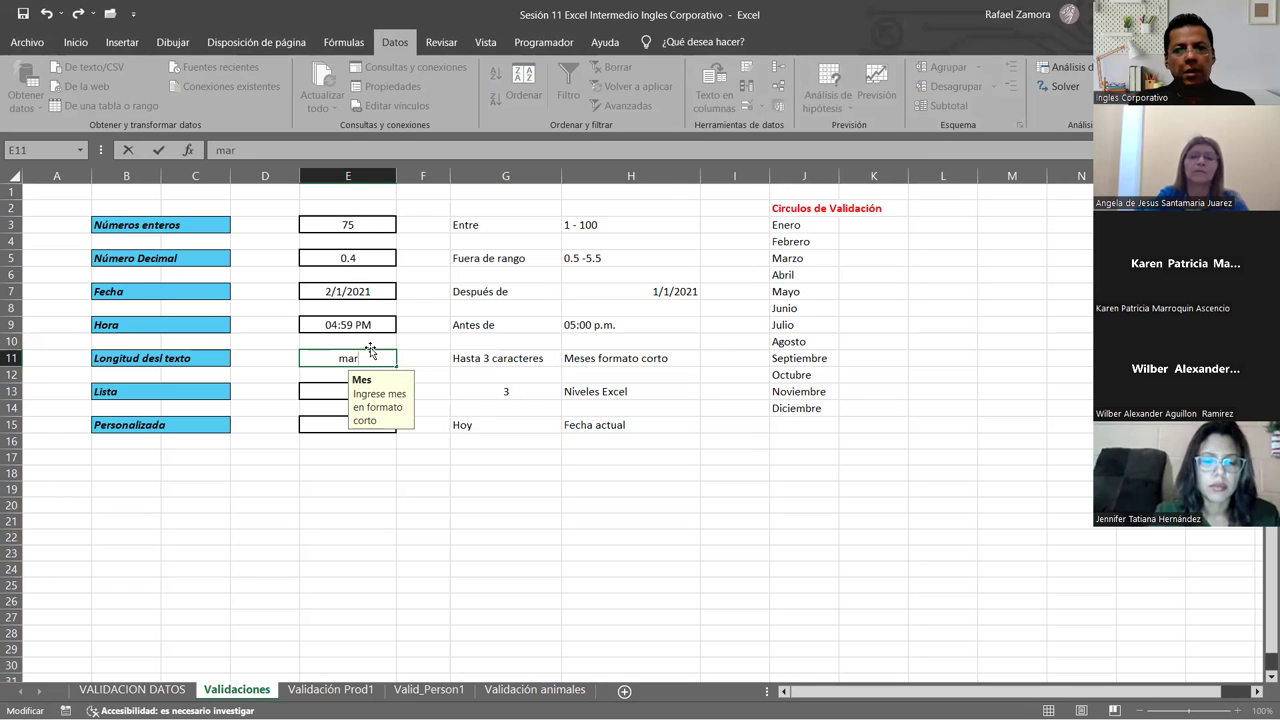
{"action": "key", "text": "Return"}
Enter Abr, Dic and Junio in E11, cancelling the rejected Junio so Dic remains.
{"action": "left_click", "coordinate": [371, 350]}
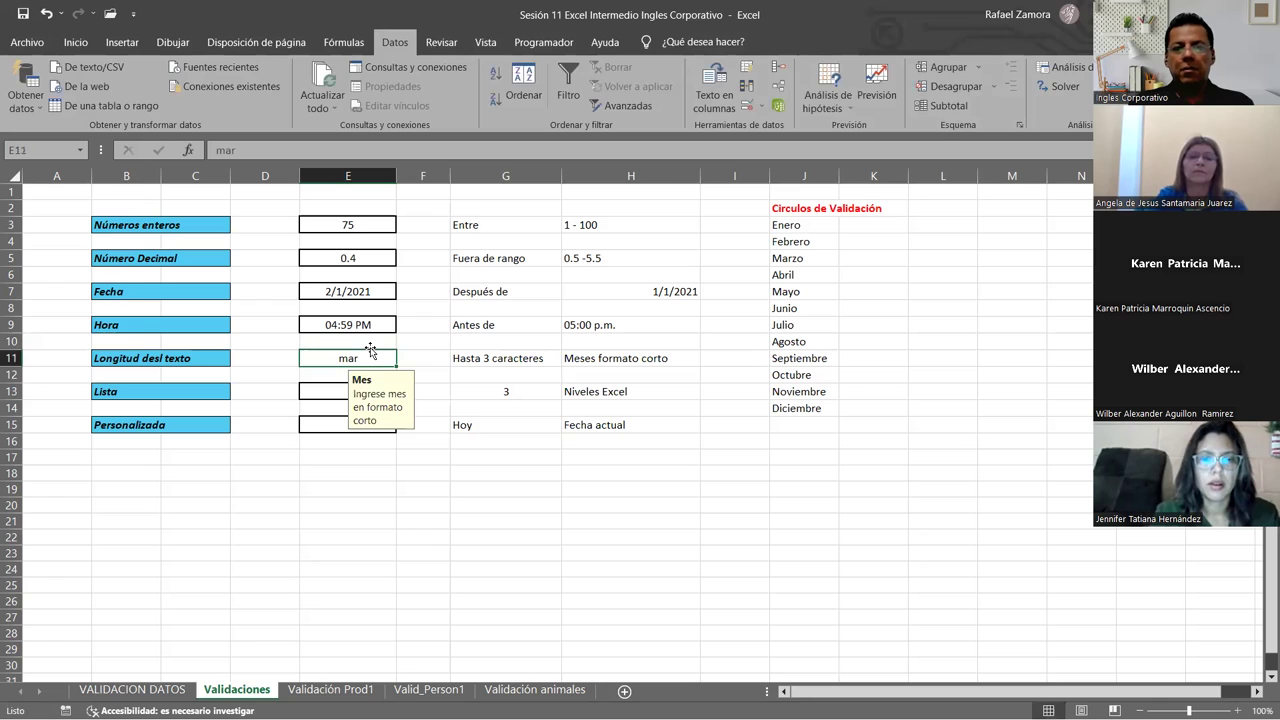
{"action": "type", "text": "Abr"}
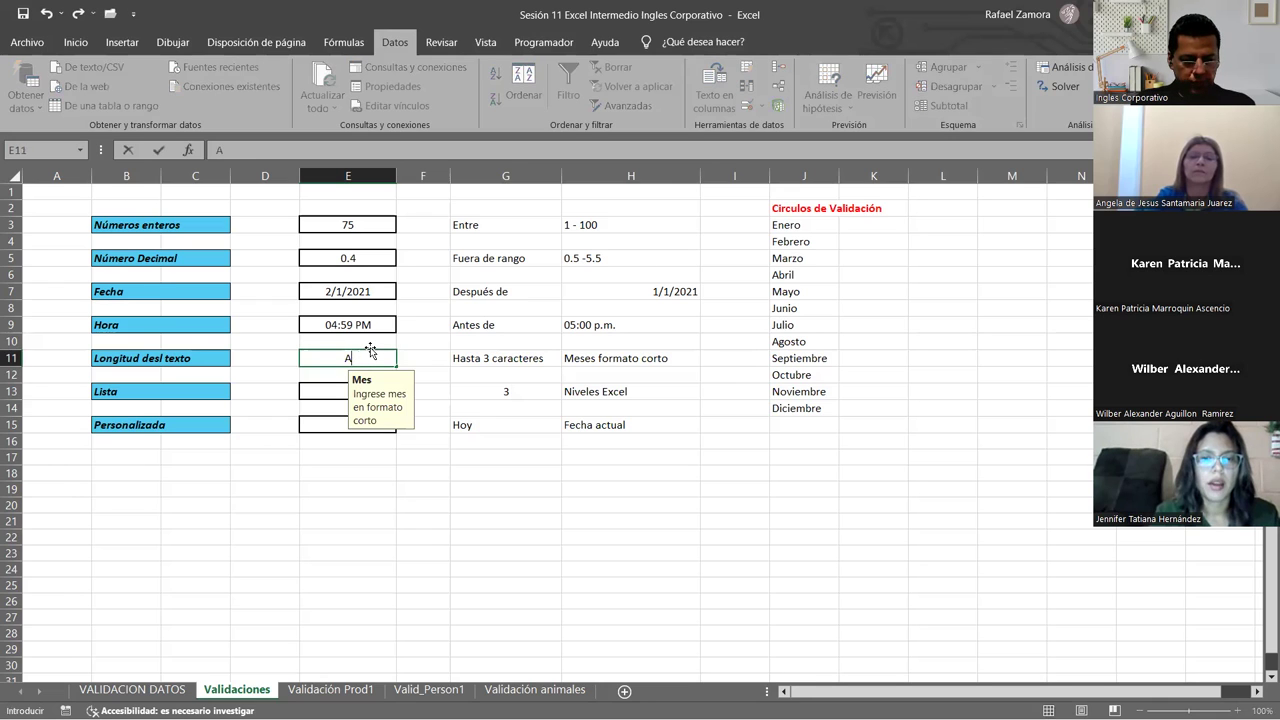
{"action": "key", "text": "ctrl+Return"}
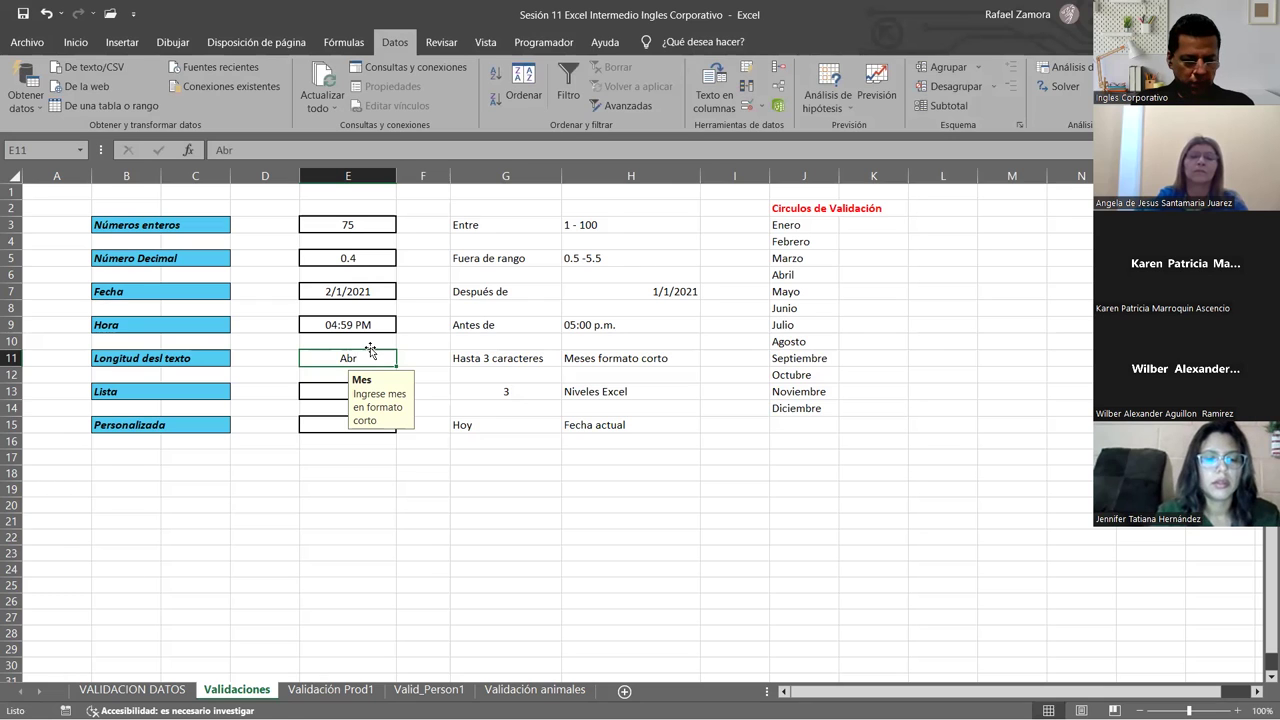
{"action": "type", "text": "Dic"}
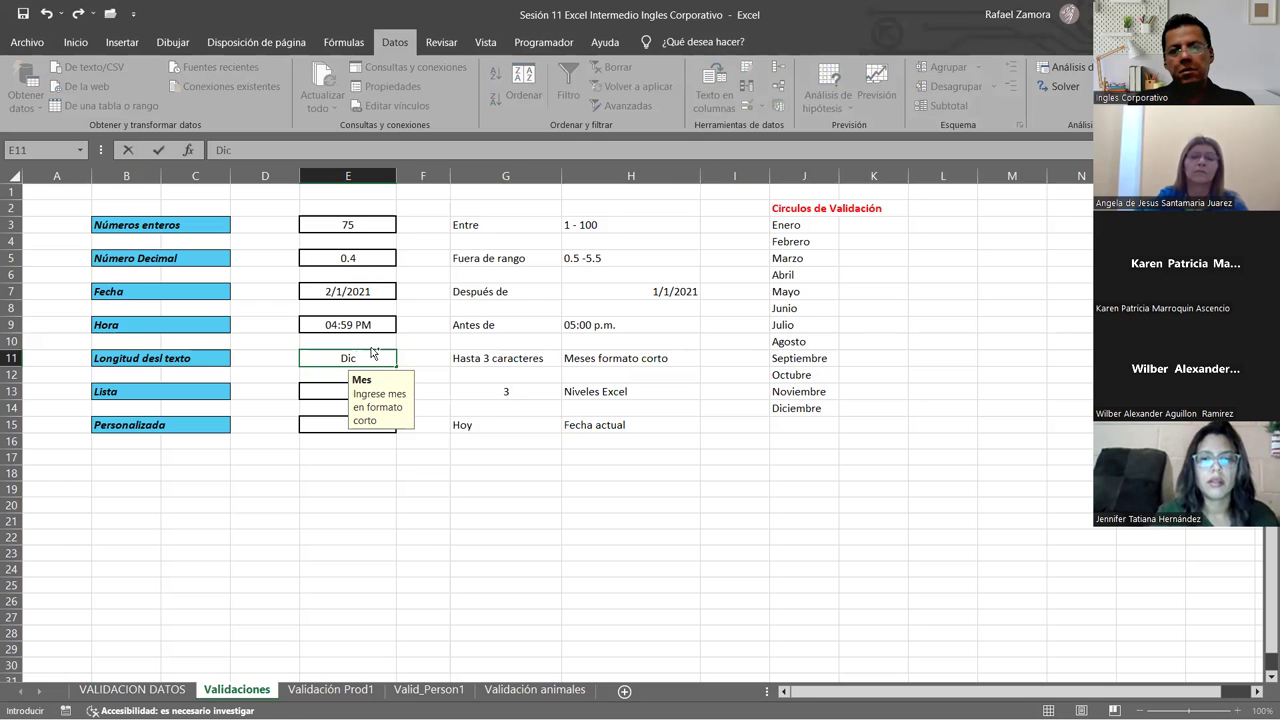
{"action": "key", "text": "ctrl+Return"}
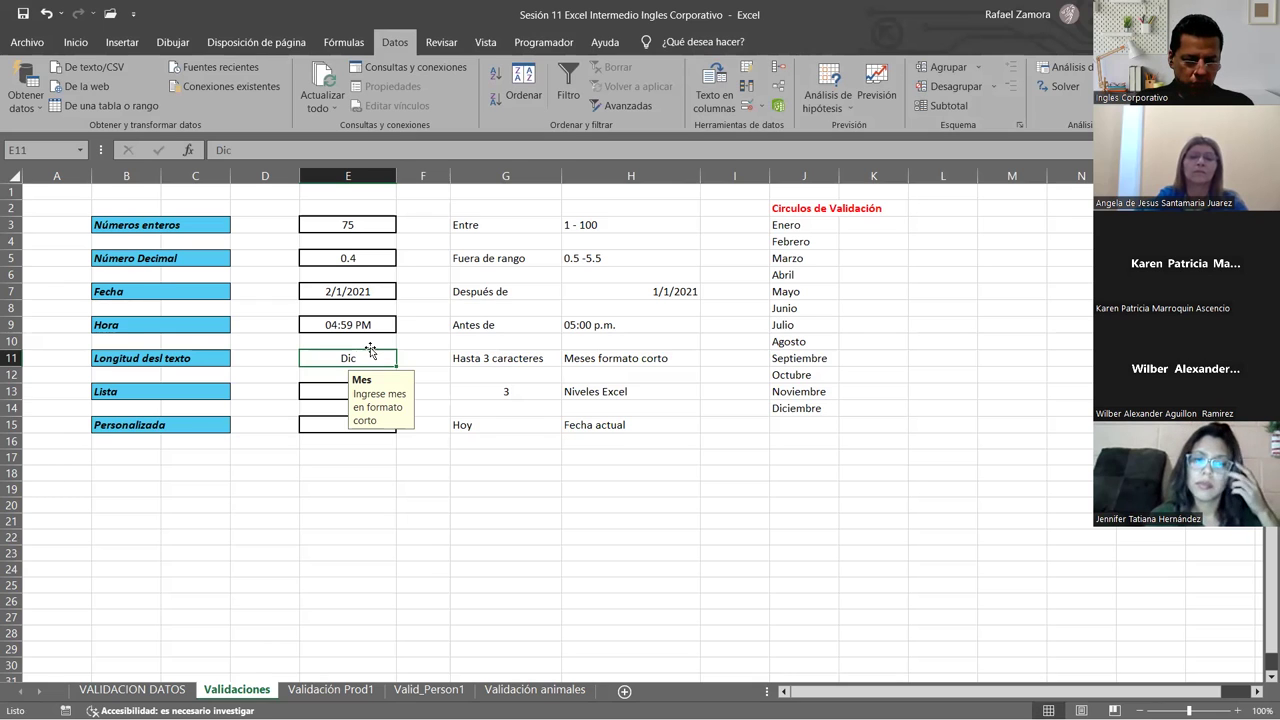
{"action": "type", "text": "Junio"}
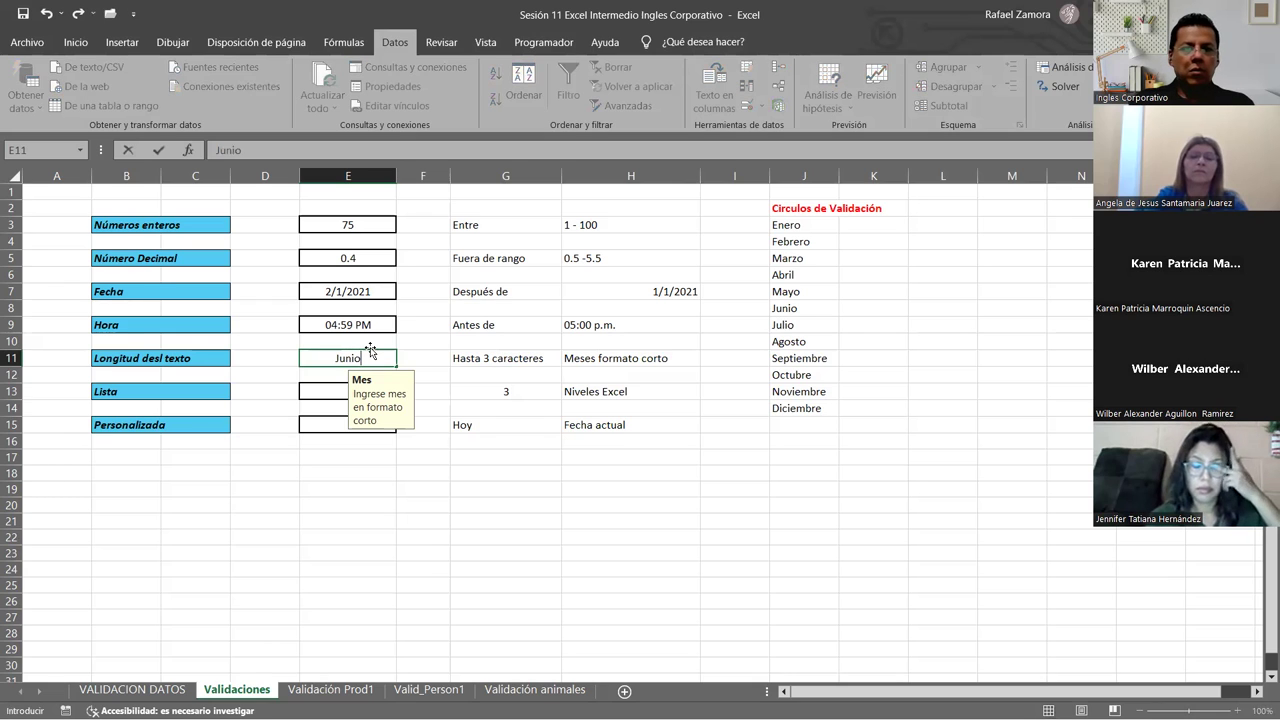
{"action": "key", "text": "Return"}
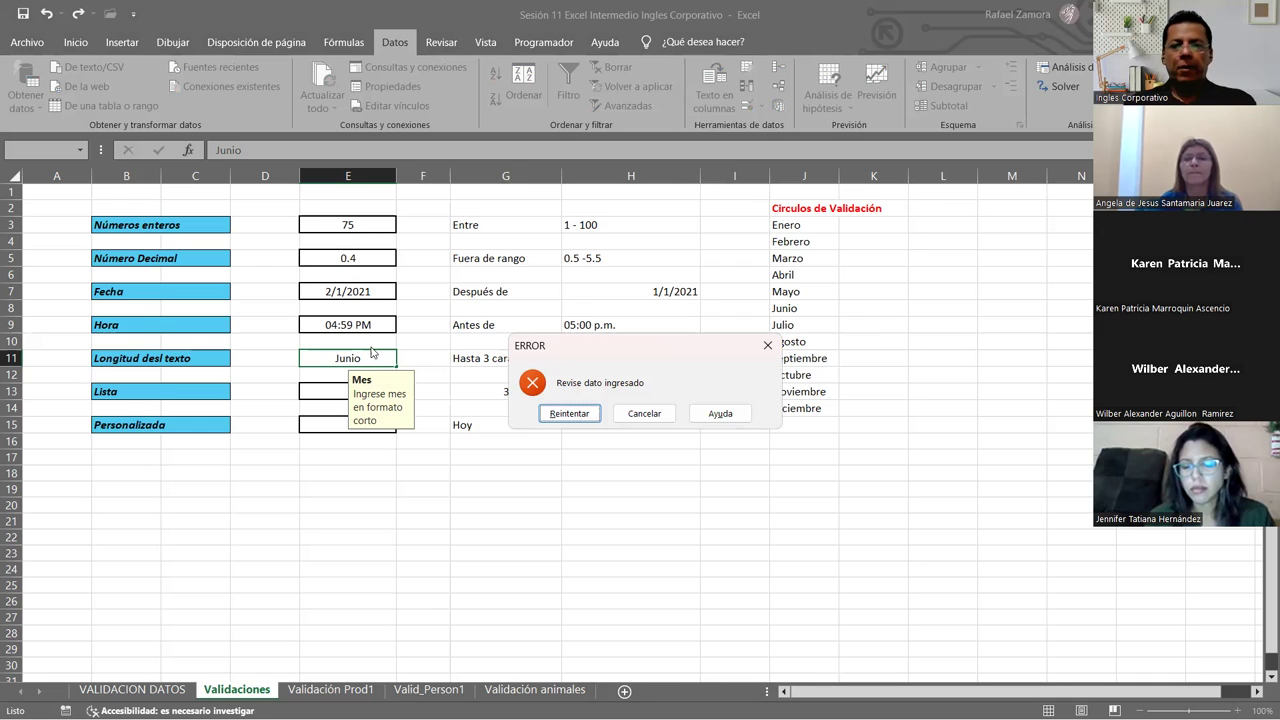
{"action": "left_click", "coordinate": [656, 405]}
{"action": "left_click", "coordinate": [536, 501]}
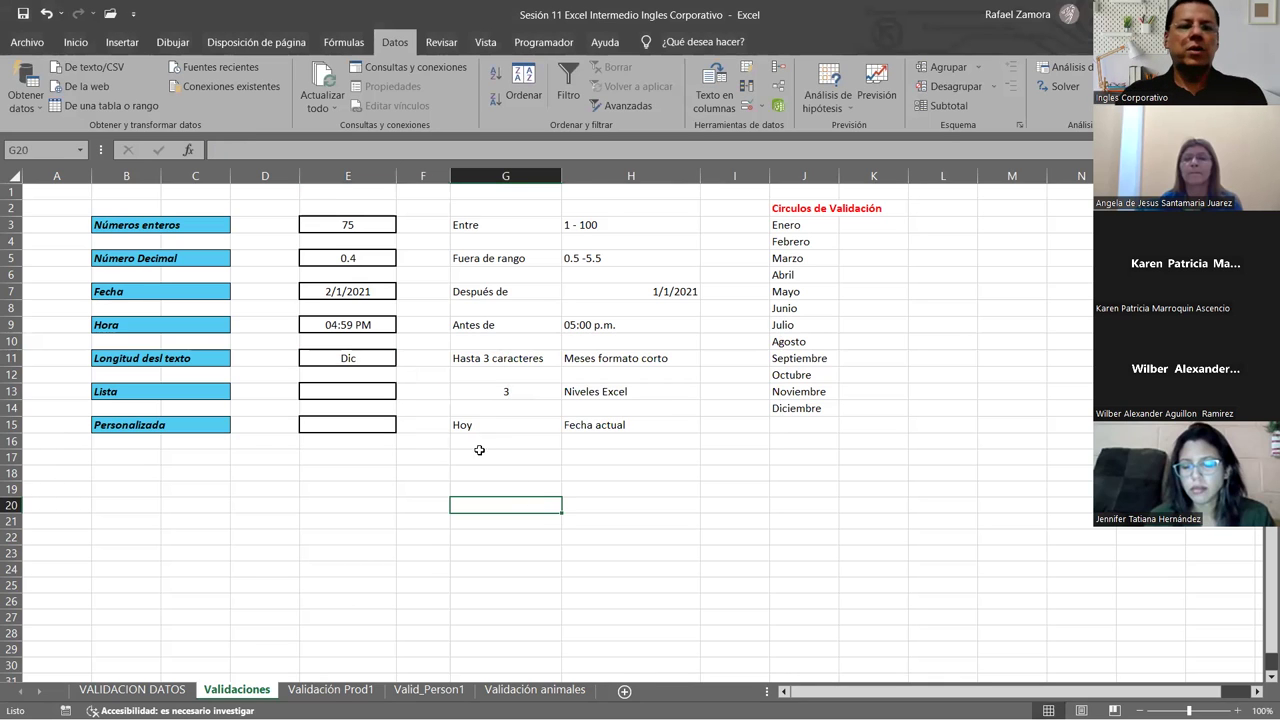
{"action": "left_click", "coordinate": [358, 389]}
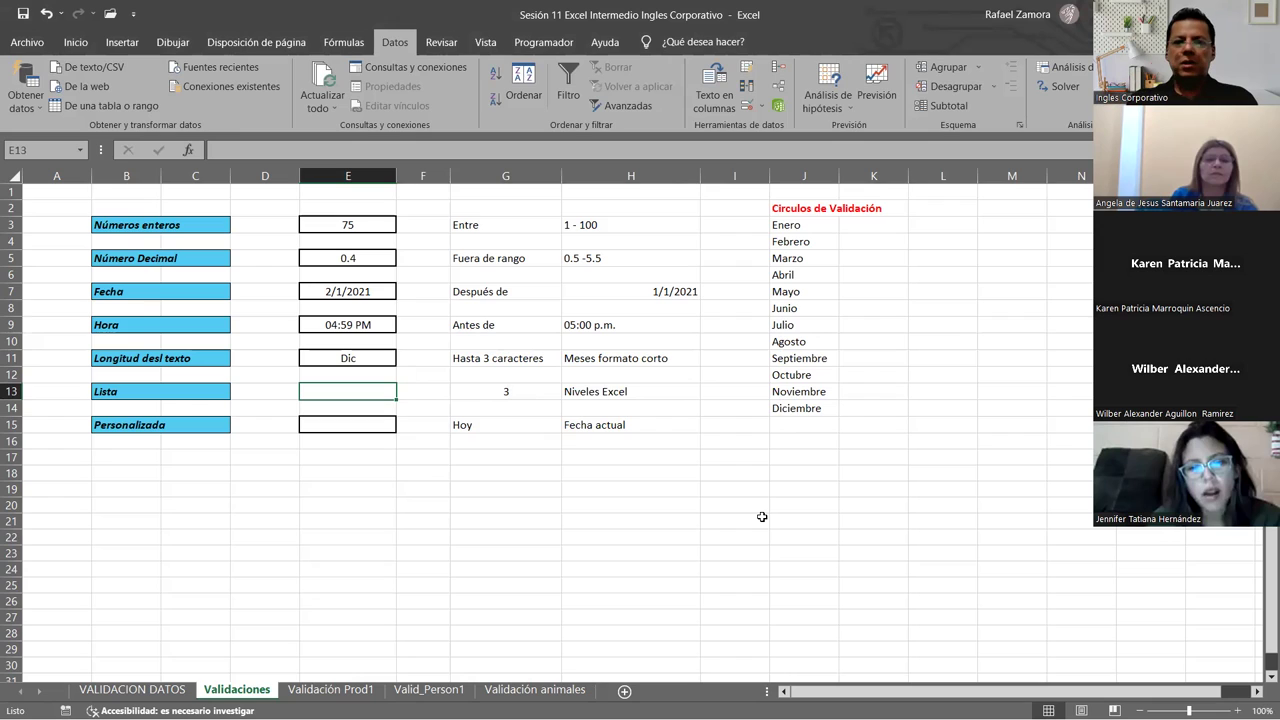
{"action": "left_click", "coordinate": [592, 397]}
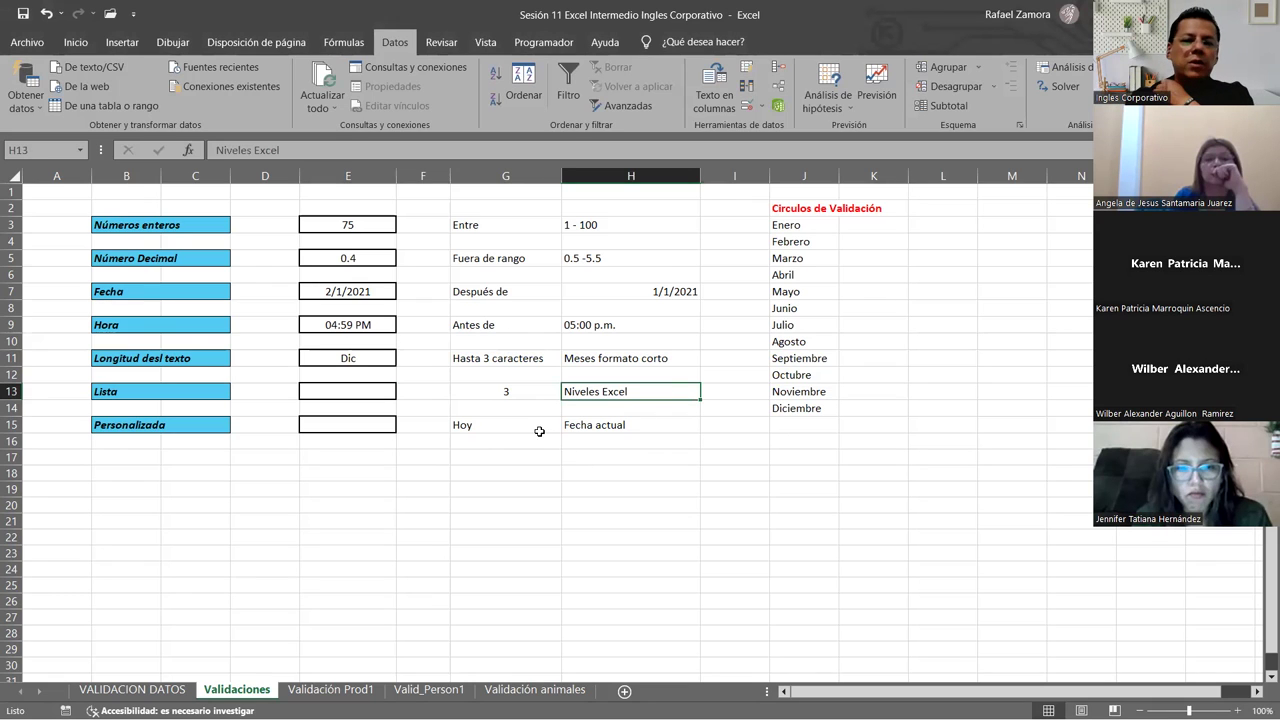
{"action": "left_click", "coordinate": [374, 392]}
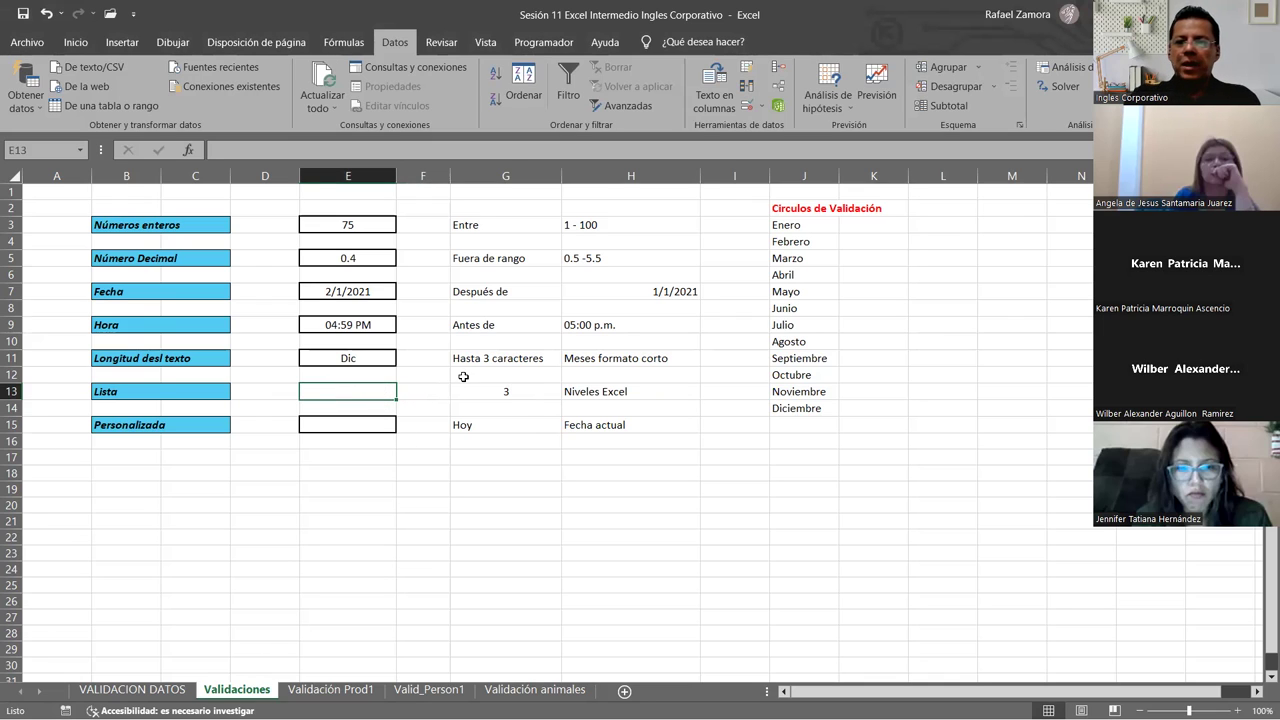
Set E13's validation to a List with source Excel Básico, Excel Intermedio, Excel Avanzado.
{"action": "left_click", "coordinate": [748, 106]}
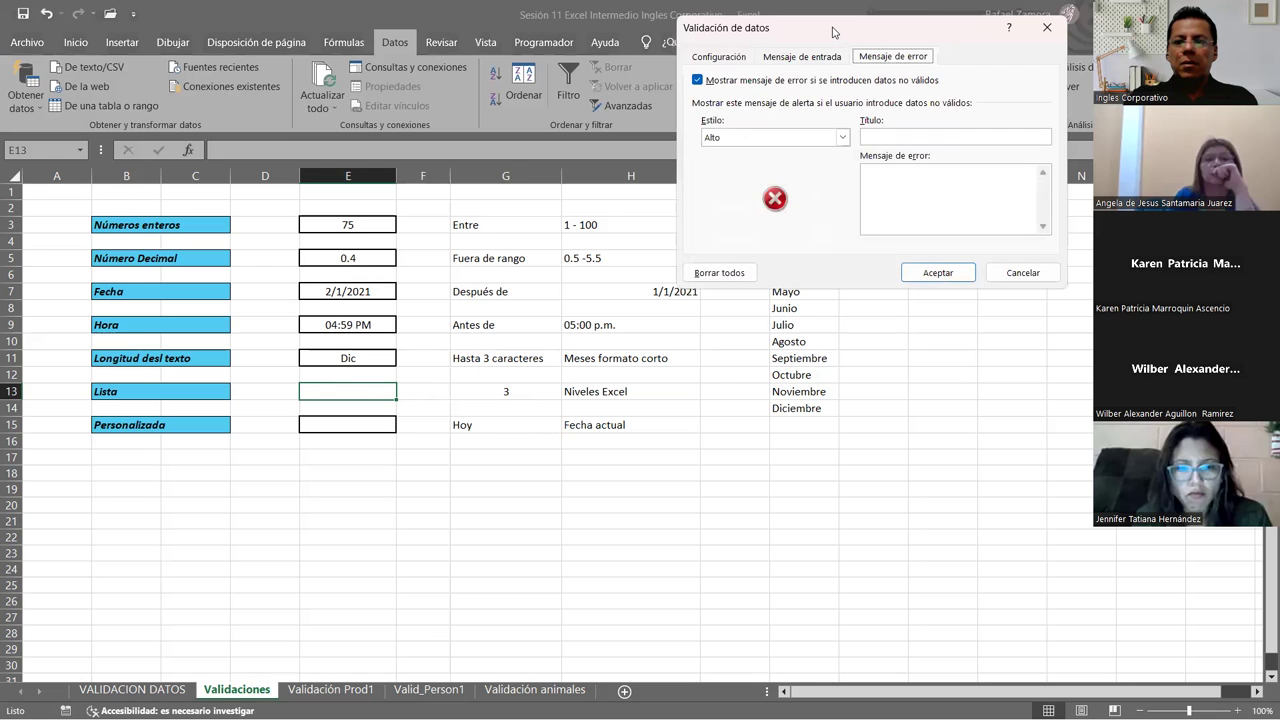
{"action": "left_click_drag", "start_coordinate": [832, 32], "coordinate": [527, 67]}
{"action": "left_click", "coordinate": [413, 92]}
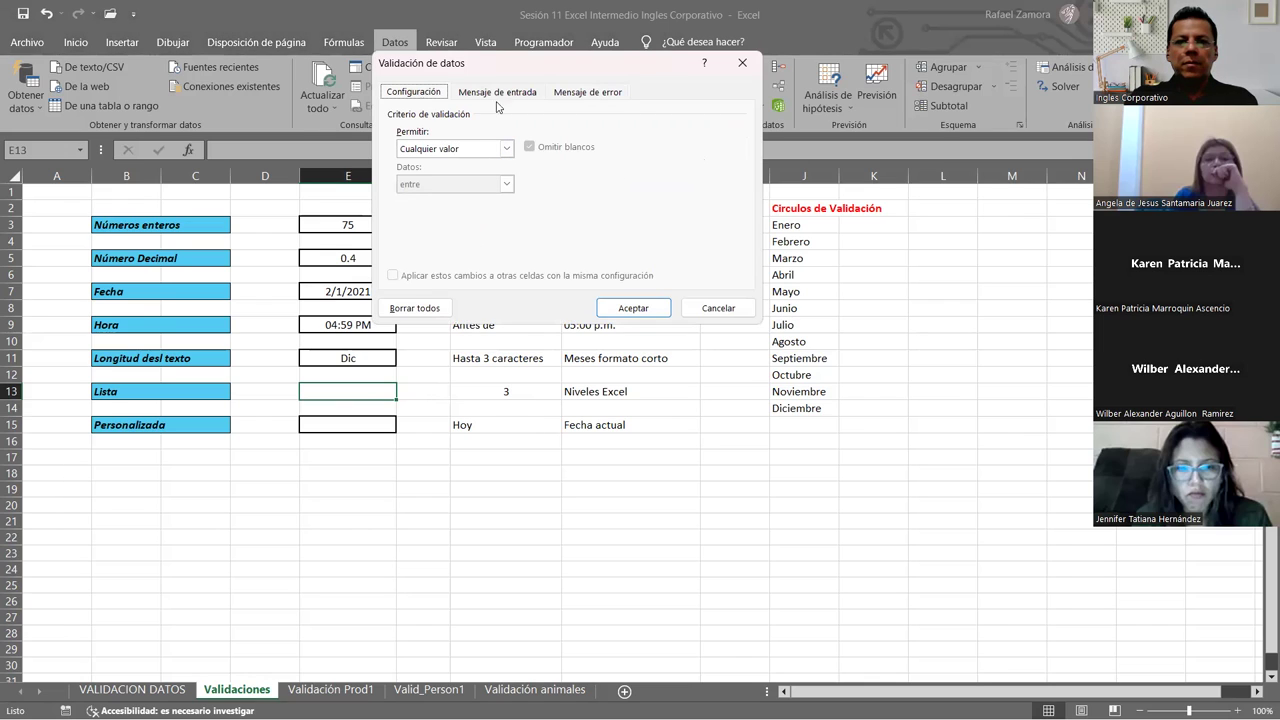
{"action": "left_click", "coordinate": [476, 150]}
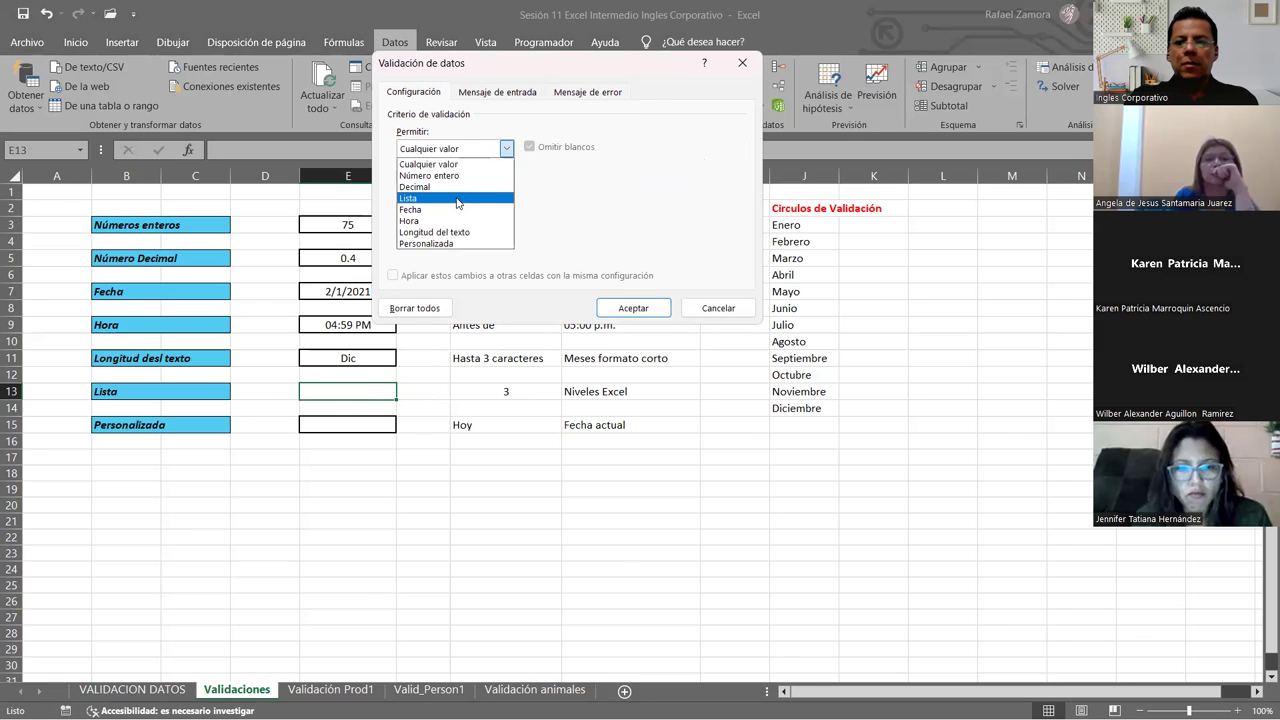
{"action": "left_click", "coordinate": [457, 198]}
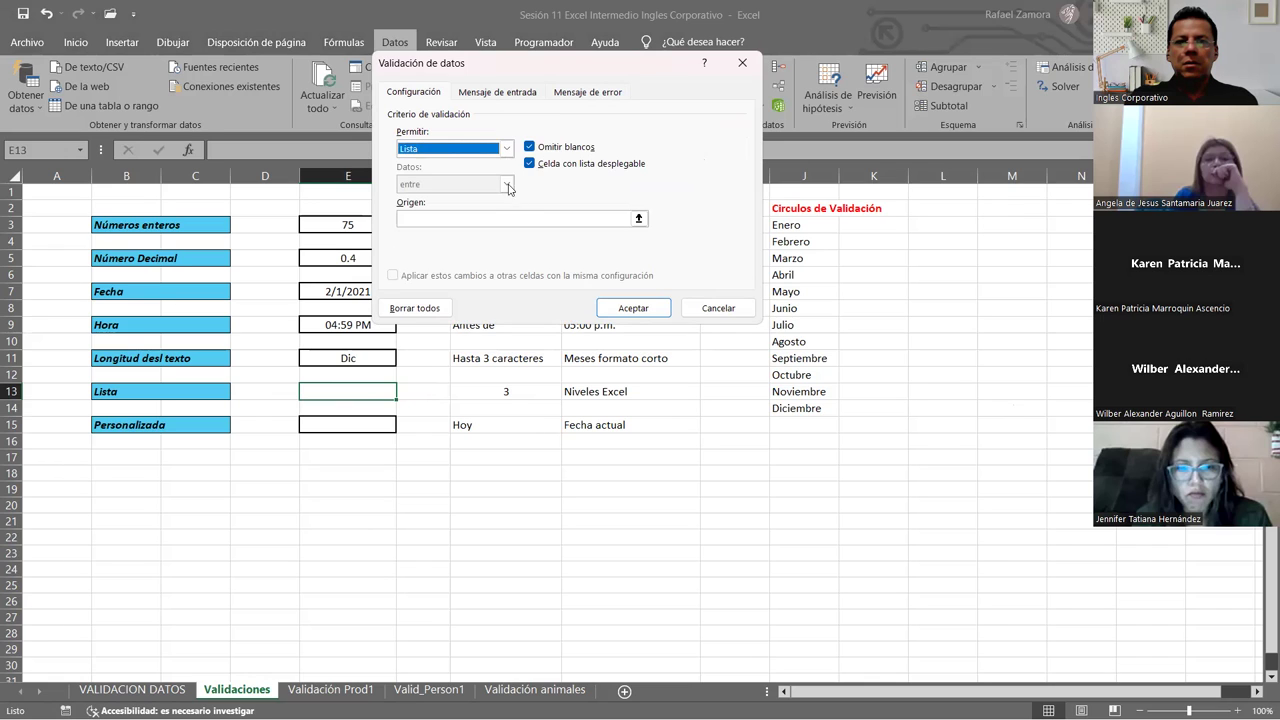
{"action": "left_click", "coordinate": [508, 217]}
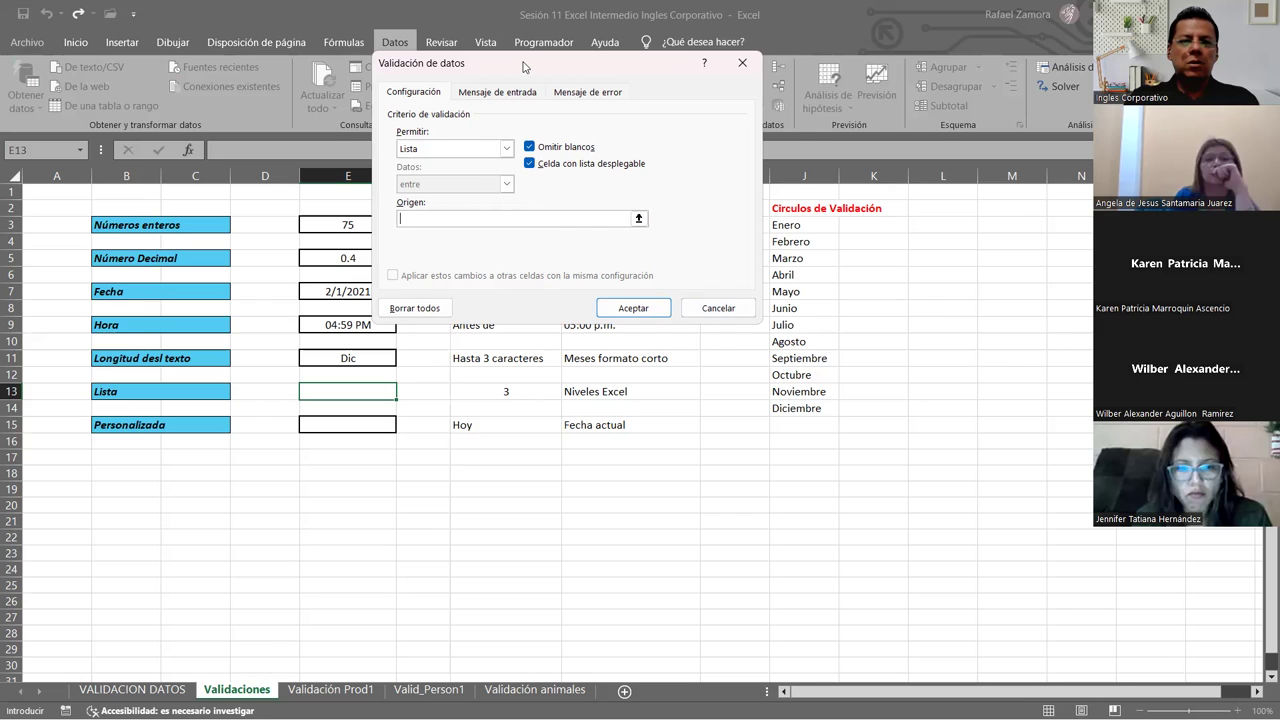
{"action": "left_click_drag", "start_coordinate": [522, 66], "coordinate": [559, 70]}
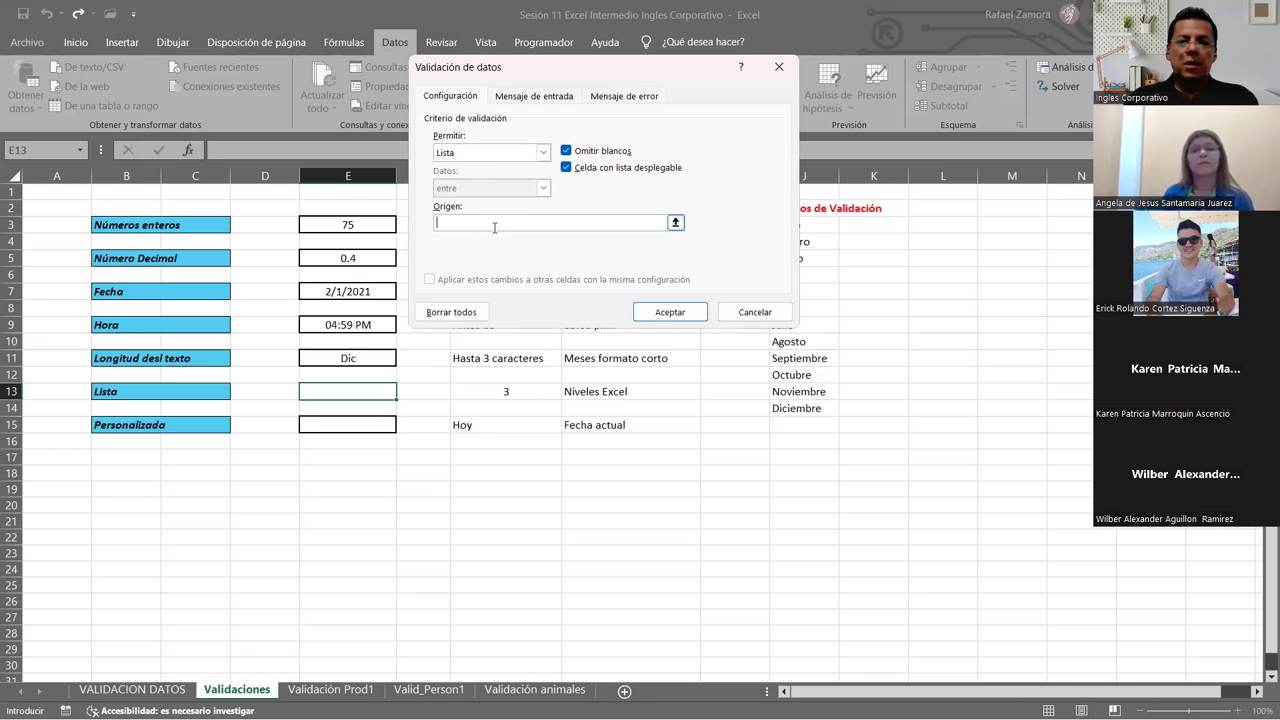
{"action": "type", "text": "Excel Básico,"}
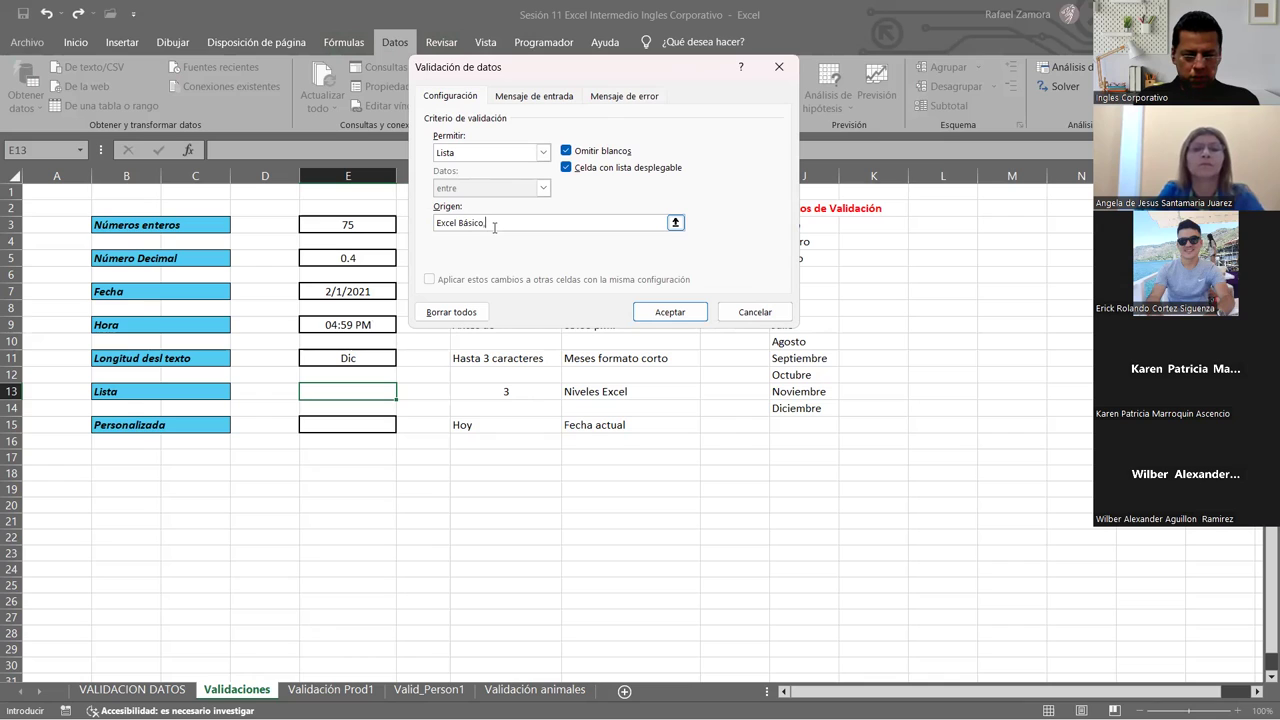
{"action": "type", "text": " Excel Intermedio,"}
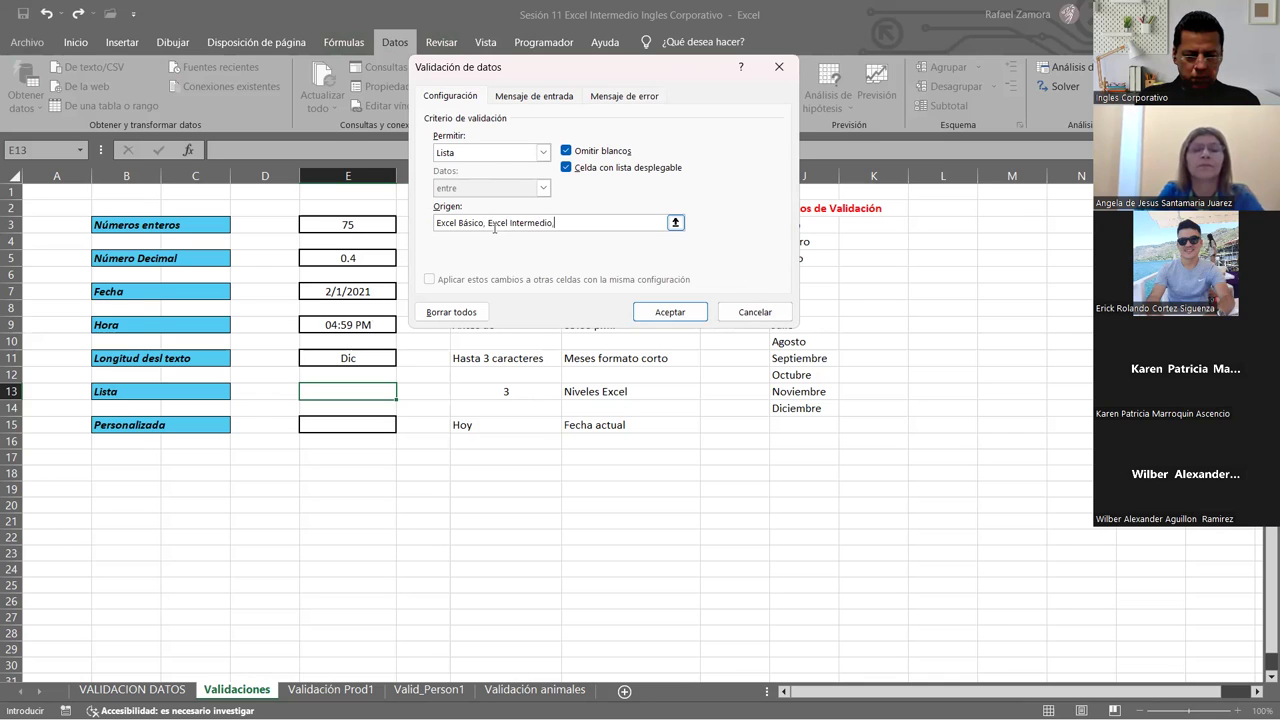
{"action": "type", "text": "xcelA"}
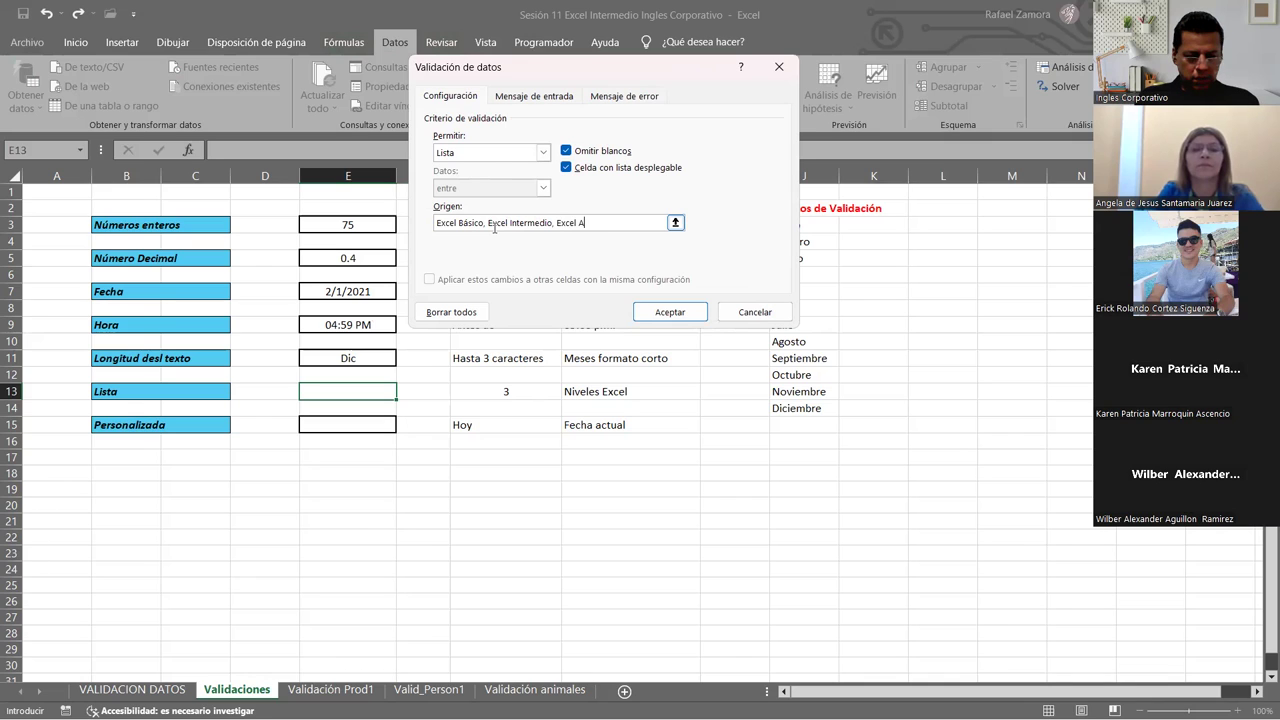
{"action": "type", "text": "vaza"}
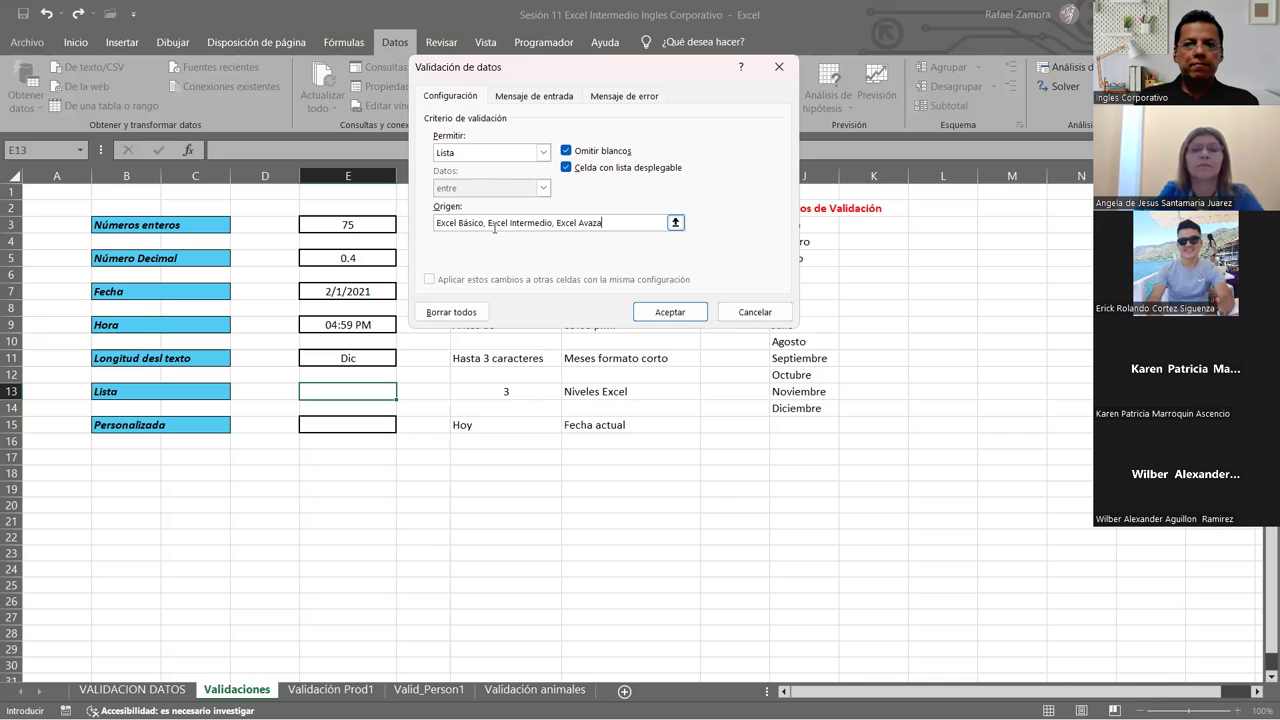
{"action": "key", "text": "BackSpace"}
{"action": "key", "text": "BackSpace"}
{"action": "type", "text": "nzado"}
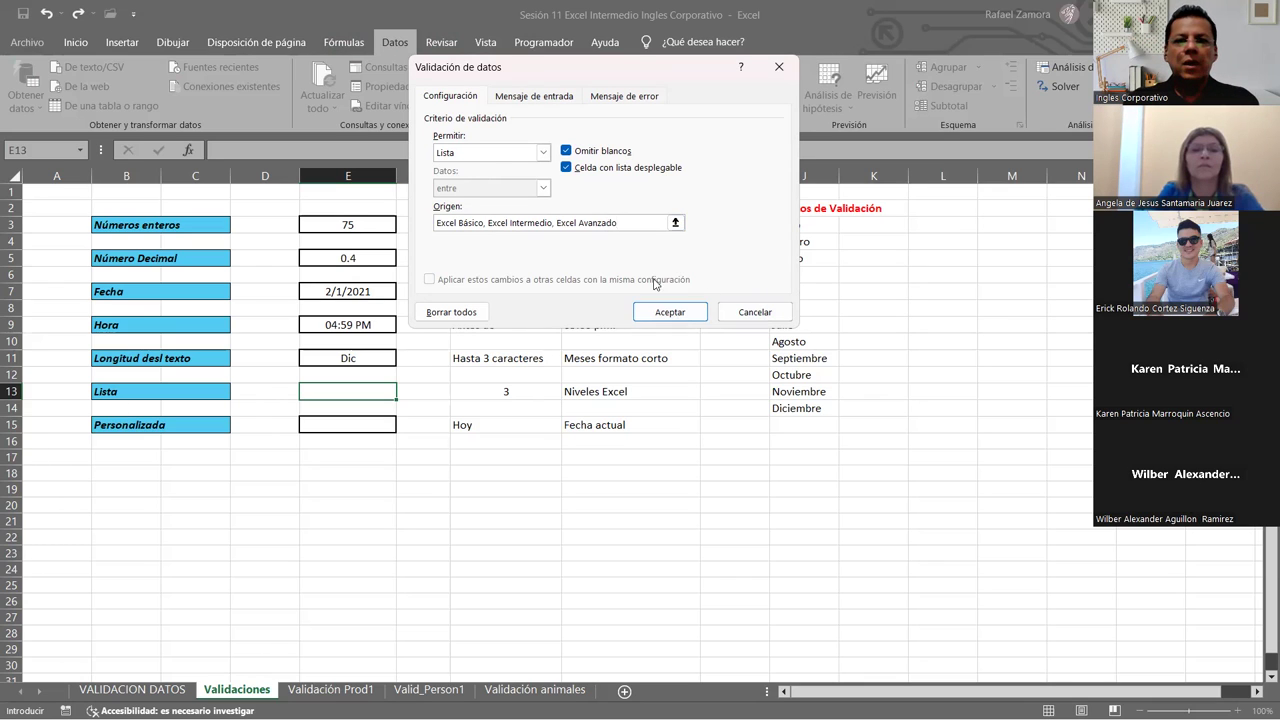
Clear the Input Message title, then review the Error Alert and Settings tabs.
{"action": "left_click", "coordinate": [512, 101]}
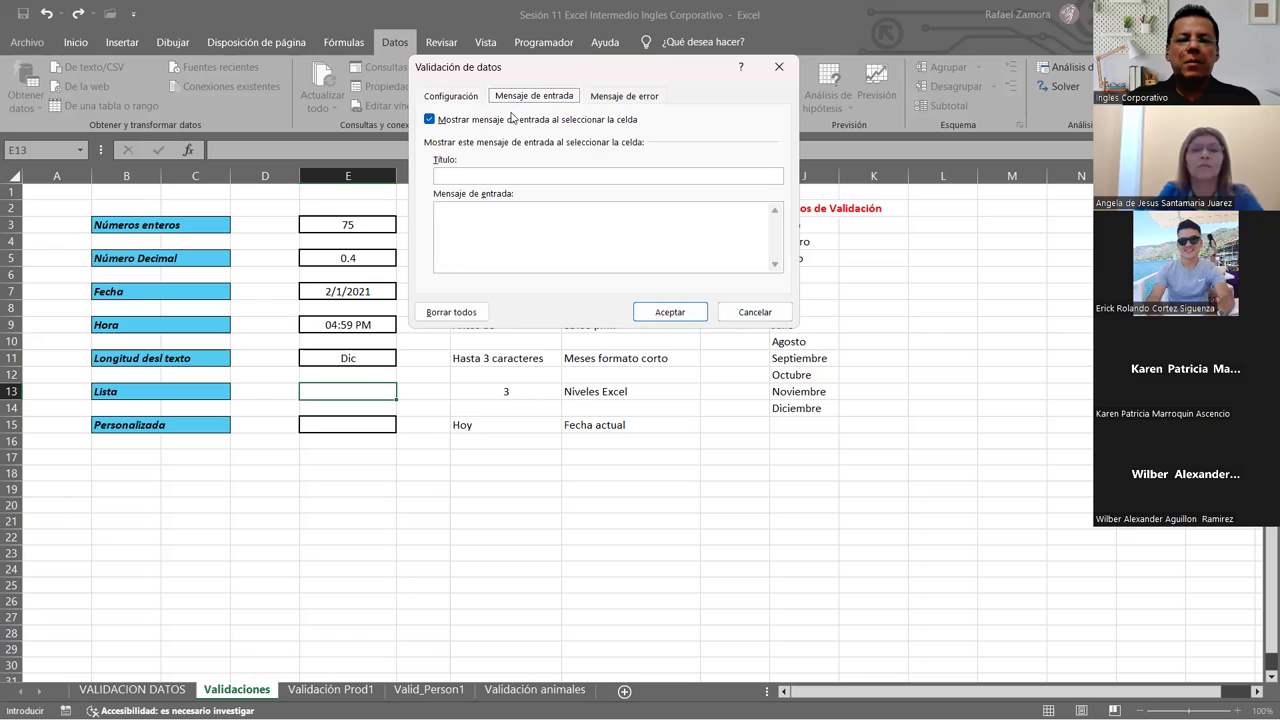
{"action": "left_click", "coordinate": [483, 178]}
{"action": "type", "text": "L"}
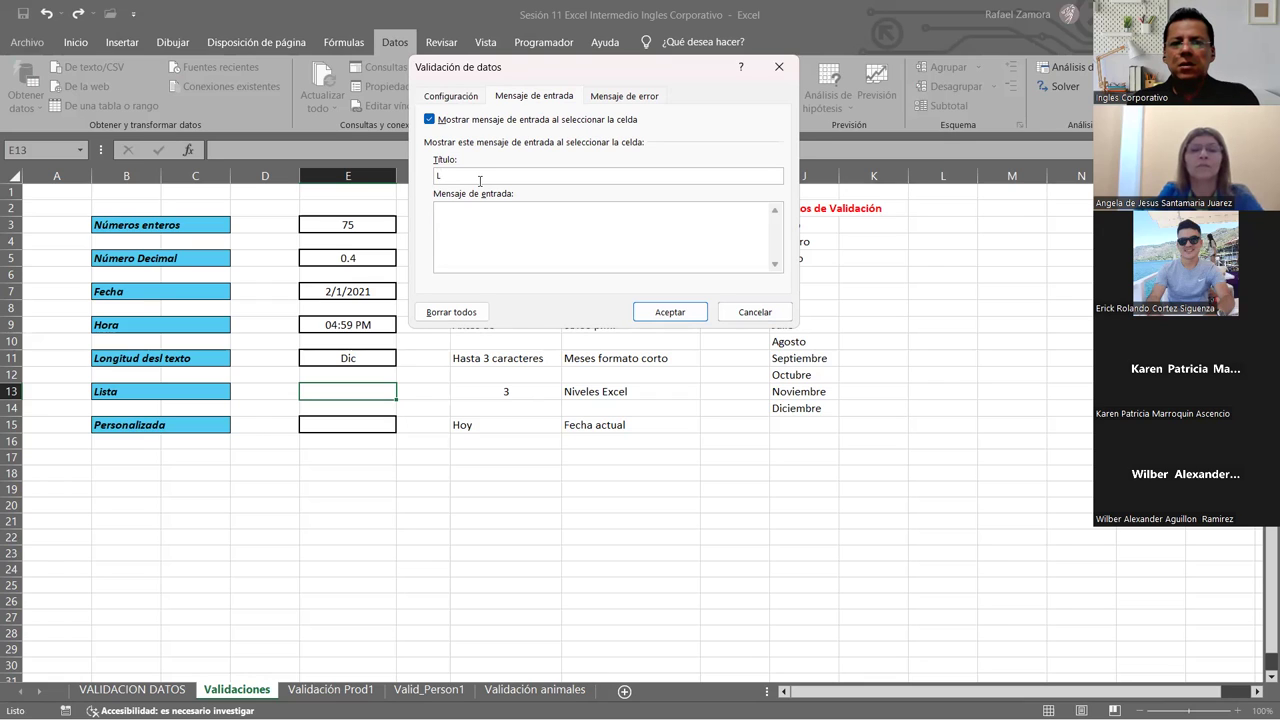
{"action": "key", "text": "BackSpace"}
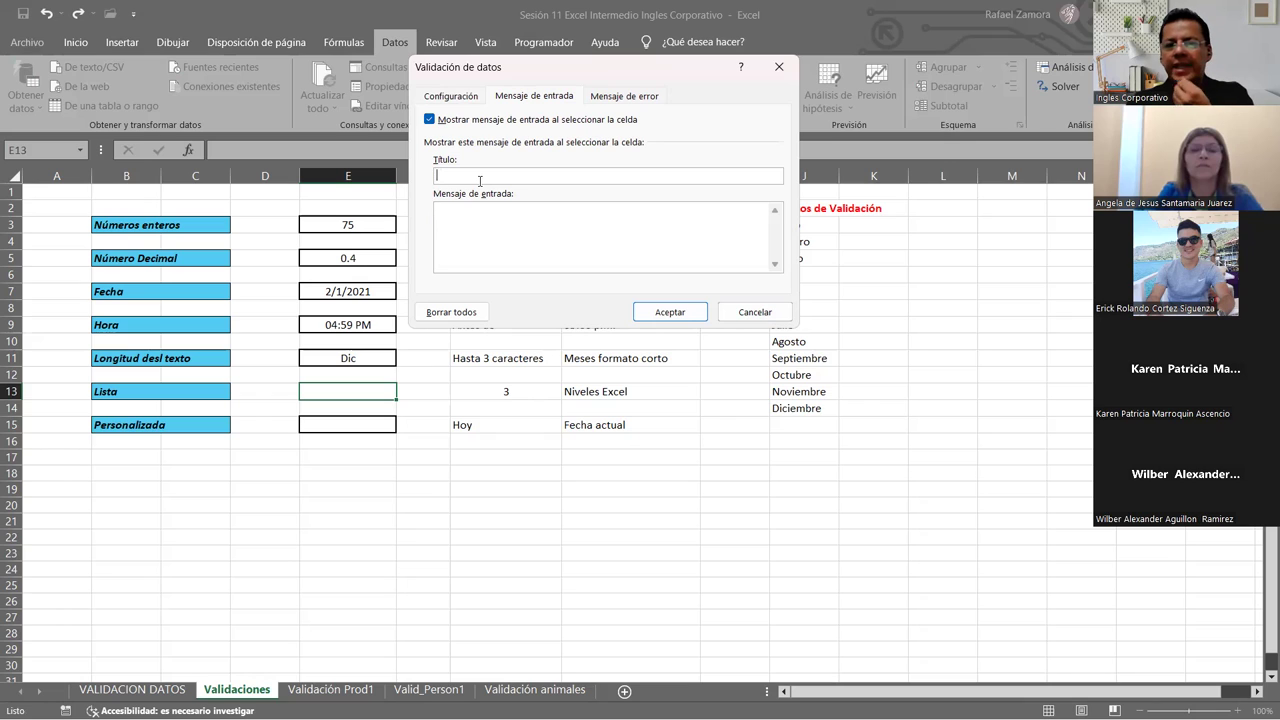
{"action": "left_click", "coordinate": [636, 99]}
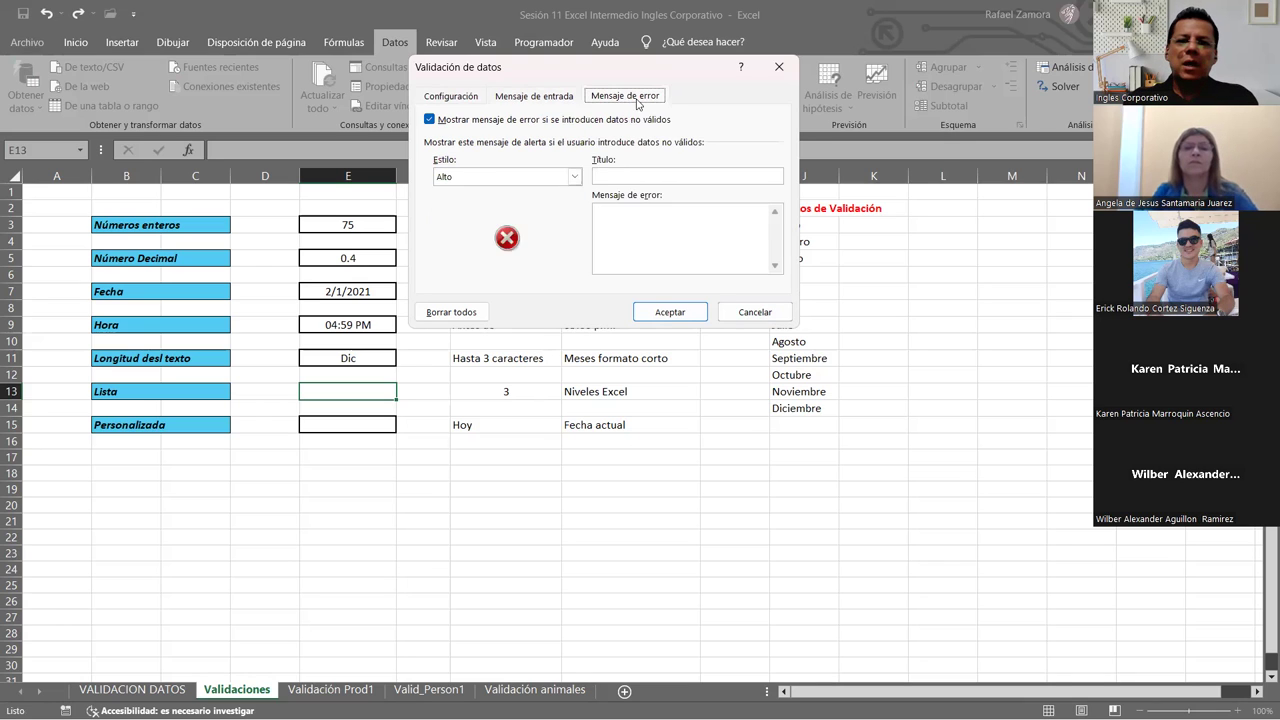
{"action": "left_click", "coordinate": [556, 98]}
{"action": "left_click", "coordinate": [594, 99]}
{"action": "left_click", "coordinate": [470, 99]}
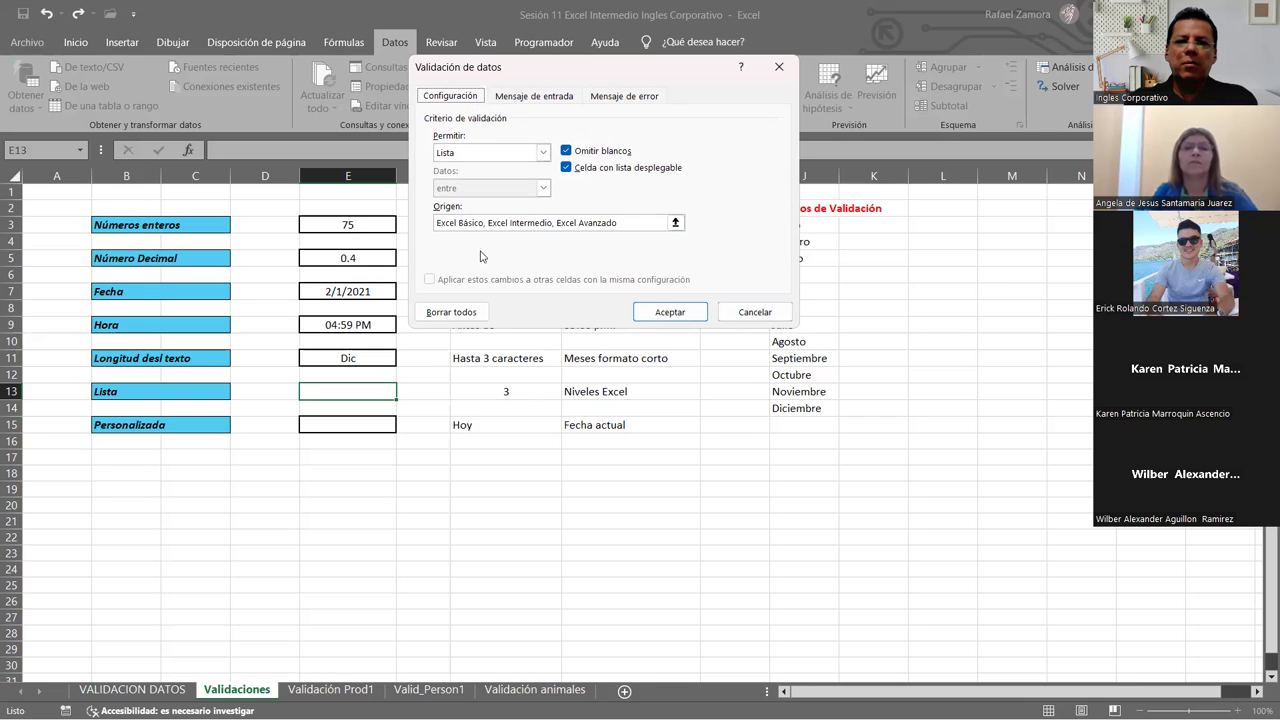
Apply the list rule and try each choice: Excel Intermedio, Excel Avanzado, Excel Básico.
{"action": "left_click", "coordinate": [670, 312]}
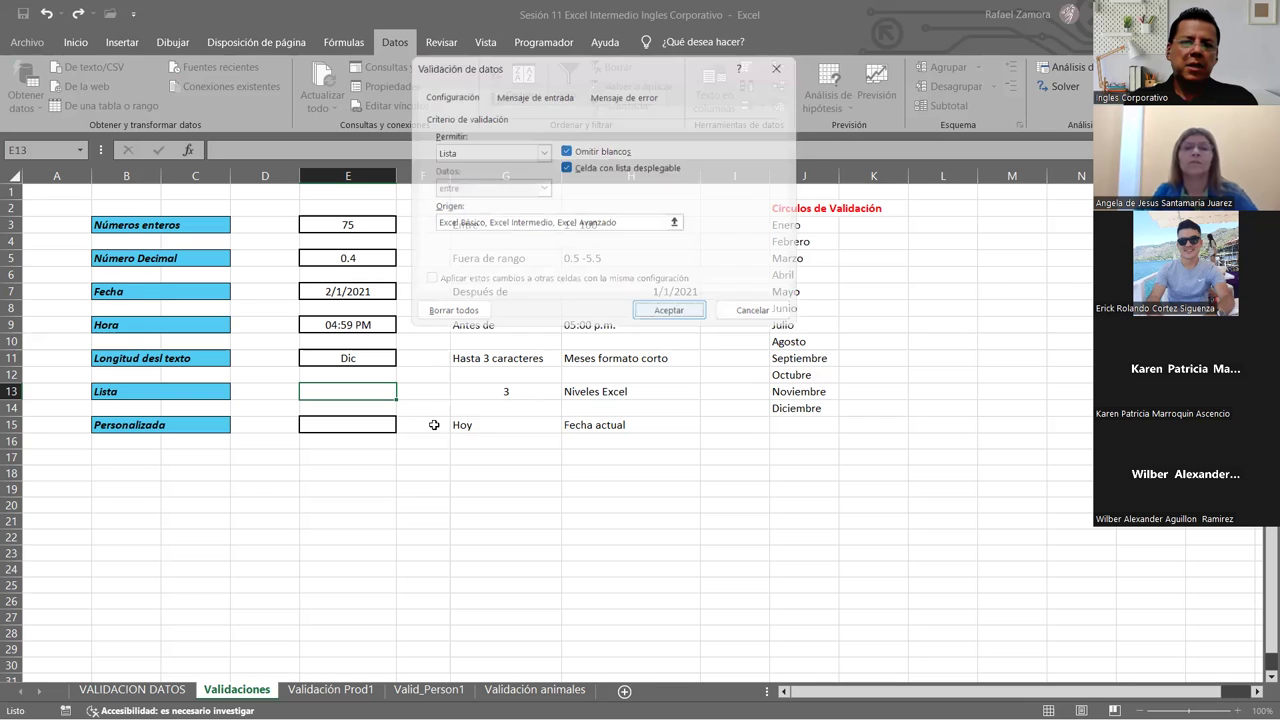
{"action": "left_click", "coordinate": [403, 393]}
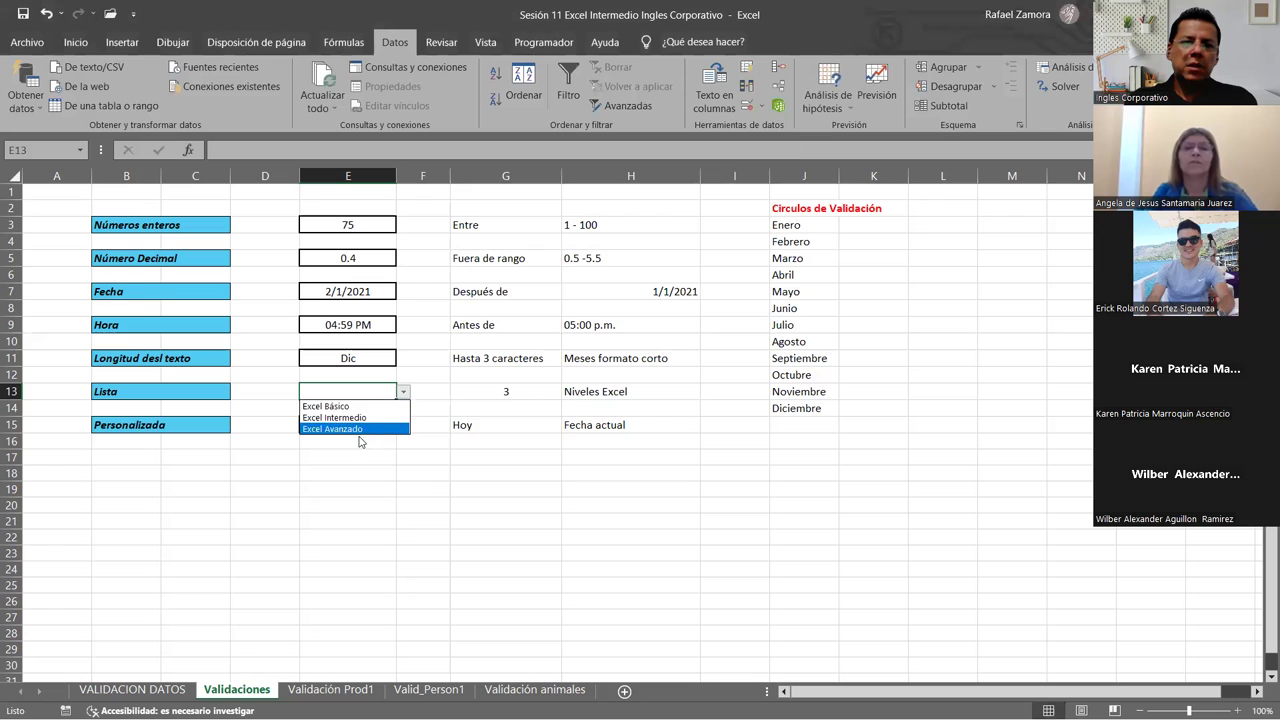
{"action": "left_click", "coordinate": [369, 421]}
{"action": "left_click", "coordinate": [403, 392]}
{"action": "left_click", "coordinate": [372, 429]}
{"action": "left_click", "coordinate": [403, 392]}
{"action": "left_click", "coordinate": [380, 408]}
{"action": "left_click", "coordinate": [440, 462]}
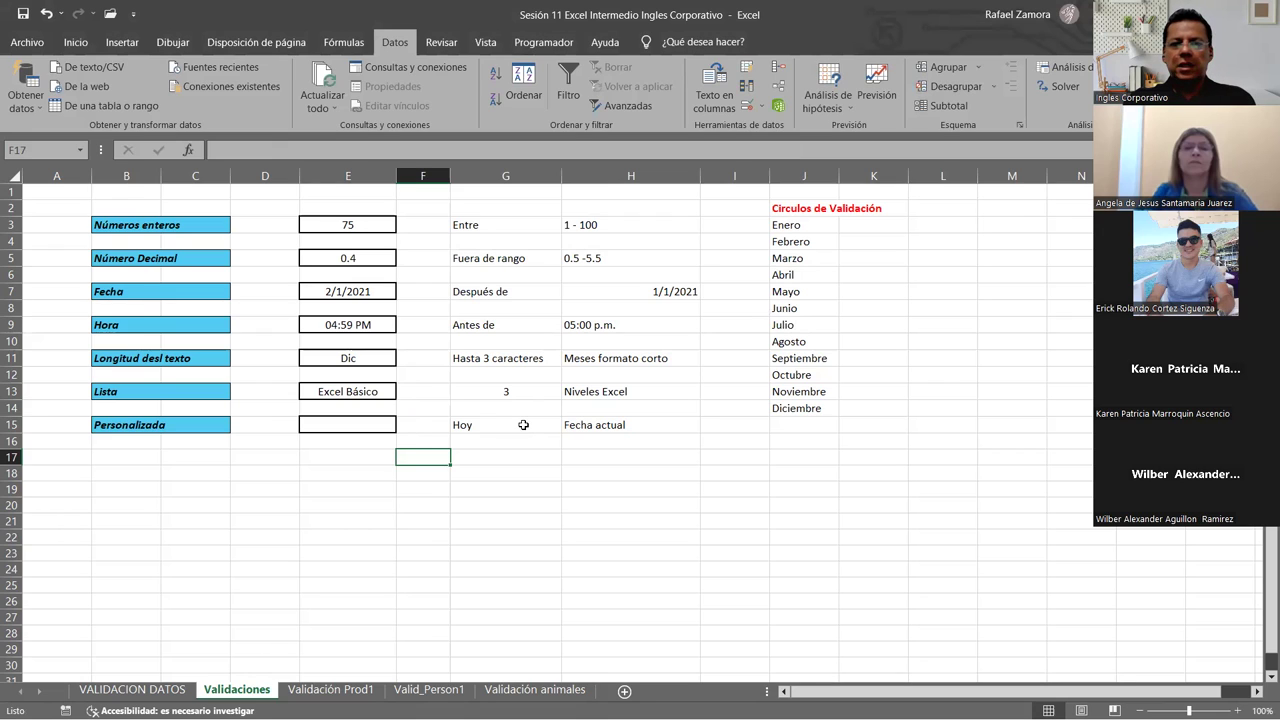
Pick Excel Intermedio in E13's dropdown, then check E15 and reselect E13.
{"action": "left_click", "coordinate": [388, 397]}
{"action": "left_click", "coordinate": [403, 392]}
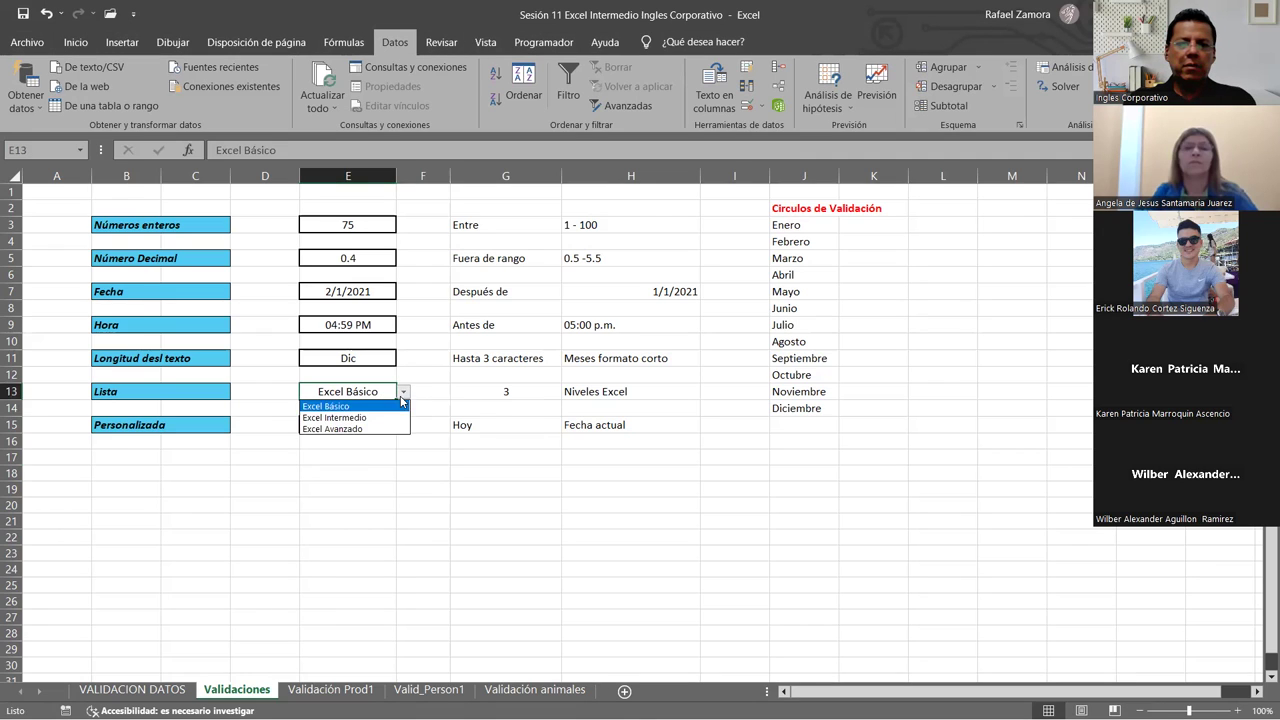
{"action": "left_click", "coordinate": [370, 418]}
{"action": "left_click", "coordinate": [424, 494]}
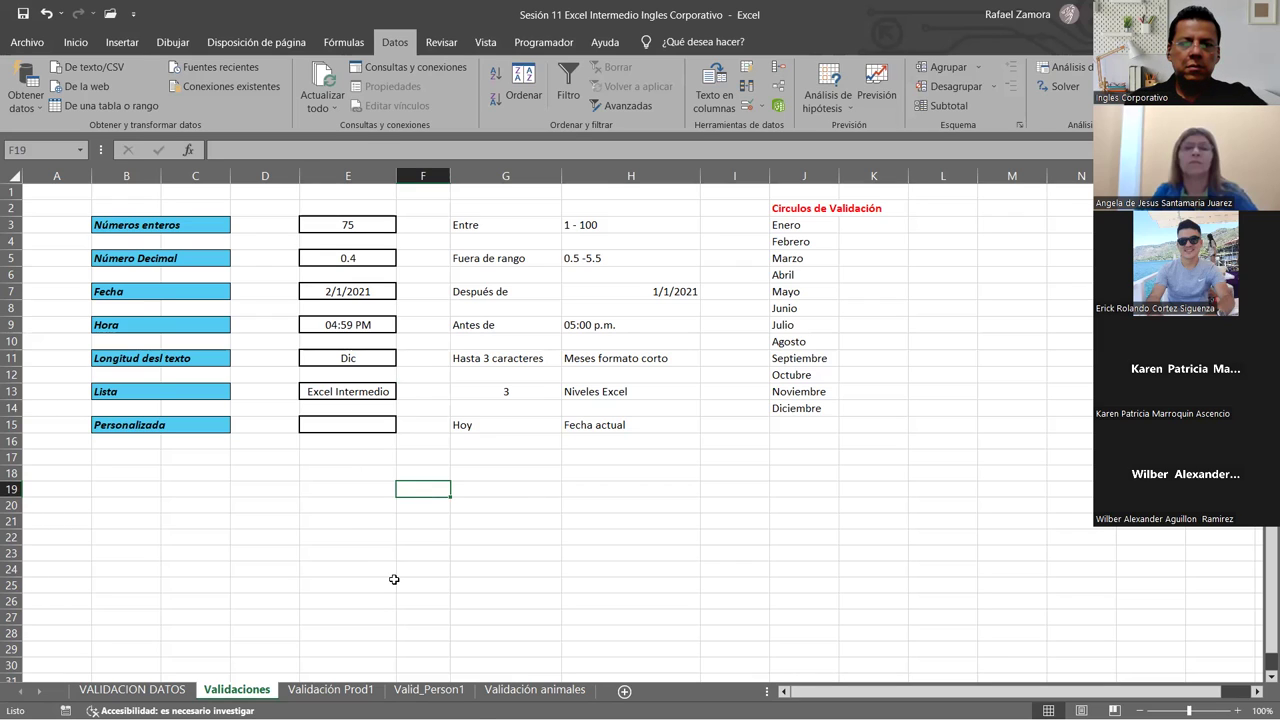
{"action": "left_click", "coordinate": [581, 427]}
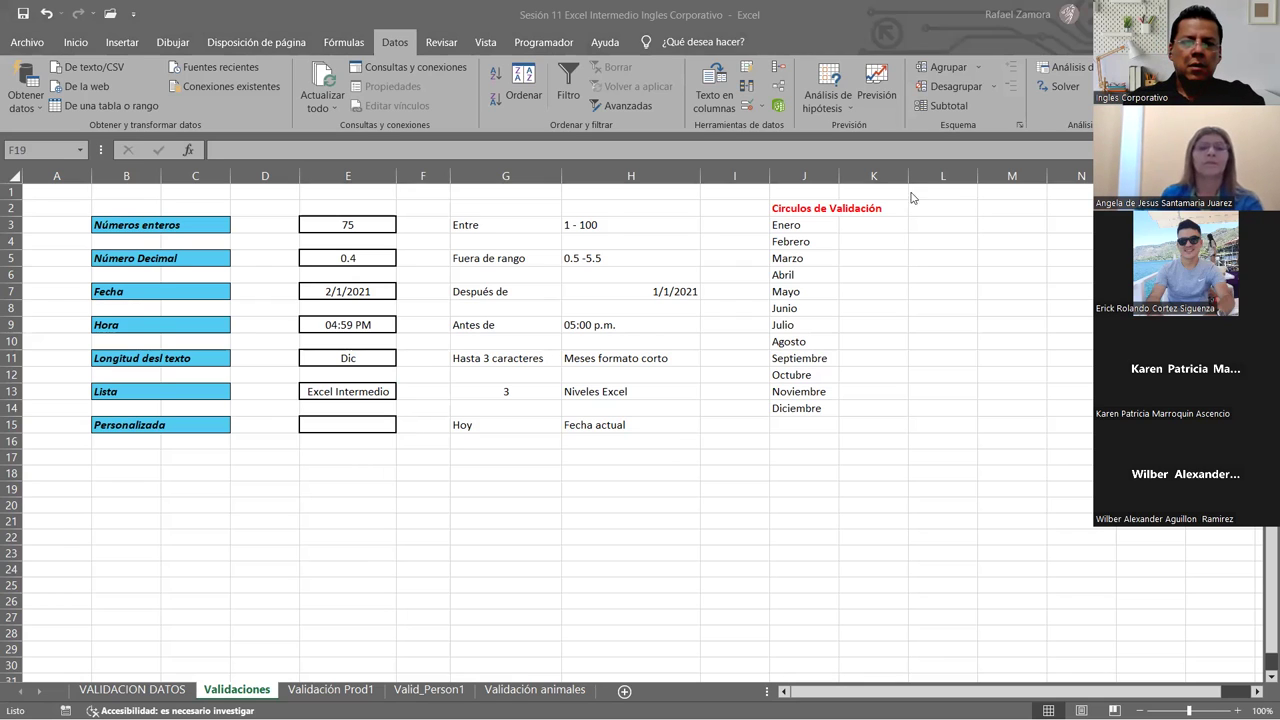
{"action": "left_click", "coordinate": [385, 426]}
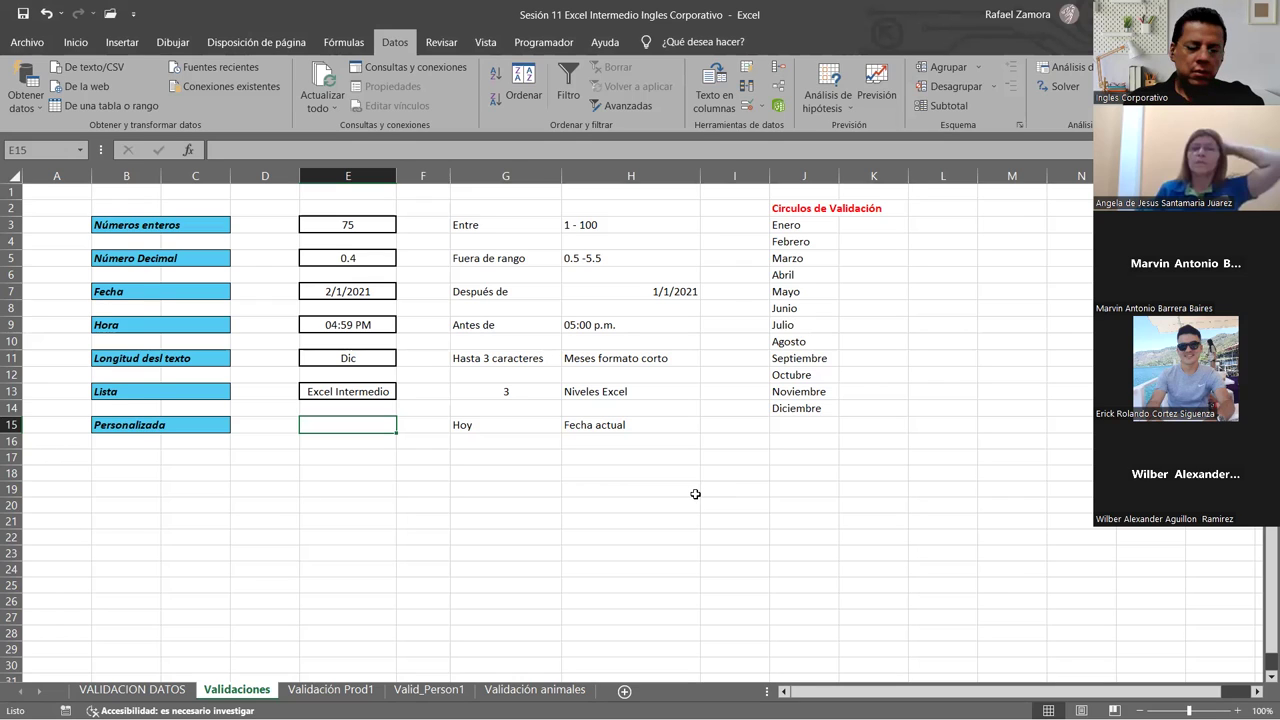
{"action": "left_click", "coordinate": [352, 398]}
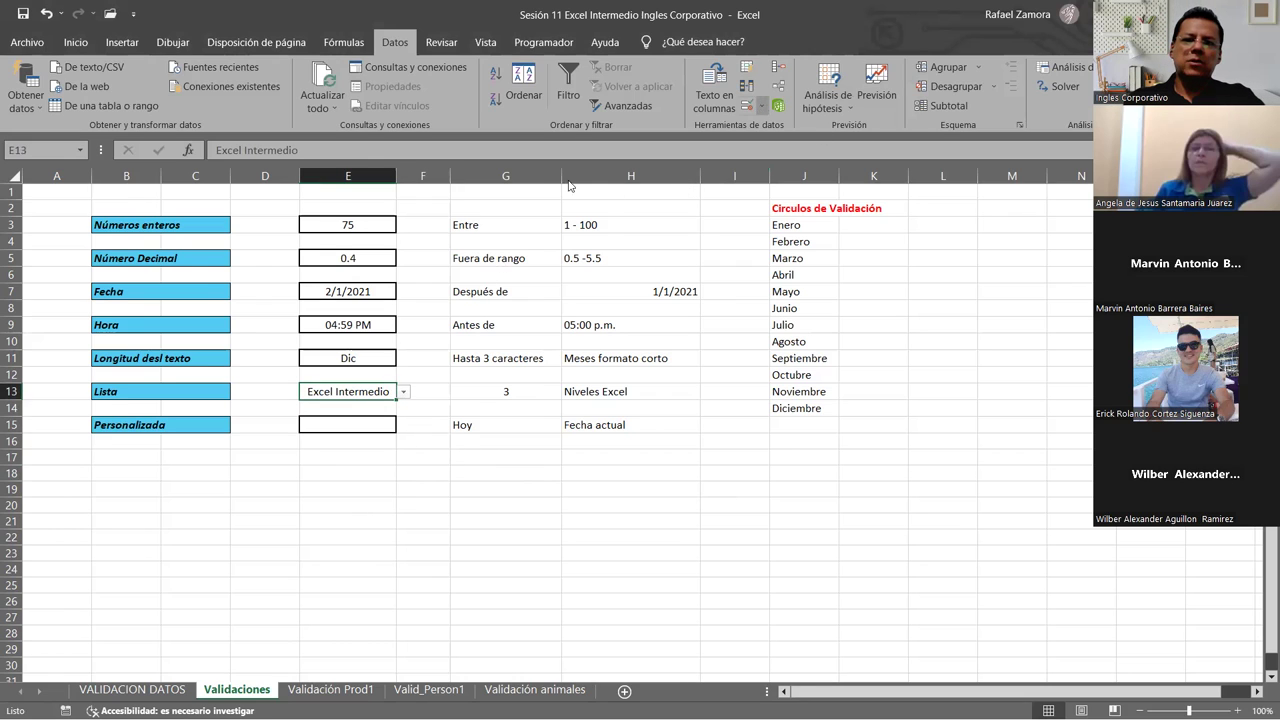
Clear all validation rules from E13 and delete its contents.
{"action": "left_click", "coordinate": [761, 108]}
{"action": "left_click", "coordinate": [776, 126]}
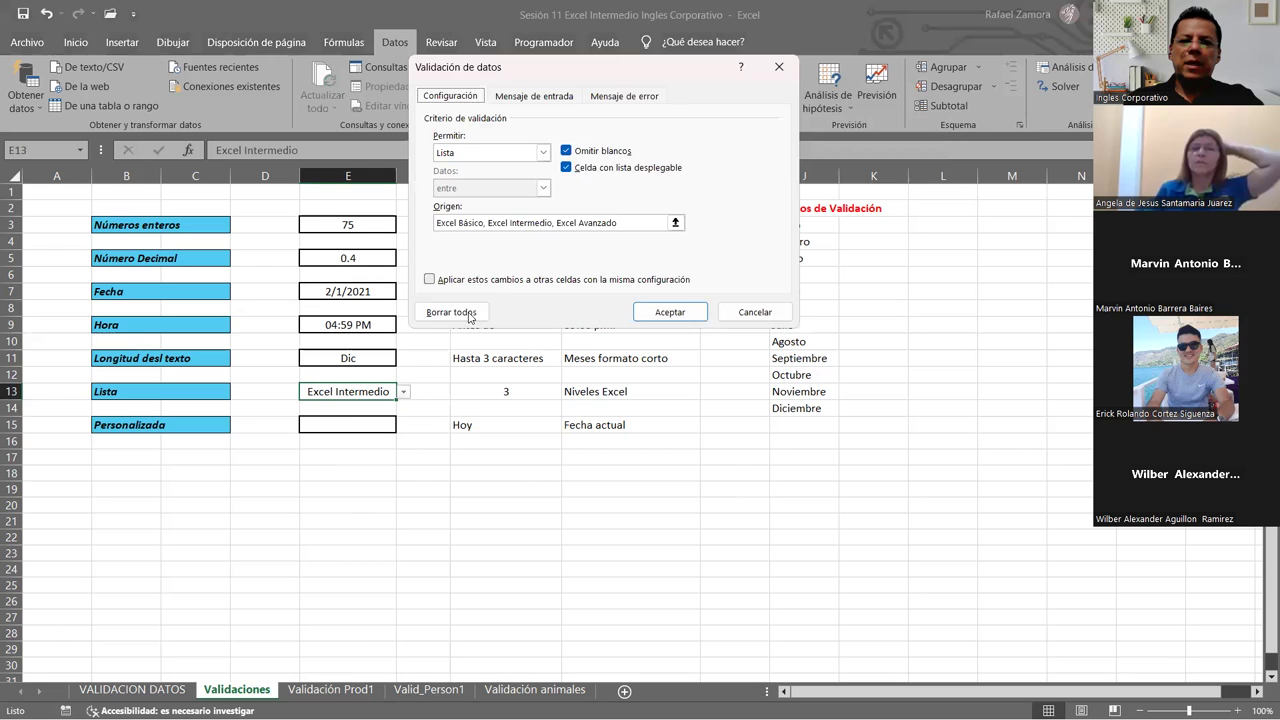
{"action": "left_click", "coordinate": [451, 312]}
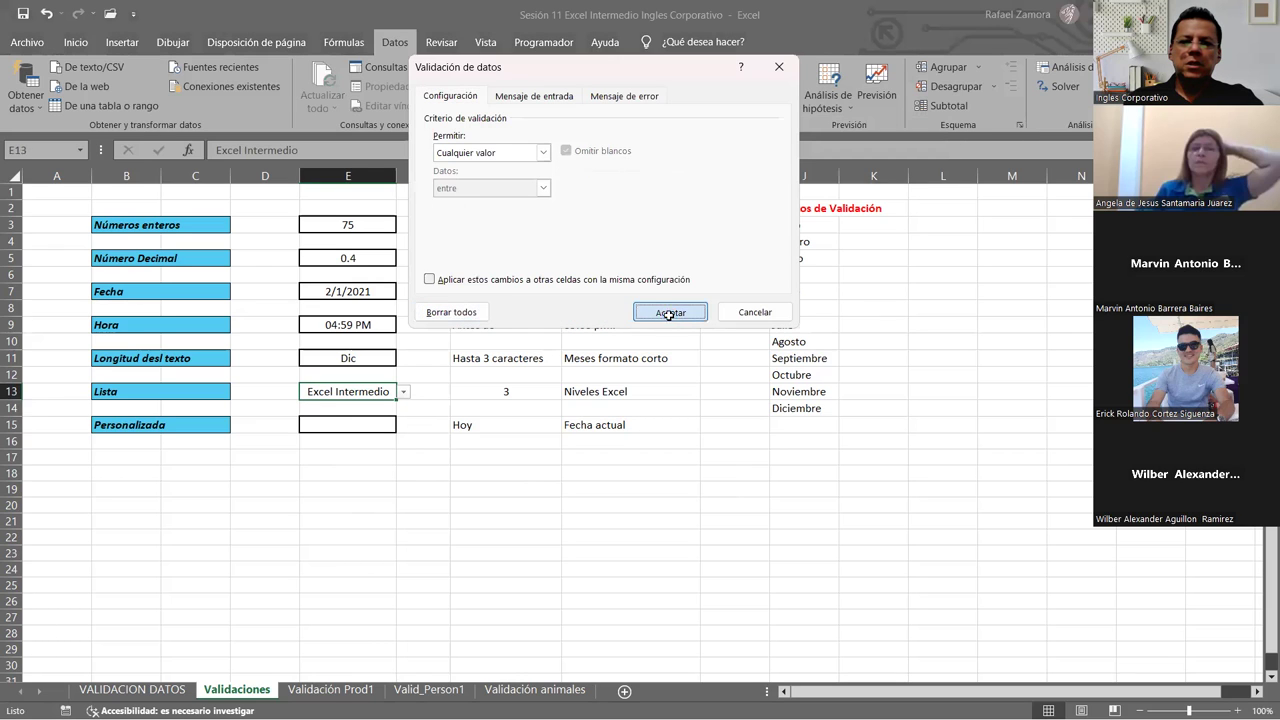
{"action": "left_click", "coordinate": [670, 312]}
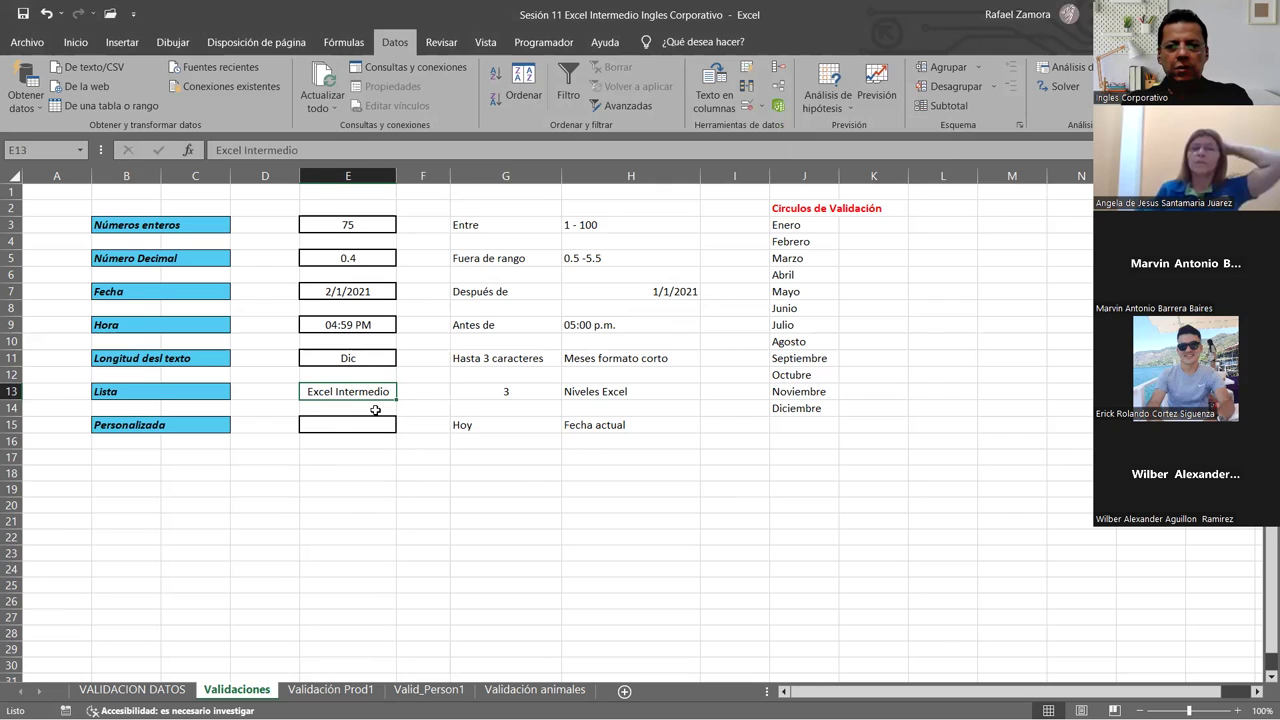
{"action": "key", "text": "Delete"}
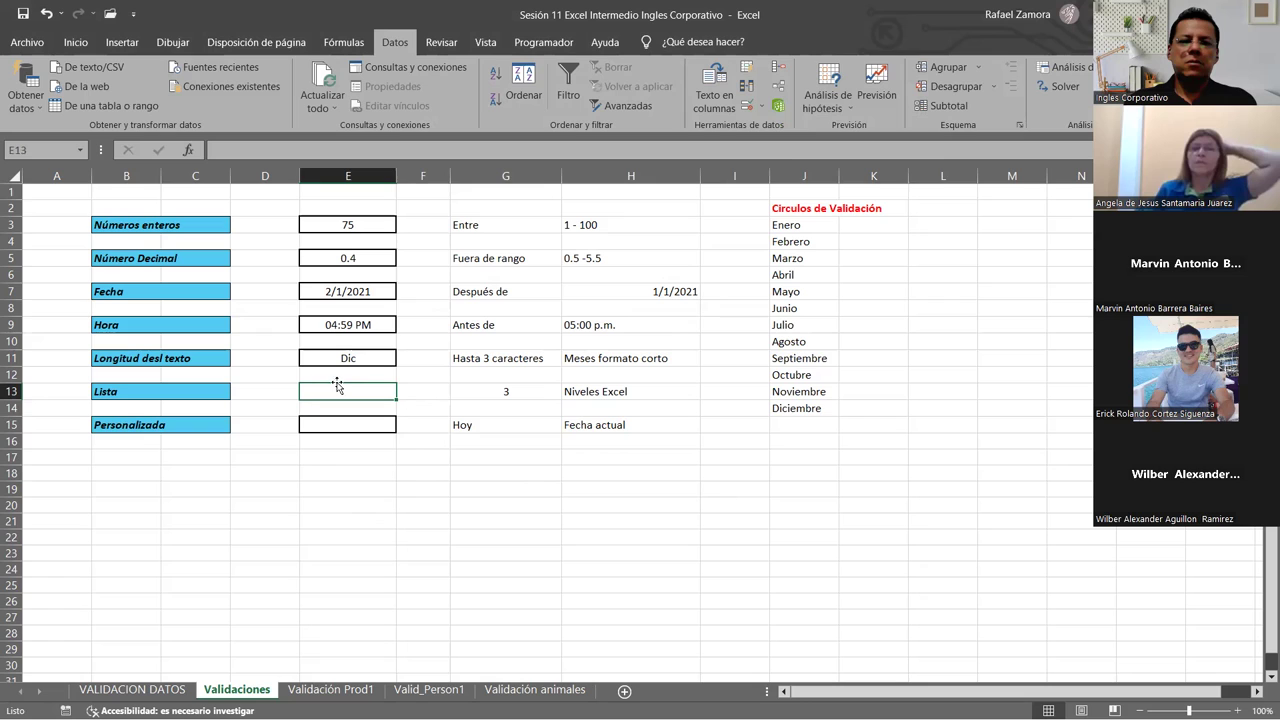
Recreate E13's List validation with source Excel Básico, Excel Intermedio, Excel Avanzado.
{"action": "left_click", "coordinate": [751, 108]}
{"action": "left_click", "coordinate": [543, 152]}
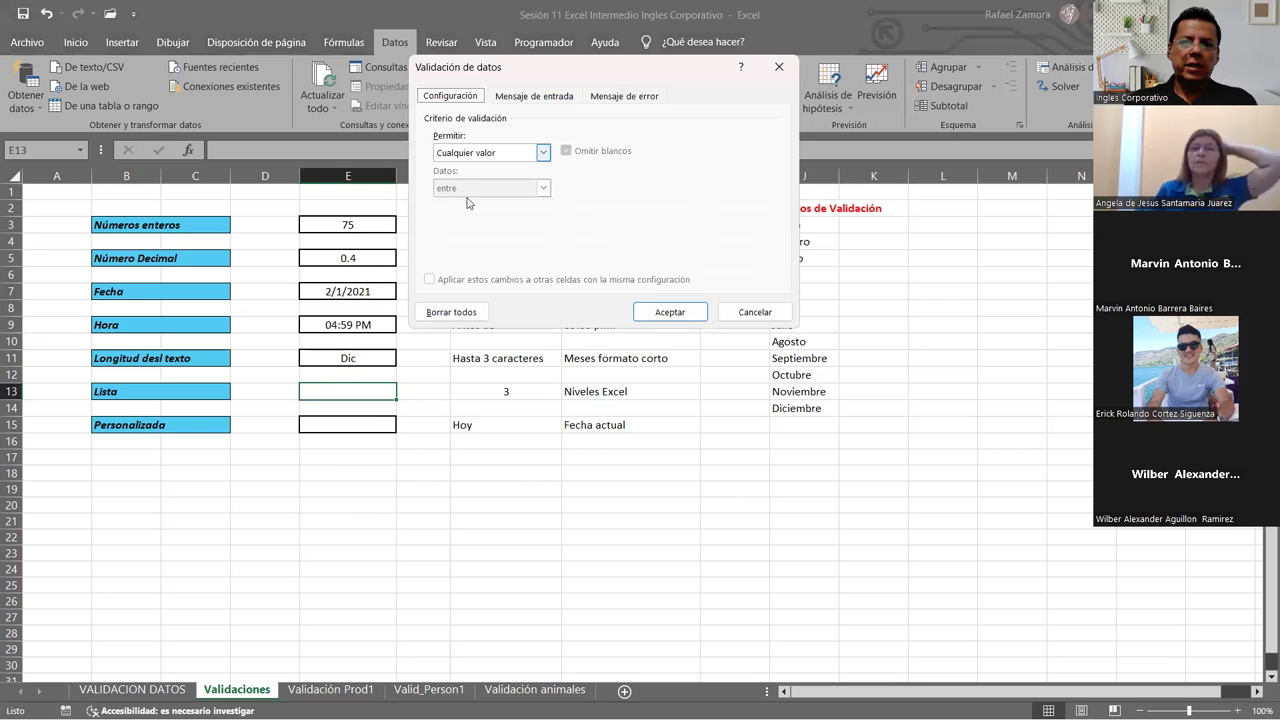
{"action": "left_click", "coordinate": [467, 203]}
{"action": "left_click", "coordinate": [483, 223]}
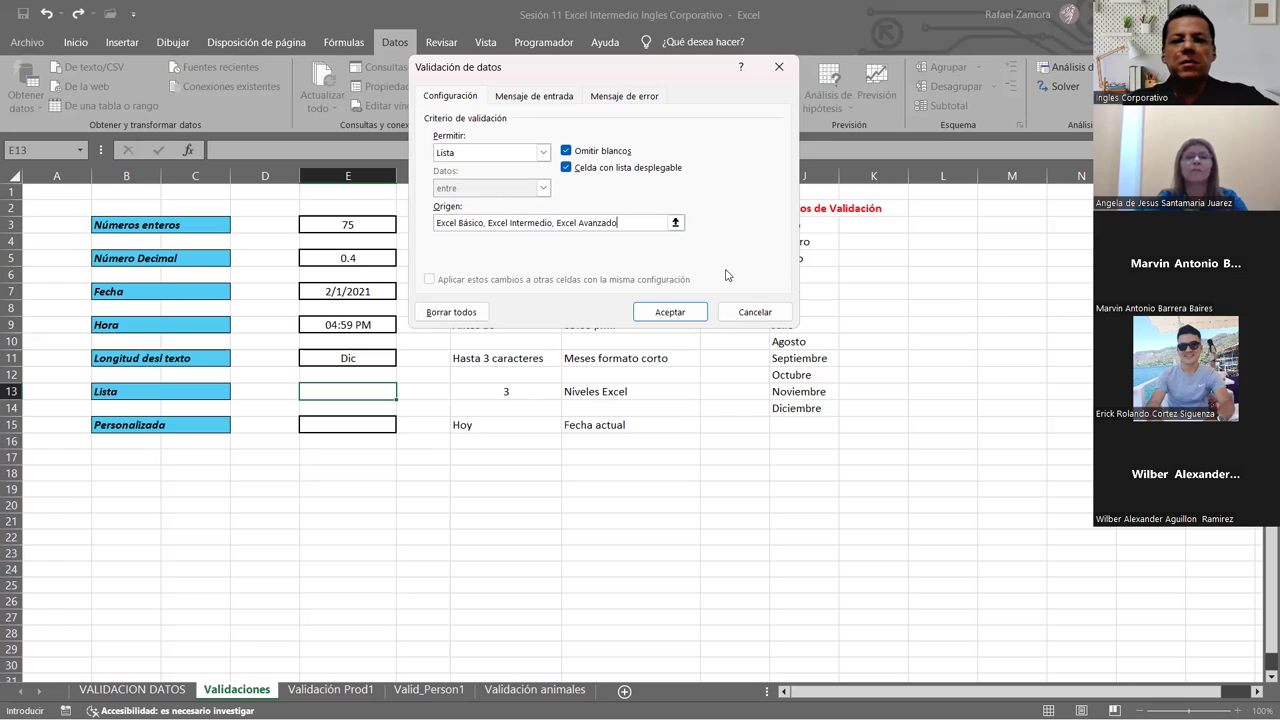
{"action": "left_click", "coordinate": [680, 311]}
Cycle through the dropdown choices, finishing with Excel Básico in E13.
{"action": "left_click", "coordinate": [403, 392]}
{"action": "left_click", "coordinate": [387, 416]}
{"action": "left_click", "coordinate": [403, 392]}
{"action": "left_click", "coordinate": [380, 426]}
{"action": "left_click", "coordinate": [403, 392]}
{"action": "left_click", "coordinate": [380, 405]}
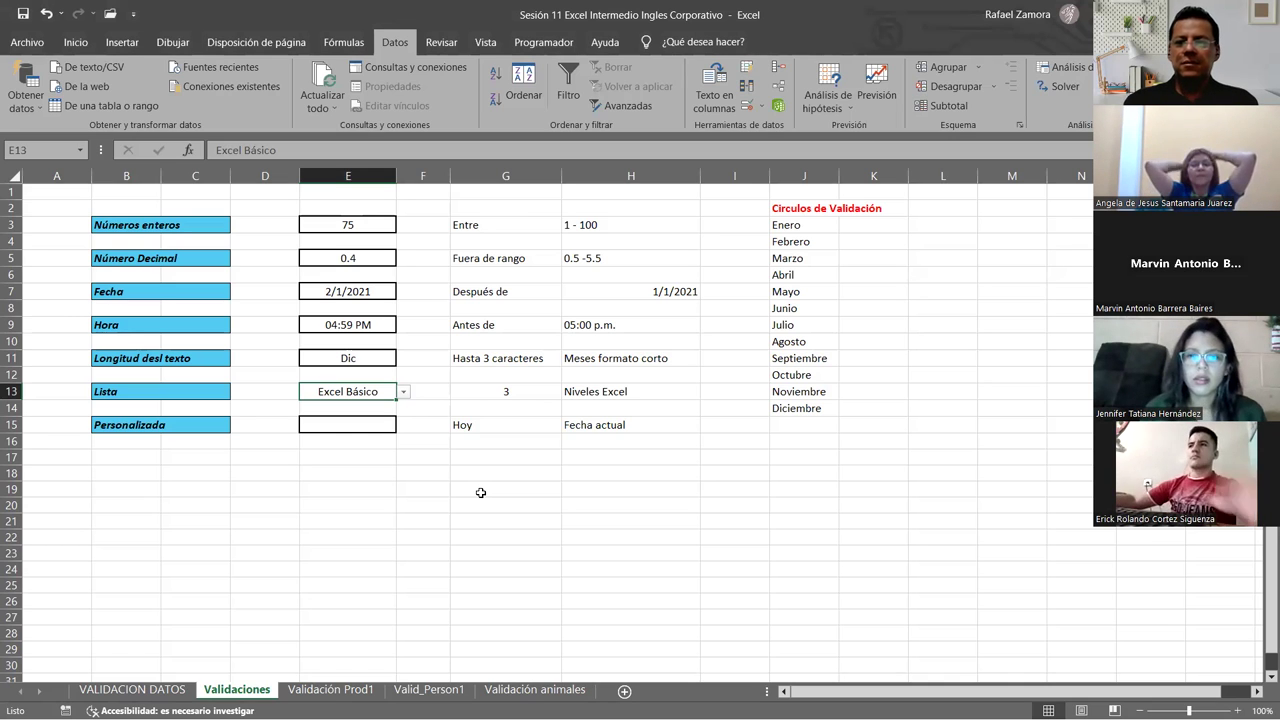
{"action": "left_click", "coordinate": [510, 489]}
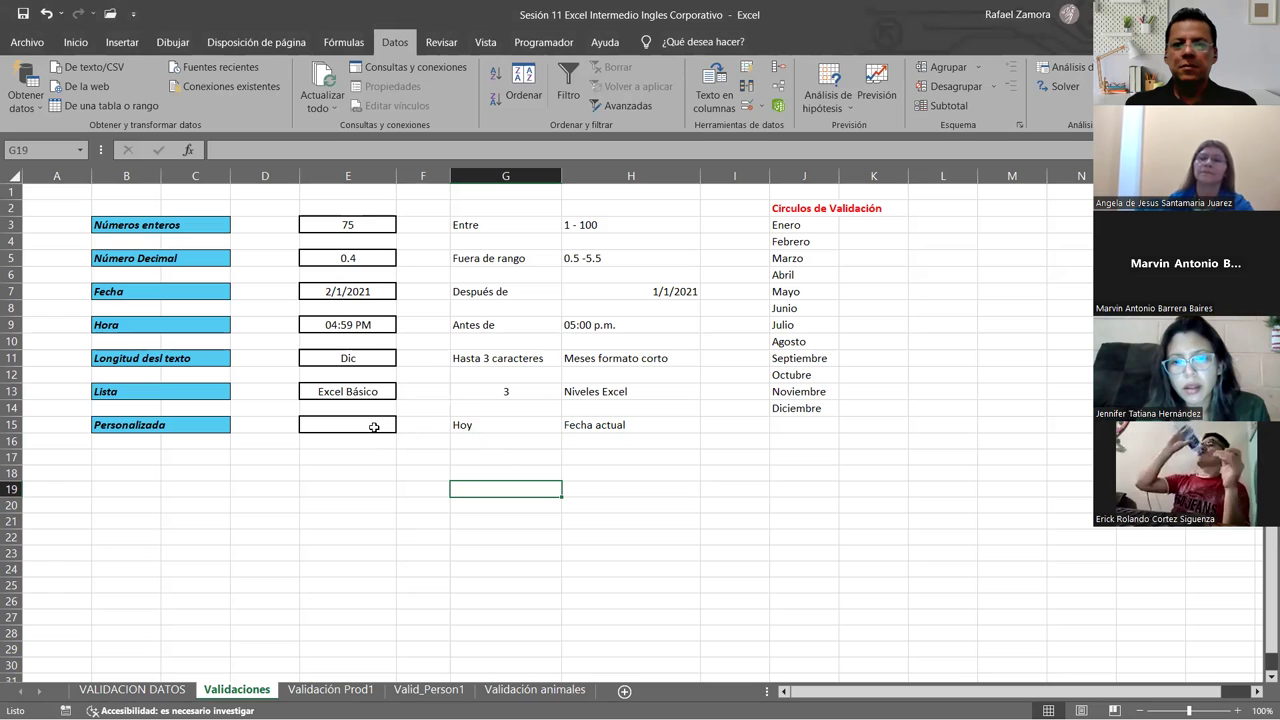
{"action": "left_click", "coordinate": [671, 550]}
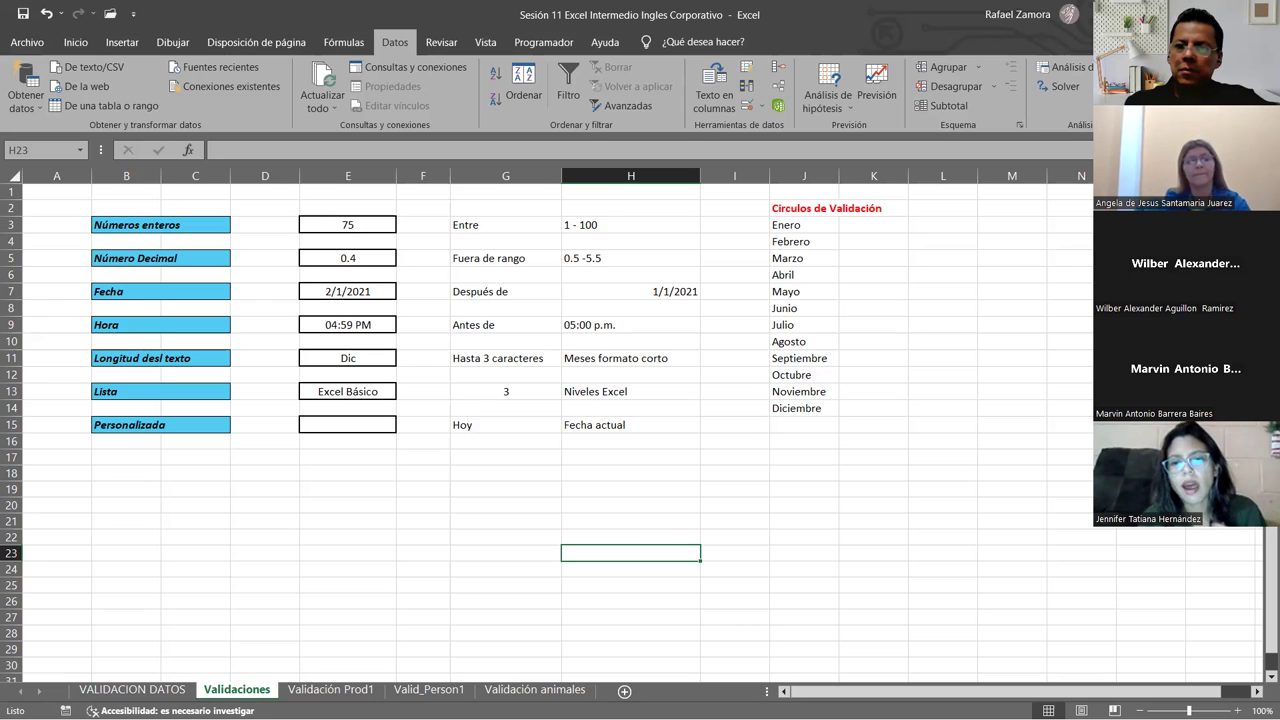
{"action": "key", "text": "alt+Tab"}
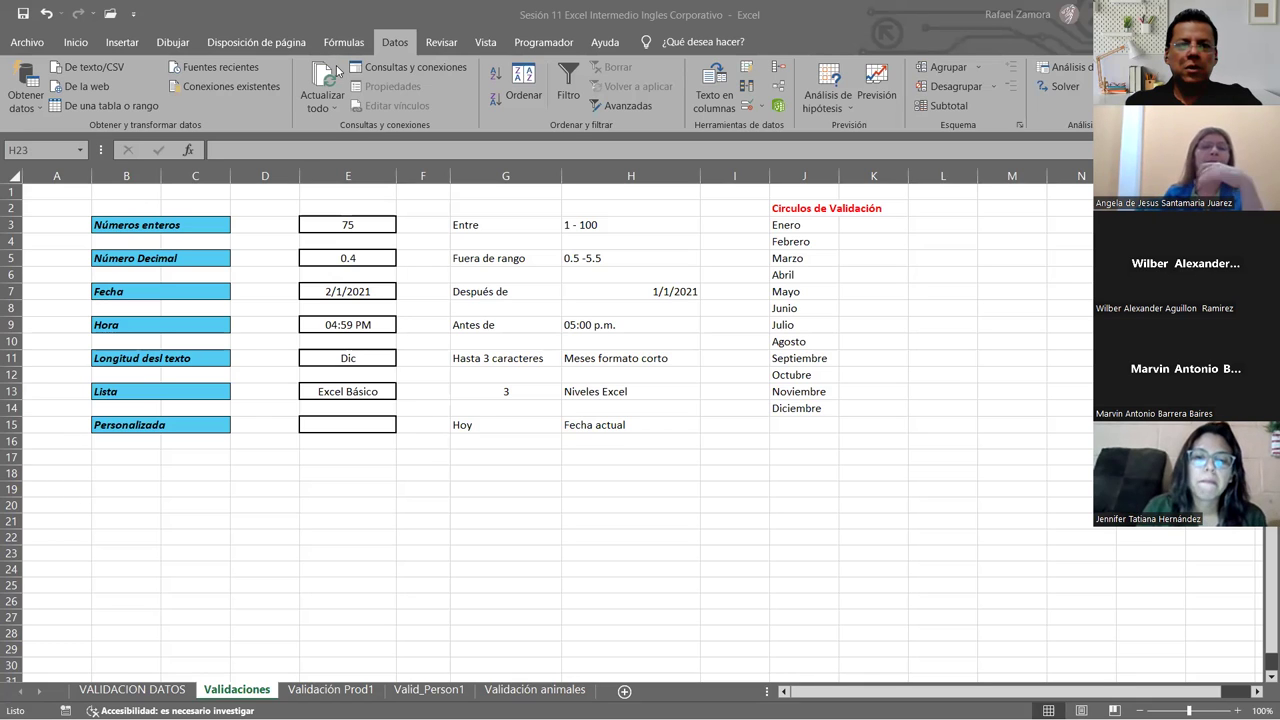
{"action": "left_click", "coordinate": [397, 468]}
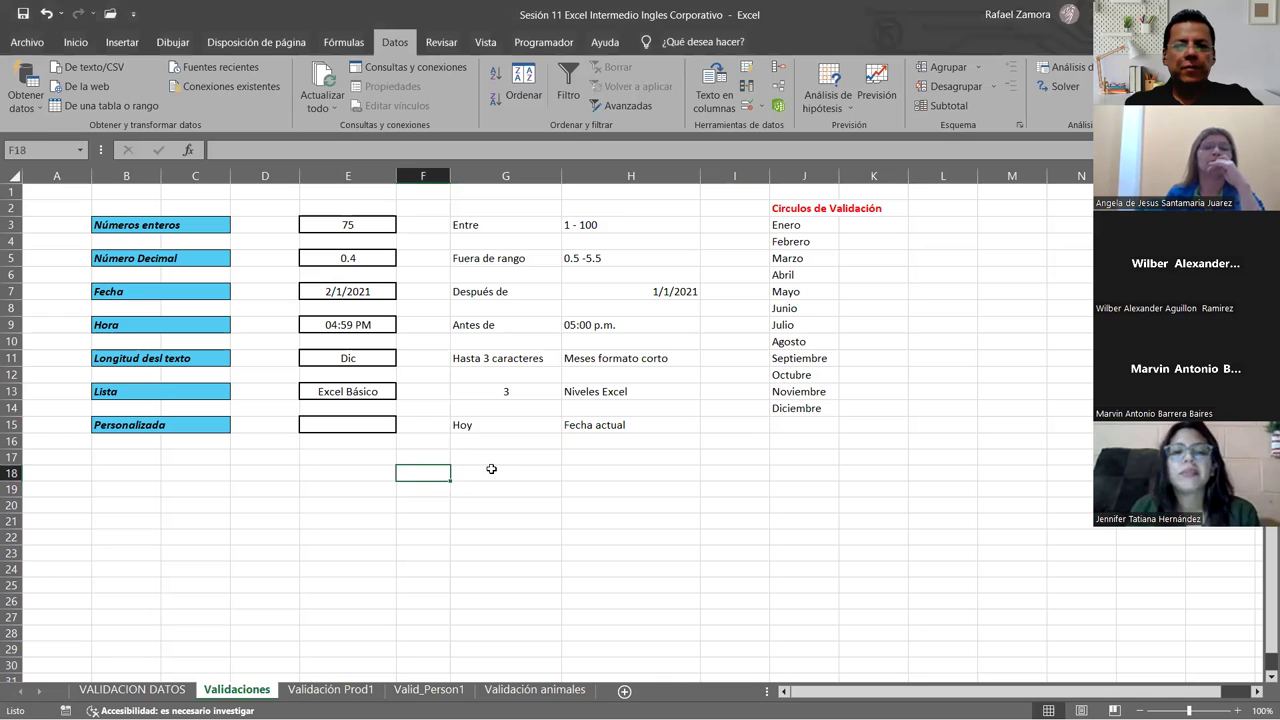
{"action": "left_click", "coordinate": [349, 508]}
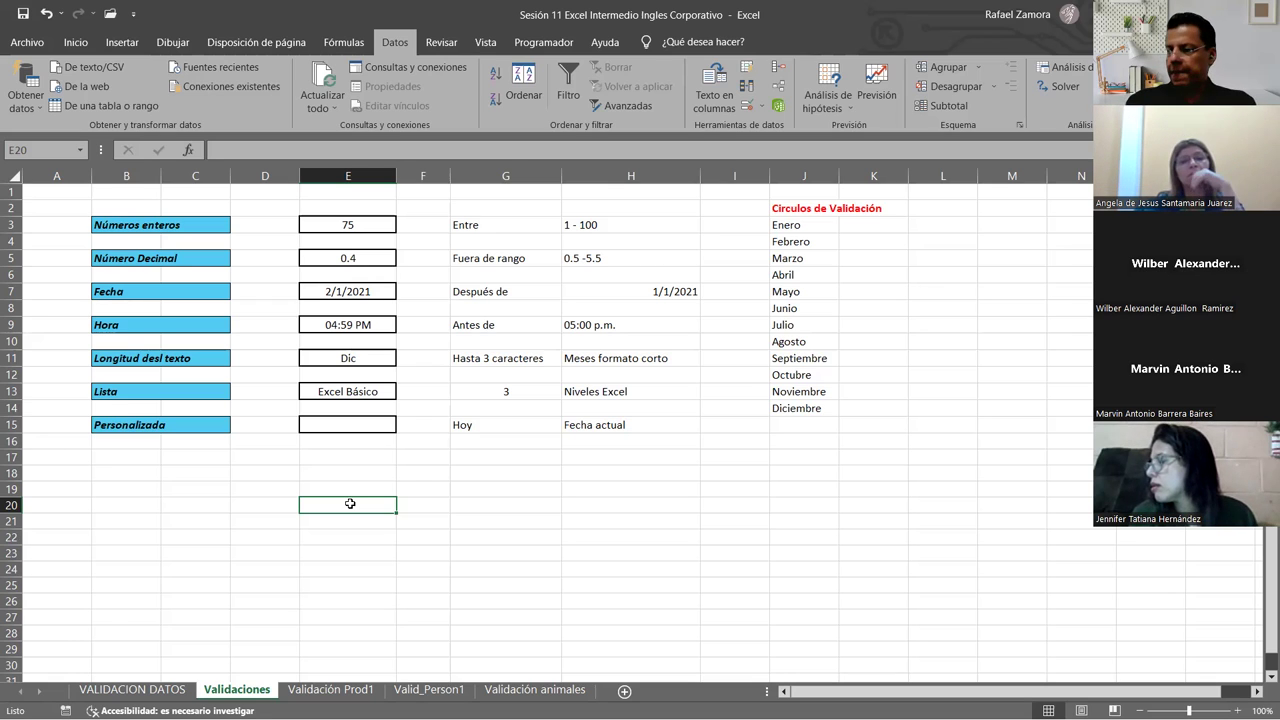
{"action": "left_click", "coordinate": [504, 457]}
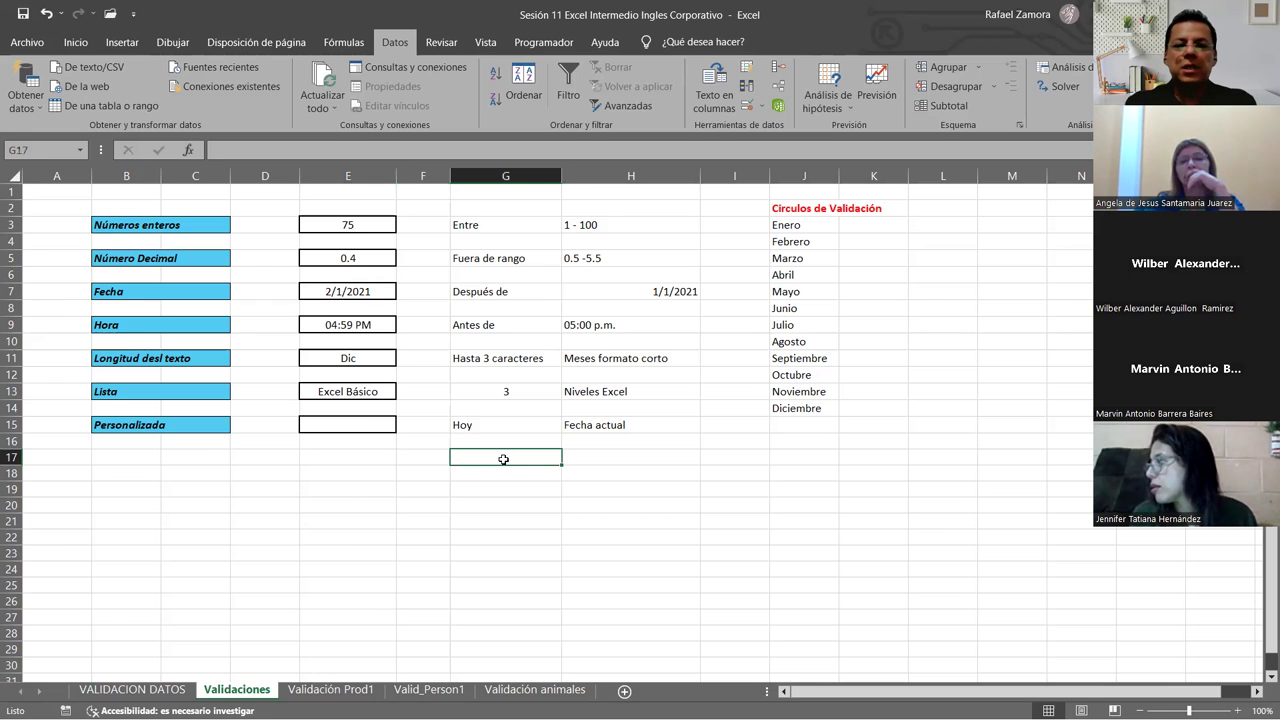
{"action": "left_click", "coordinate": [355, 426]}
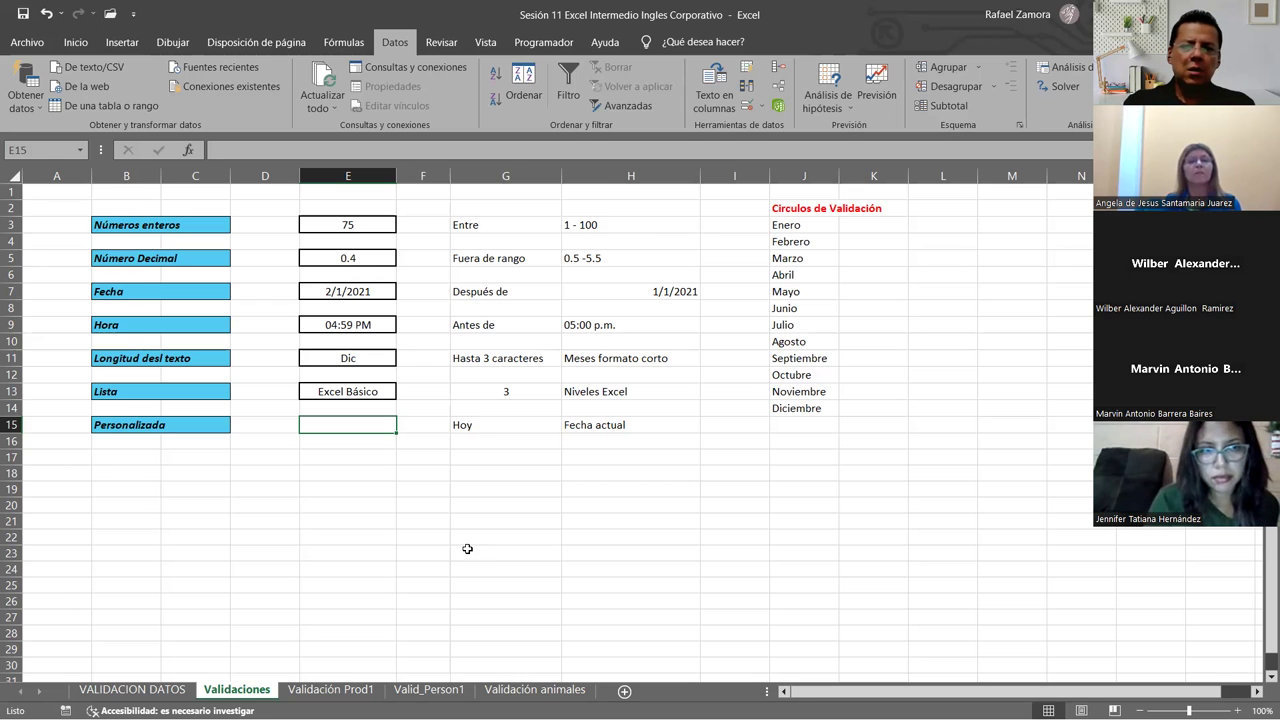
{"action": "left_click", "coordinate": [361, 504]}
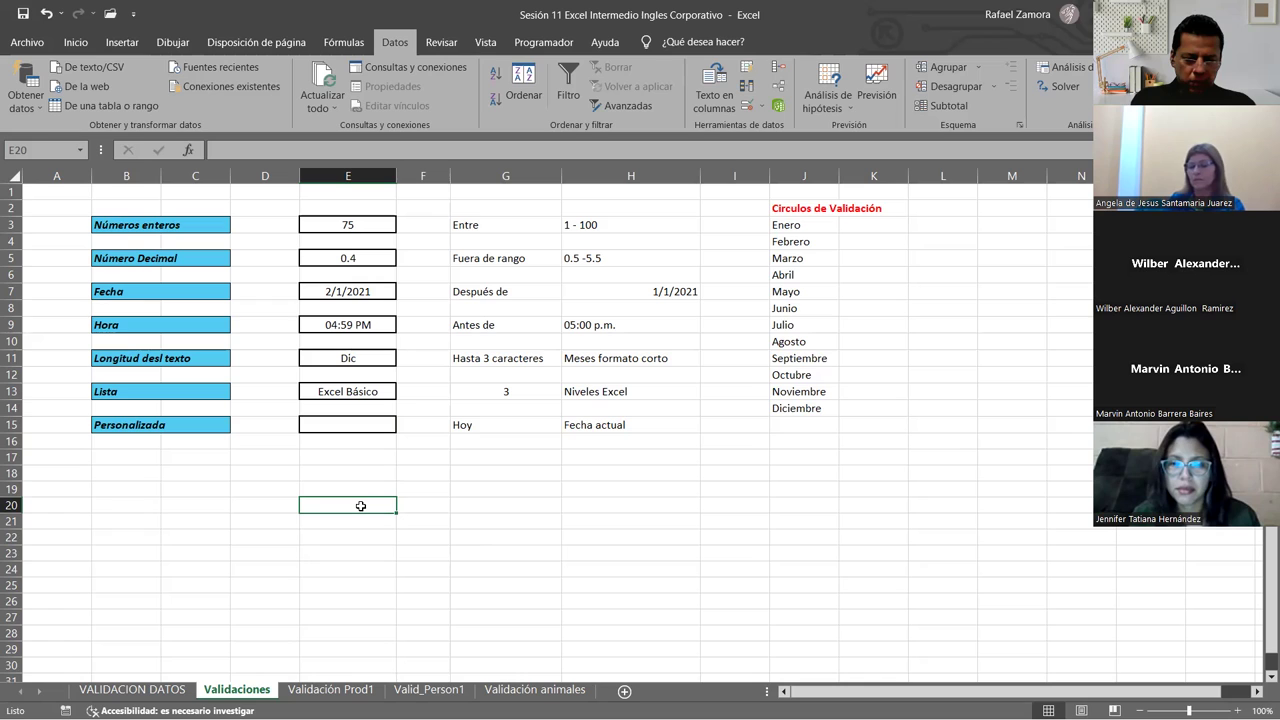
Enter Excel in E20 and Word in E21, then move down to E23.
{"action": "type", "text": "Excel"}
{"action": "key", "text": "Return"}
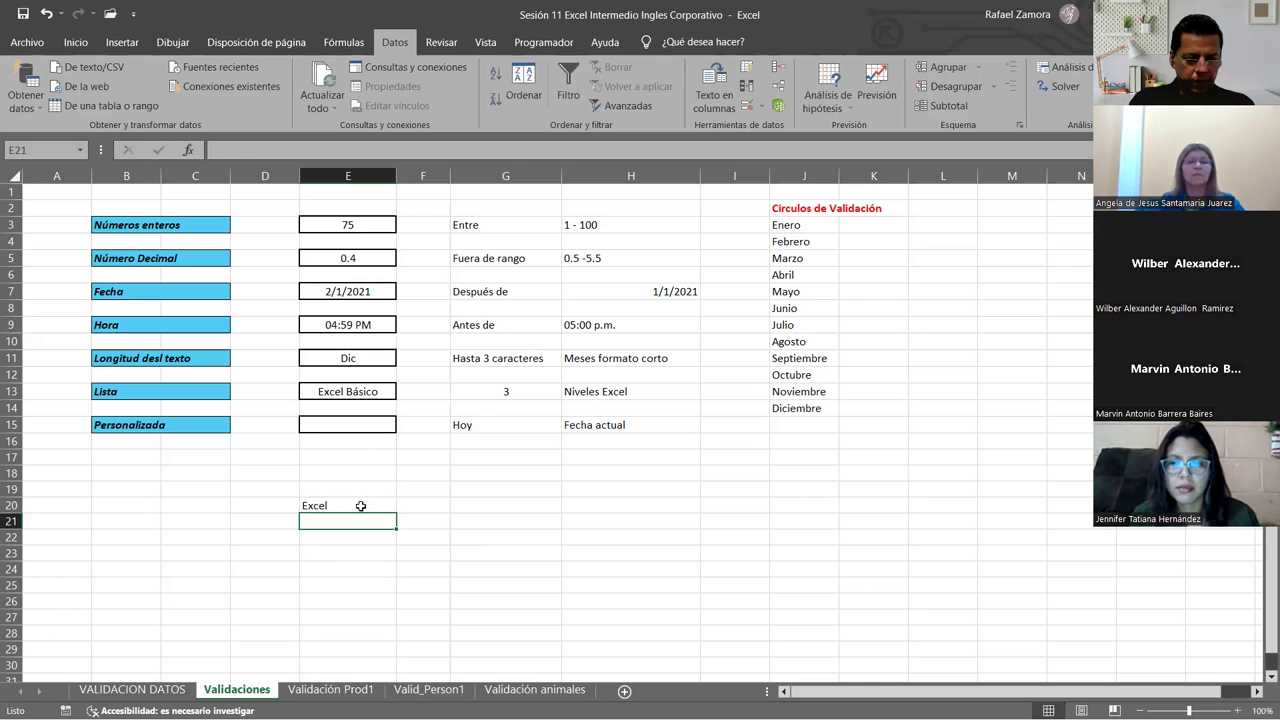
{"action": "type", "text": "Word"}
{"action": "key", "text": "Return"}
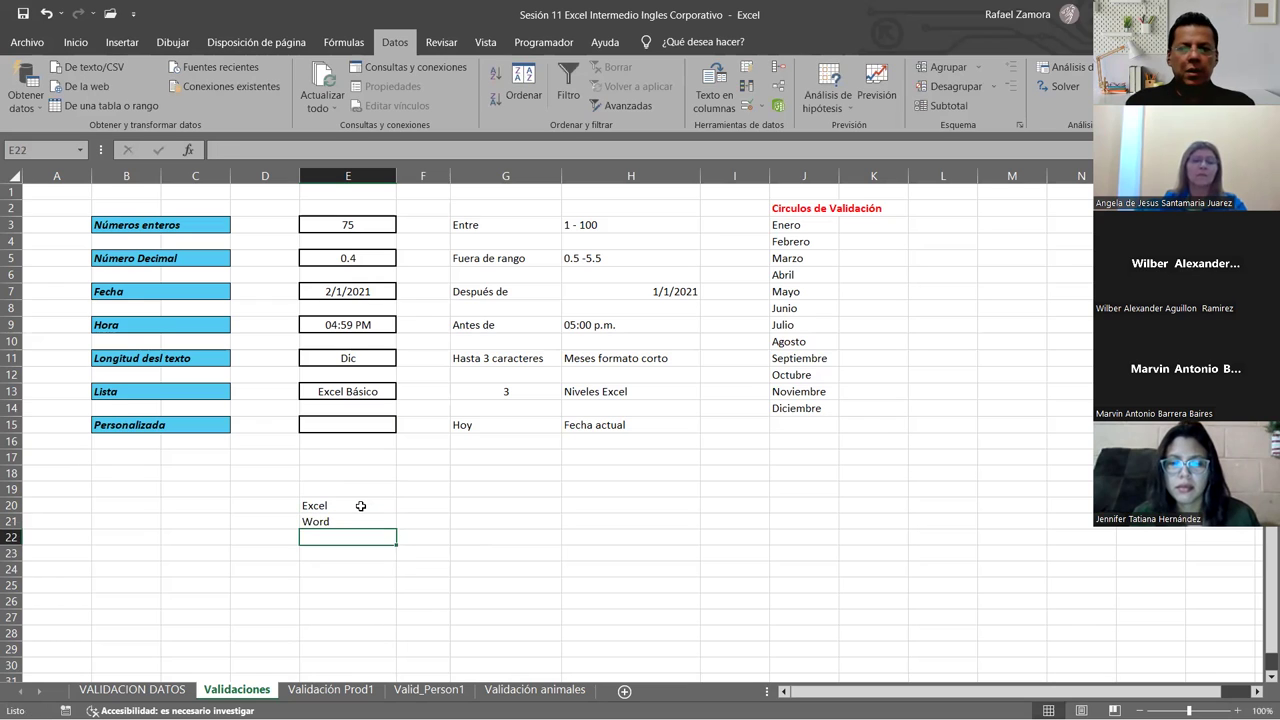
{"action": "key", "text": "Return"}
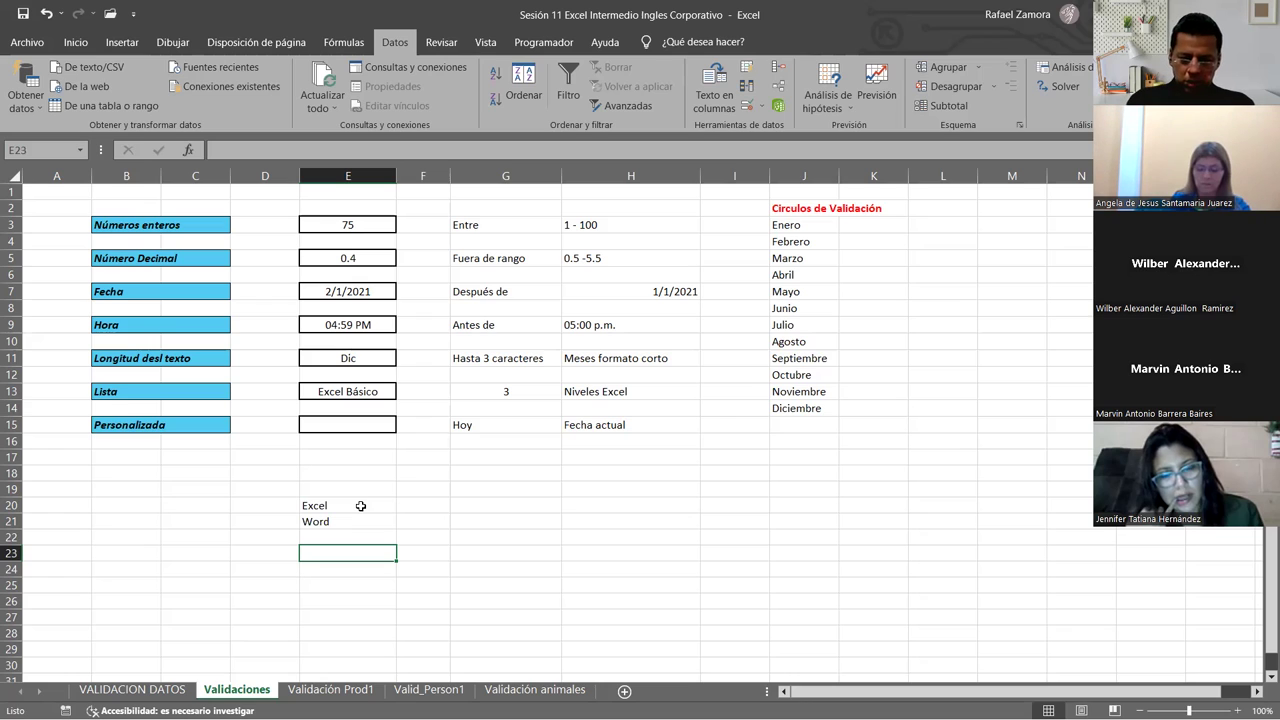
Enter =IGUAL(E20,E21) in E23 to compare the two cells.
{"action": "type", "text": "="}
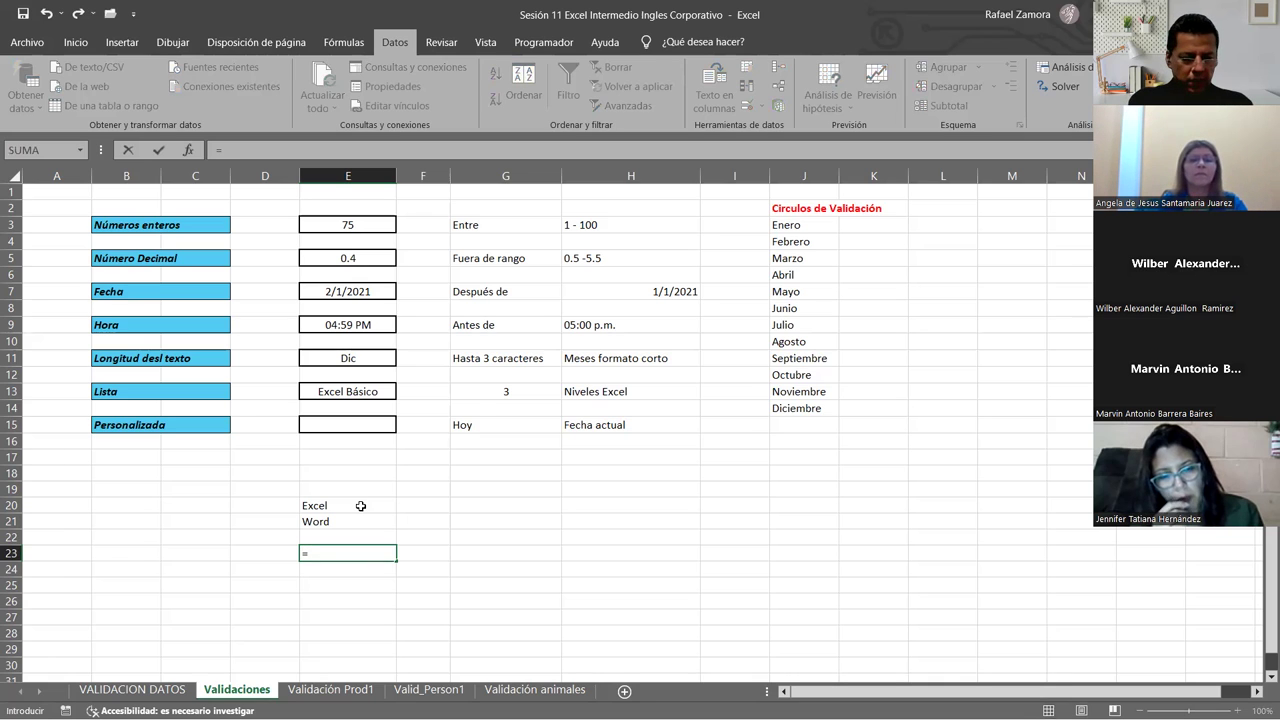
{"action": "type", "text": "igu"}
{"action": "key", "text": "Tab"}
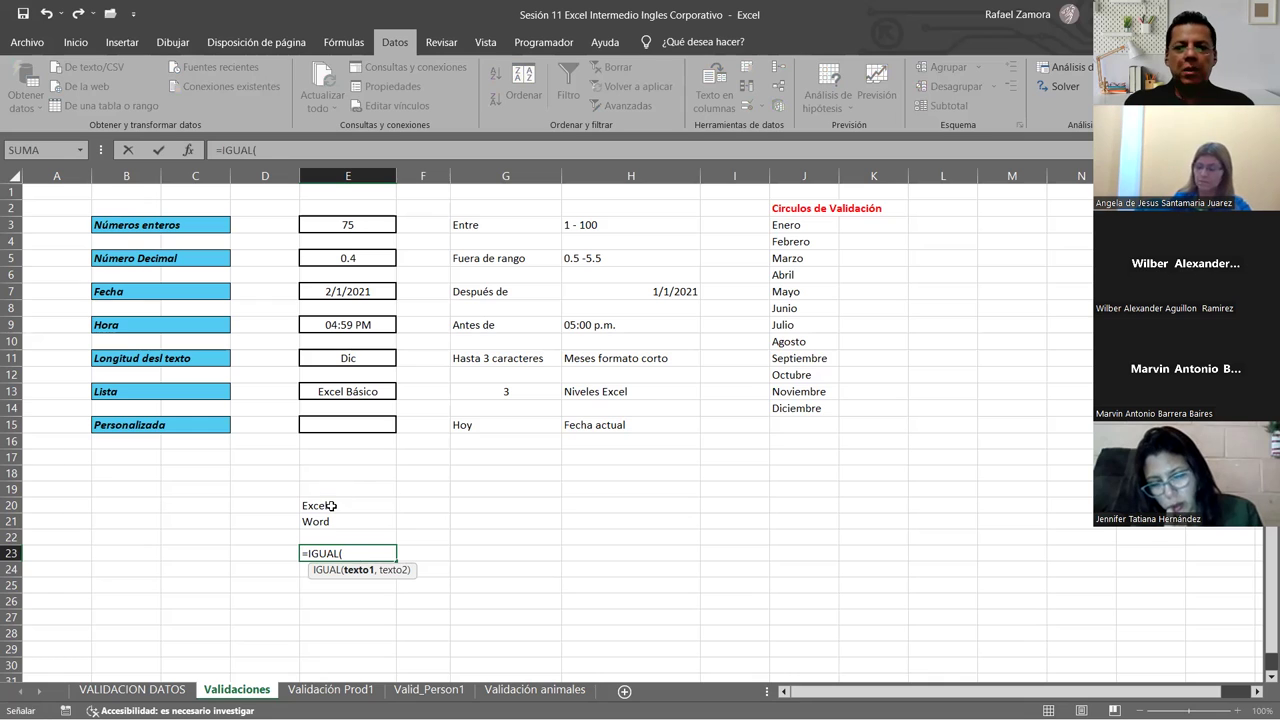
{"action": "left_click", "coordinate": [335, 503]}
{"action": "type", "text": ","}
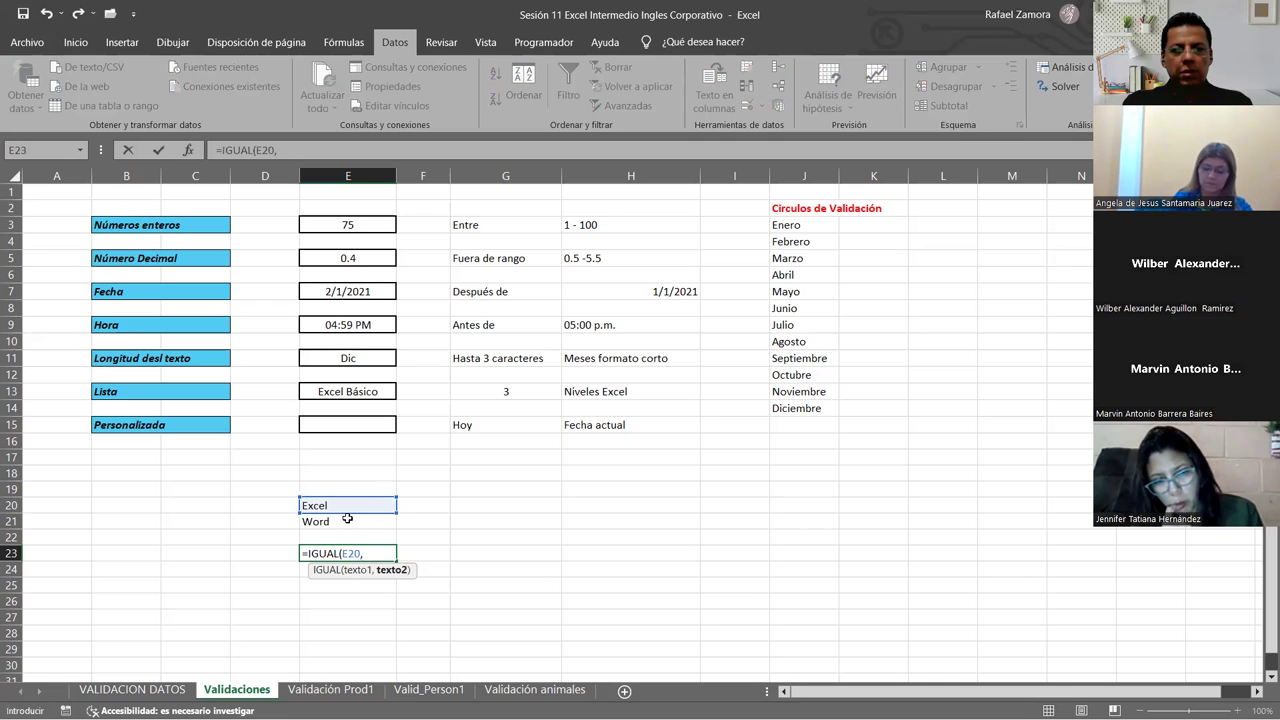
{"action": "left_click", "coordinate": [347, 520]}
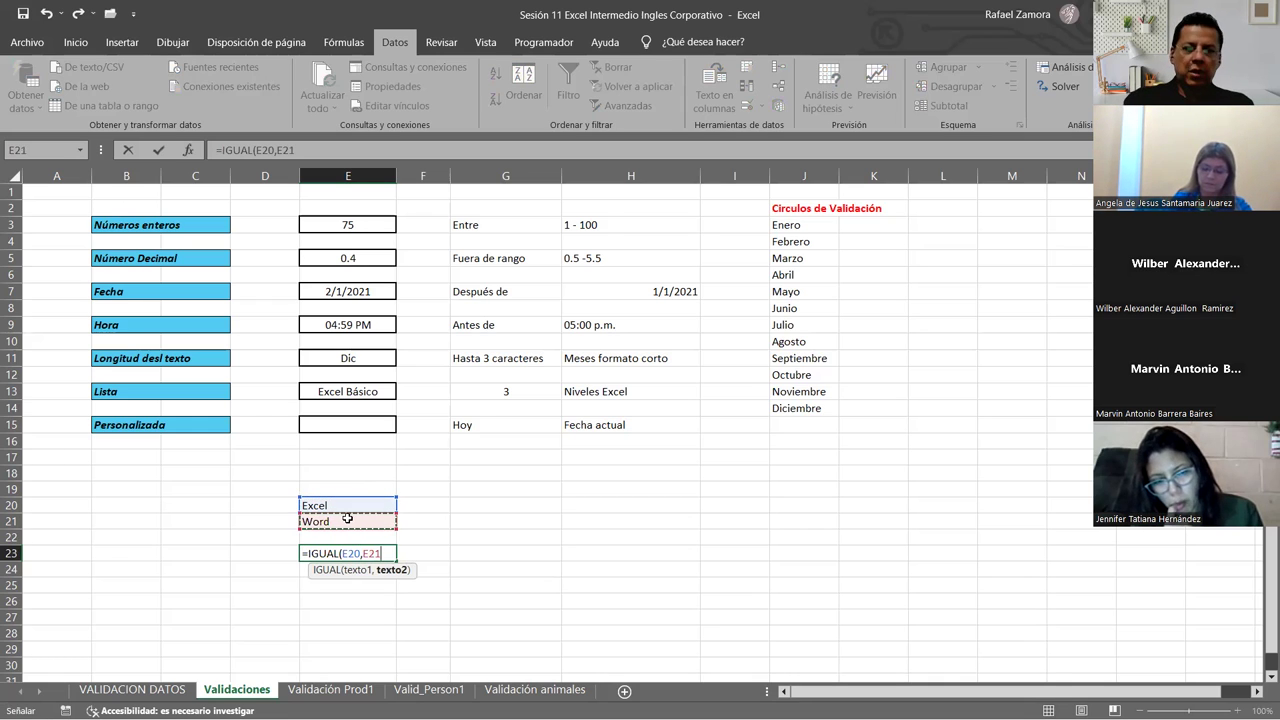
{"action": "key", "text": "Return"}
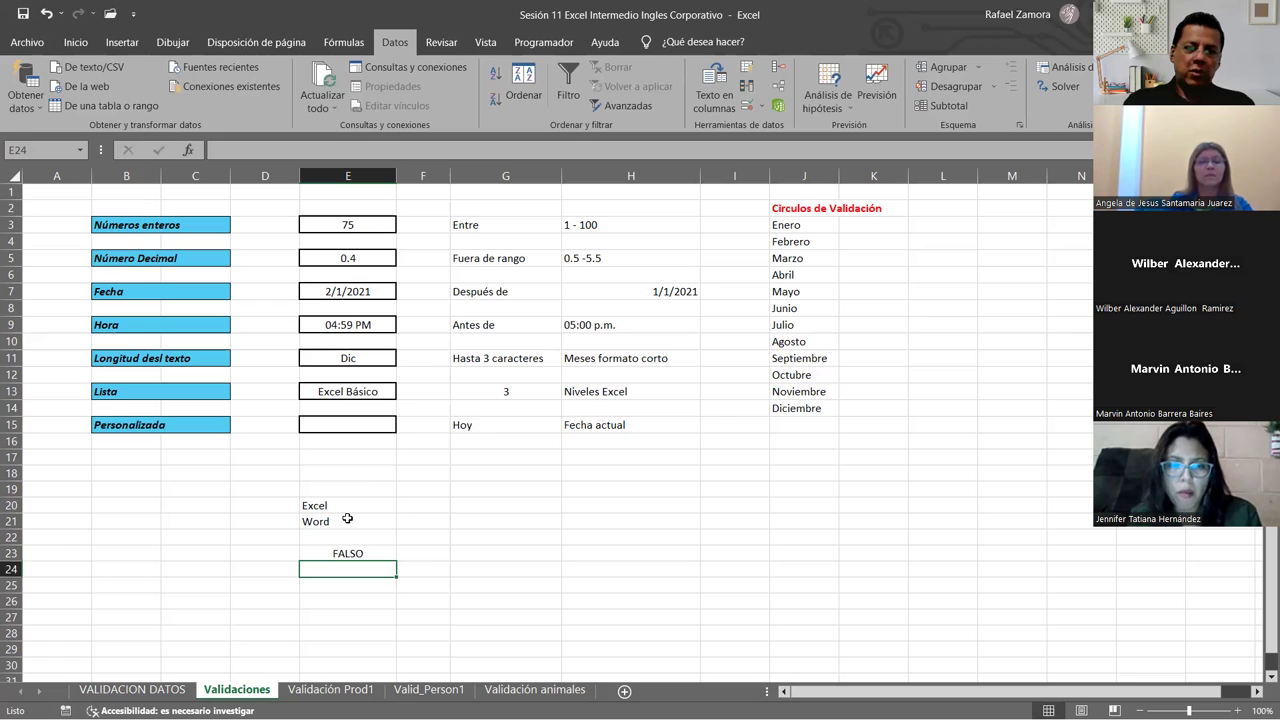
Change E21 to Excel so the comparison returns VERDADERO.
{"action": "left_click", "coordinate": [347, 519]}
{"action": "type", "text": "Excel"}
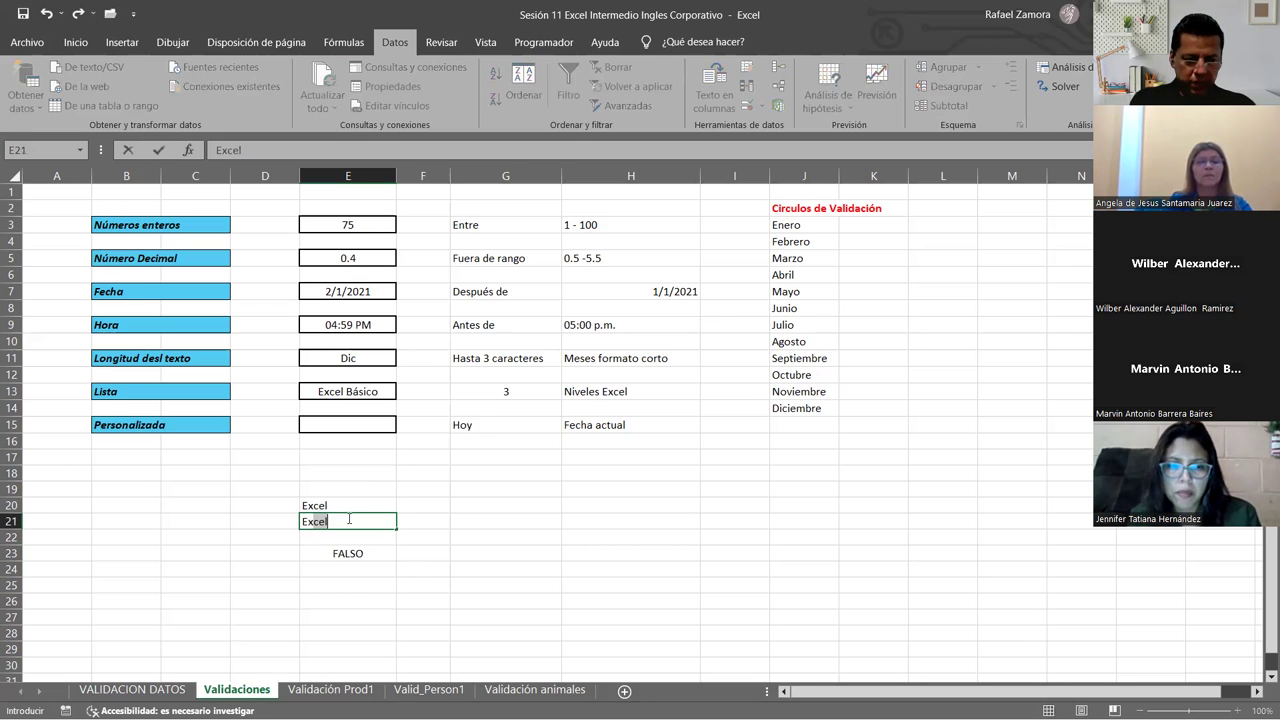
{"action": "key", "text": "Return"}
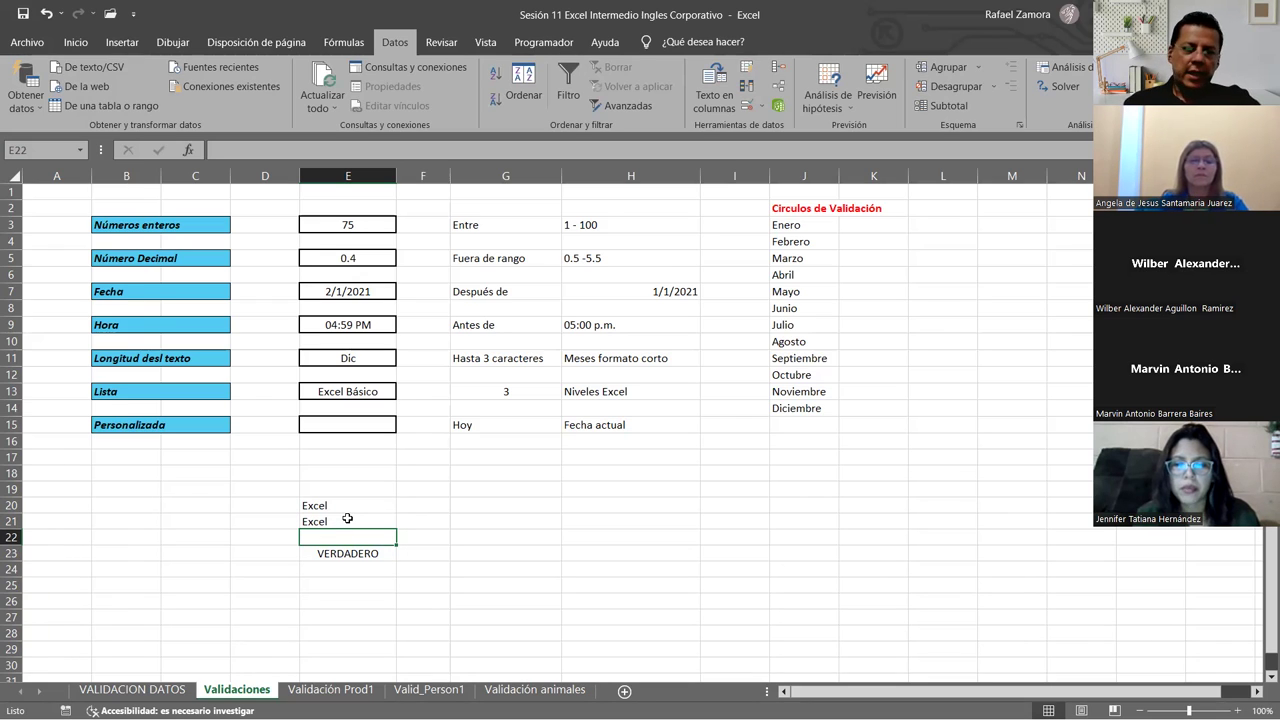
{"action": "key", "text": "Up"}
{"action": "key", "text": "Up"}
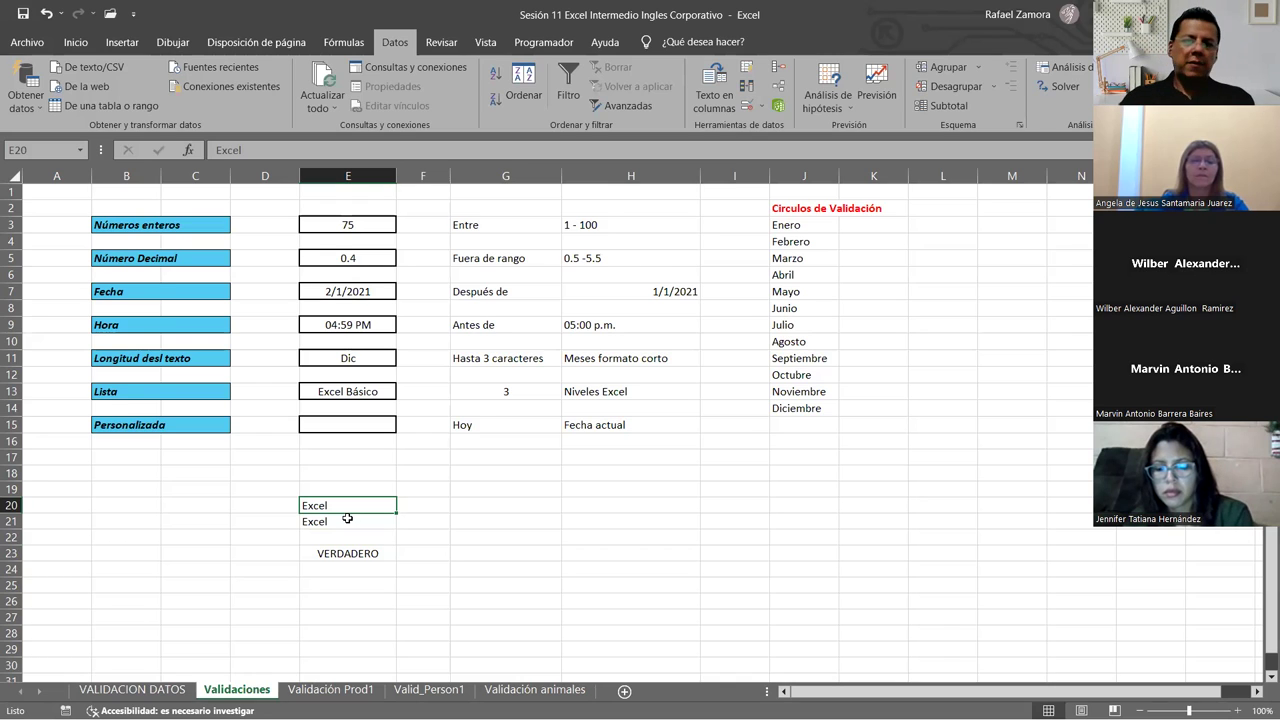
Give E15 a Personalizada validation rule with the formula =hoy().
{"action": "left_click", "coordinate": [368, 425]}
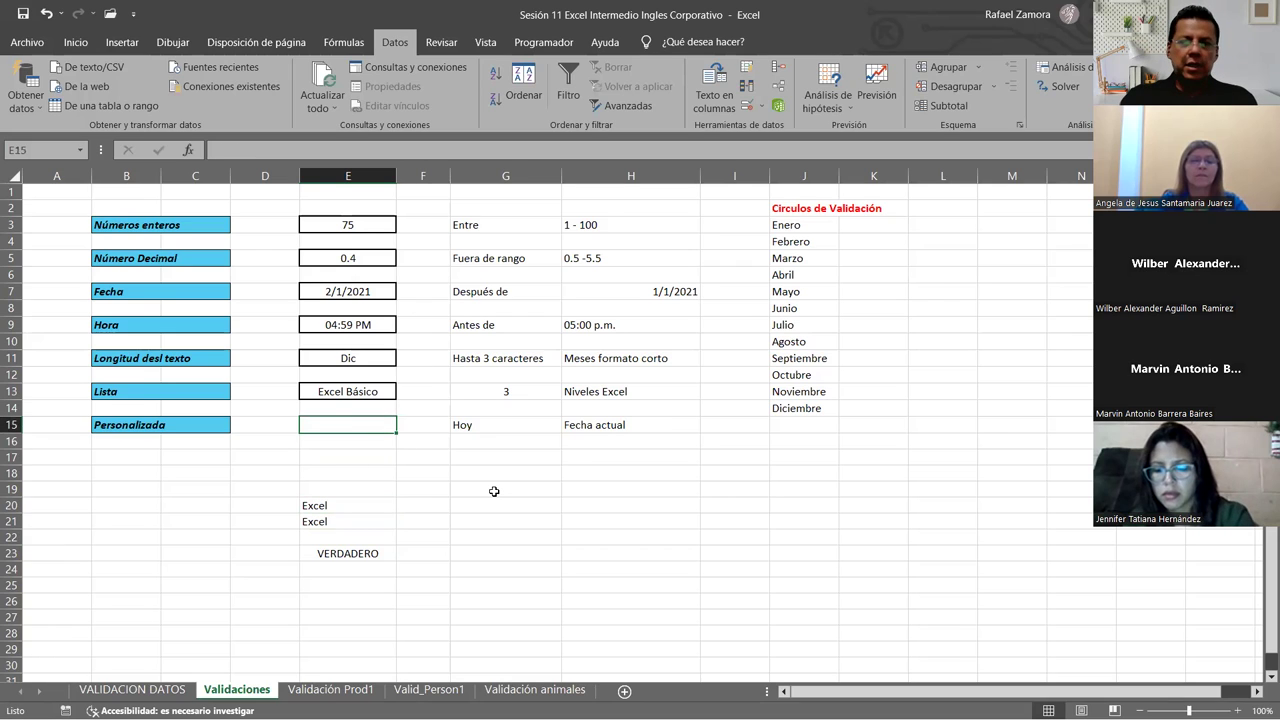
{"action": "left_click", "coordinate": [747, 107]}
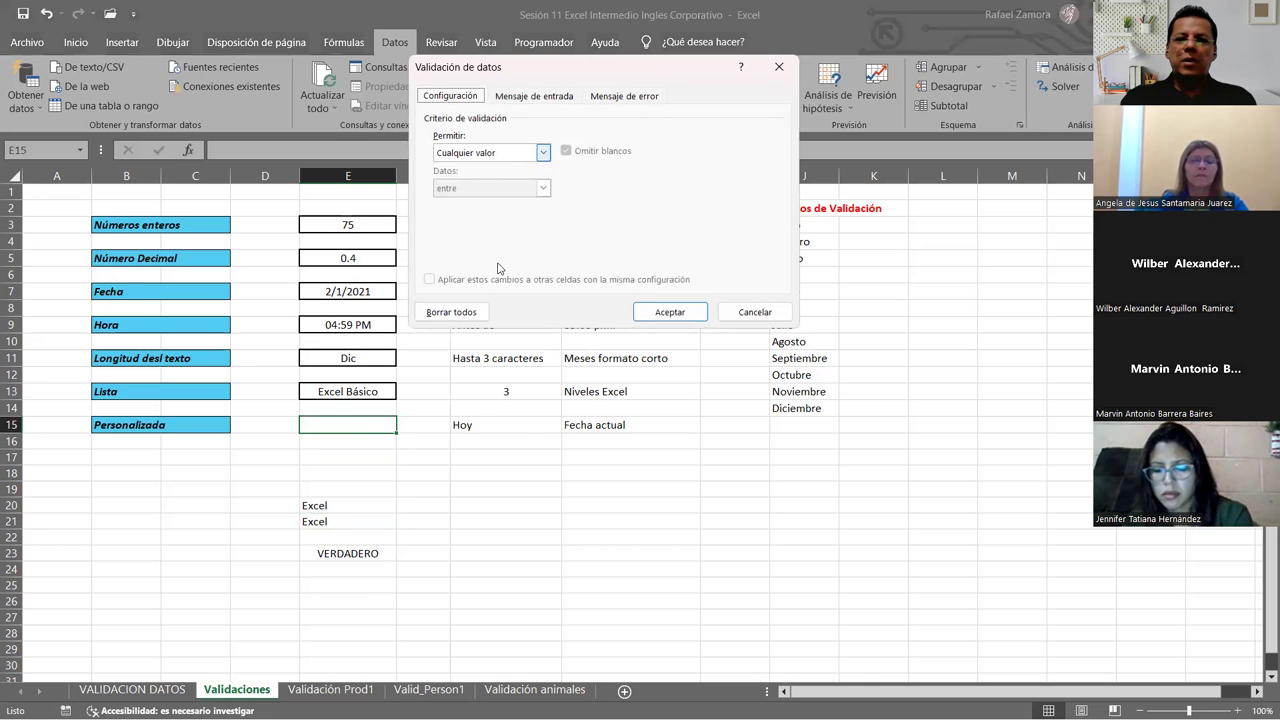
{"action": "key", "text": "Tab"}
{"action": "key", "text": "alt+Down"}
{"action": "key", "text": "End"}
{"action": "key", "text": "Return"}
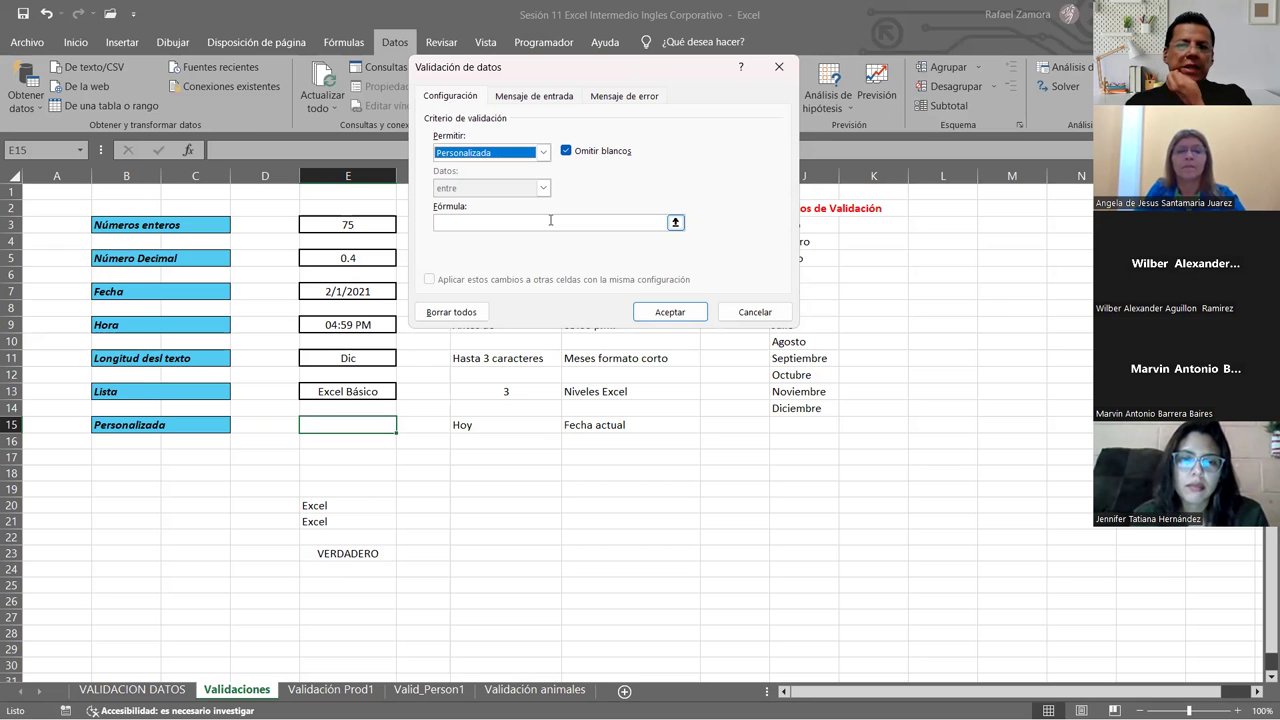
{"action": "left_click", "coordinate": [550, 221]}
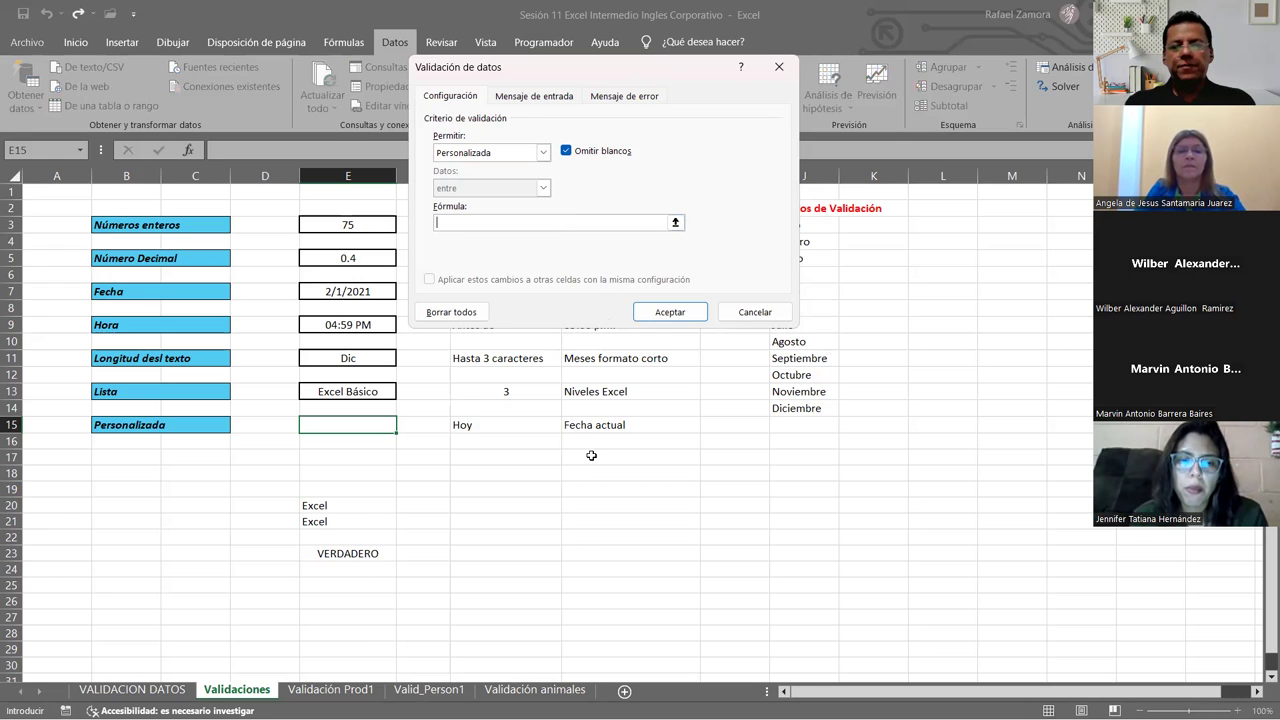
{"action": "type", "text": "=hoy("}
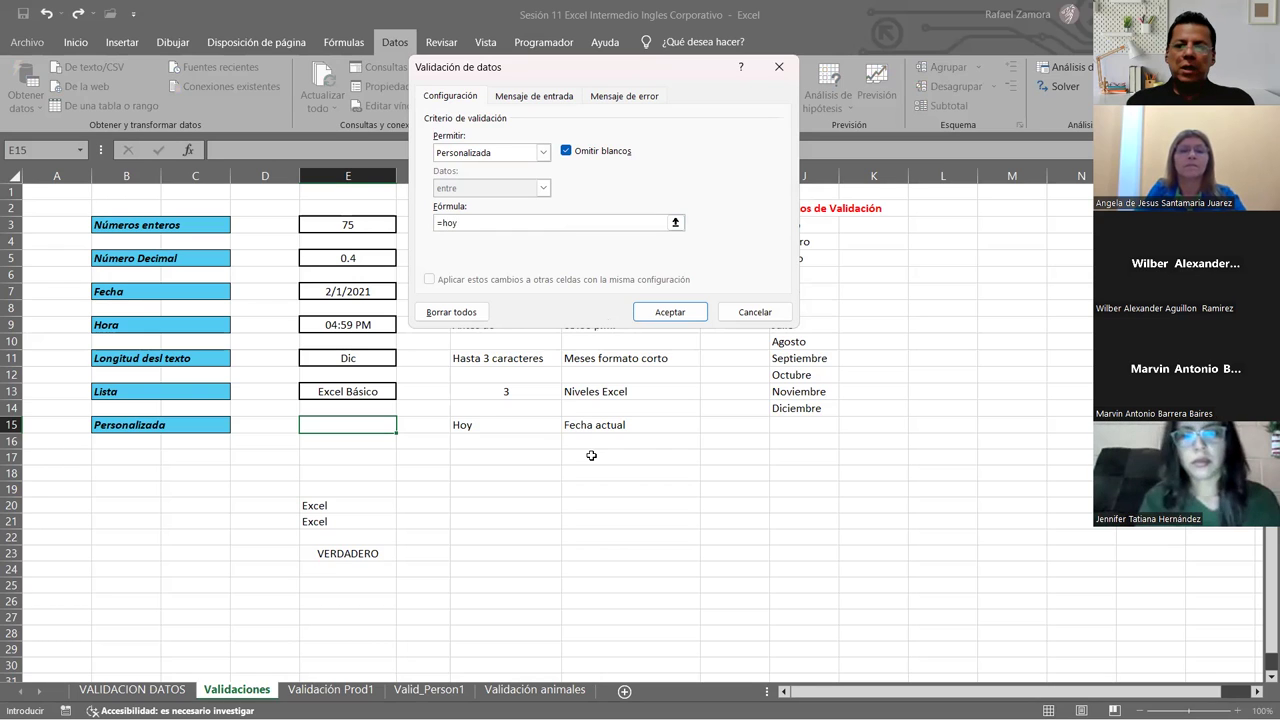
{"action": "type", "text": ")"}
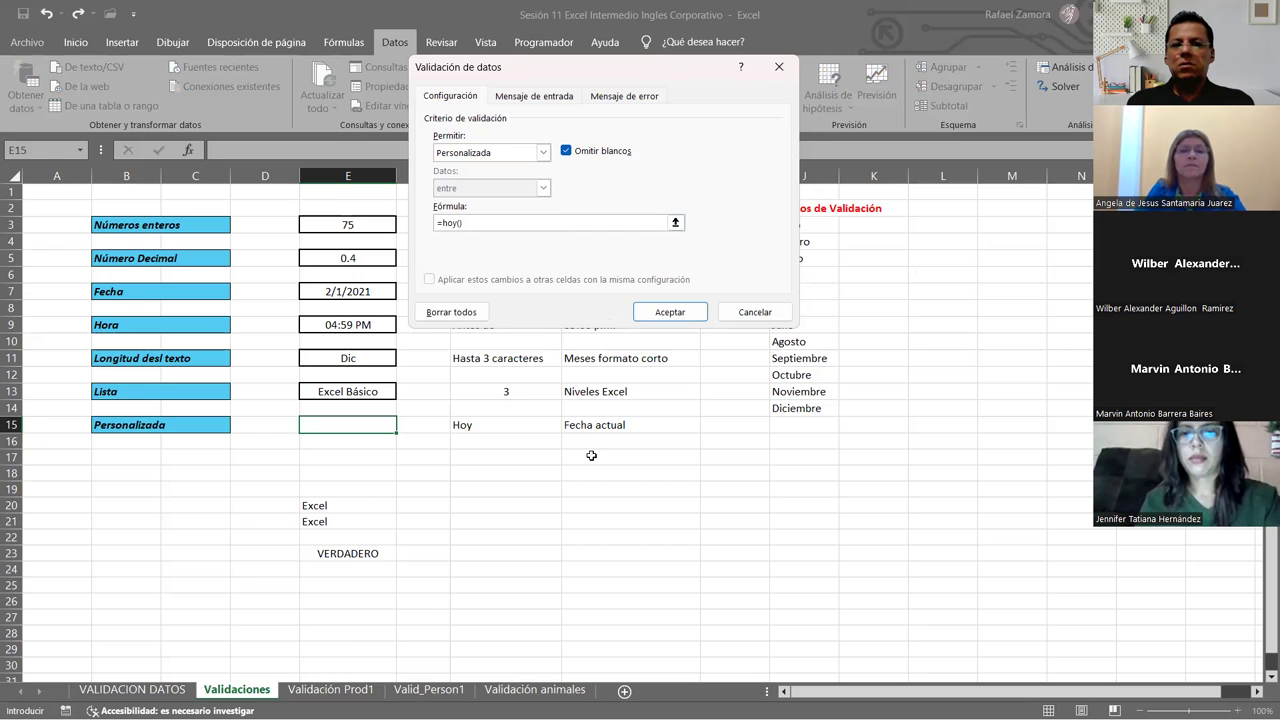
{"action": "left_click", "coordinate": [665, 311]}
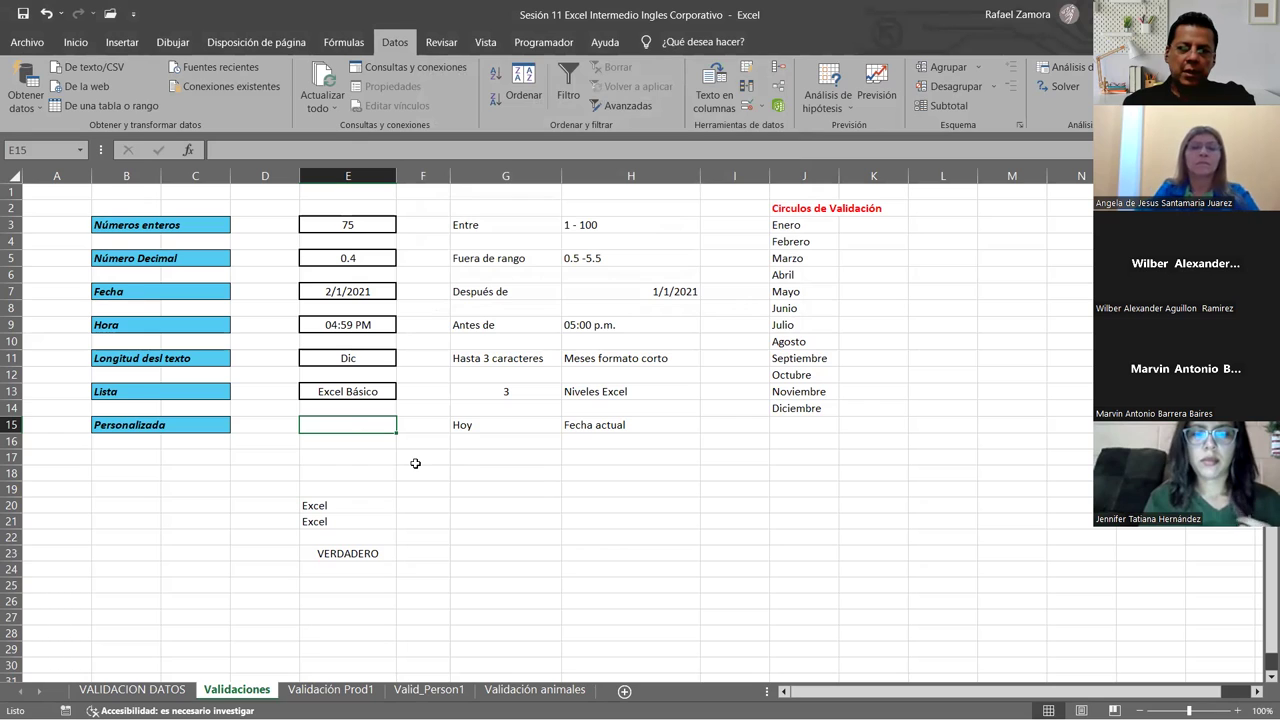
Enter the date 2-2-2023 in E15 and return to that cell.
{"action": "type", "text": "2"}
{"action": "type", "text": "-"}
{"action": "type", "text": "2-"}
{"action": "type", "text": "2023"}
{"action": "key", "text": "Return"}
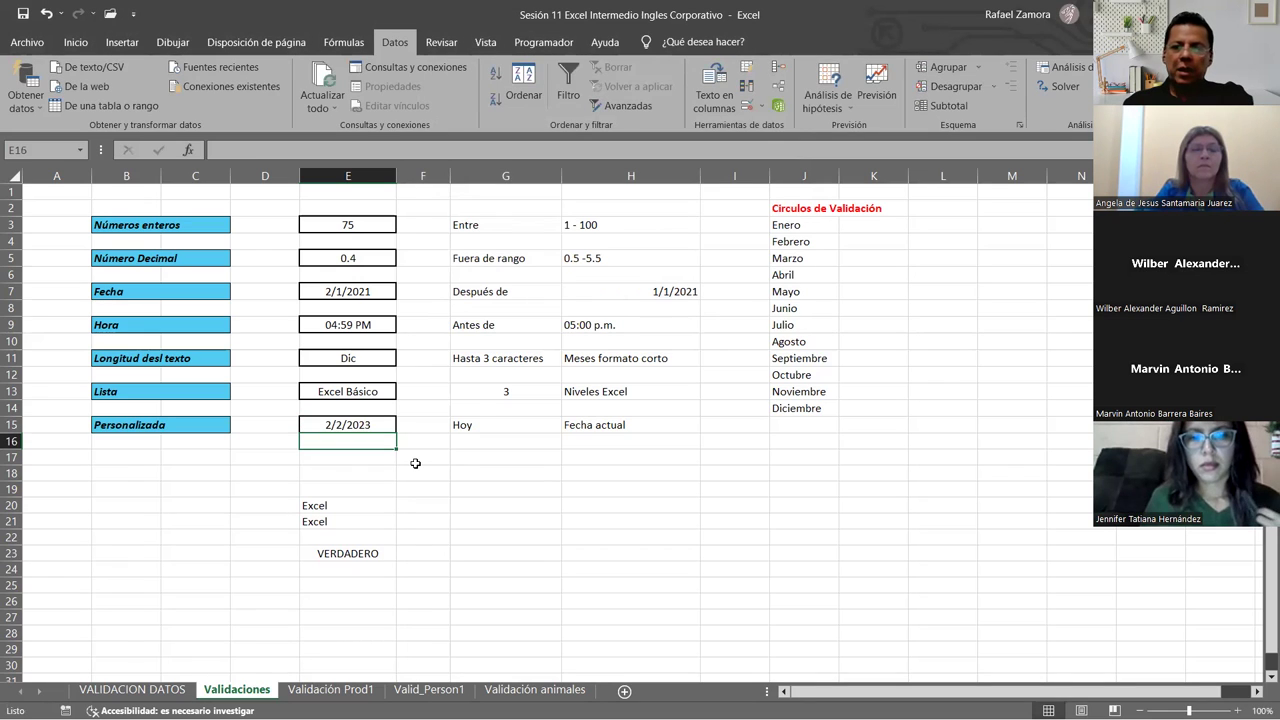
{"action": "key", "text": "Up"}
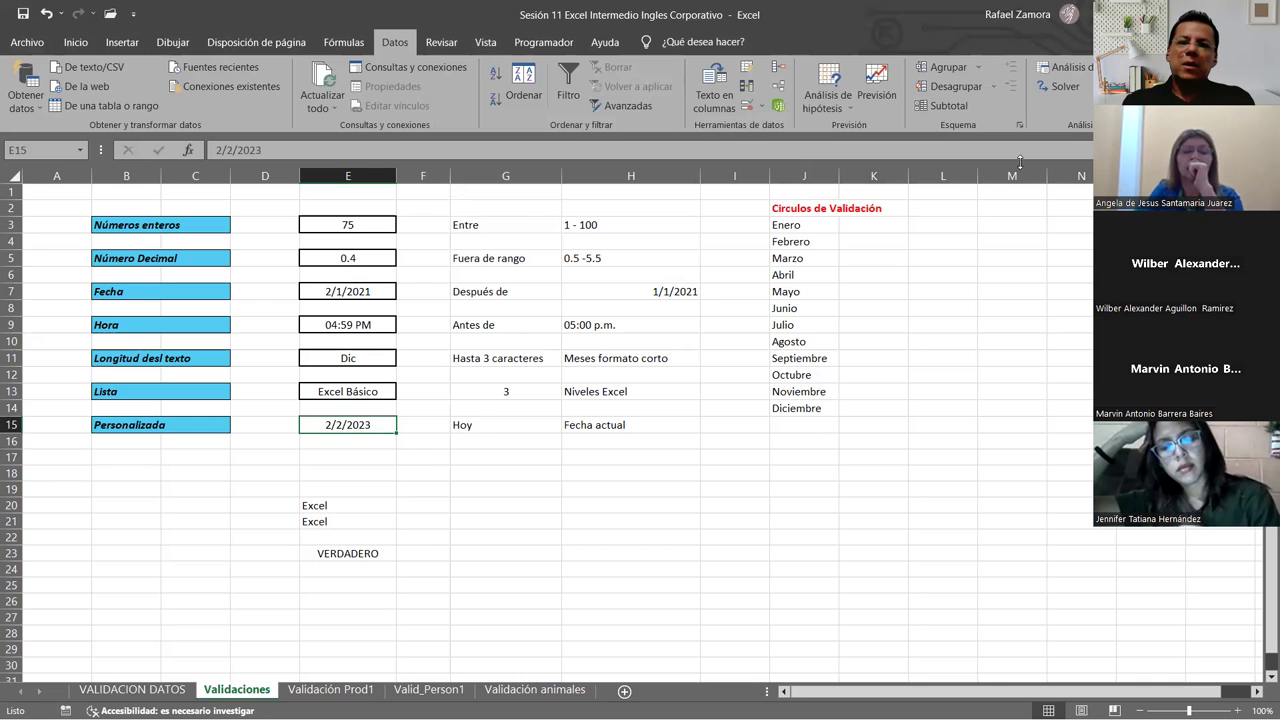
Replace E15's custom validation formula with =igual(E15,hoy()).
{"action": "left_click", "coordinate": [745, 107]}
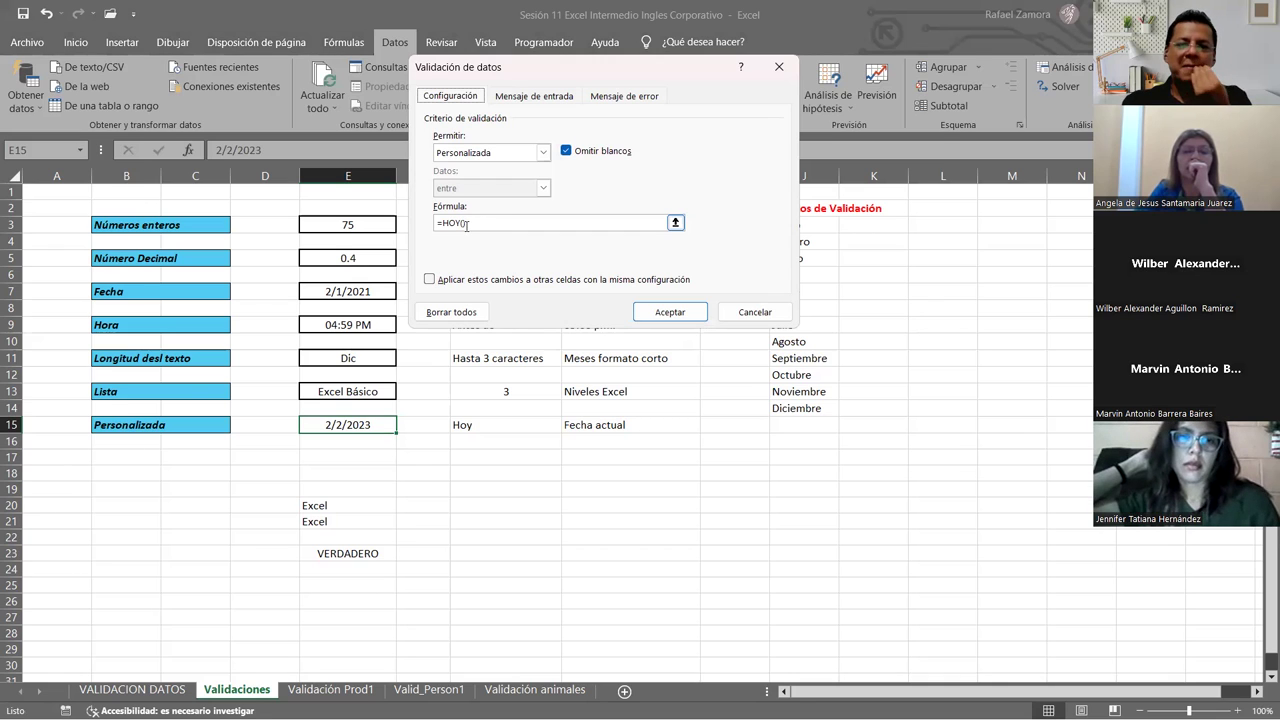
{"action": "left_click", "coordinate": [469, 223]}
{"action": "left_click_drag", "start_coordinate": [469, 223], "coordinate": [442, 223]}
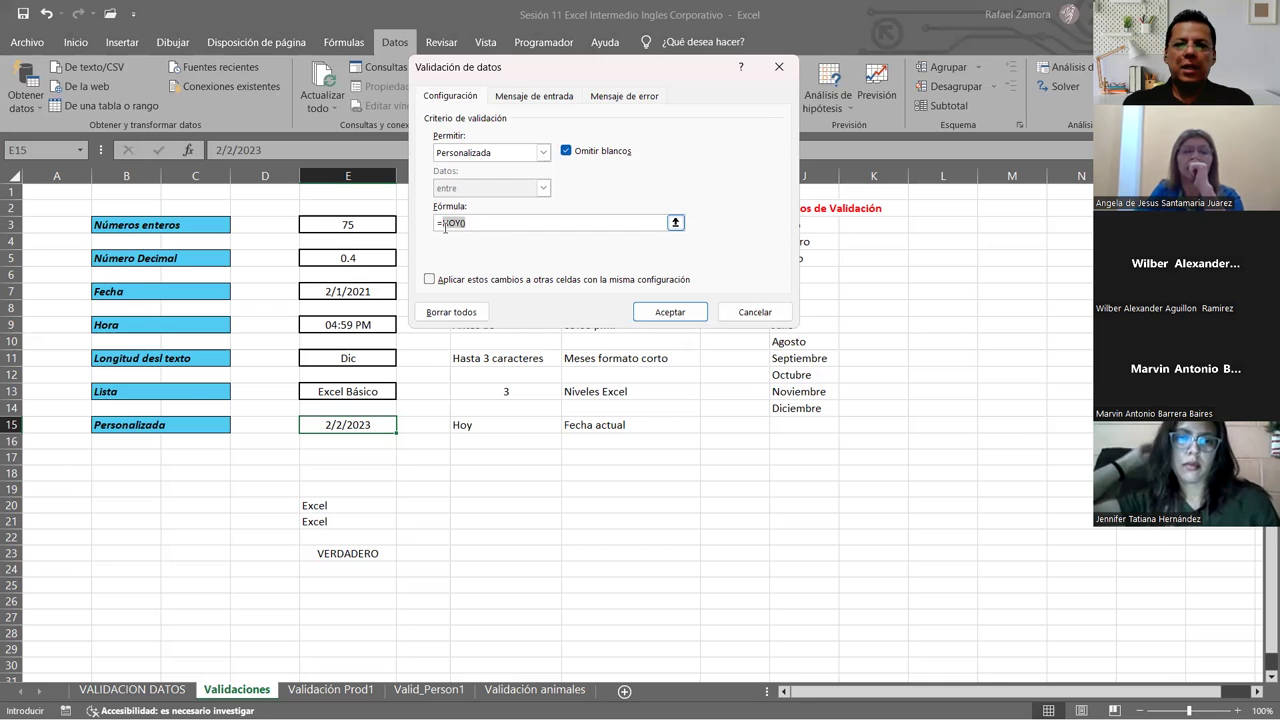
{"action": "key", "text": "BackSpace"}
{"action": "type", "text": "igual"}
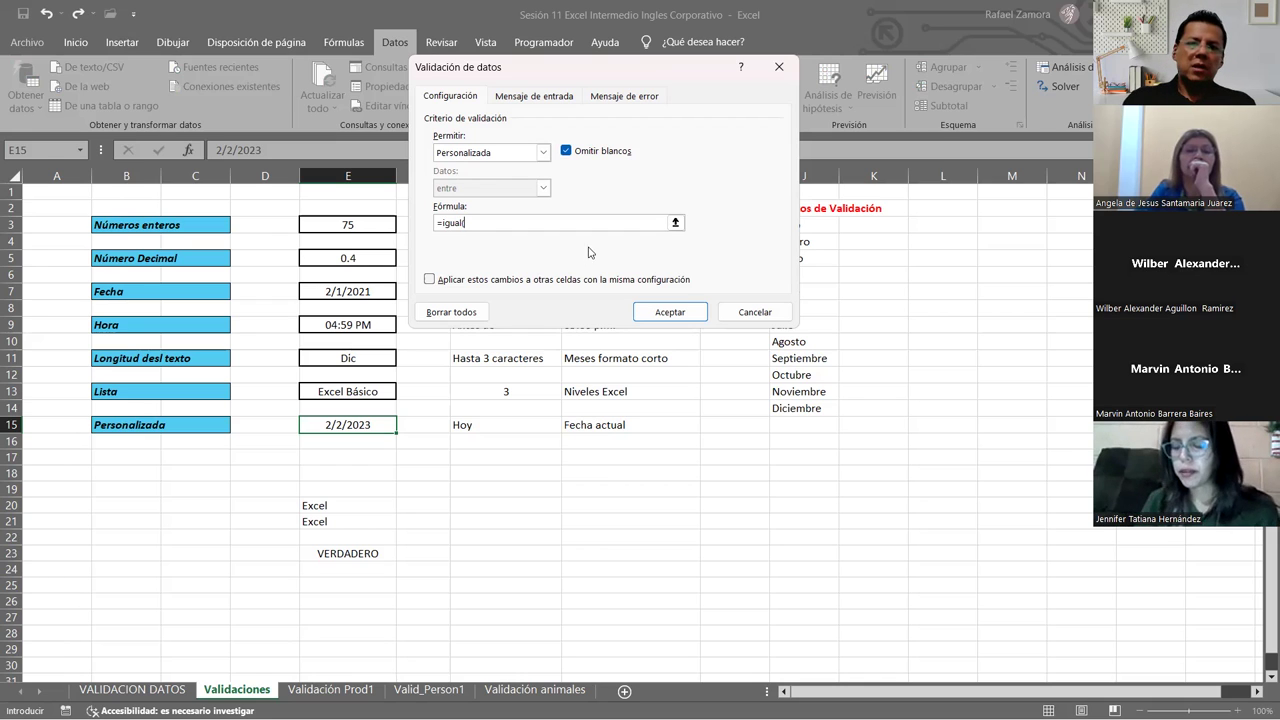
{"action": "type", "text": "("}
{"action": "left_click", "coordinate": [372, 426]}
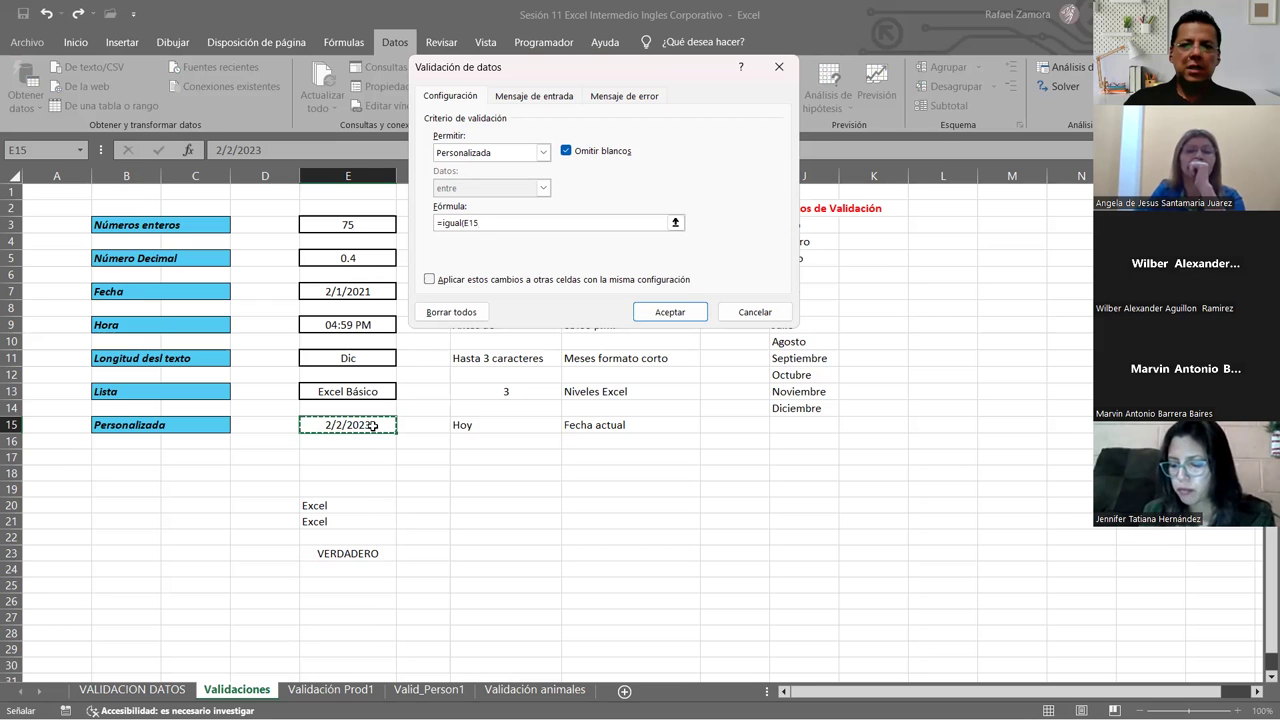
{"action": "type", "text": ",hoy("}
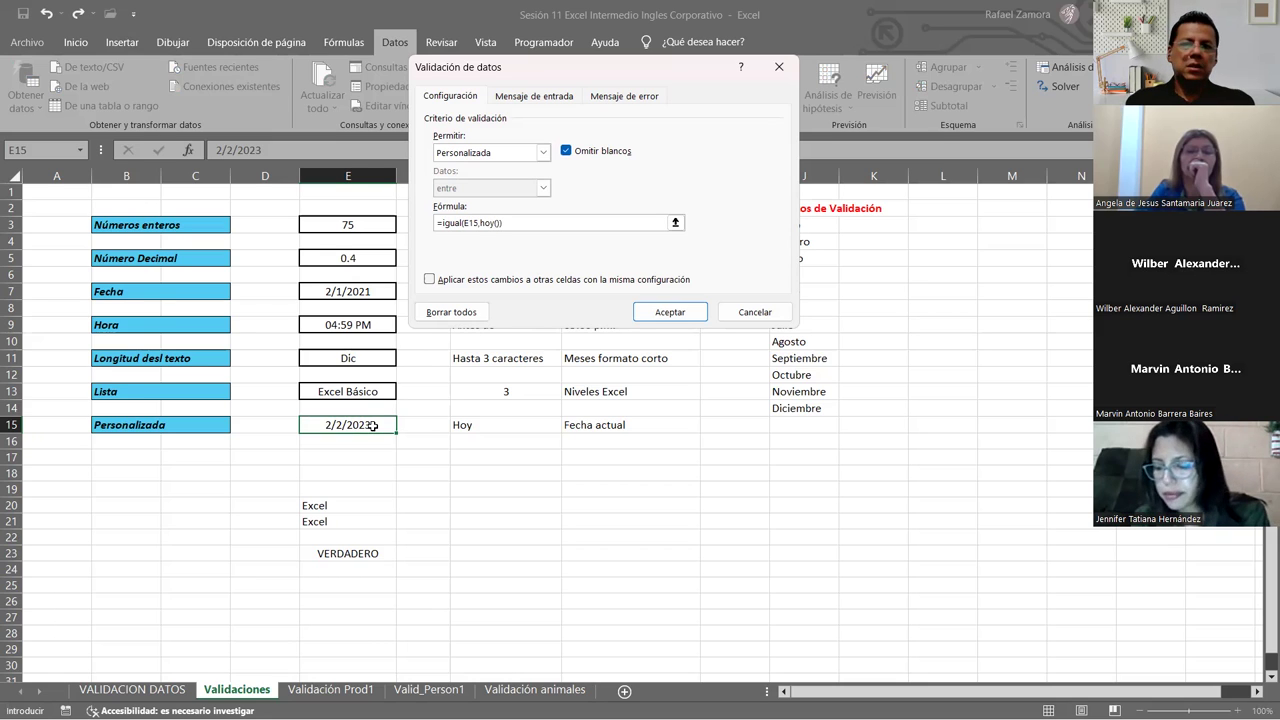
{"action": "left_click", "coordinate": [680, 311]}
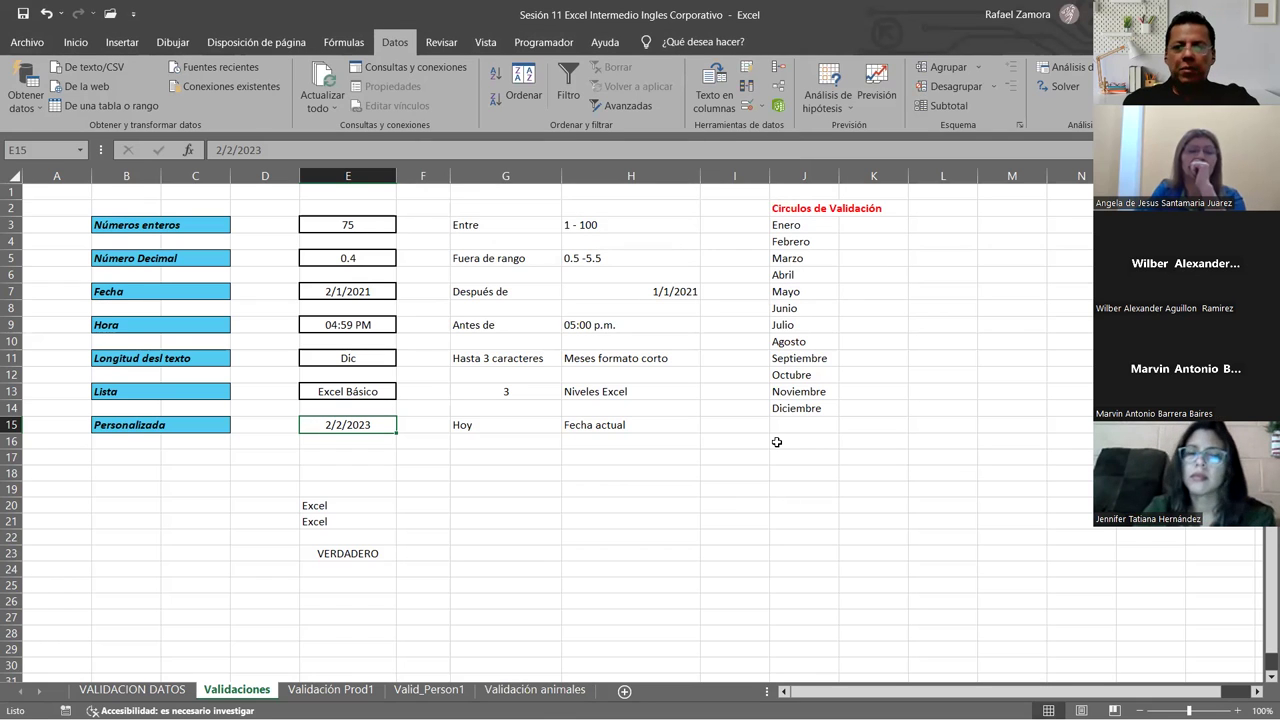
Try 29-5-23 and 31-5-23 in E15 (both rejected), then enter 30-5-23.
{"action": "type", "text": "29-5-236"}
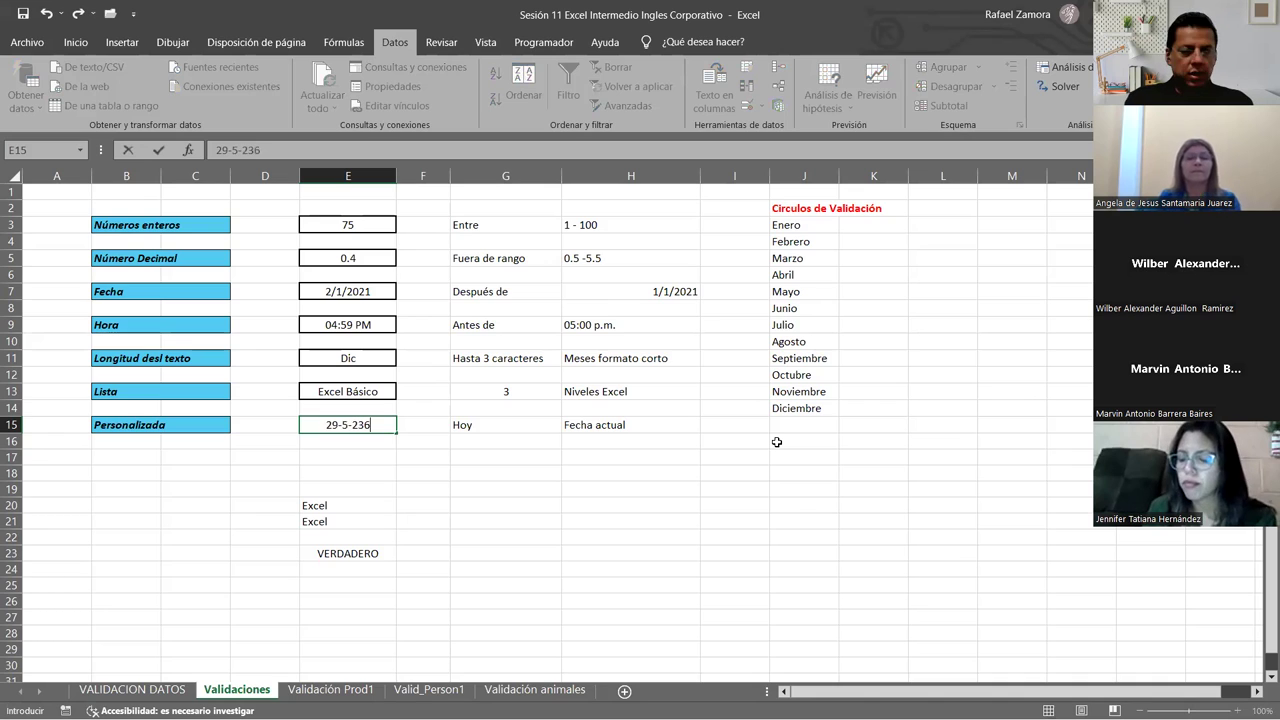
{"action": "key", "text": "BackSpace"}
{"action": "key", "text": "Return"}
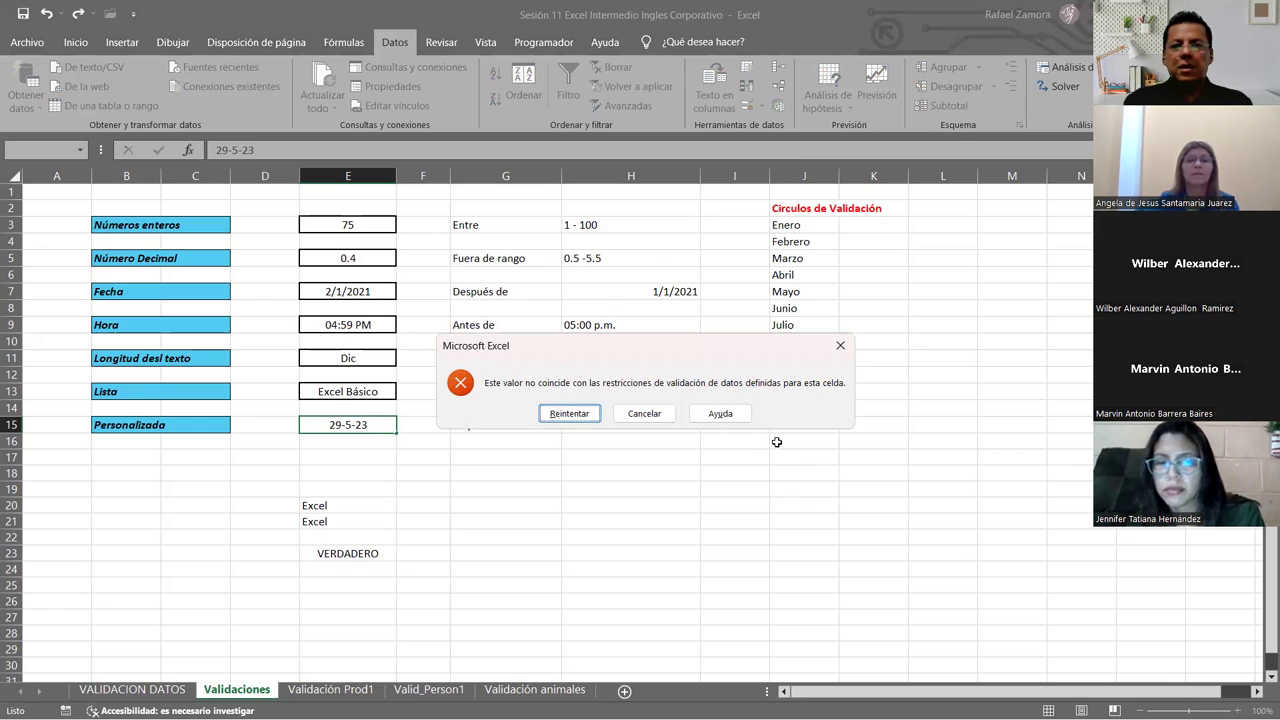
{"action": "key", "text": "Return"}
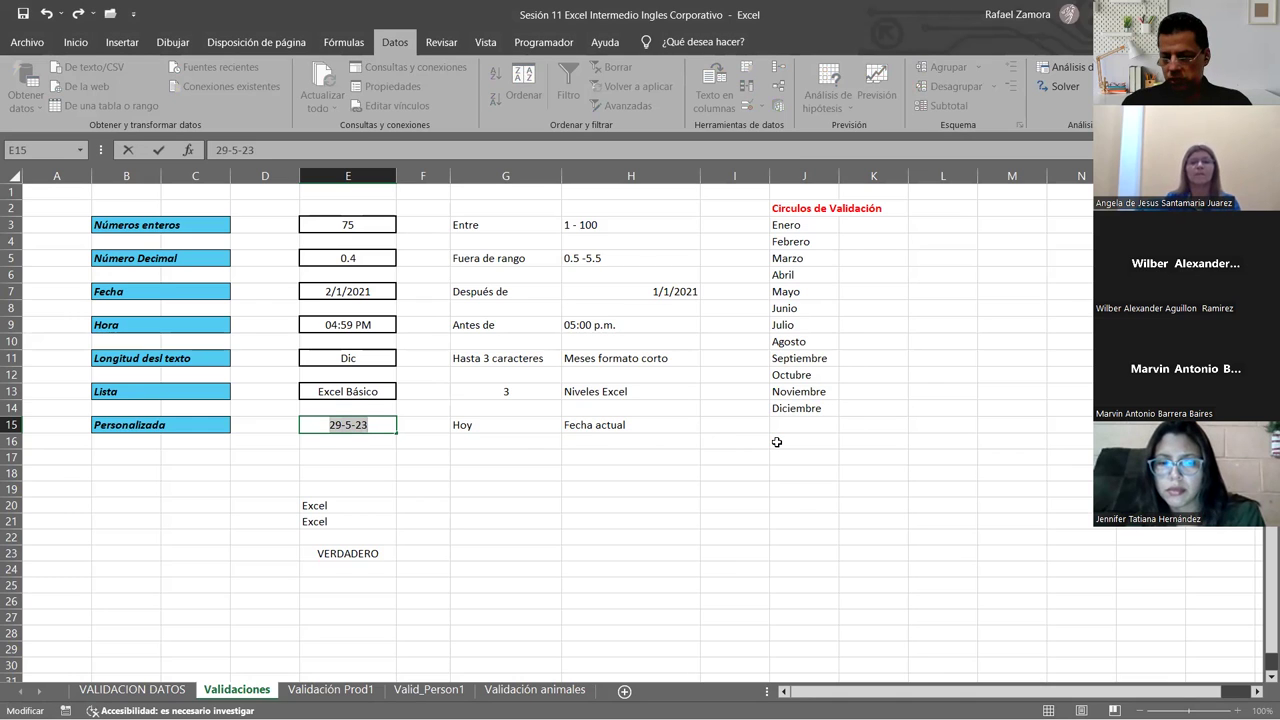
{"action": "type", "text": "31-5-23"}
{"action": "key", "text": "Return"}
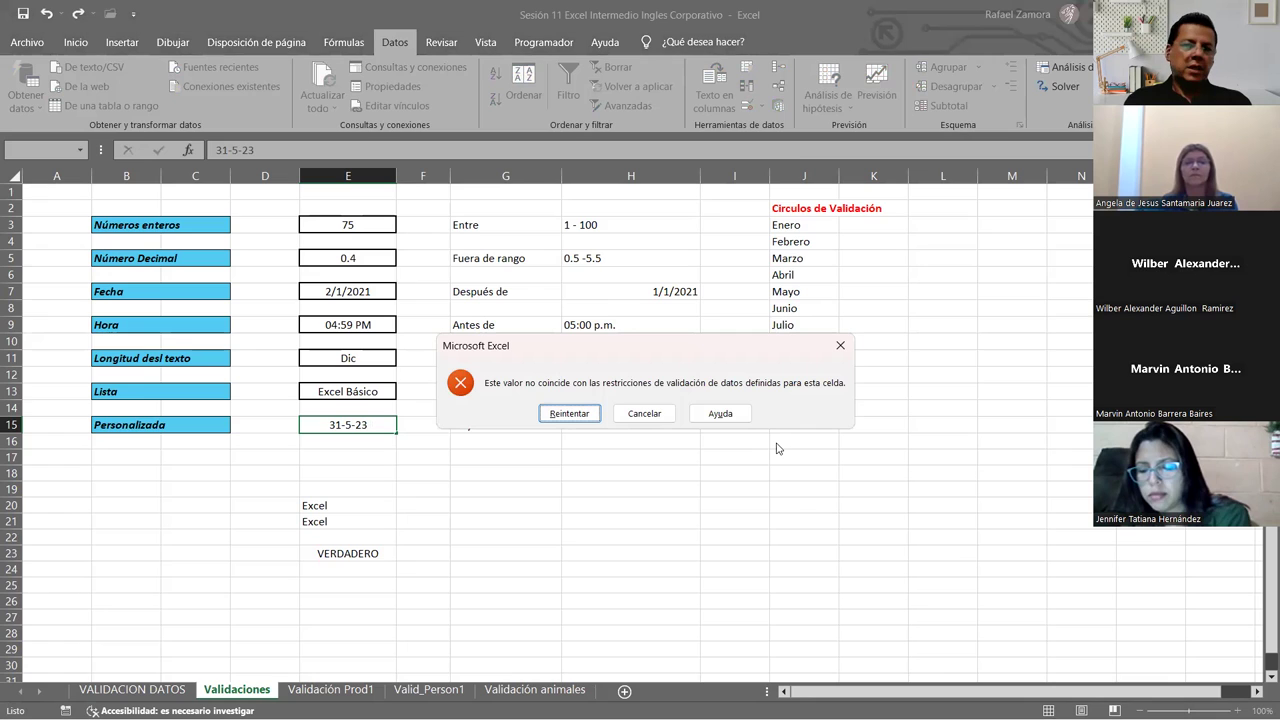
{"action": "key", "text": "Return"}
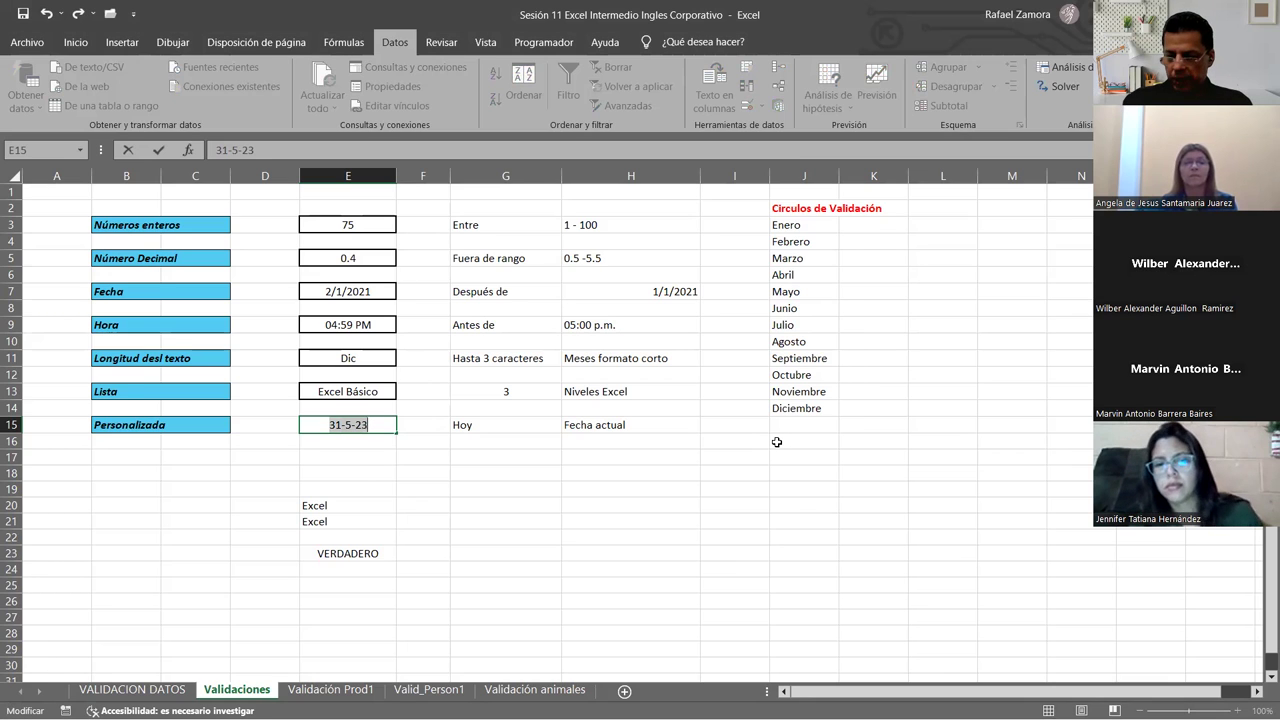
{"action": "type", "text": "30-5-23"}
{"action": "key", "text": "Return"}
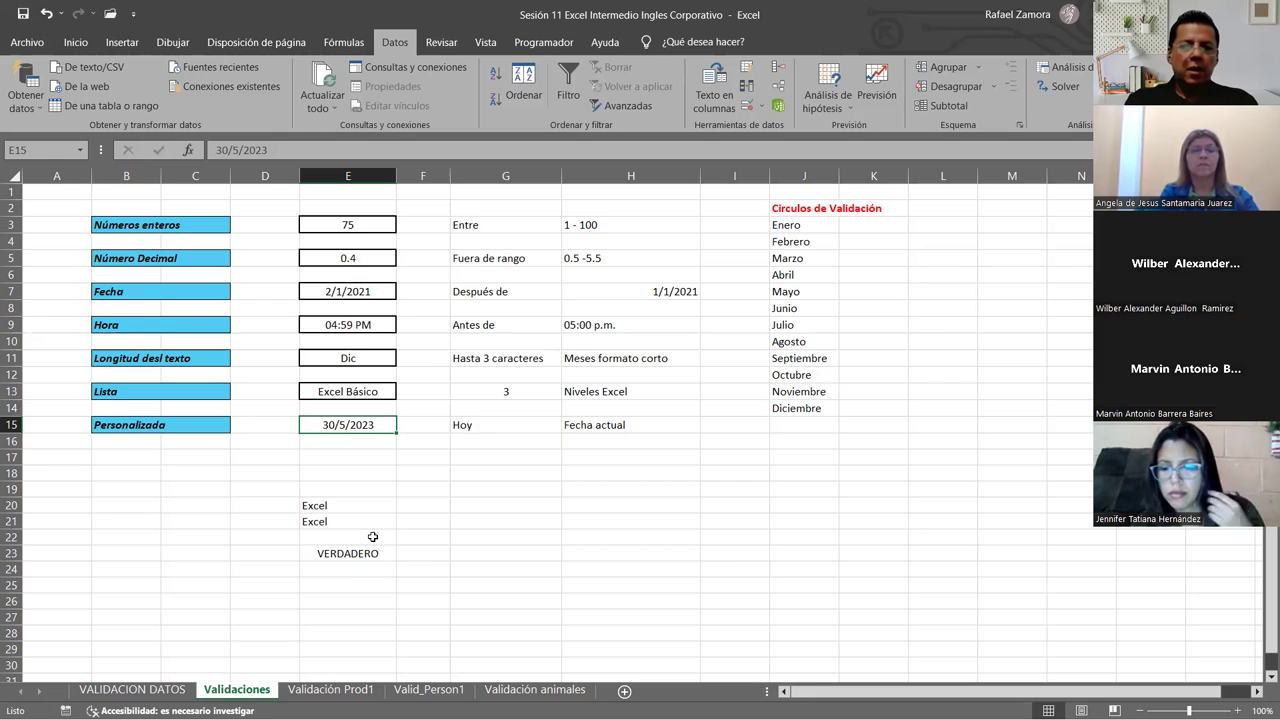
Replace the word Excel in E20 with the date 31-5-23.
{"action": "left_click", "coordinate": [334, 502]}
{"action": "key", "text": "alt+Down"}
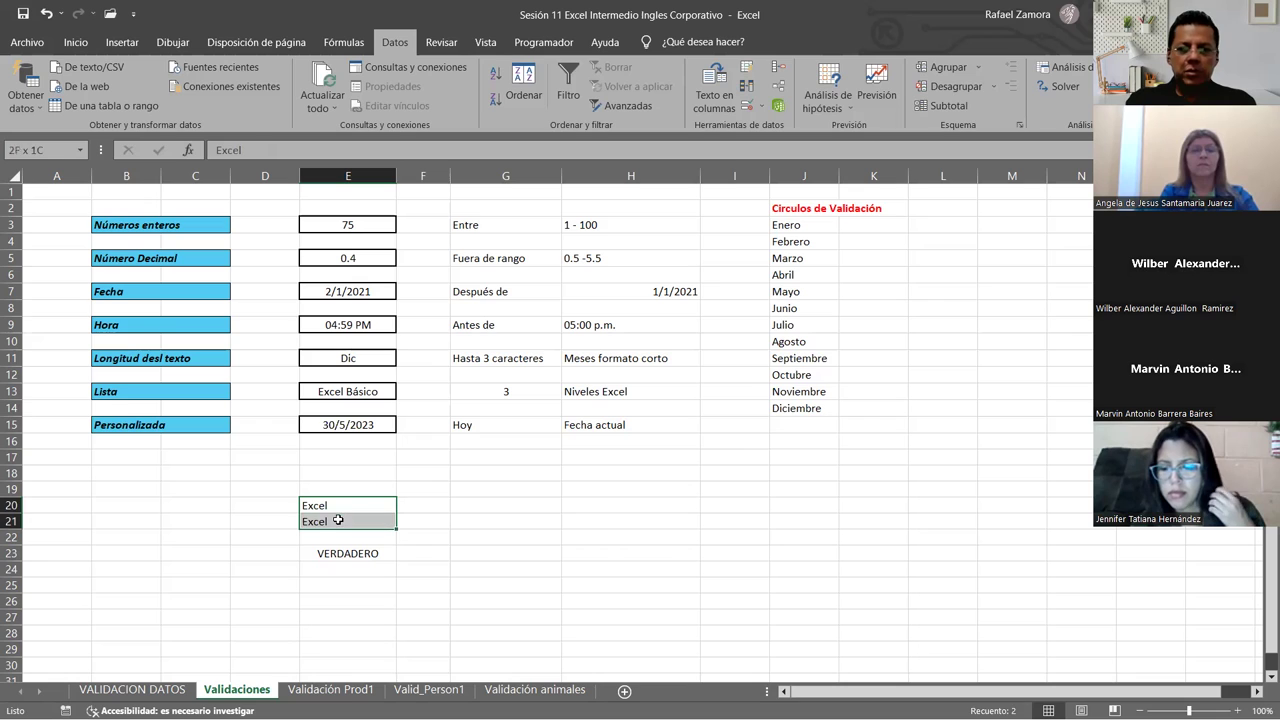
{"action": "key", "text": "Delete"}
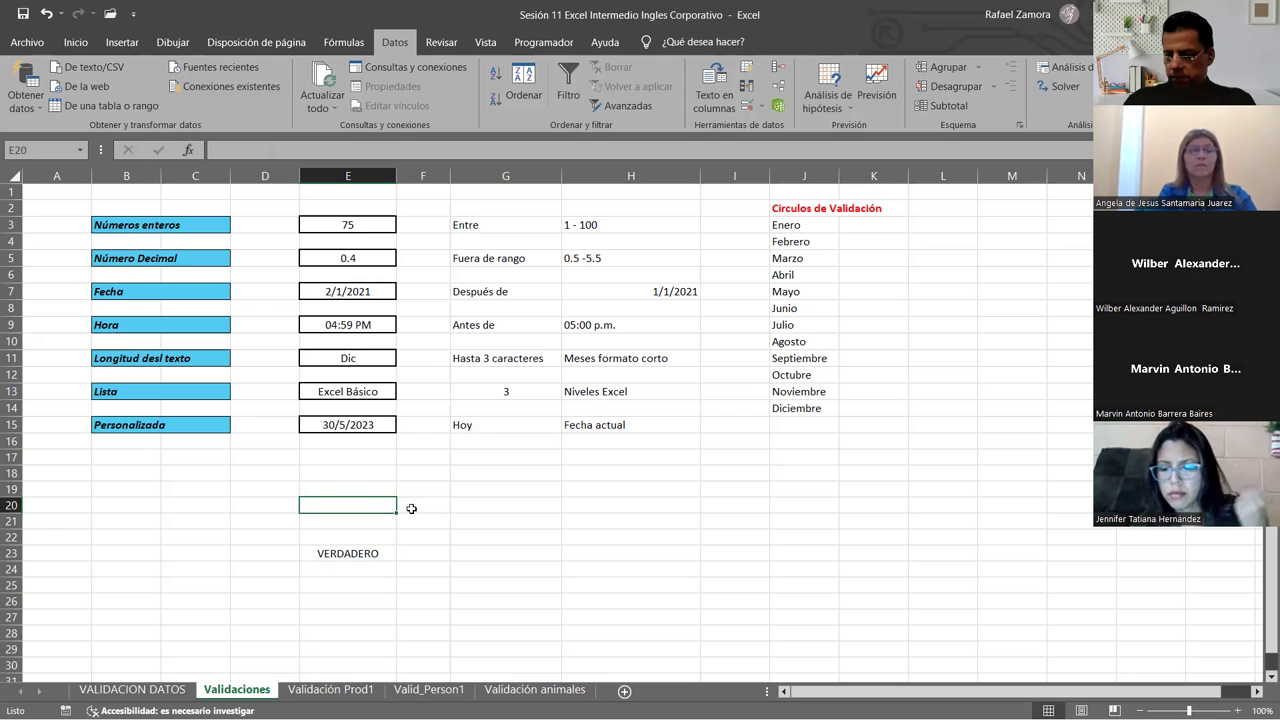
{"action": "type", "text": "31"}
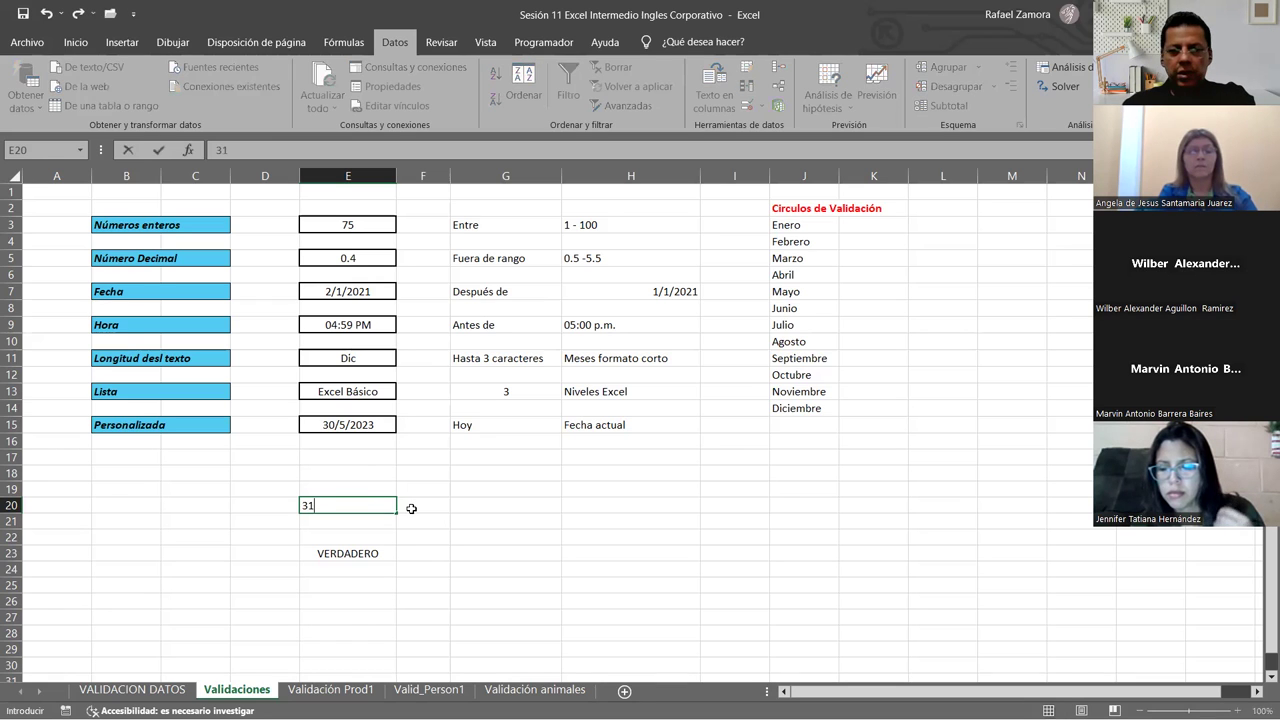
{"action": "type", "text": "-5"}
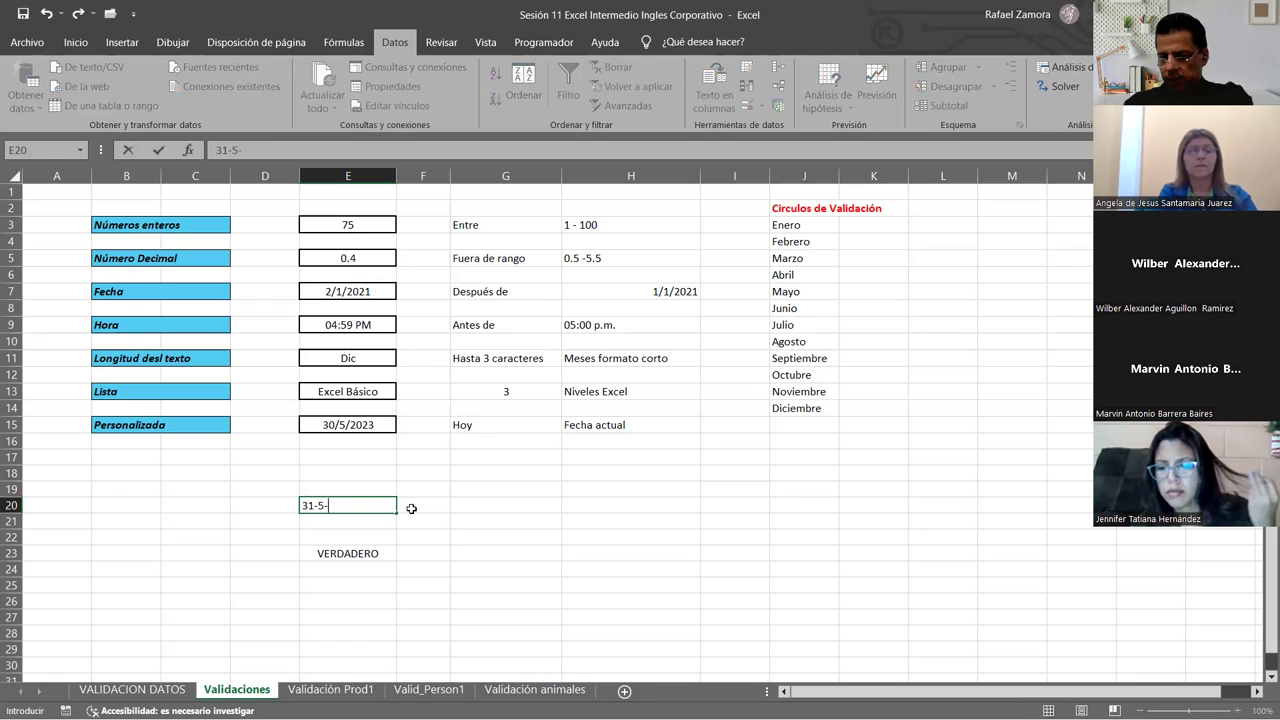
{"action": "type", "text": "-23"}
{"action": "key", "text": "Return"}
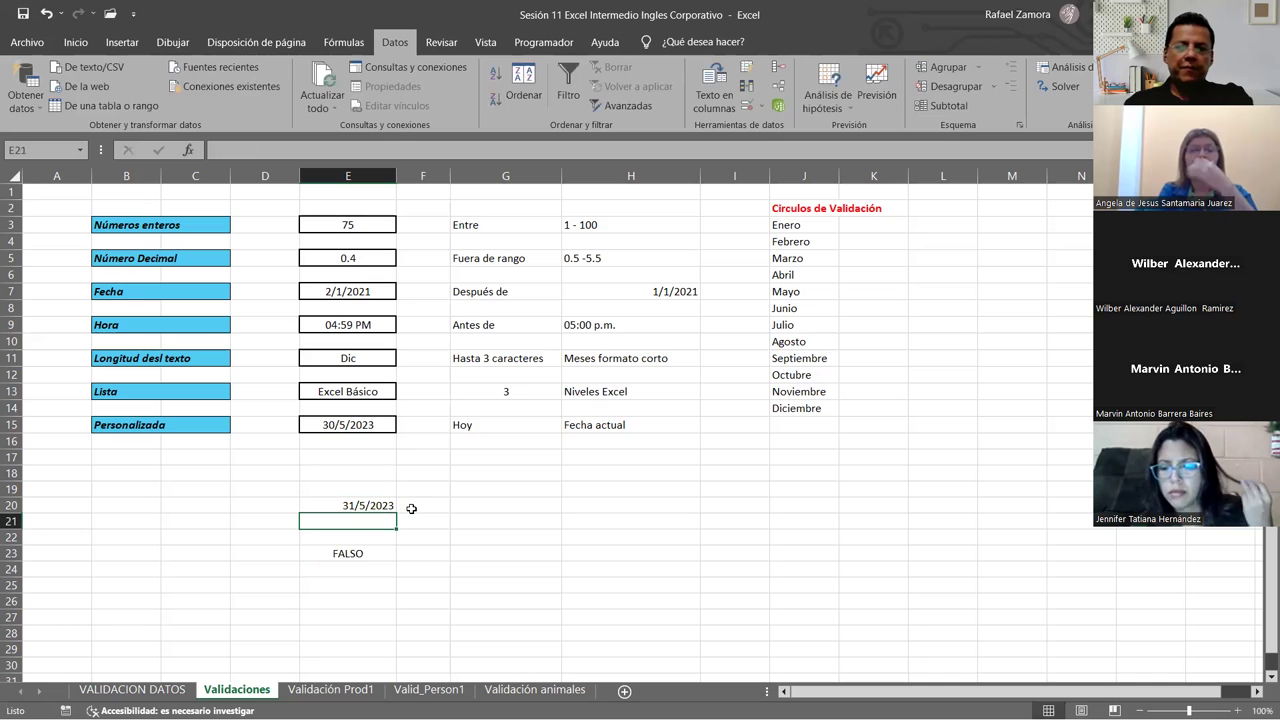
Enter =HOY() in E21.
{"action": "type", "text": "="}
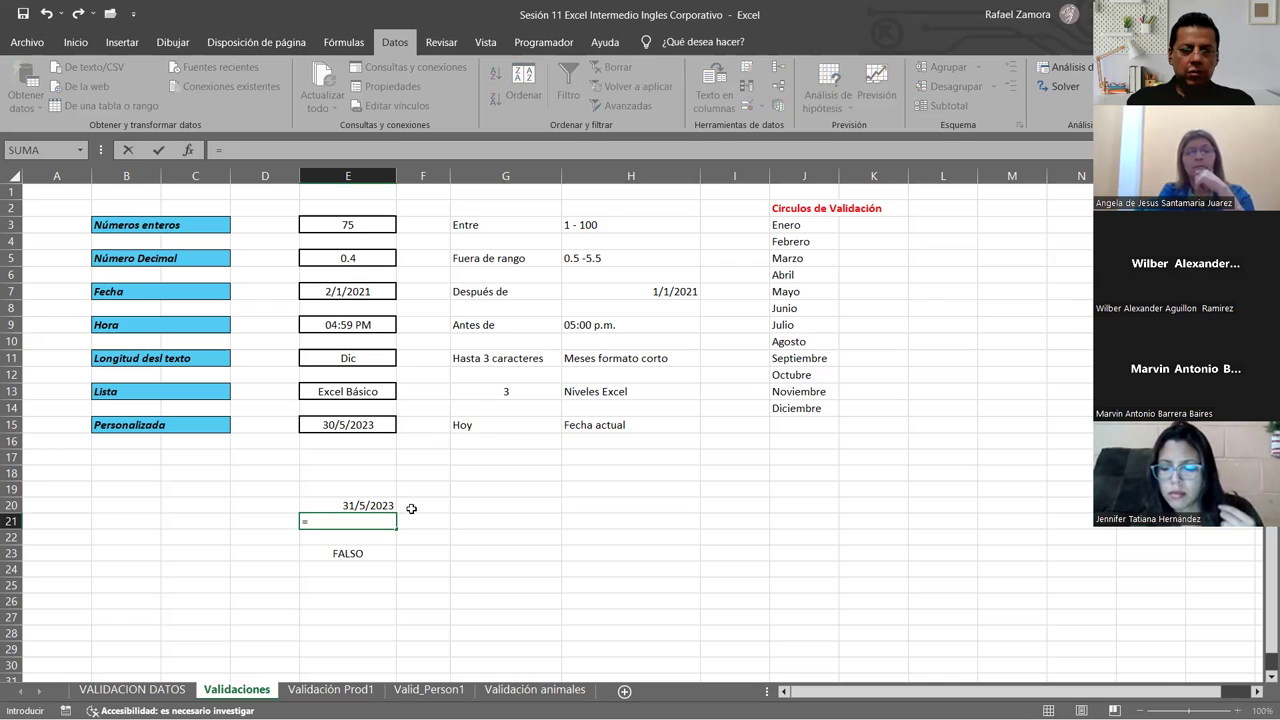
{"action": "type", "text": "hoy"}
{"action": "key", "text": "Tab"}
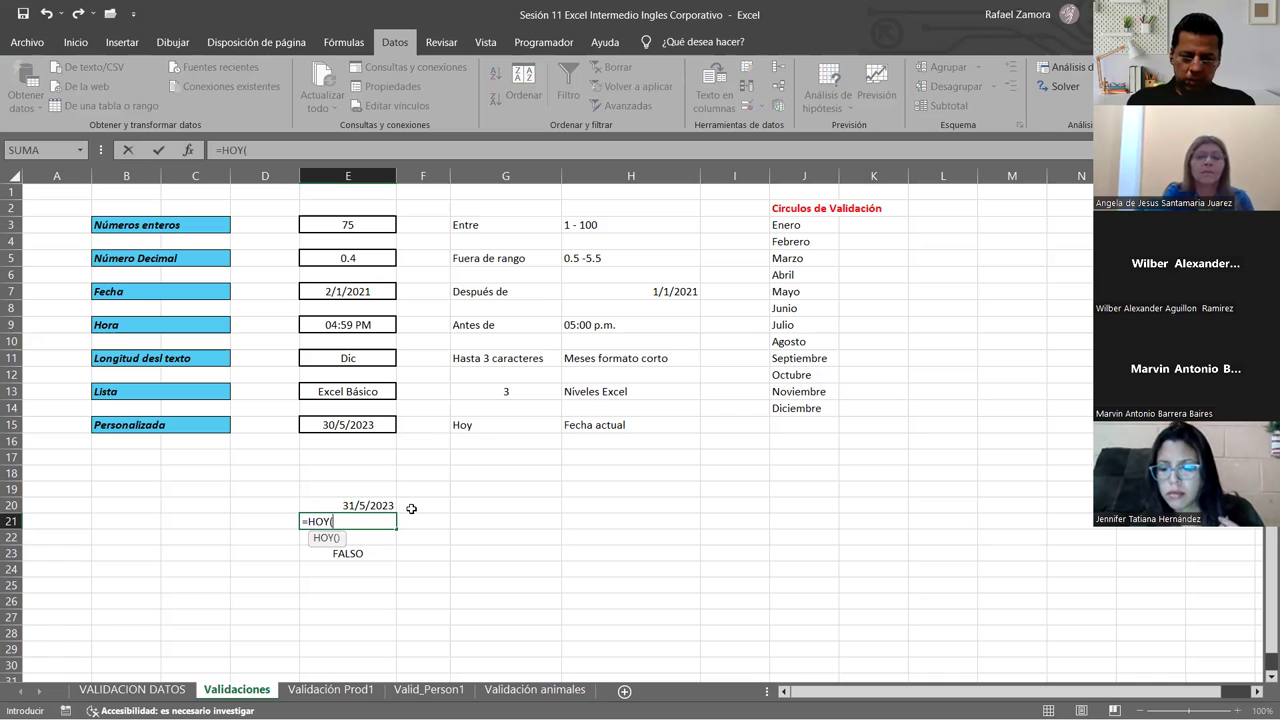
{"action": "key", "text": "Return"}
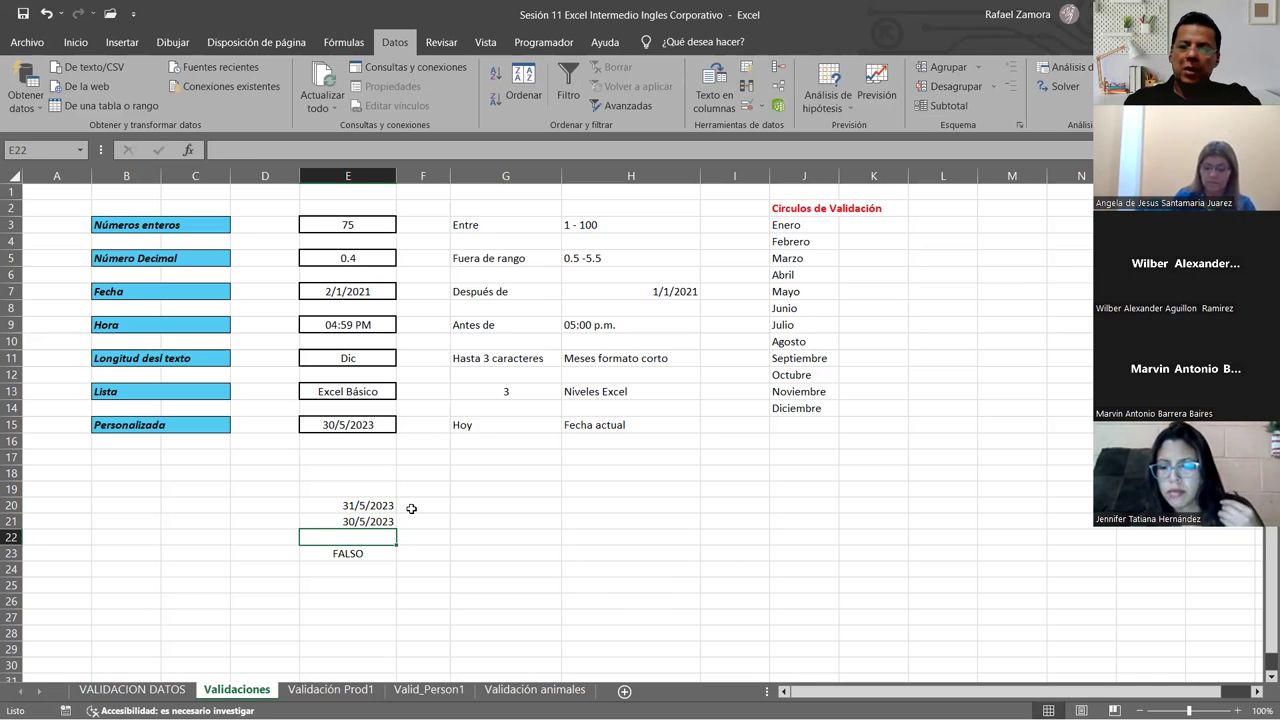
Inspect E20 and E21, then re-enter the E23 comparison formula.
{"action": "left_click", "coordinate": [377, 521]}
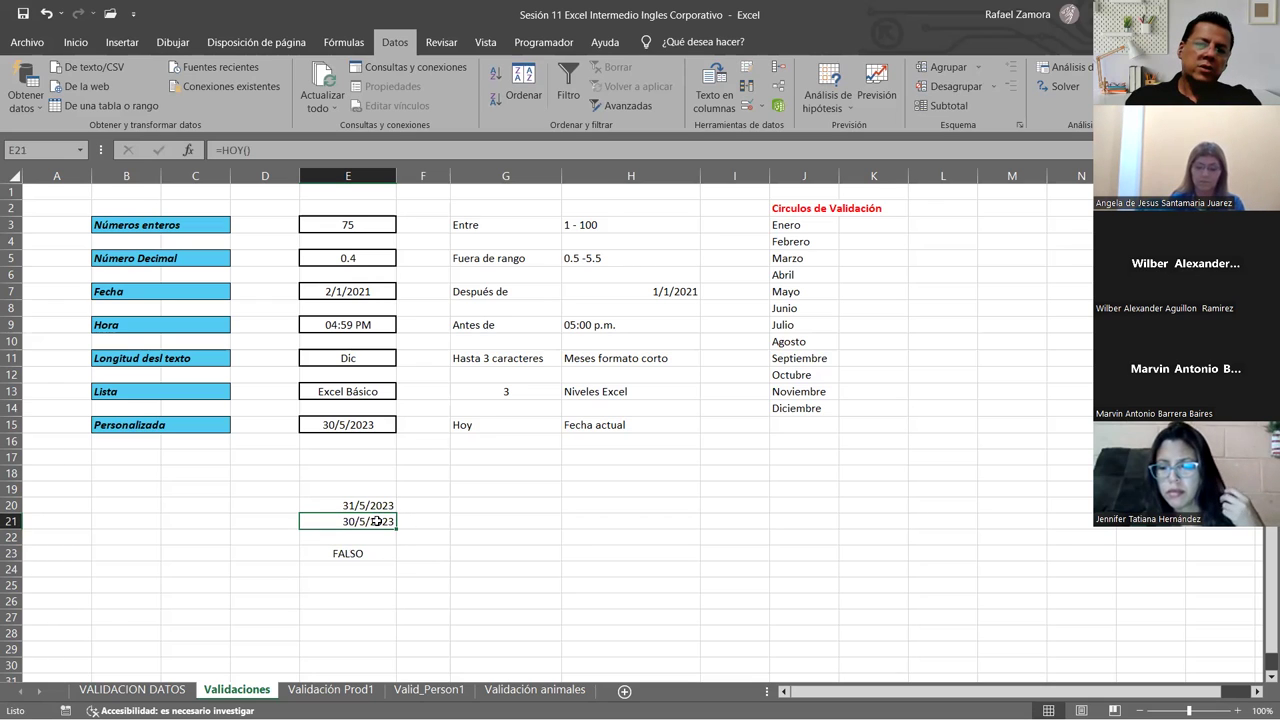
{"action": "left_click", "coordinate": [371, 506]}
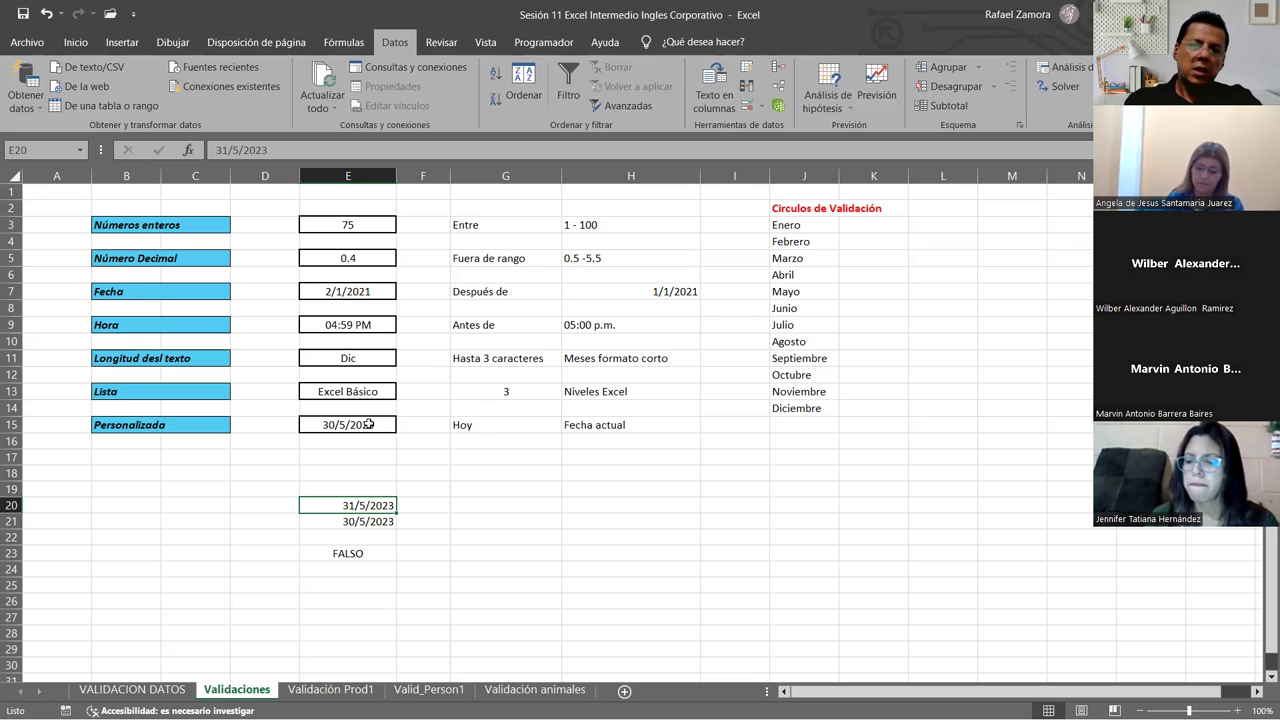
{"action": "left_click_drag", "start_coordinate": [337, 515], "coordinate": [345, 522]}
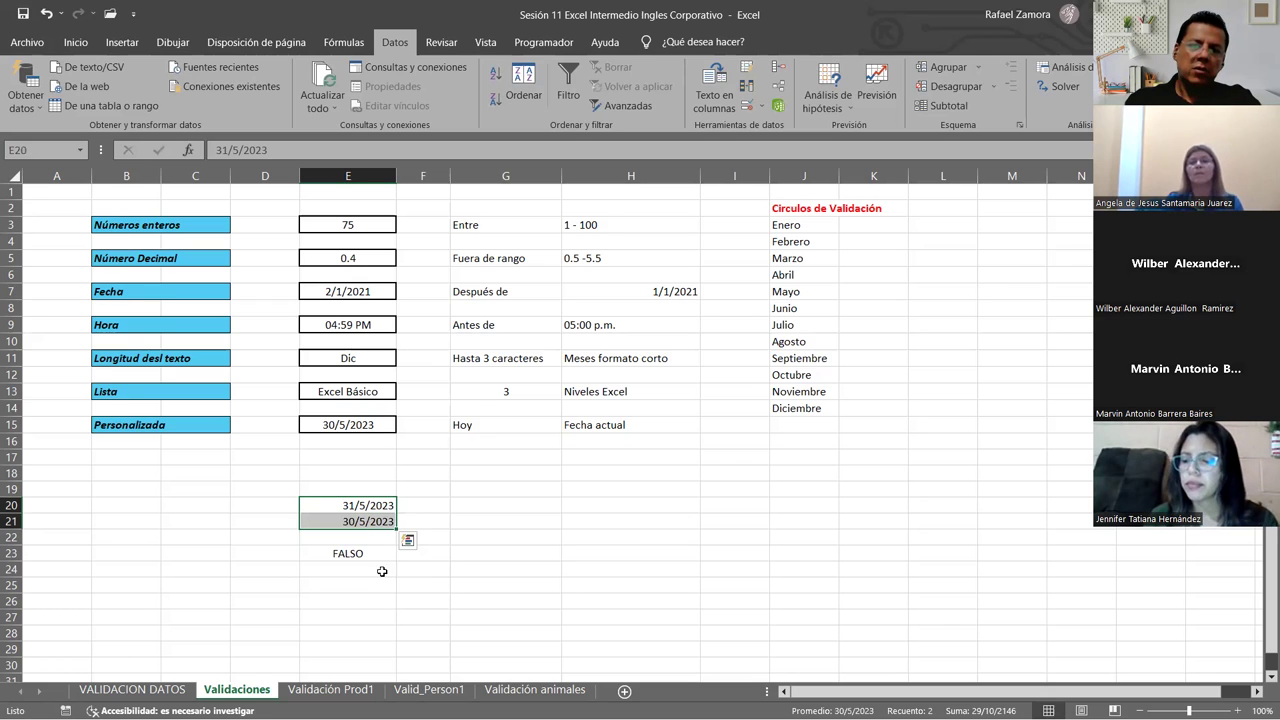
{"action": "left_click", "coordinate": [369, 560]}
{"action": "double_click", "coordinate": [369, 556]}
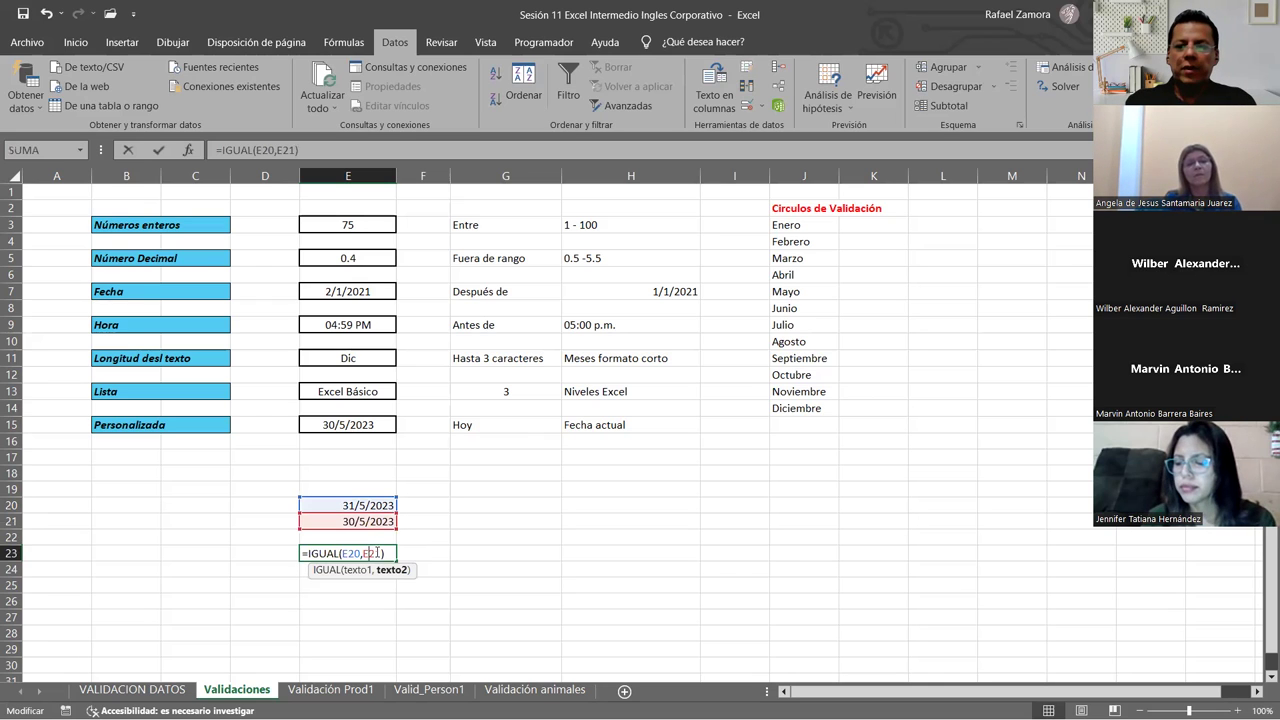
{"action": "key", "text": "Return"}
Change E20's date to 30-5-23.
{"action": "left_click", "coordinate": [378, 508]}
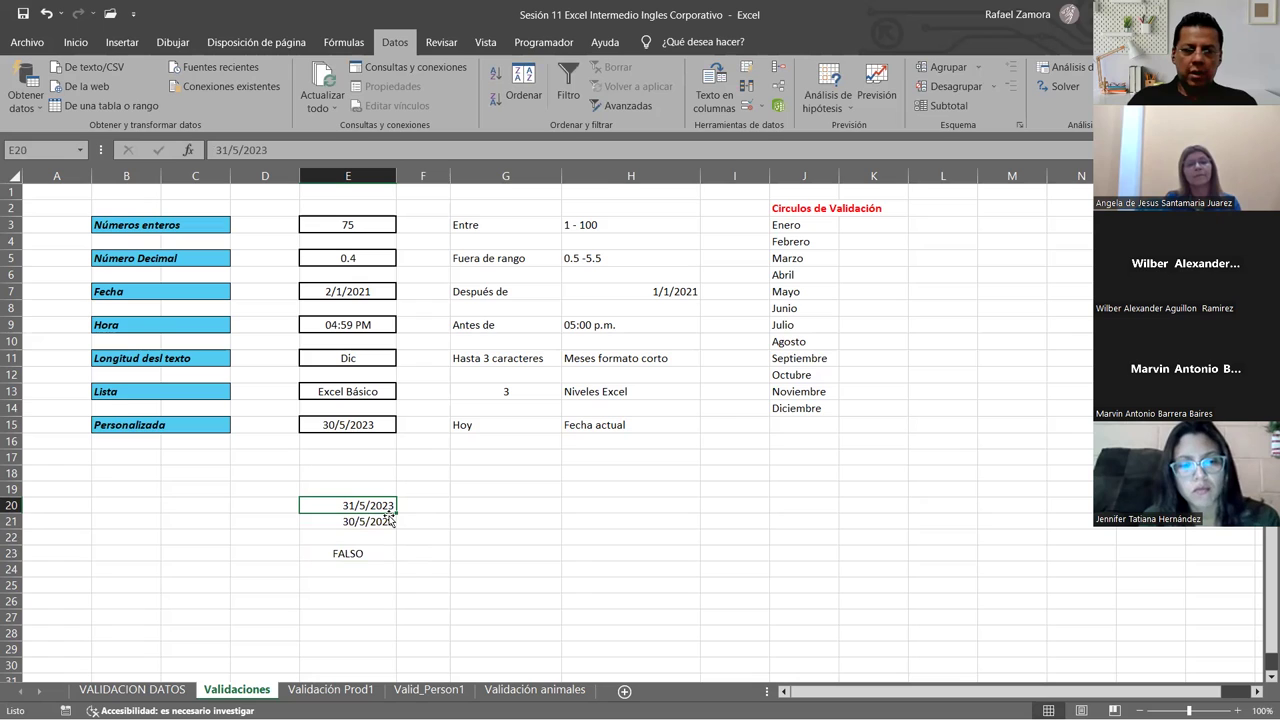
{"action": "left_click", "coordinate": [372, 523]}
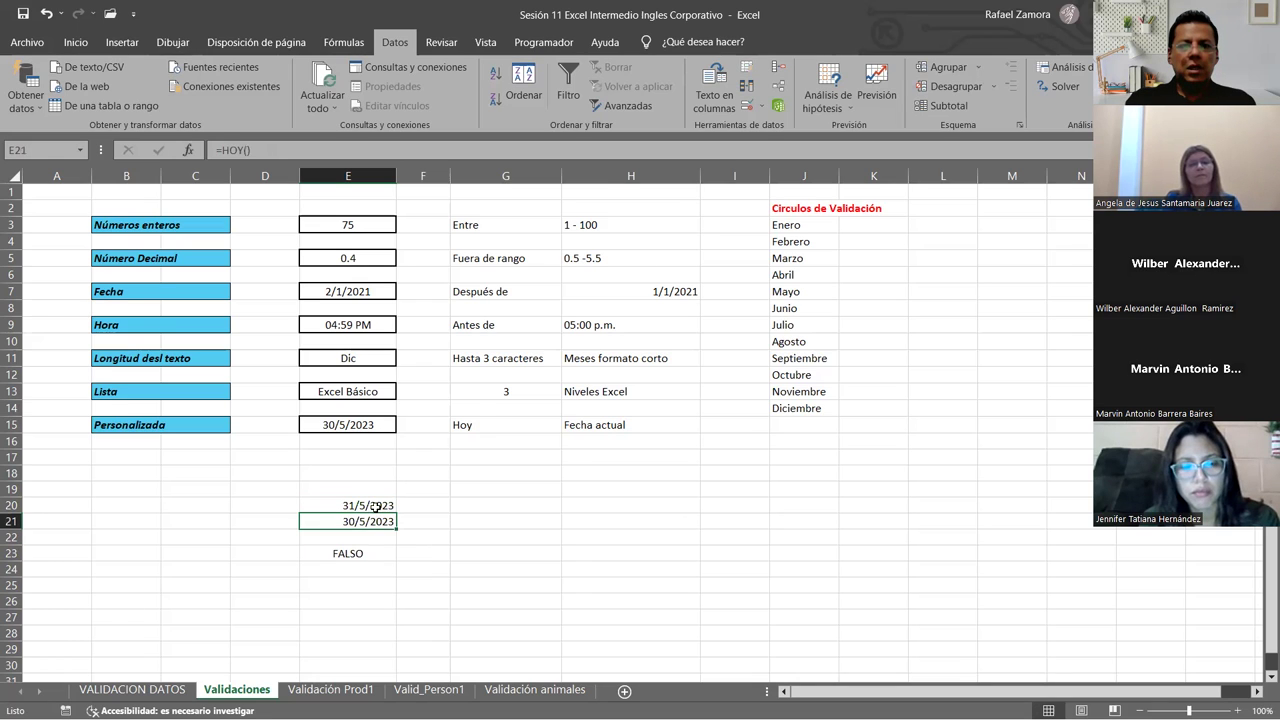
{"action": "left_click", "coordinate": [376, 507]}
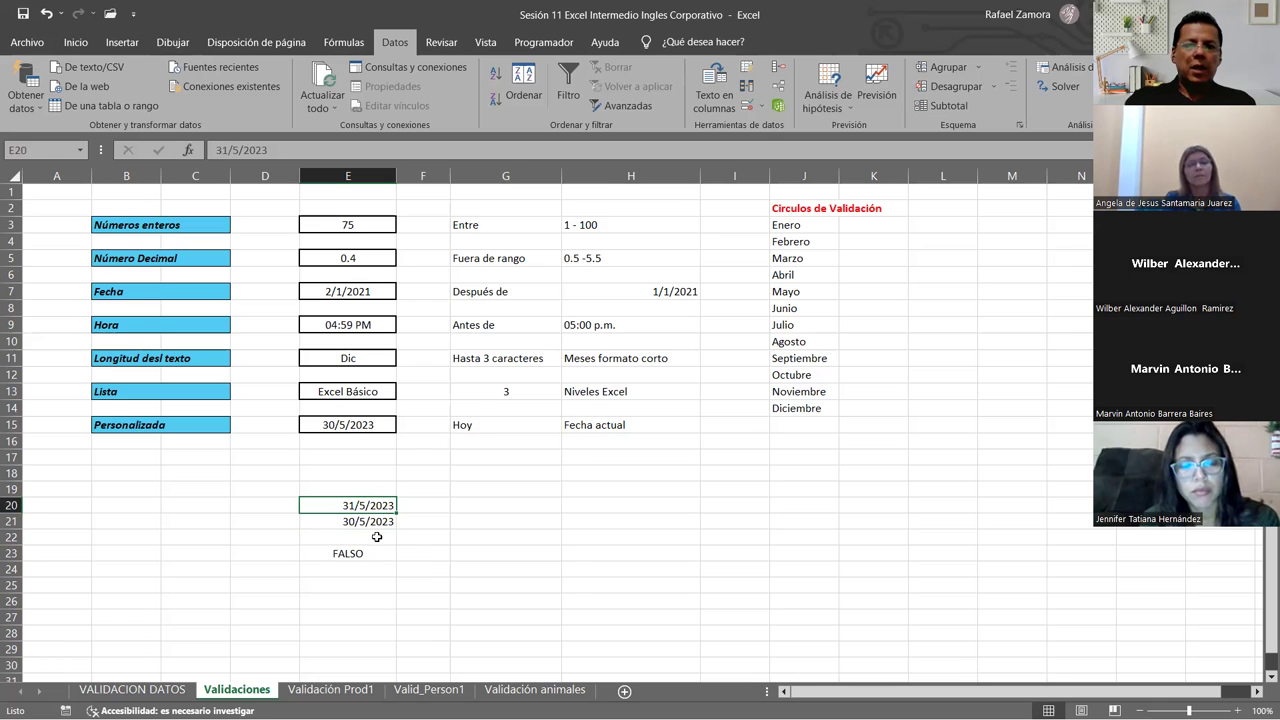
{"action": "left_click", "coordinate": [376, 521]}
{"action": "left_click", "coordinate": [382, 506]}
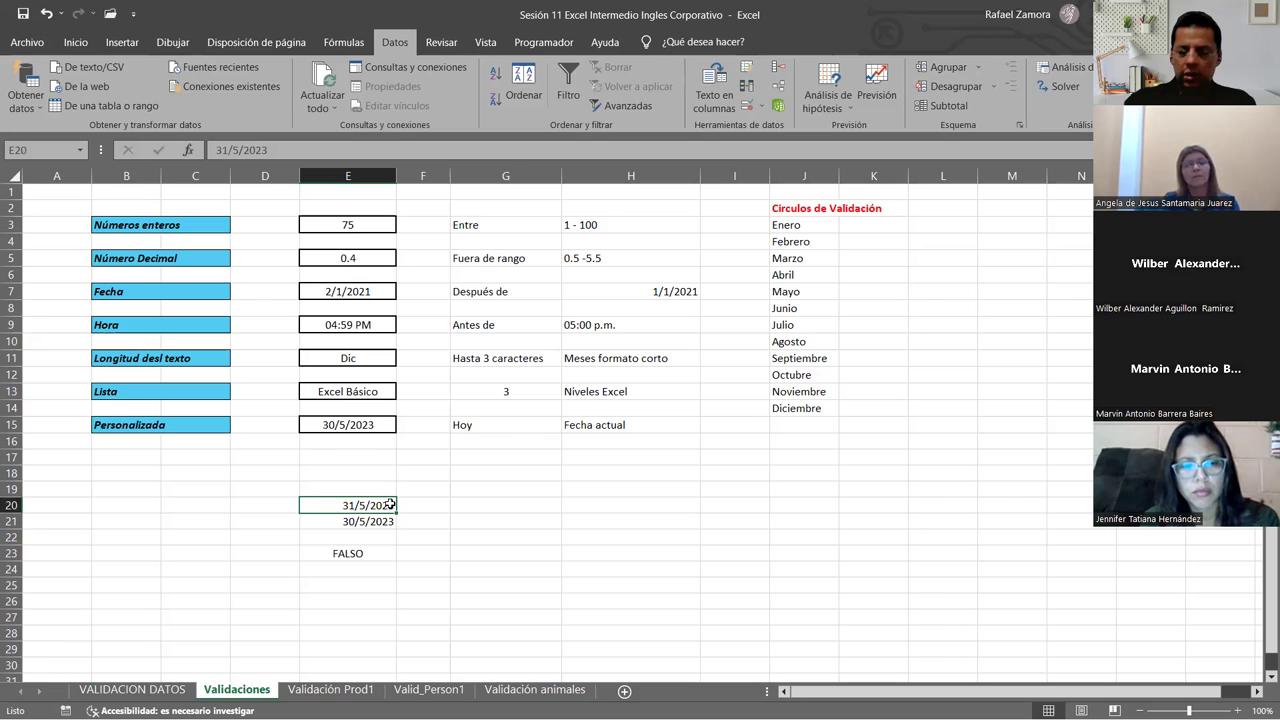
{"action": "type", "text": "30-"}
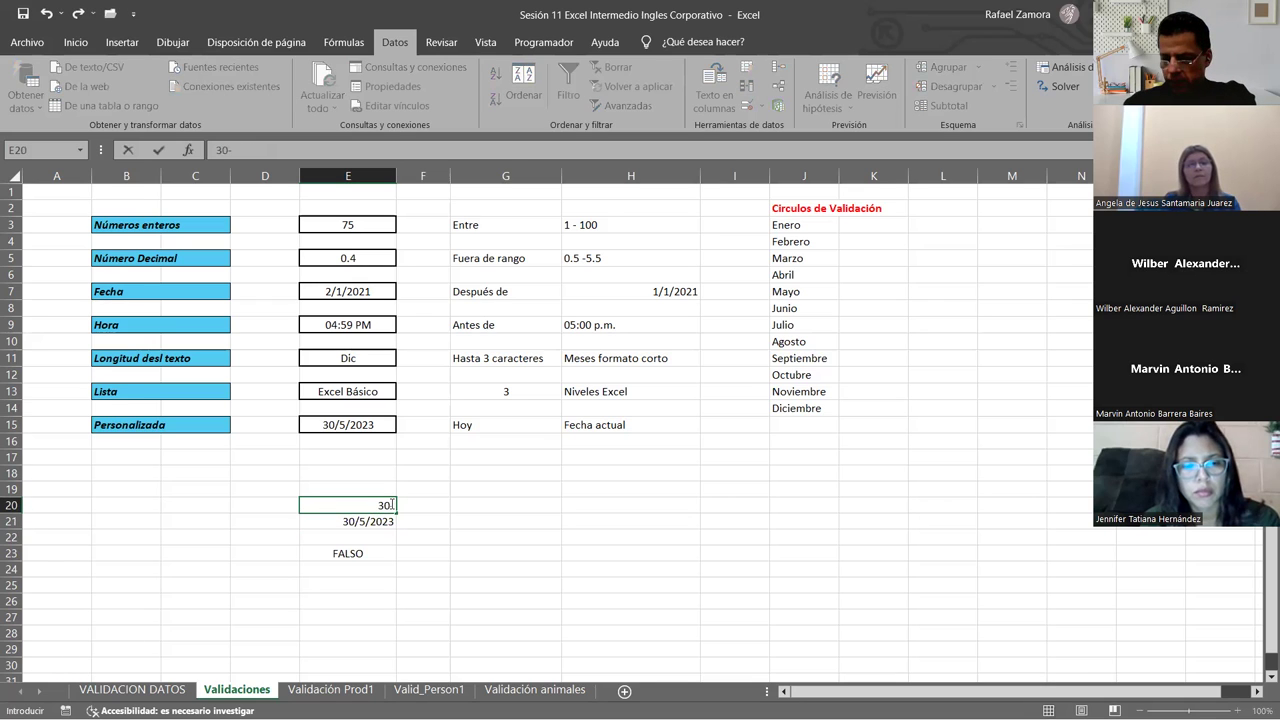
{"action": "type", "text": "5-23"}
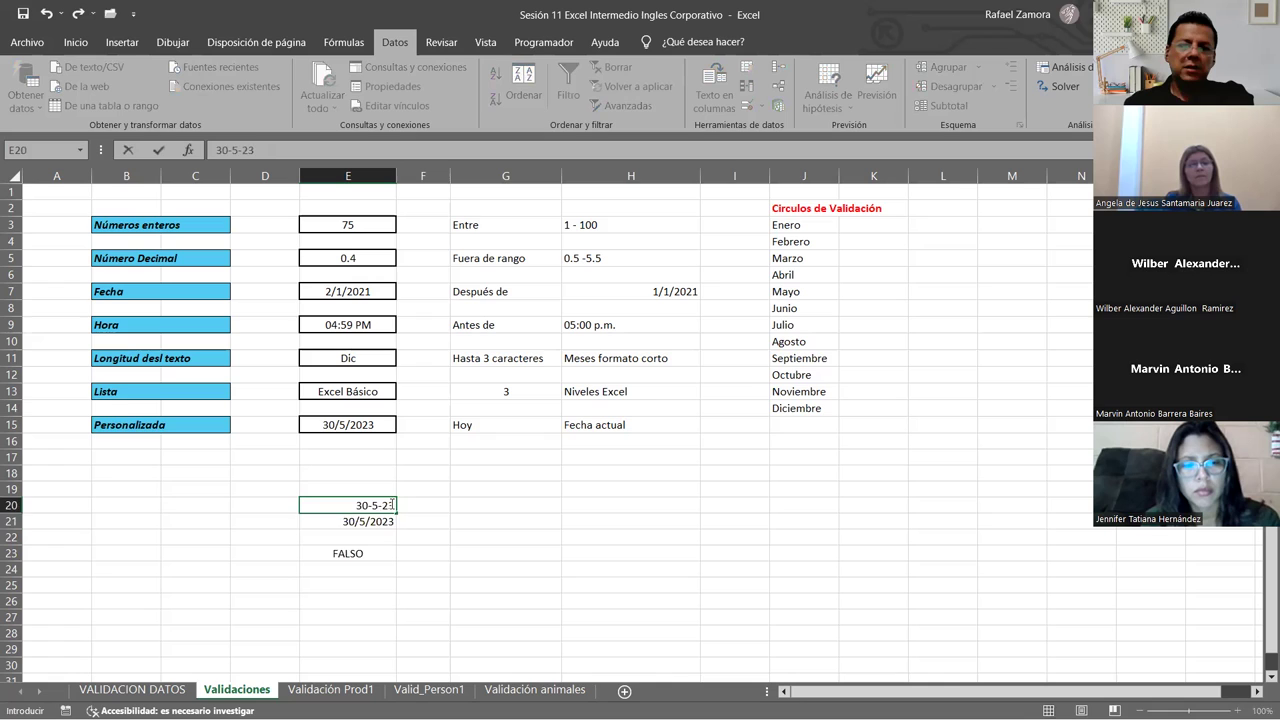
{"action": "key", "text": "Return"}
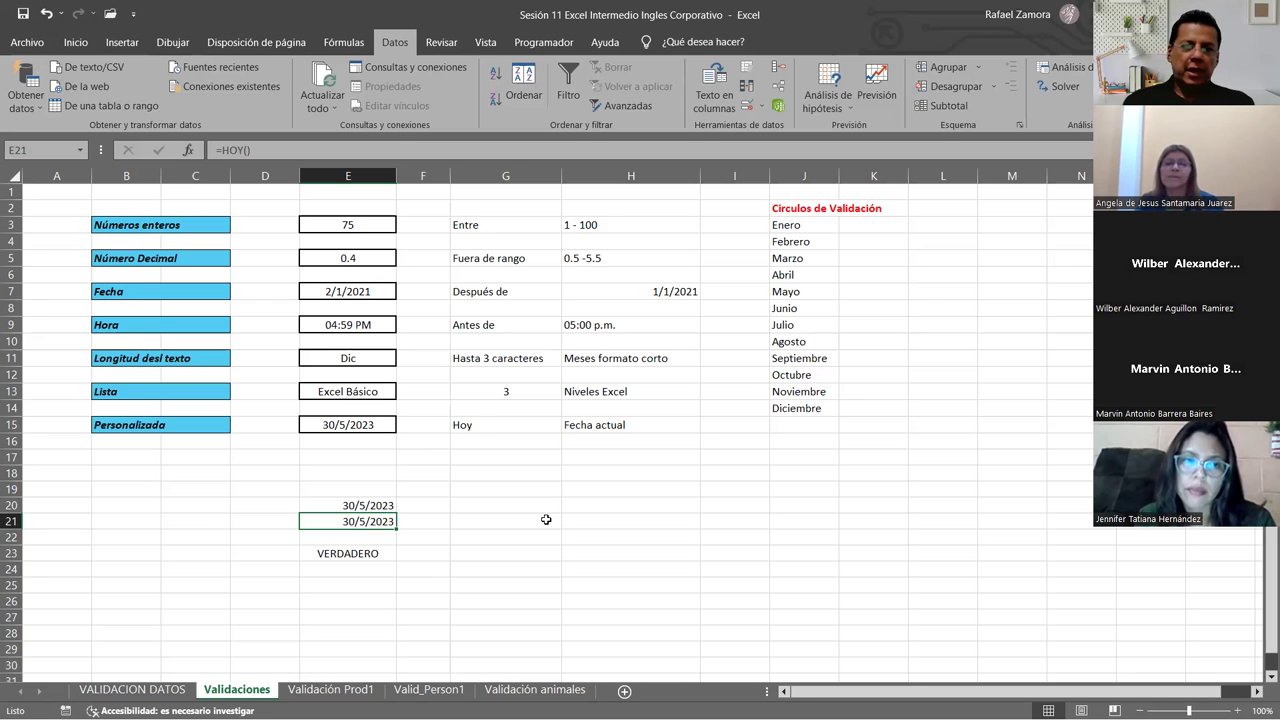
Start an IGUAL formula in G20, then cancel it.
{"action": "key", "text": "Right"}
{"action": "key", "text": "Right"}
{"action": "key", "text": "Up"}
{"action": "type", "text": "}"}
{"action": "key", "text": "BackSpace"}
{"action": "type", "text": "="}
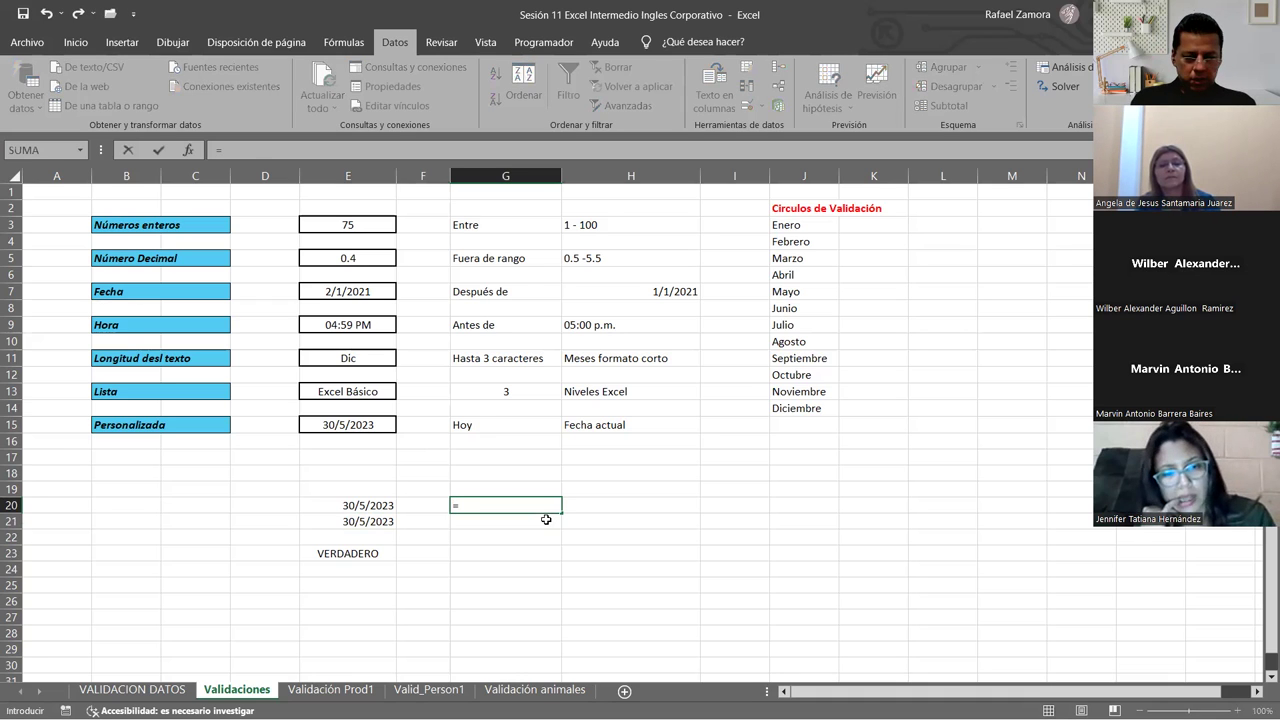
{"action": "type", "text": "ig"}
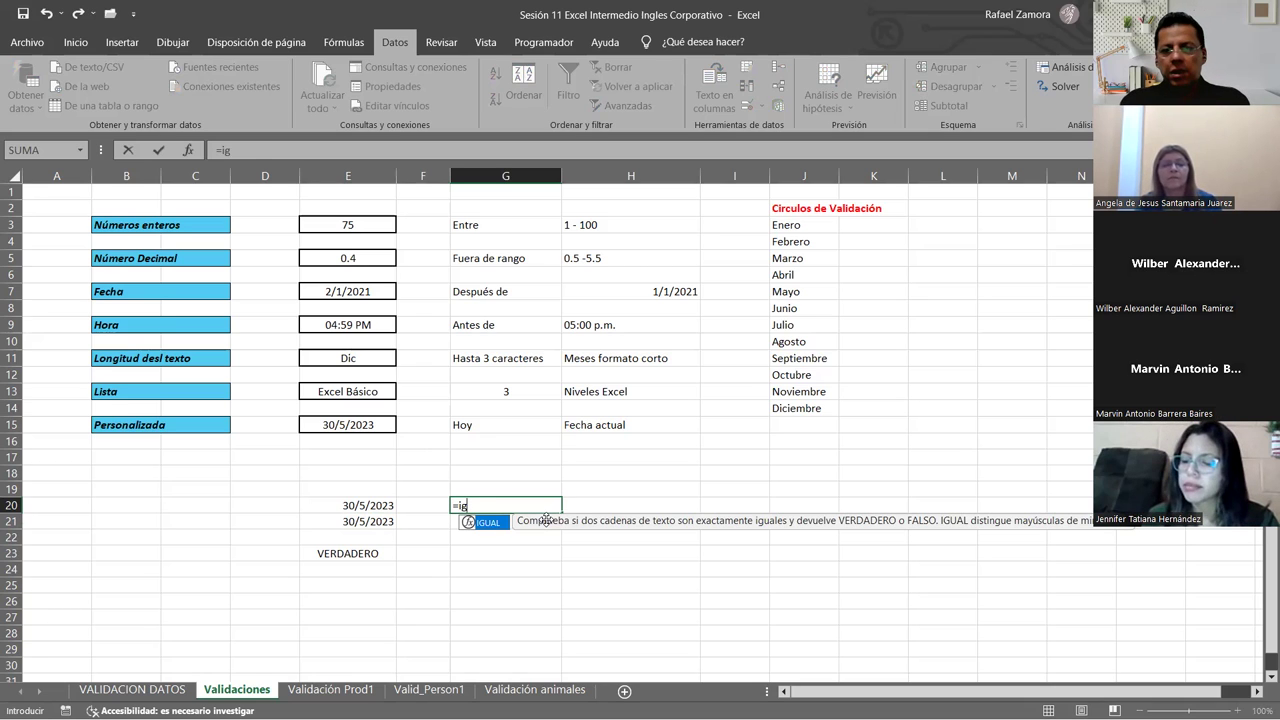
{"action": "key", "text": "Tab"}
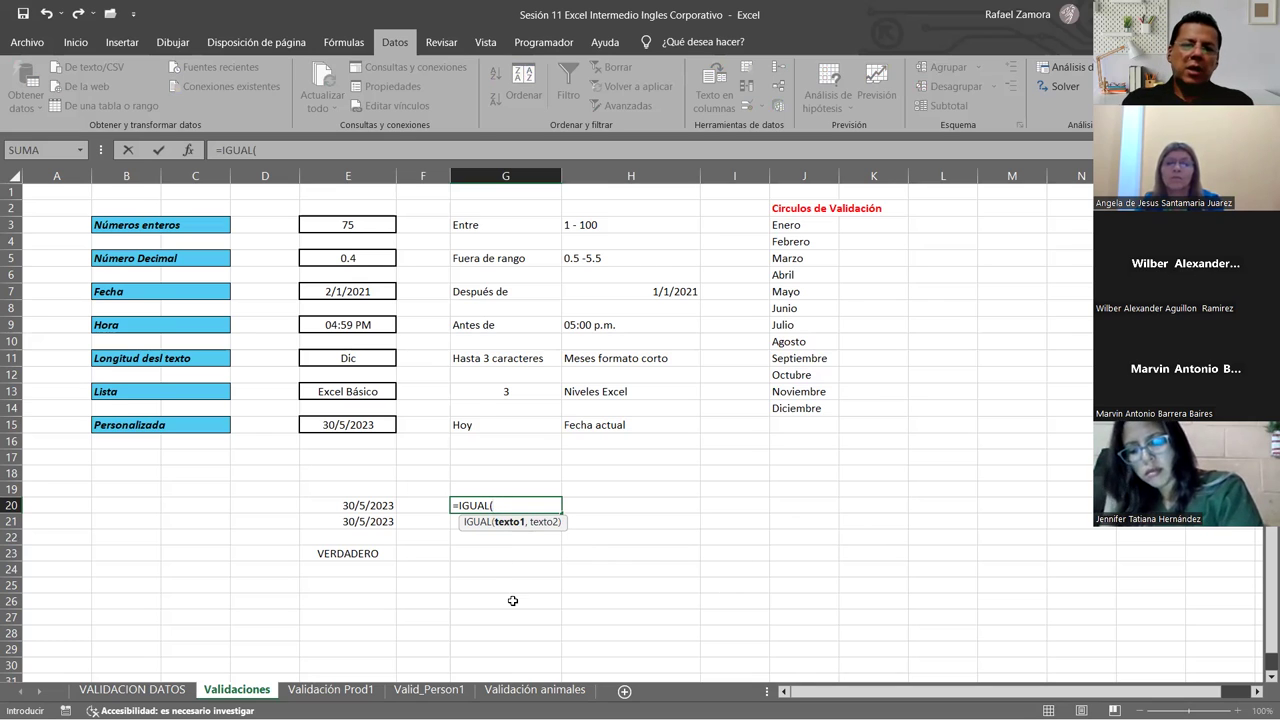
{"action": "key", "text": "Escape"}
{"action": "left_click", "coordinate": [414, 564]}
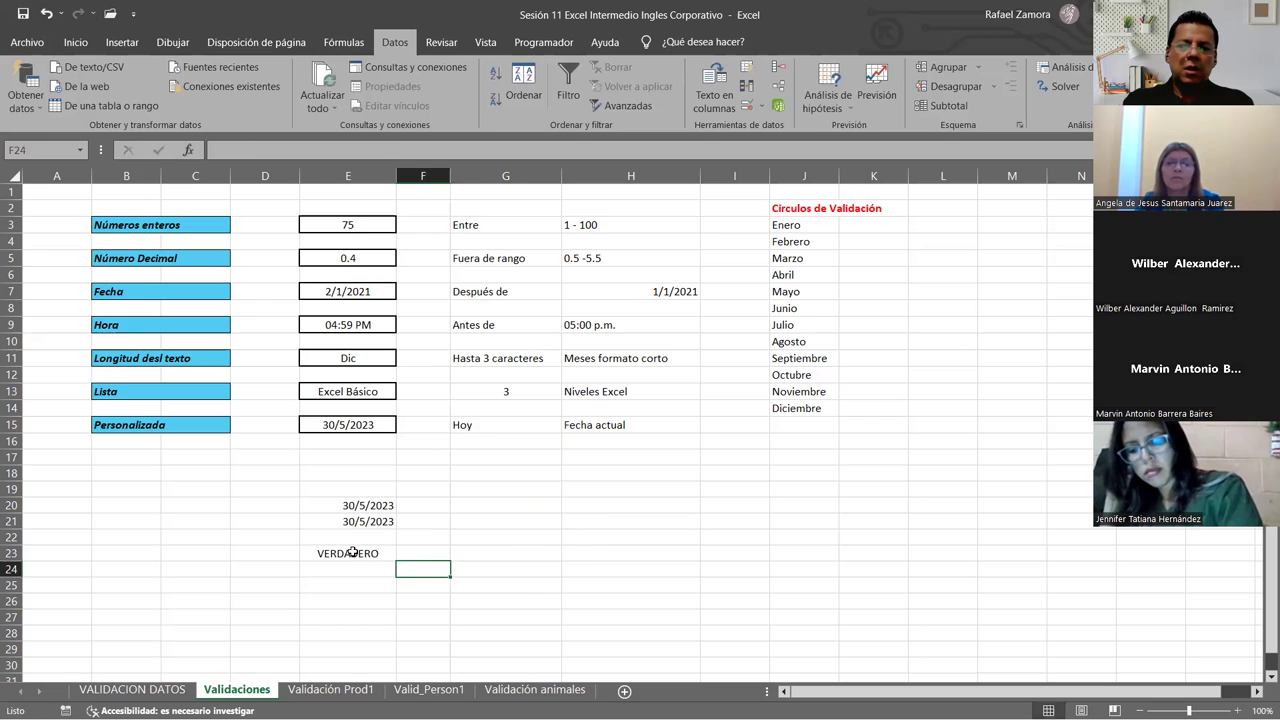
Re-confirm the E23 comparison so it shows VERDADERO, then go to Validación Prod1.
{"action": "left_click", "coordinate": [352, 552]}
{"action": "double_click", "coordinate": [352, 552]}
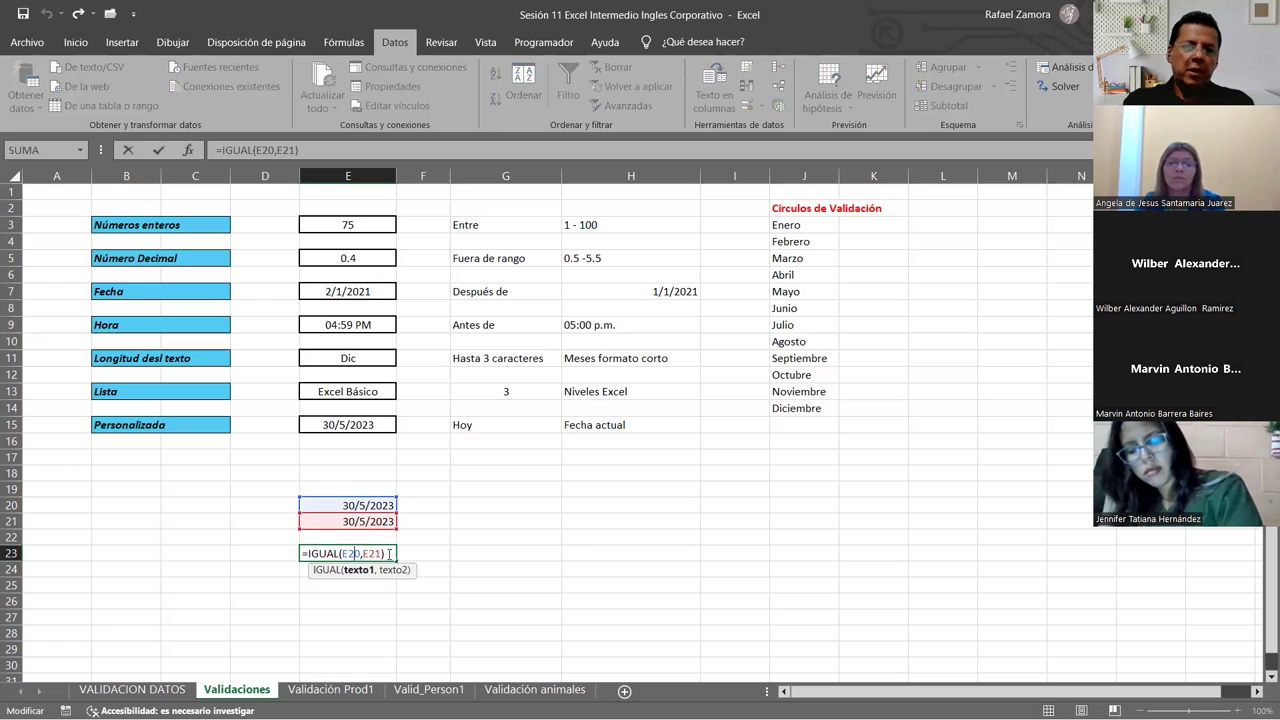
{"action": "key", "text": "ctrl+Return"}
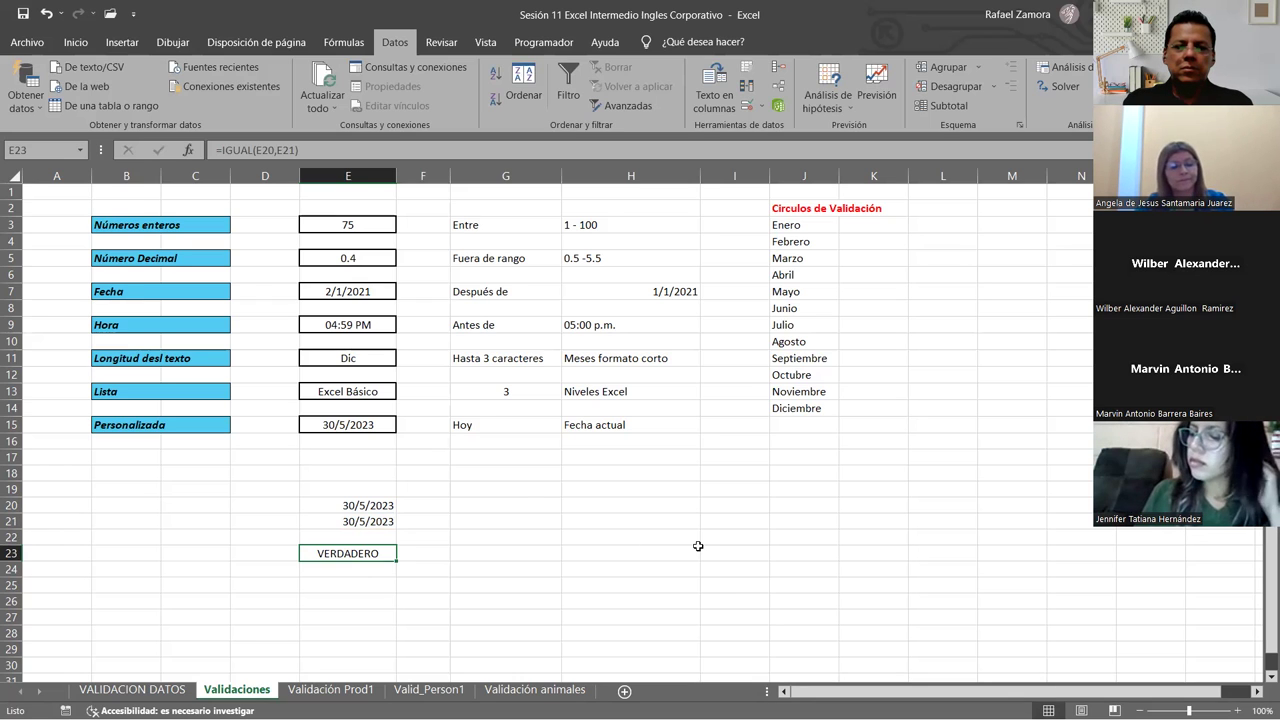
{"action": "key", "text": "ctrl+Page_Down"}
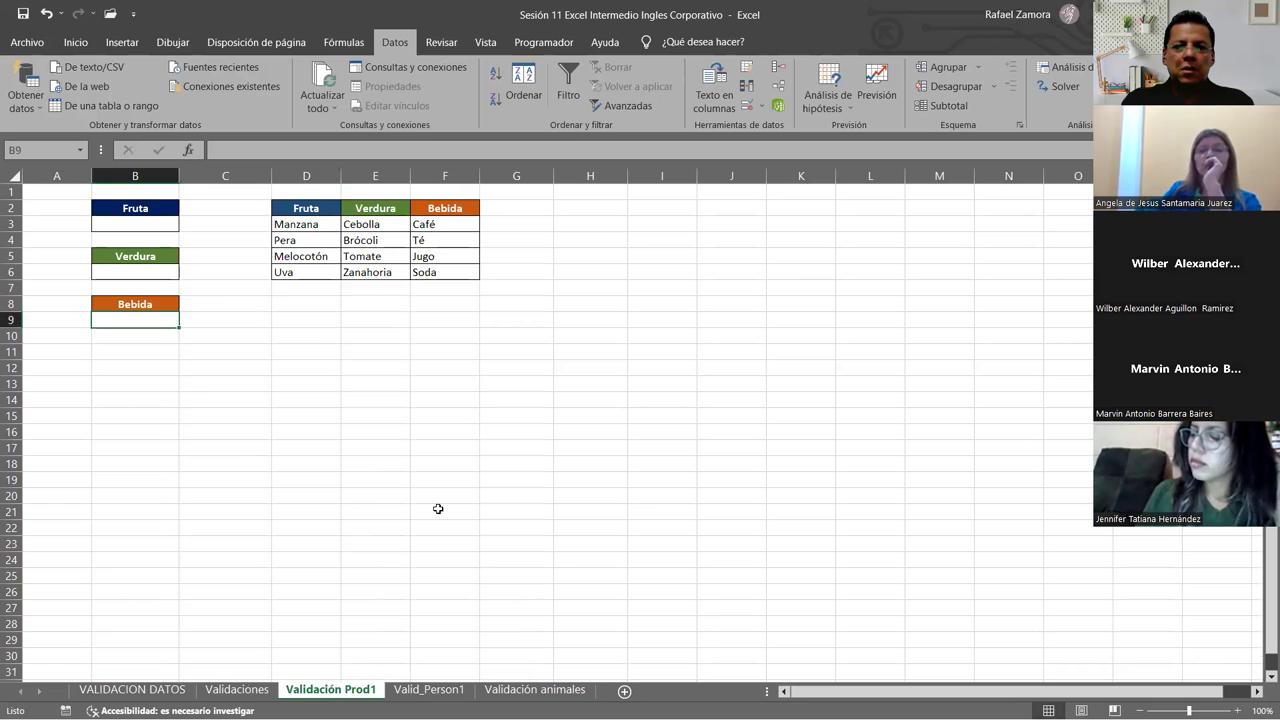
At 130% zoom, select the Fruta cell B3 and open Validación de datos for it.
{"action": "left_click", "coordinate": [438, 510]}
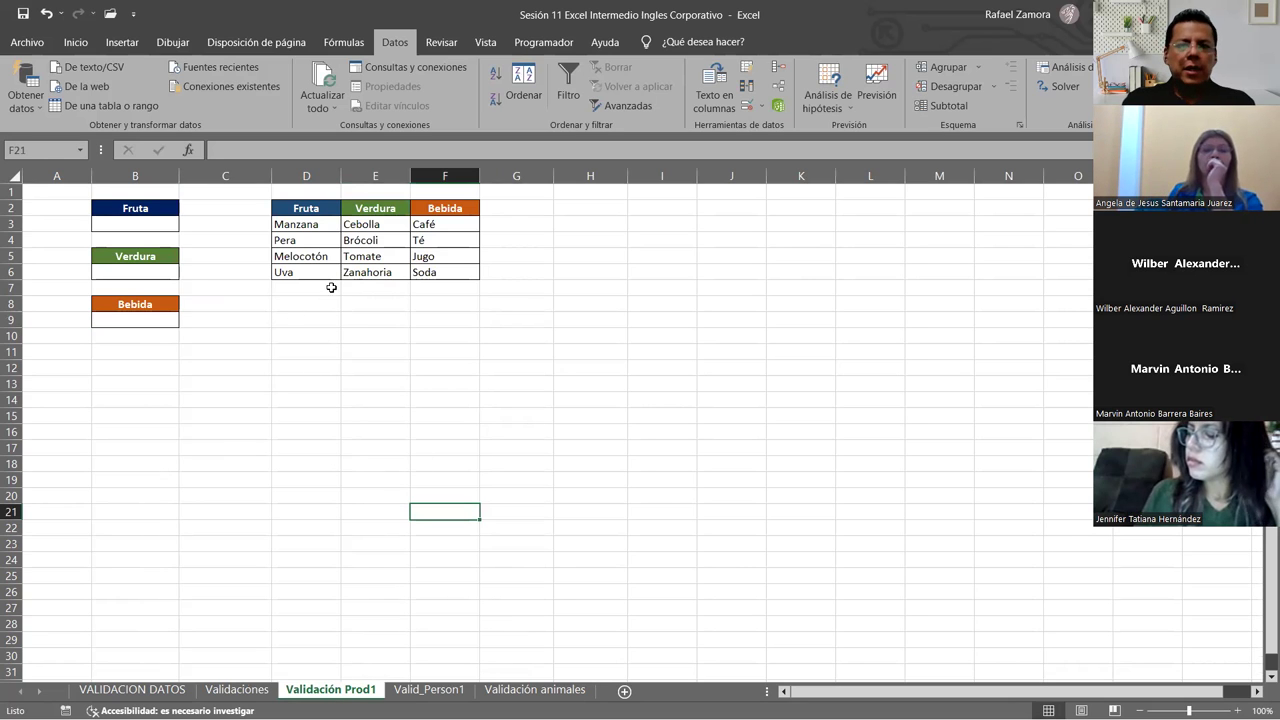
{"action": "scroll", "coordinate": [332, 316], "scroll_direction": "up", "scroll_amount": 1}
{"action": "scroll", "coordinate": [340, 345], "scroll_direction": "up", "scroll_amount": 1}
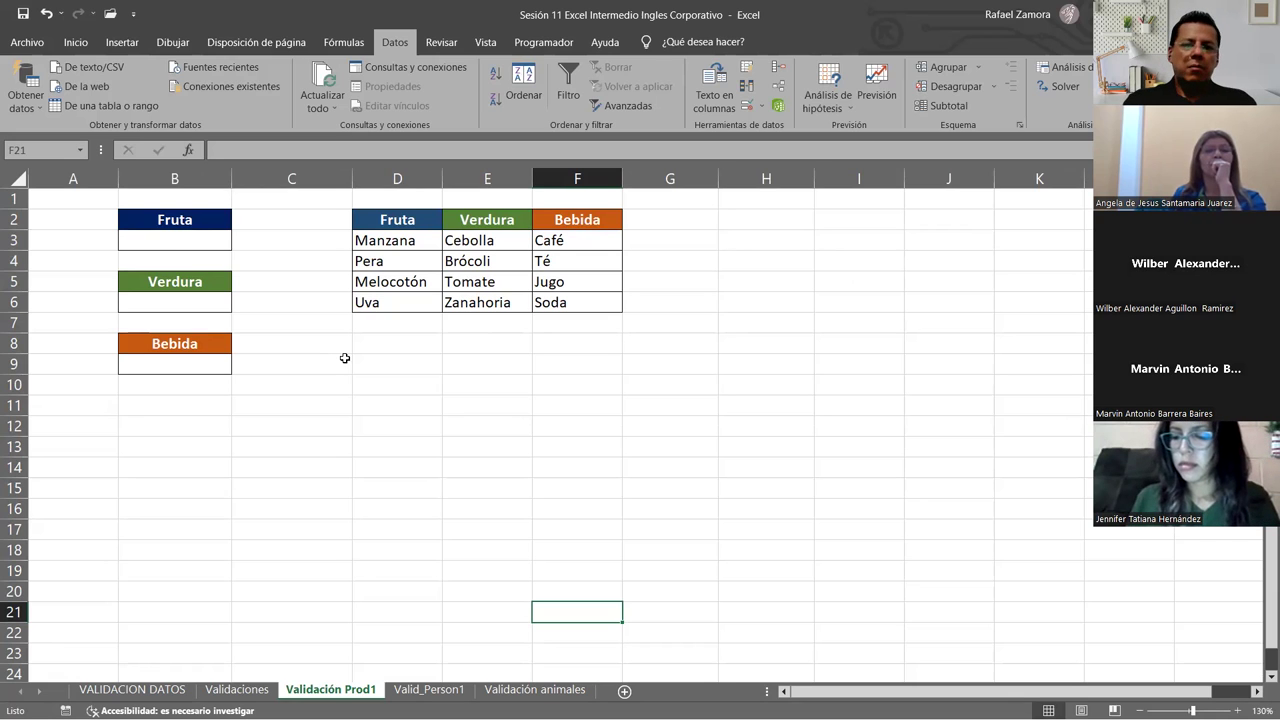
{"action": "left_click", "coordinate": [158, 256]}
{"action": "left_click", "coordinate": [178, 243]}
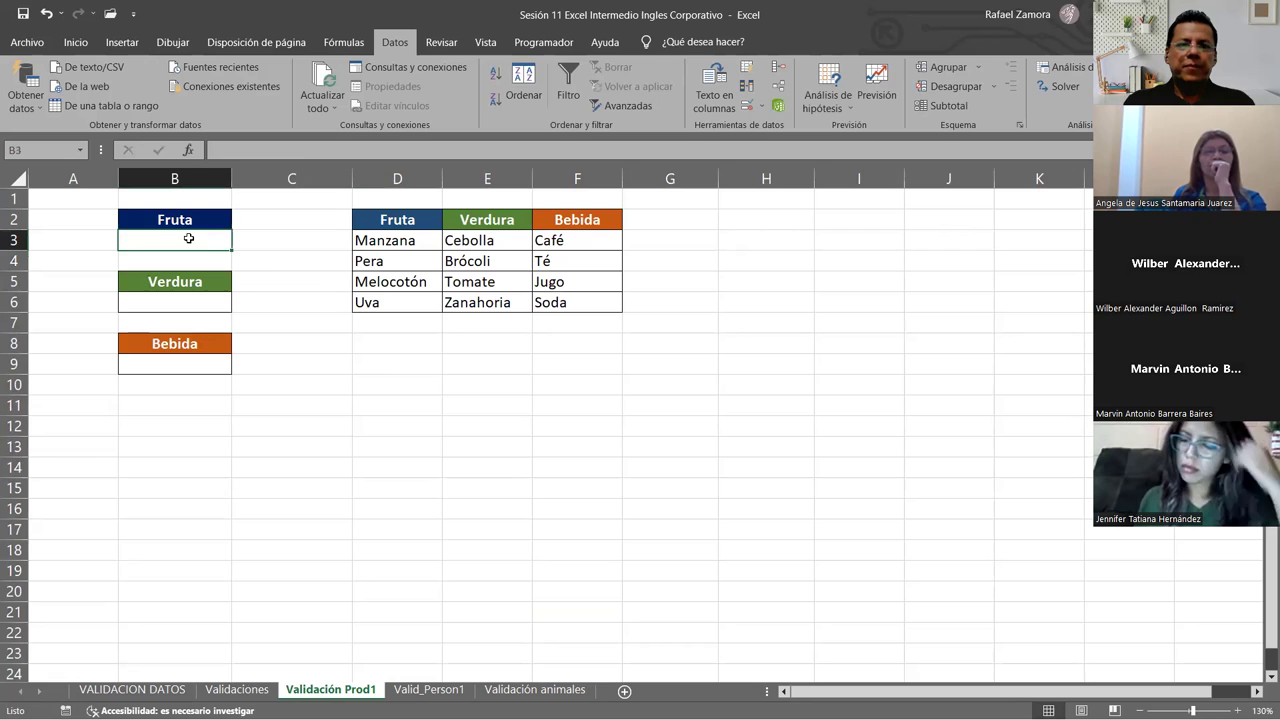
{"action": "left_click", "coordinate": [747, 105]}
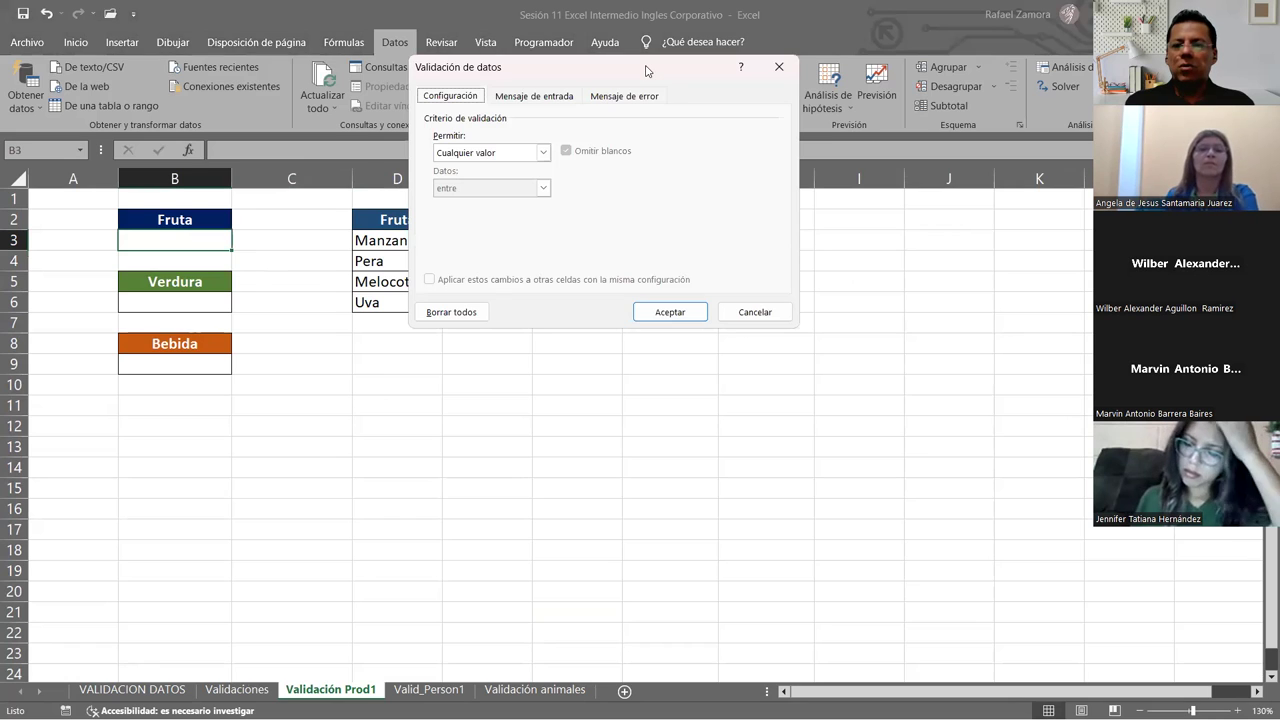
Set B3's validation to allow a List and begin the source with Manzana.
{"action": "left_click_drag", "start_coordinate": [645, 70], "coordinate": [880, 116]}
{"action": "left_click", "coordinate": [779, 199]}
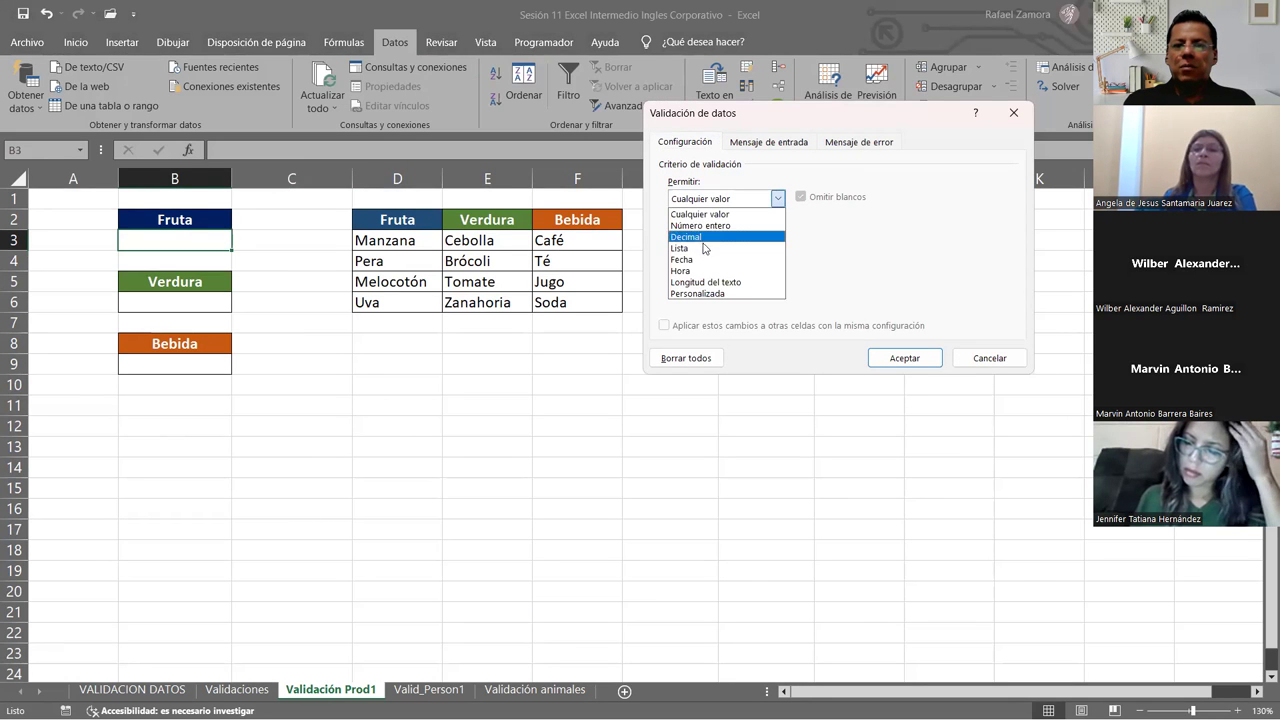
{"action": "left_click", "coordinate": [702, 249]}
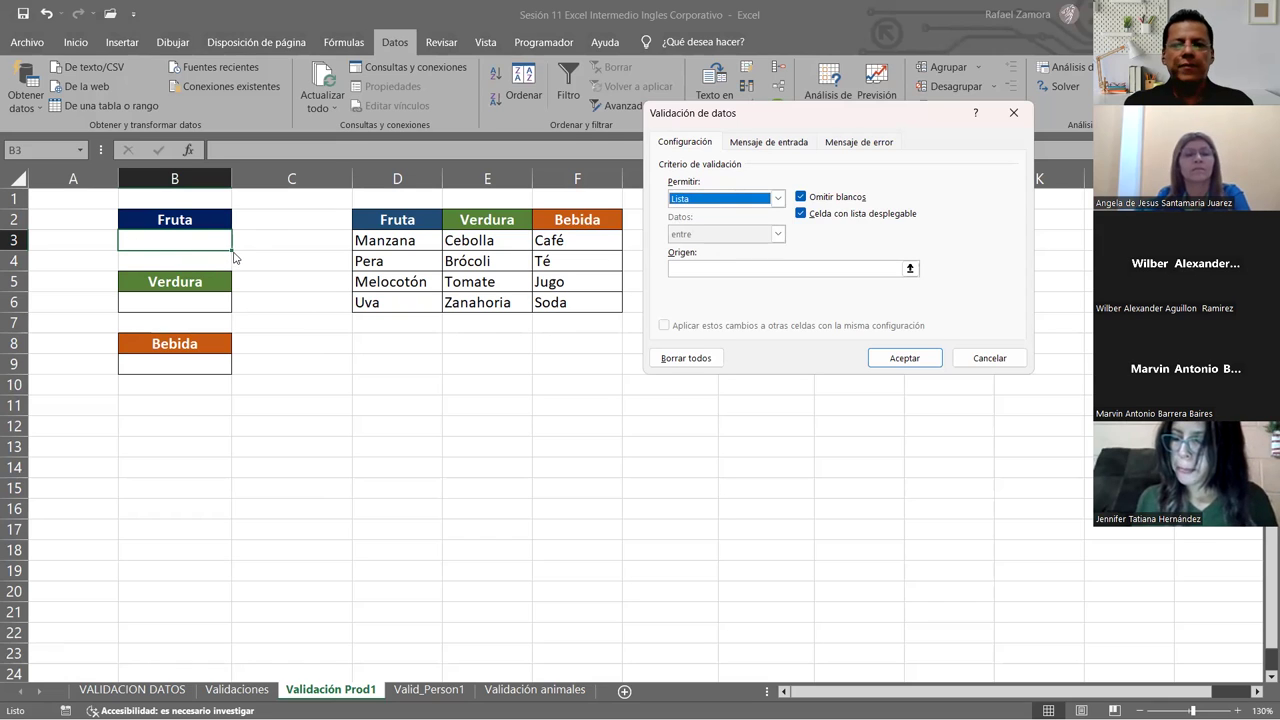
{"action": "left_click", "coordinate": [691, 268]}
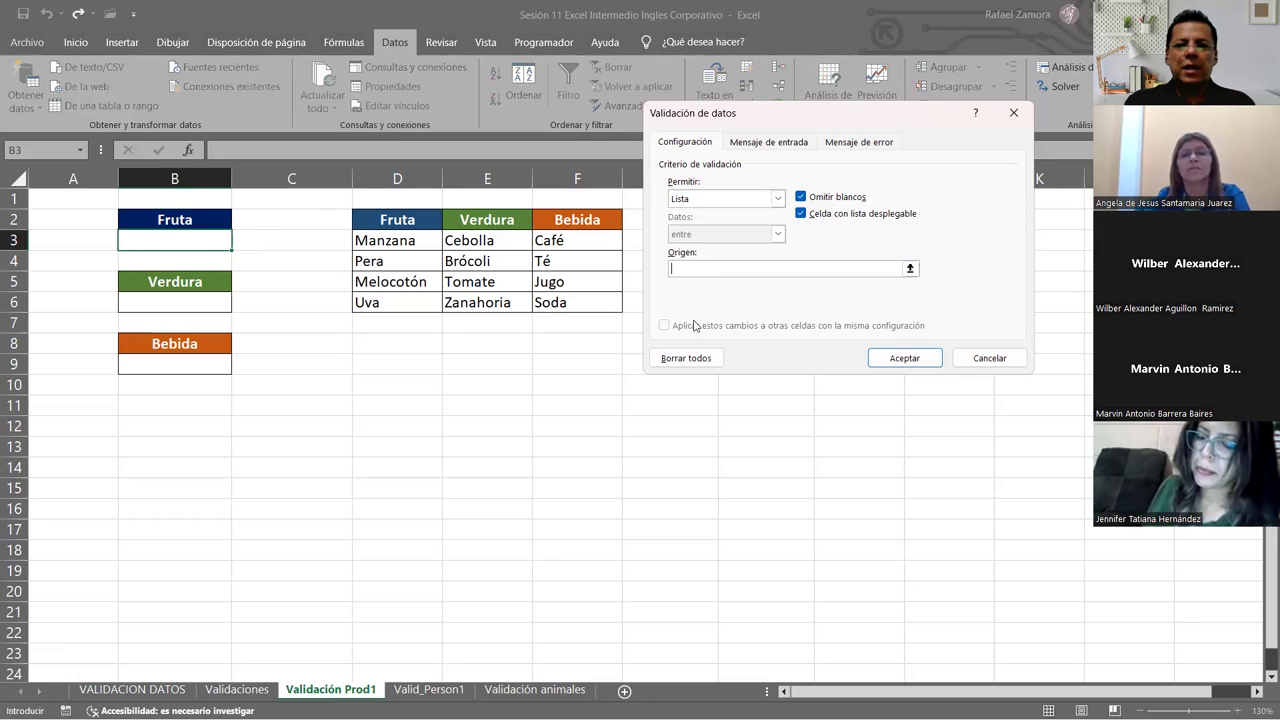
{"action": "type", "text": "Manzan"}
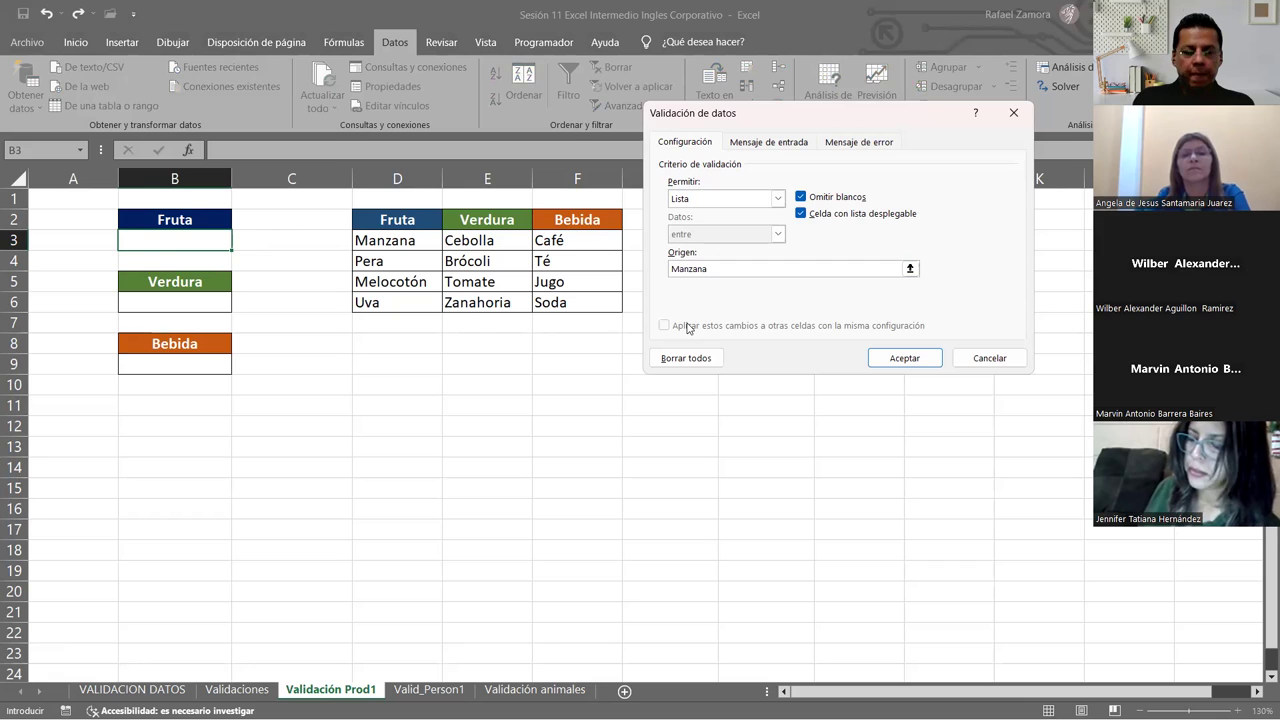
{"action": "type", "text": "a"}
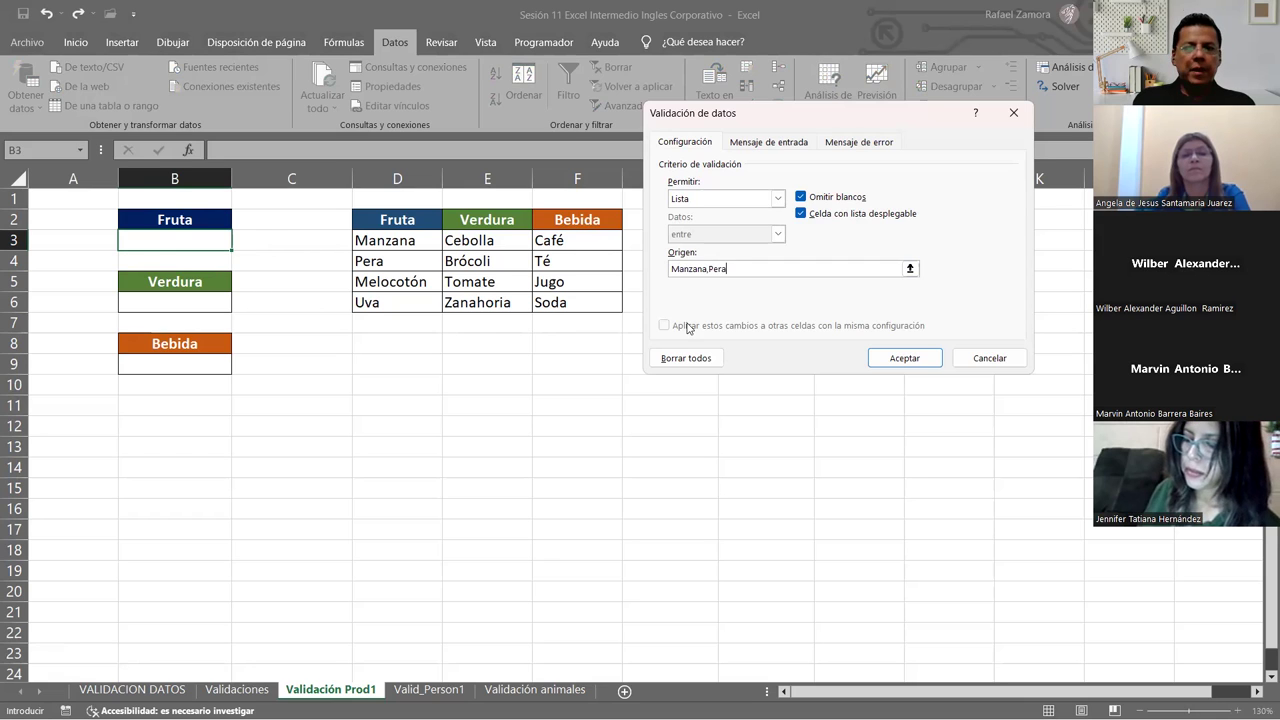
{"action": "type", "text": ",Meloco"}
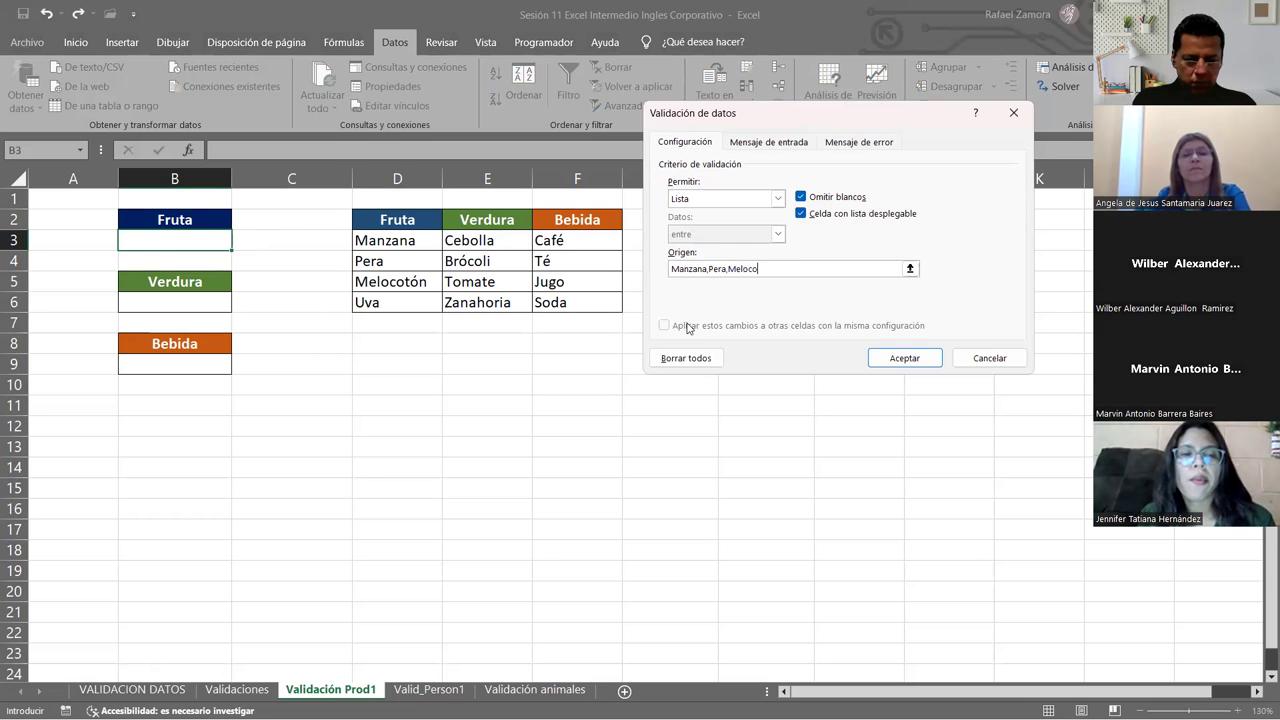
{"action": "type", "text": "tón,"}
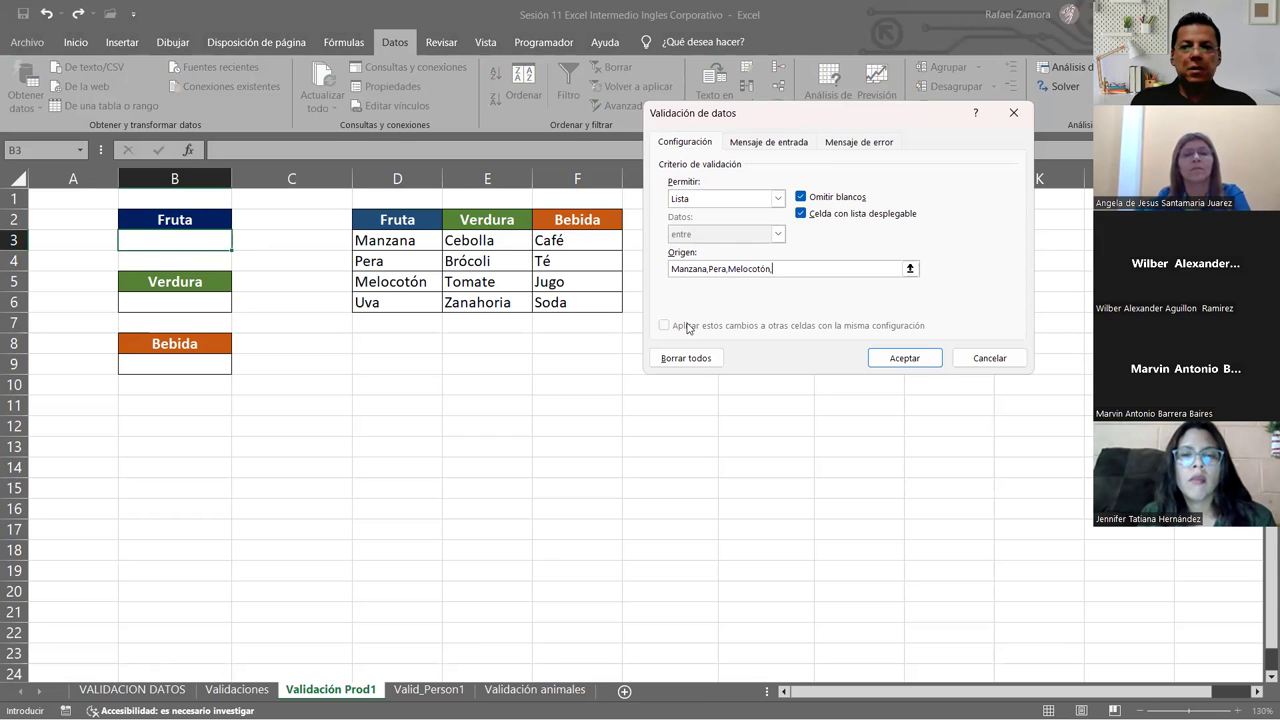
{"action": "type", "text": "Uva"}
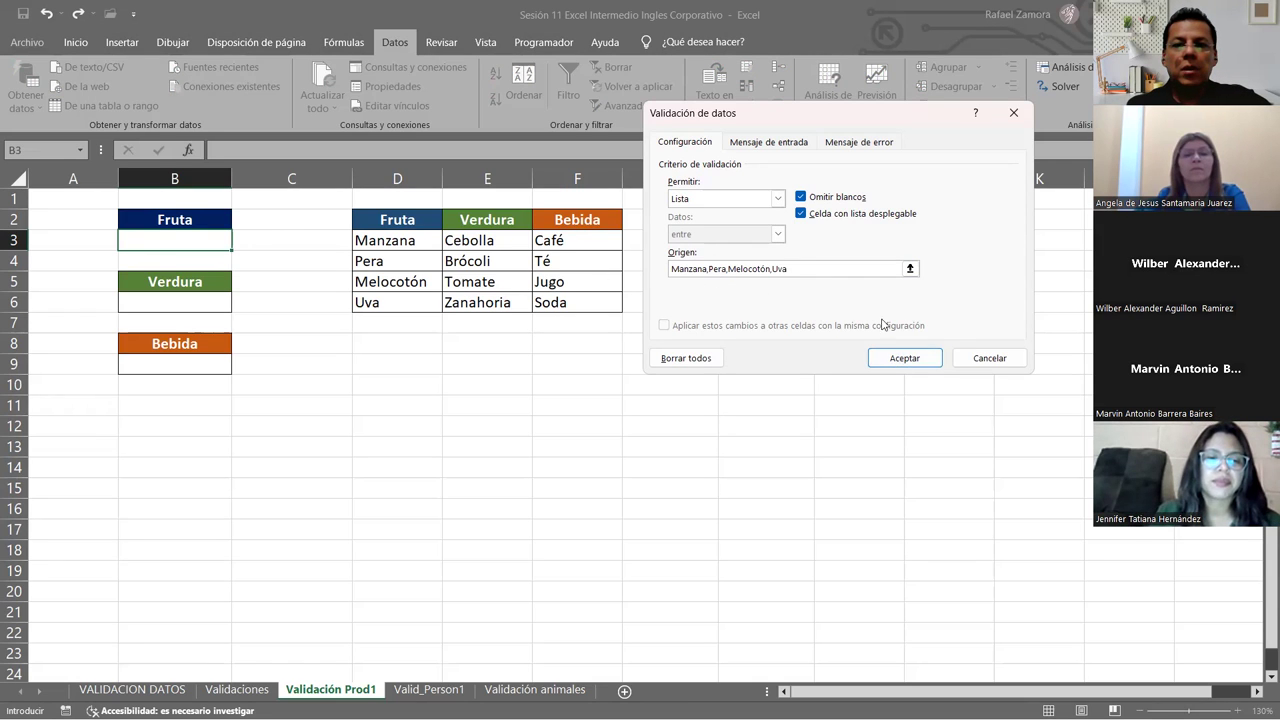
Confirm the fruit list, try Melocotón, Pera and Uva in B3, and finish on Manzana.
{"action": "left_click", "coordinate": [891, 357]}
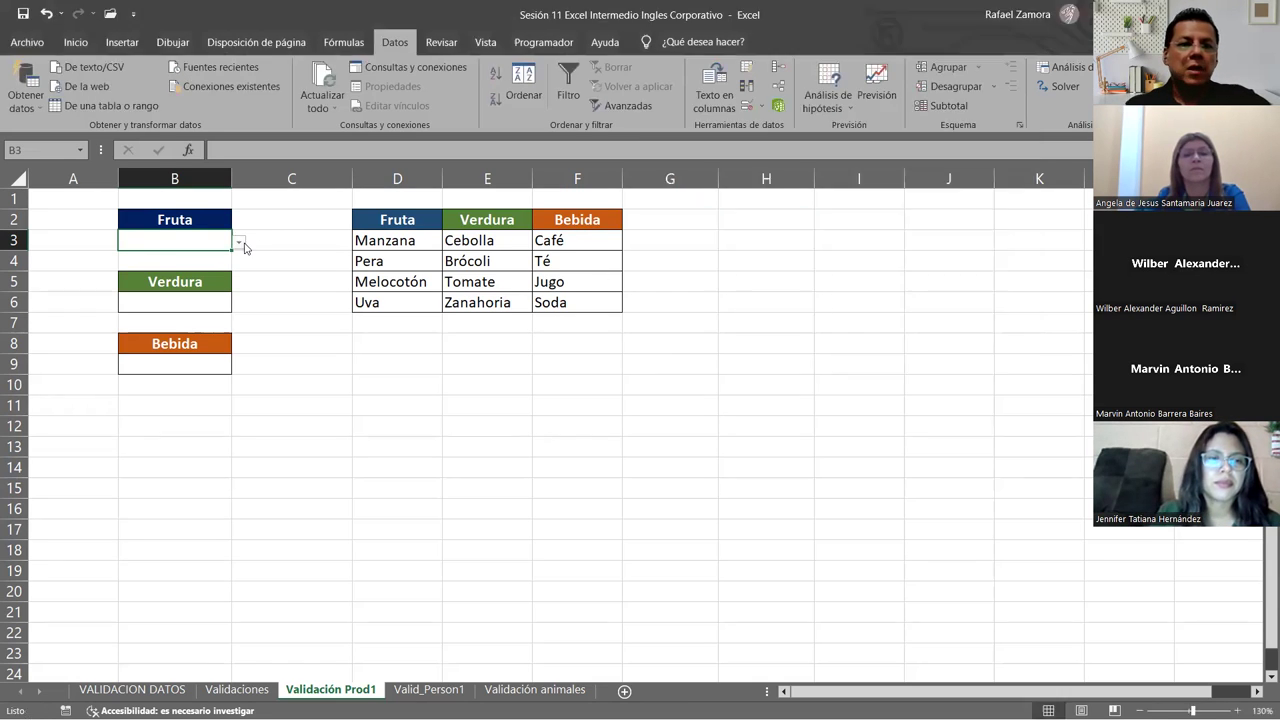
{"action": "left_click", "coordinate": [239, 242]}
{"action": "left_click", "coordinate": [174, 290]}
{"action": "left_click", "coordinate": [239, 242]}
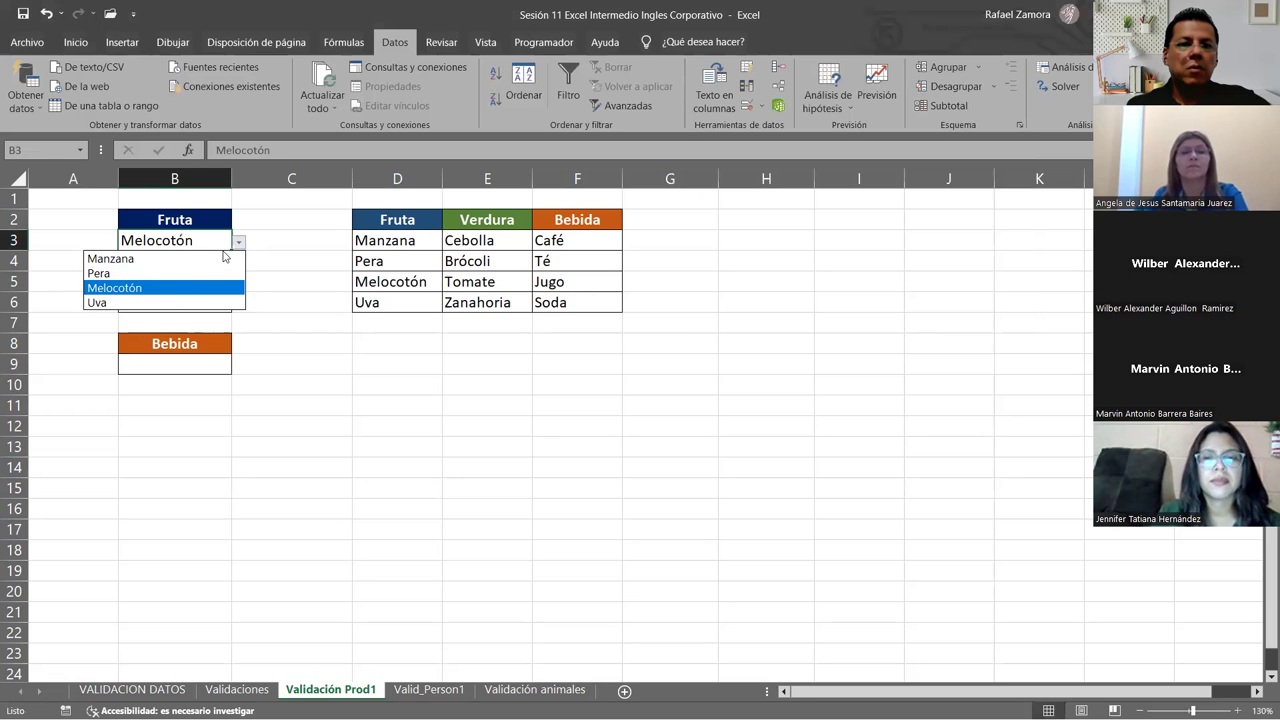
{"action": "left_click", "coordinate": [177, 272]}
{"action": "left_click", "coordinate": [239, 242]}
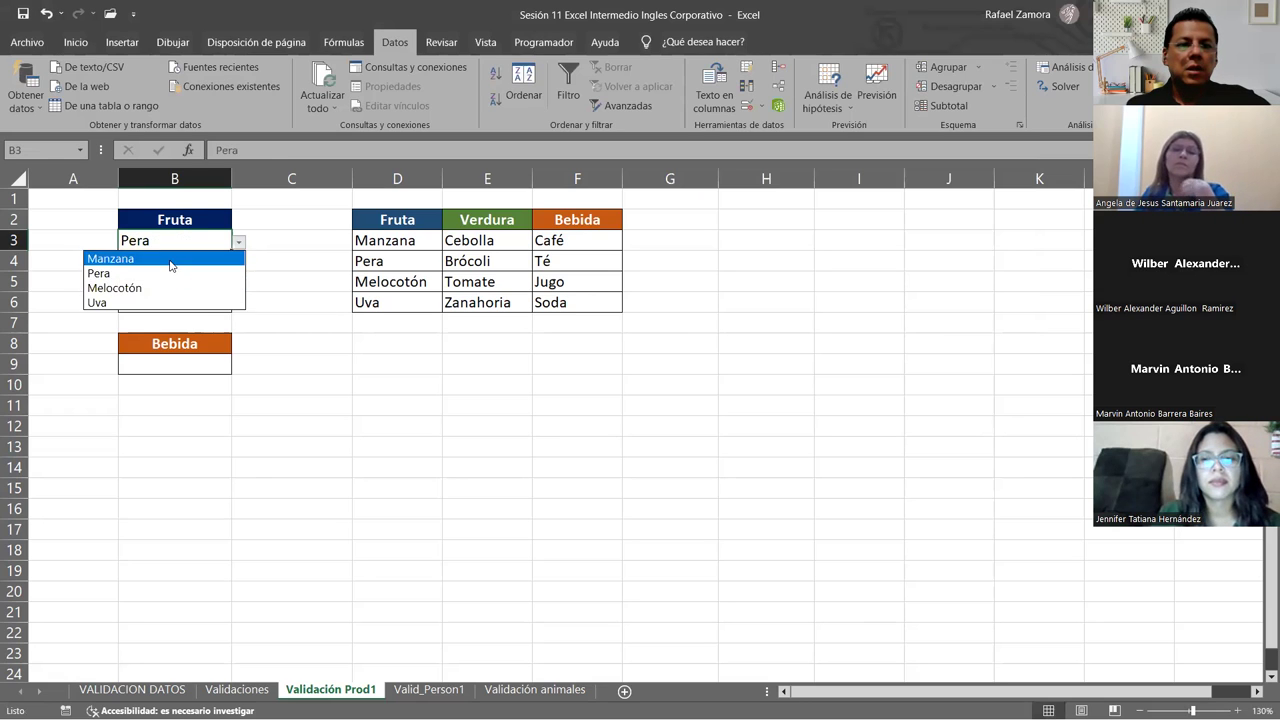
{"action": "left_click", "coordinate": [165, 258]}
{"action": "left_click", "coordinate": [100, 302]}
{"action": "left_click", "coordinate": [240, 243]}
{"action": "left_click", "coordinate": [226, 259]}
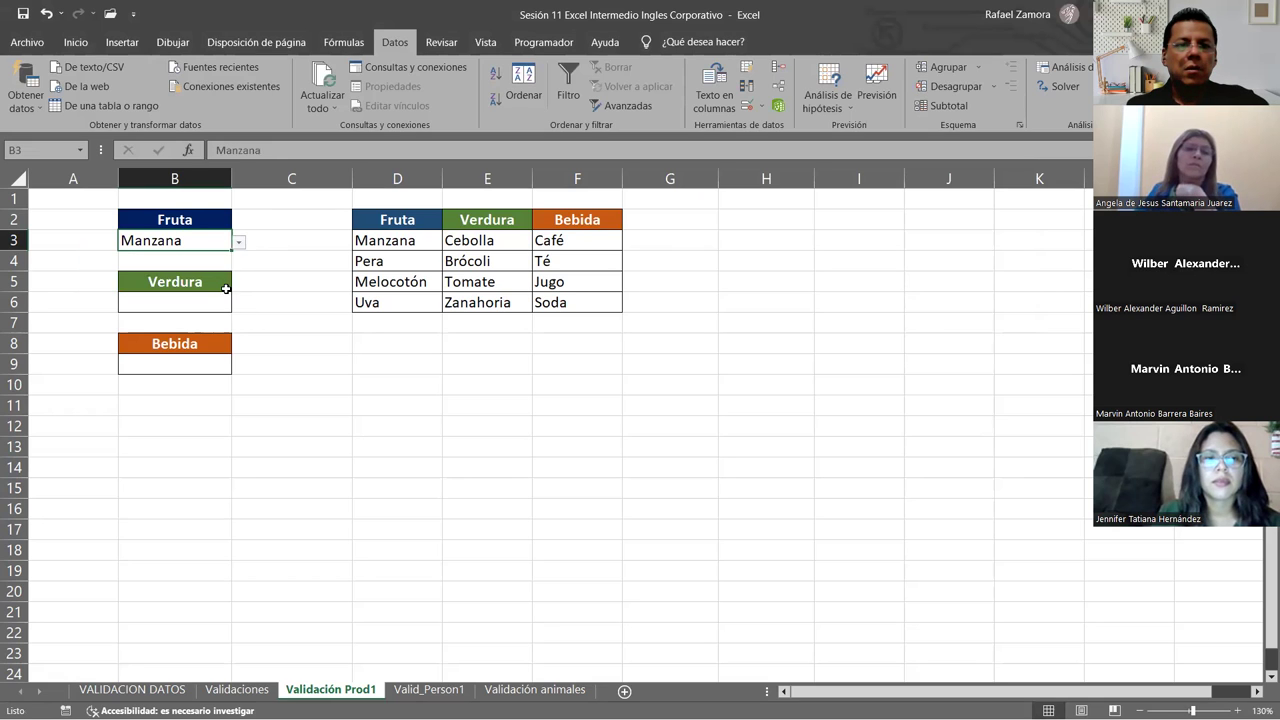
{"action": "left_click", "coordinate": [242, 282]}
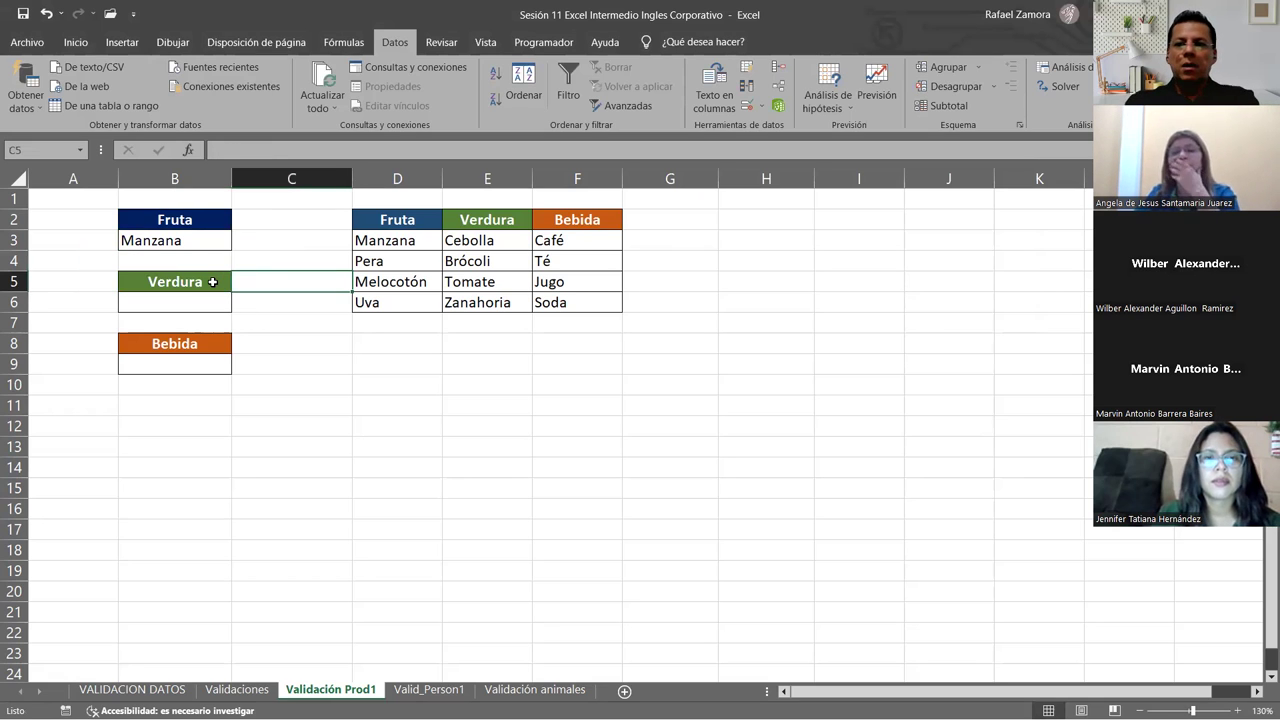
{"action": "left_click", "coordinate": [173, 302]}
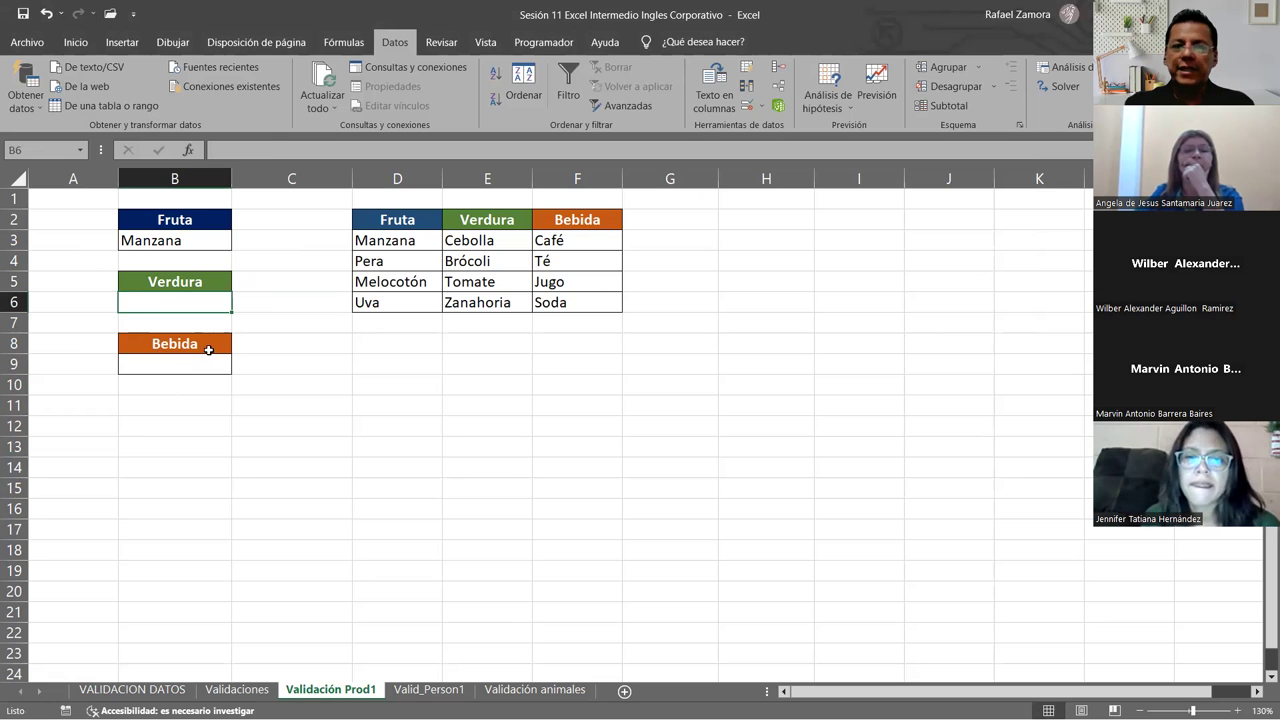
Give B6 a list validation sourced from =$E$3:$E$6 (Cebolla, Brócoli, Tomate, Zanahoria).
{"action": "left_click", "coordinate": [746, 105]}
{"action": "left_click", "coordinate": [774, 201]}
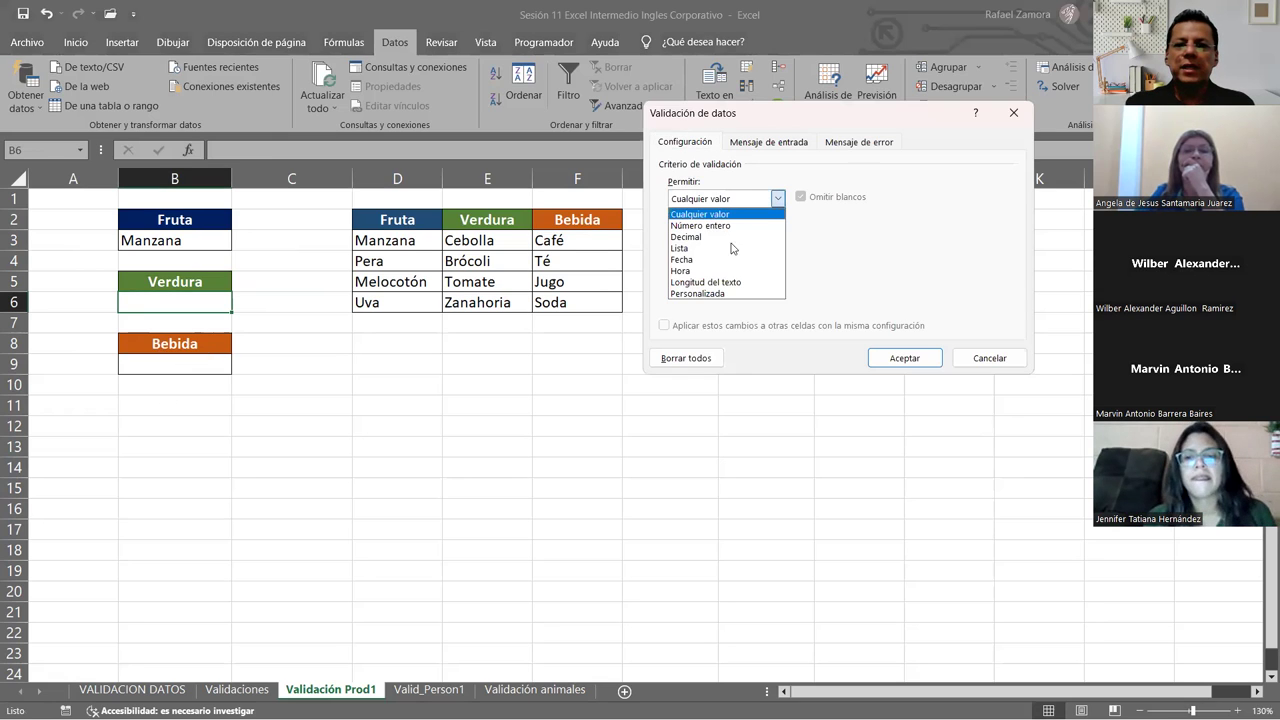
{"action": "left_click", "coordinate": [731, 248]}
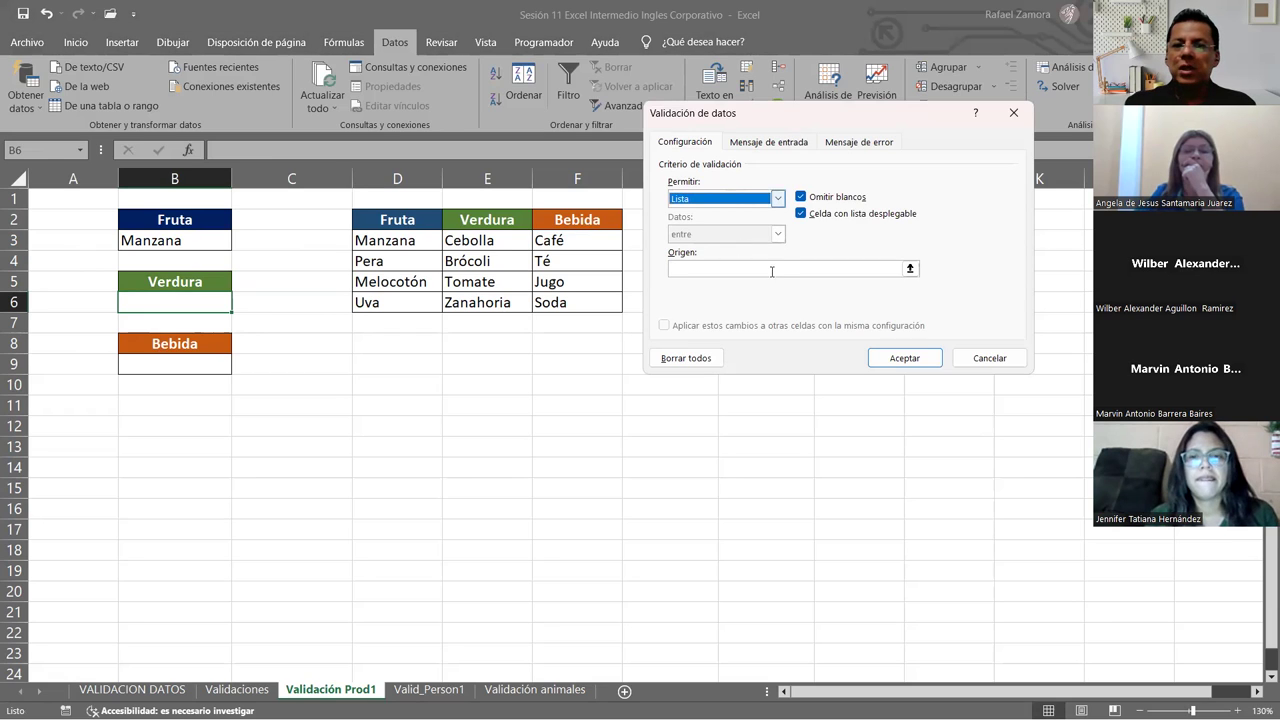
{"action": "left_click", "coordinate": [736, 270]}
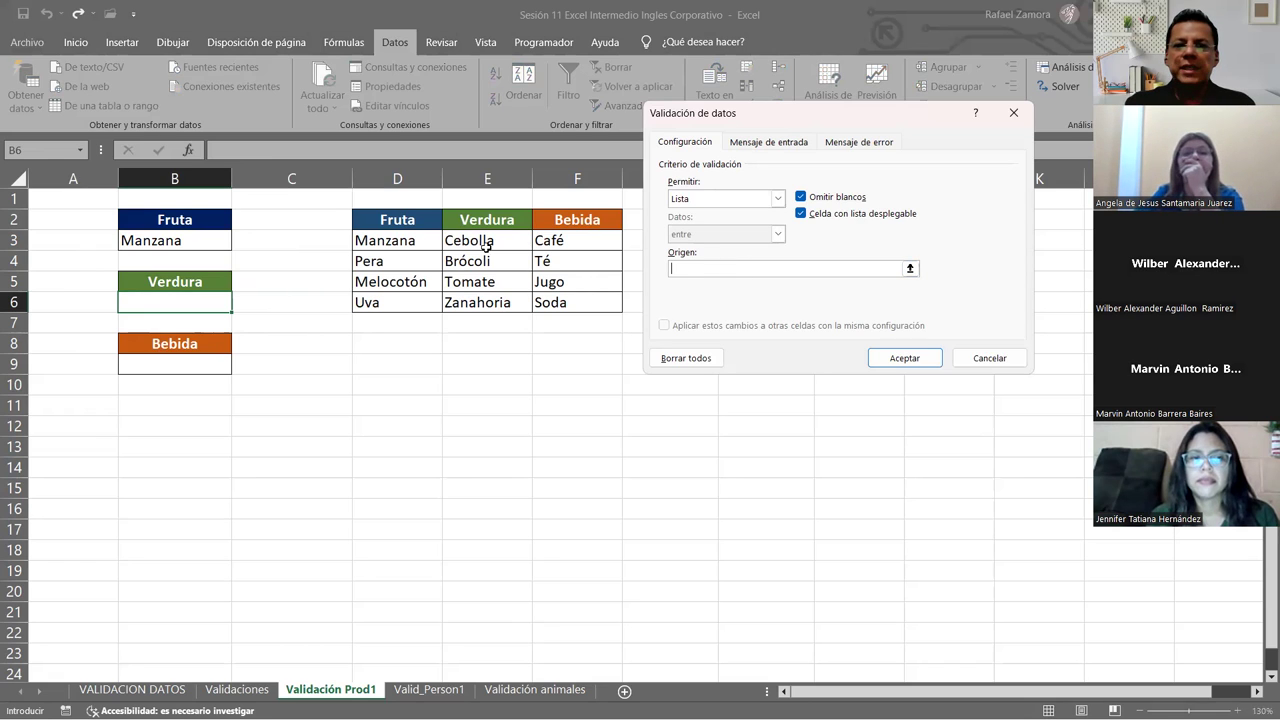
{"action": "left_click_drag", "start_coordinate": [480, 240], "coordinate": [480, 302]}
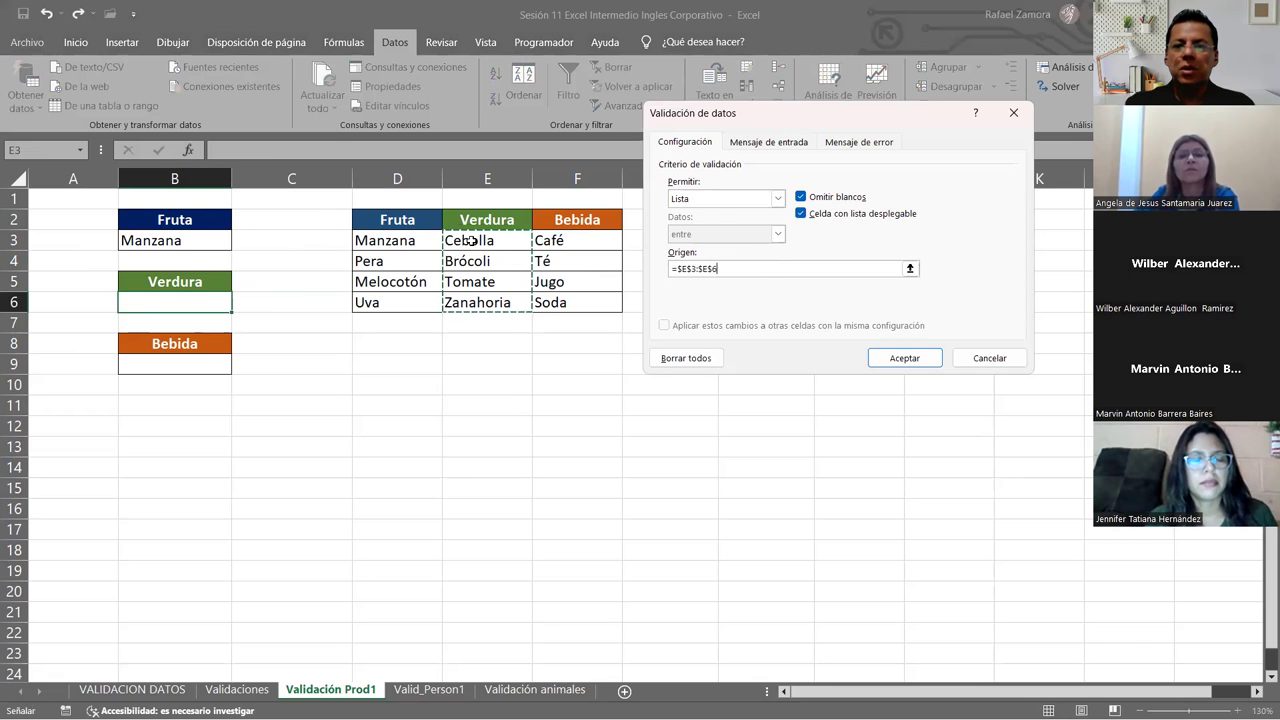
{"action": "left_click", "coordinate": [908, 357]}
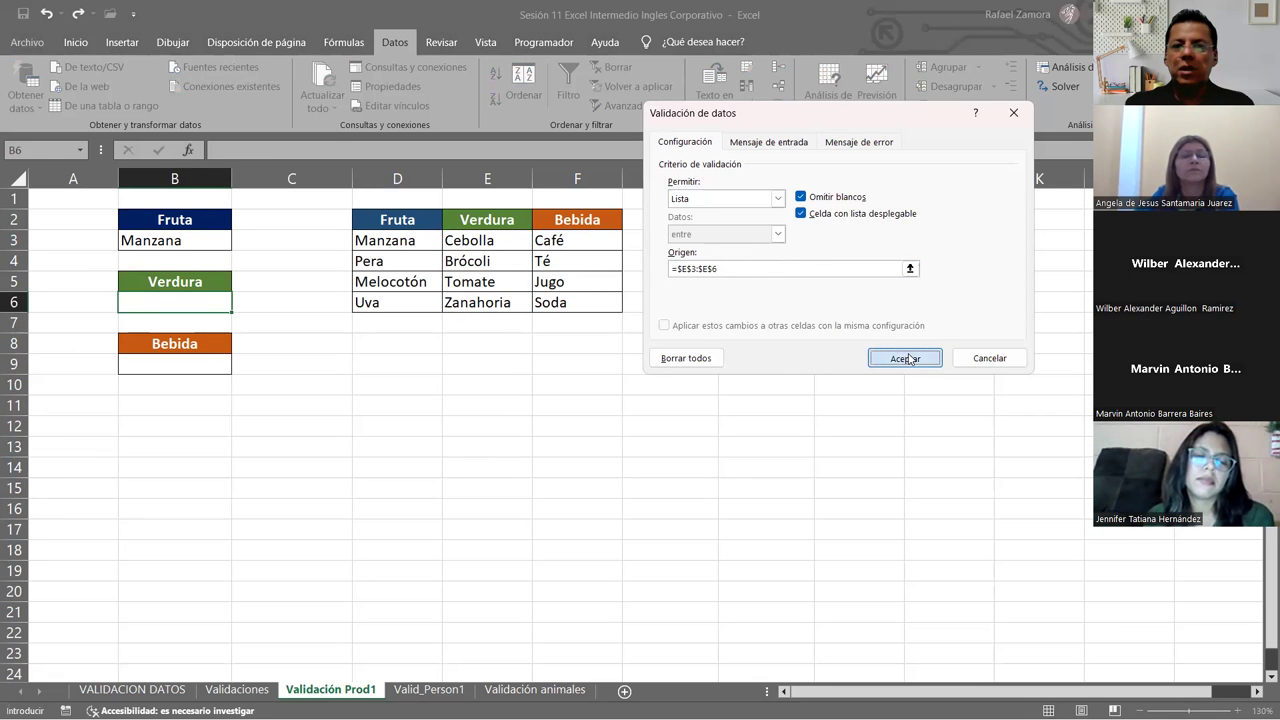
{"action": "left_click", "coordinate": [239, 303]}
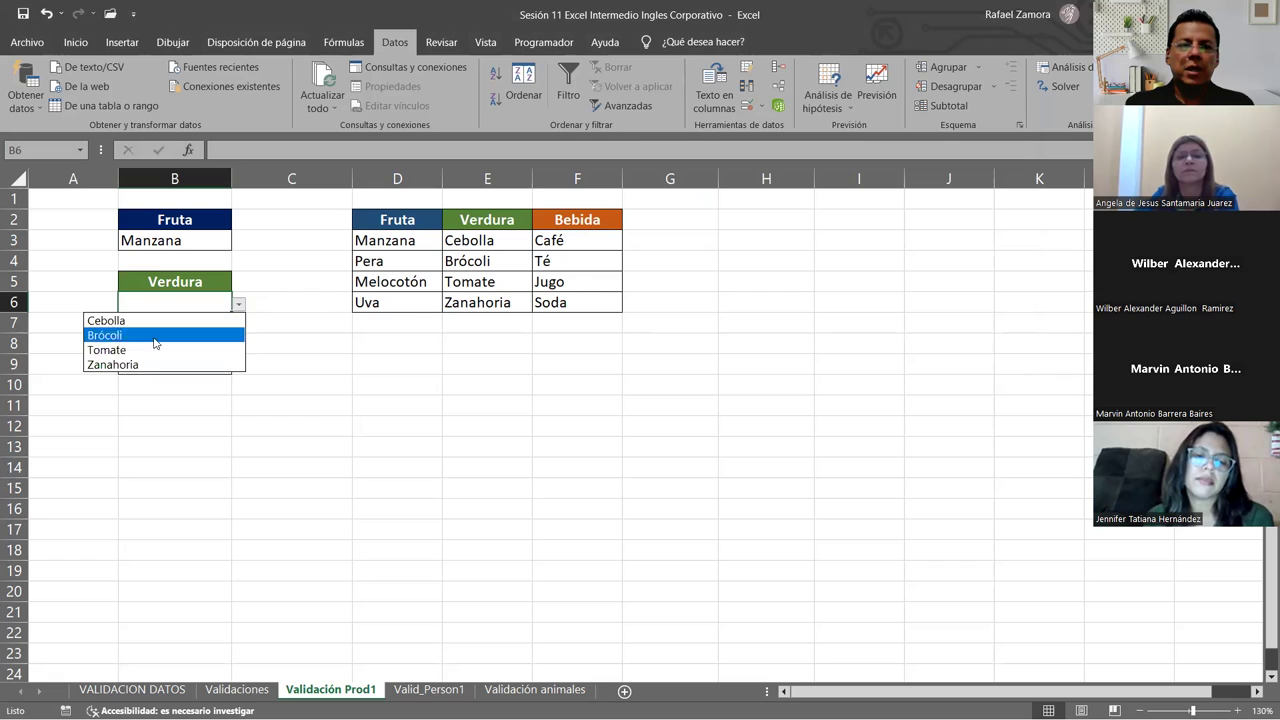
Try Tomate and Zanahoria in B6's dropdown, leaving Tomate chosen, then select B9.
{"action": "left_click", "coordinate": [151, 349]}
{"action": "left_click", "coordinate": [240, 304]}
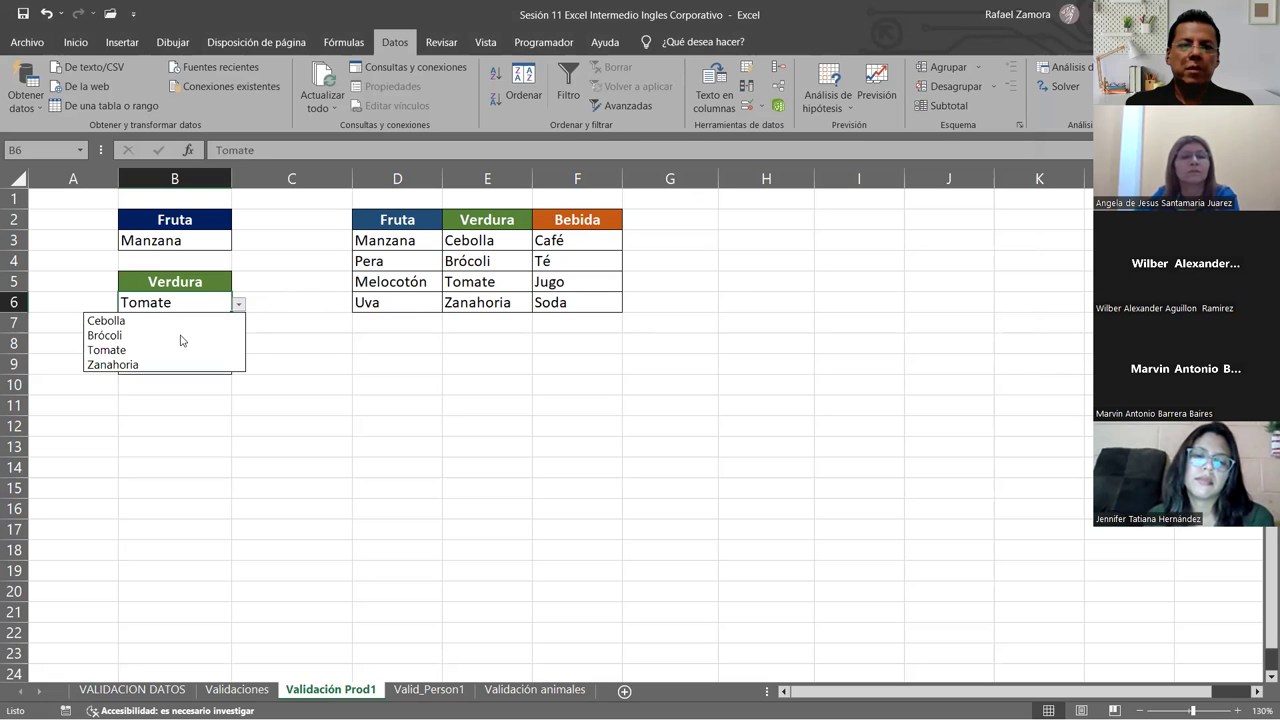
{"action": "left_click", "coordinate": [180, 363]}
{"action": "left_click", "coordinate": [240, 304]}
{"action": "left_click", "coordinate": [177, 349]}
{"action": "left_click", "coordinate": [290, 367]}
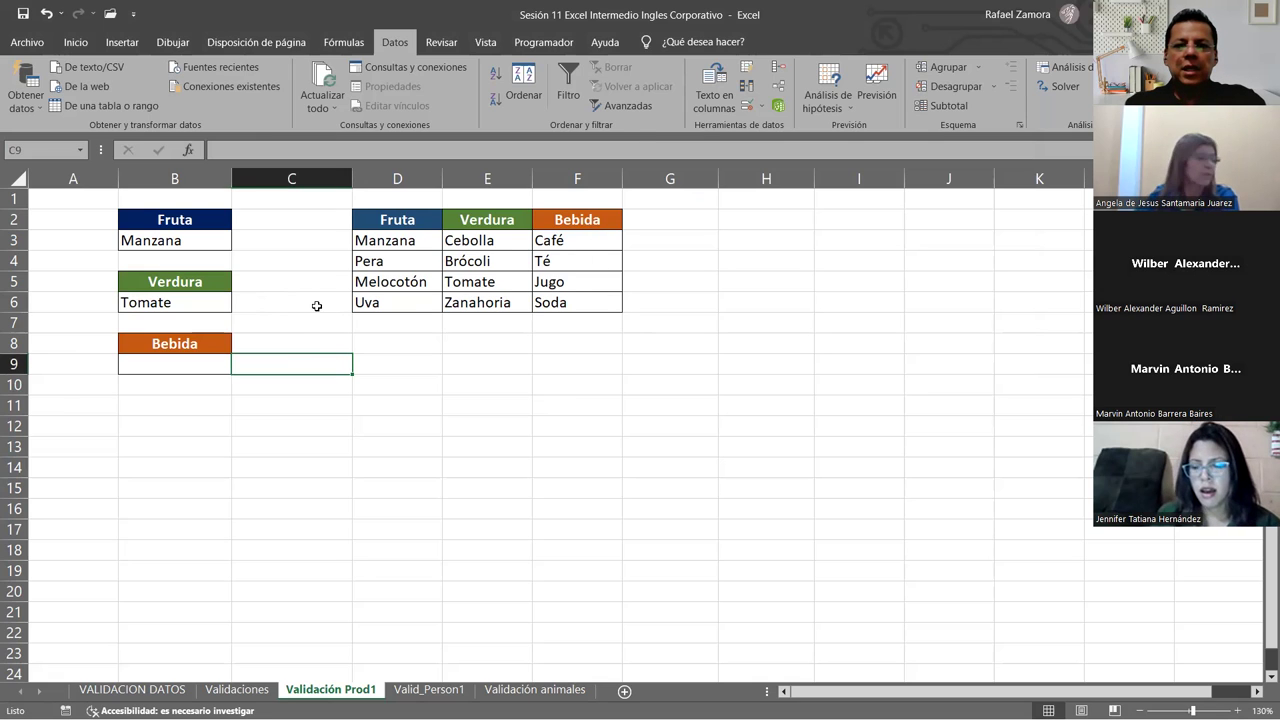
{"action": "left_click", "coordinate": [218, 361]}
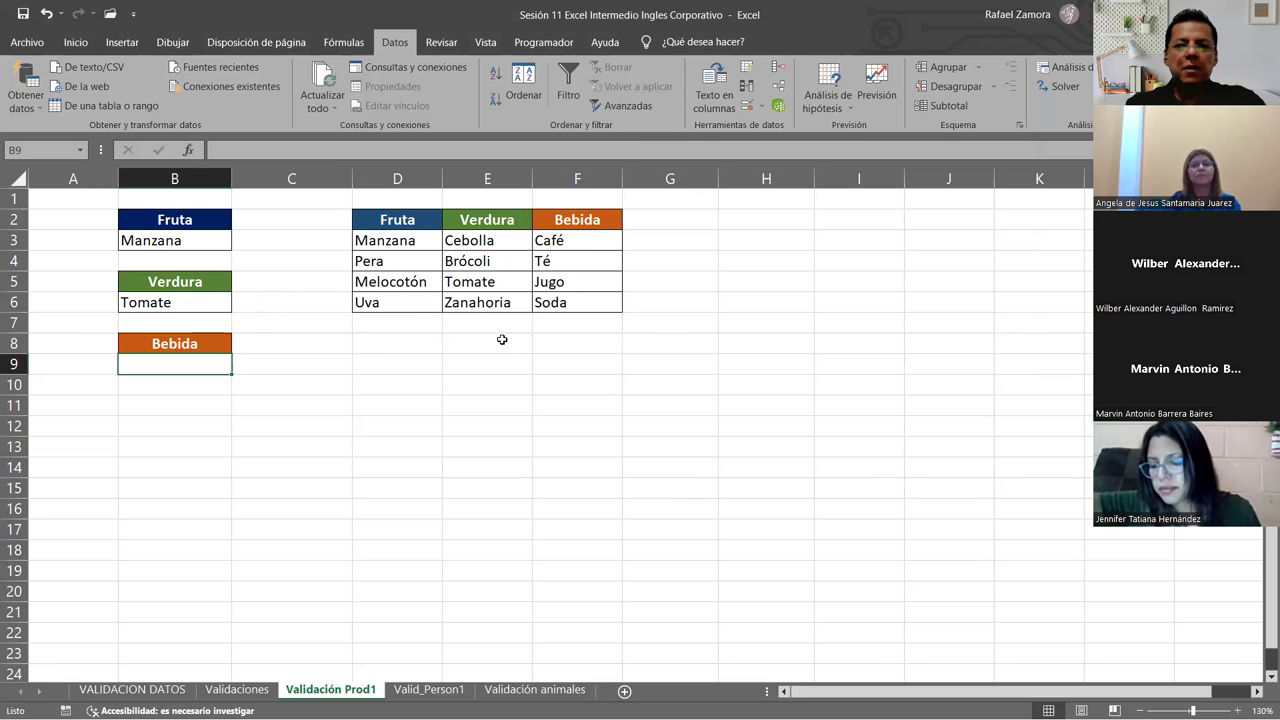
Name the drinks range F3:F6 (Café, Té, Jugo, Soda) bebida via the Name Box.
{"action": "left_click_drag", "start_coordinate": [584, 242], "coordinate": [583, 294]}
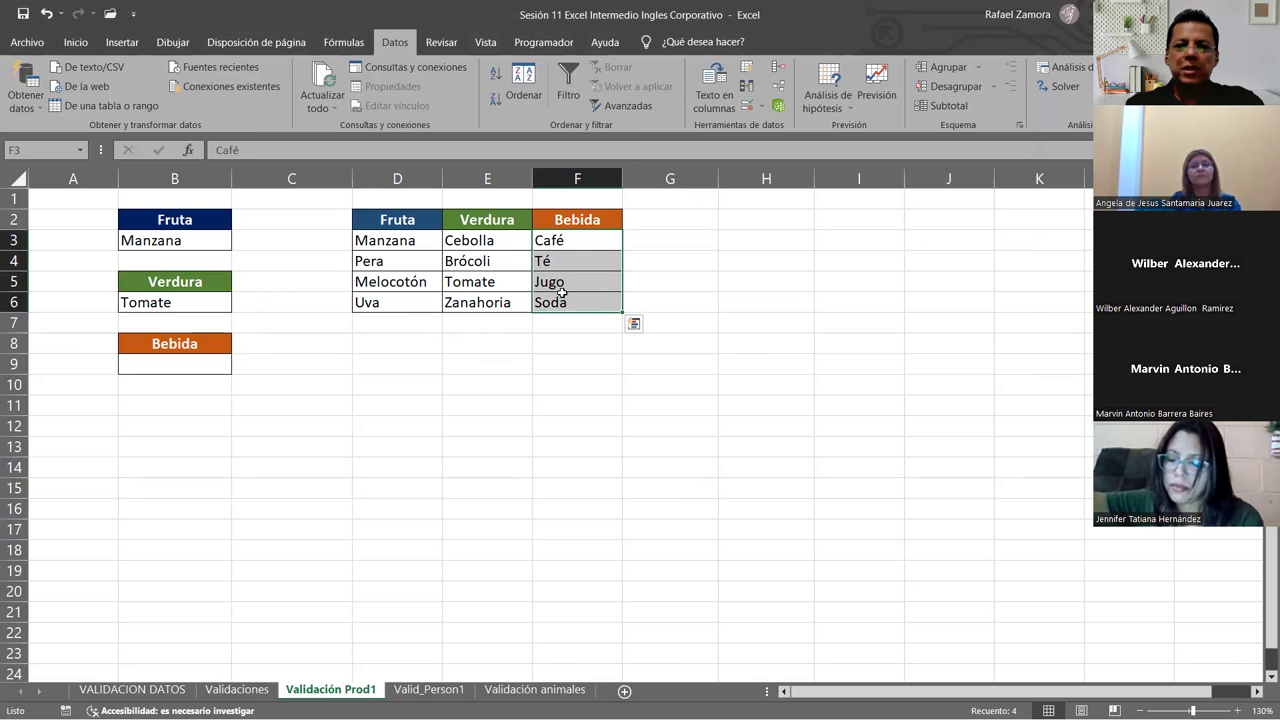
{"action": "left_click", "coordinate": [53, 145]}
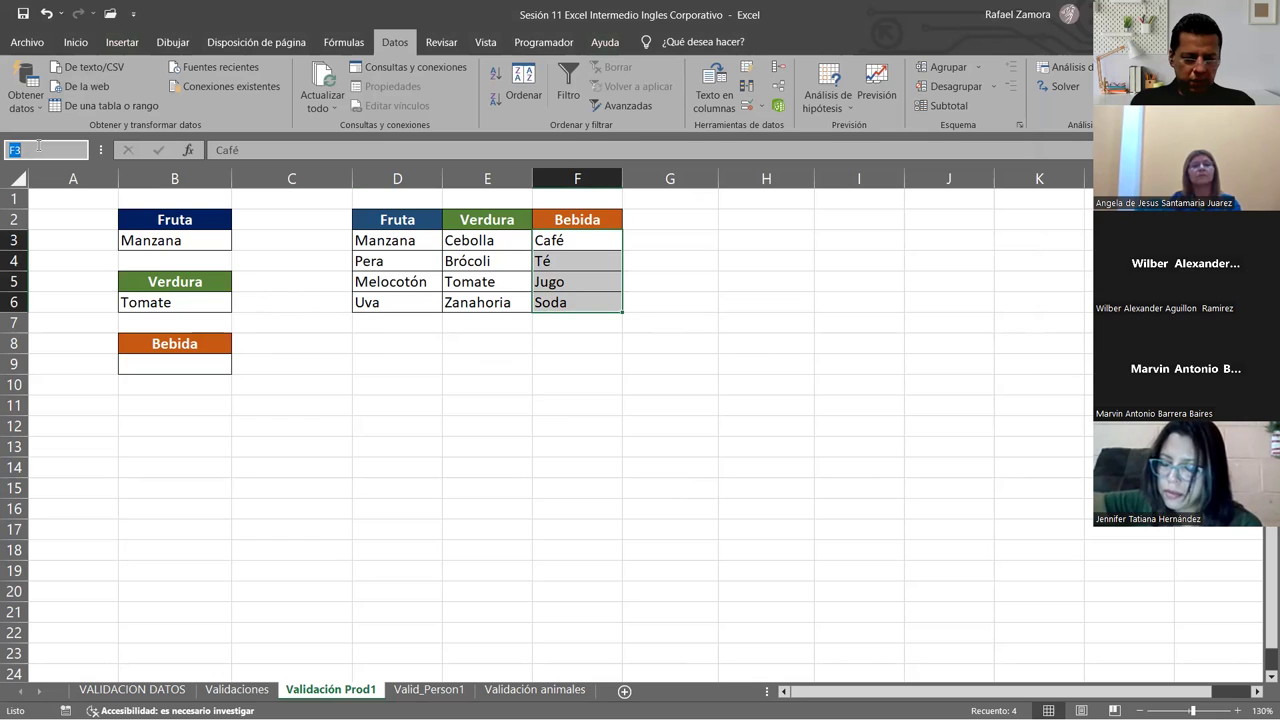
{"action": "type", "text": "bebida"}
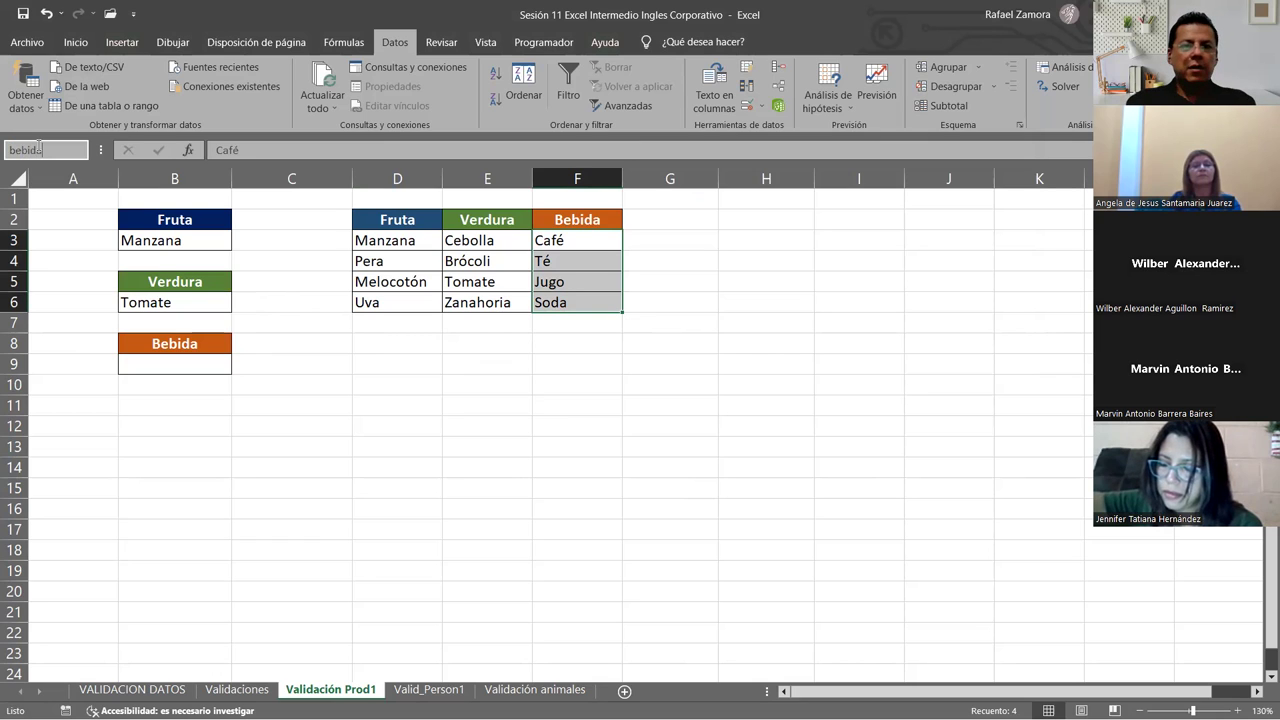
{"action": "key", "text": "Return"}
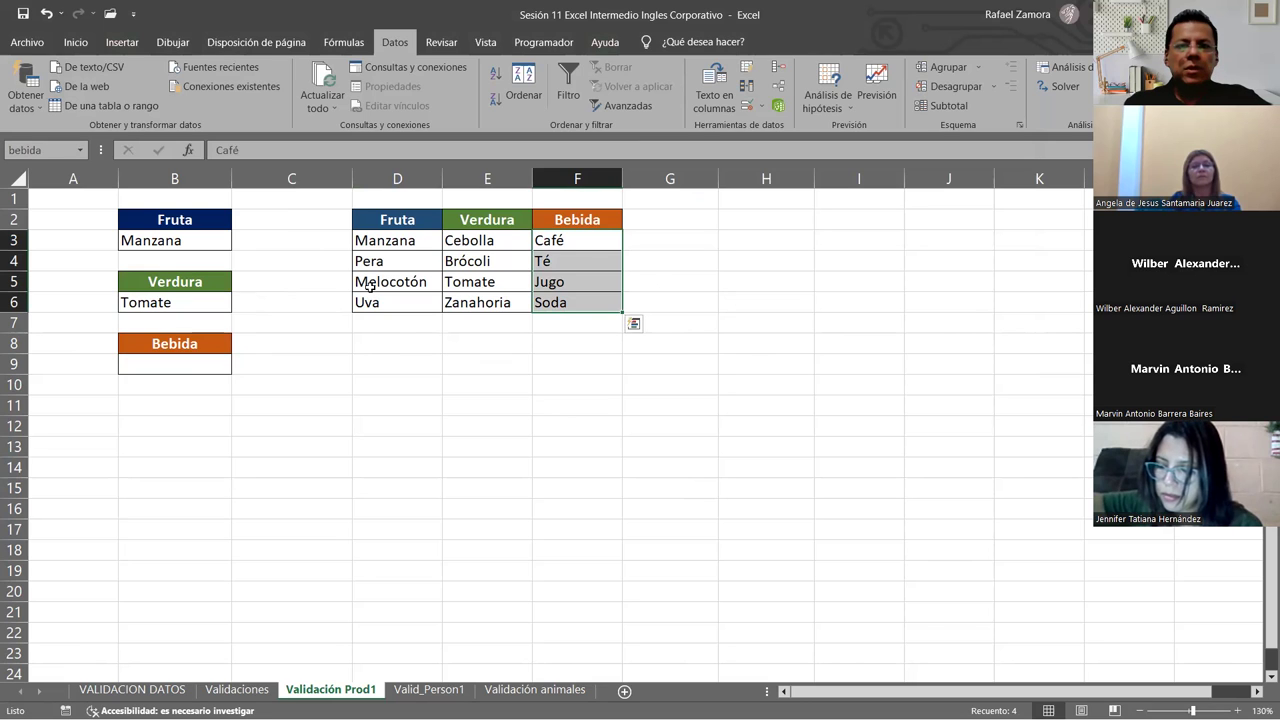
{"action": "left_click", "coordinate": [201, 360]}
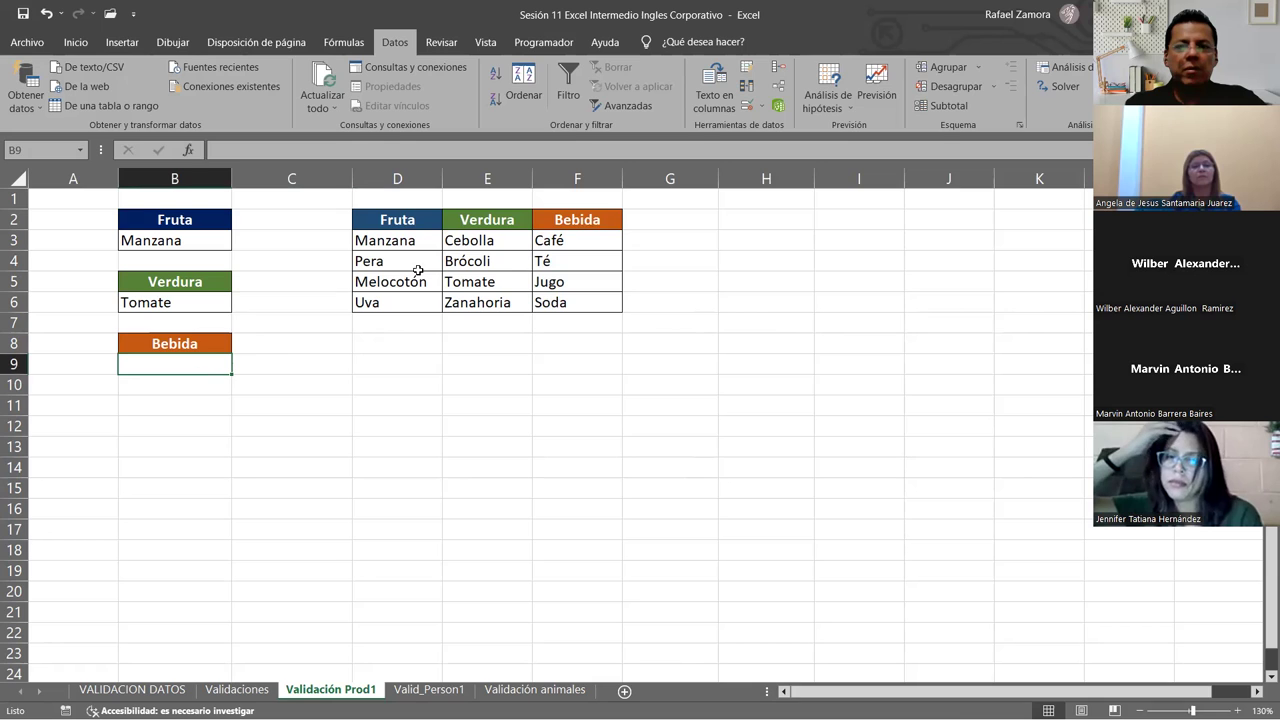
Give B9 a list validation with source =bebida, offering Café, Té, Jugo and Soda.
{"action": "left_click", "coordinate": [745, 107]}
{"action": "left_click", "coordinate": [751, 198]}
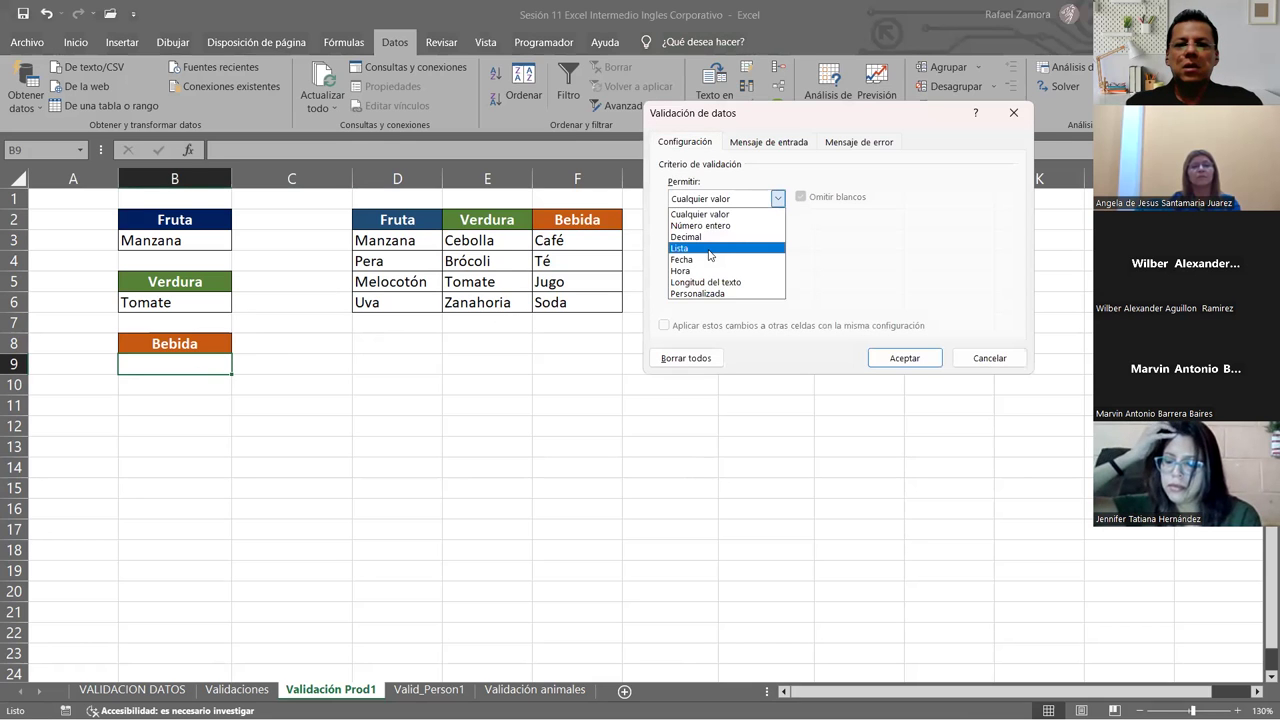
{"action": "left_click", "coordinate": [710, 250]}
{"action": "left_click", "coordinate": [742, 269]}
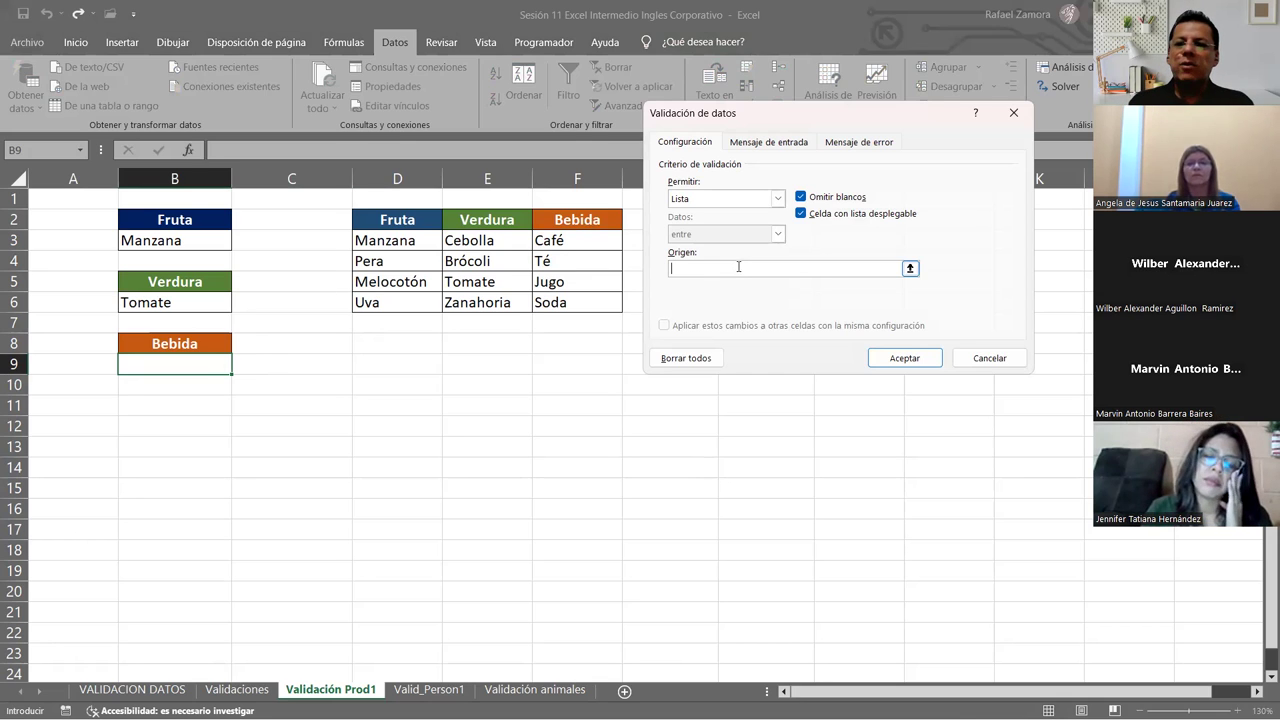
{"action": "type", "text": "=bebida"}
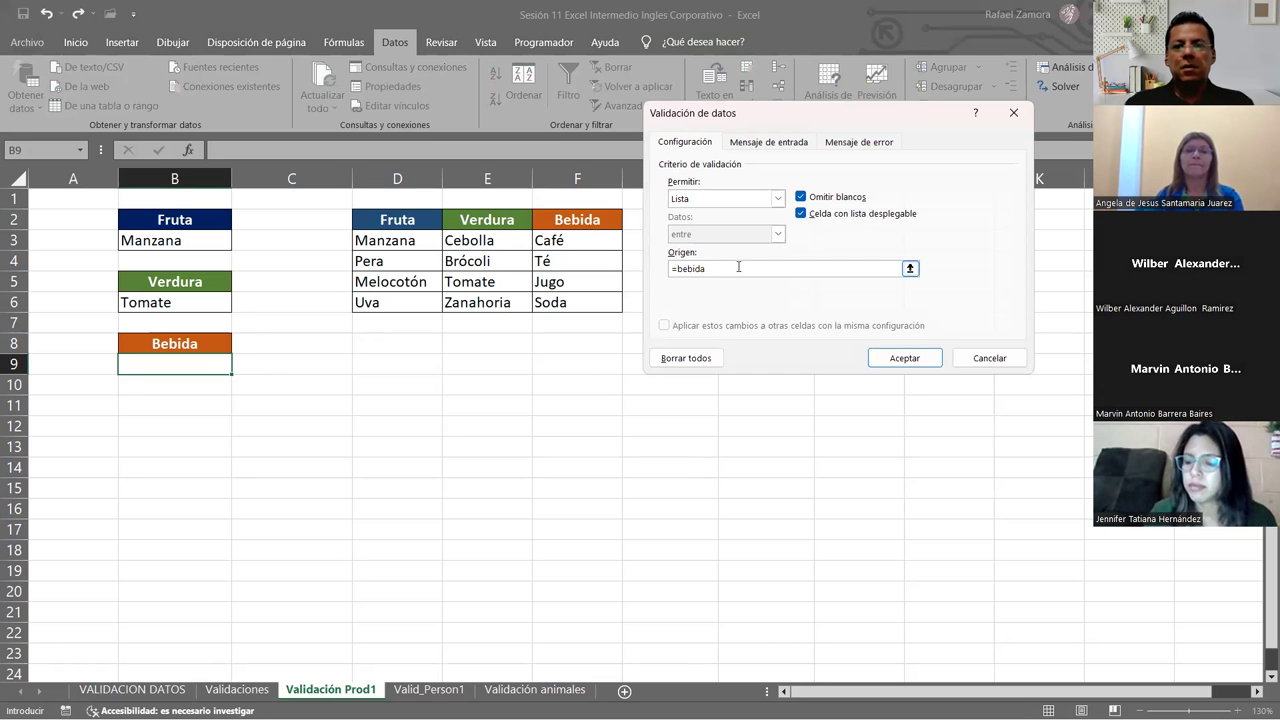
{"action": "left_click", "coordinate": [904, 358]}
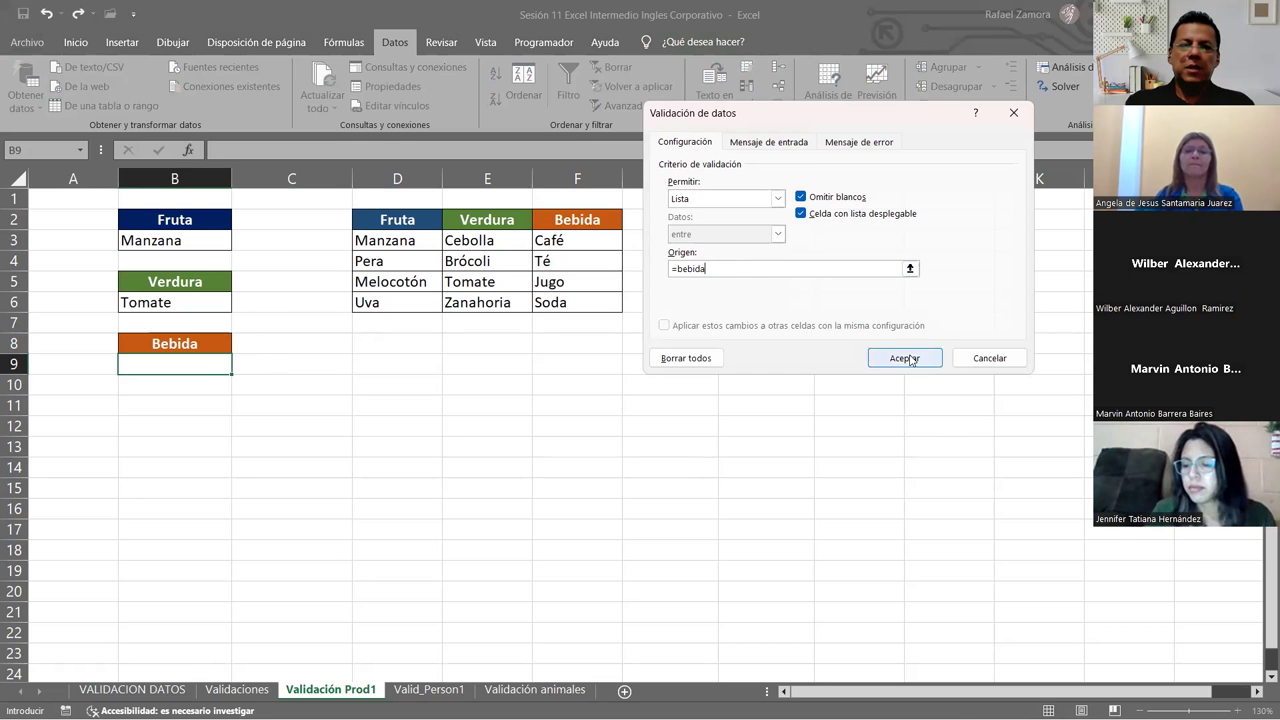
{"action": "left_click", "coordinate": [240, 371]}
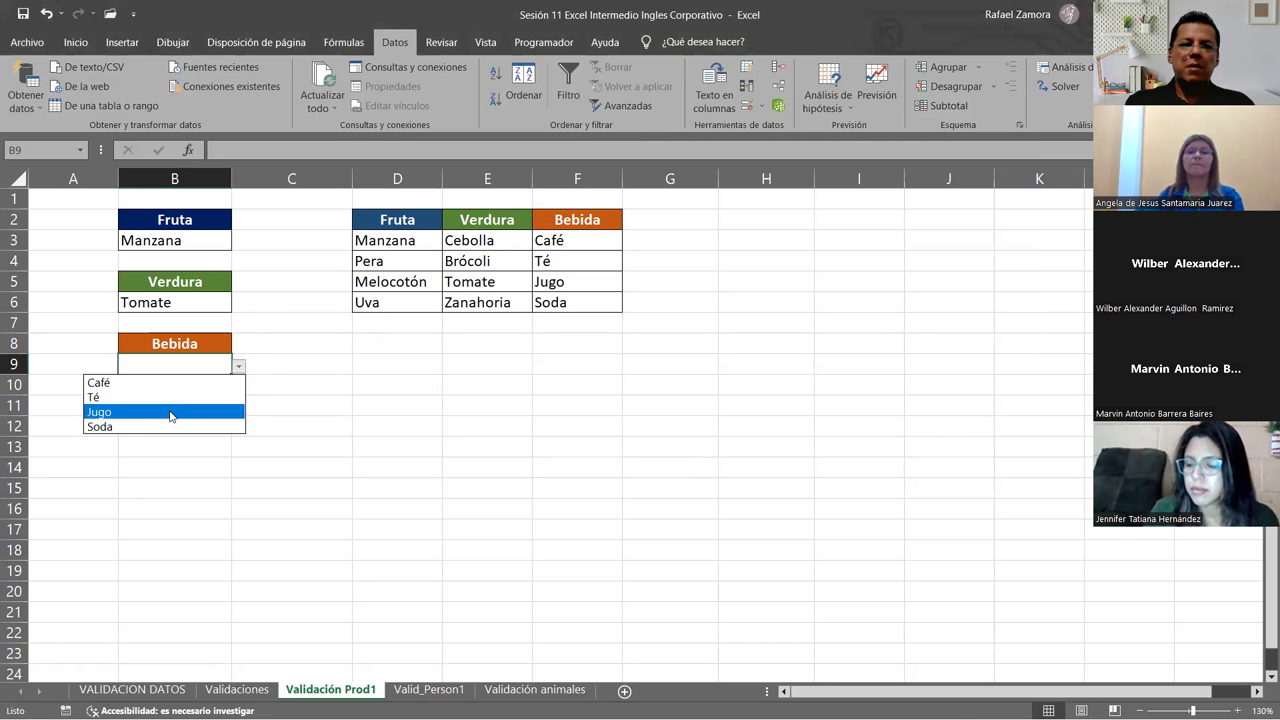
Pick Soda from B9's dropdown, then check the Verdura cell B6.
{"action": "left_click", "coordinate": [174, 409]}
{"action": "left_click", "coordinate": [240, 369]}
{"action": "left_click", "coordinate": [196, 426]}
{"action": "left_click", "coordinate": [197, 311]}
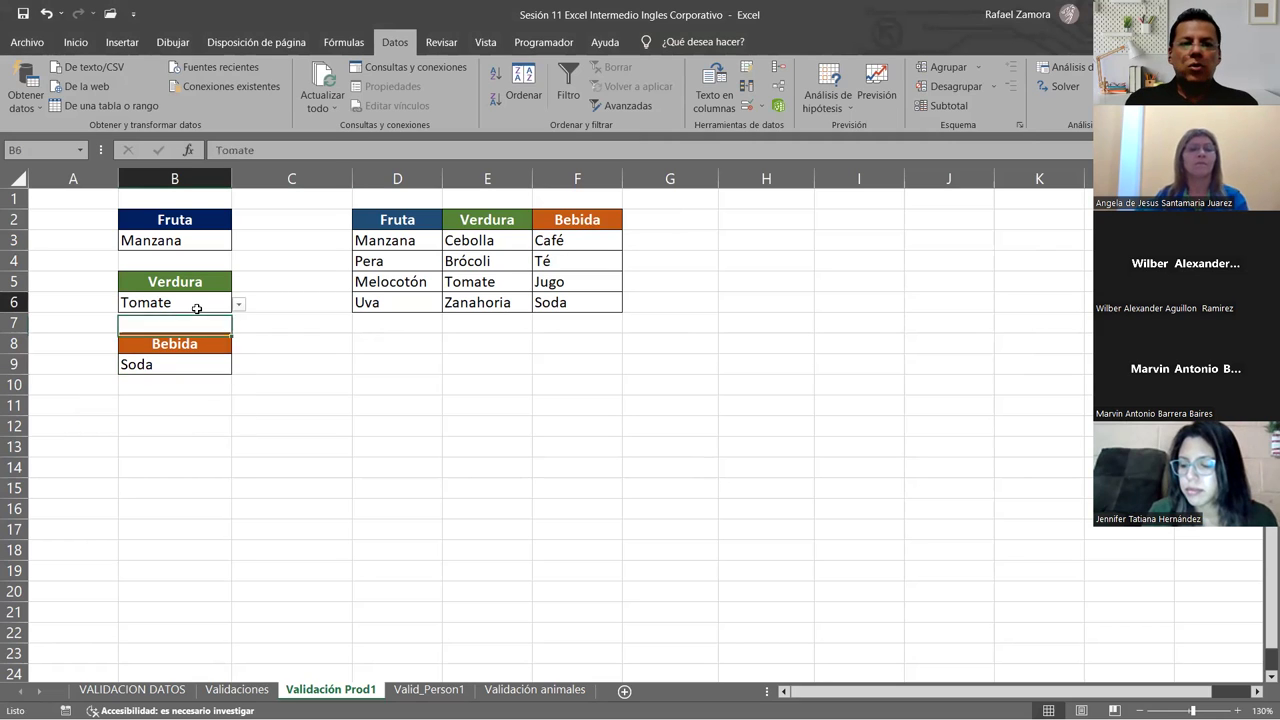
{"action": "left_click", "coordinate": [199, 366]}
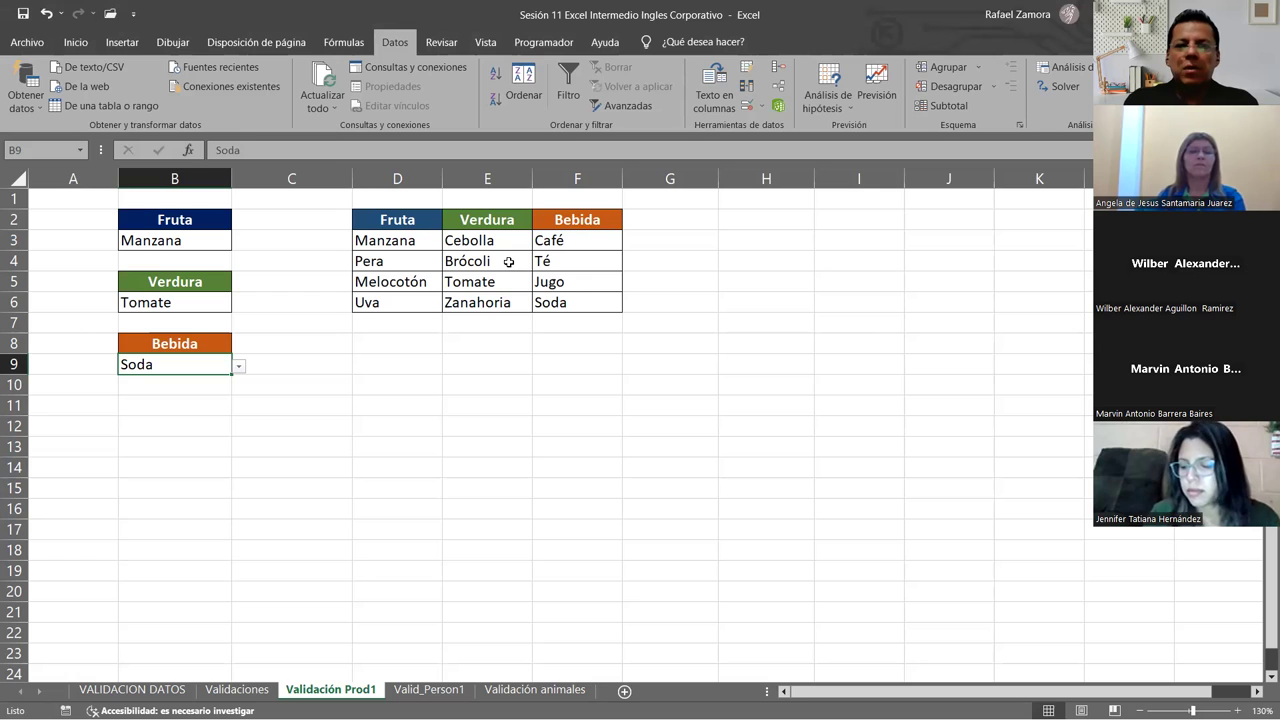
Click through the source table cells Tomate, Manzana and Pera.
{"action": "left_click", "coordinate": [468, 281]}
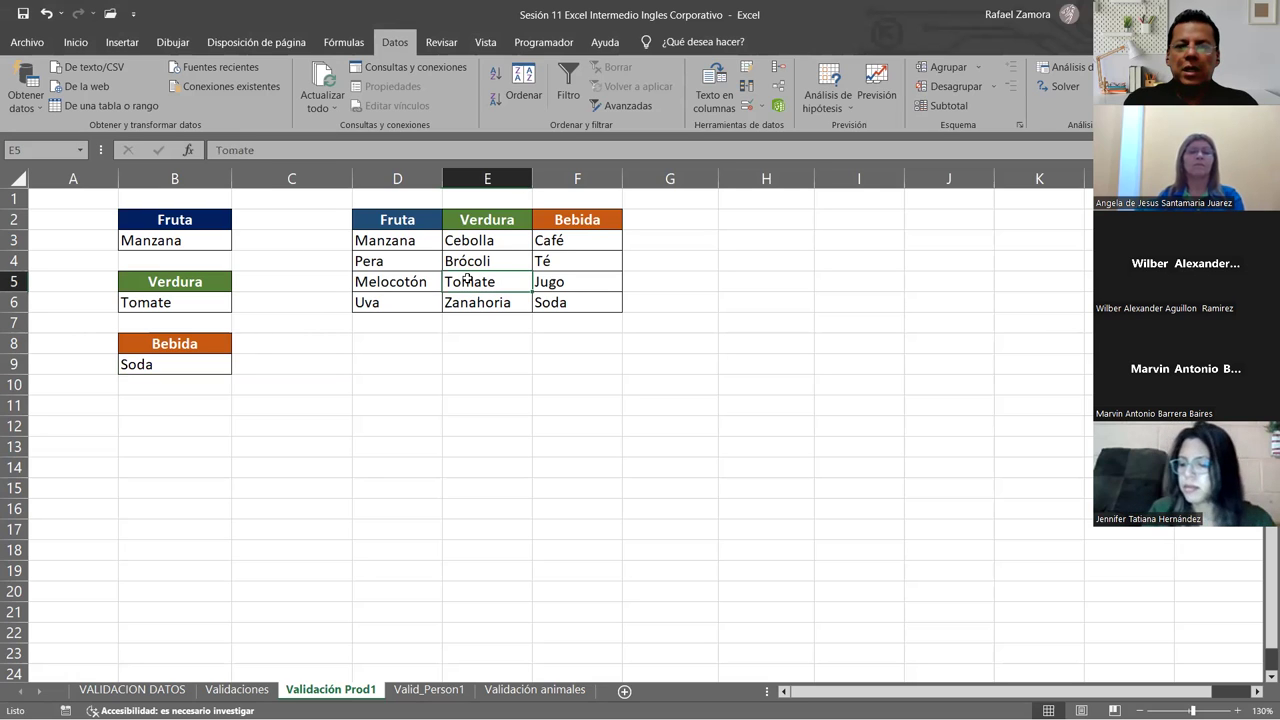
{"action": "left_click", "coordinate": [596, 261]}
{"action": "left_click", "coordinate": [586, 279]}
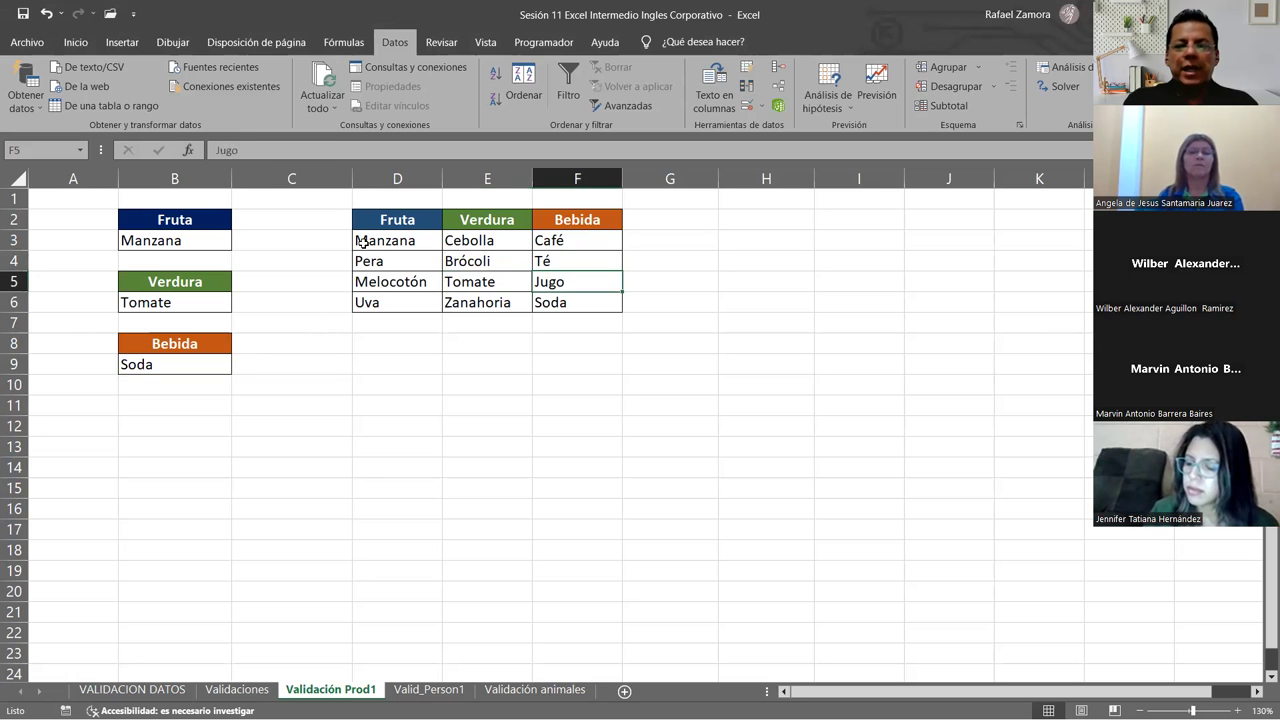
{"action": "left_click", "coordinate": [382, 248]}
{"action": "left_click", "coordinate": [388, 262]}
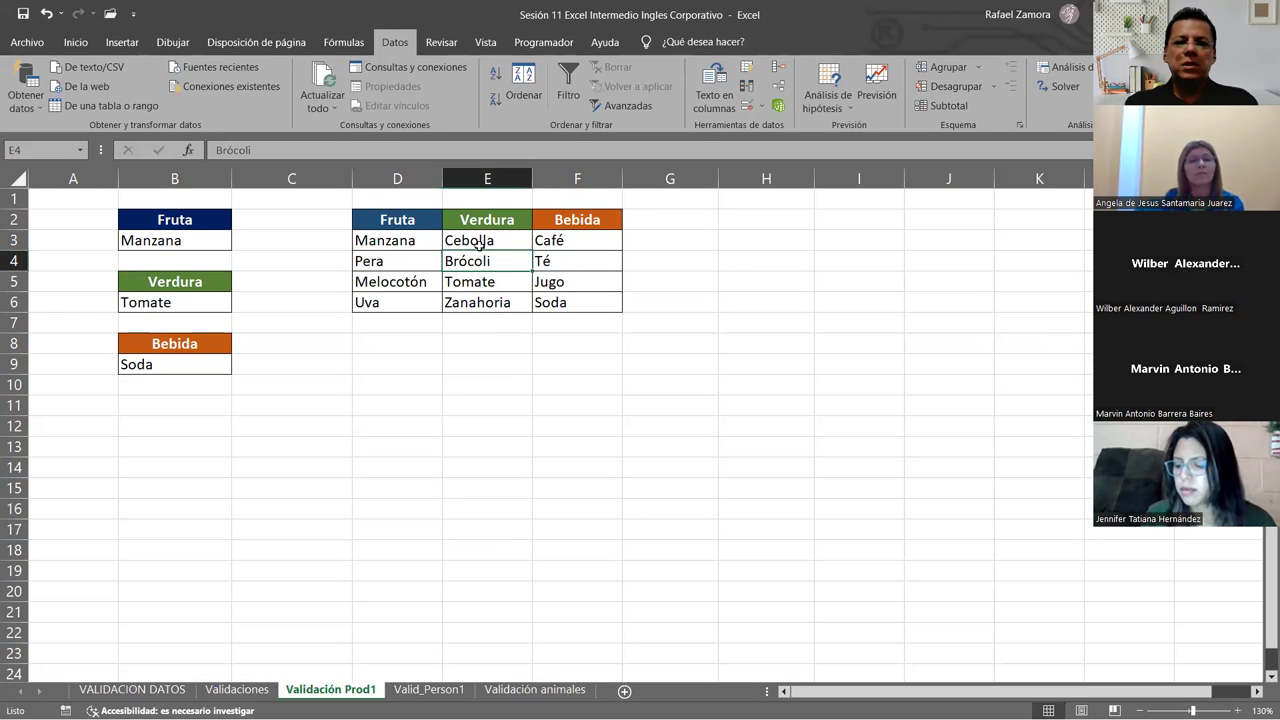
Replace Cebolla with Chile in E3 and confirm B6 now offers Chile, keeping Tomate and Soda.
{"action": "left_click", "coordinate": [488, 244]}
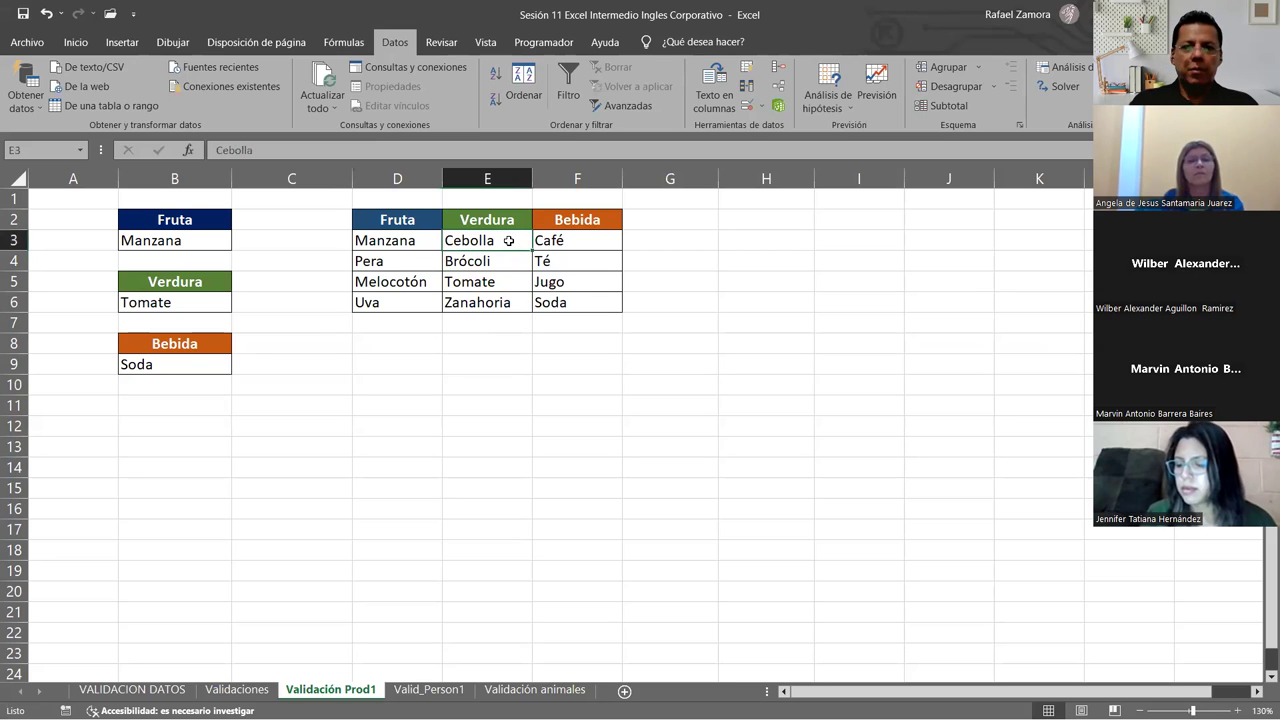
{"action": "type", "text": "Chil"}
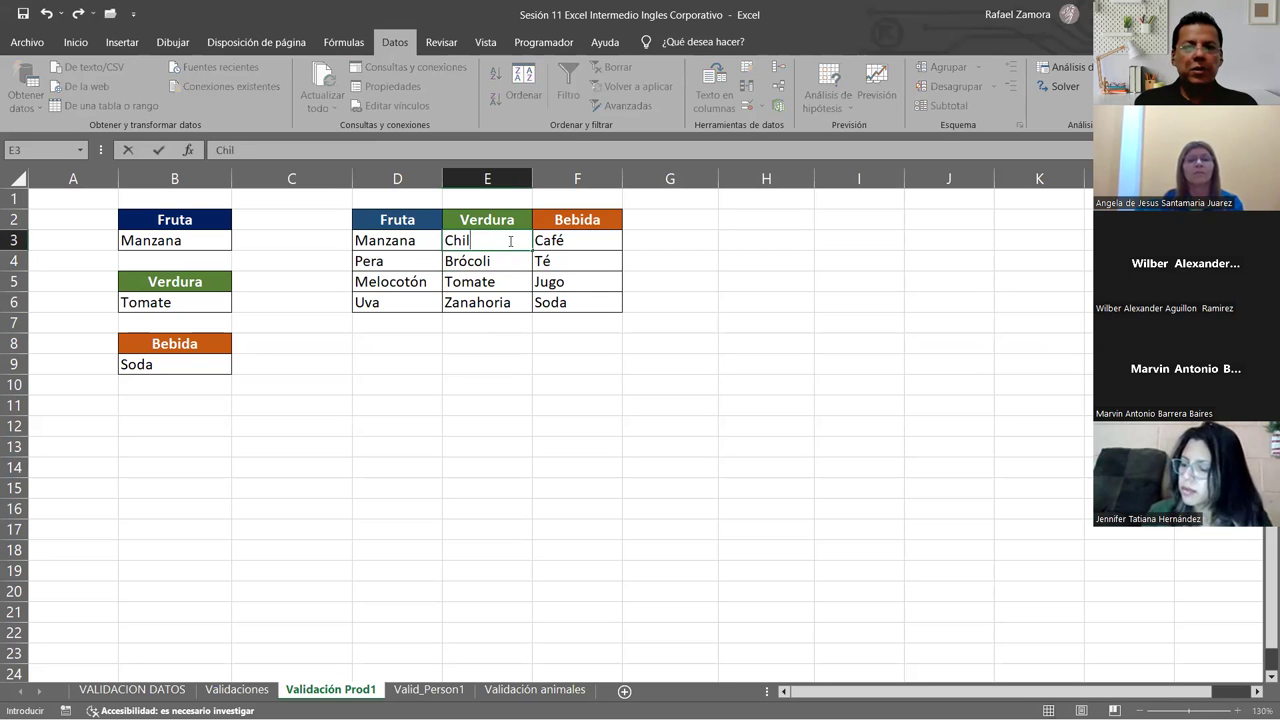
{"action": "key", "text": "Return"}
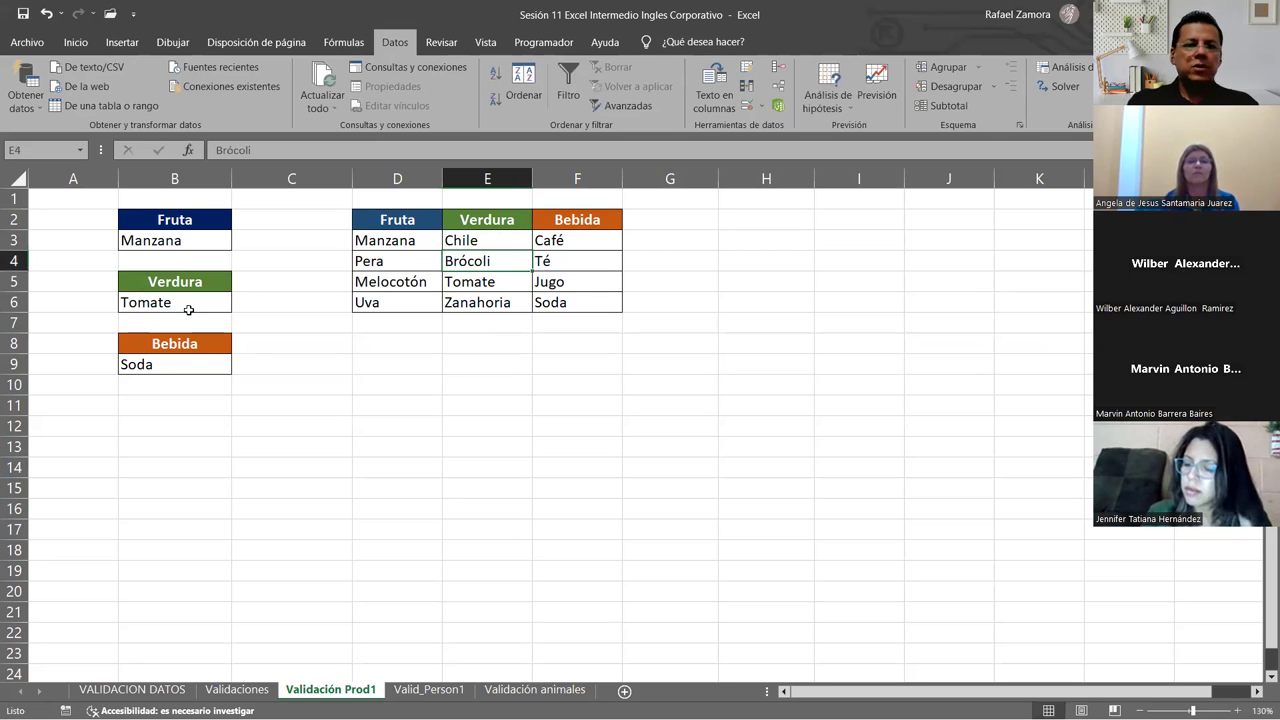
{"action": "left_click", "coordinate": [188, 310]}
{"action": "left_click", "coordinate": [243, 306]}
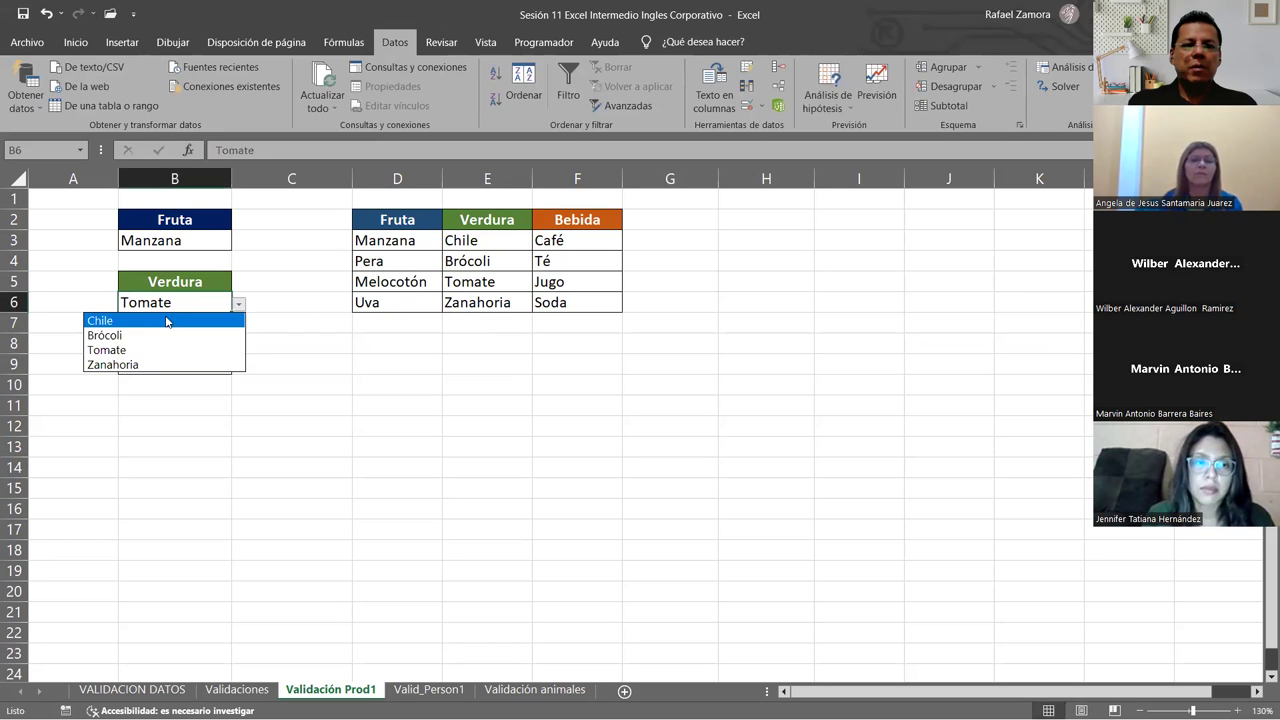
{"action": "left_click", "coordinate": [166, 319]}
{"action": "left_click", "coordinate": [240, 305]}
{"action": "left_click", "coordinate": [200, 343]}
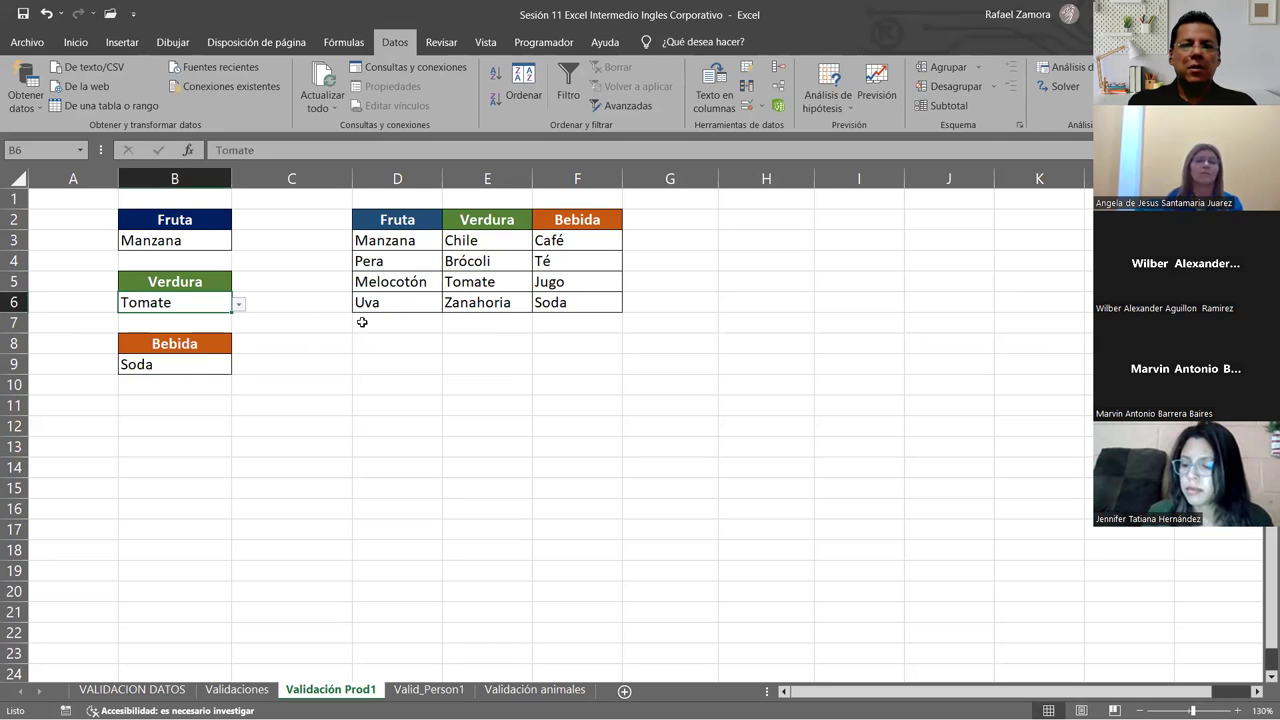
{"action": "left_click", "coordinate": [205, 368]}
{"action": "left_click", "coordinate": [243, 370]}
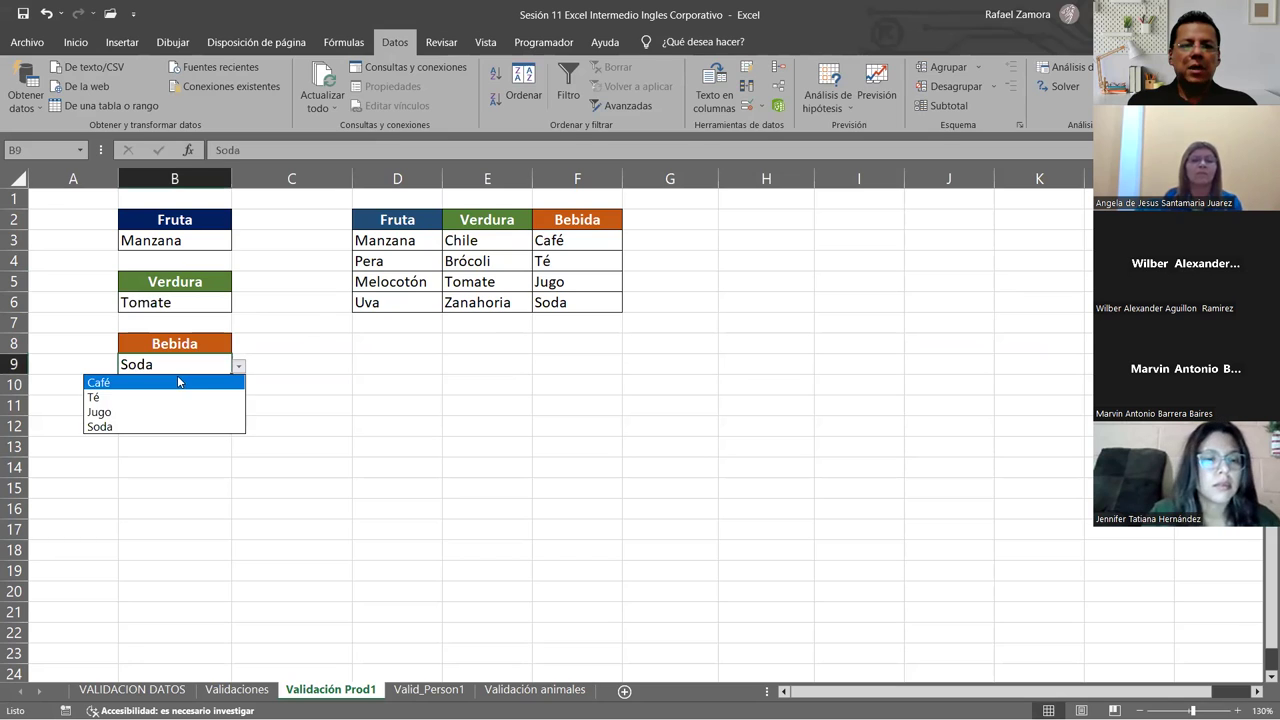
{"action": "left_click", "coordinate": [163, 424]}
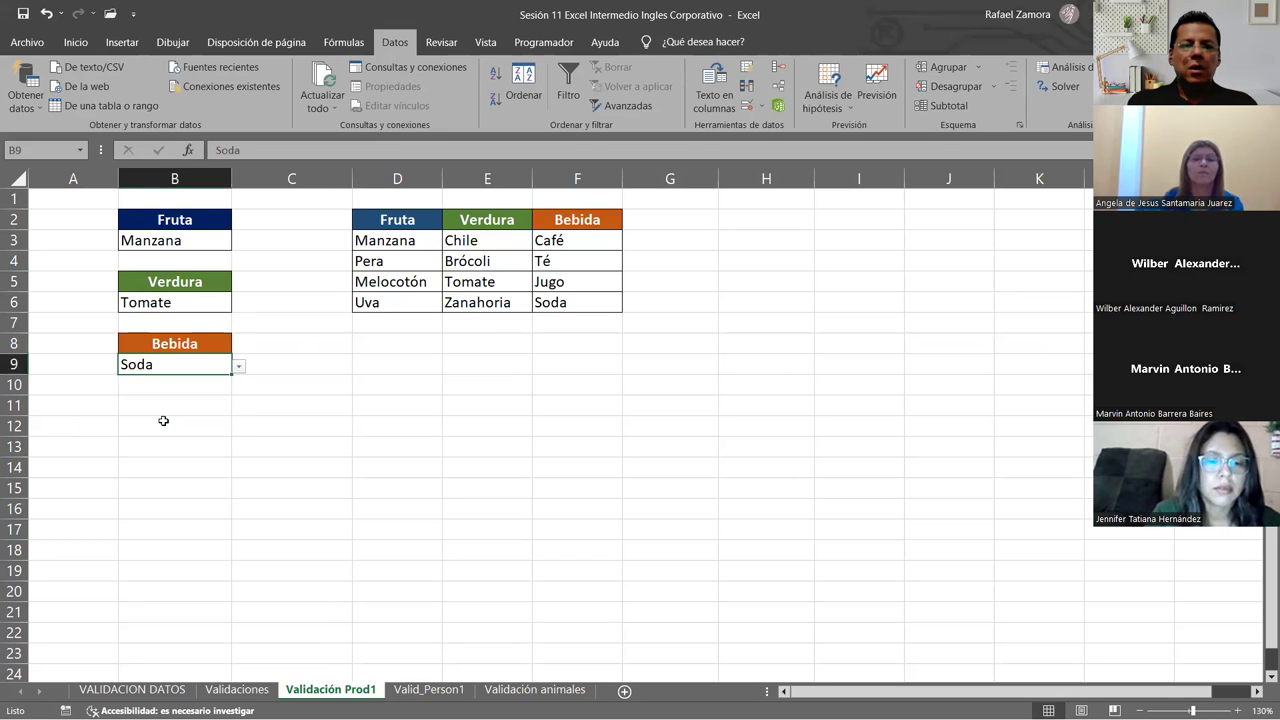
Replace Café with Leche in F3, then pick Té in B9's updated dropdown.
{"action": "left_click", "coordinate": [557, 243]}
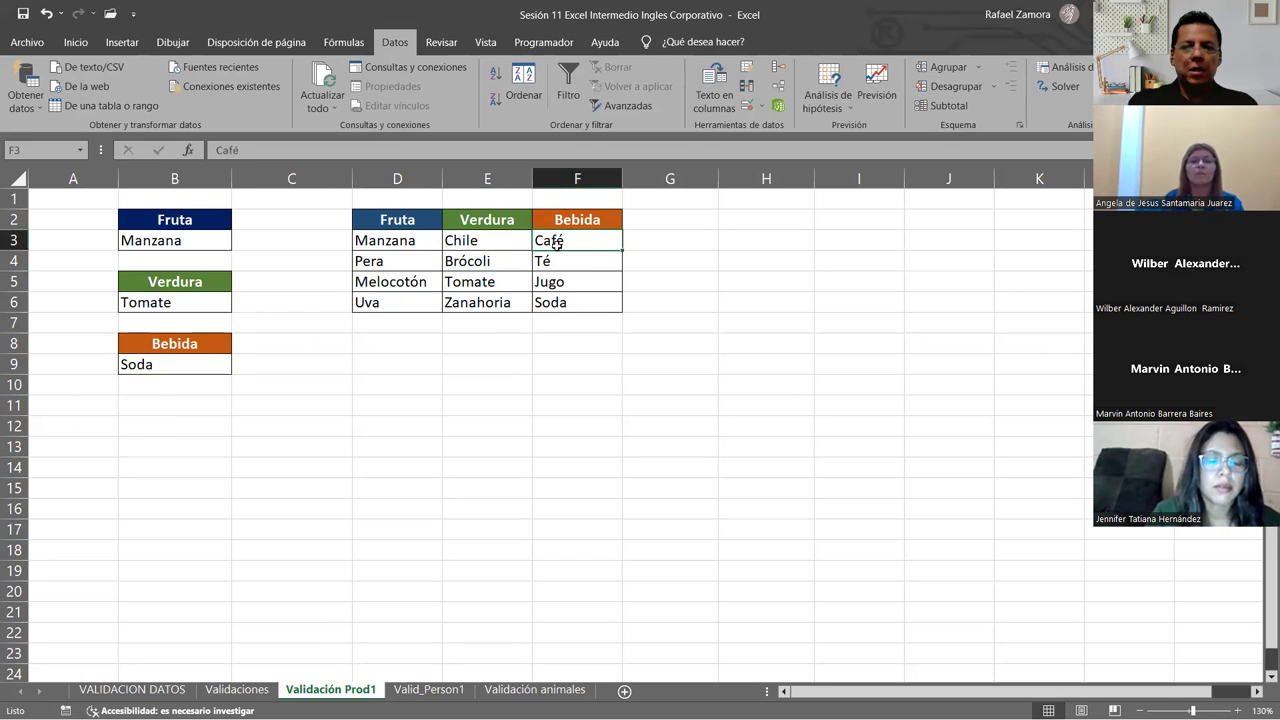
{"action": "type", "text": "Leche"}
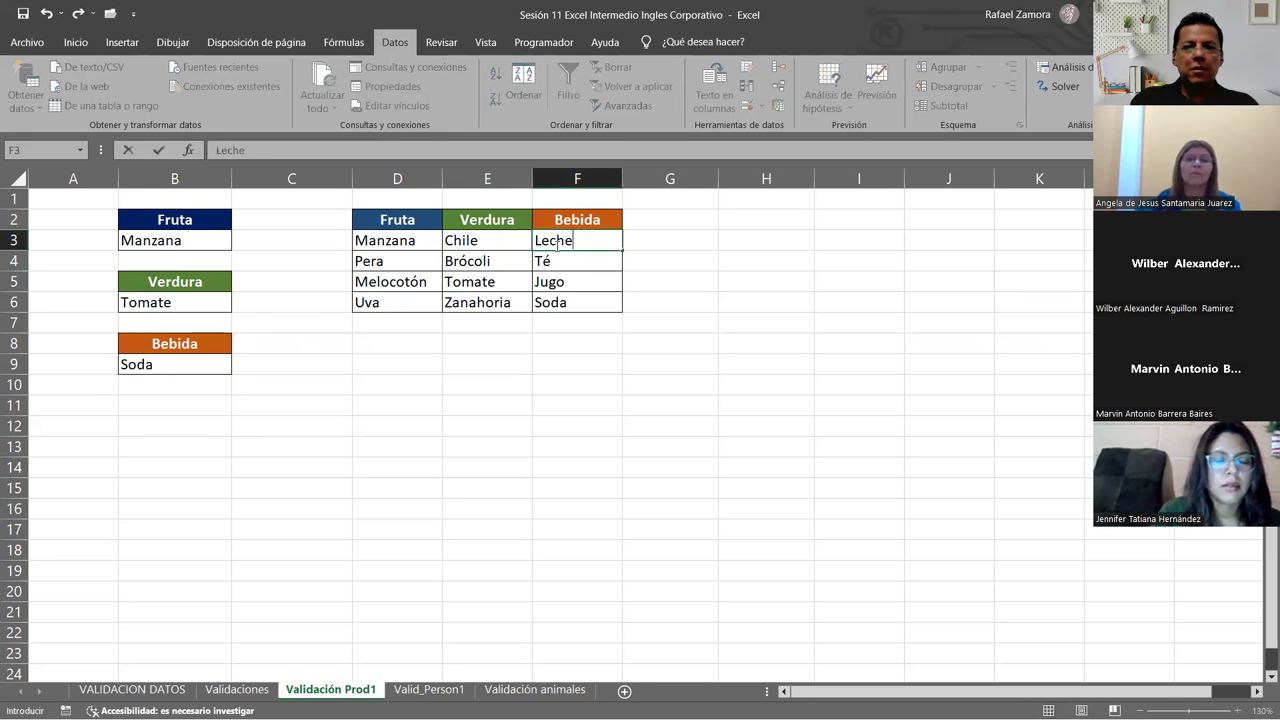
{"action": "key", "text": "Return"}
{"action": "left_click", "coordinate": [177, 362]}
{"action": "left_click", "coordinate": [240, 369]}
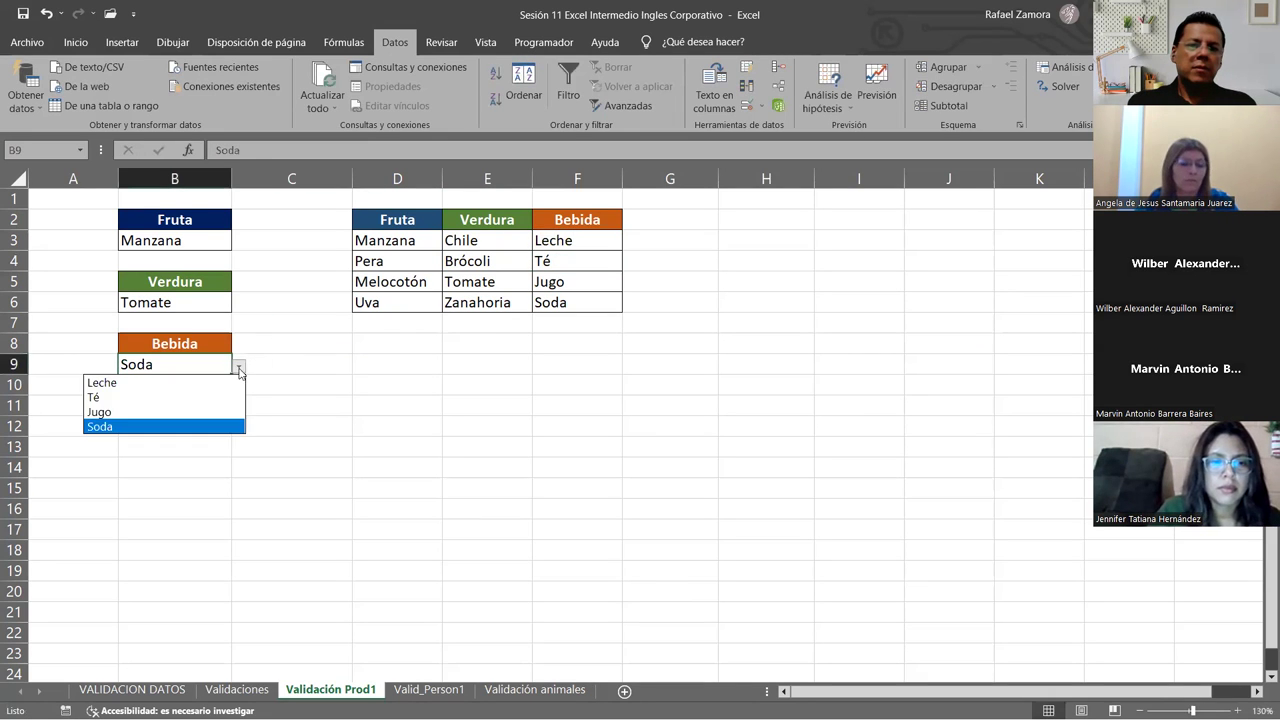
{"action": "left_click", "coordinate": [198, 397]}
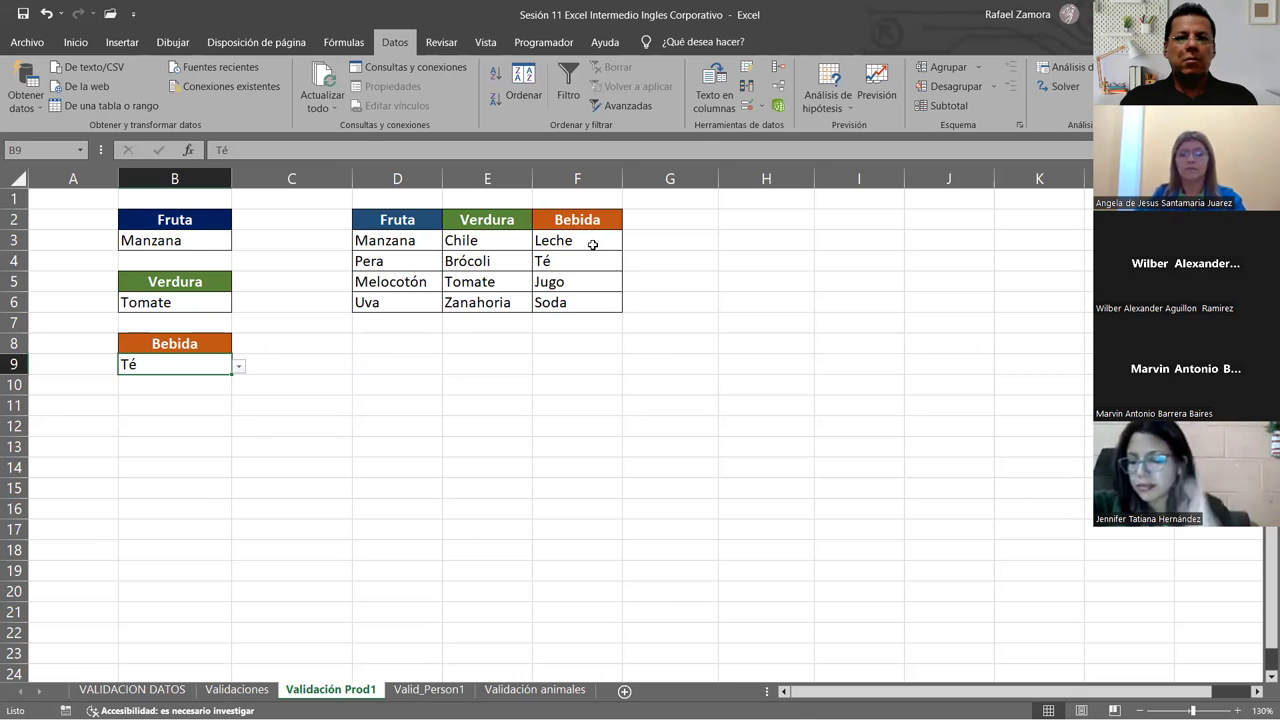
Remove the bebida name in Fórmulas > Administrador de nombres, leaving no defined names.
{"action": "left_click", "coordinate": [344, 42]}
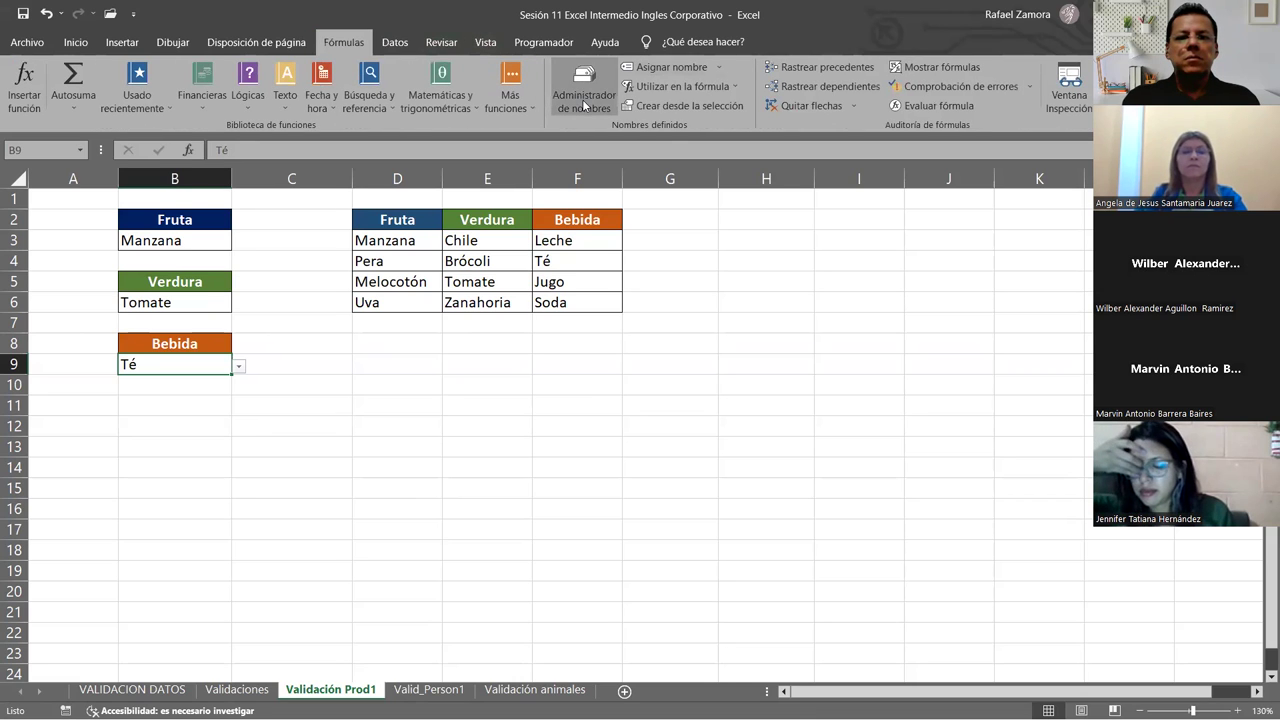
{"action": "left_click", "coordinate": [584, 104]}
{"action": "left_click", "coordinate": [822, 98]}
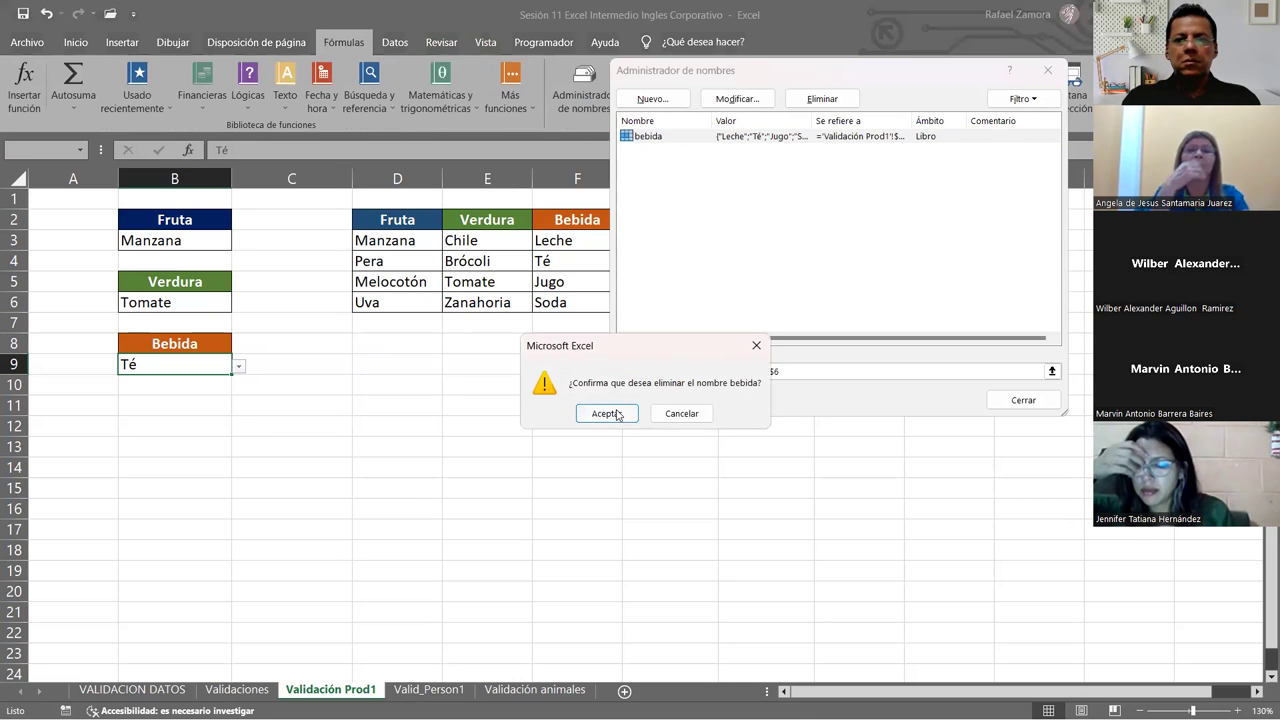
{"action": "left_click", "coordinate": [618, 415]}
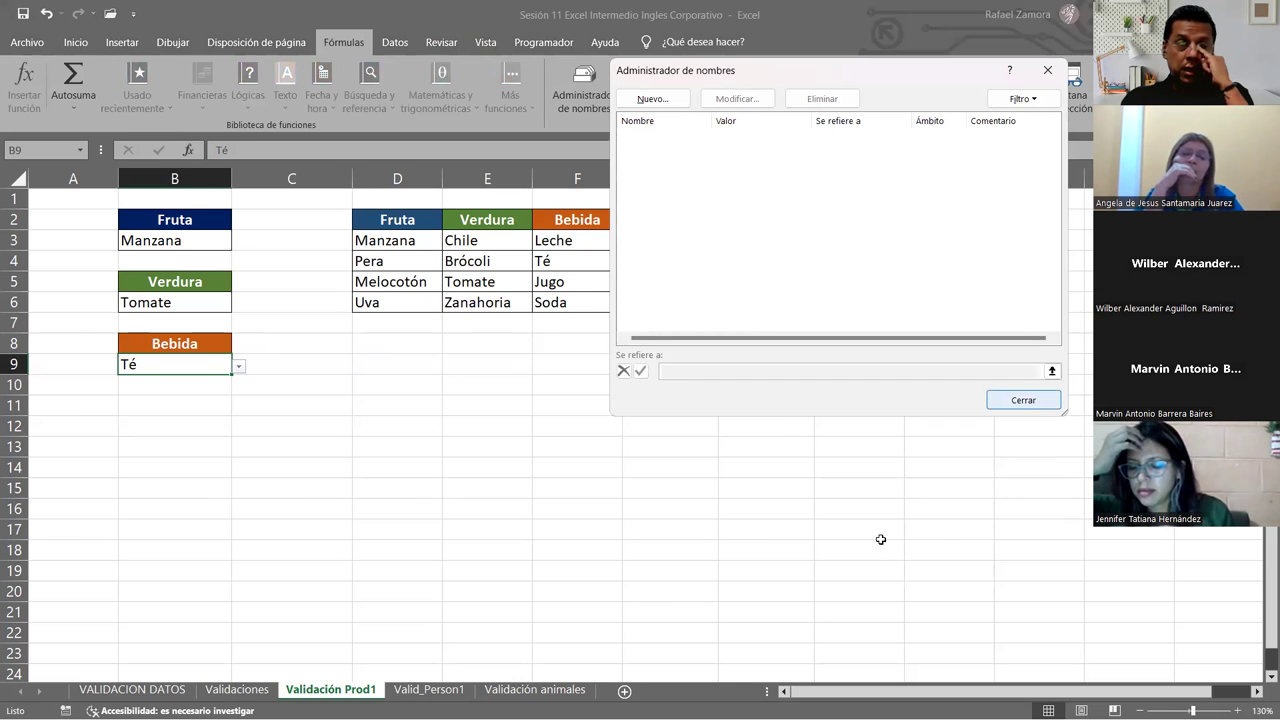
{"action": "key", "text": "Escape"}
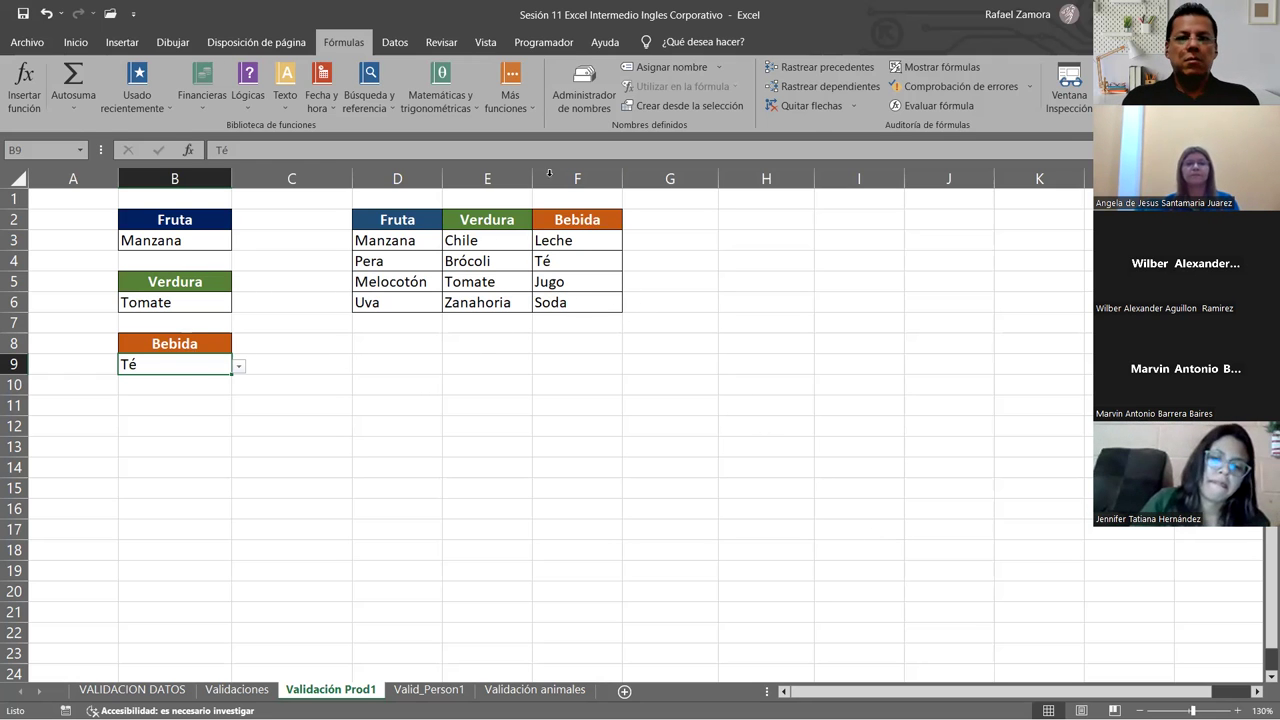
Cancel the accidentally opened Text to Columns wizard and delete the Té value from Bebida cell B9.
{"action": "left_click", "coordinate": [394, 42]}
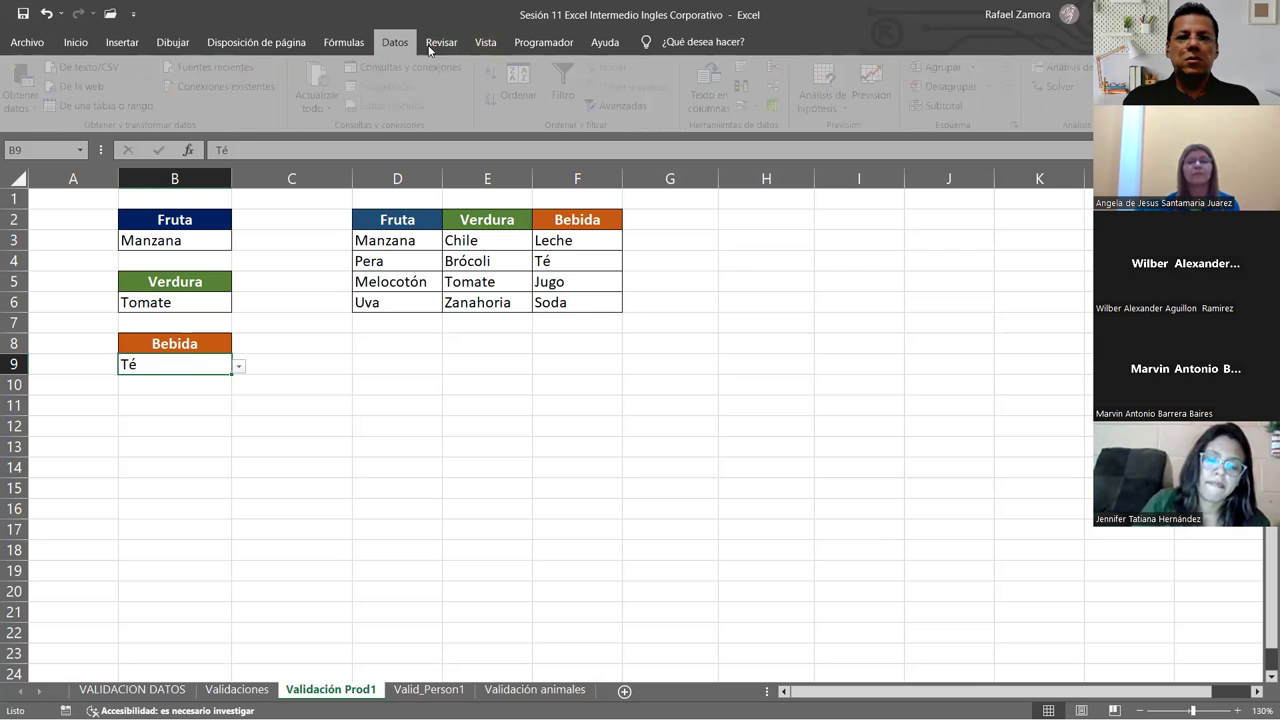
{"action": "left_click", "coordinate": [733, 108]}
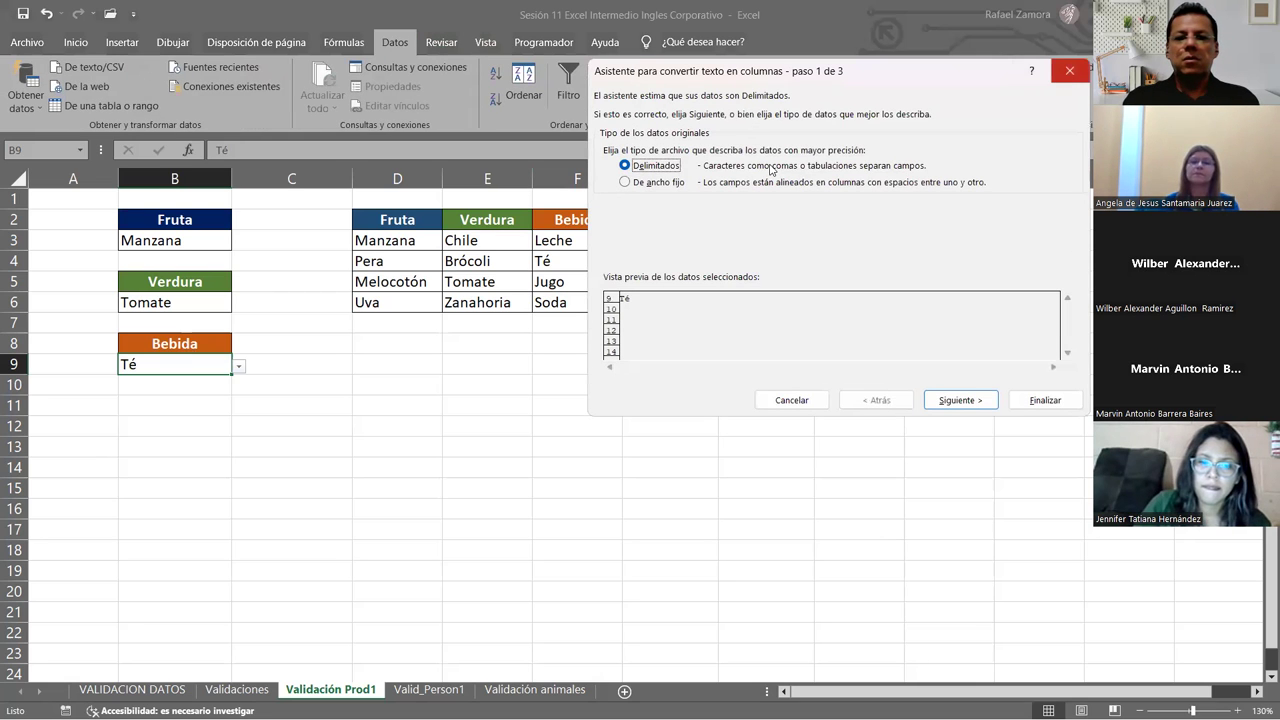
{"action": "key", "text": "Escape"}
{"action": "left_click", "coordinate": [200, 366]}
{"action": "key", "text": "Delete"}
{"action": "left_click", "coordinate": [296, 466]}
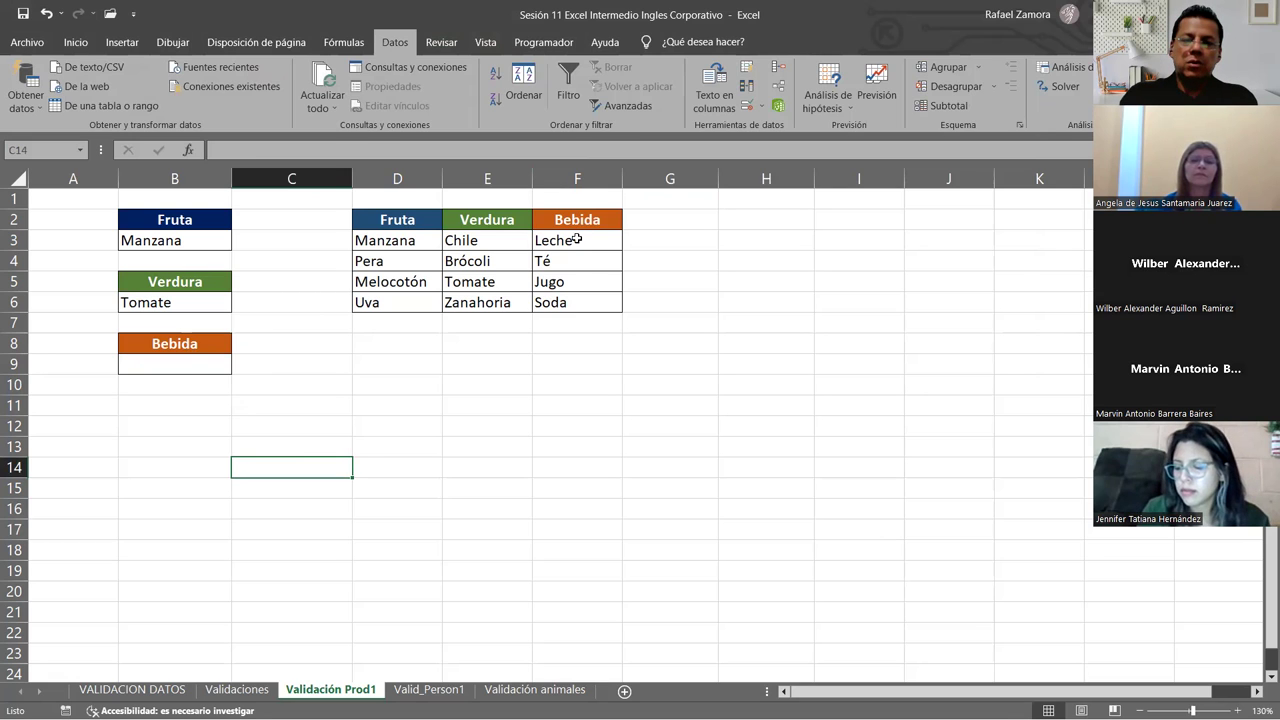
Select the drinks Leche, Té, Jugo and Soda in F3:F6 and place the cursor in the Name Box.
{"action": "left_click_drag", "start_coordinate": [570, 238], "coordinate": [563, 298]}
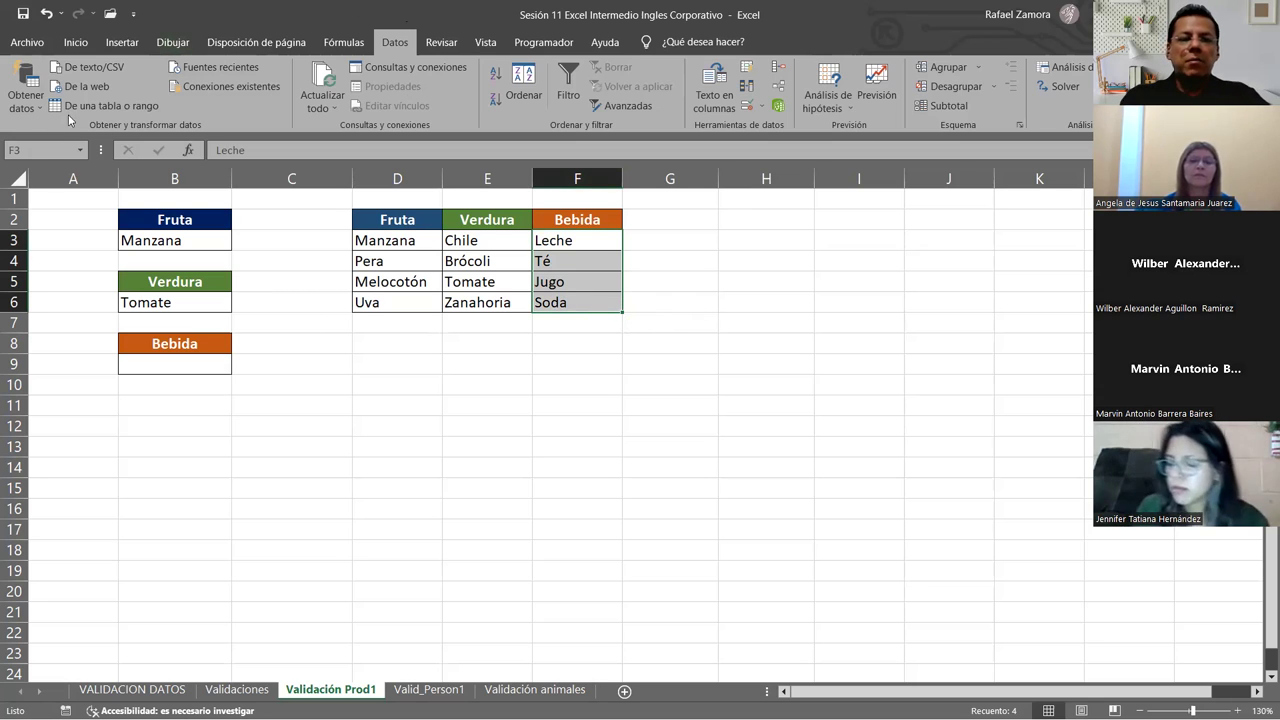
{"action": "left_click", "coordinate": [26, 150]}
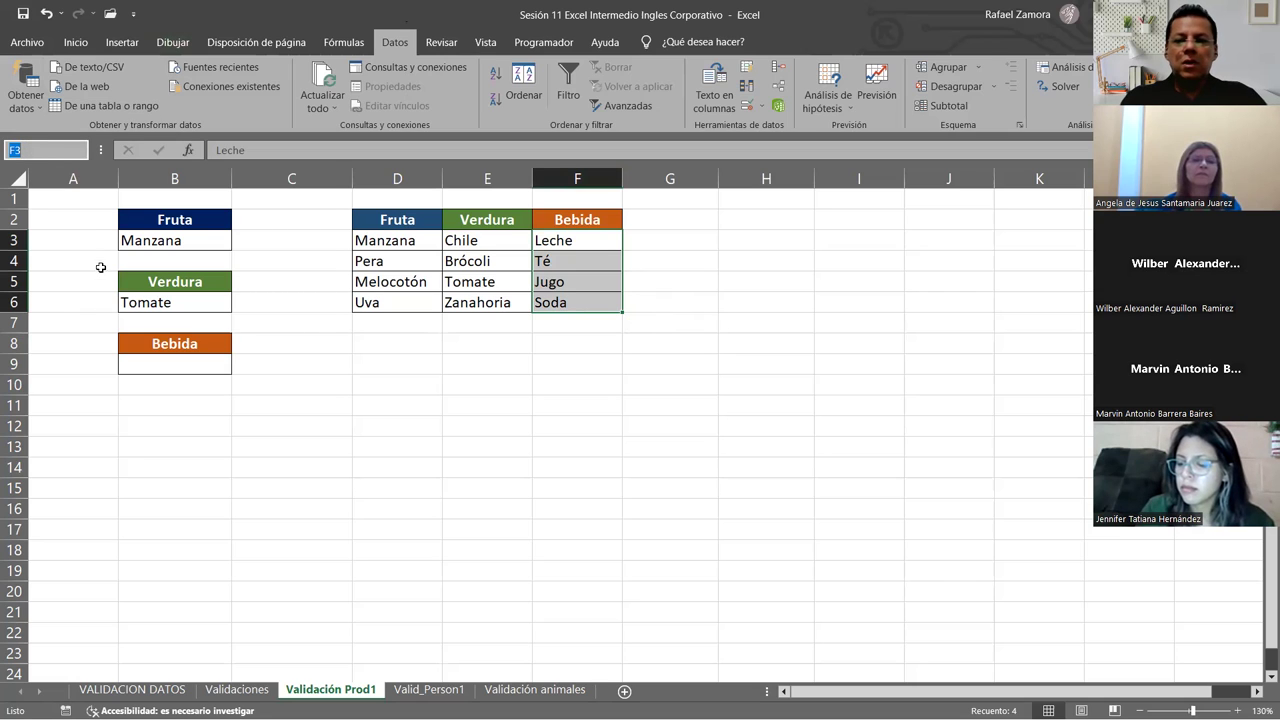
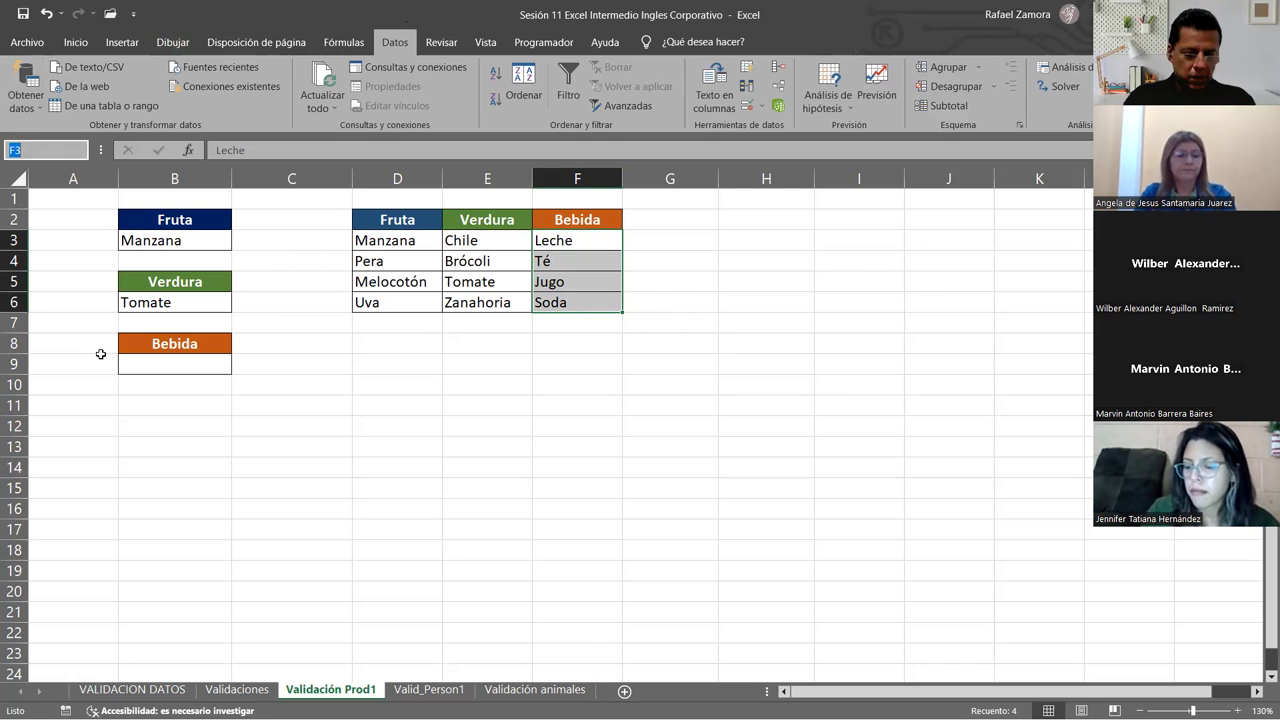
Name the drink cells F3:F6 'bebida' in the Name Box, then select Bebida cell B9.
{"action": "type", "text": "bebida"}
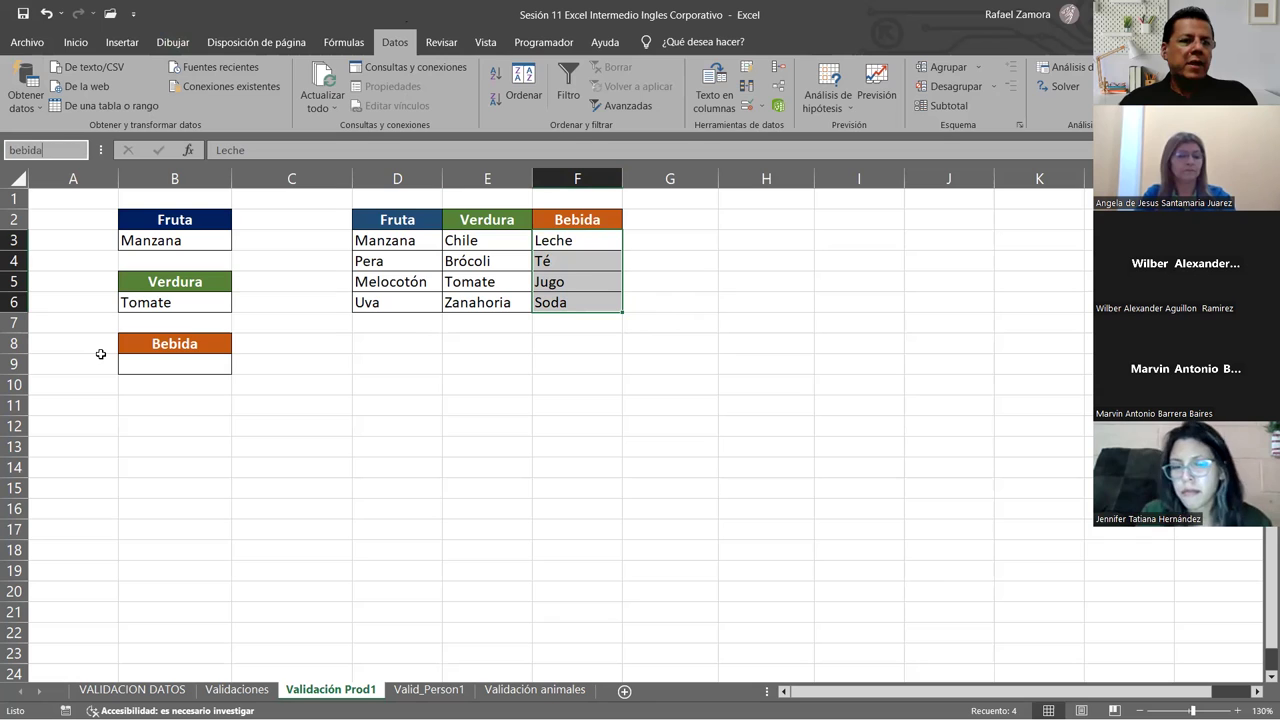
{"action": "key", "text": "Return"}
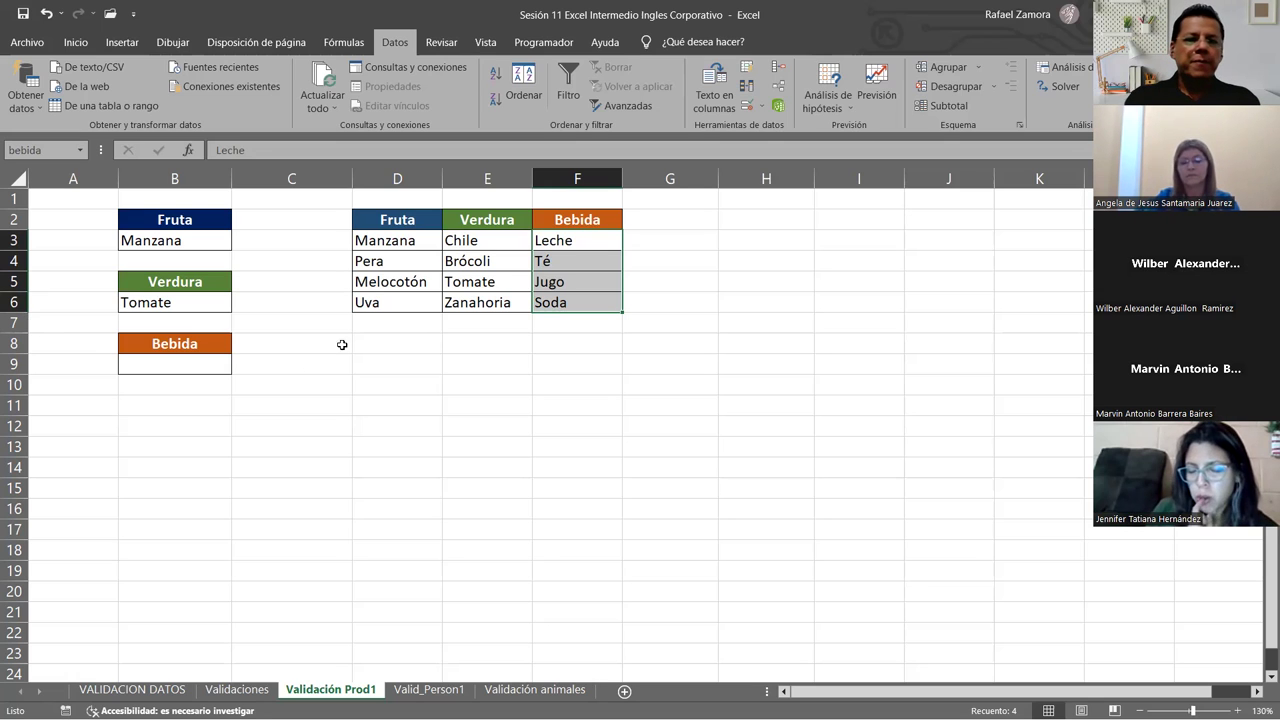
{"action": "left_click", "coordinate": [211, 362]}
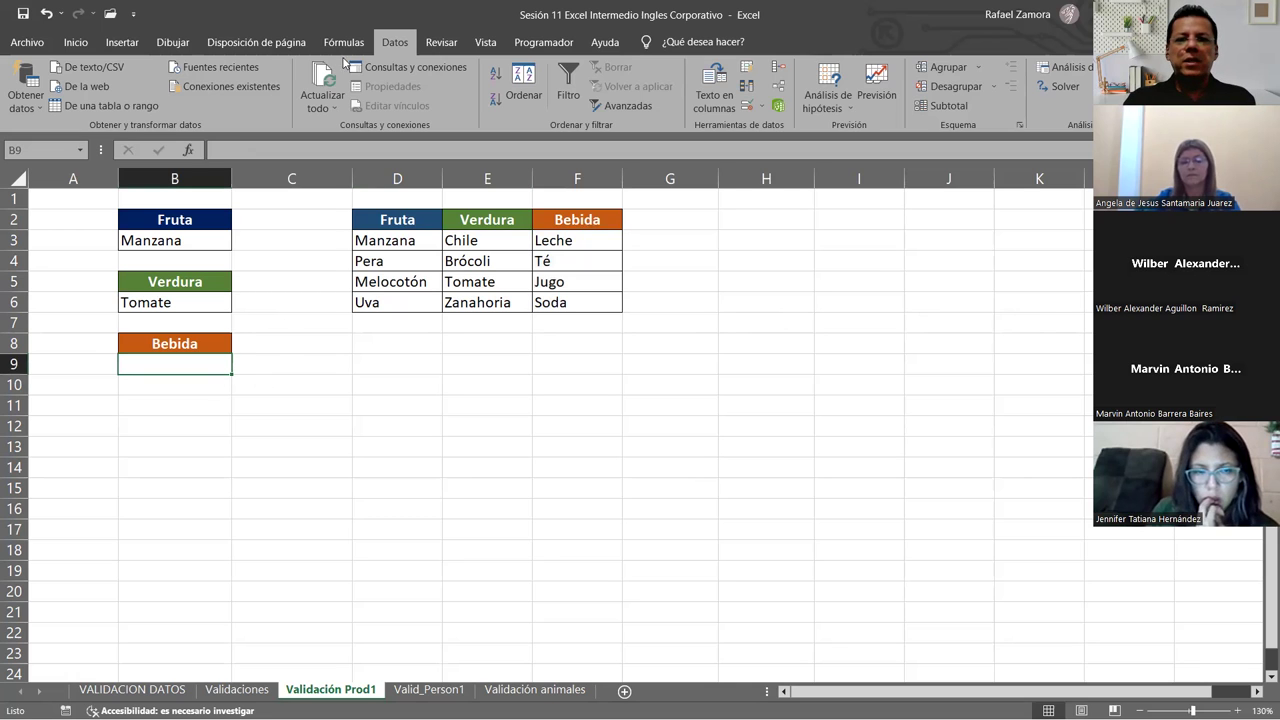
Give B9 a List data validation with source =bebida, offering Leche, Té, Jugo and Soda.
{"action": "left_click", "coordinate": [747, 107]}
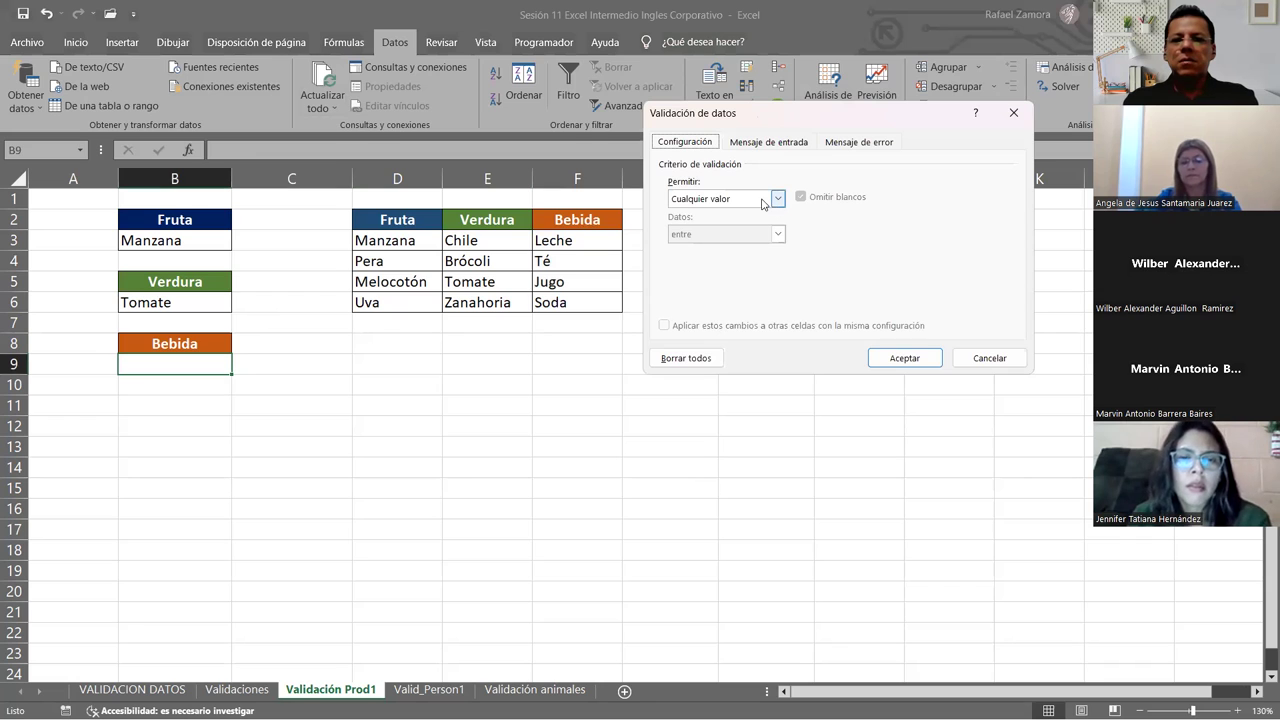
{"action": "left_click", "coordinate": [745, 200]}
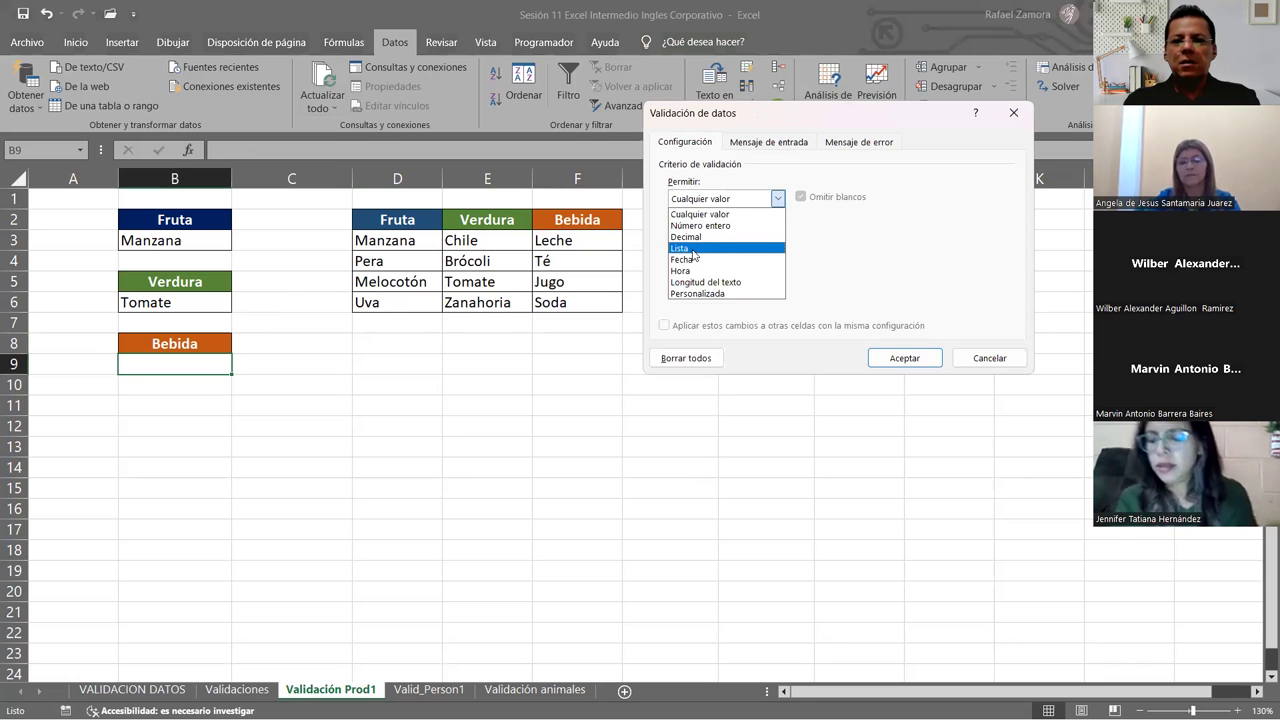
{"action": "left_click", "coordinate": [706, 248]}
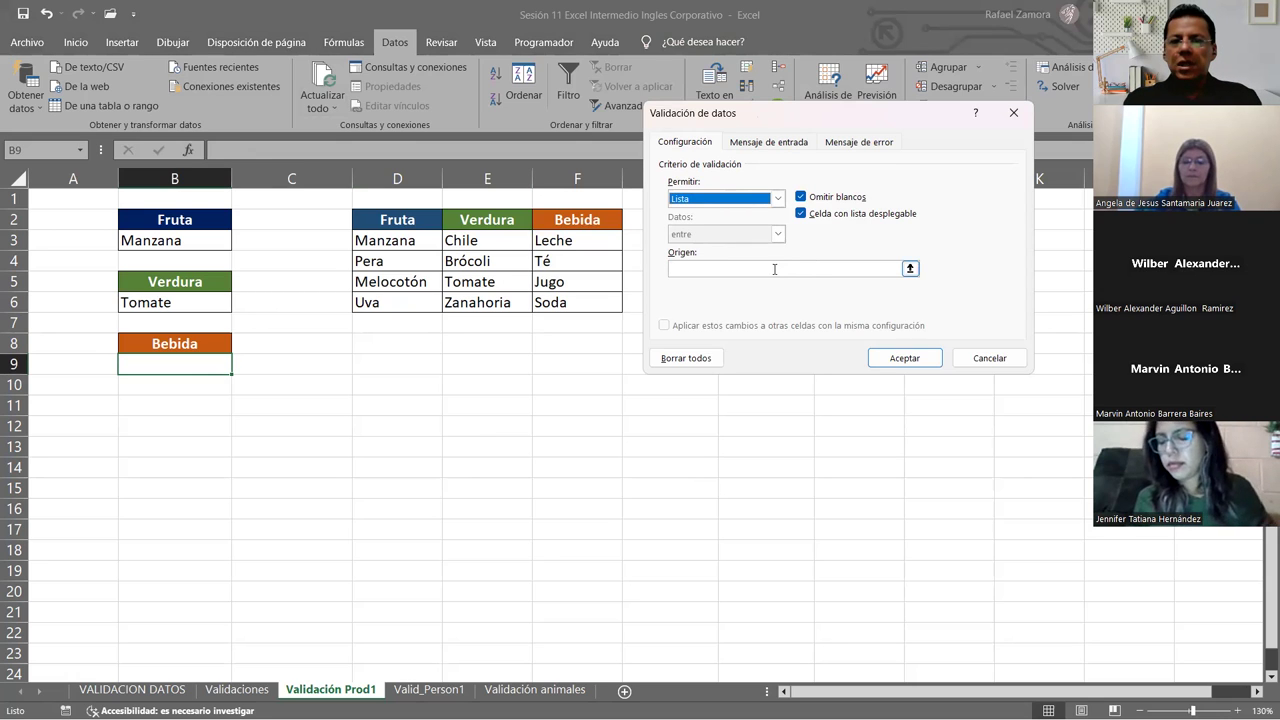
{"action": "left_click", "coordinate": [773, 268]}
{"action": "type", "text": "="}
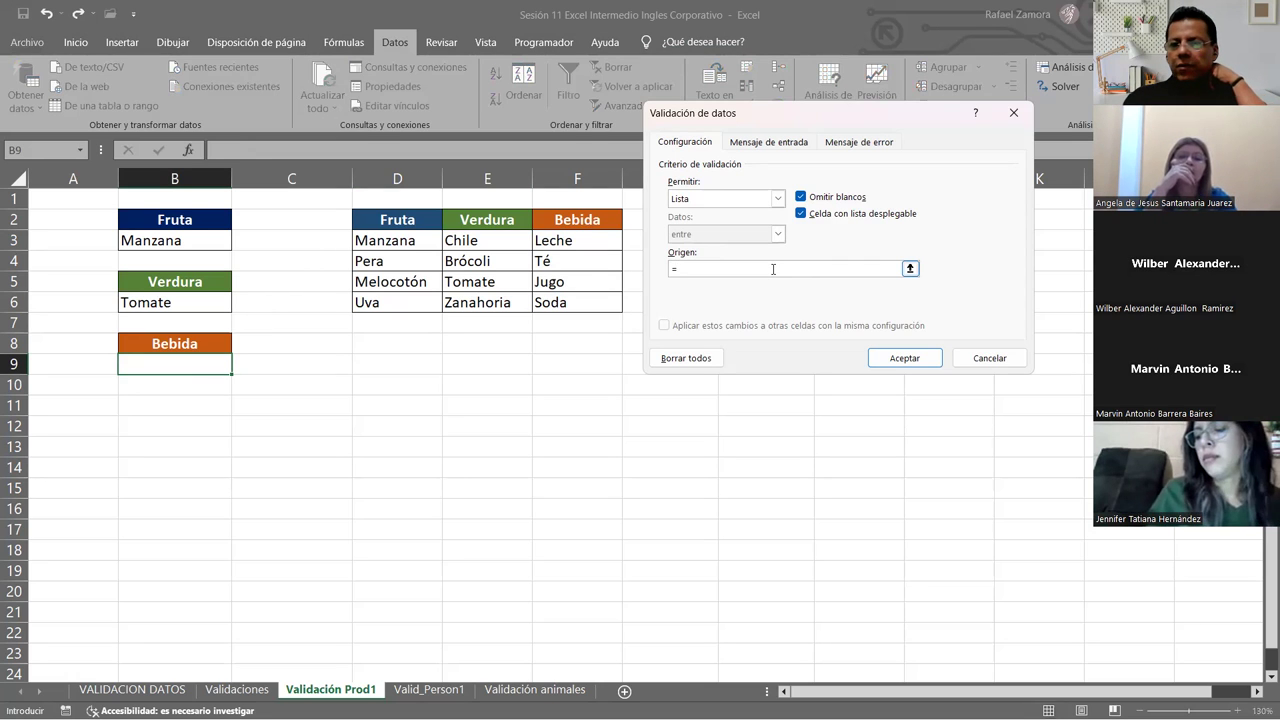
{"action": "type", "text": "bebida"}
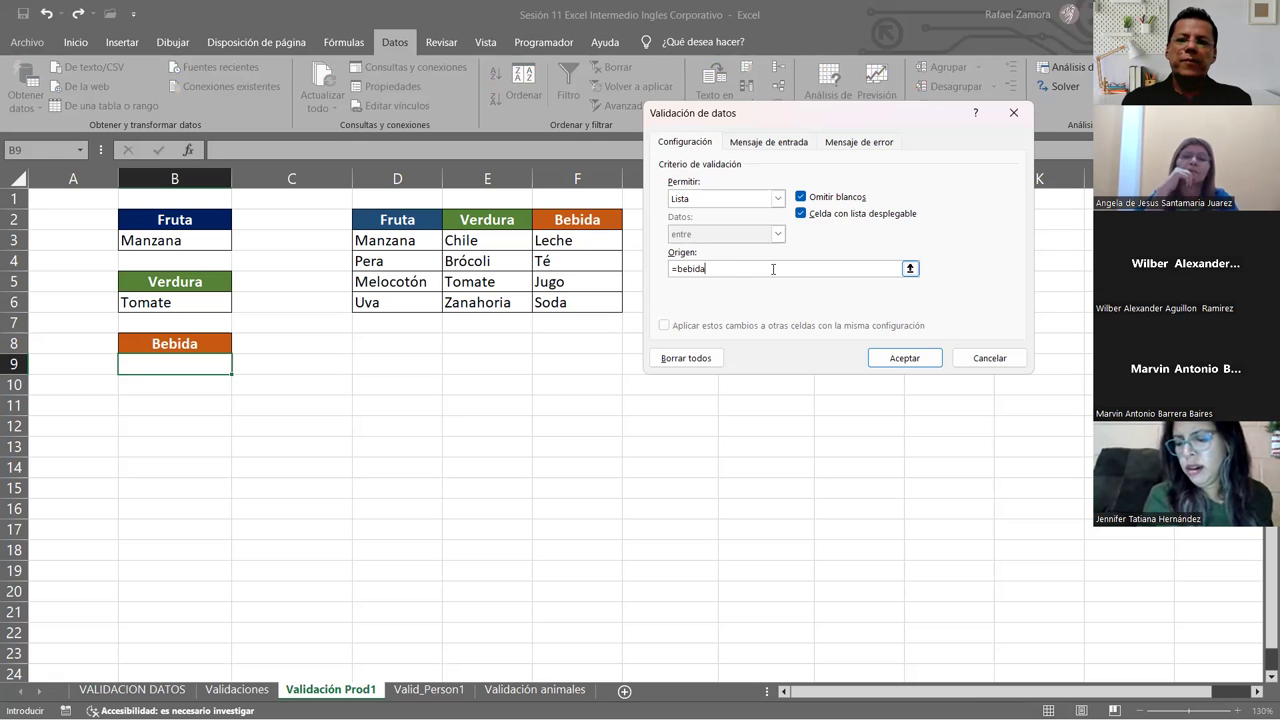
{"action": "left_click", "coordinate": [884, 354]}
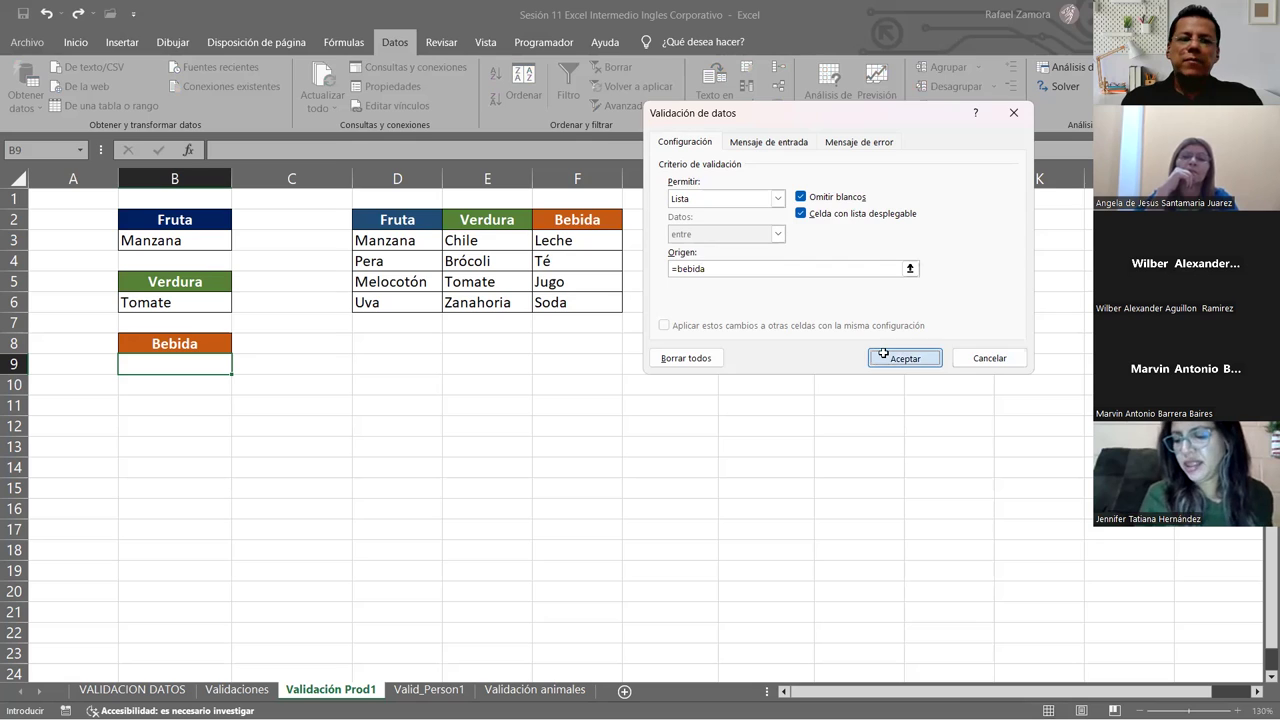
{"action": "left_click", "coordinate": [238, 367]}
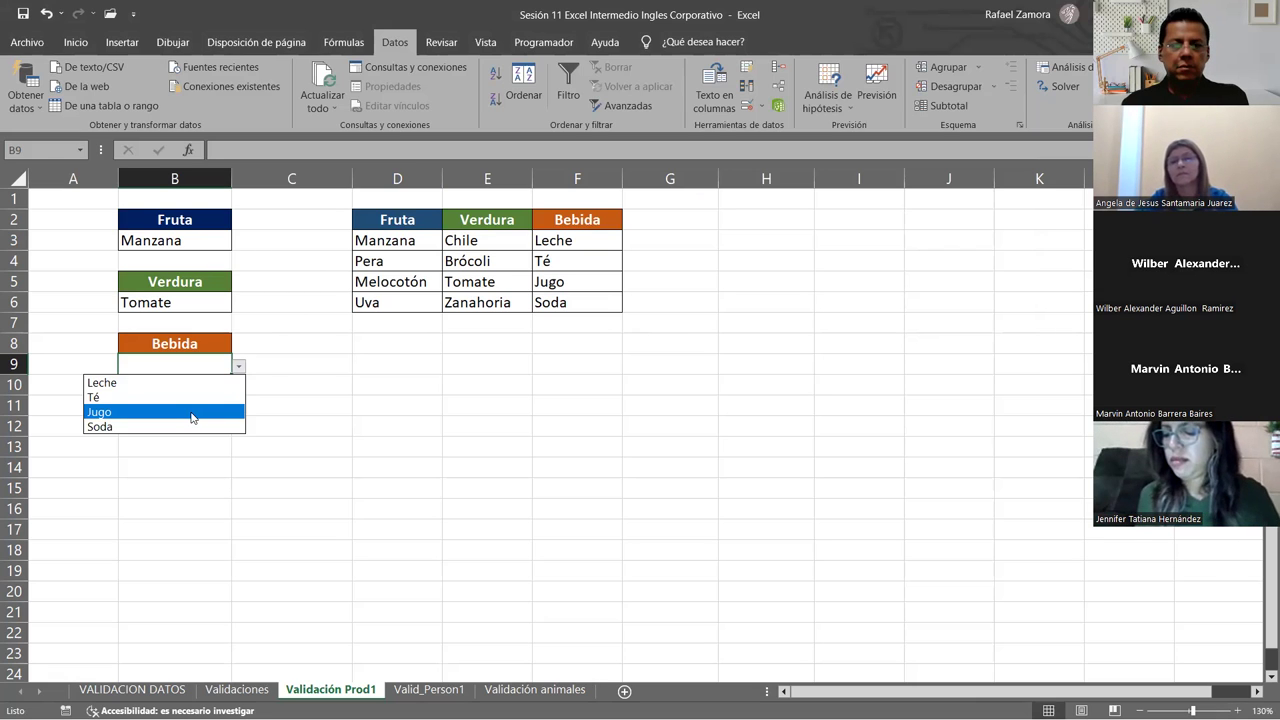
Pick Té from B9's drink drop-down, completing the Manzana, Tomate, Té picks.
{"action": "left_click", "coordinate": [205, 397]}
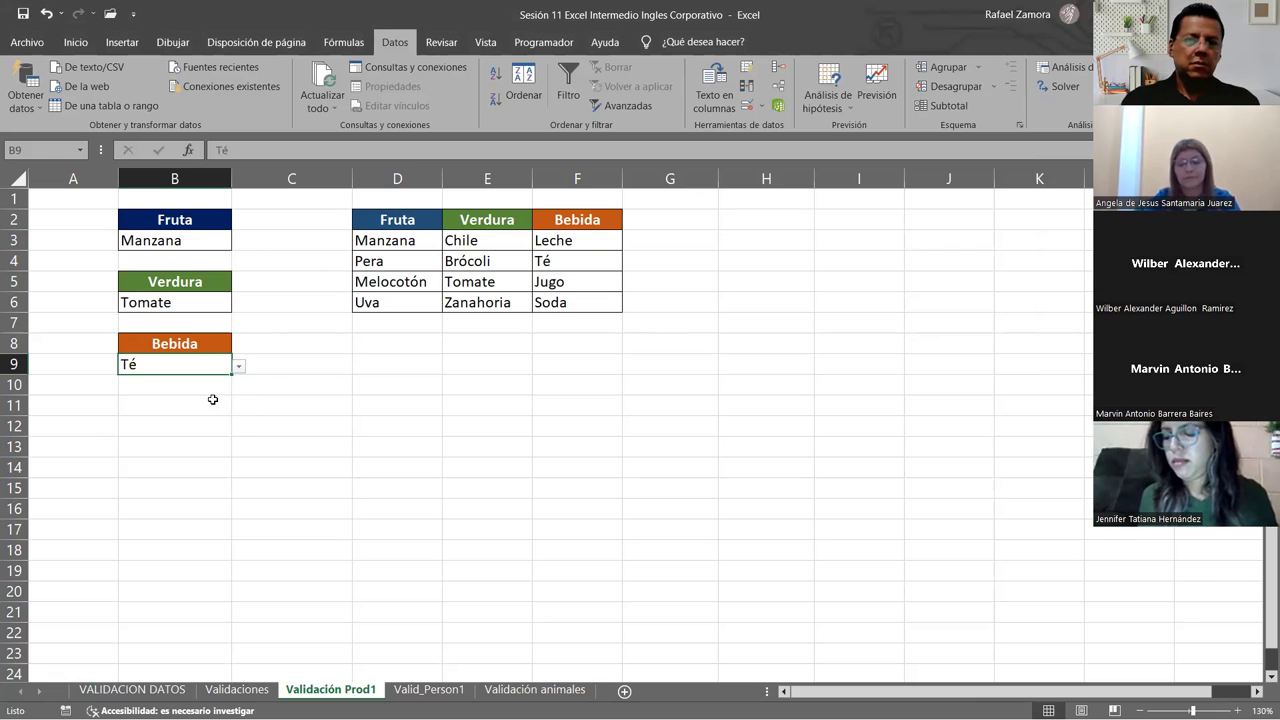
{"action": "left_click", "coordinate": [335, 405]}
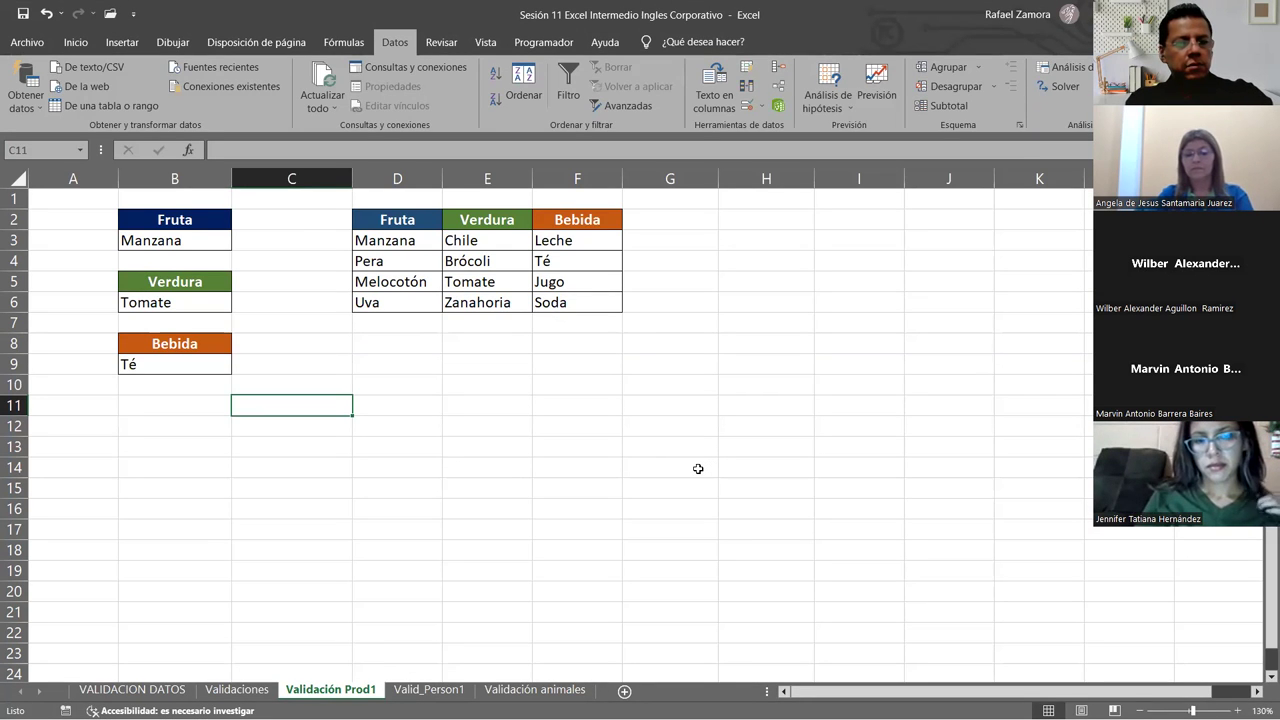
{"action": "left_click", "coordinate": [424, 426]}
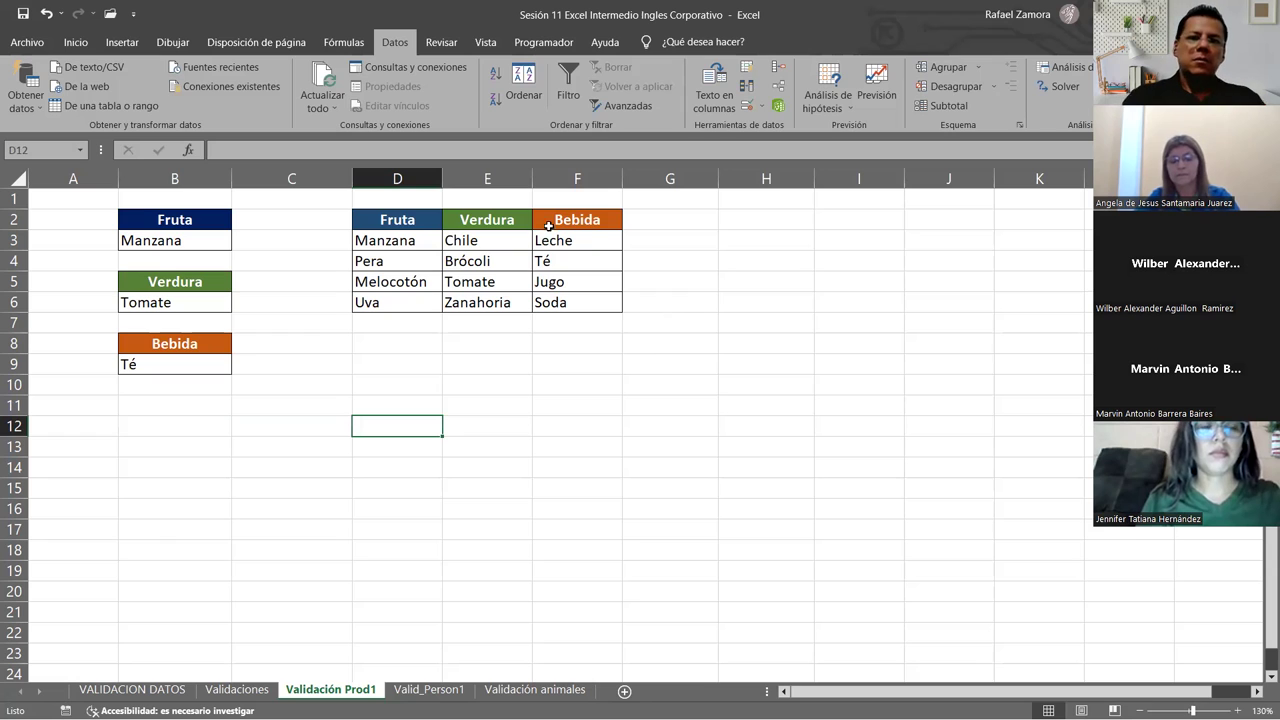
{"action": "left_click", "coordinate": [726, 420]}
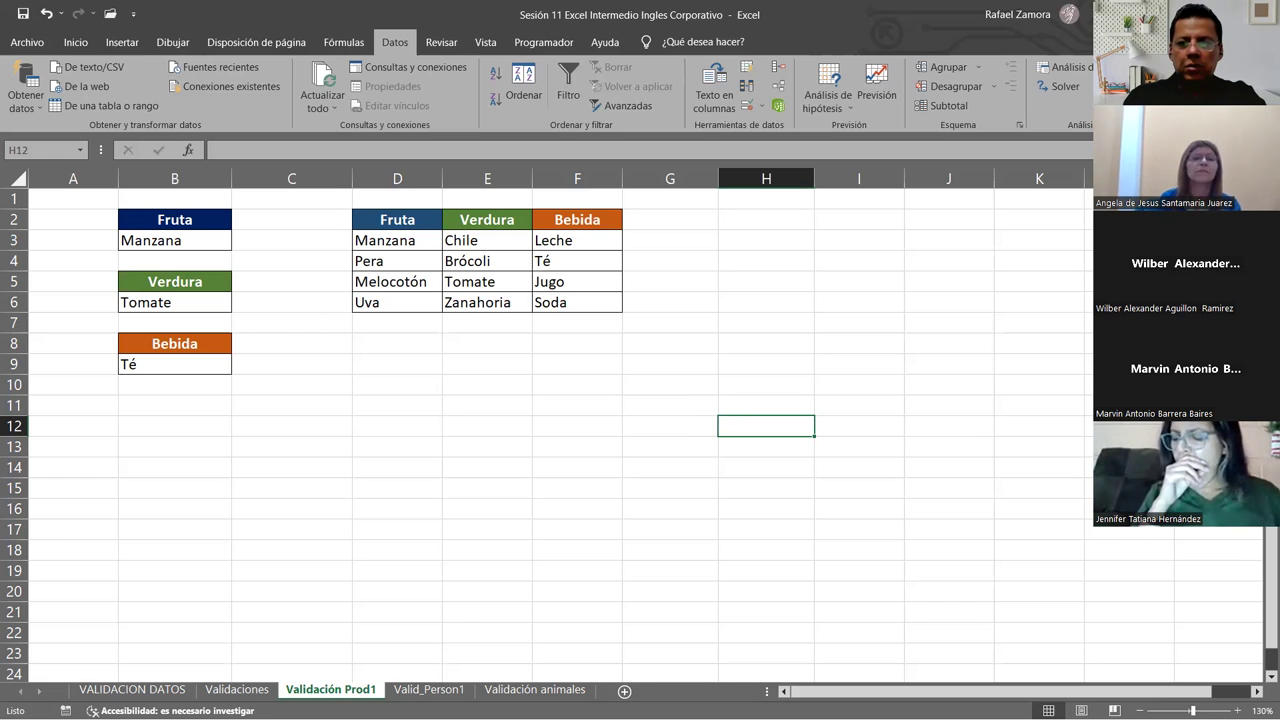
Browse the neighbouring worksheets and settle on the Valid_Person1 sheet via its tab.
{"action": "key", "text": "ctrl+Page_Down"}
{"action": "key", "text": "ctrl+Page_Down"}
{"action": "key", "text": "ctrl+Page_Up"}
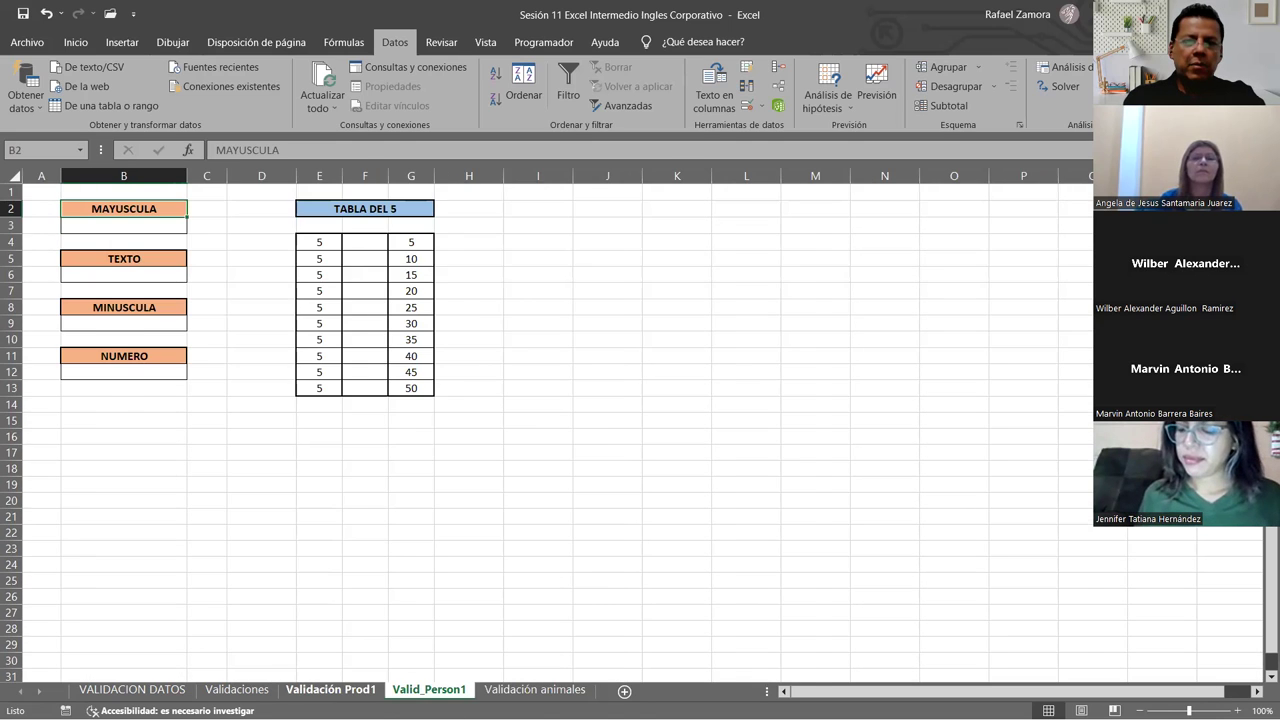
{"action": "left_click", "coordinate": [352, 693]}
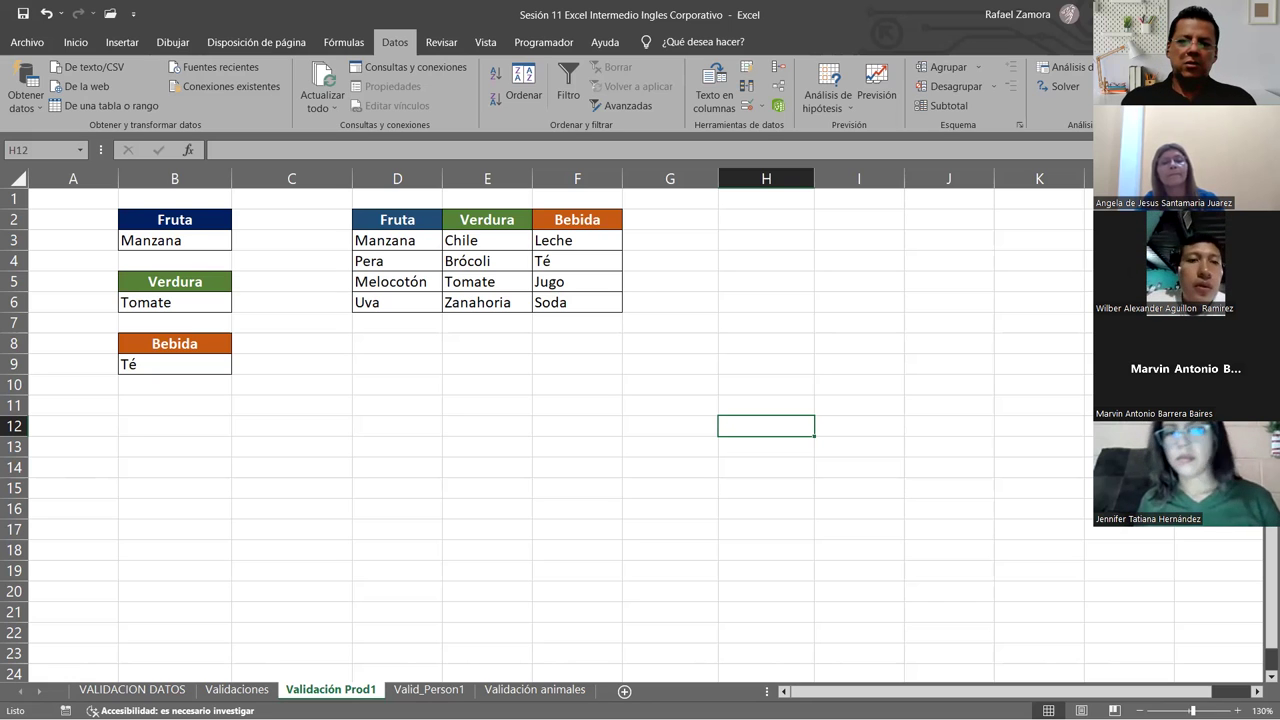
{"action": "left_click", "coordinate": [485, 690]}
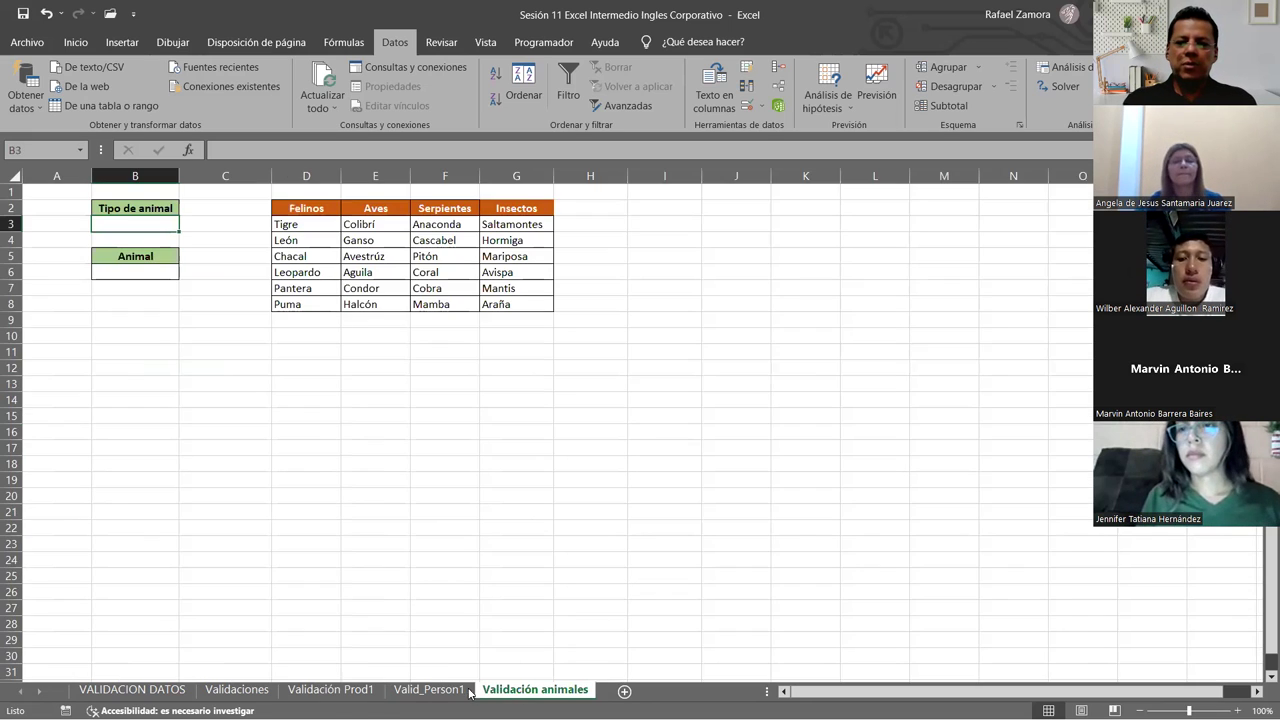
{"action": "left_click", "coordinate": [567, 606]}
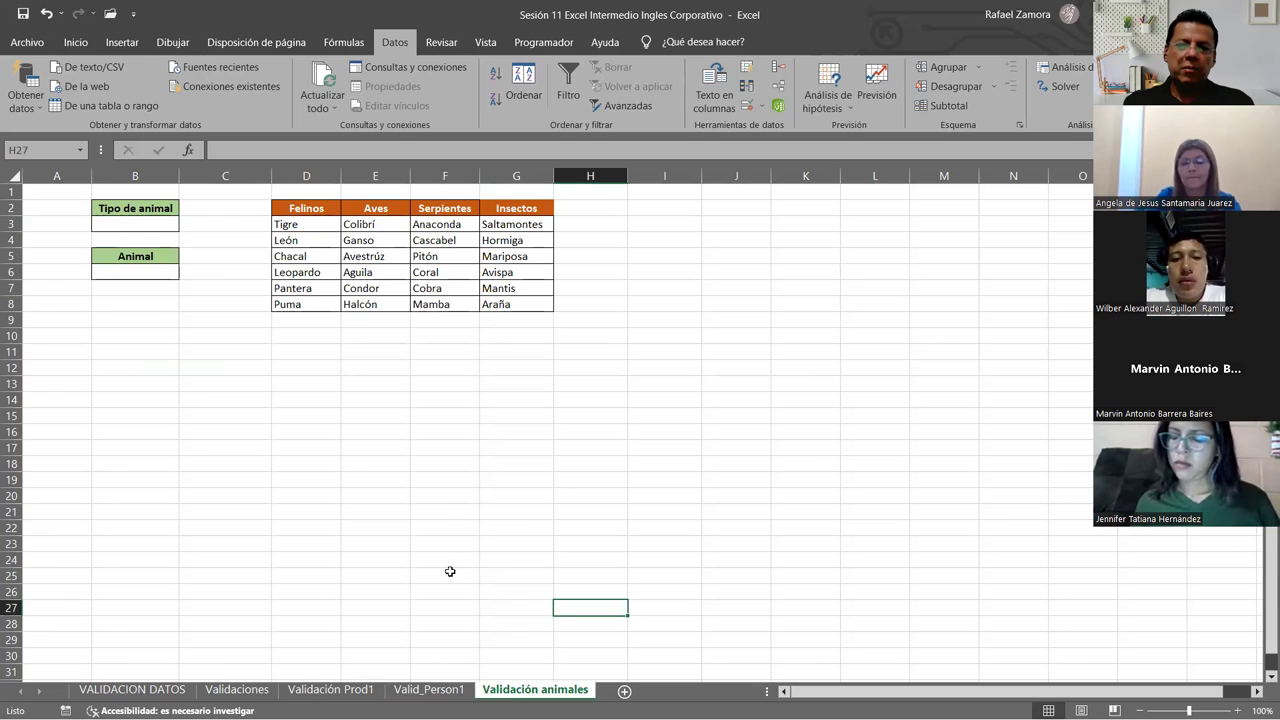
{"action": "left_click", "coordinate": [388, 450]}
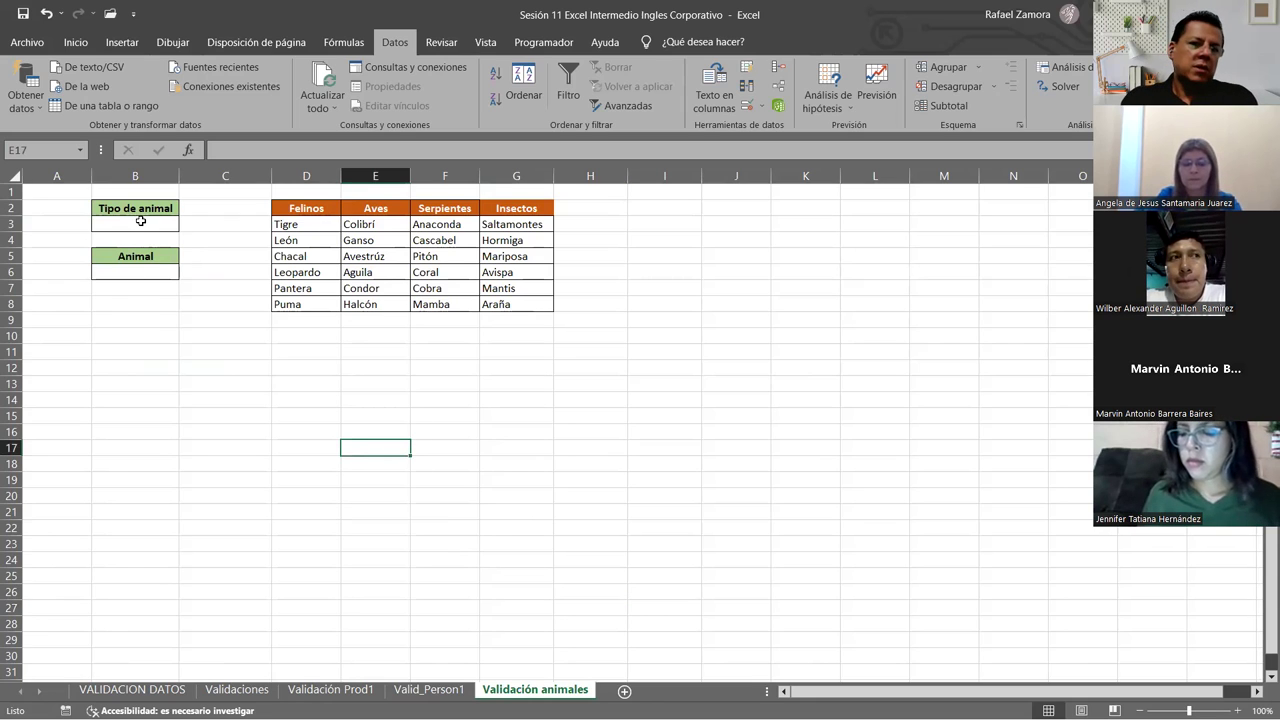
{"action": "left_click_drag", "start_coordinate": [284, 203], "coordinate": [499, 205]}
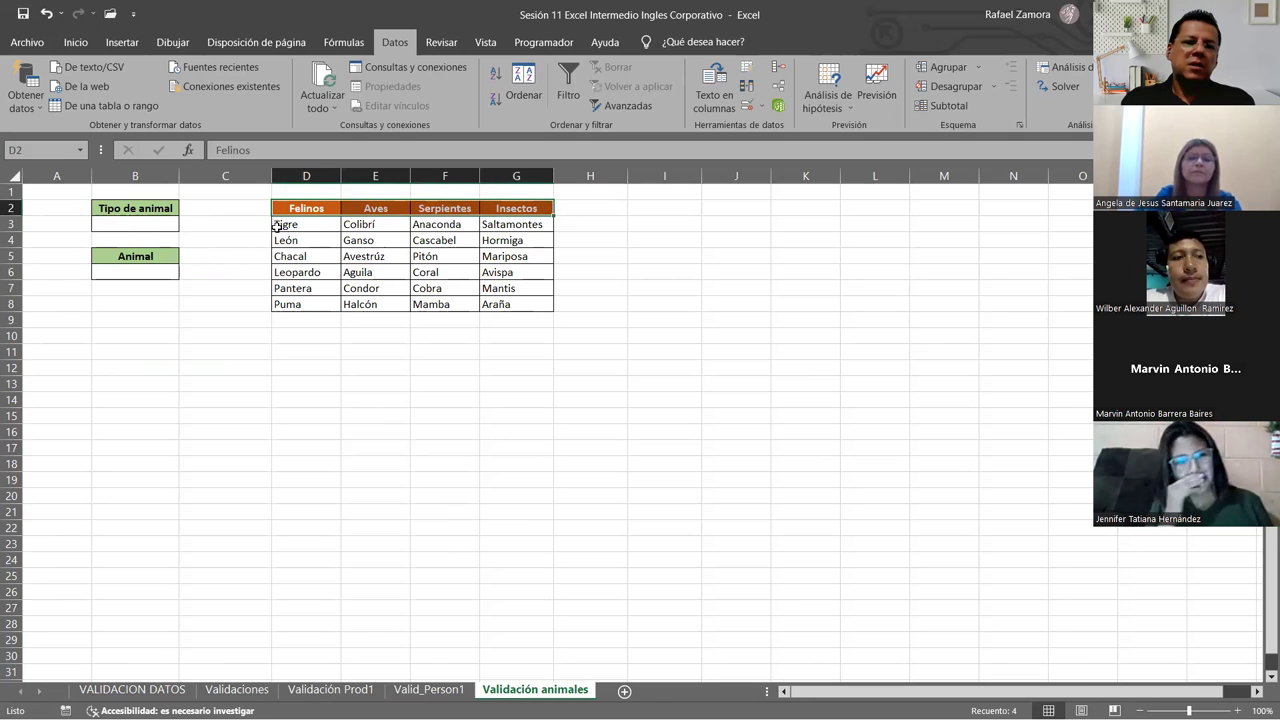
{"action": "left_click_drag", "start_coordinate": [300, 208], "coordinate": [300, 304]}
{"action": "left_click", "coordinate": [172, 278]}
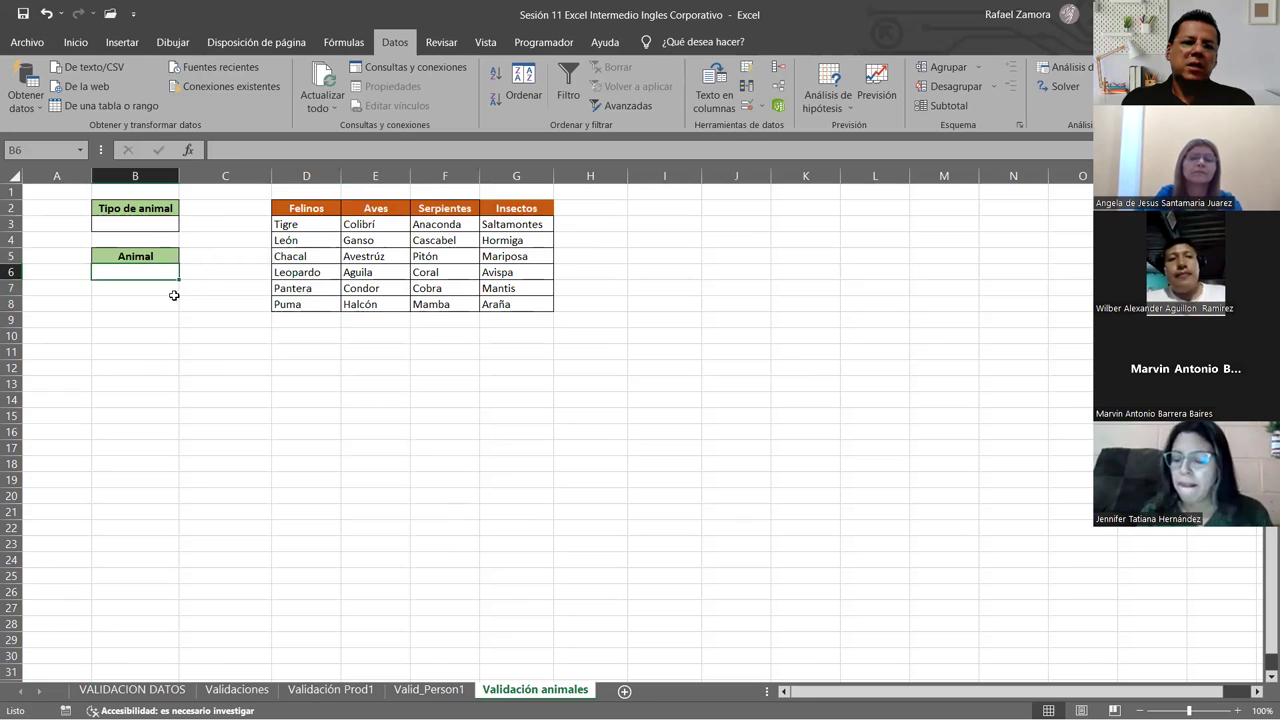
{"action": "left_click", "coordinate": [287, 403]}
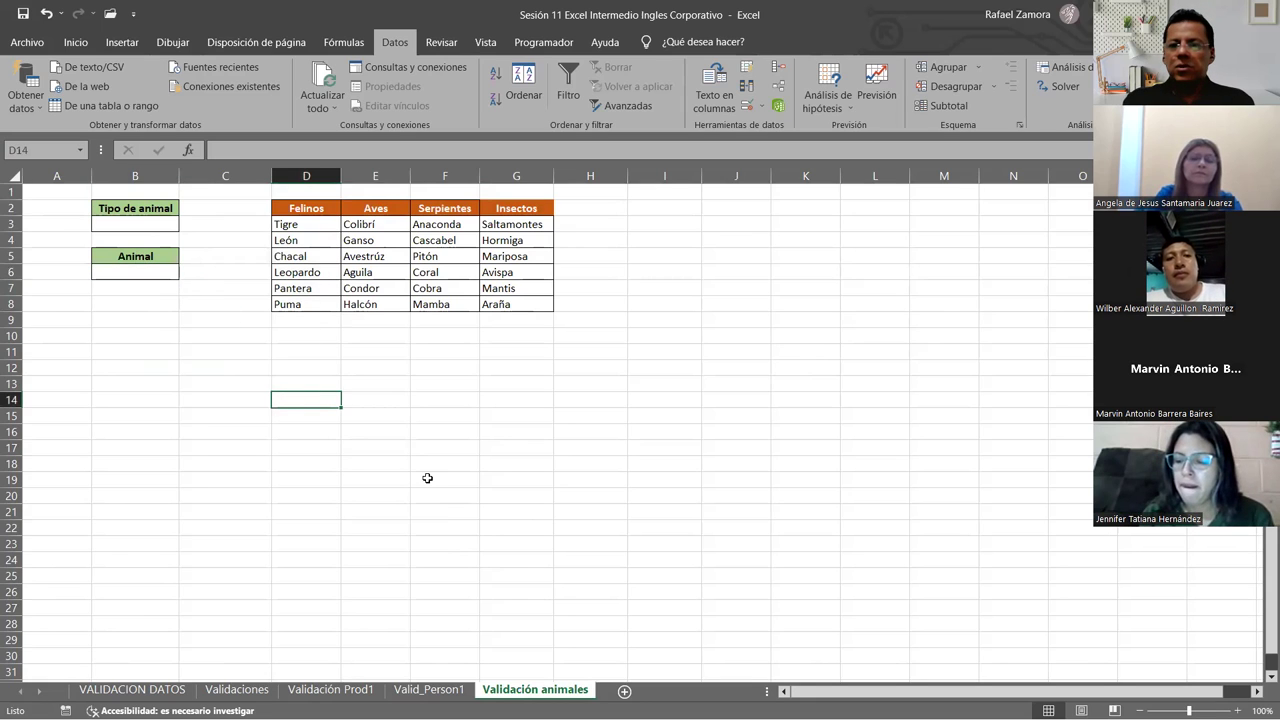